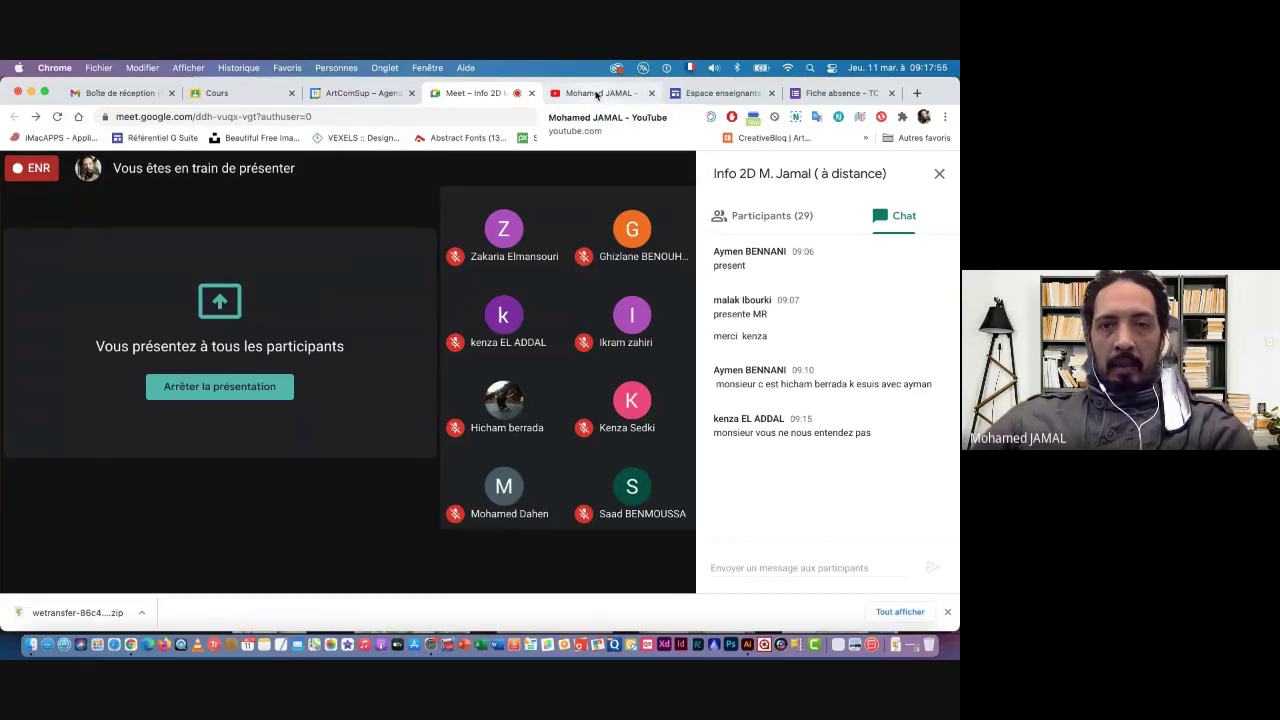
Switch from the Google Meet call to Adobe Illustrator 2021 from the Dock
left_click(747, 645)
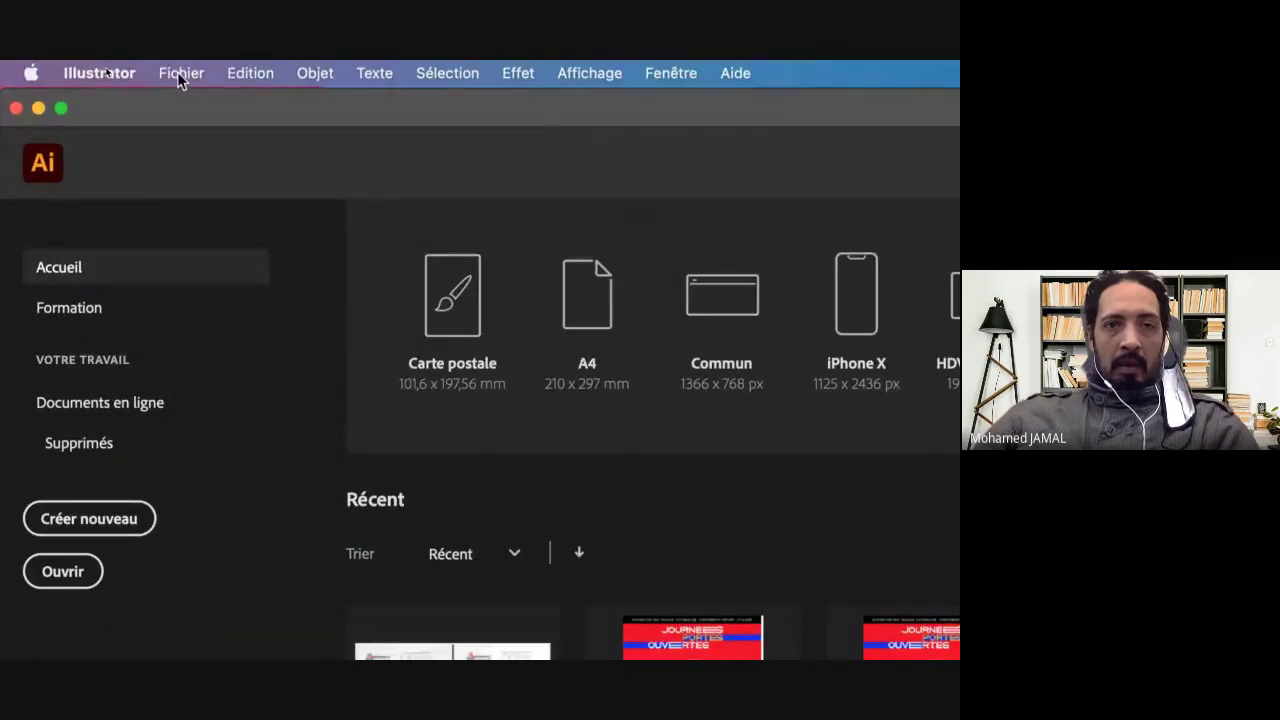
Bring up the New Document settings for an A4 297 × 210 mm page in millimetres
left_click(177, 73)
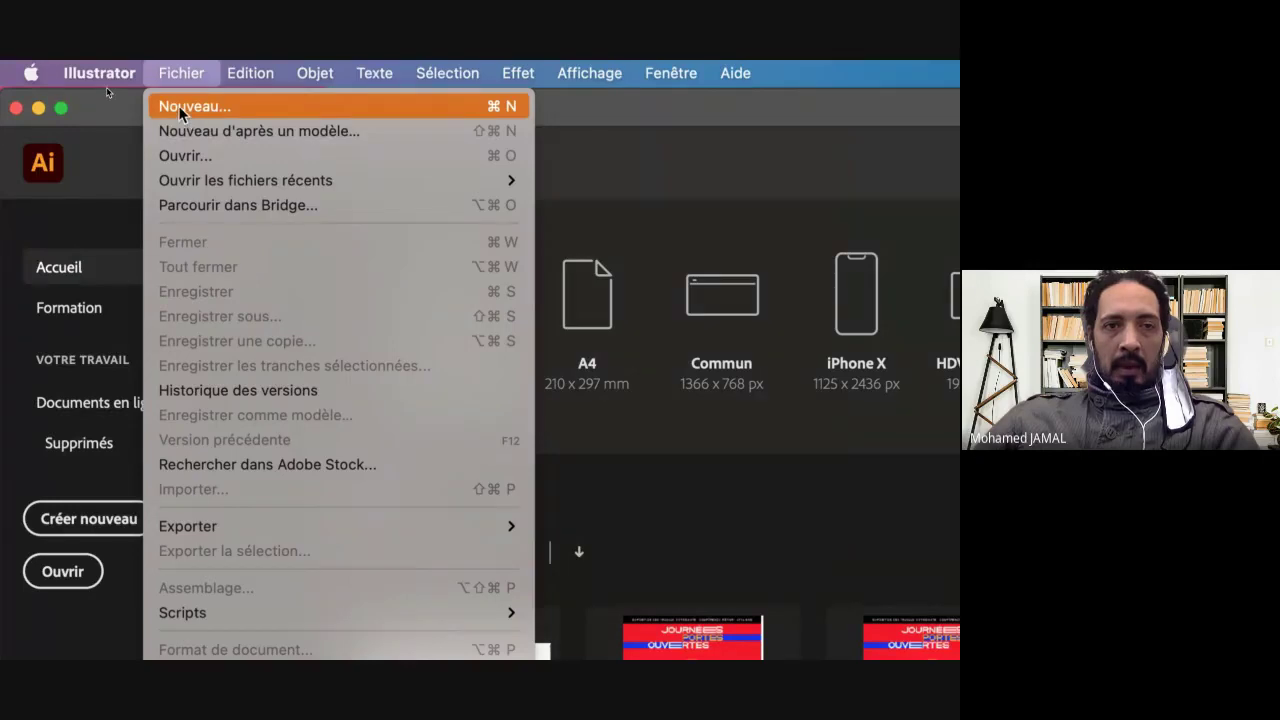
left_click(182, 113)
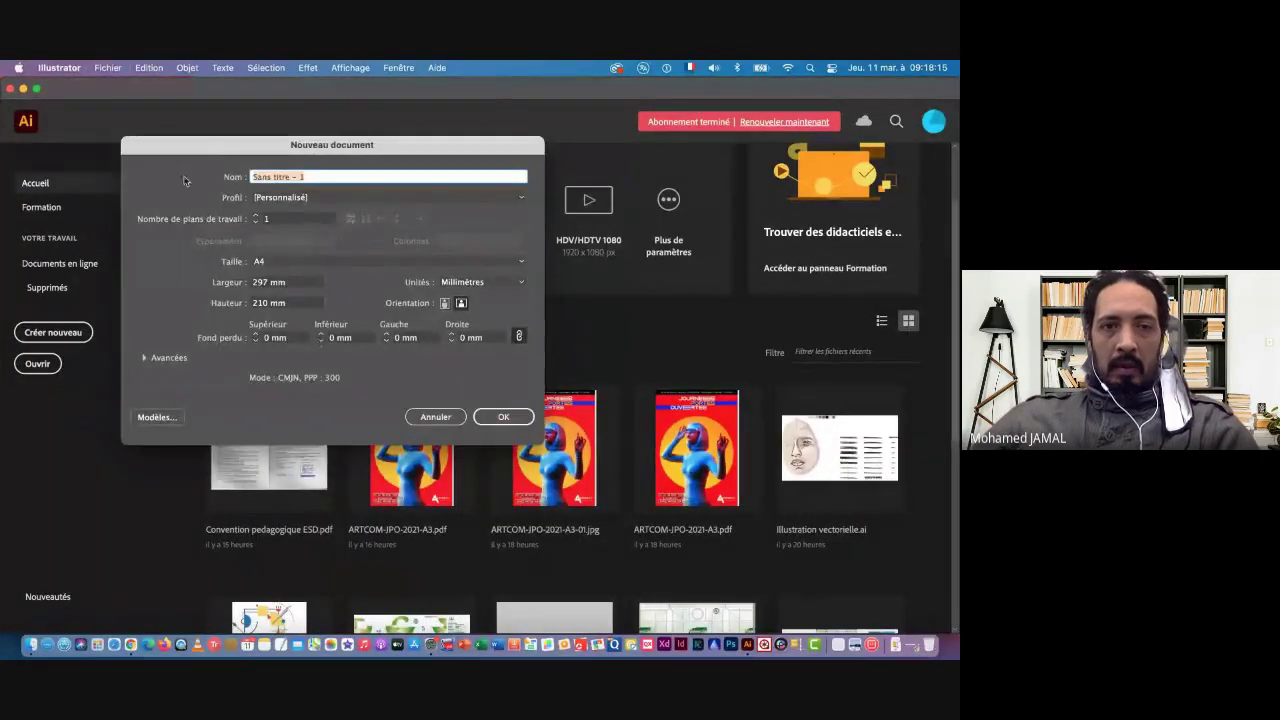
left_click_drag(219, 151, 344, 222)
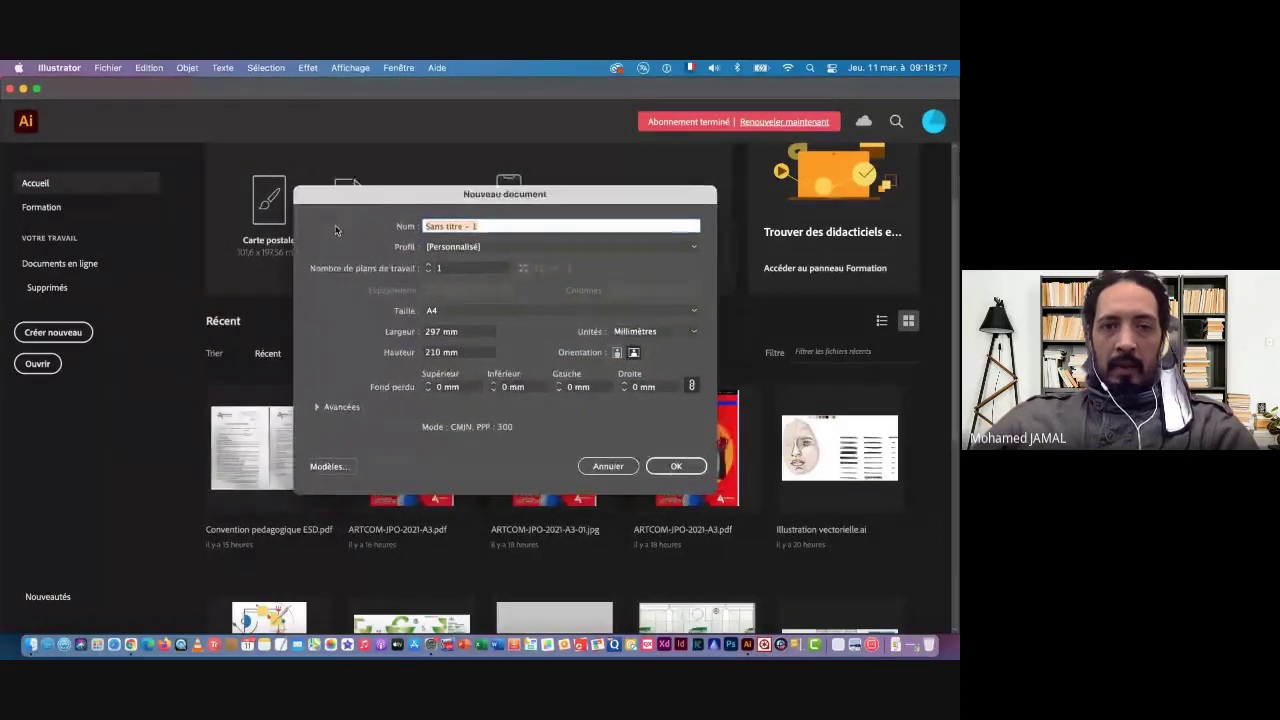
left_click(607, 466)
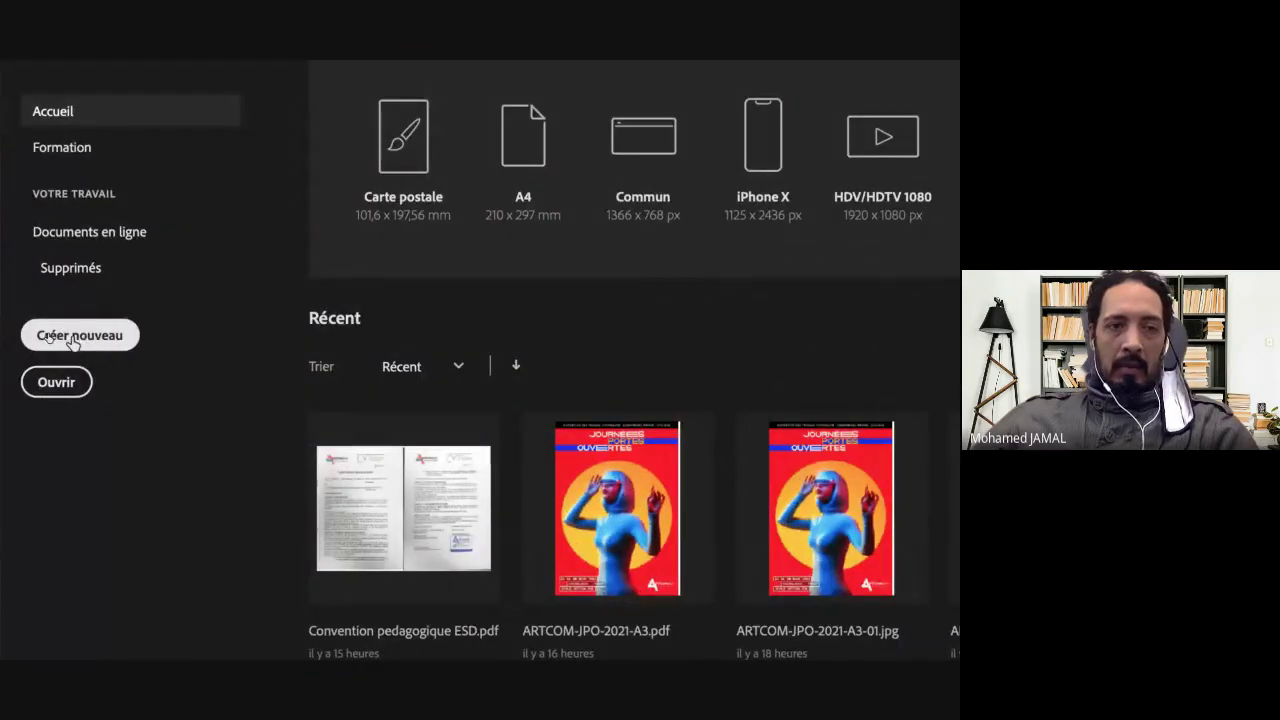
left_click(73, 342)
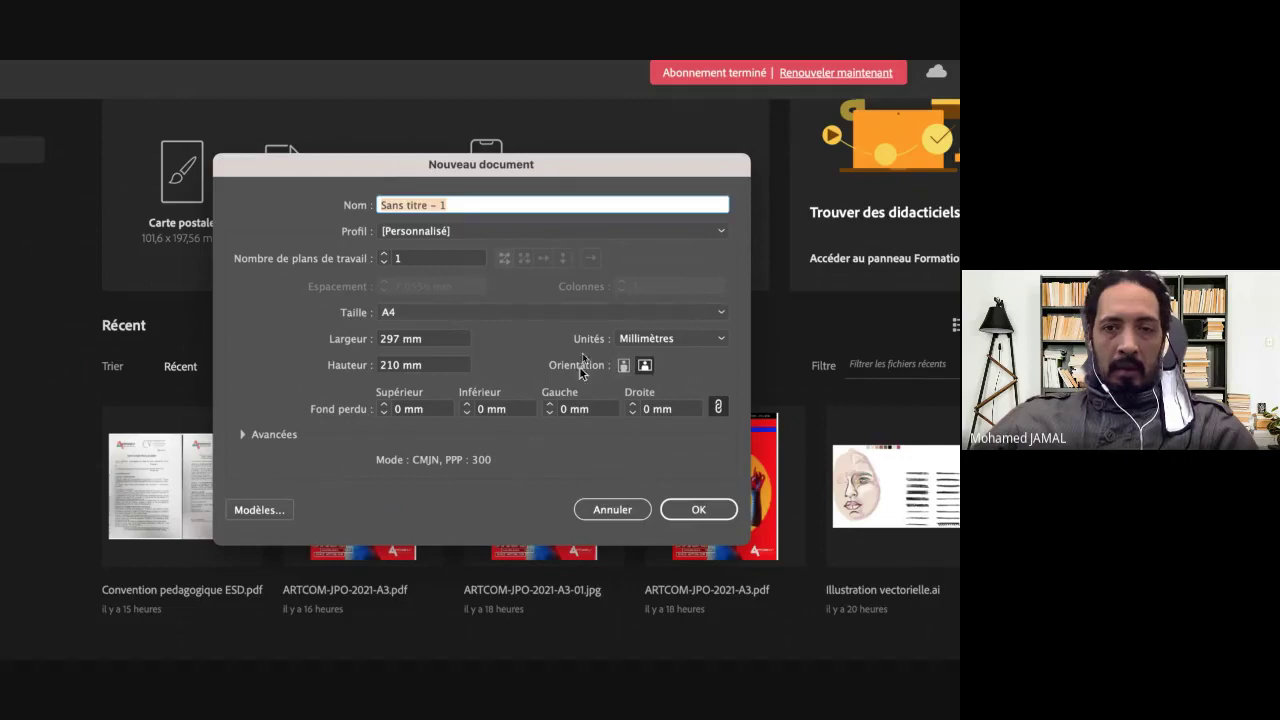
Switch the A4 page to portrait orientation, 210 × 297 mm
left_click(623, 365)
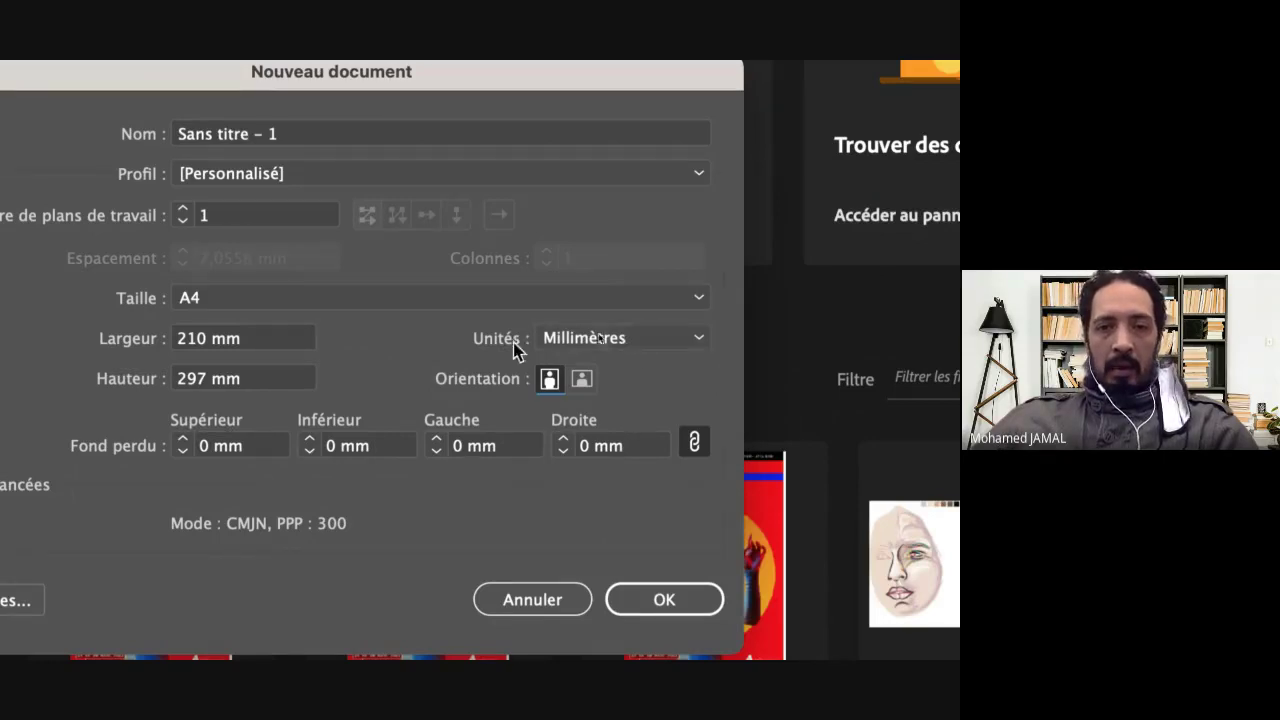
Keep units on Millimètres and create the portrait A4 CMYK document
left_click(594, 343)
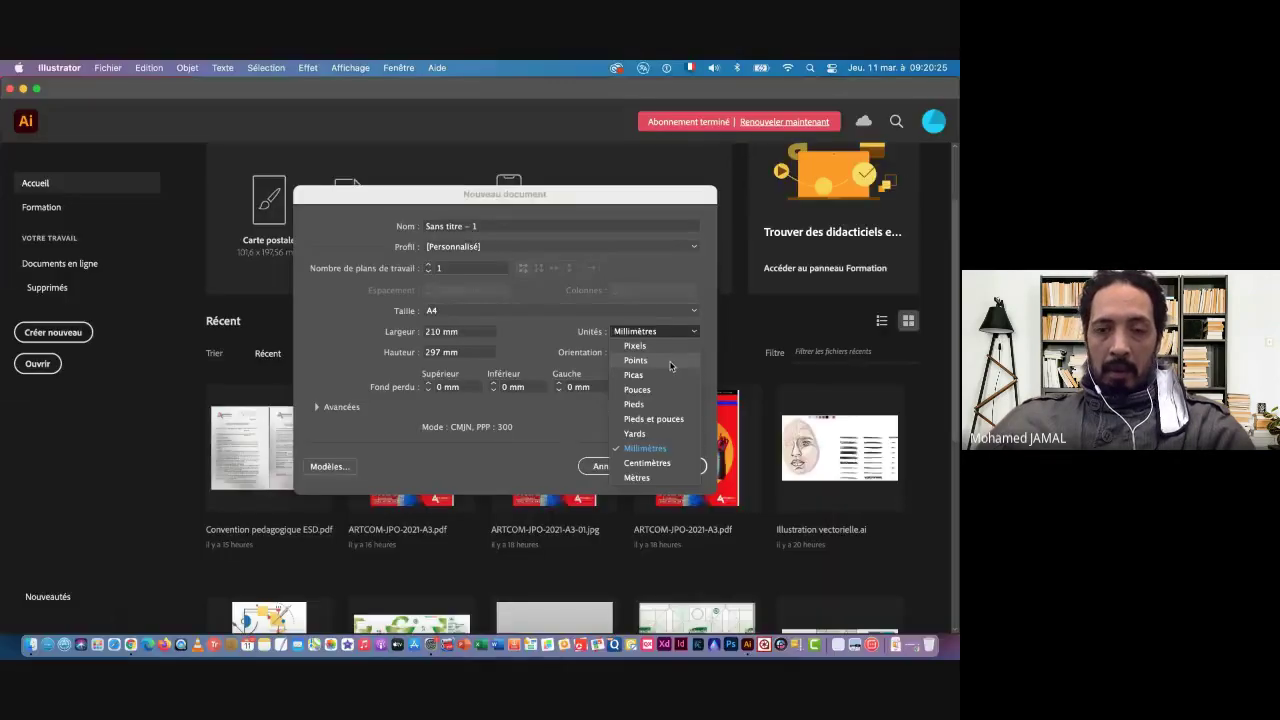
left_click(645, 448)
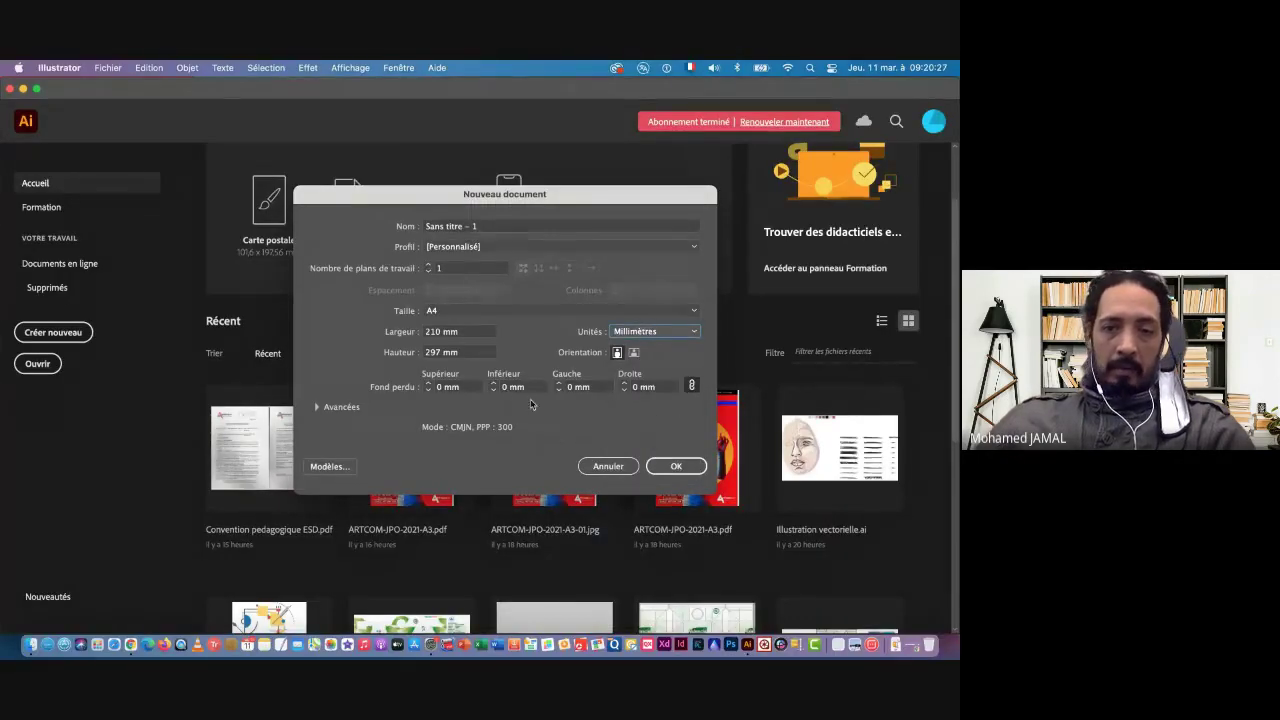
left_click(673, 470)
left_click(675, 470)
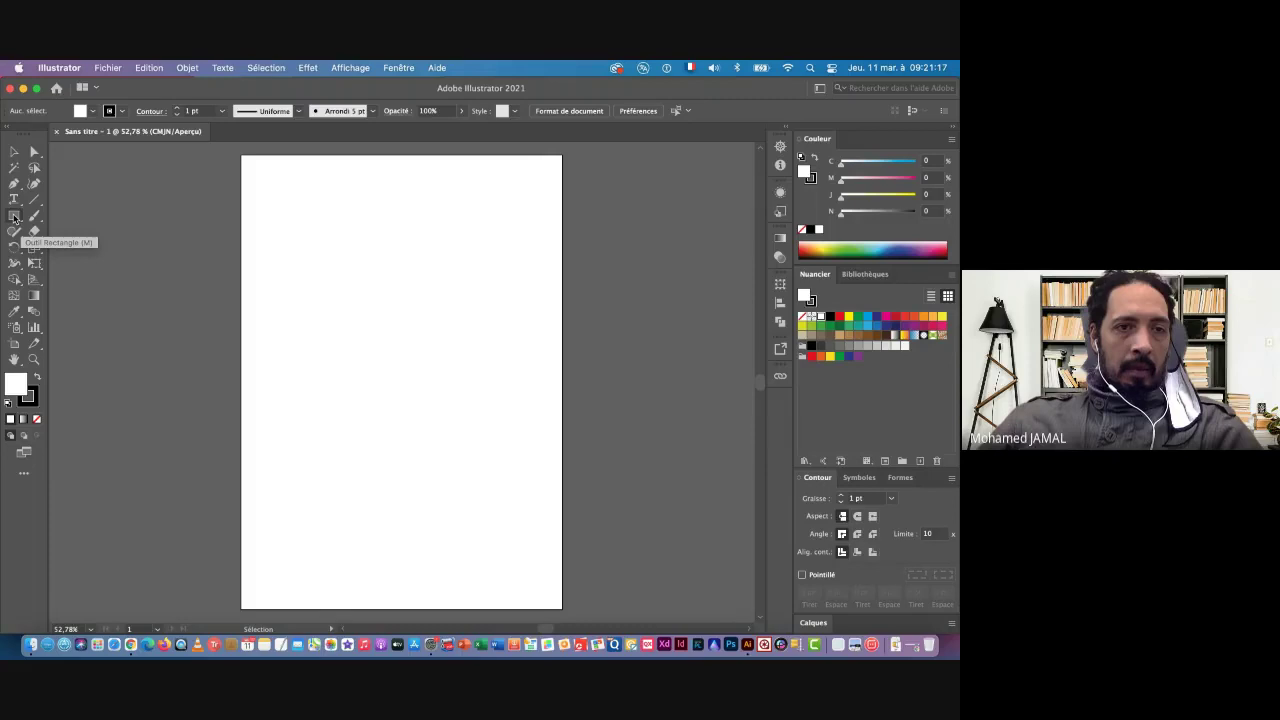
Select the horizontal Type tool and tear the text tools off into a floating panel
left_click(15, 200)
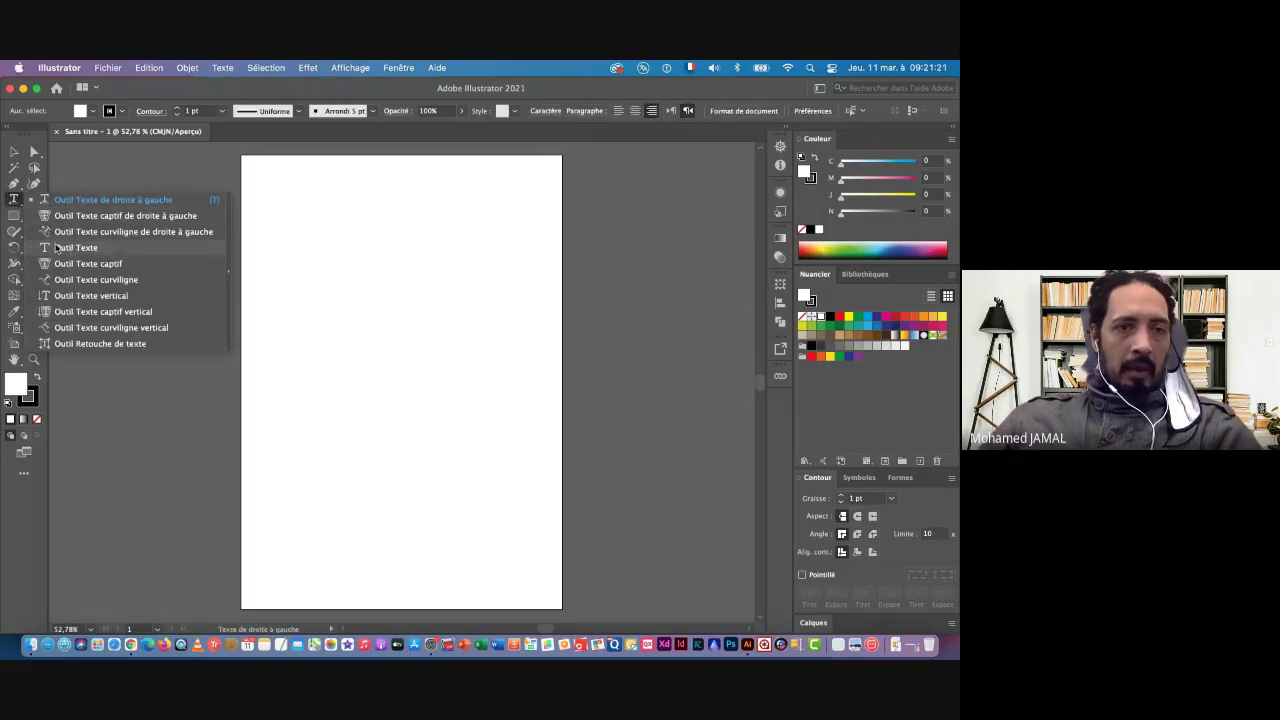
left_click(56, 247)
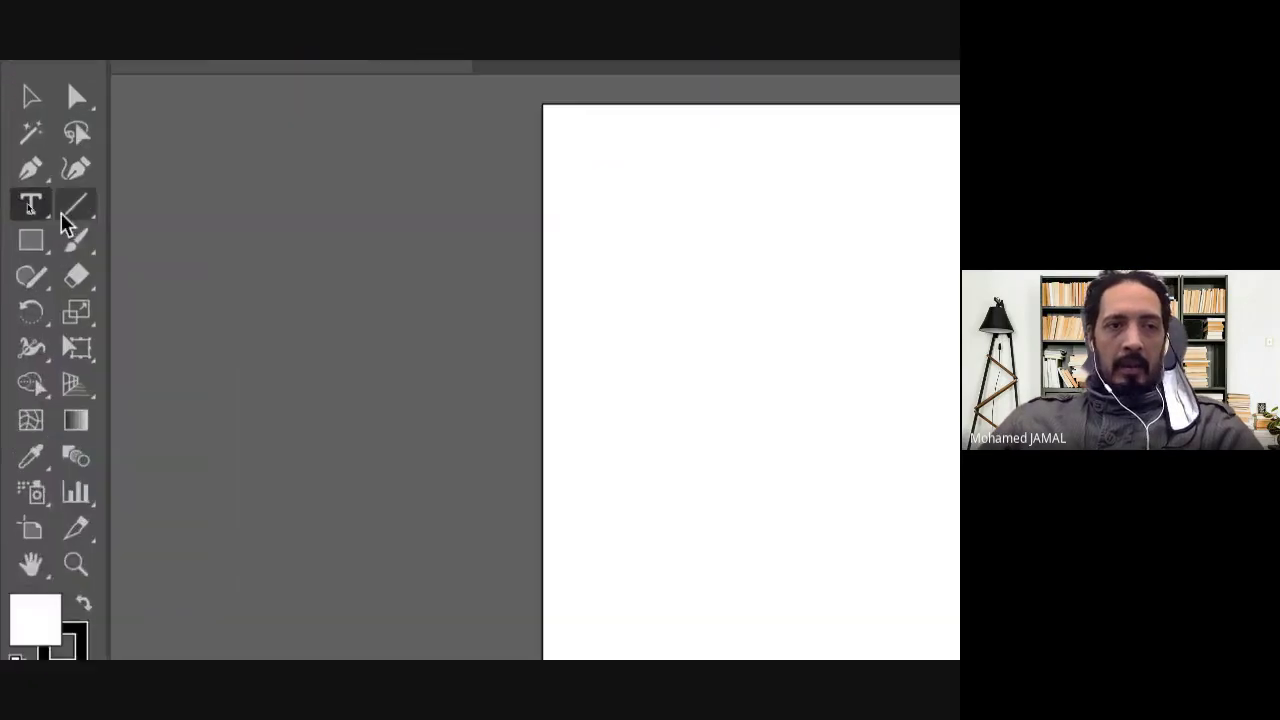
left_click(15, 201)
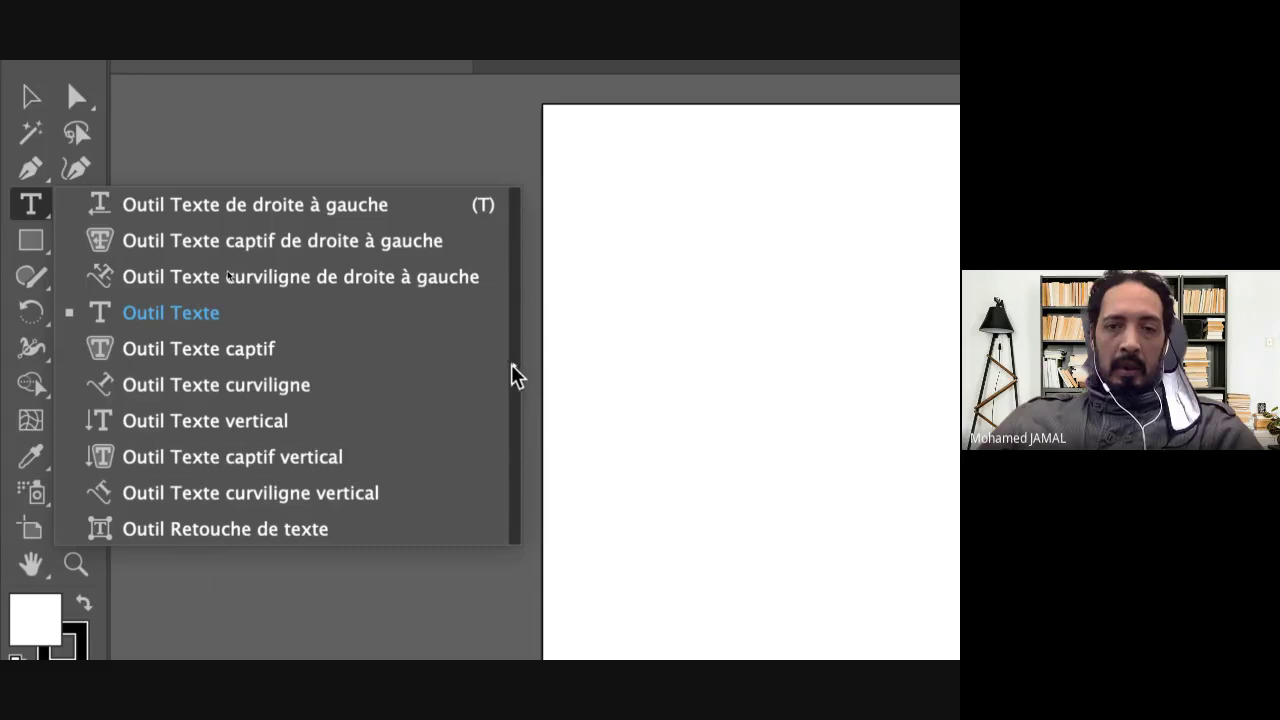
left_click(515, 377)
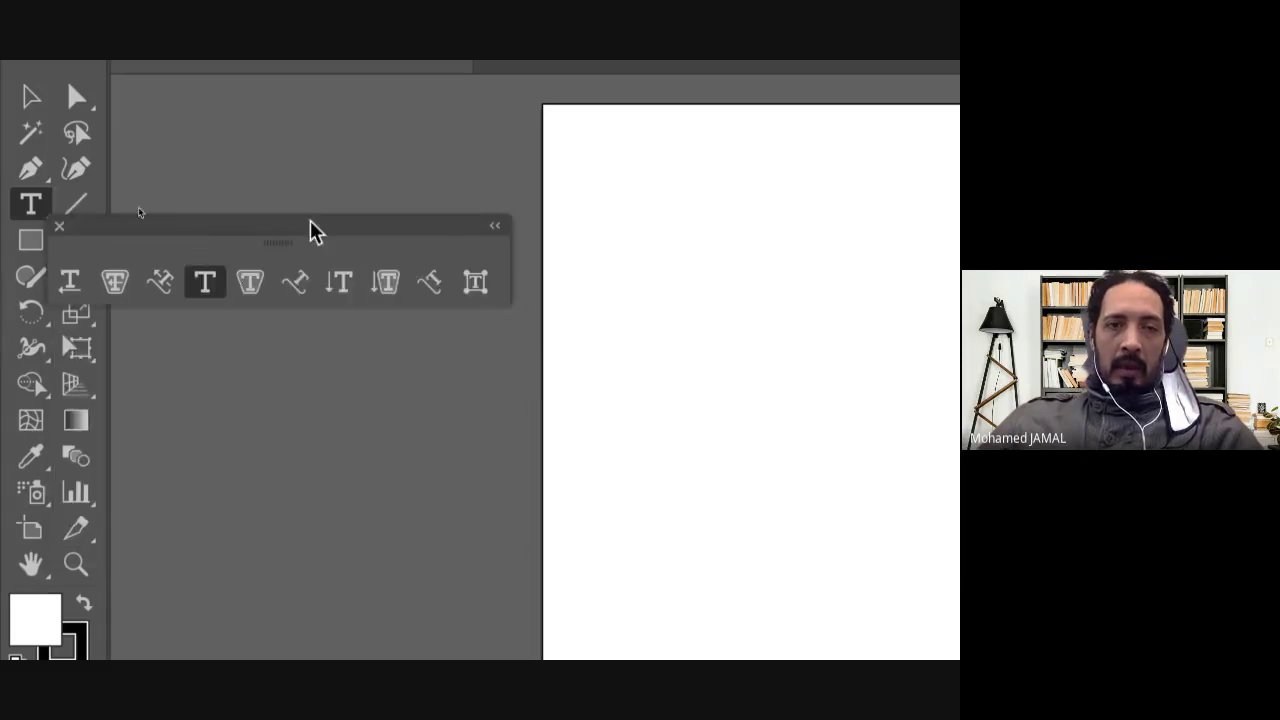
Reposition the floating text tools panel and bring up the All Tools toolbar list
mouse_move(314, 229)
left_mouse_down()
mouse_move(378, 208)
mouse_move(350, 190)
left_mouse_up()
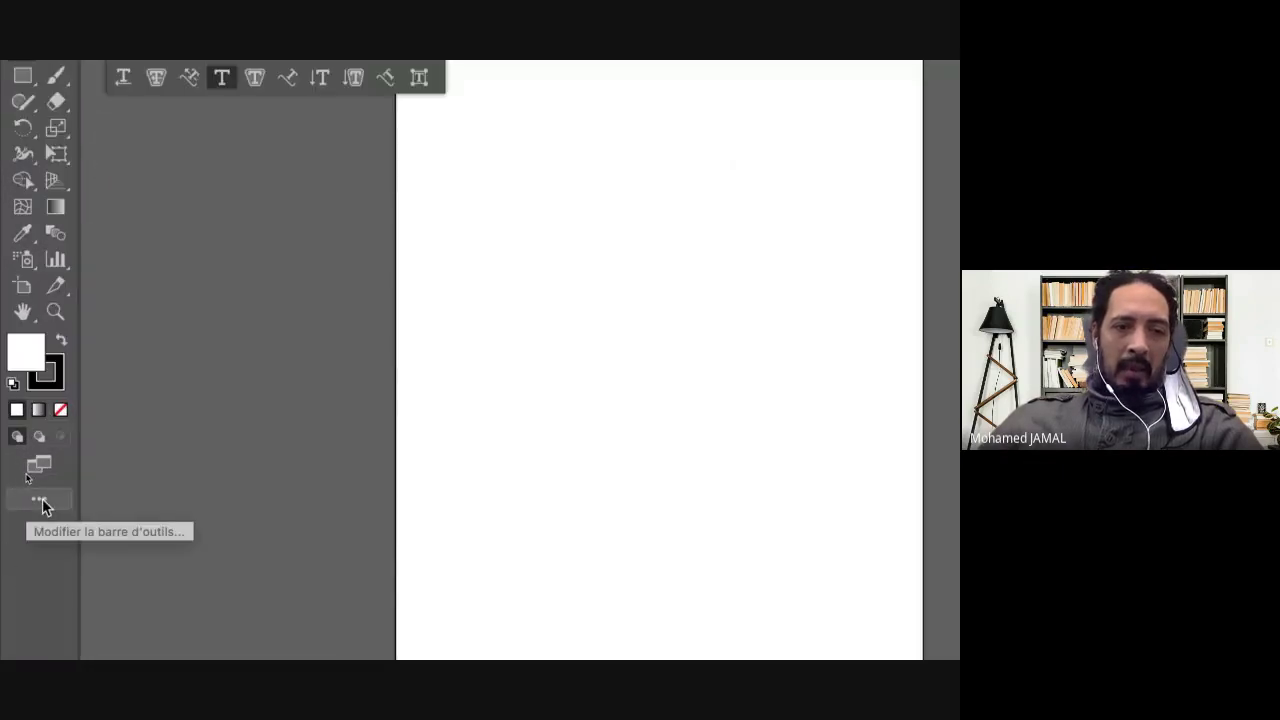
left_click(40, 502)
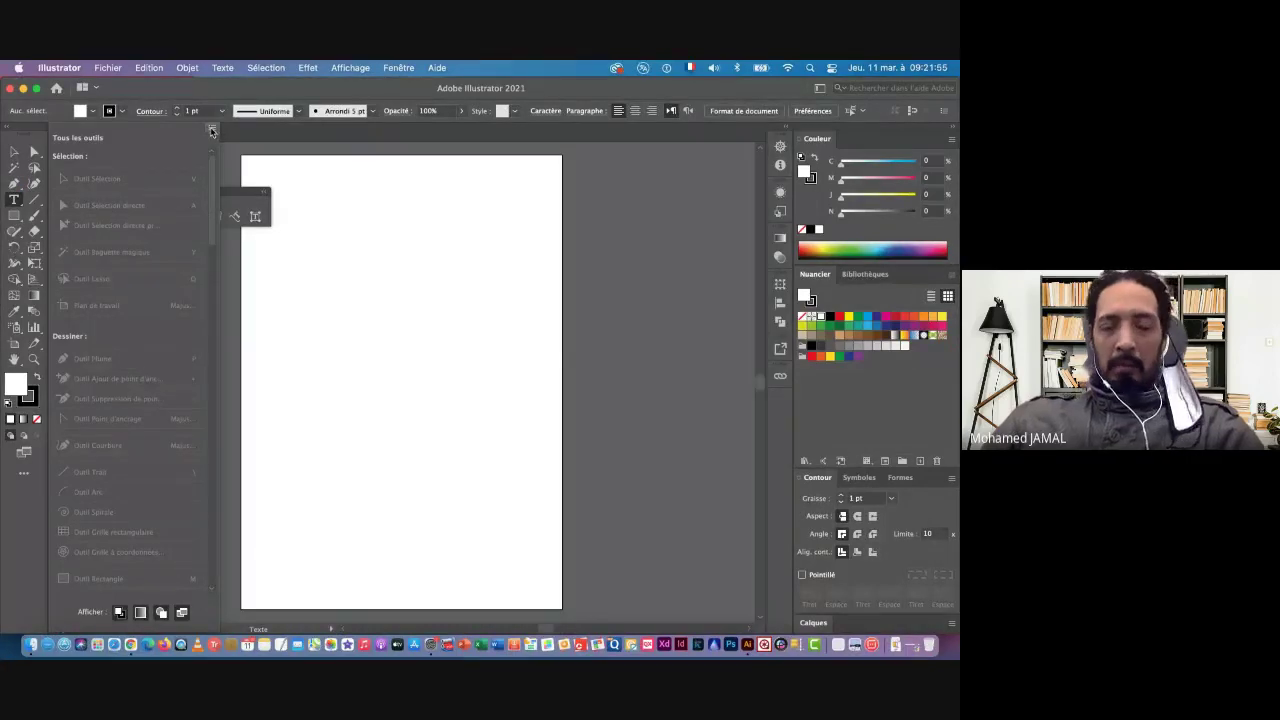
Switch the toolbar to the De base layout, then back to Avancé
left_click(211, 130)
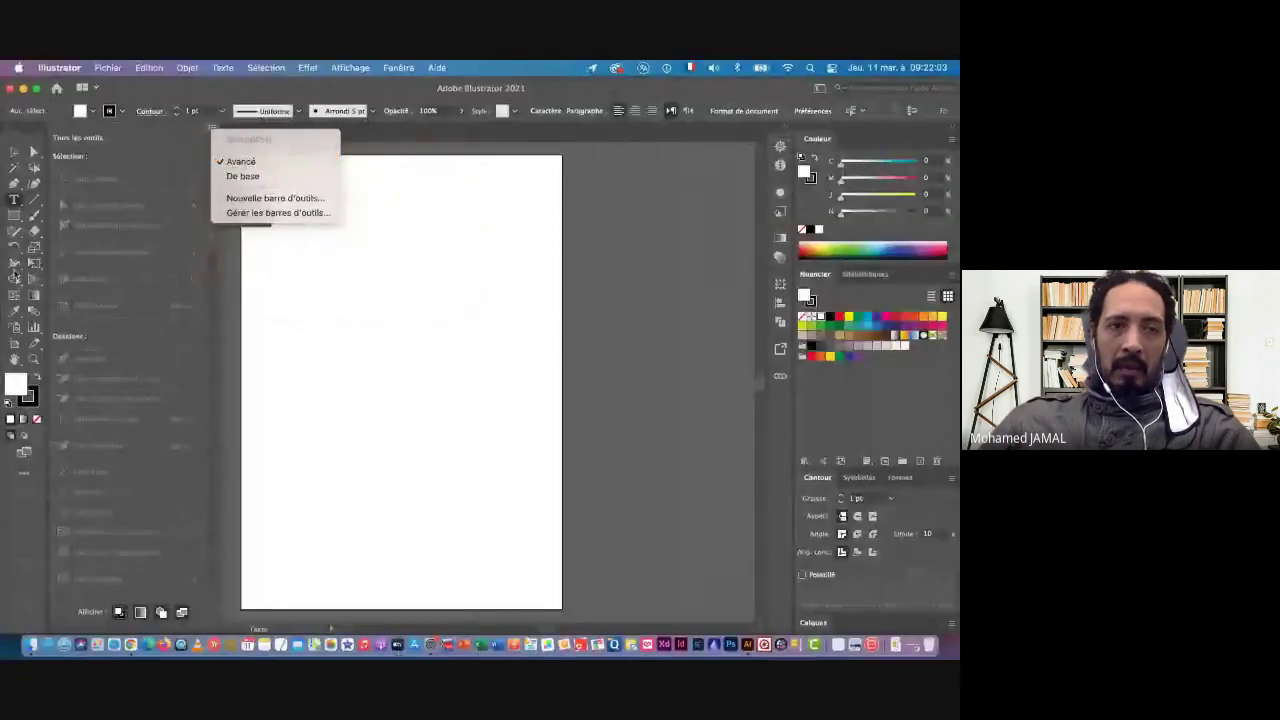
key("Escape")
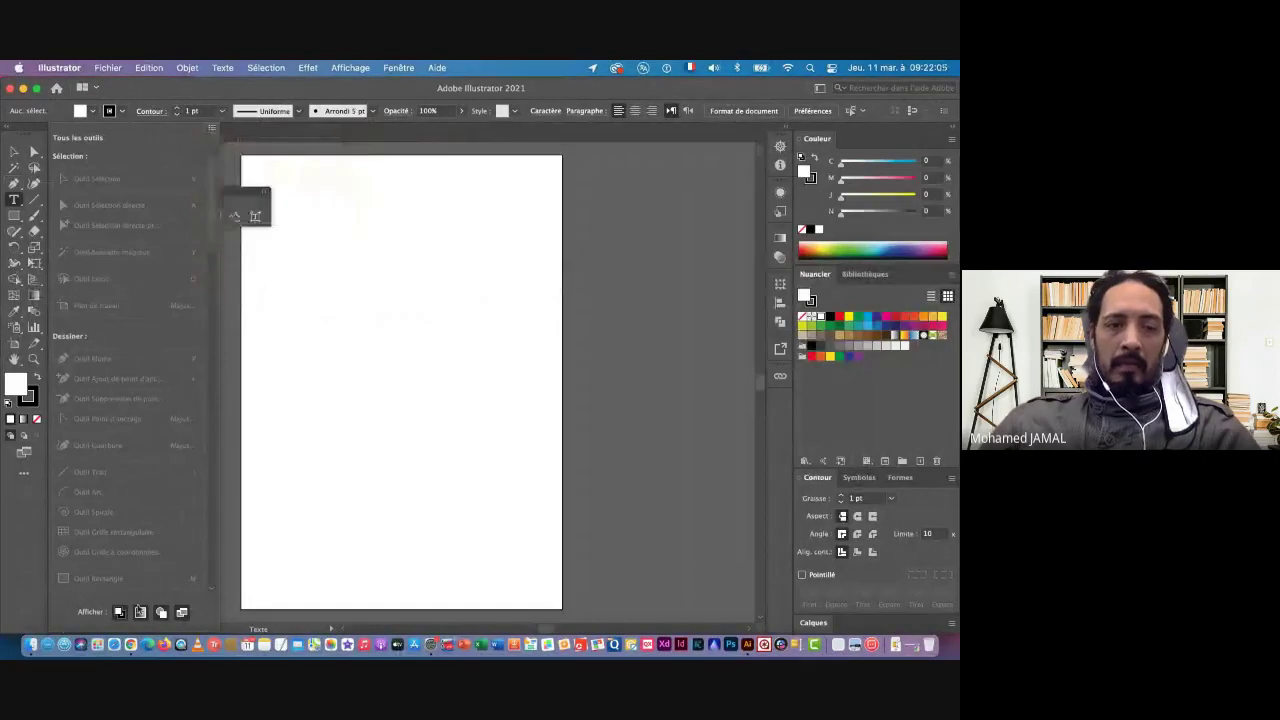
left_click(212, 128)
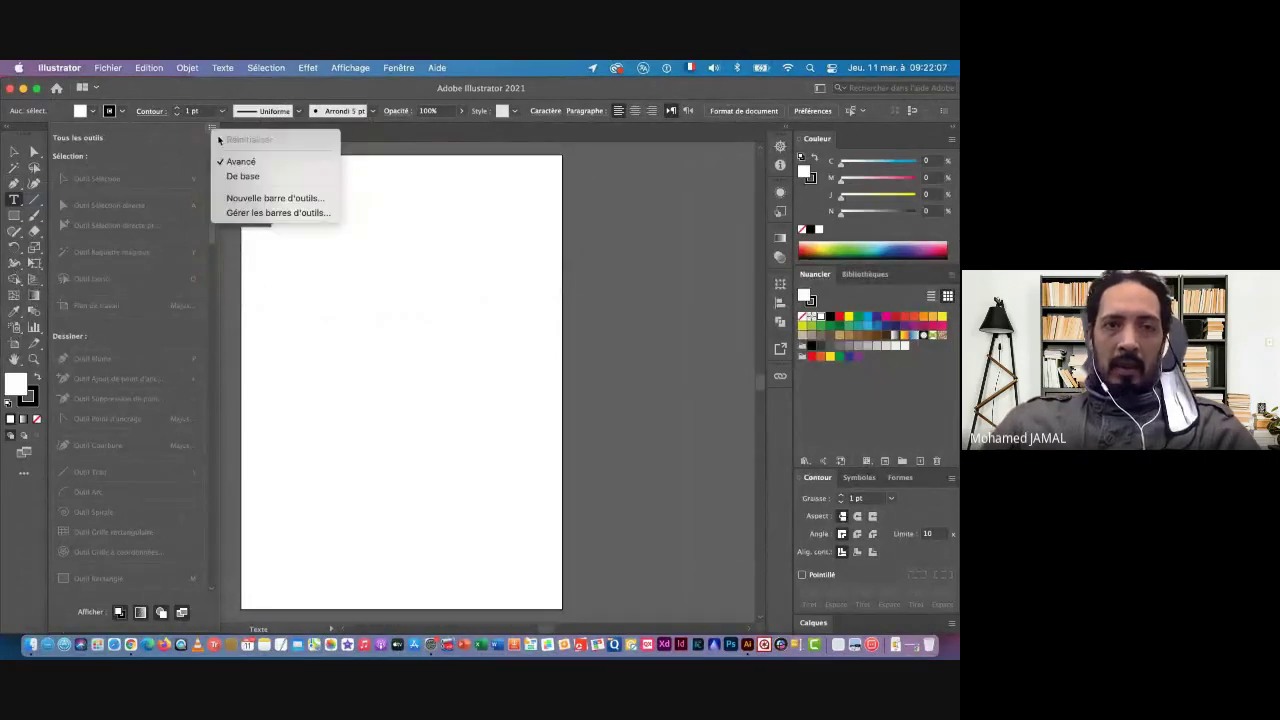
left_click(252, 177)
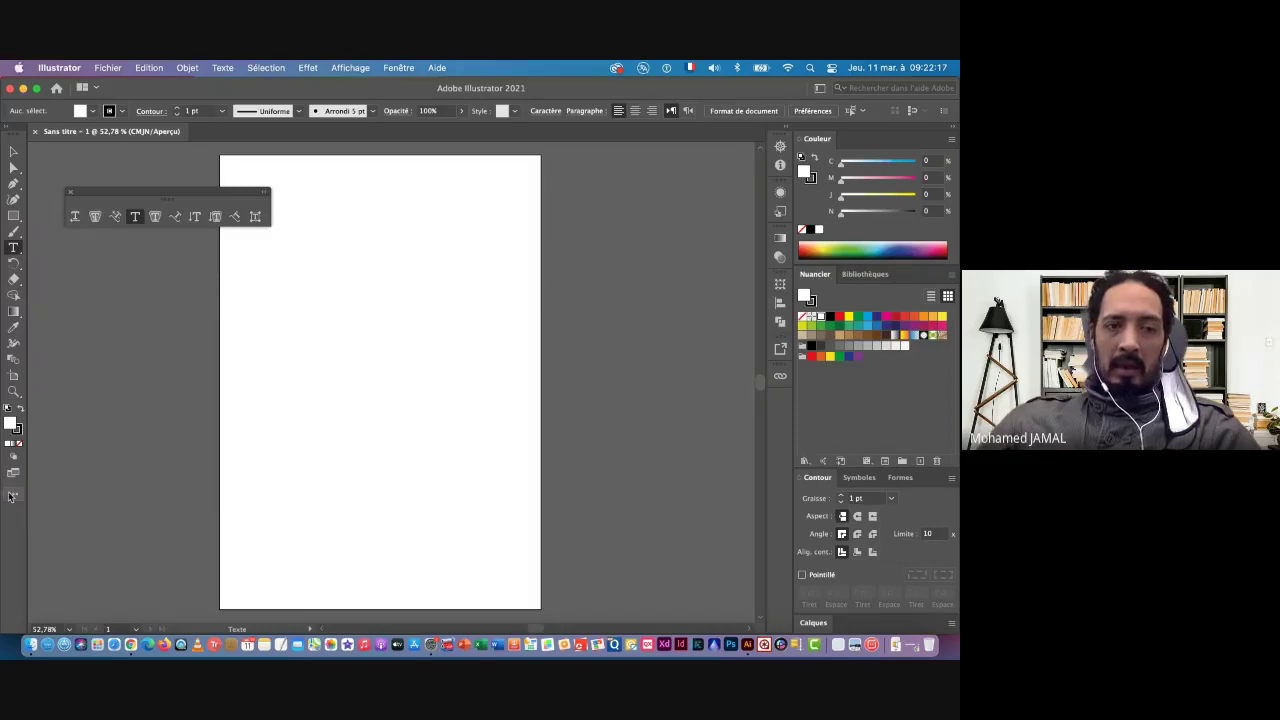
left_click(13, 495)
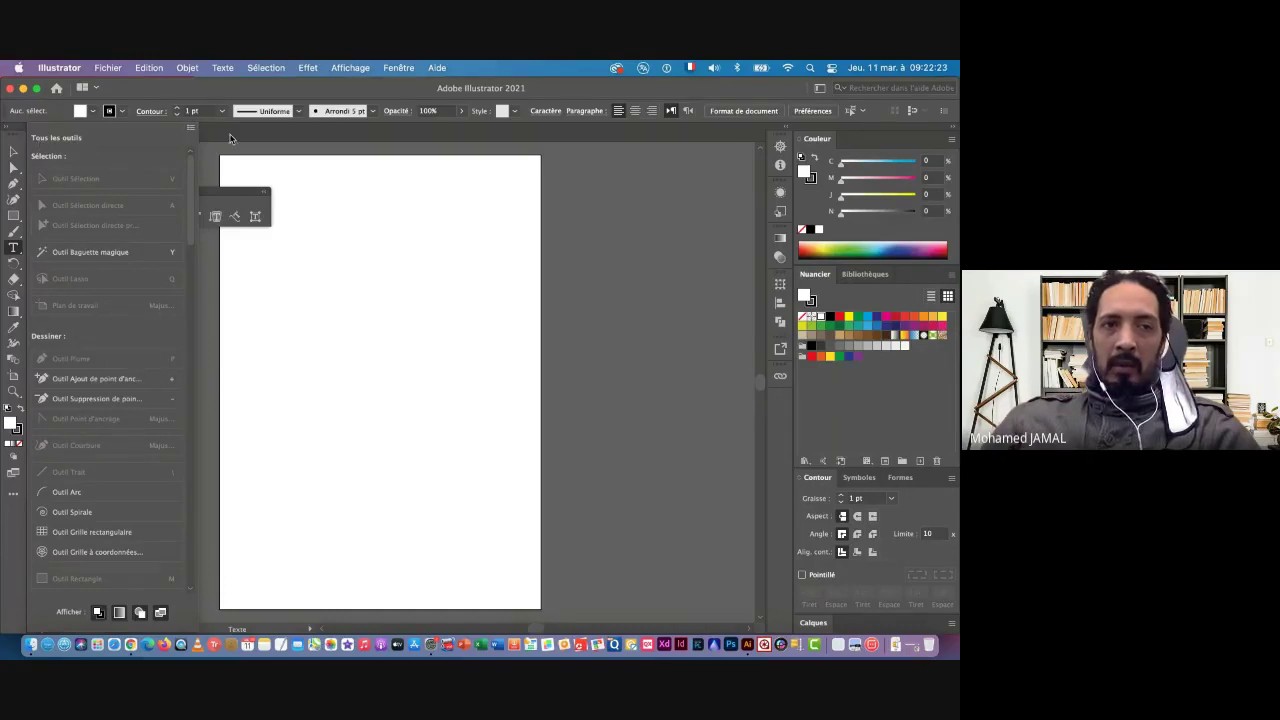
left_click(190, 131)
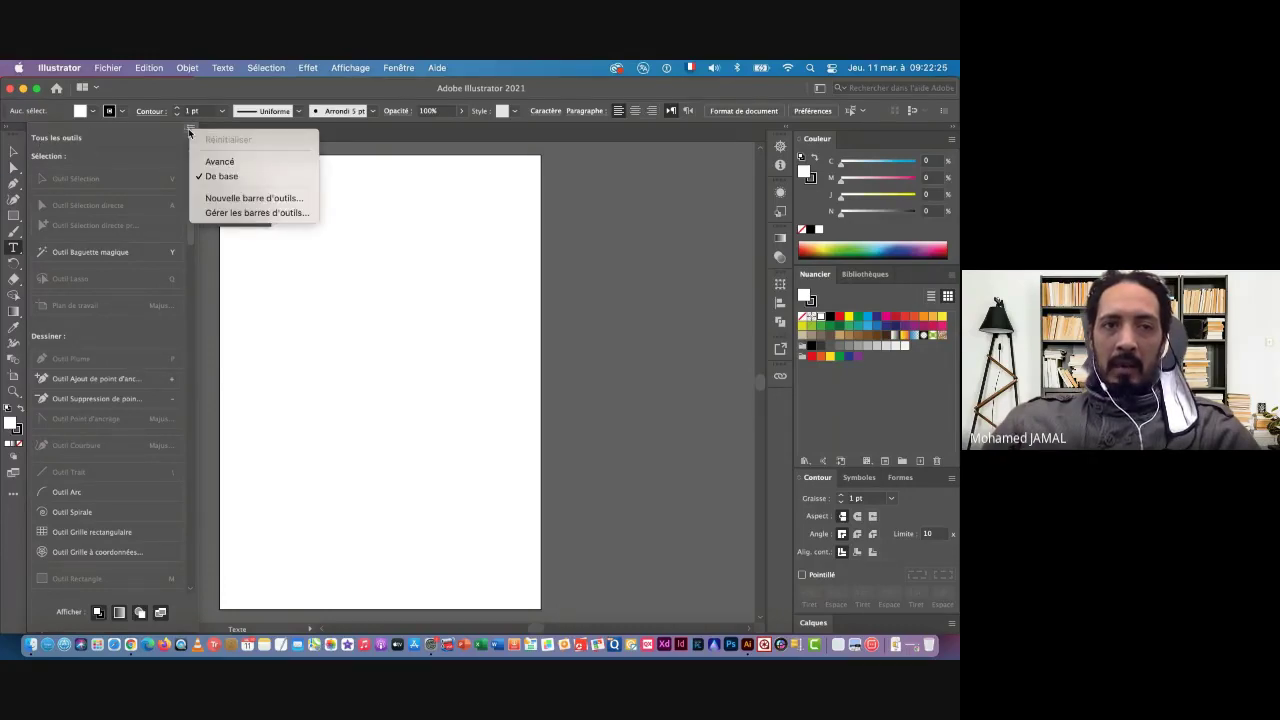
left_click(218, 161)
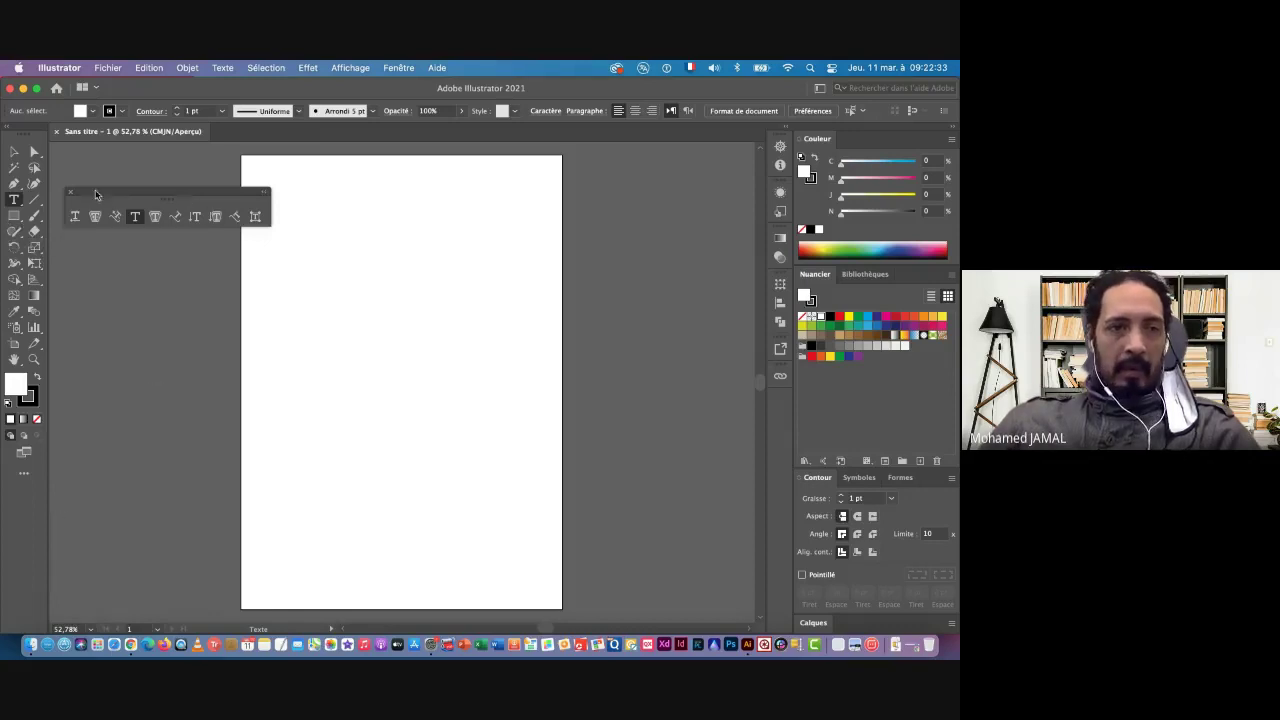
Move the floating text tools panel slightly lower beside the page
left_click_drag(121, 196, 110, 230)
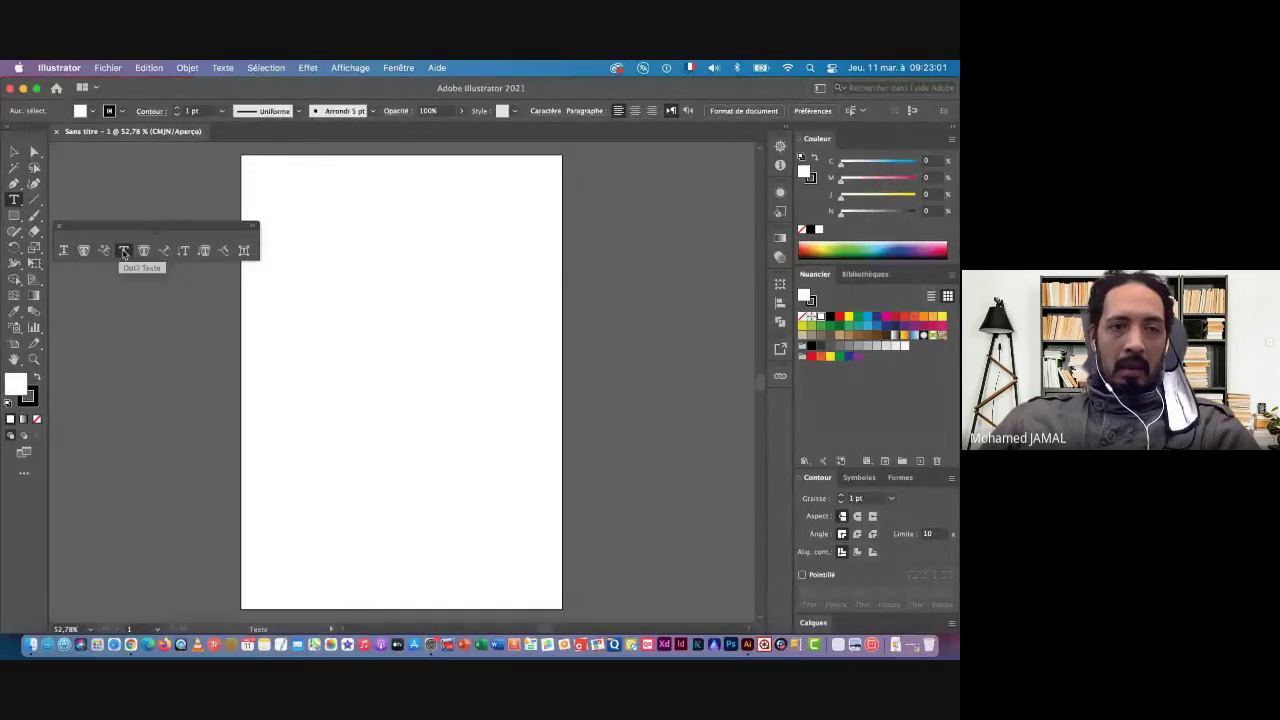
Add point text left of centre and type 'Texteesr' over the placeholder
left_click(332, 371)
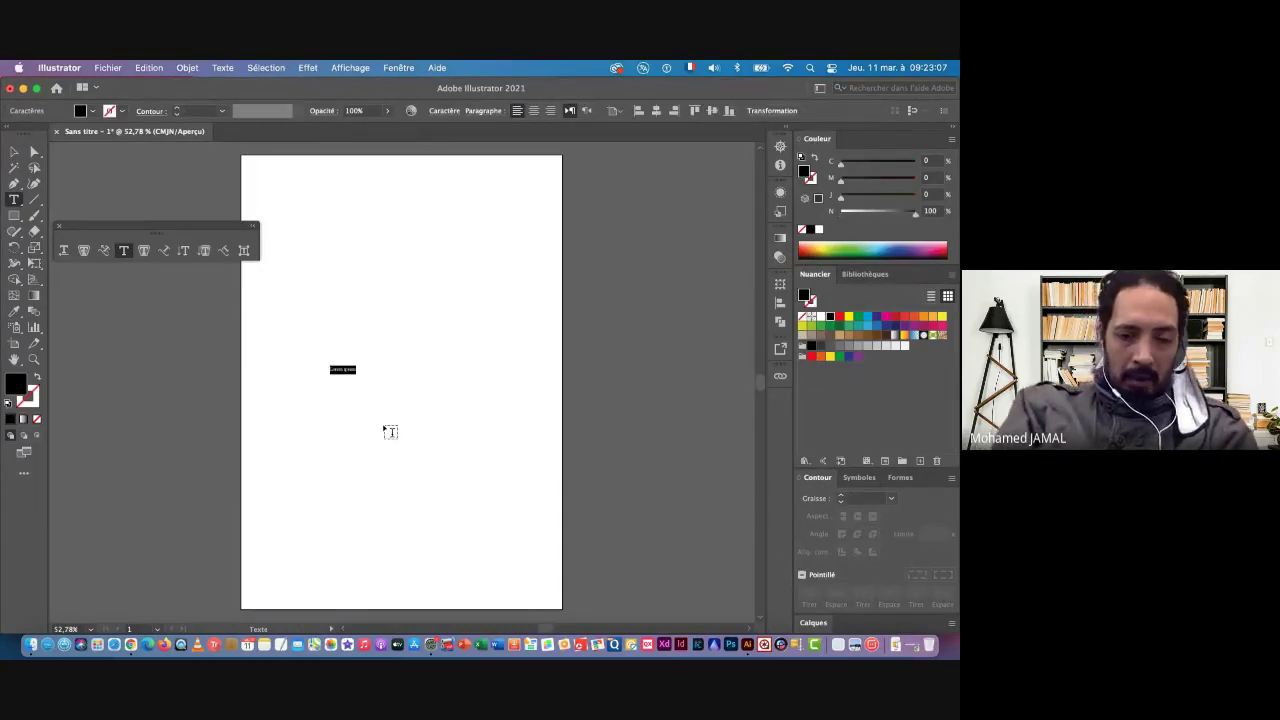
type("Te")
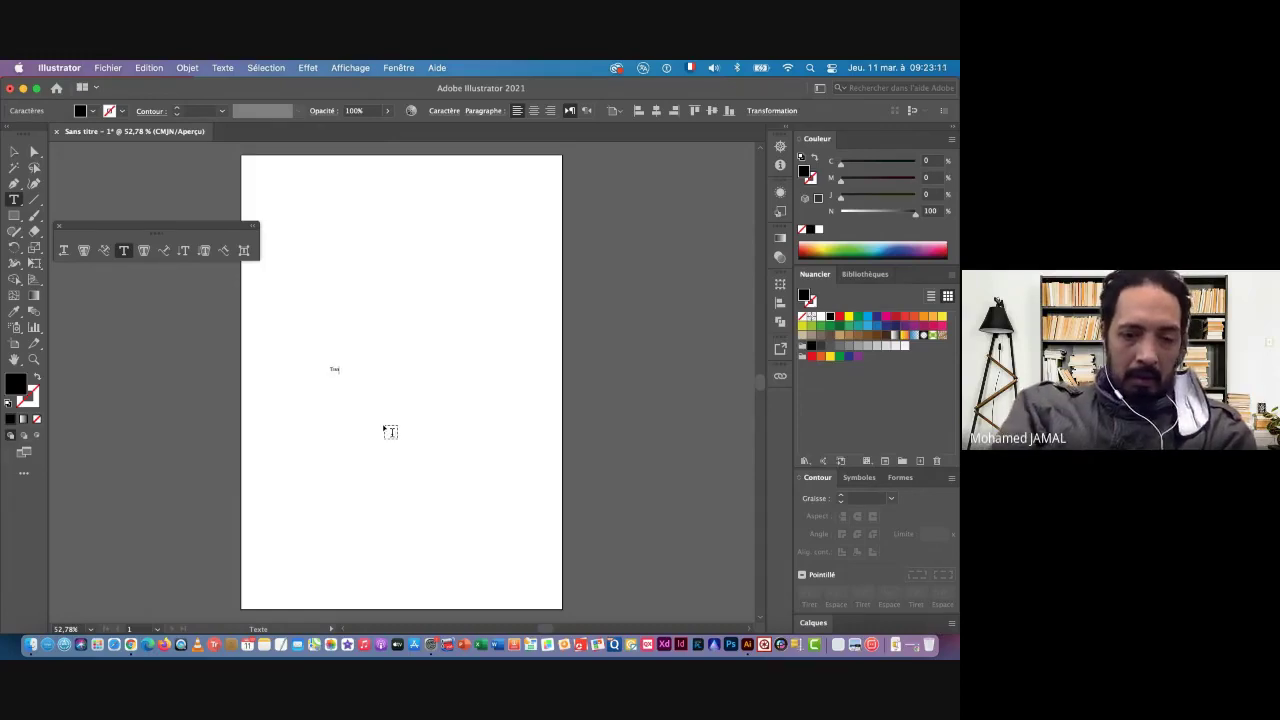
type("xte")
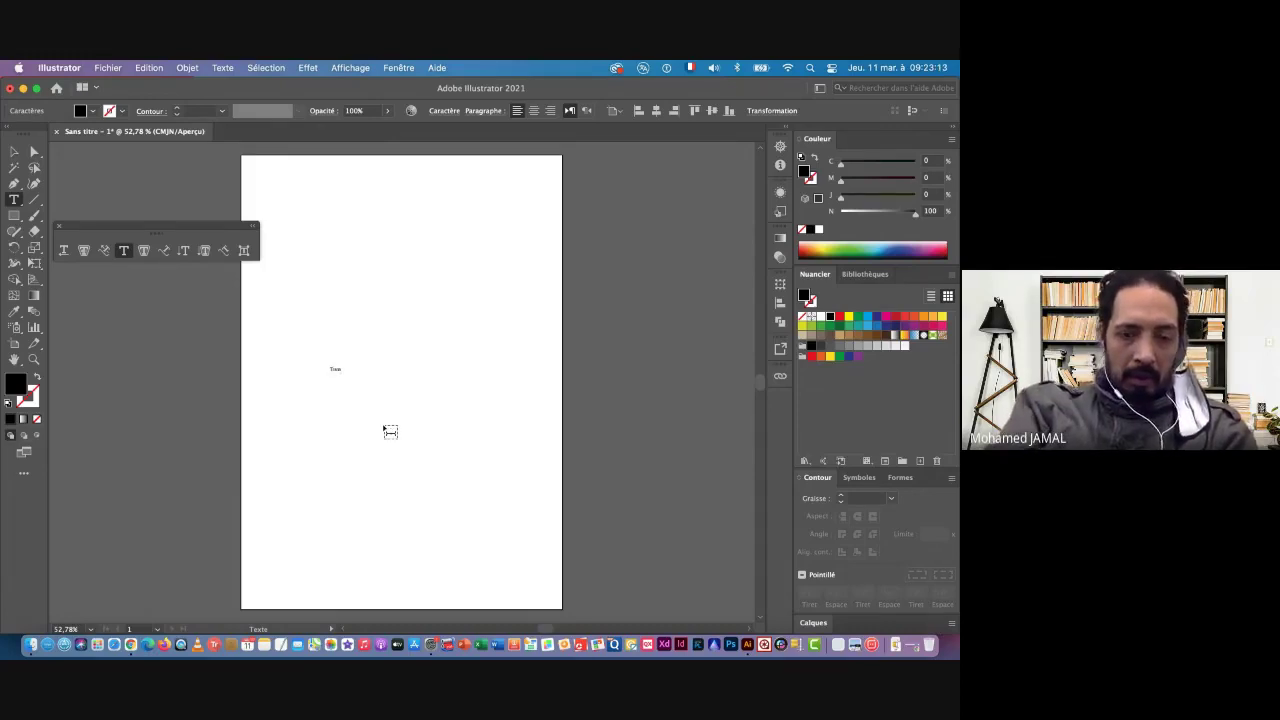
type("e")
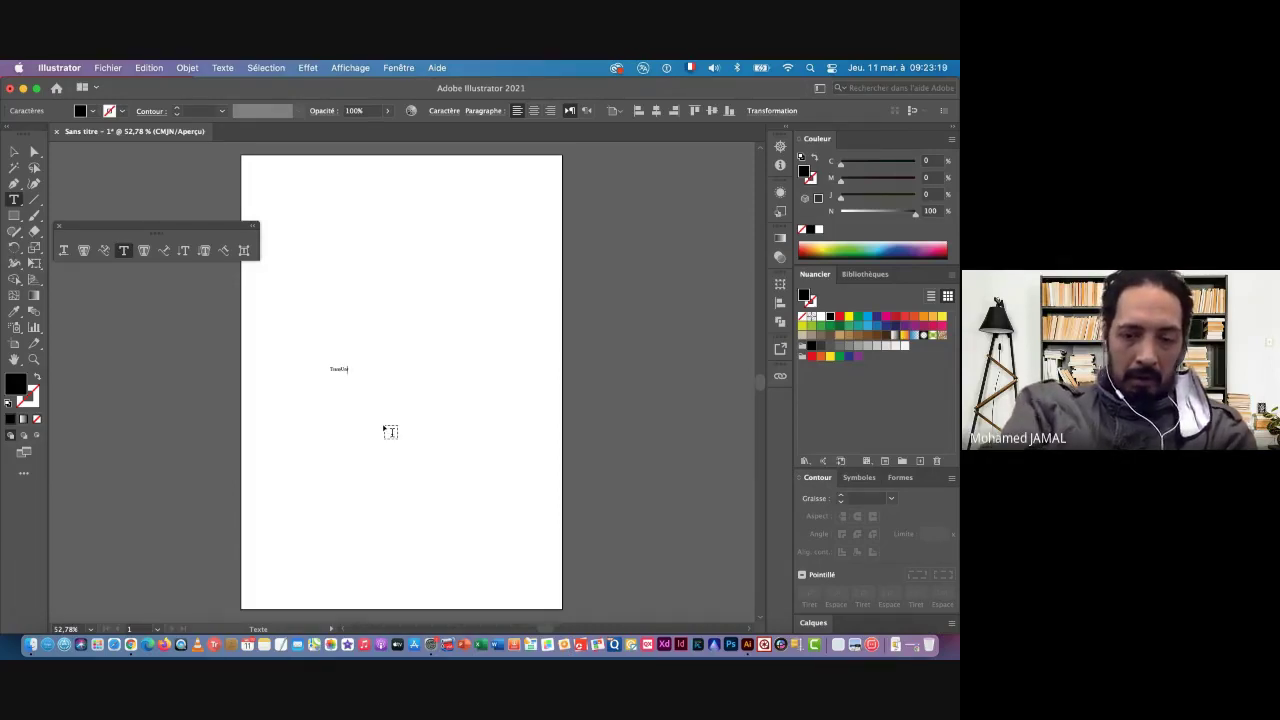
type("s")
type("r")
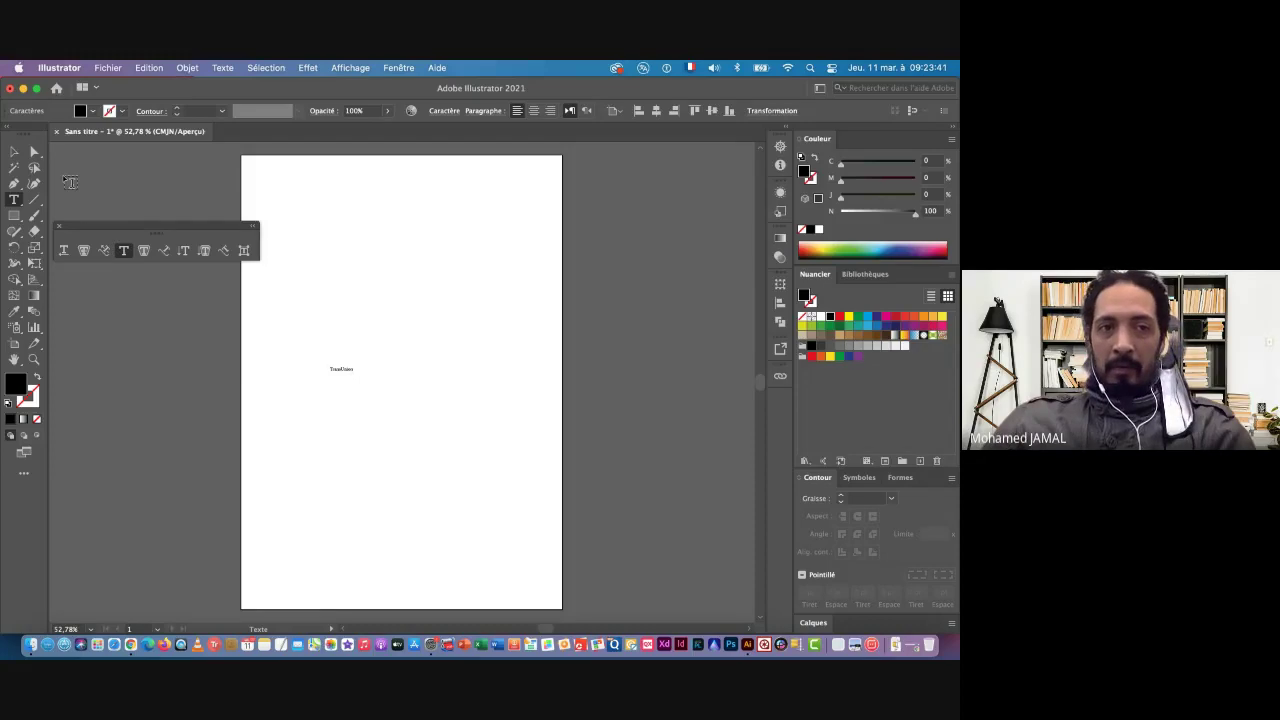
Draw a lorem ipsum text area and add a Lorem ipsum point text below
mouse_move(330, 207)
left_mouse_down()
mouse_move(418, 271)
mouse_move(548, 324)
left_mouse_up()
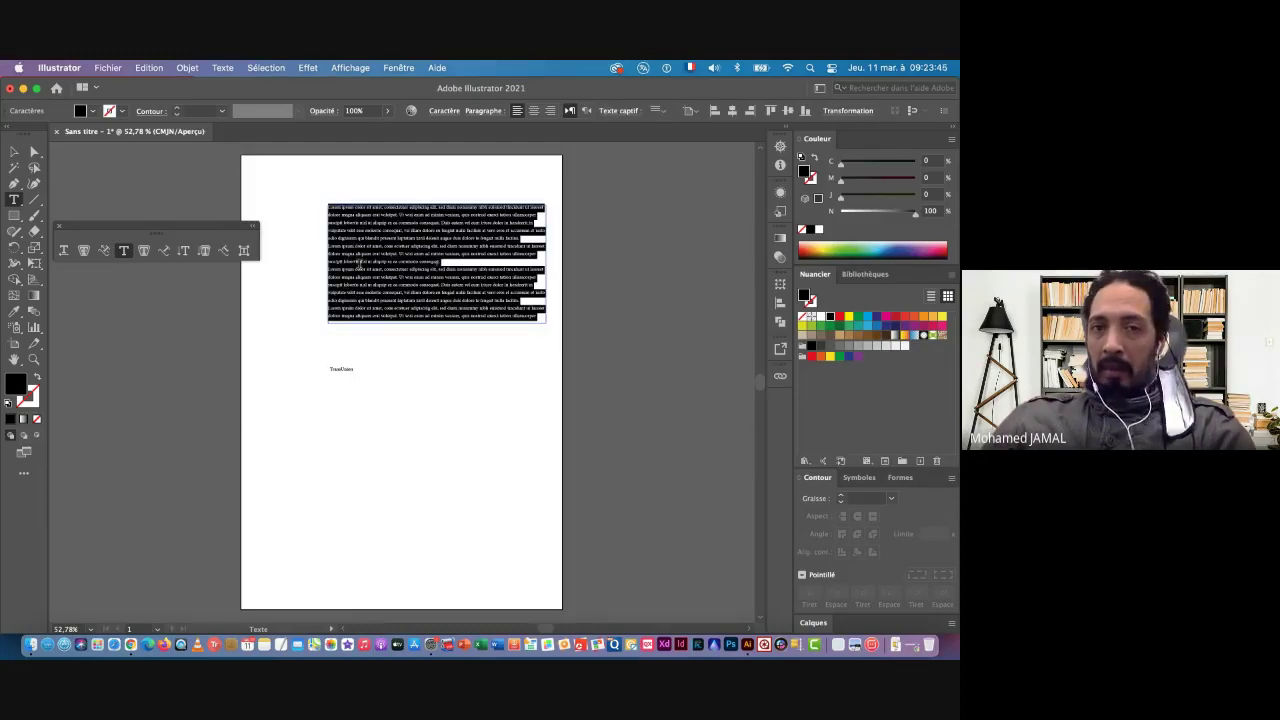
left_click(414, 395, "super")
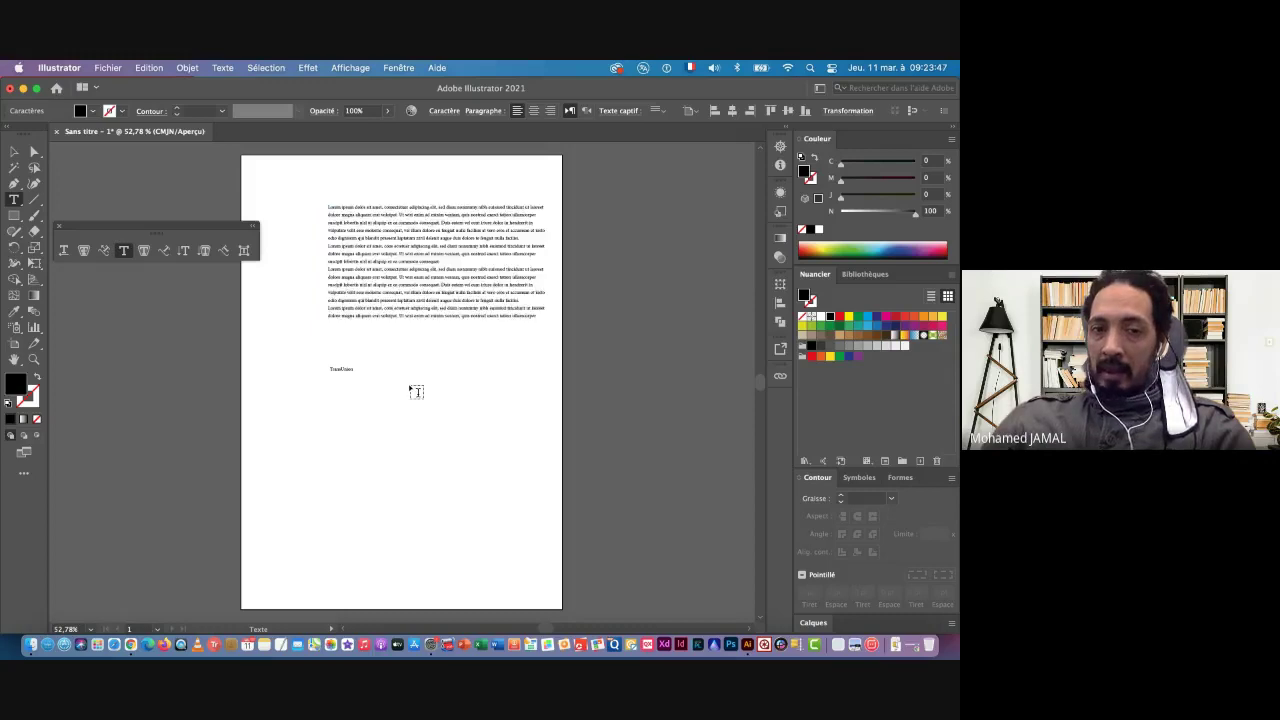
left_click(414, 397)
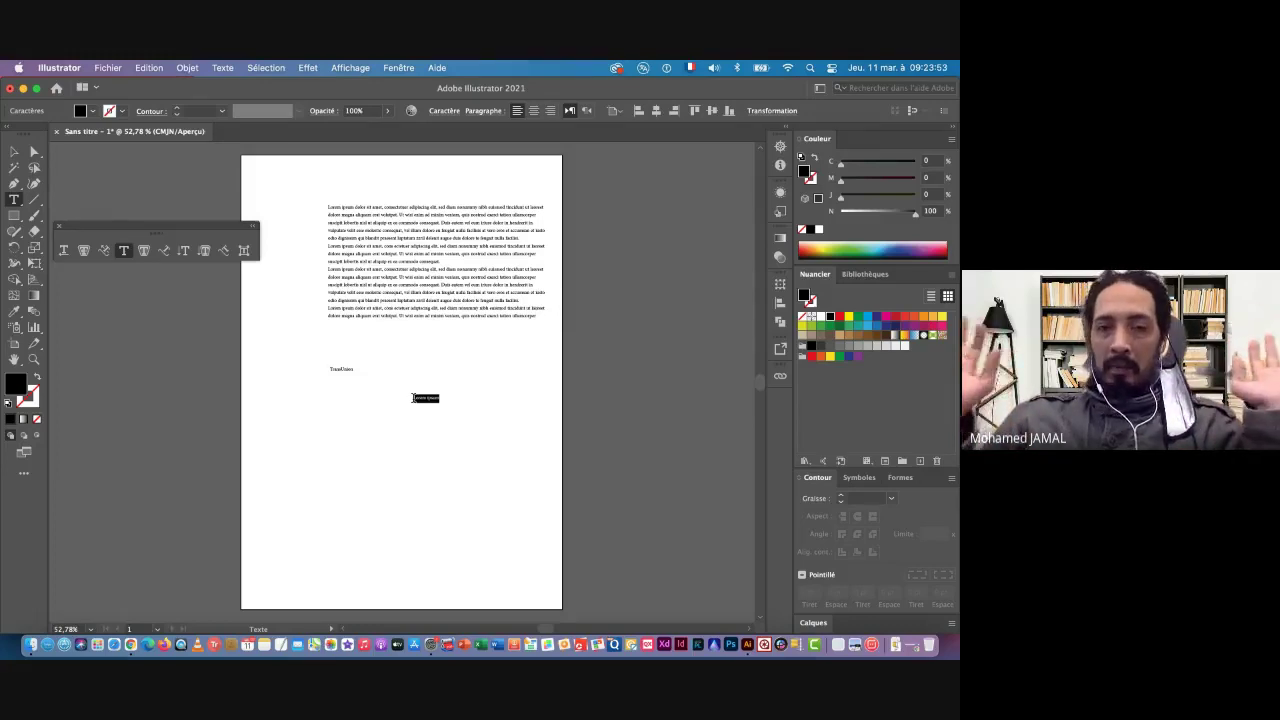
Delete the lorem ipsum paragraph block and select the small Lorem ipsum text
left_click(14, 152)
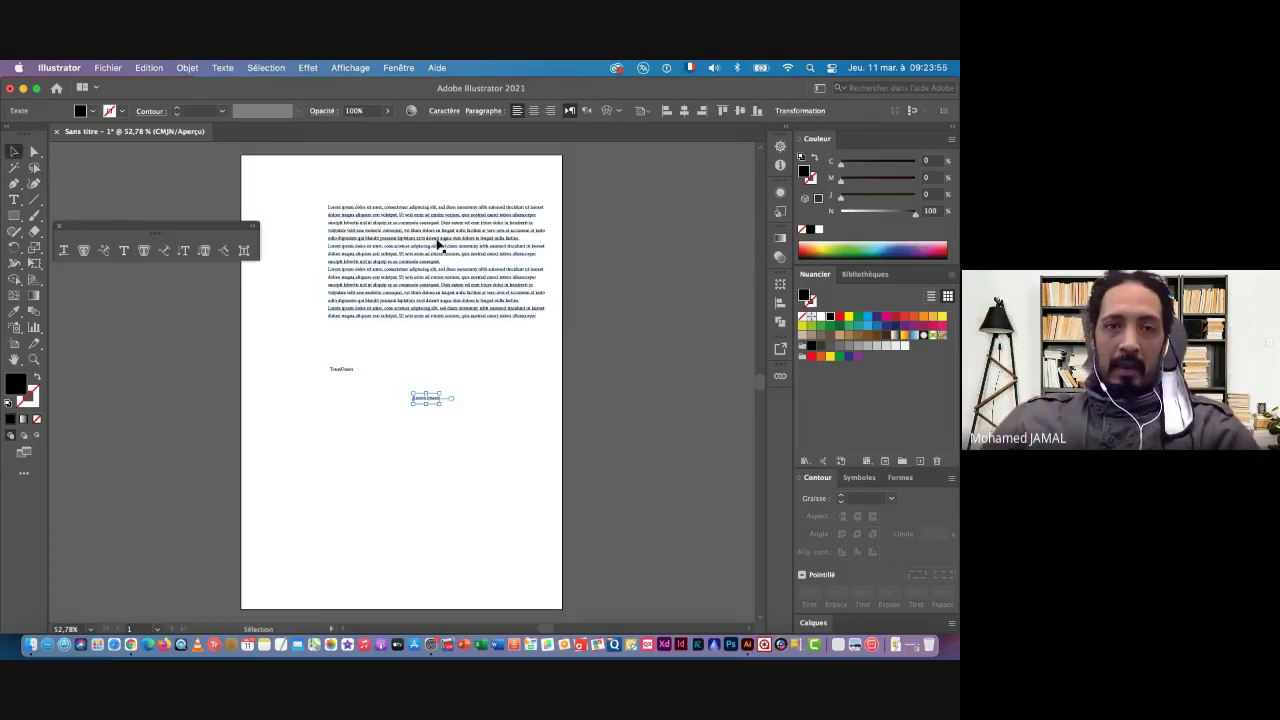
left_click(395, 243)
key("Delete")
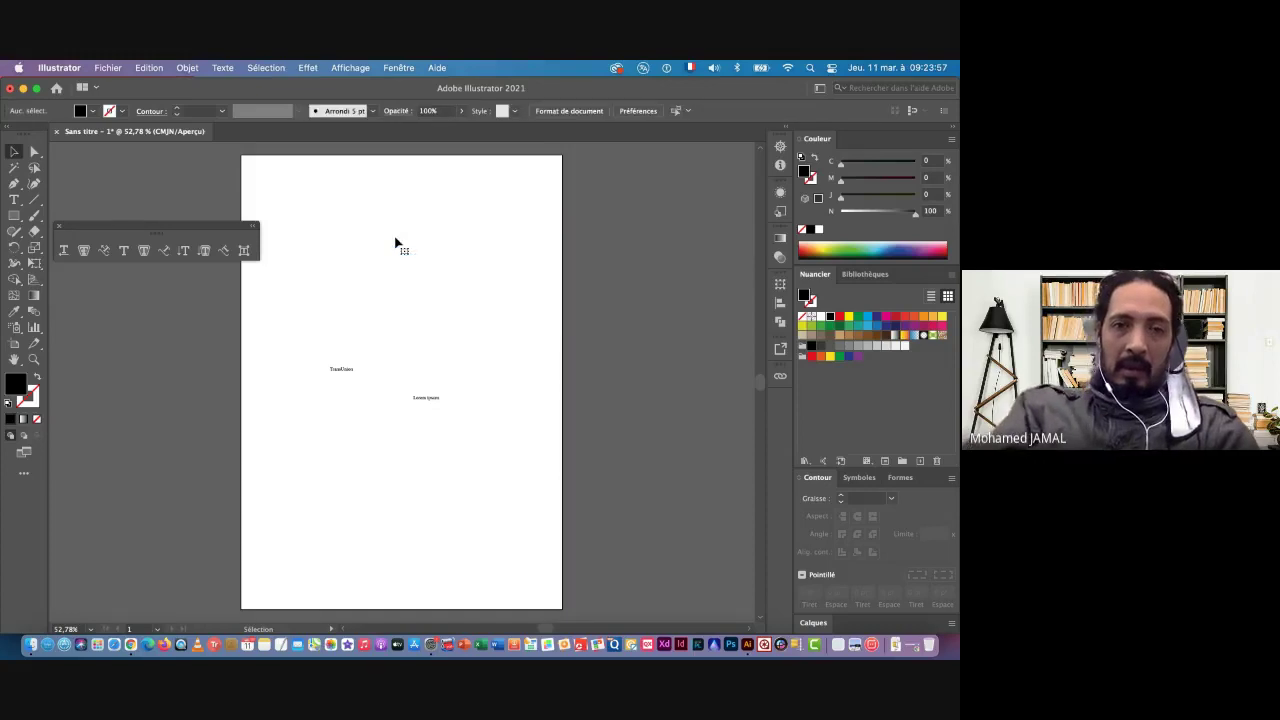
left_click(426, 398)
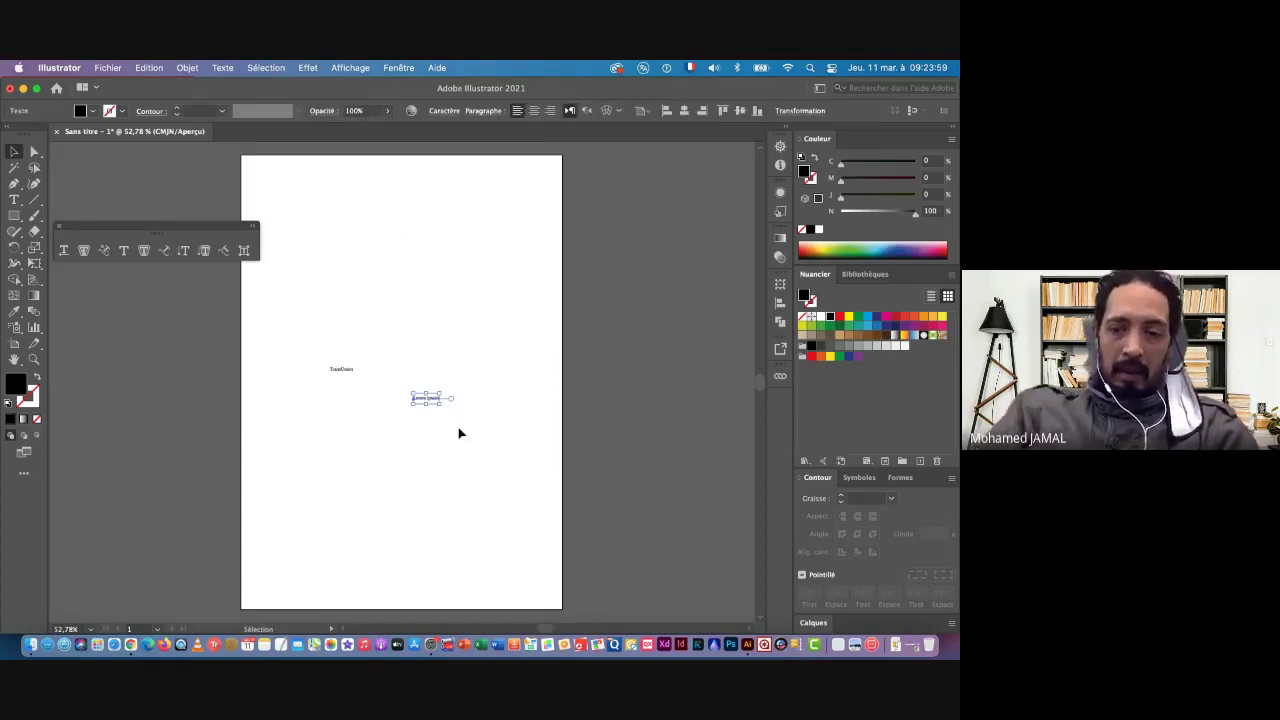
Delete the Lorem ipsum text and scale TransUnion up into a large title
key("Delete")
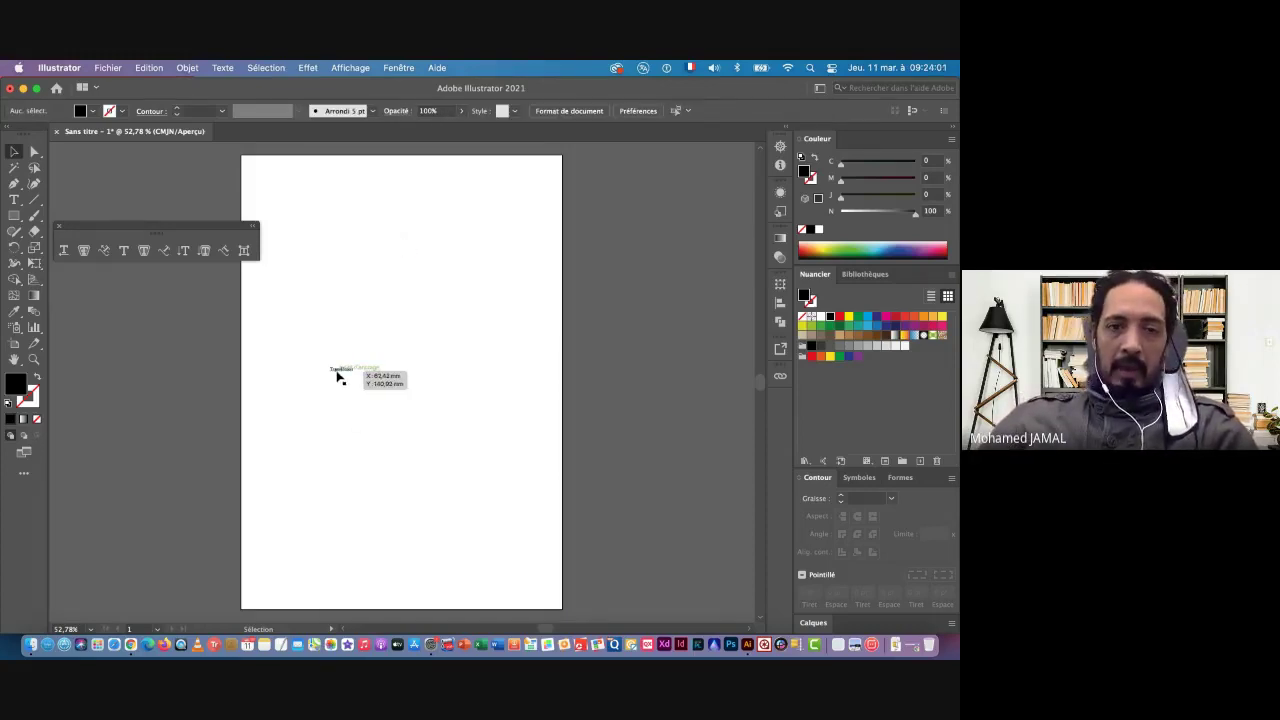
left_click(340, 368)
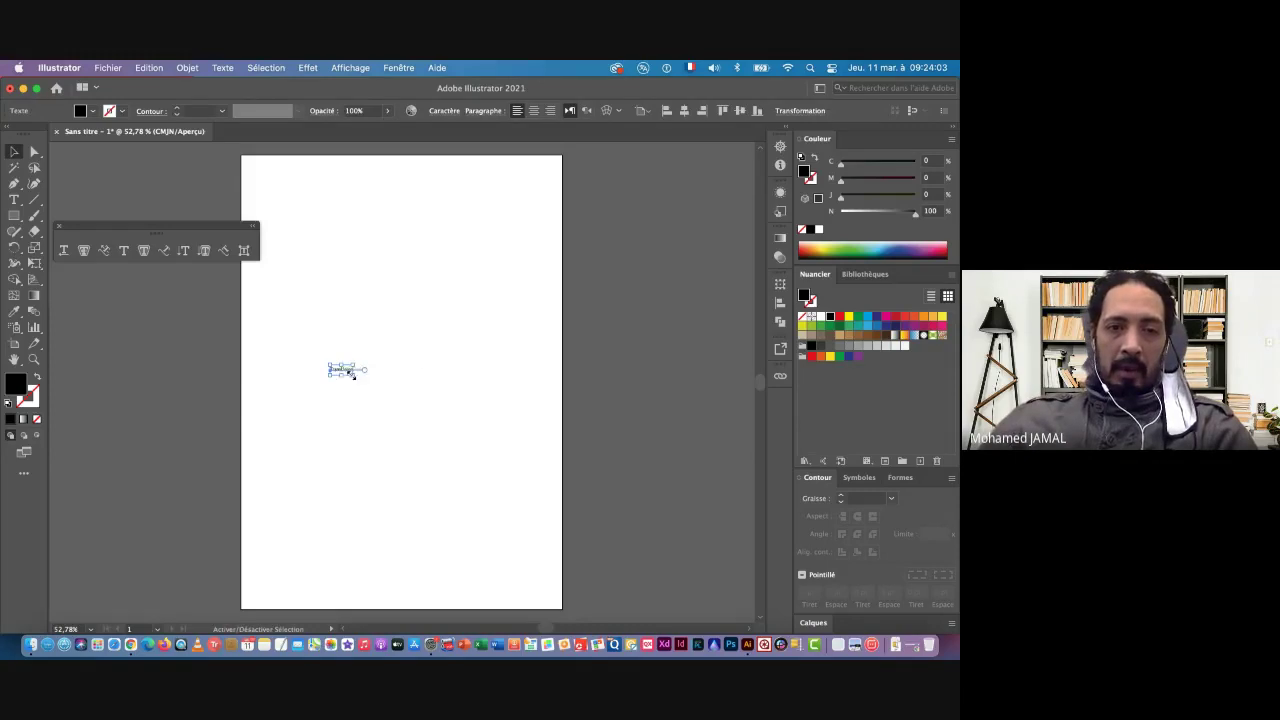
left_click_drag(354, 374, 490, 446)
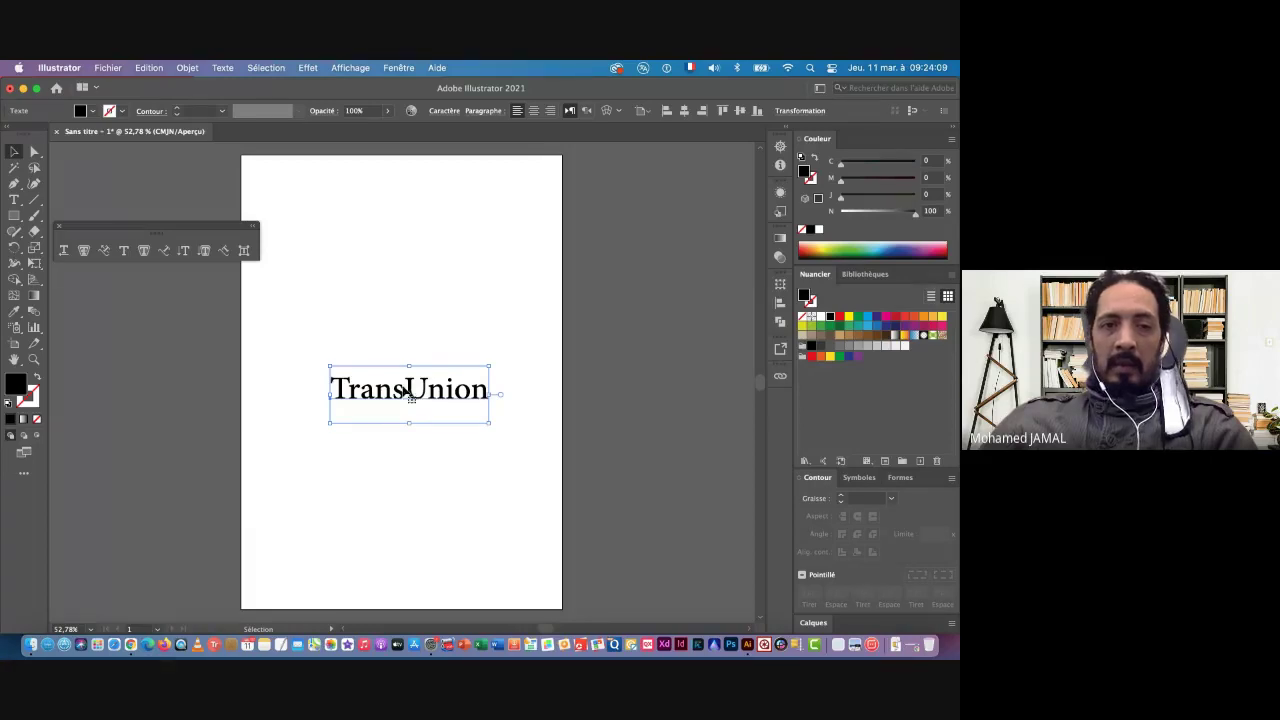
Move the TransUnion title lower, into the middle of the page
left_click_drag(407, 392, 388, 402)
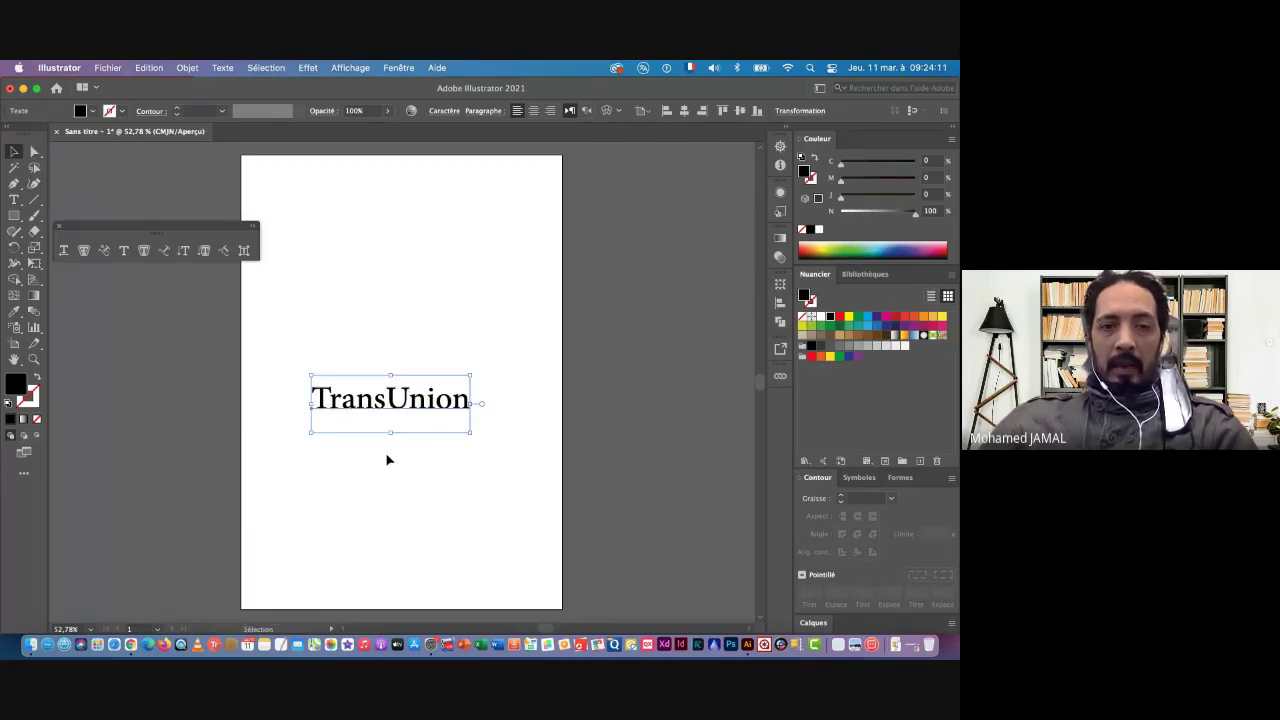
scroll(388, 460, "up", 3)
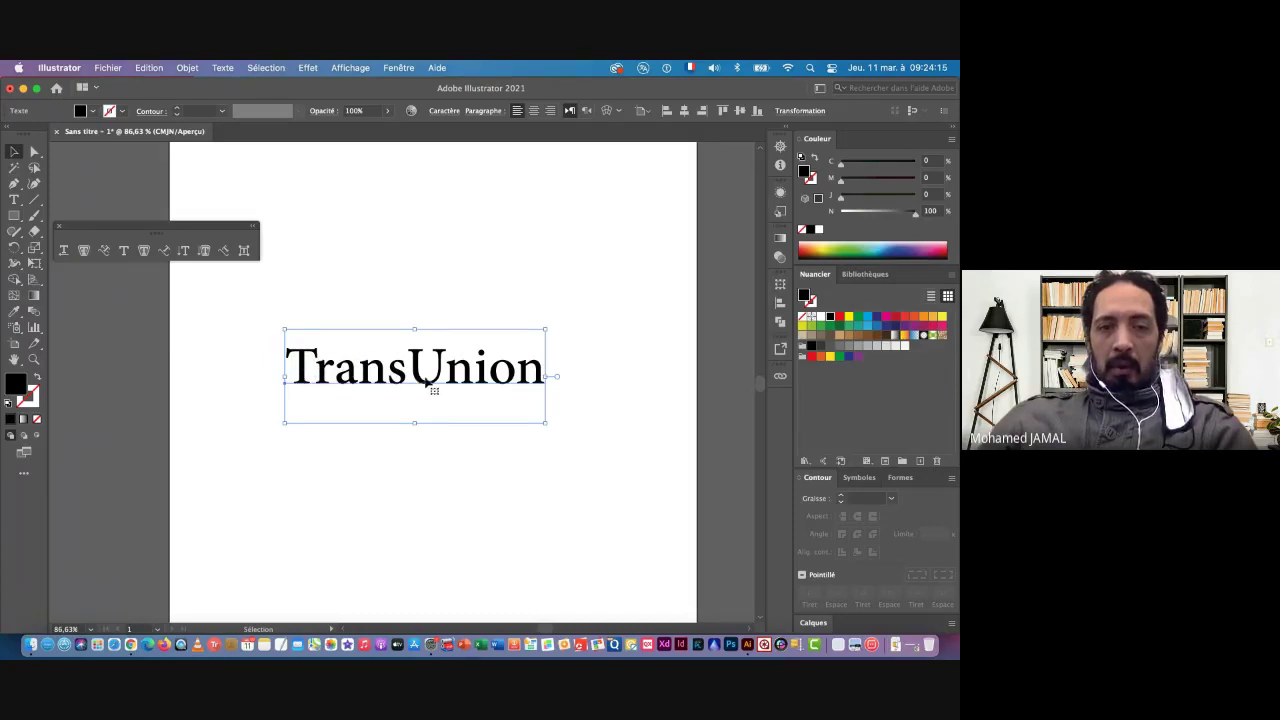
scroll(449, 394, "down", 3)
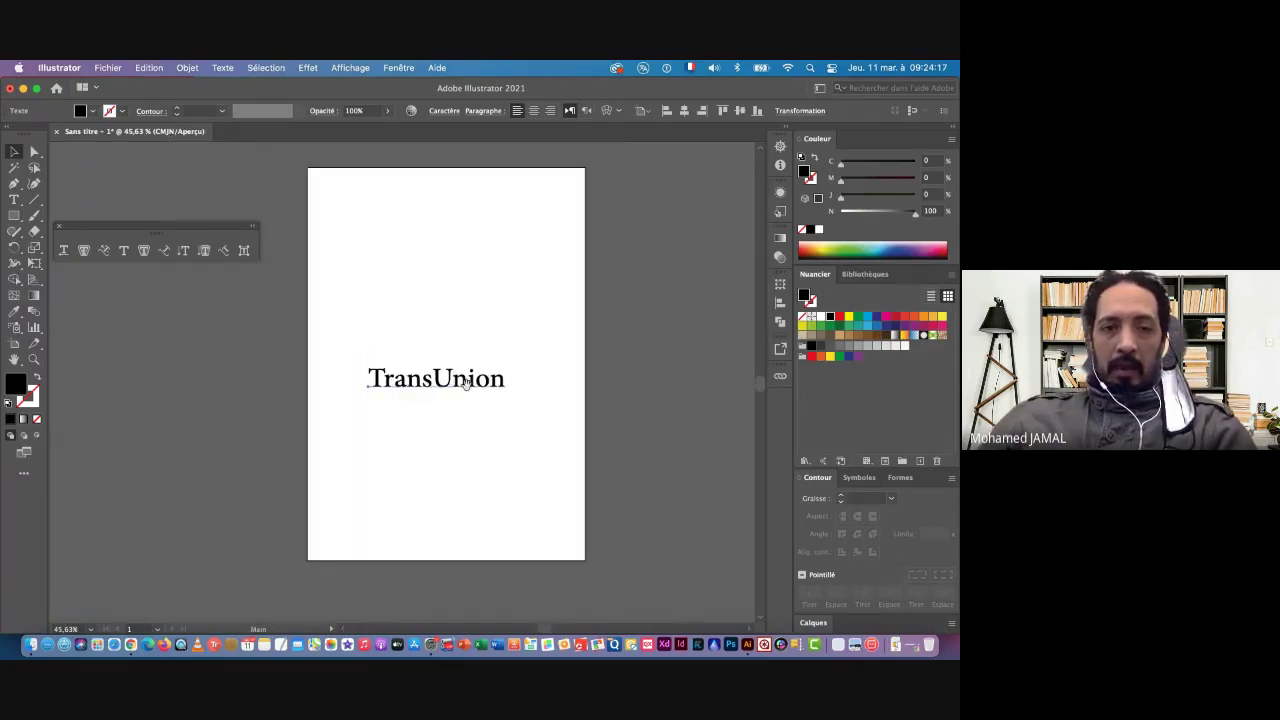
left_click_drag(437, 393, 443, 431)
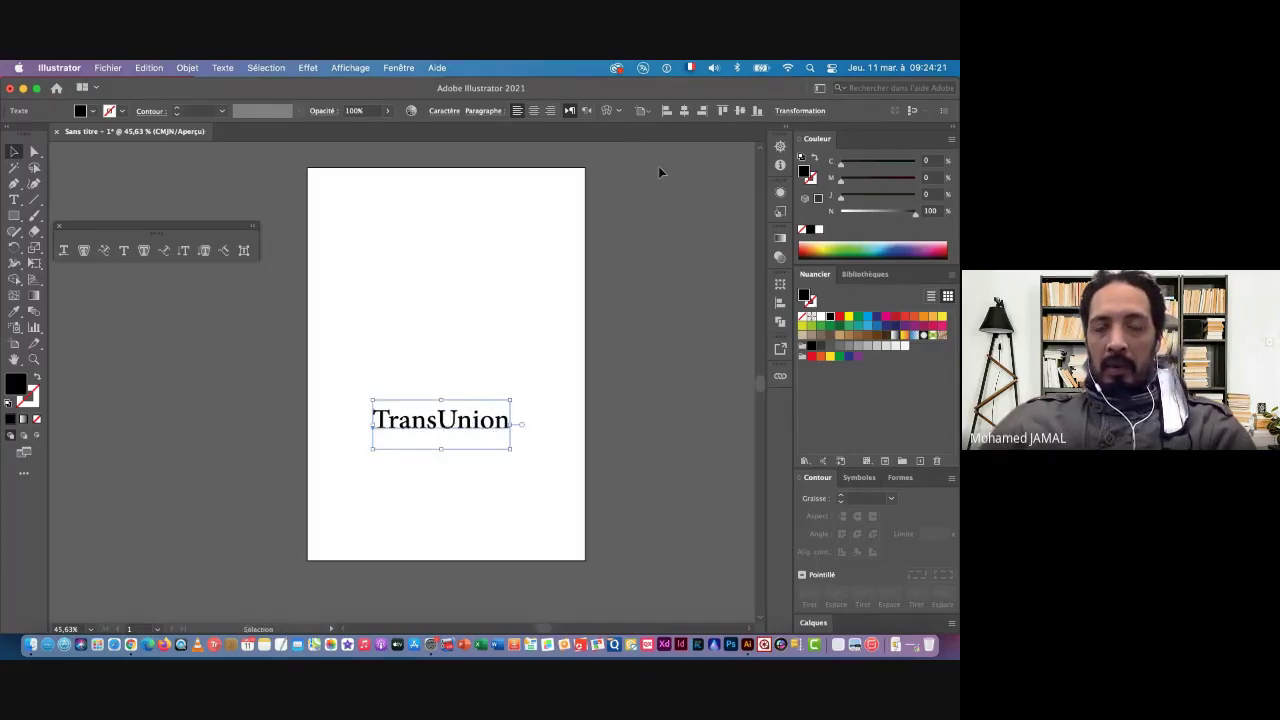
Close the Touch Type toolbar and open the Caractère panel via Fenêtre > Texte
left_click(59, 228)
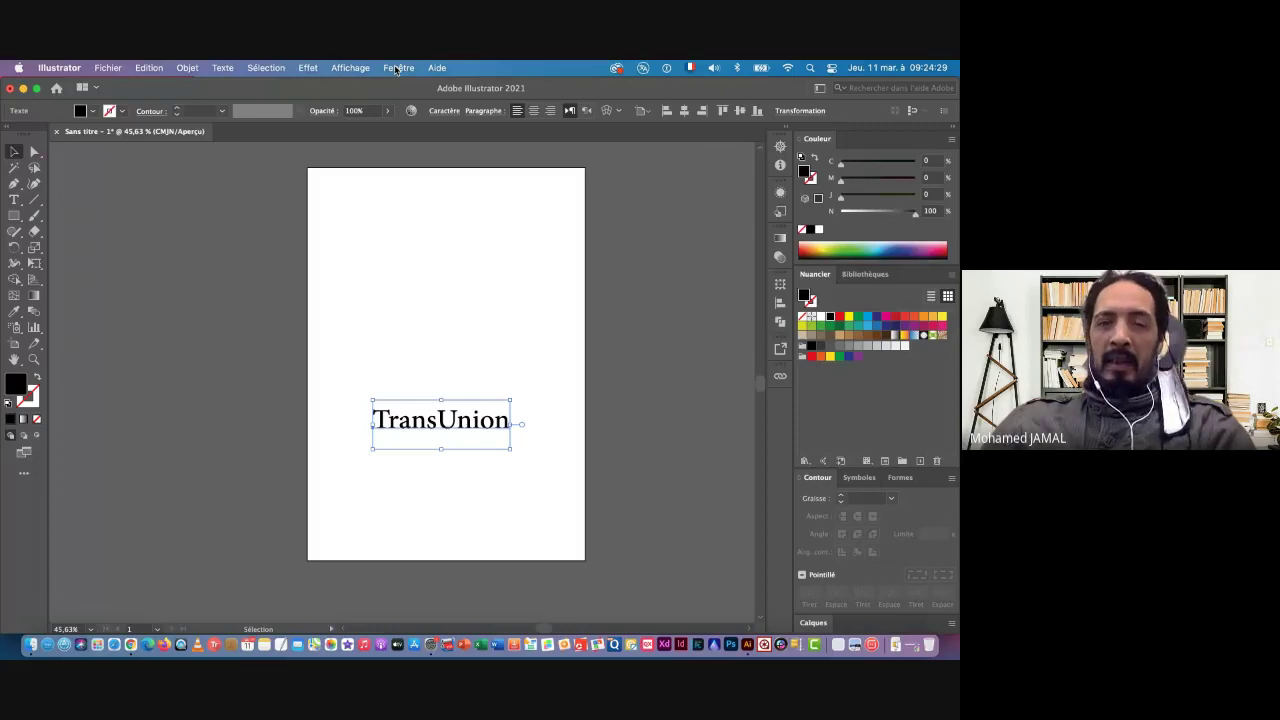
left_click(396, 68)
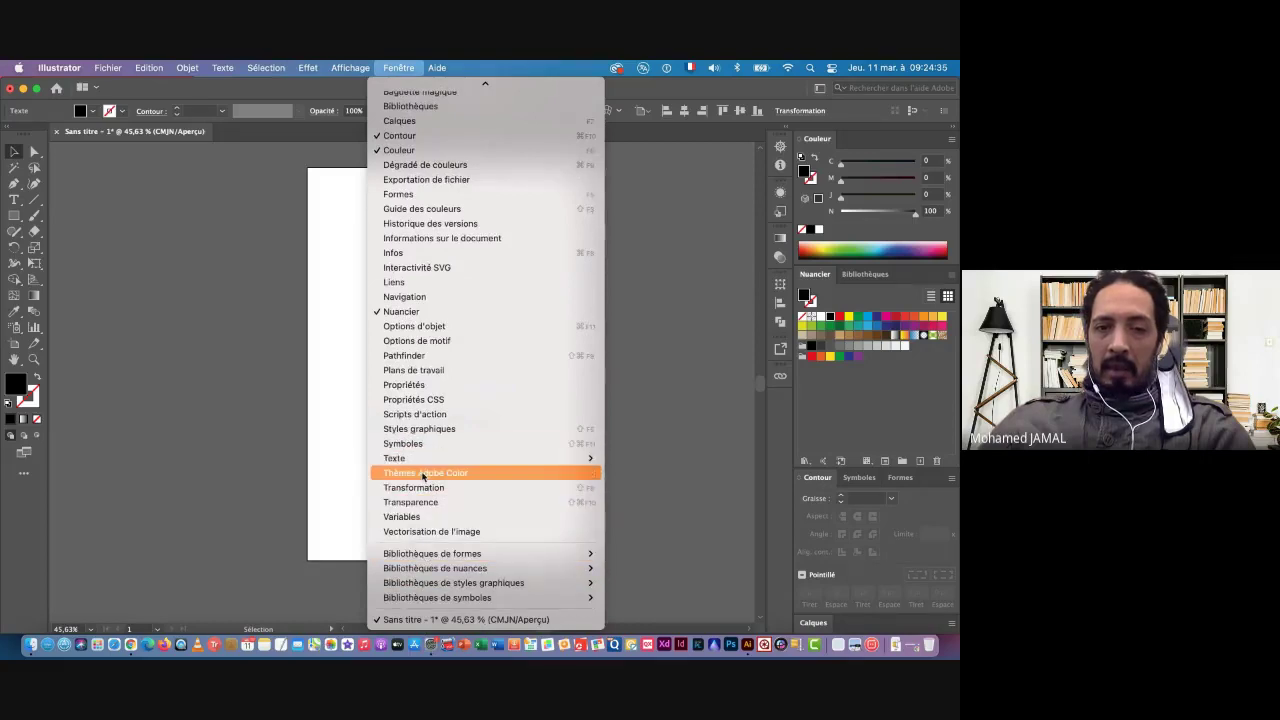
mouse_move(486, 458)
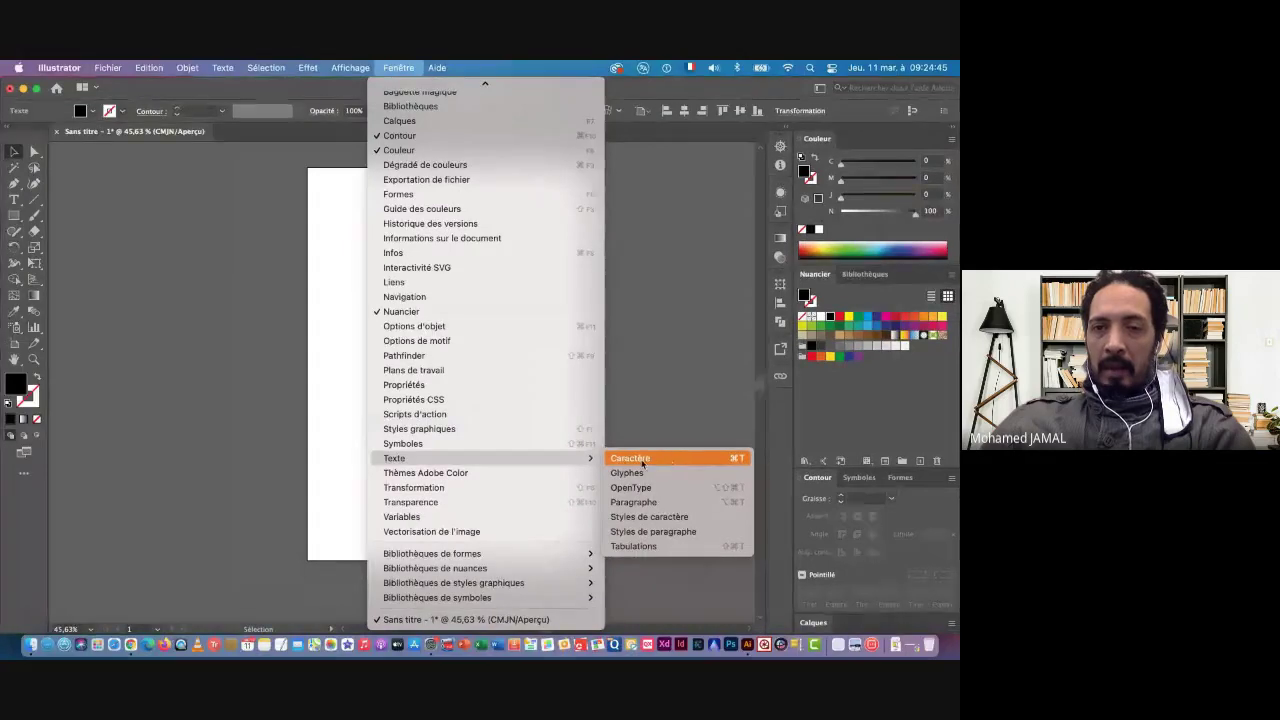
left_click(641, 458)
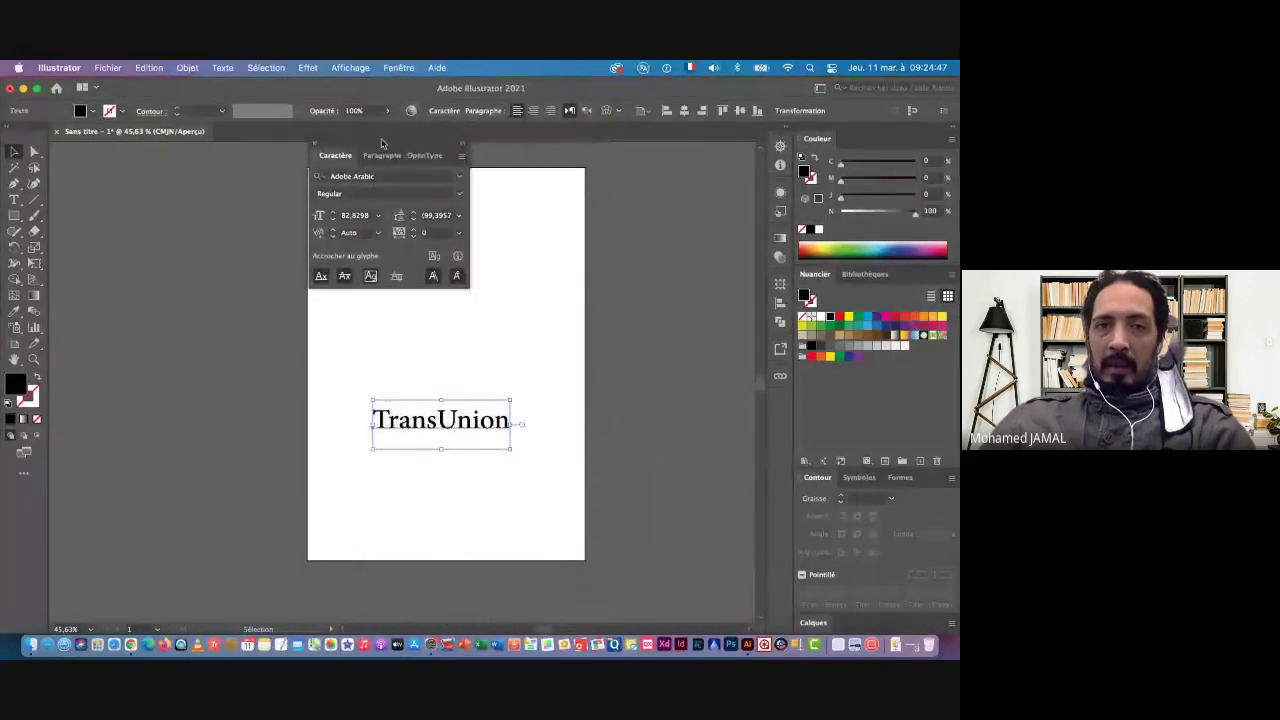
Float the Caractère panel beside the page and preview its Paragraphe and OpenType tabs
mouse_move(411, 148)
left_mouse_down()
mouse_move(651, 222)
mouse_move(635, 190)
left_mouse_up()
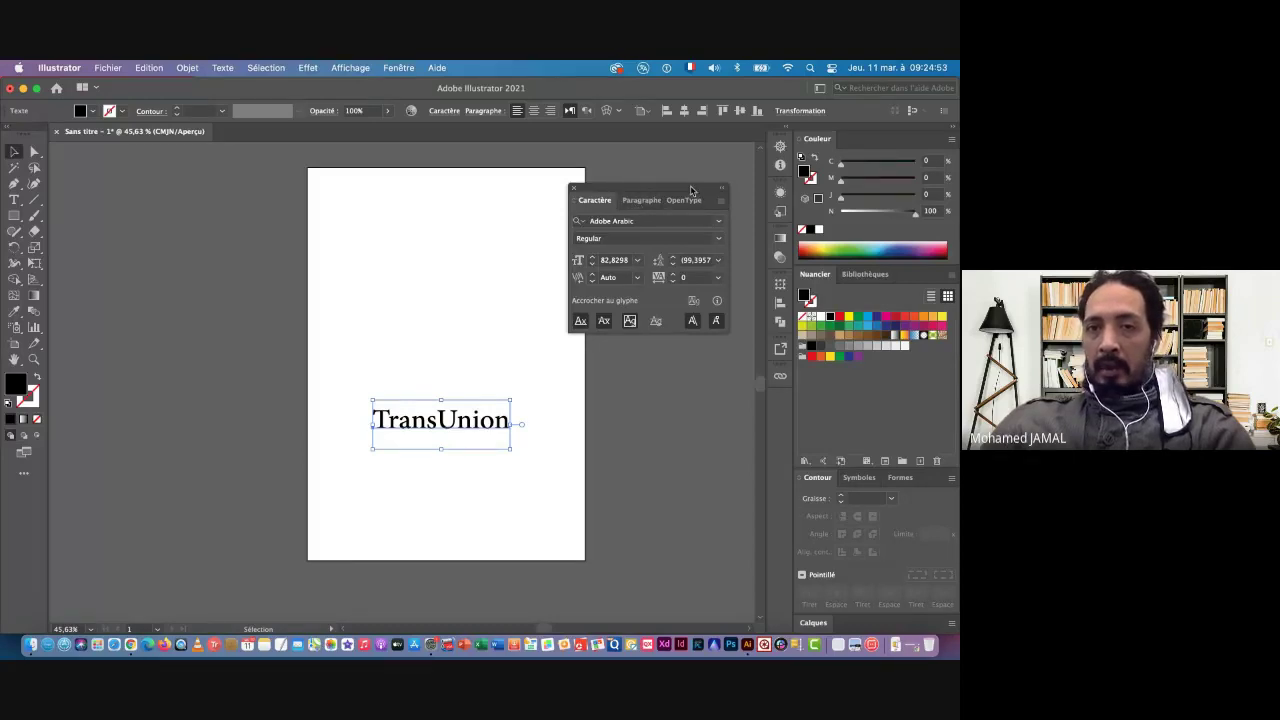
left_click_drag(589, 189, 640, 186)
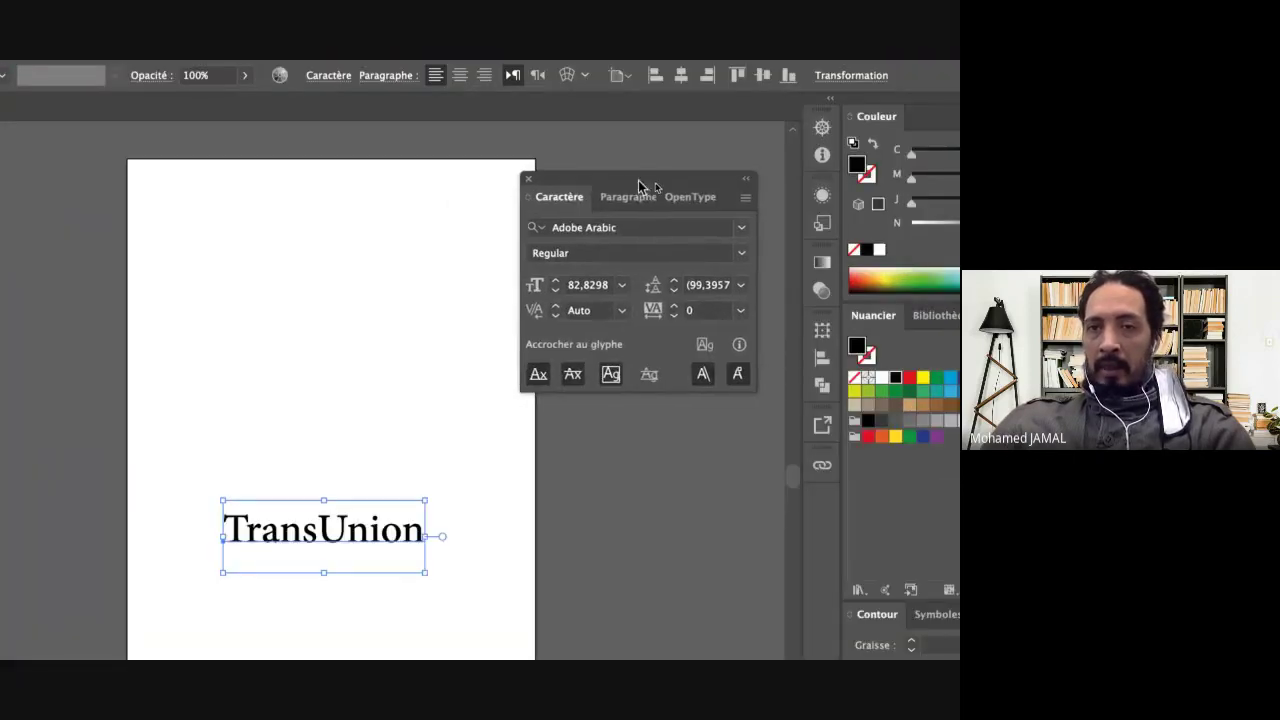
left_click(620, 199)
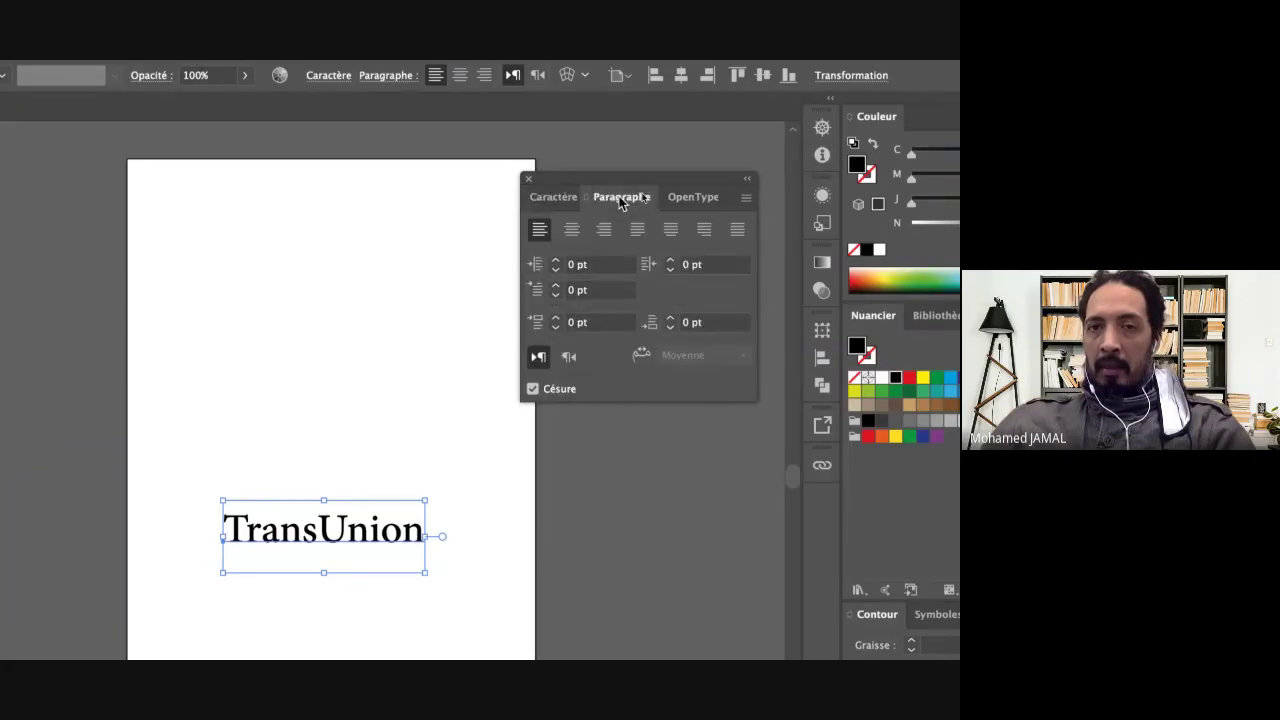
left_click(692, 200)
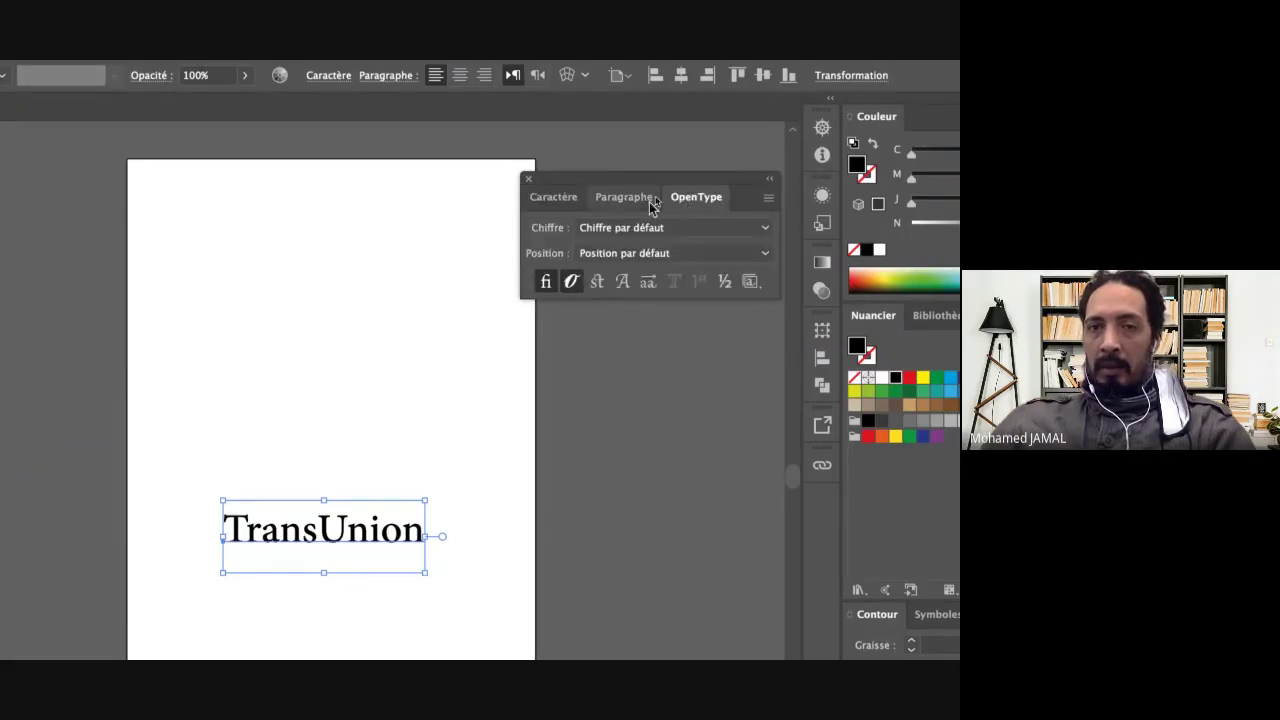
left_click(551, 199)
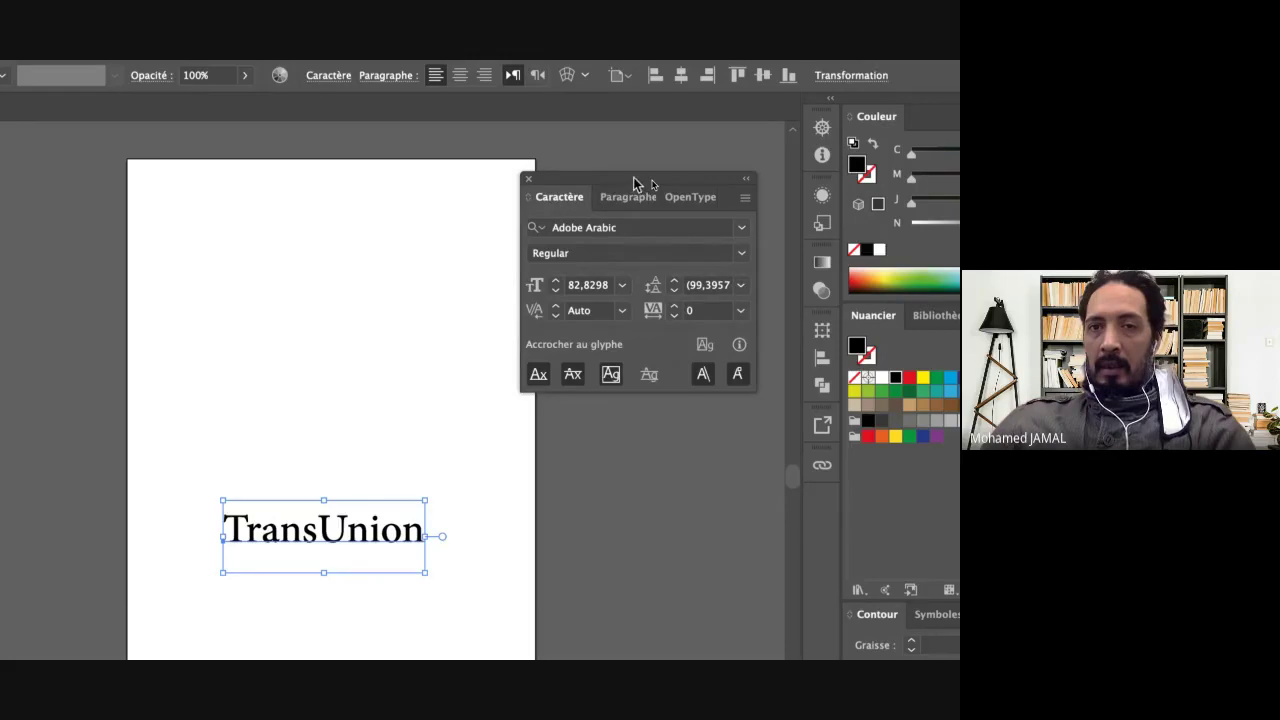
left_click_drag(634, 183, 634, 183)
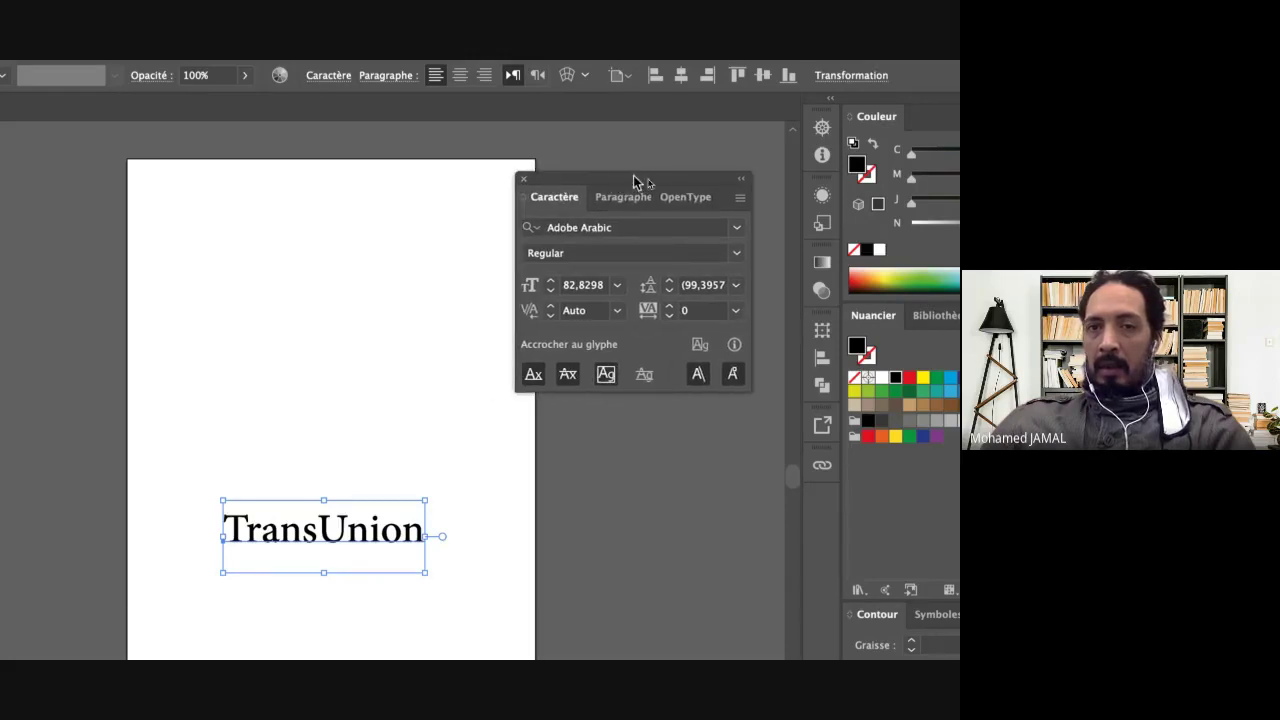
Dock the Caractère panel in the right column and cycle through its Character, Paragraph and OpenType tabs
mouse_move(636, 182)
left_mouse_down()
mouse_move(790, 493)
mouse_move(826, 180)
left_mouse_up()
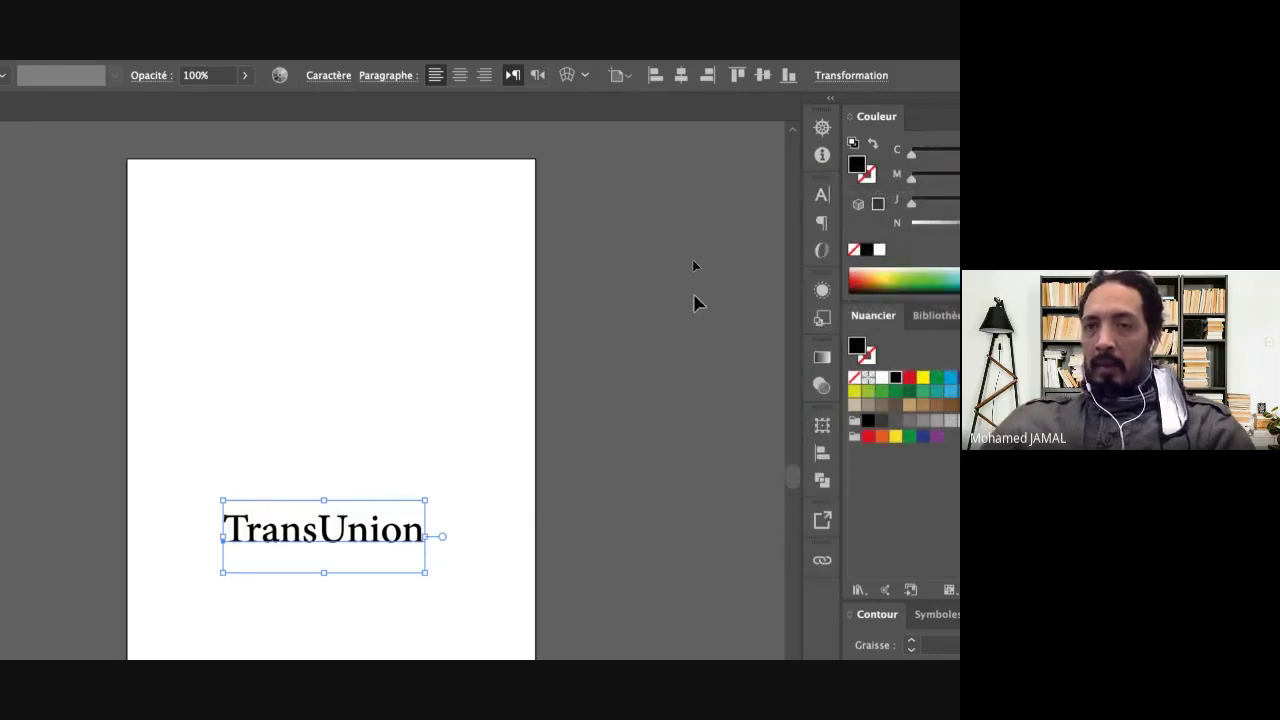
left_click(822, 195)
left_click(822, 222)
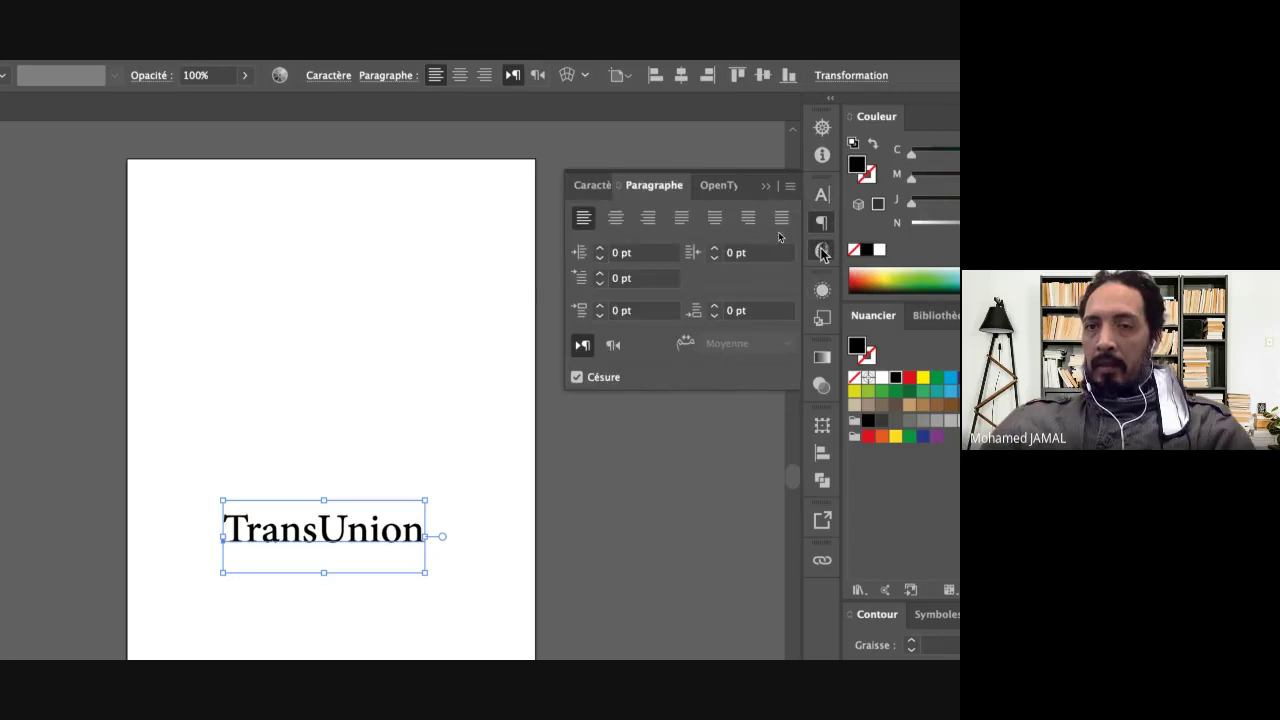
left_click(822, 251)
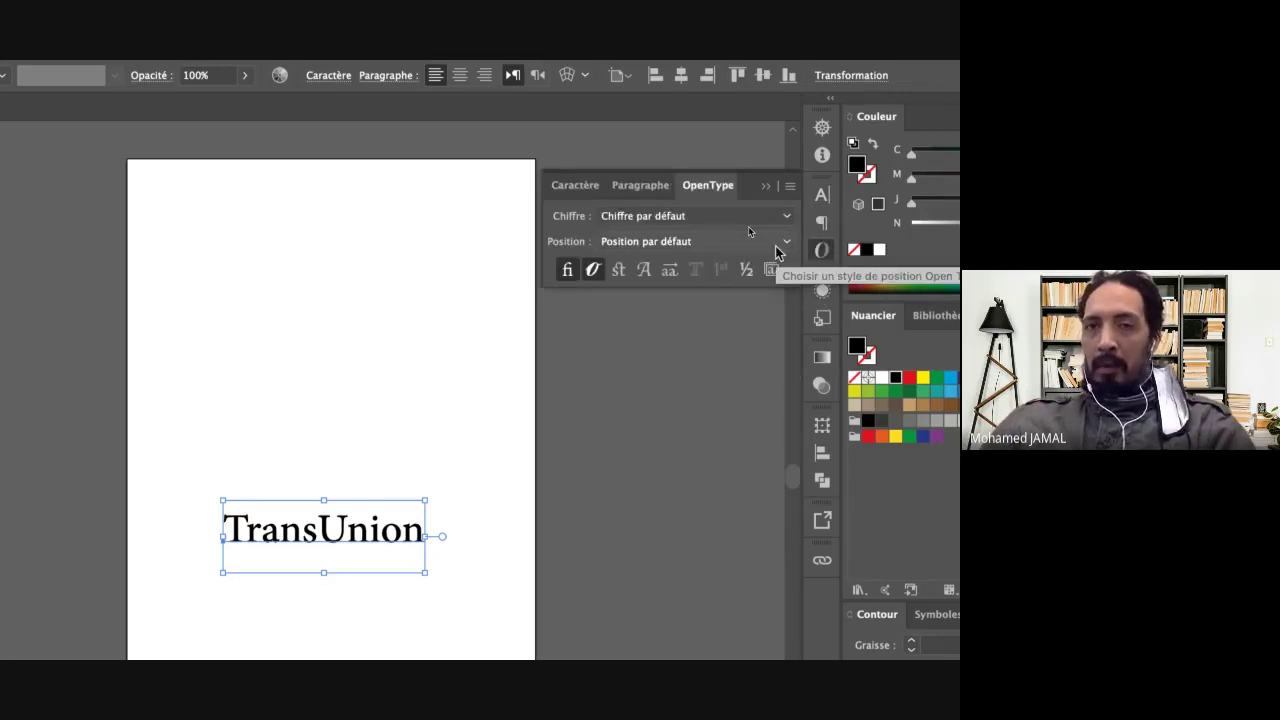
left_click(822, 222)
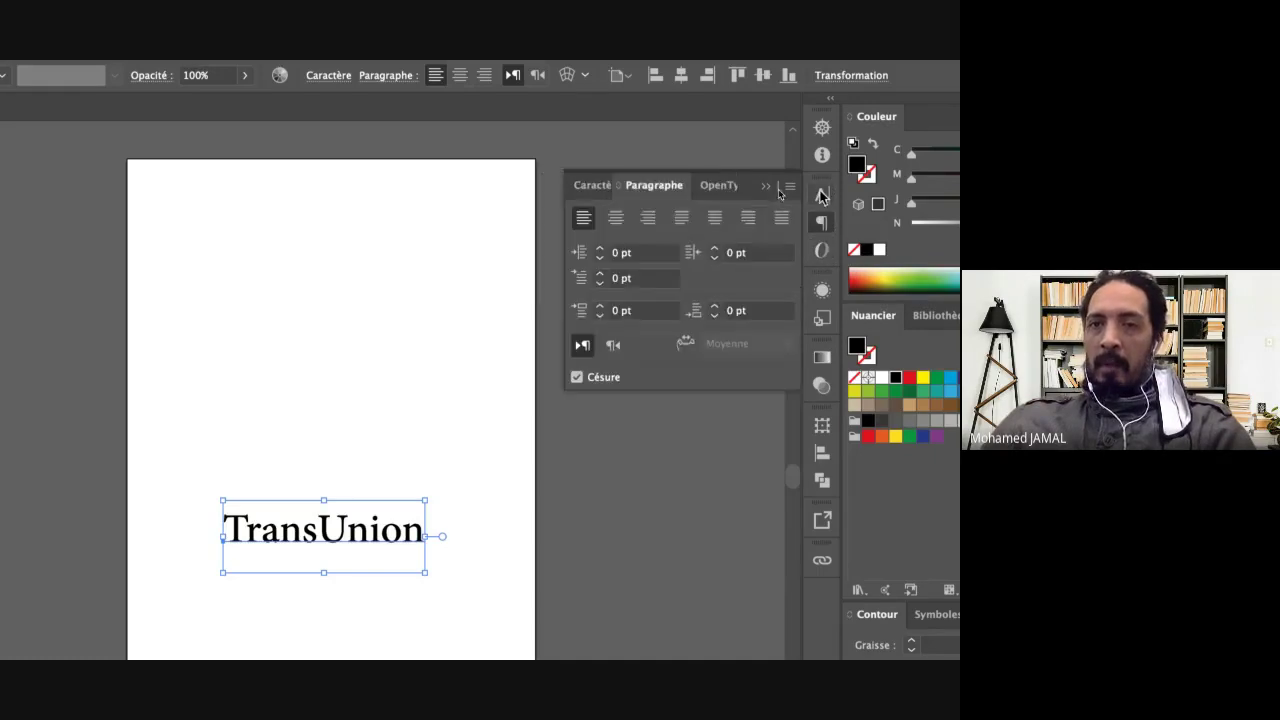
left_click(821, 195)
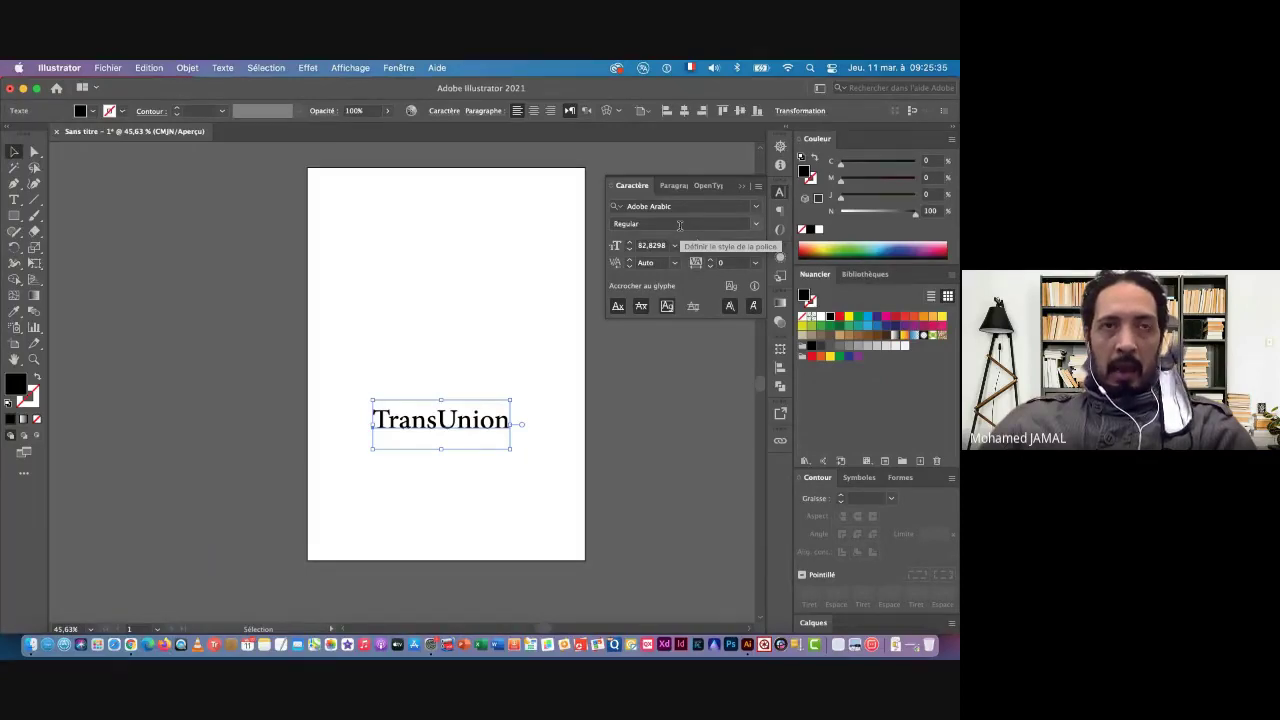
Search 'he' in the font field and set TransUnion to Helvetica Regular
left_click(613, 206)
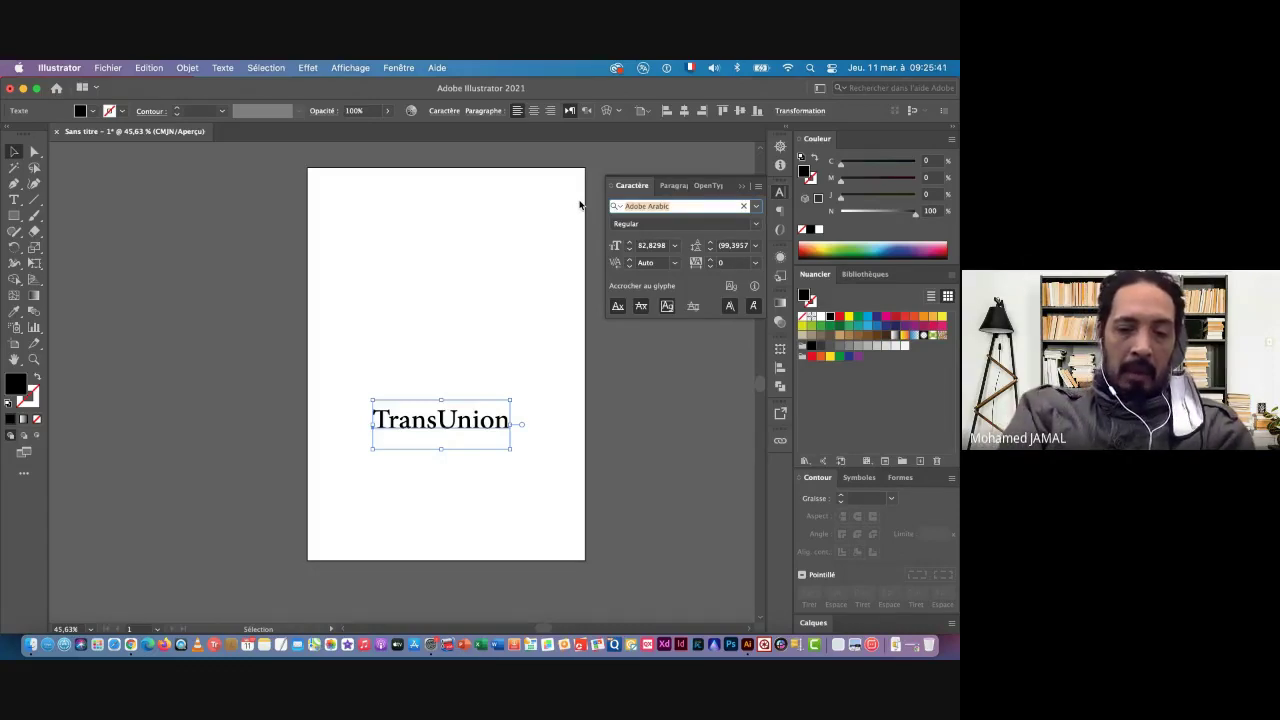
type("he")
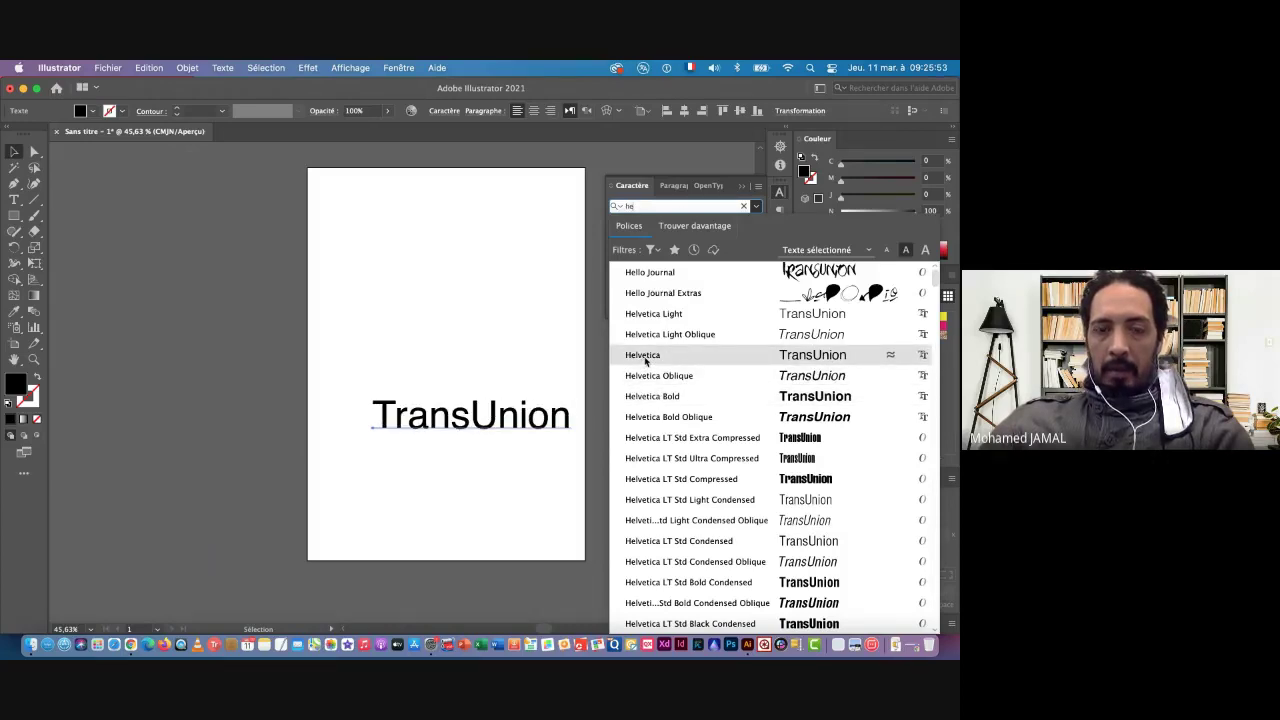
left_click(649, 356)
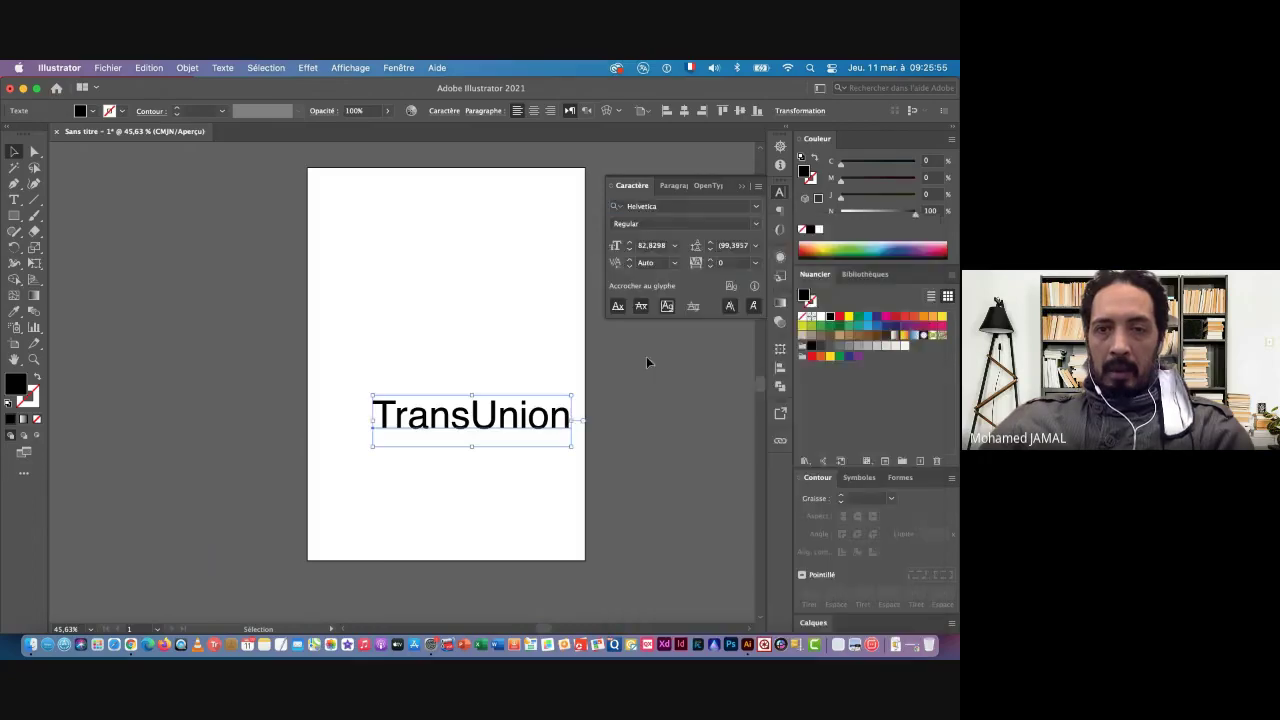
Select 'Trans' in the wordmark and set it to Helvetica Bold
double_click(456, 425)
left_click_drag(470, 418, 367, 416)
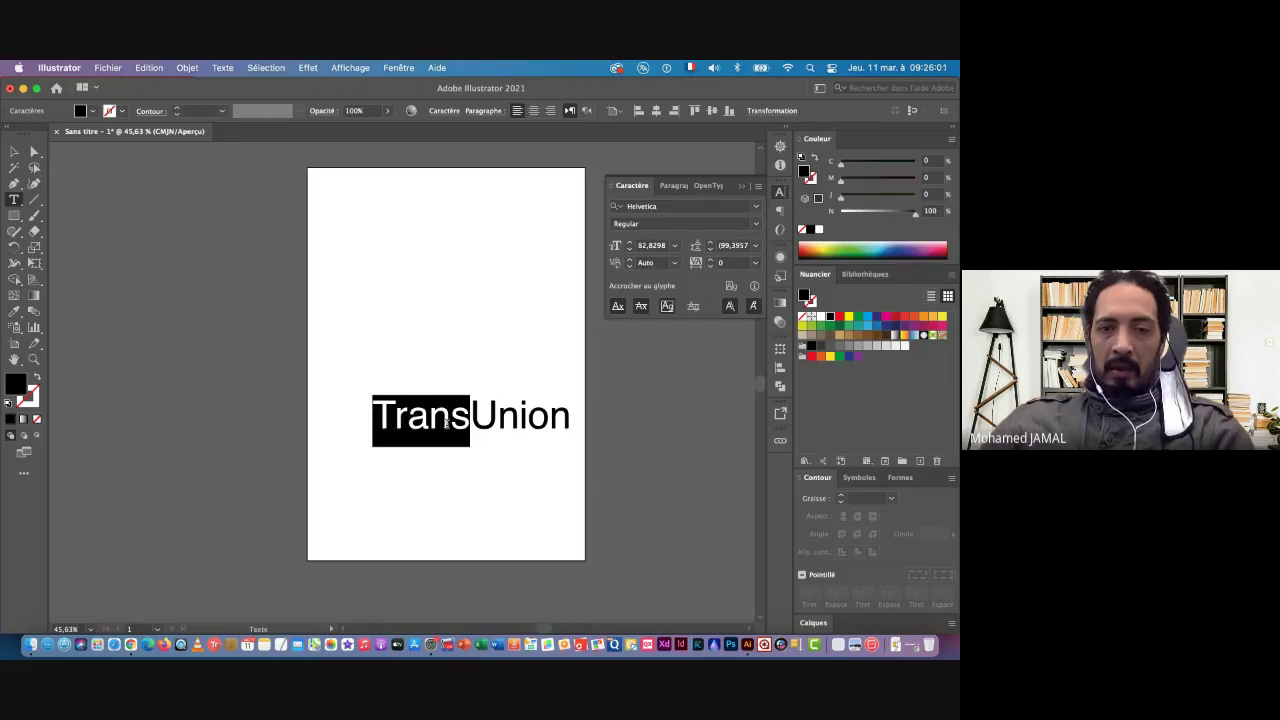
left_click(758, 228)
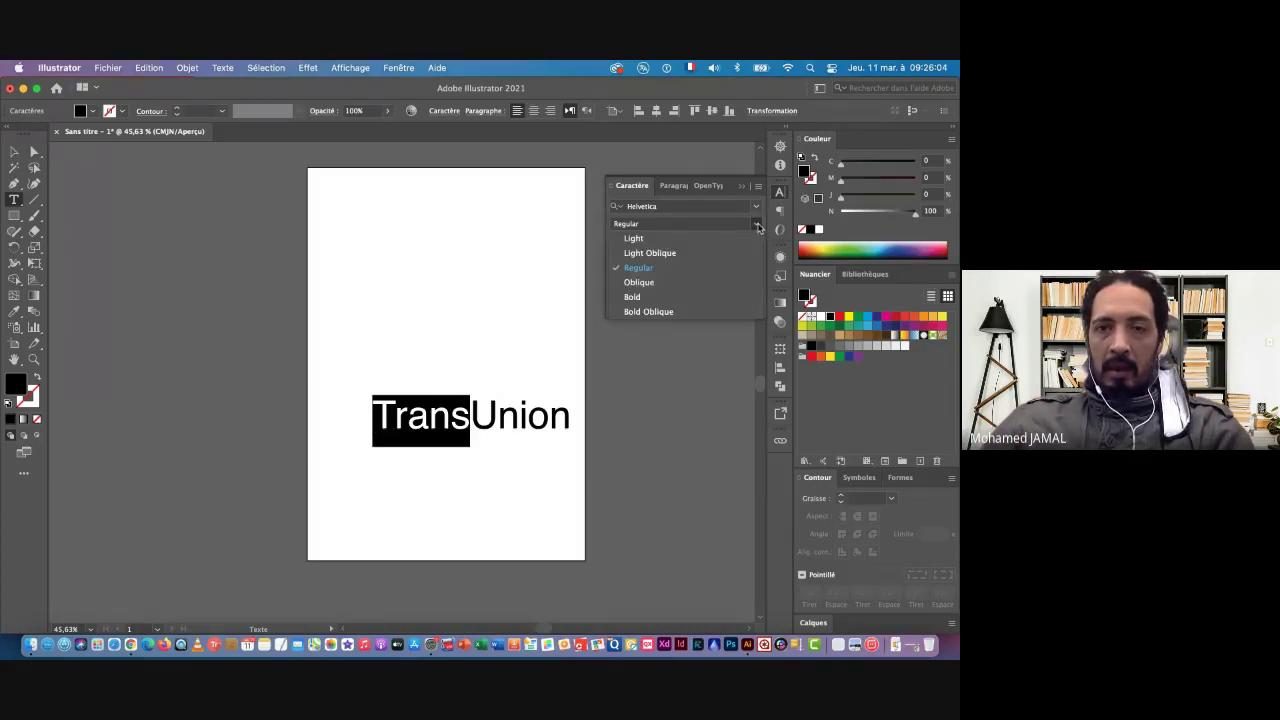
left_click(633, 298)
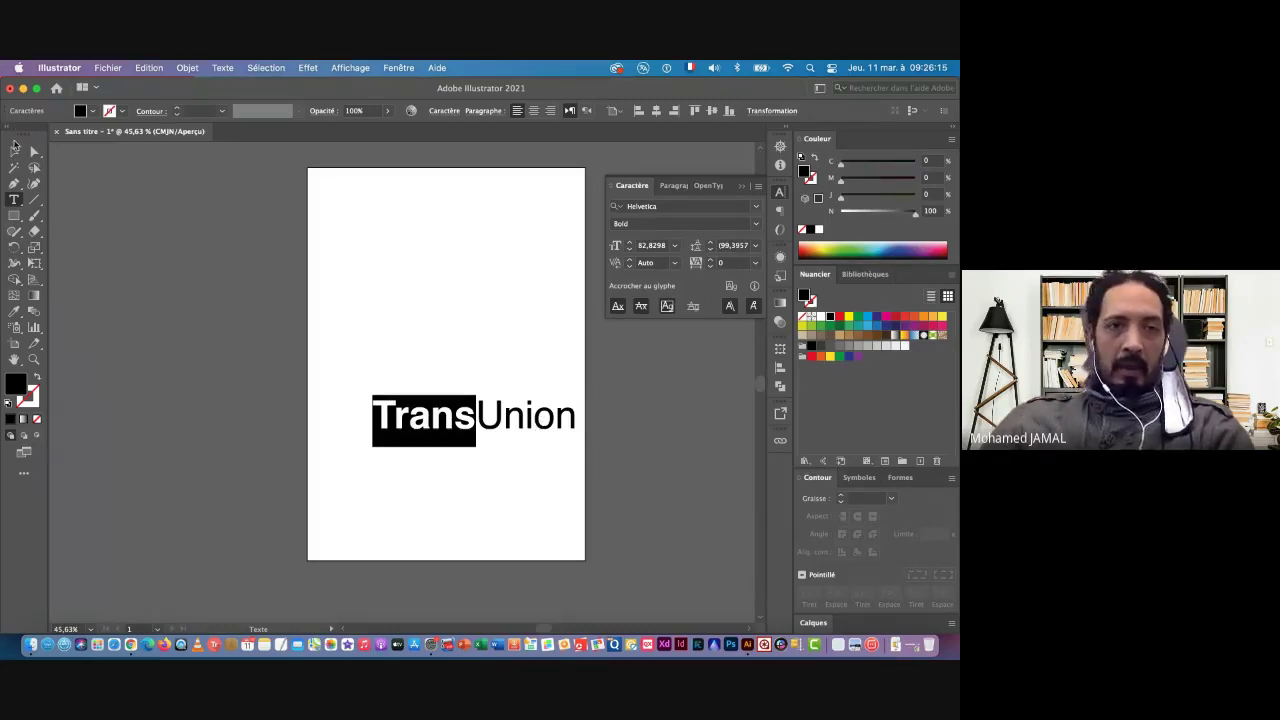
left_click(14, 150)
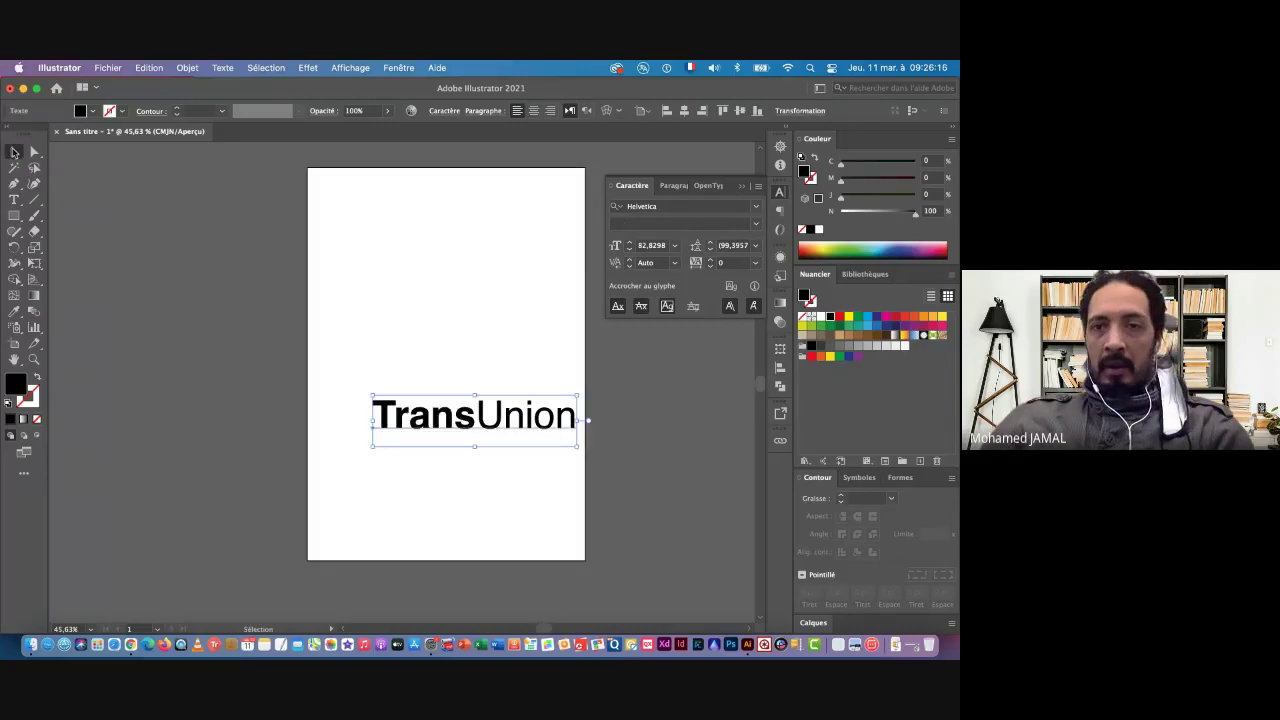
Apply Akzidenz-Grotesk BQ Super to the whole wordmark from the font family list
left_click(756, 211)
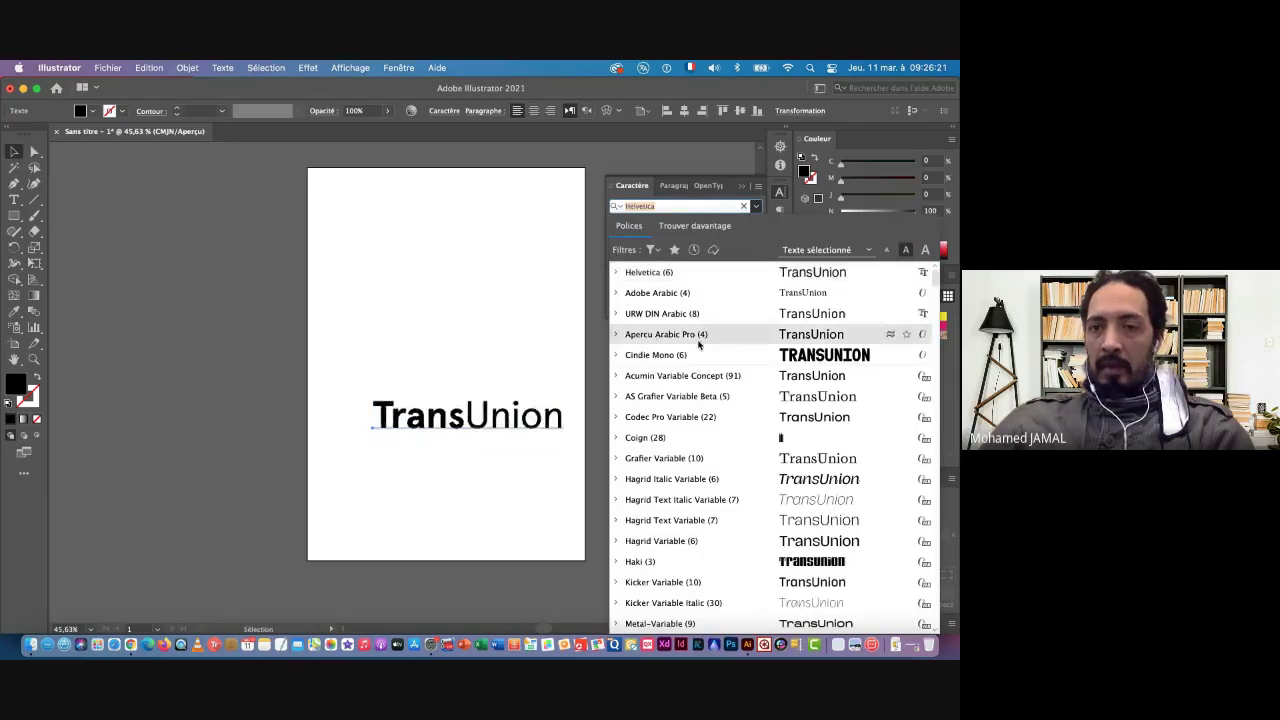
scroll(686, 418, "down", 3)
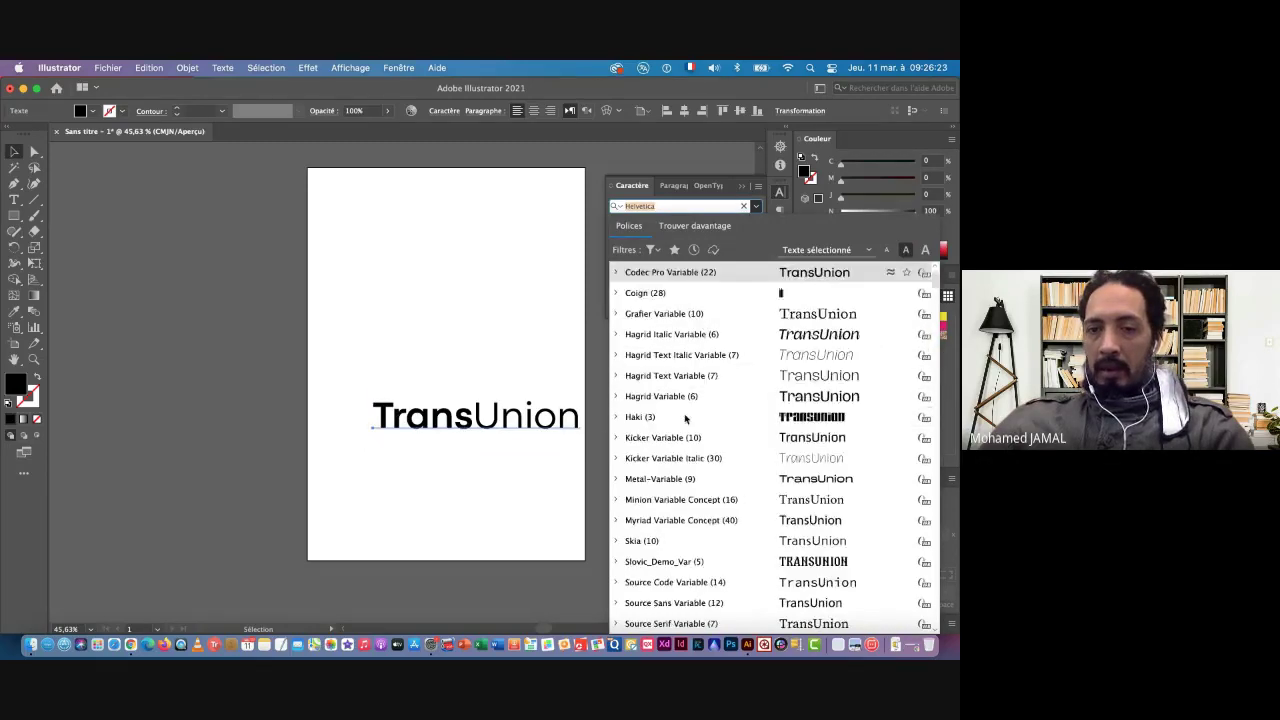
scroll(686, 418, "down", 2)
scroll(686, 418, "down", 2)
scroll(686, 418, "down", 3)
scroll(686, 418, "down", 5)
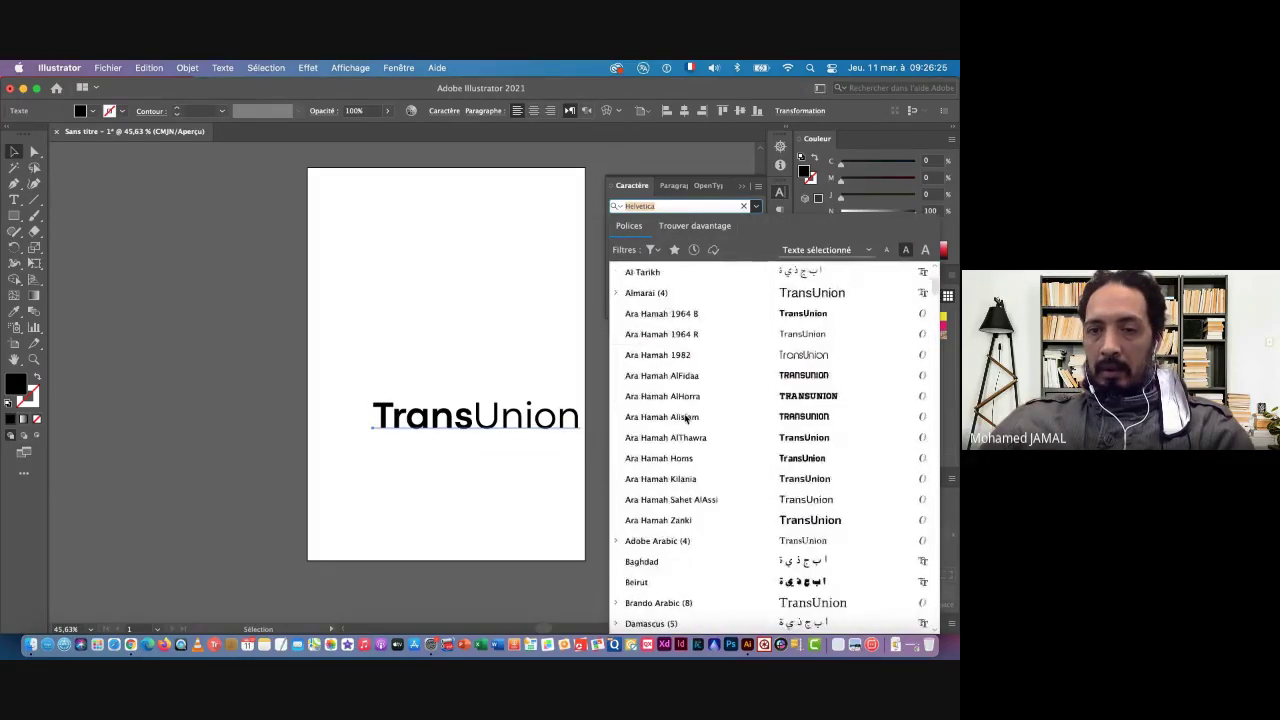
scroll(686, 418, "down", 2)
scroll(686, 418, "down", 2)
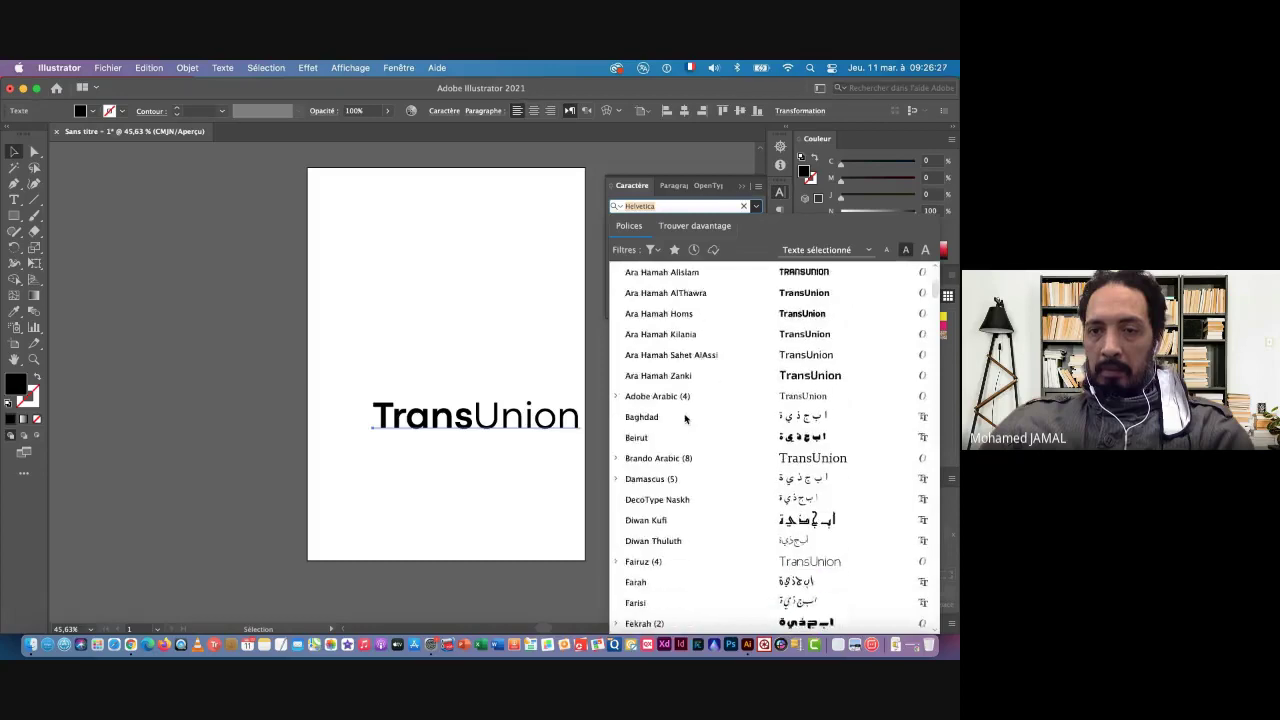
scroll(686, 418, "down", 1)
scroll(686, 418, "down", 5)
scroll(686, 418, "down", 2)
scroll(686, 418, "down", 3)
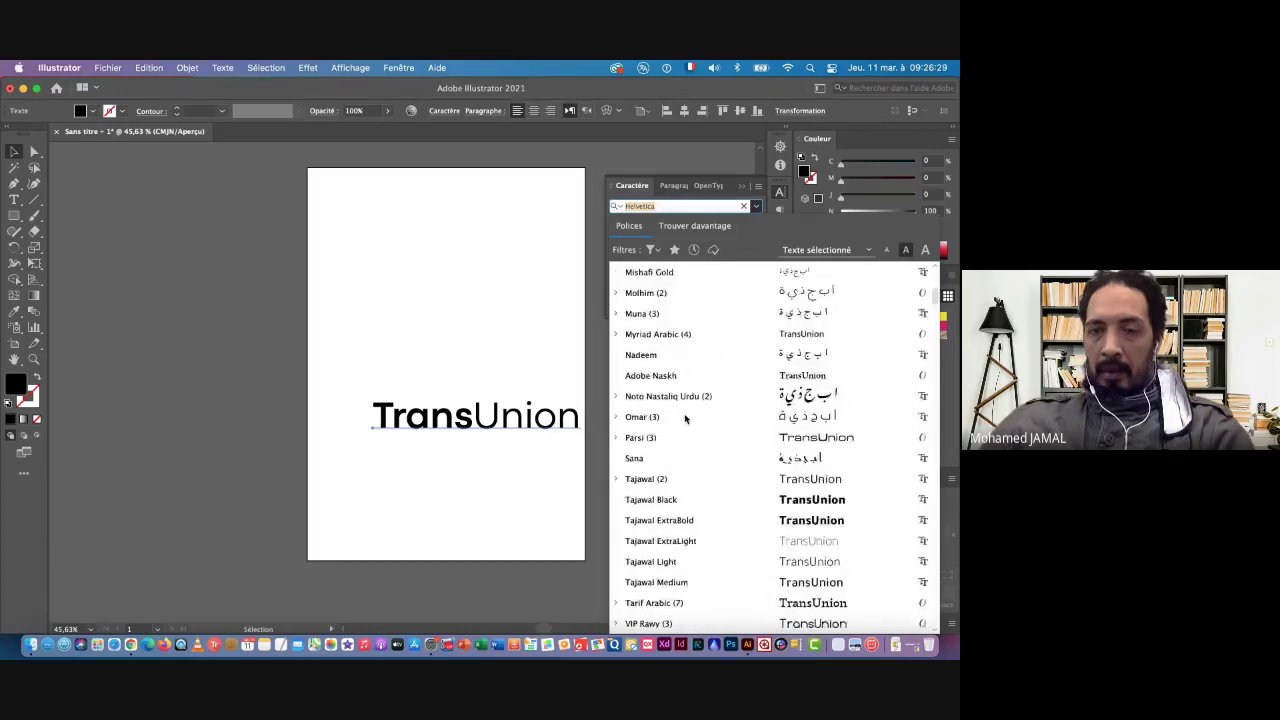
scroll(686, 418, "down", 1)
scroll(686, 418, "down", 2)
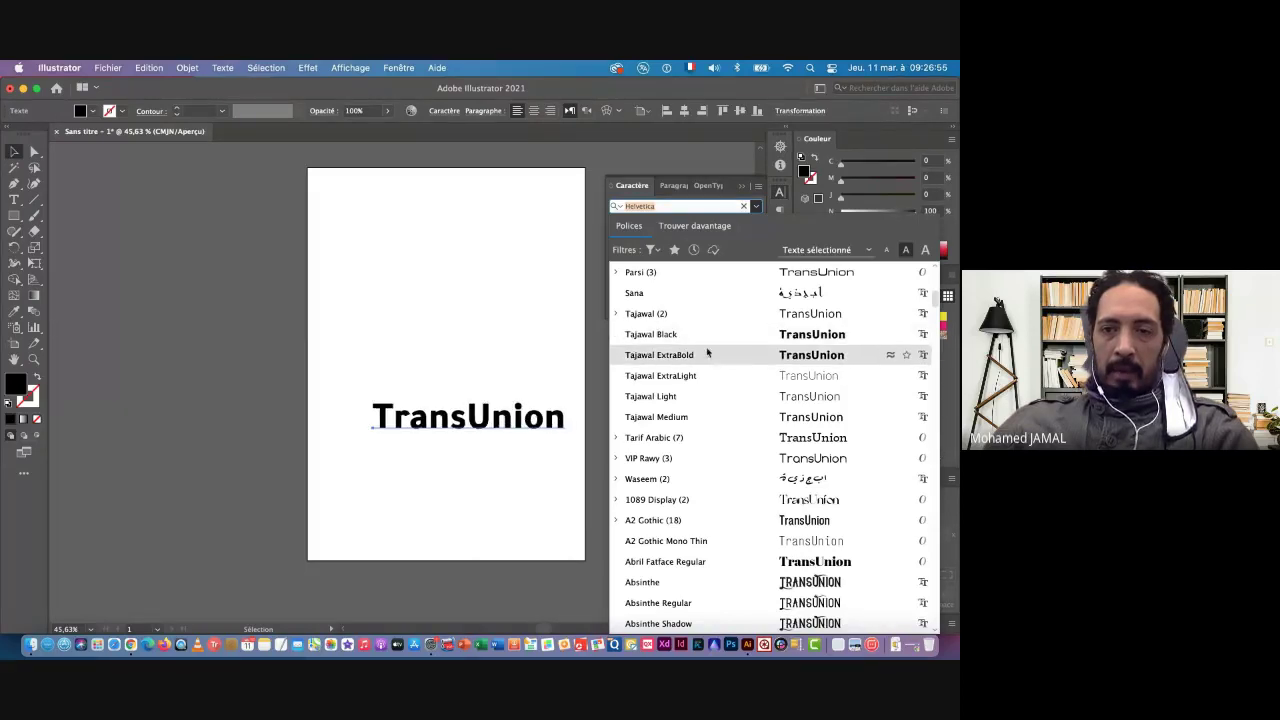
scroll(684, 362, "down", 5)
scroll(686, 363, "down", 4)
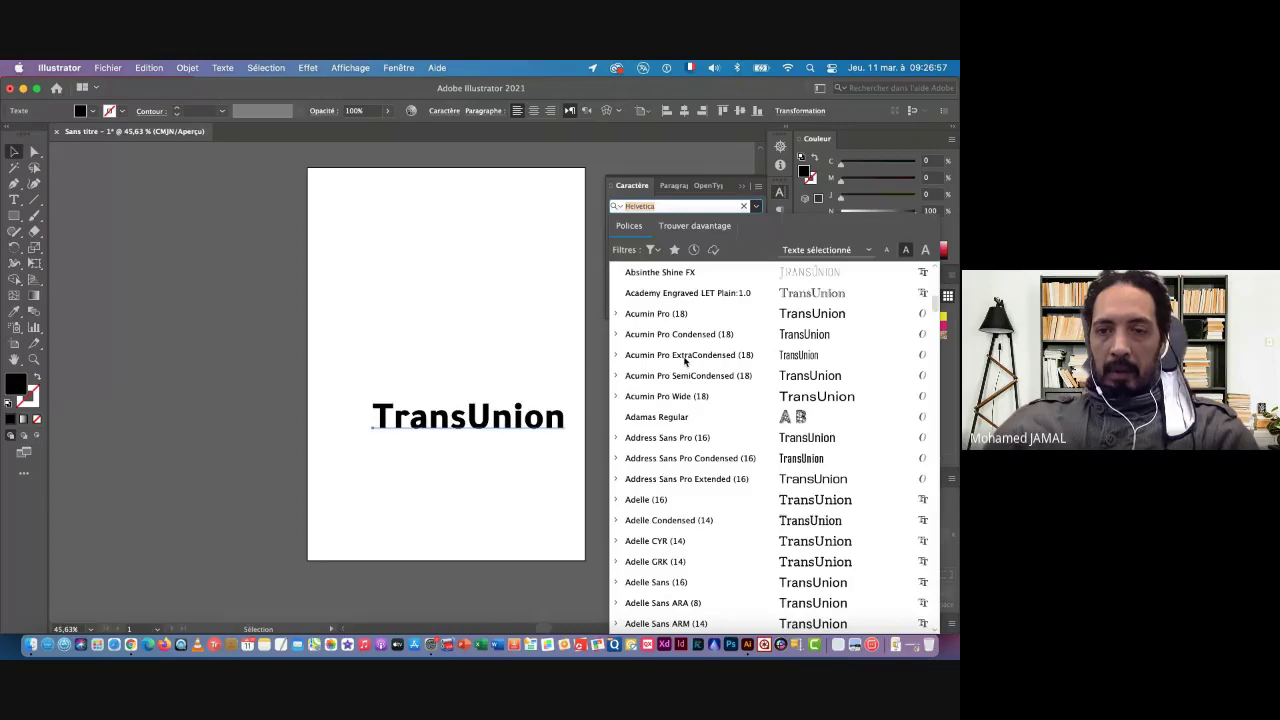
scroll(685, 361, "down", 5)
scroll(685, 361, "down", 2)
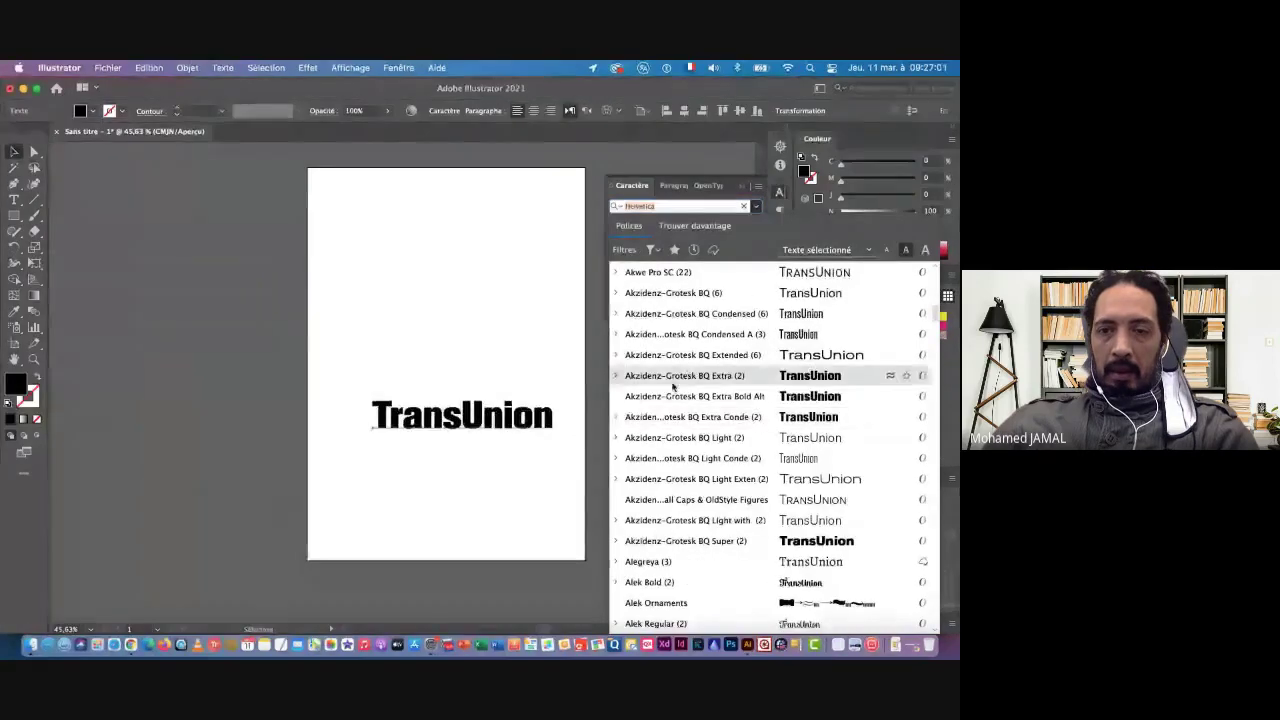
left_click(684, 541)
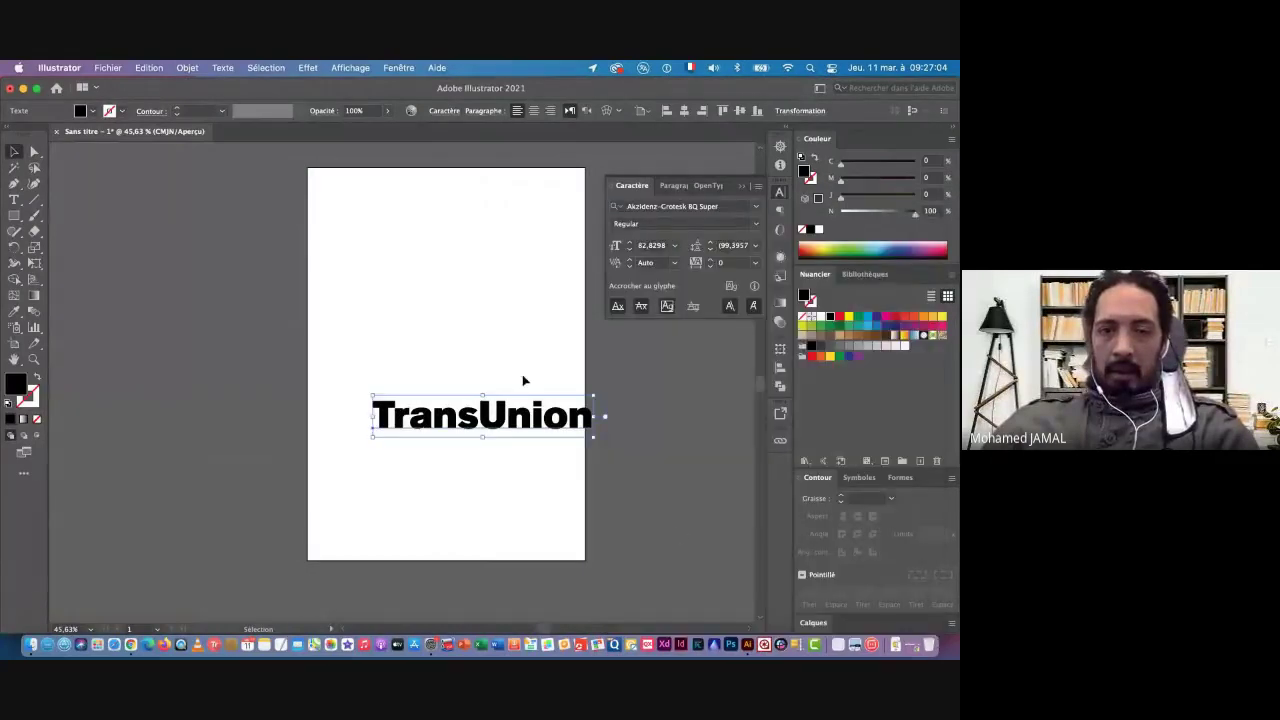
Confirm 'Union' stays in the Regular style, then exit text editing
double_click(484, 420)
left_click_drag(481, 418, 608, 420)
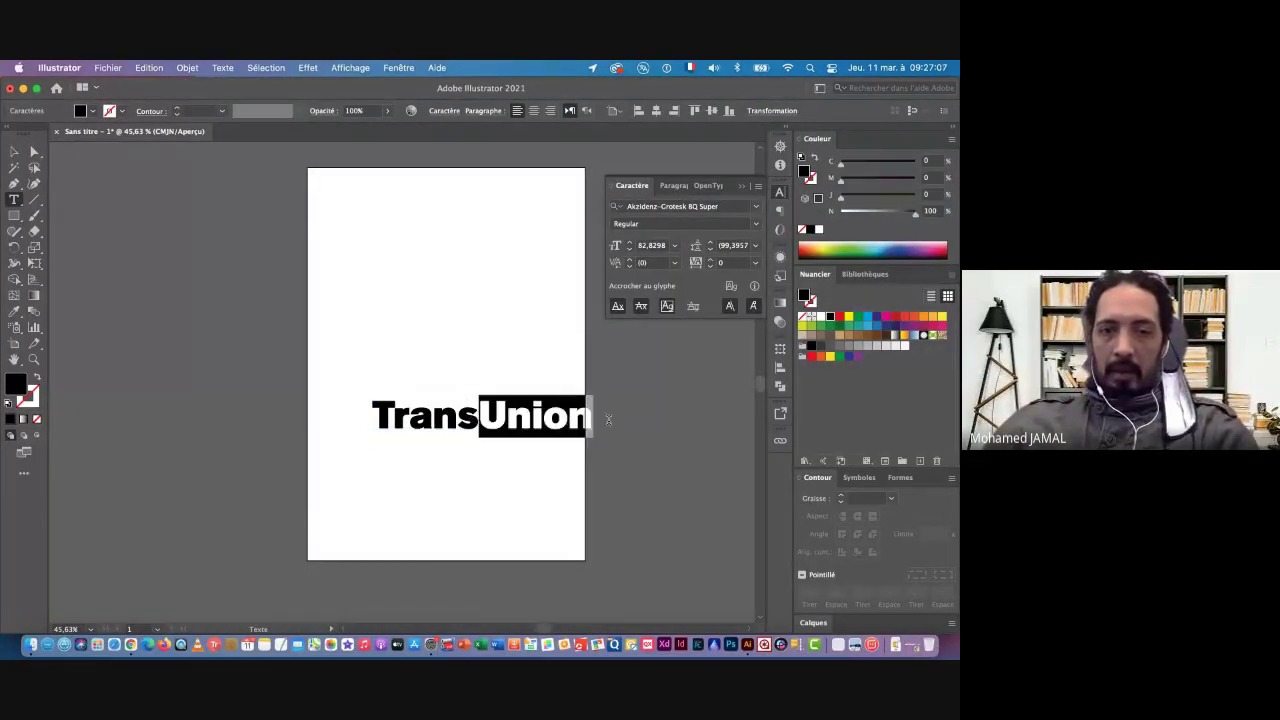
left_click(750, 225)
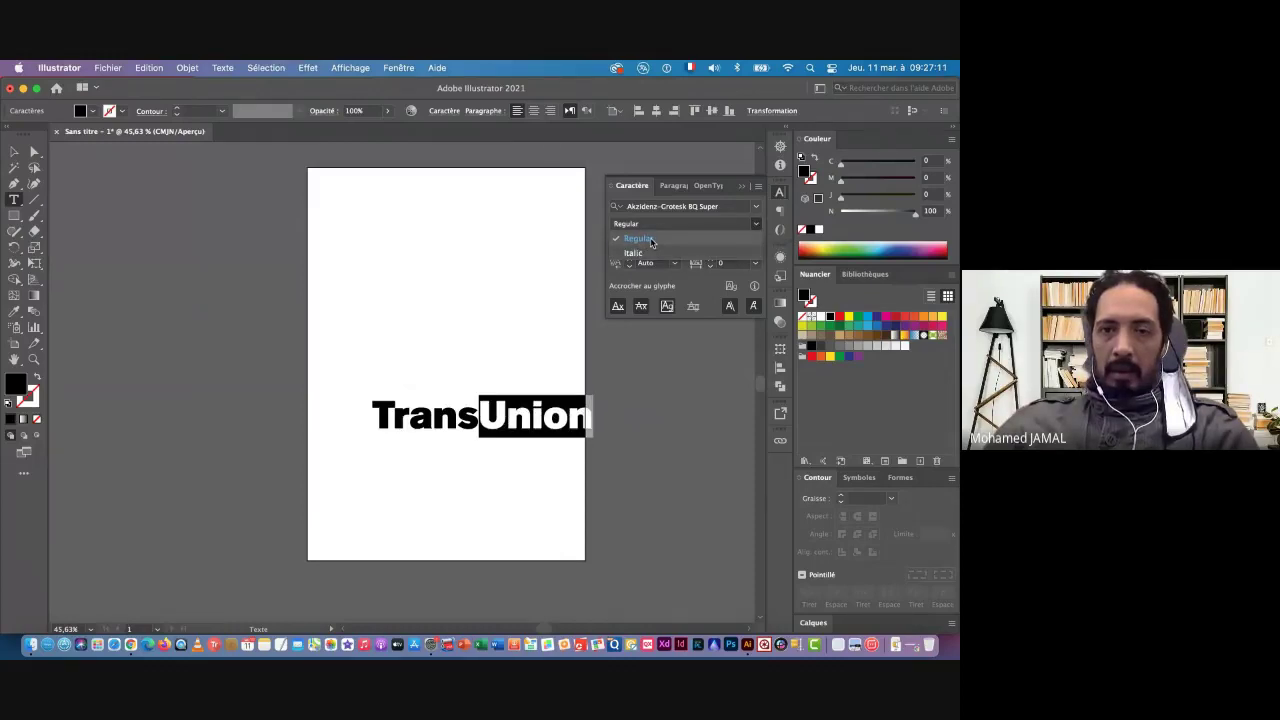
left_click(651, 242)
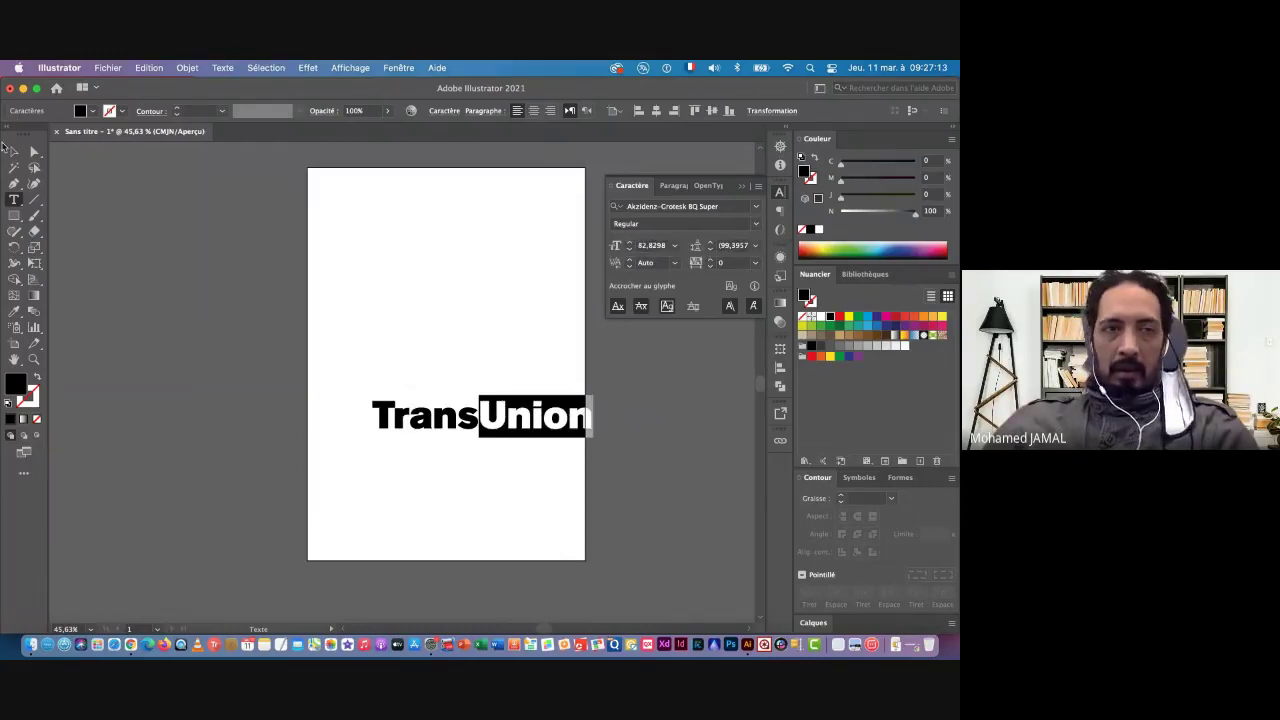
key("Escape")
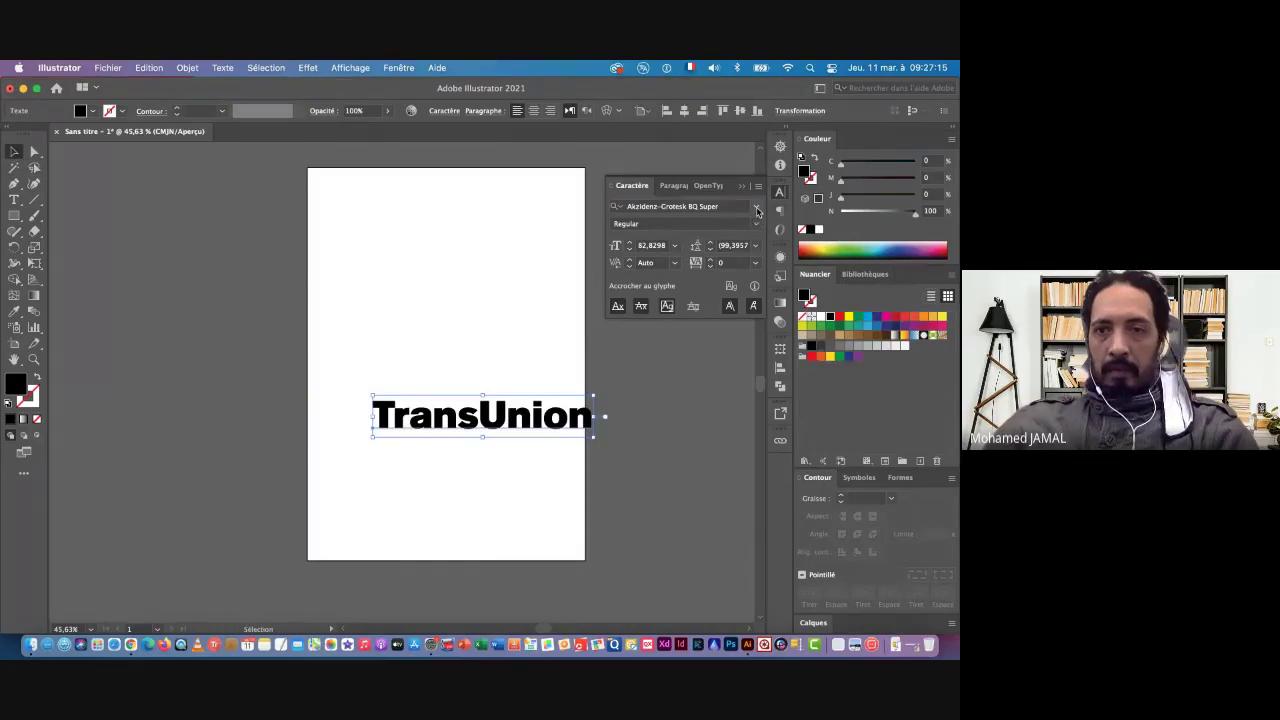
Set the whole wordmark to Arial Regular from the font family list
left_click(756, 207)
scroll(705, 420, "down", 2)
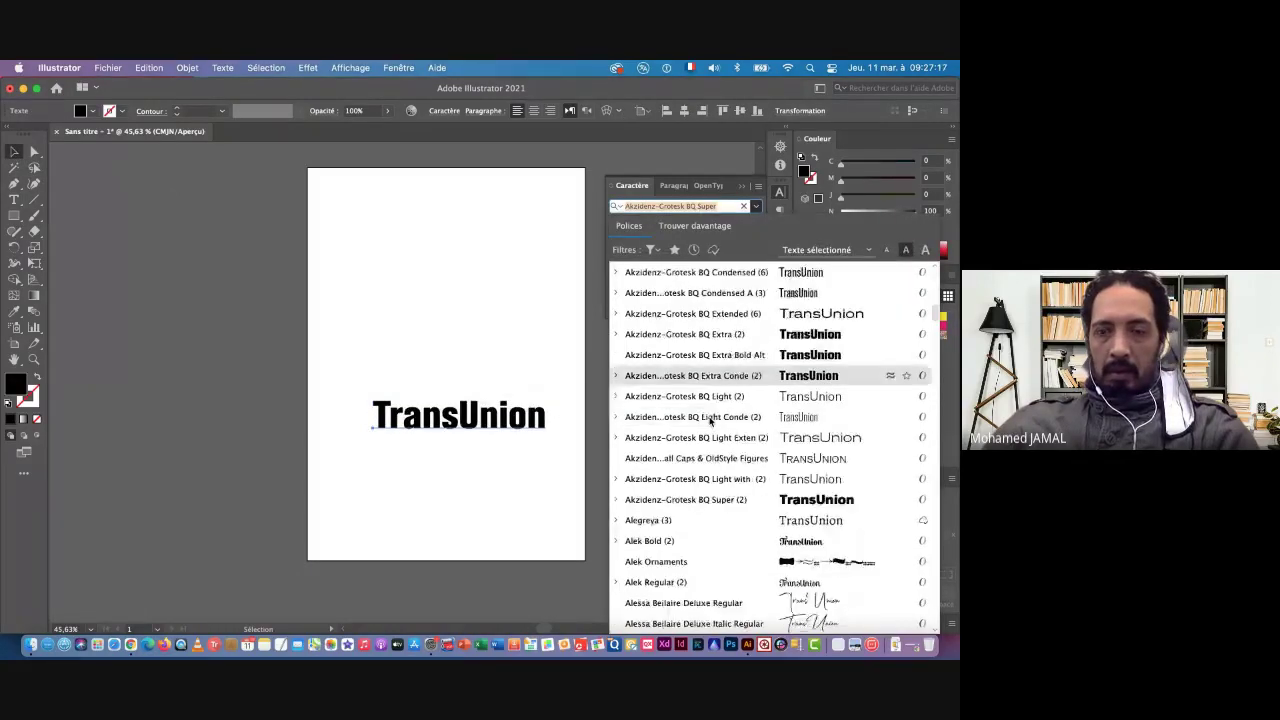
scroll(705, 420, "down", 10)
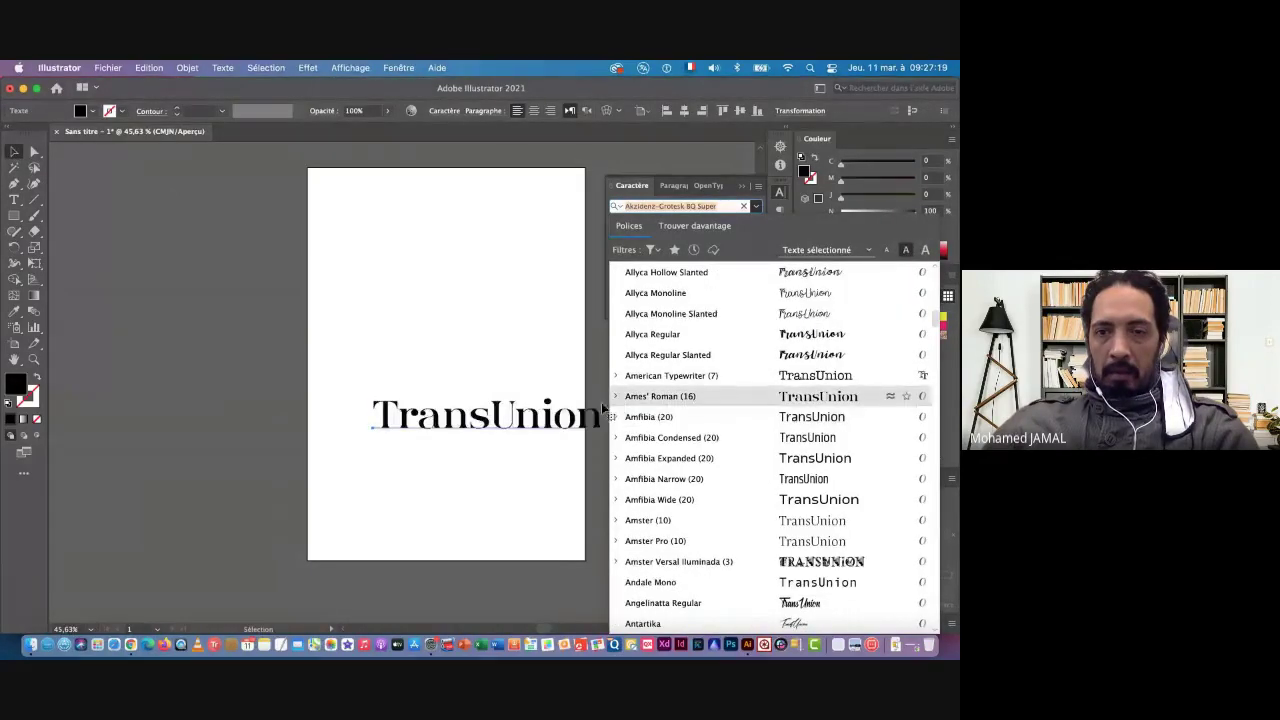
scroll(660, 478, "down", 5)
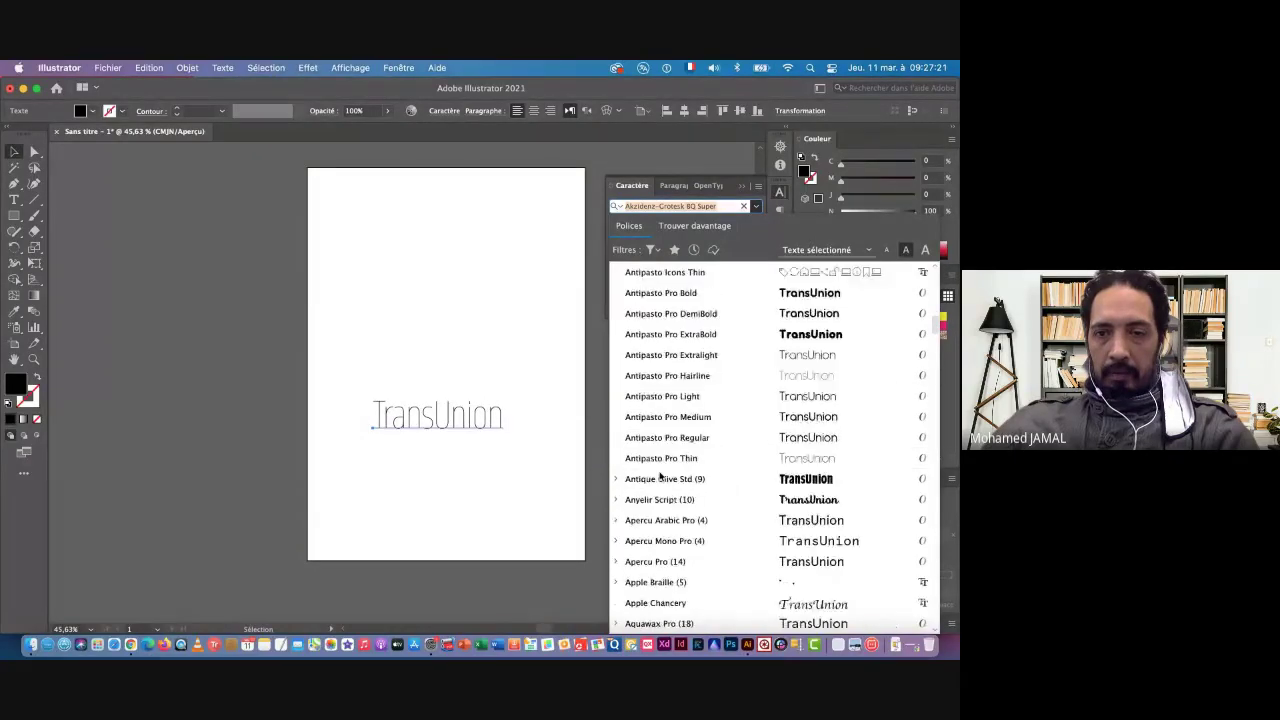
scroll(660, 478, "down", 5)
scroll(660, 478, "down", 5)
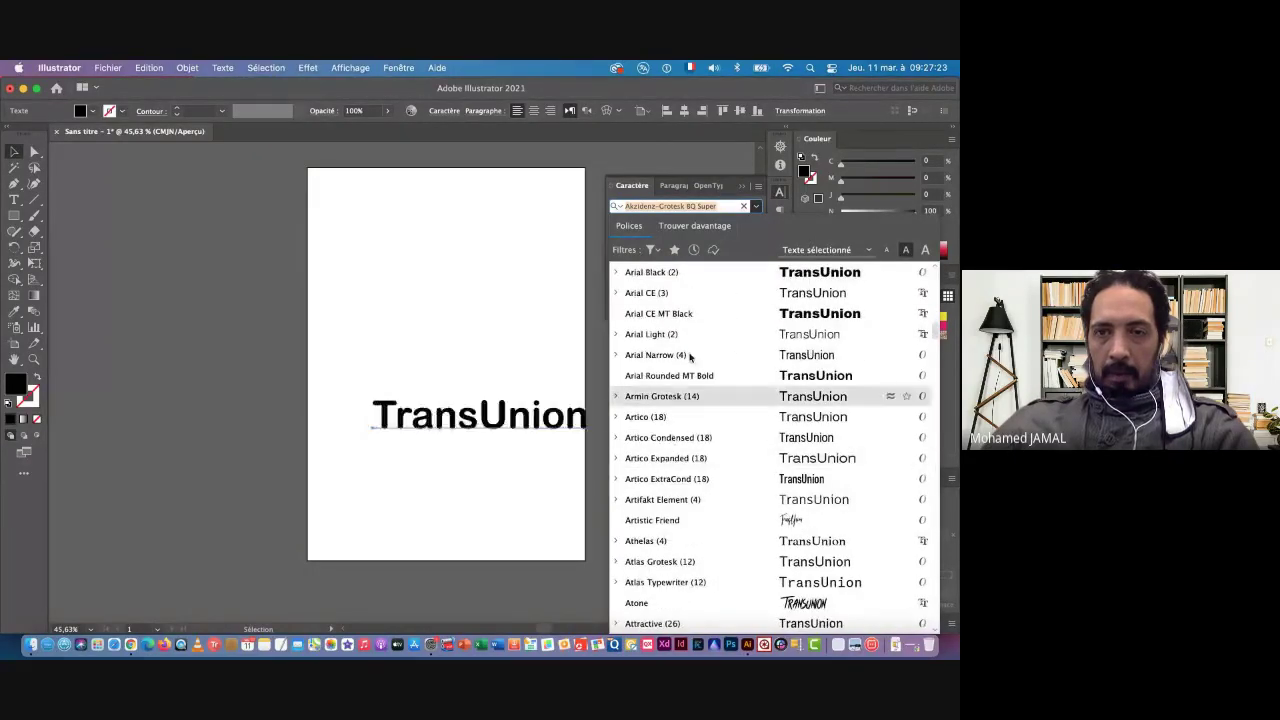
scroll(663, 305, "up", 2)
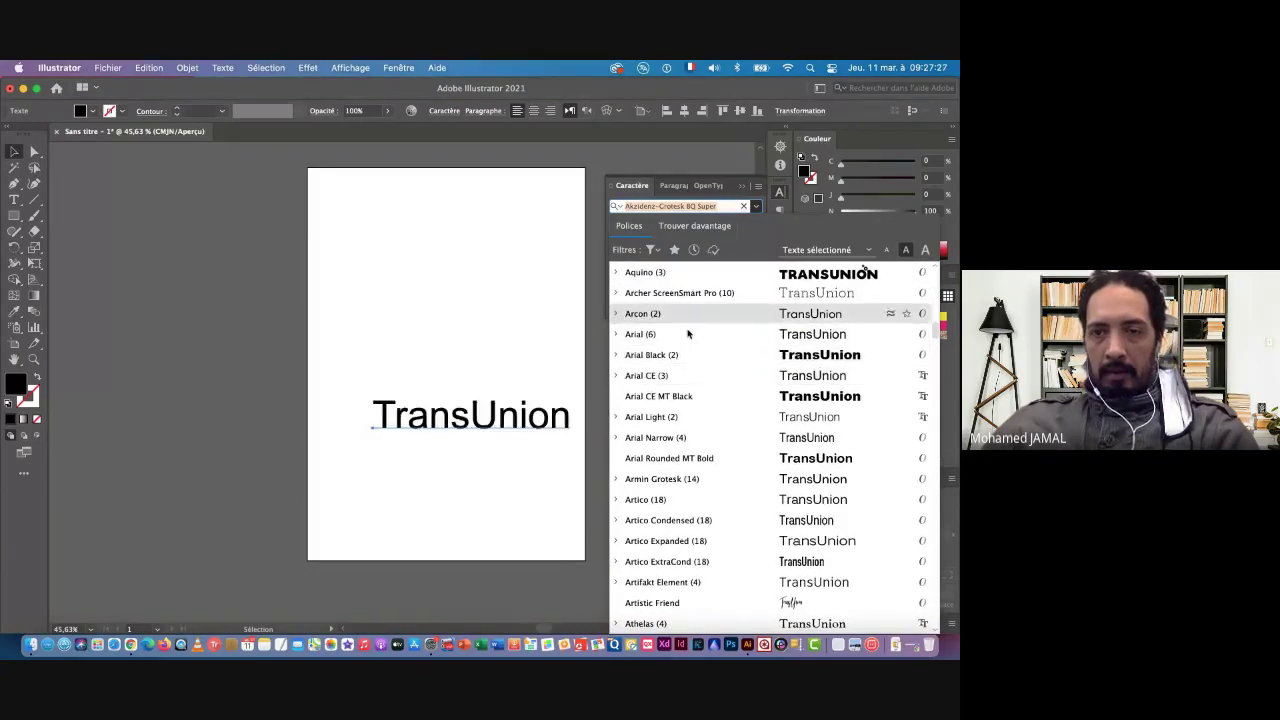
left_click(634, 336)
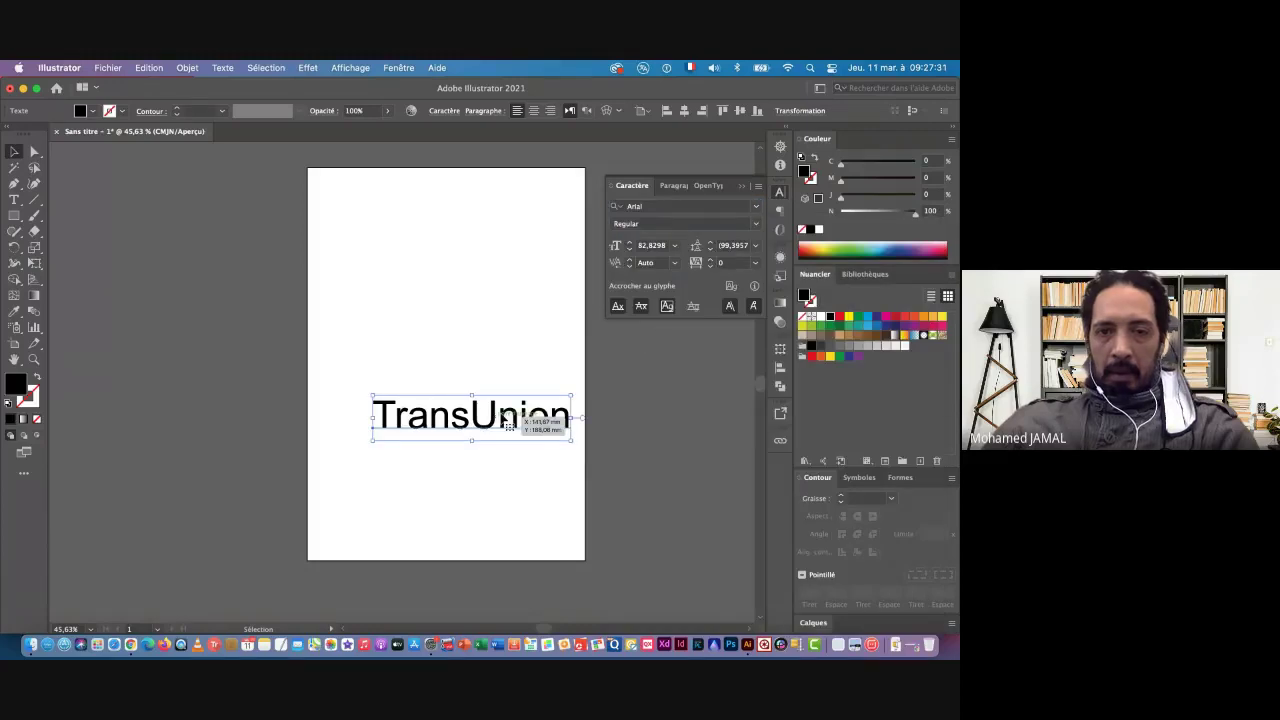
Select 'Trans', then 'Union', in the wordmark with the Type tool
double_click(414, 428)
left_click_drag(373, 415, 471, 414)
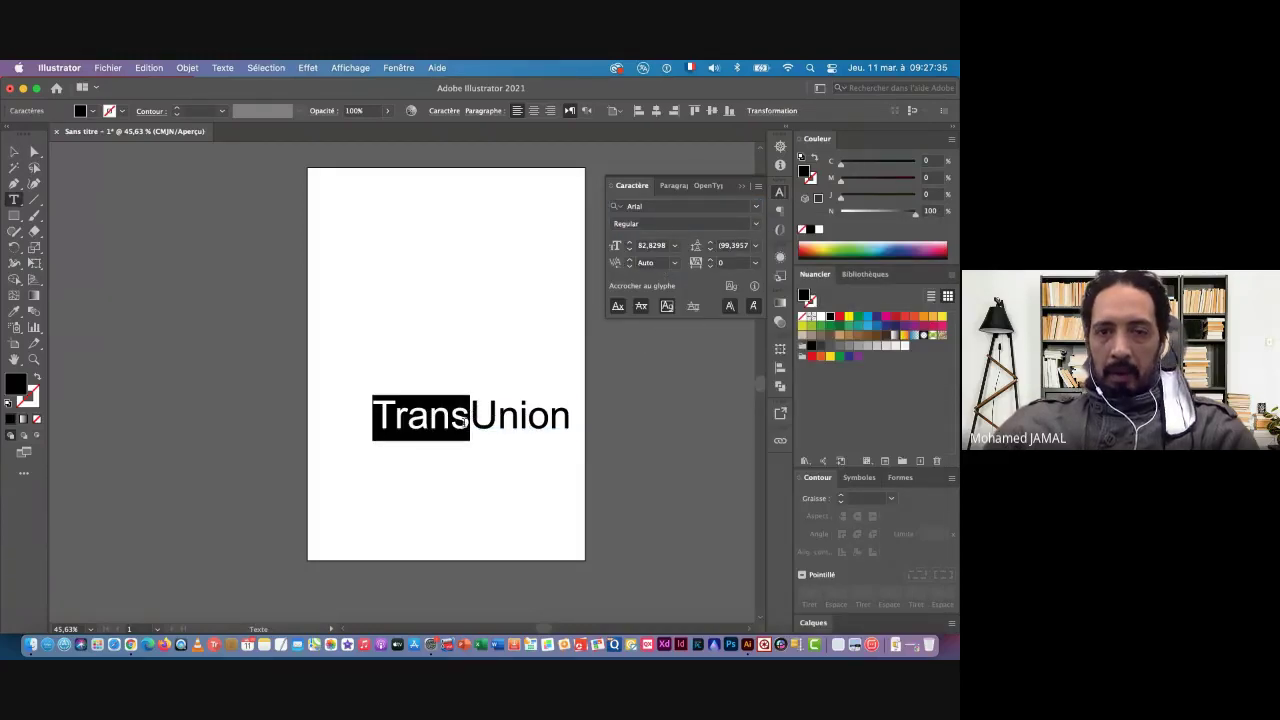
left_click_drag(471, 414, 571, 416)
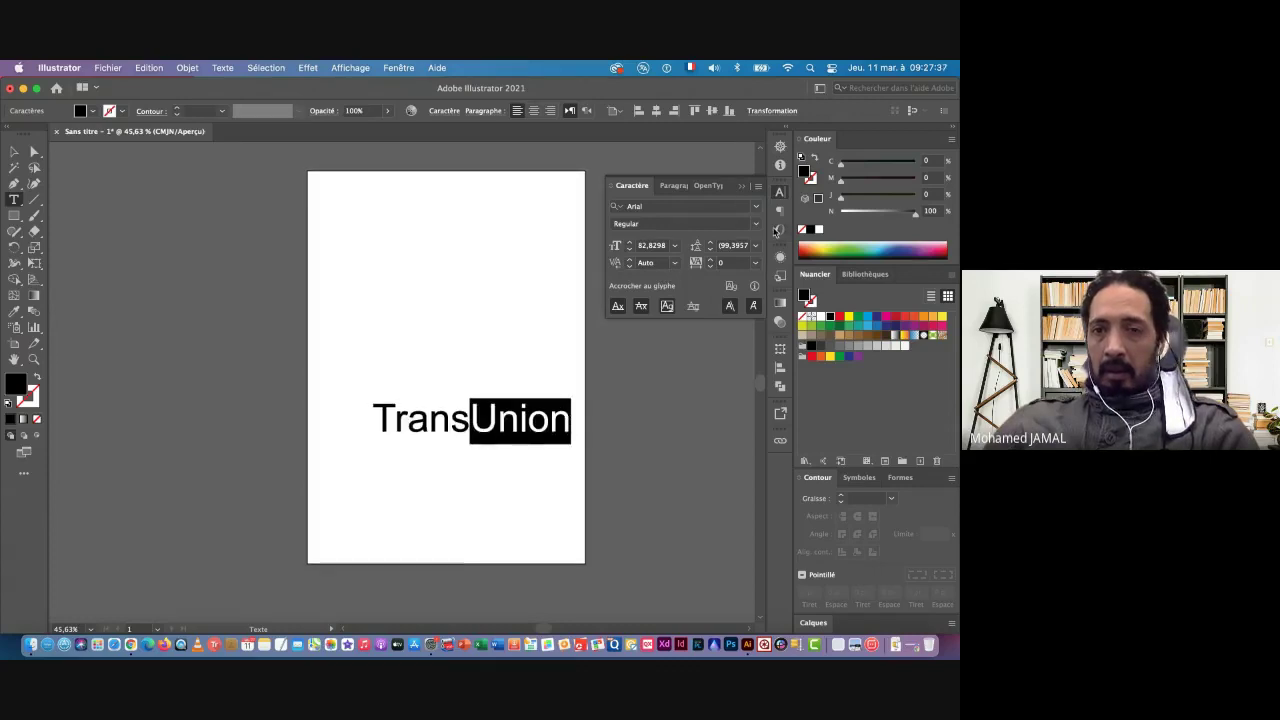
Set the selected 'Union' to Arial CE MT Black, leaving 'Trans' in Arial Regular
left_click(758, 225)
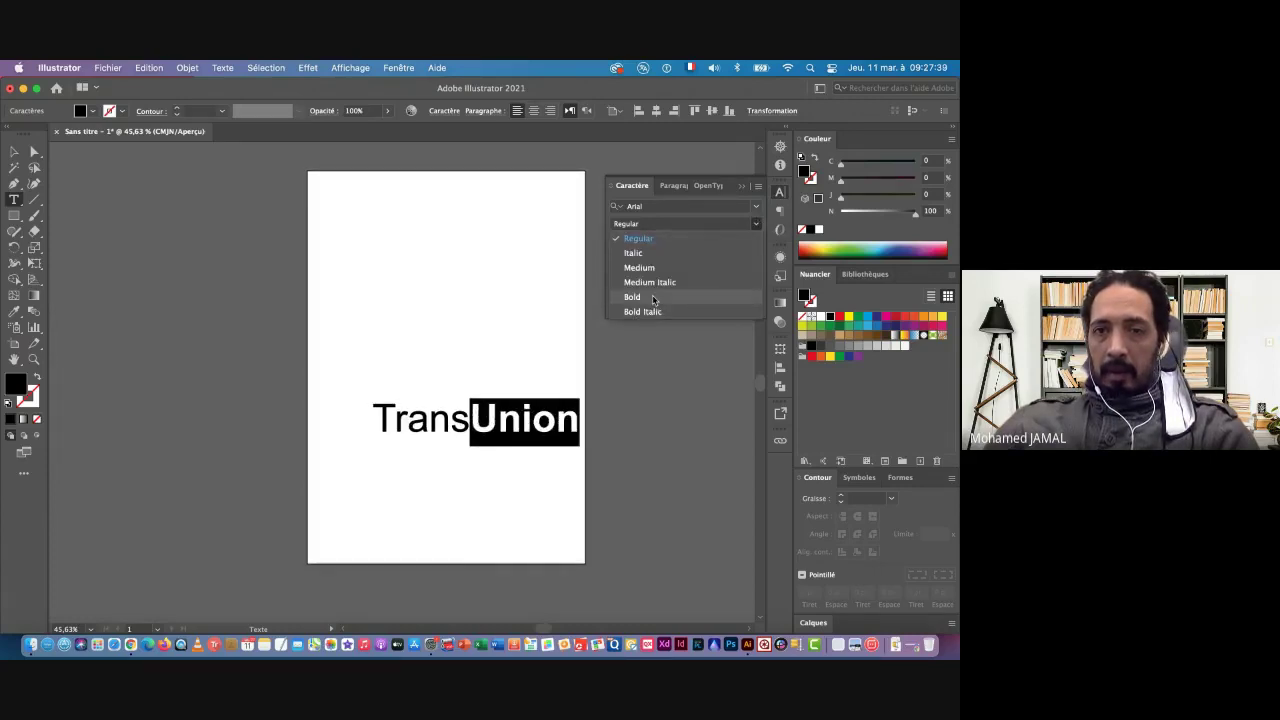
left_click(758, 225)
left_click(757, 207)
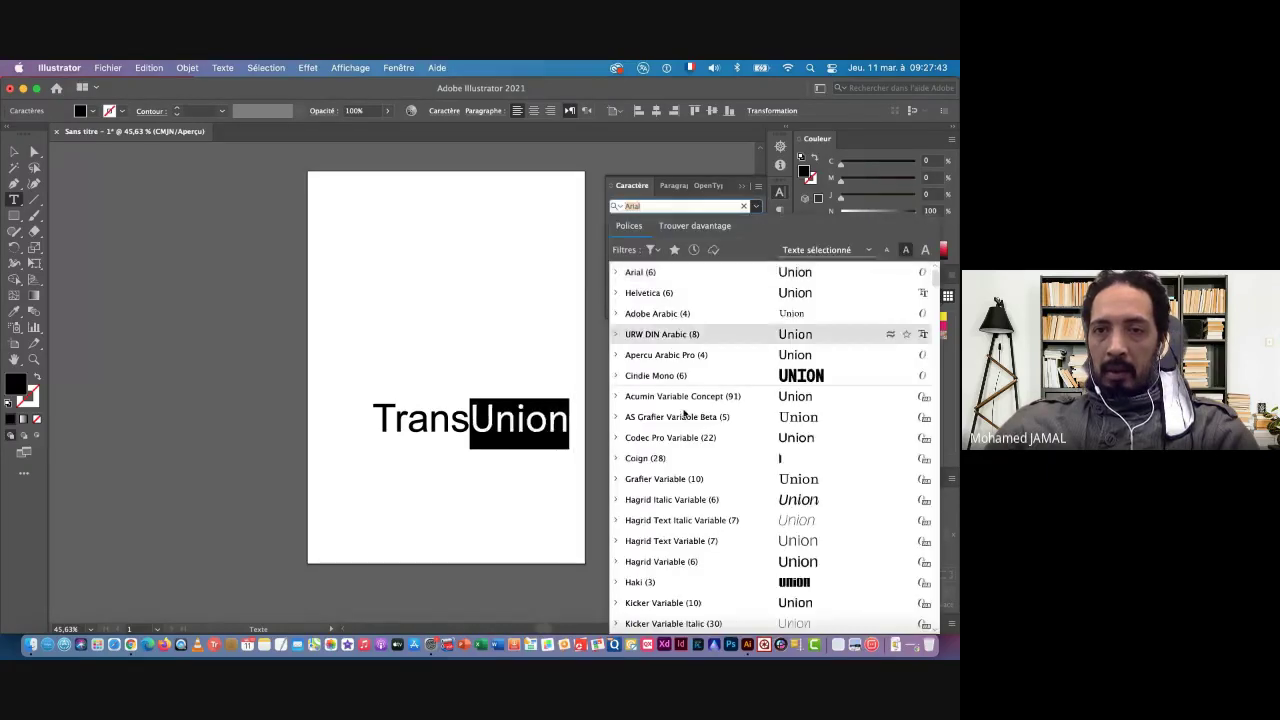
scroll(683, 455, "down", 10)
scroll(683, 459, "down", 5)
scroll(683, 458, "down", 5)
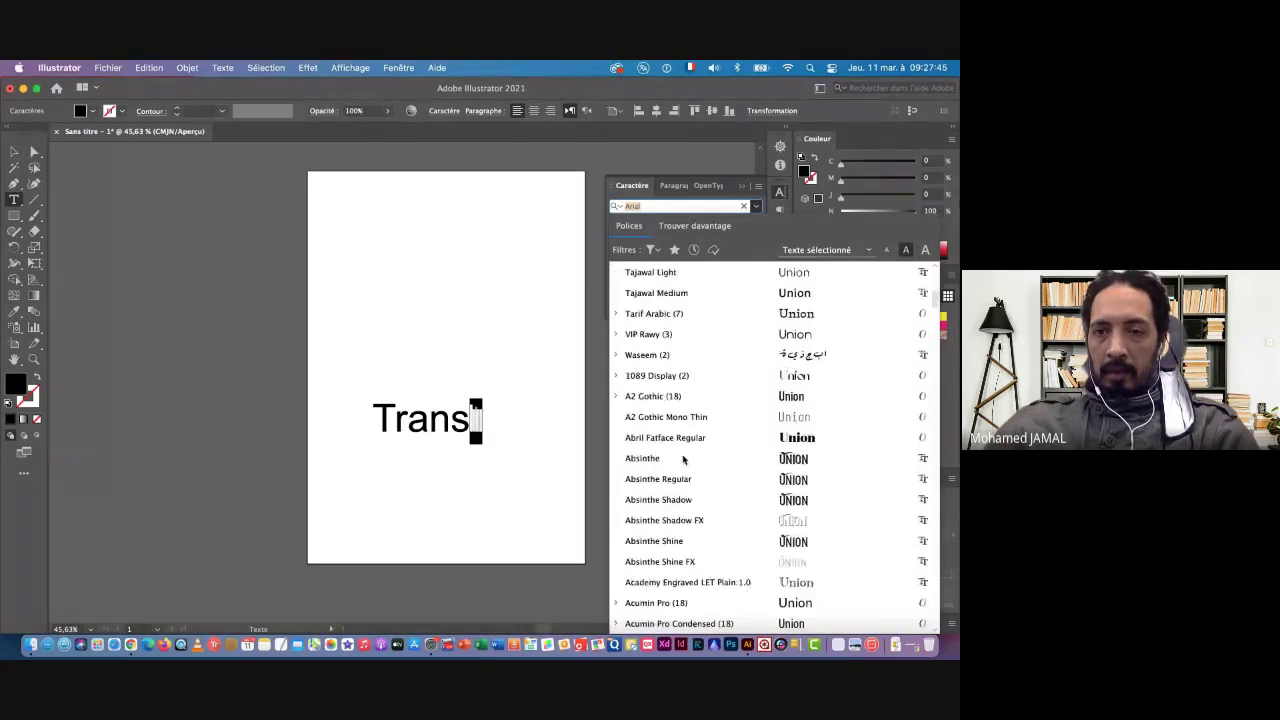
scroll(683, 458, "down", 5)
scroll(683, 458, "down", 5)
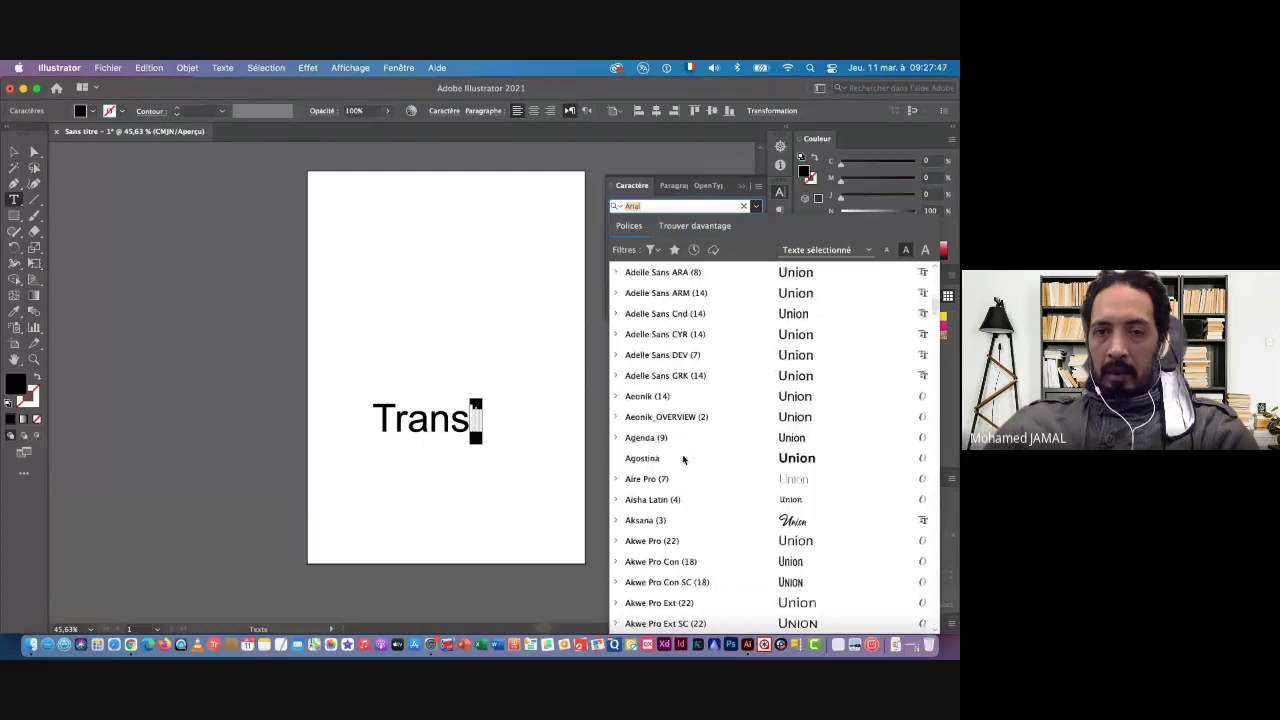
scroll(683, 458, "down", 5)
scroll(683, 458, "down", 1)
scroll(684, 458, "down", 3)
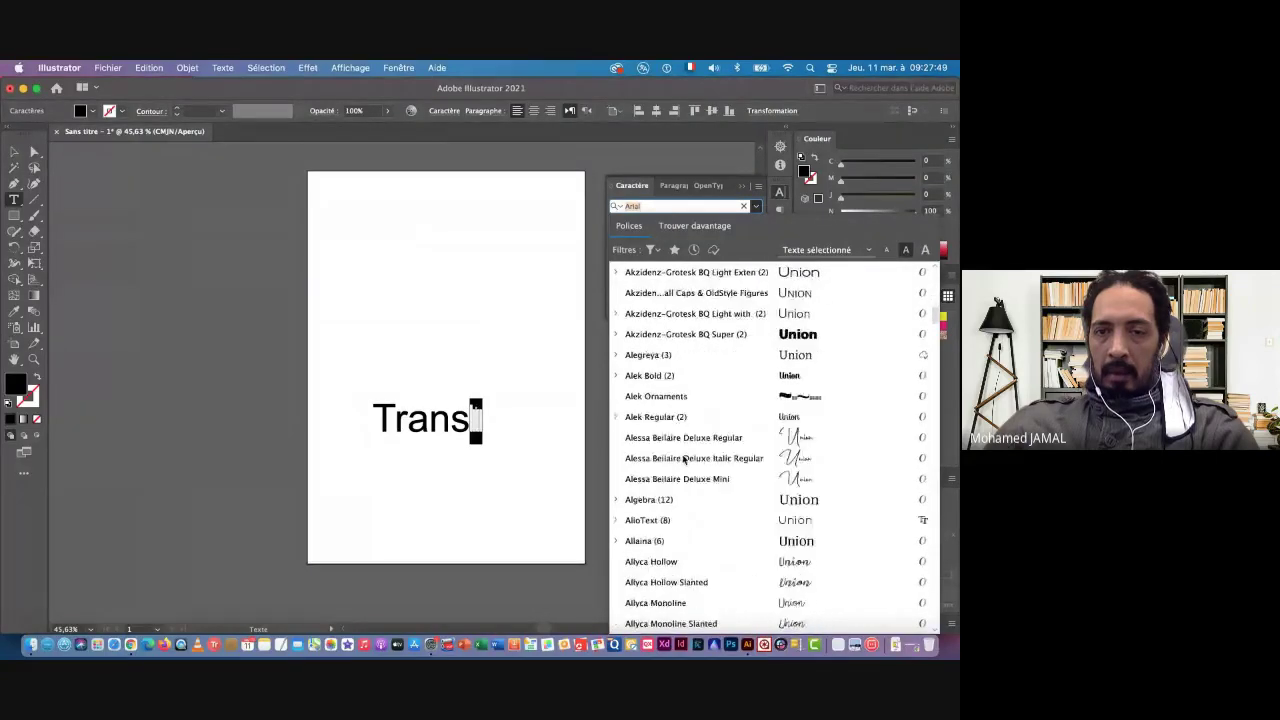
scroll(684, 458, "down", 2)
scroll(684, 458, "down", 8)
scroll(684, 458, "down", 3)
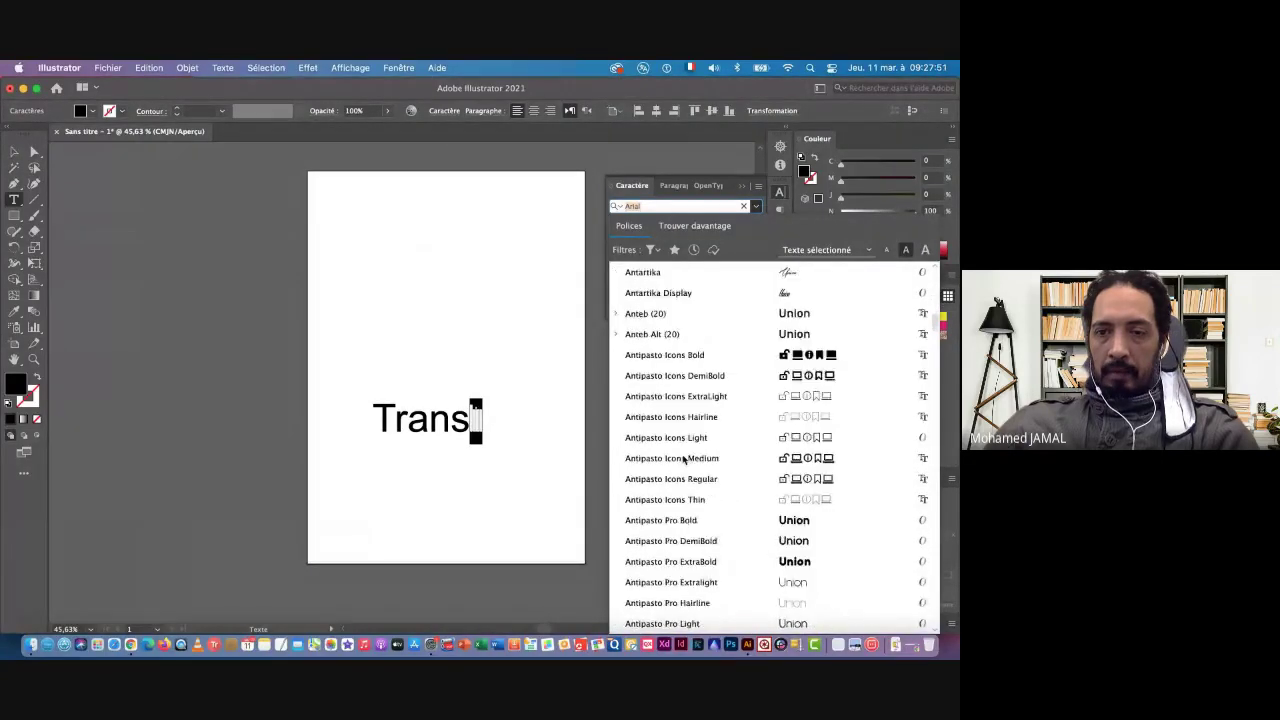
scroll(684, 458, "down", 5)
scroll(684, 458, "down", 5)
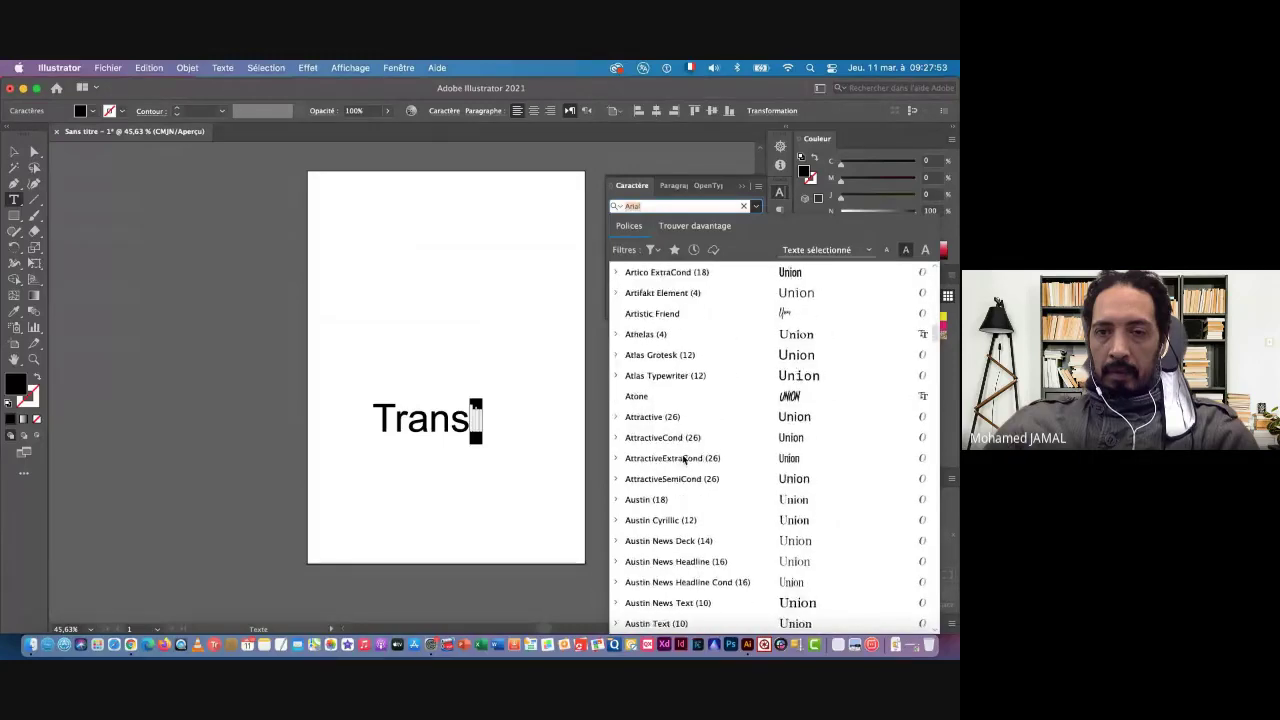
scroll(684, 458, "up", 5)
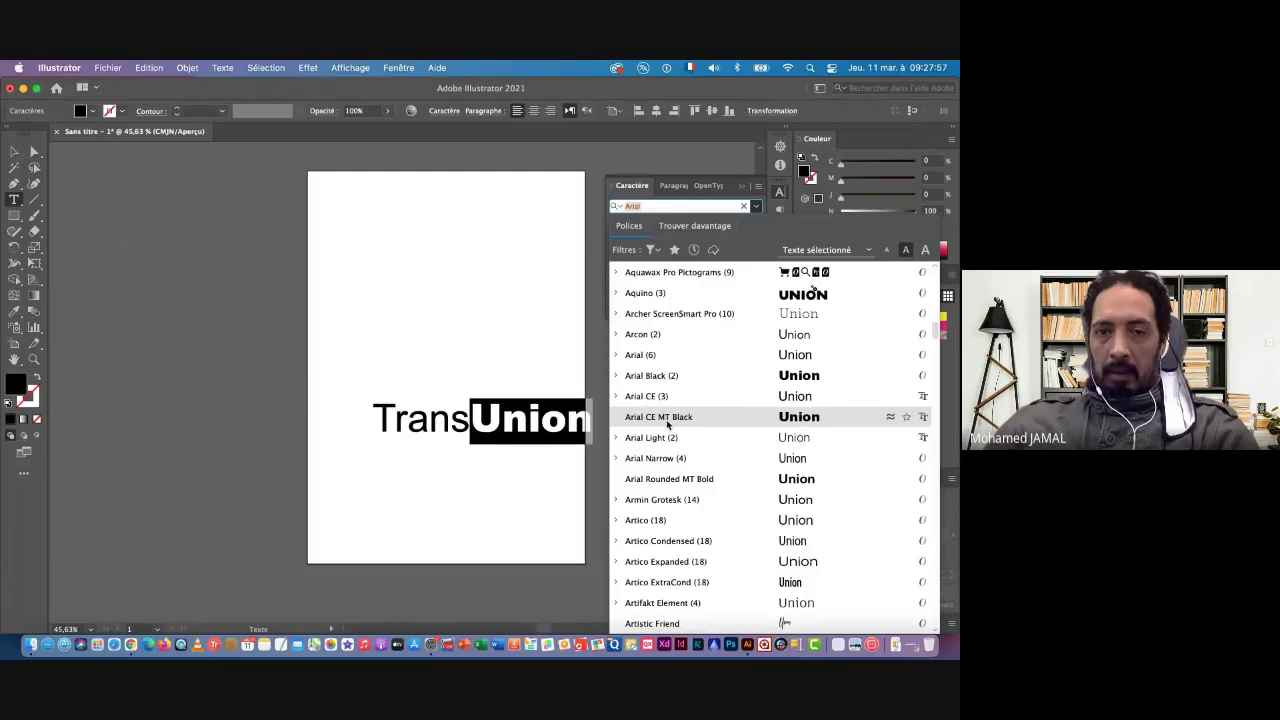
left_click(668, 420)
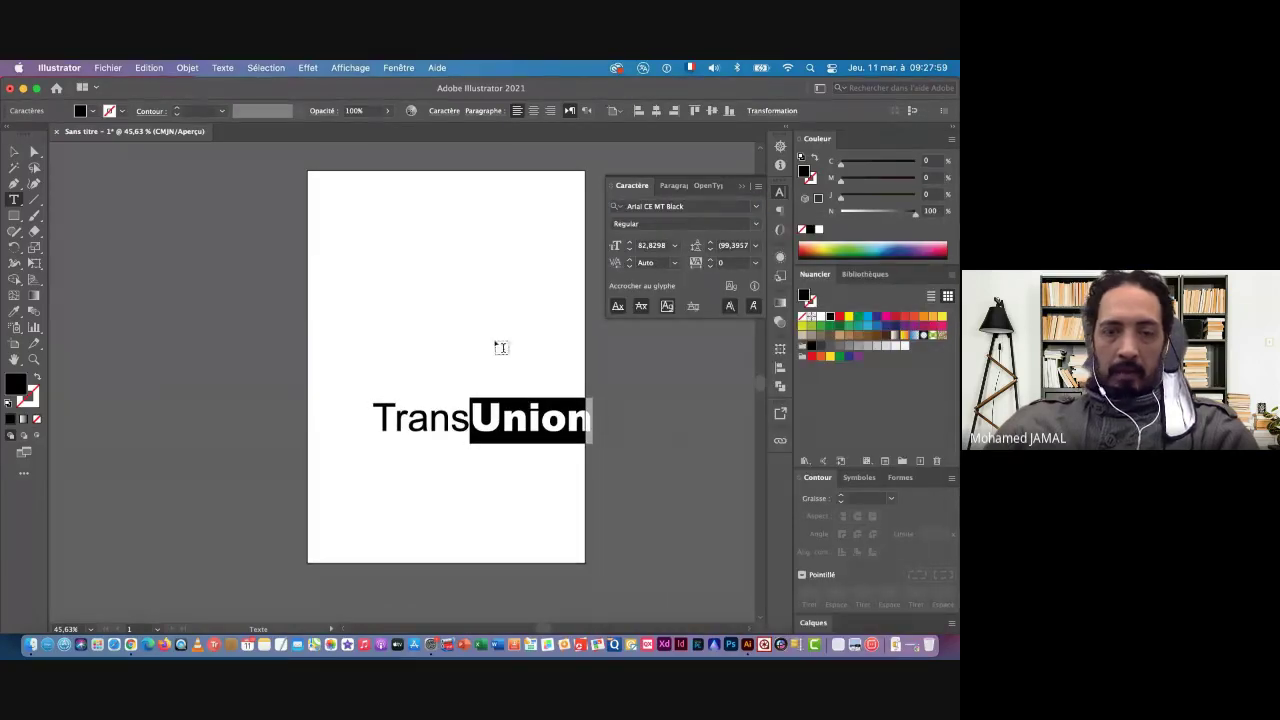
left_click(14, 151)
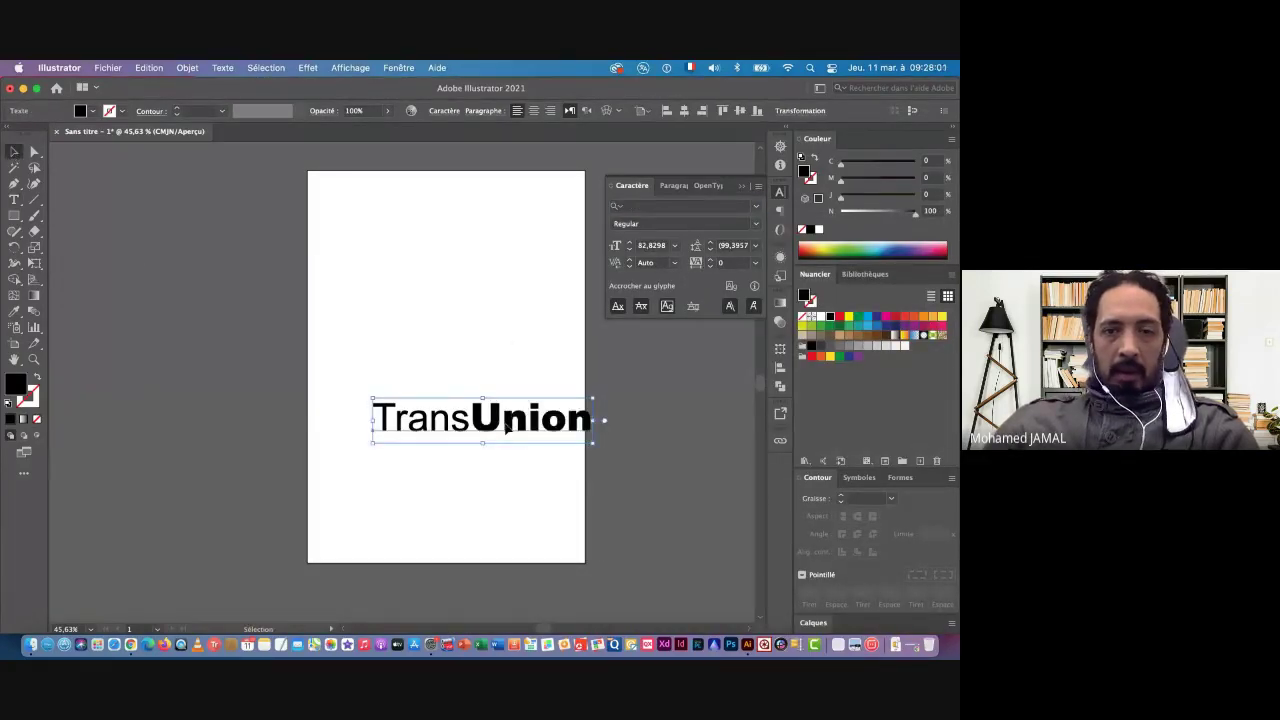
Lower the wordmark, Alt-drag a copy just beneath it, and select the copy's 'Trans'
left_click_drag(506, 427, 474, 451)
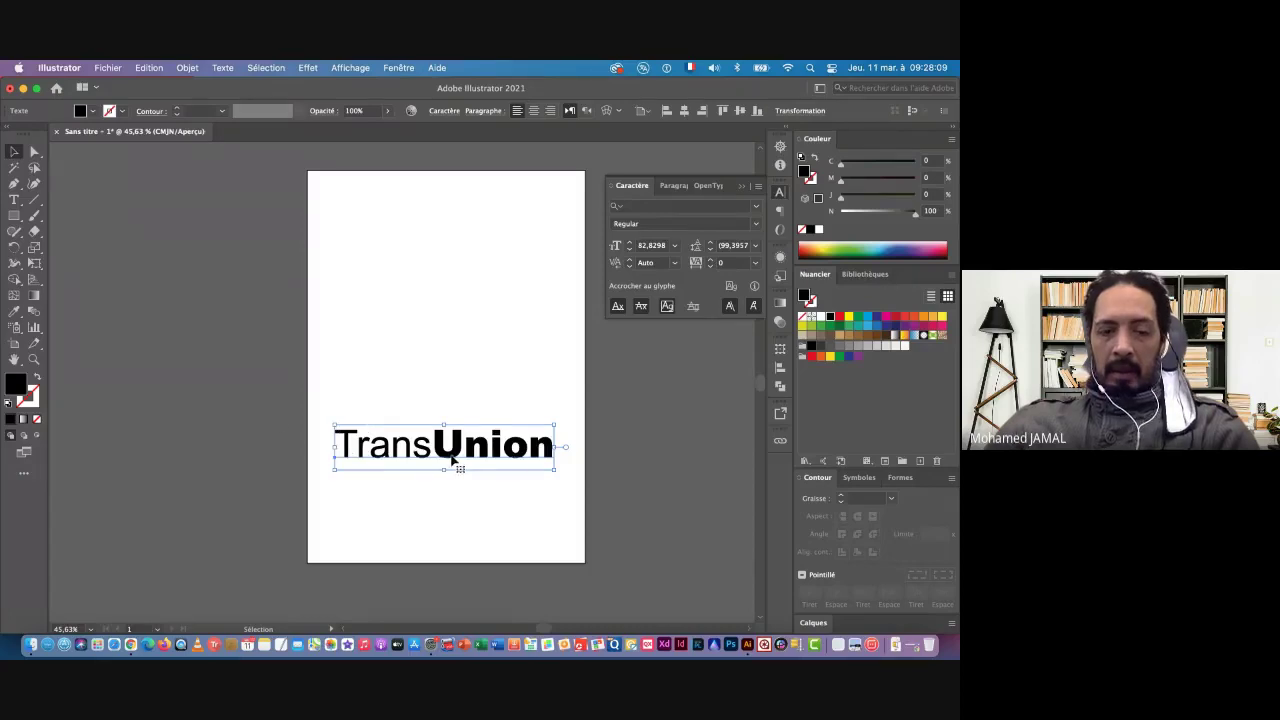
left_click_drag(450, 452, 451, 504, "alt")
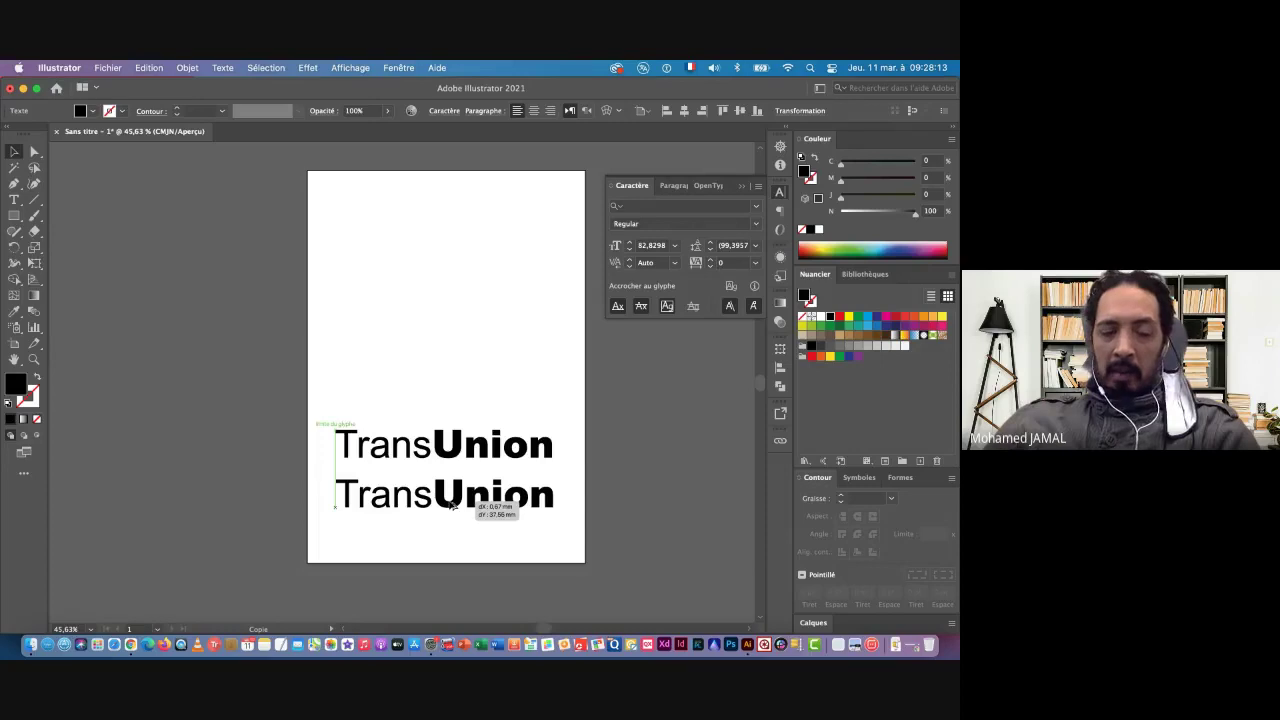
left_click_drag(451, 506, 448, 508, "alt")
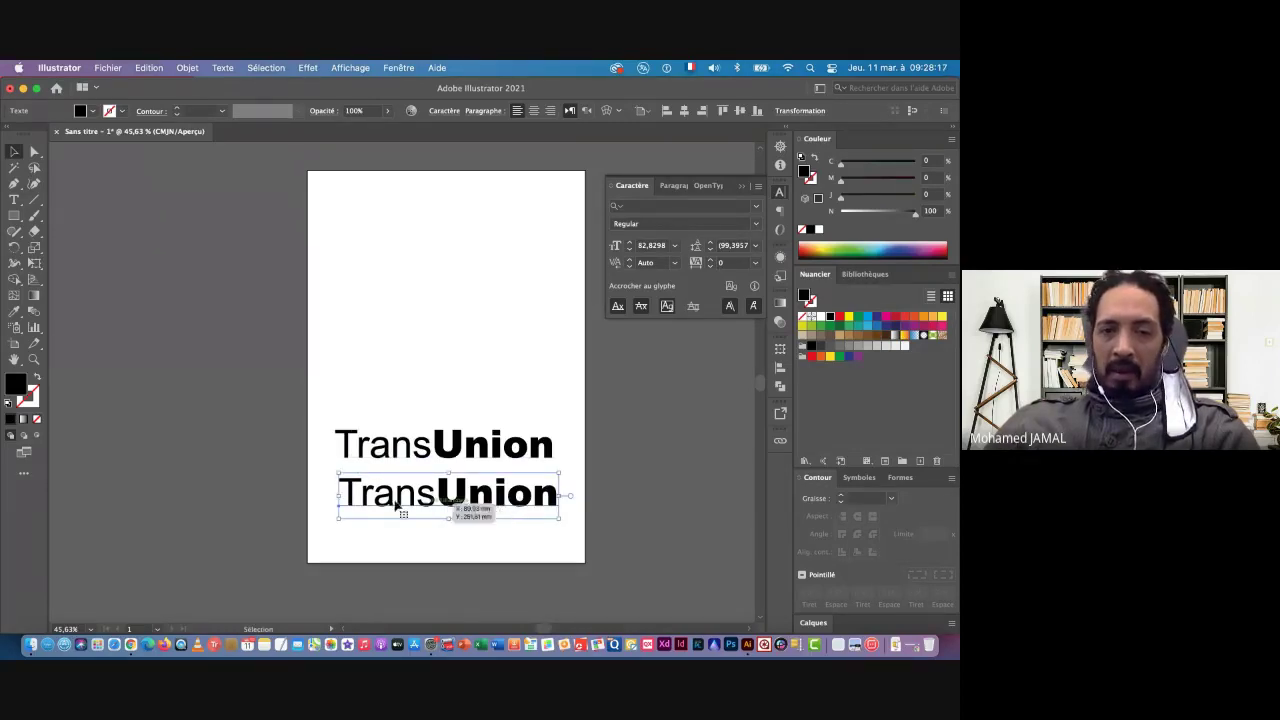
double_click(436, 495)
left_click_drag(436, 495, 338, 488)
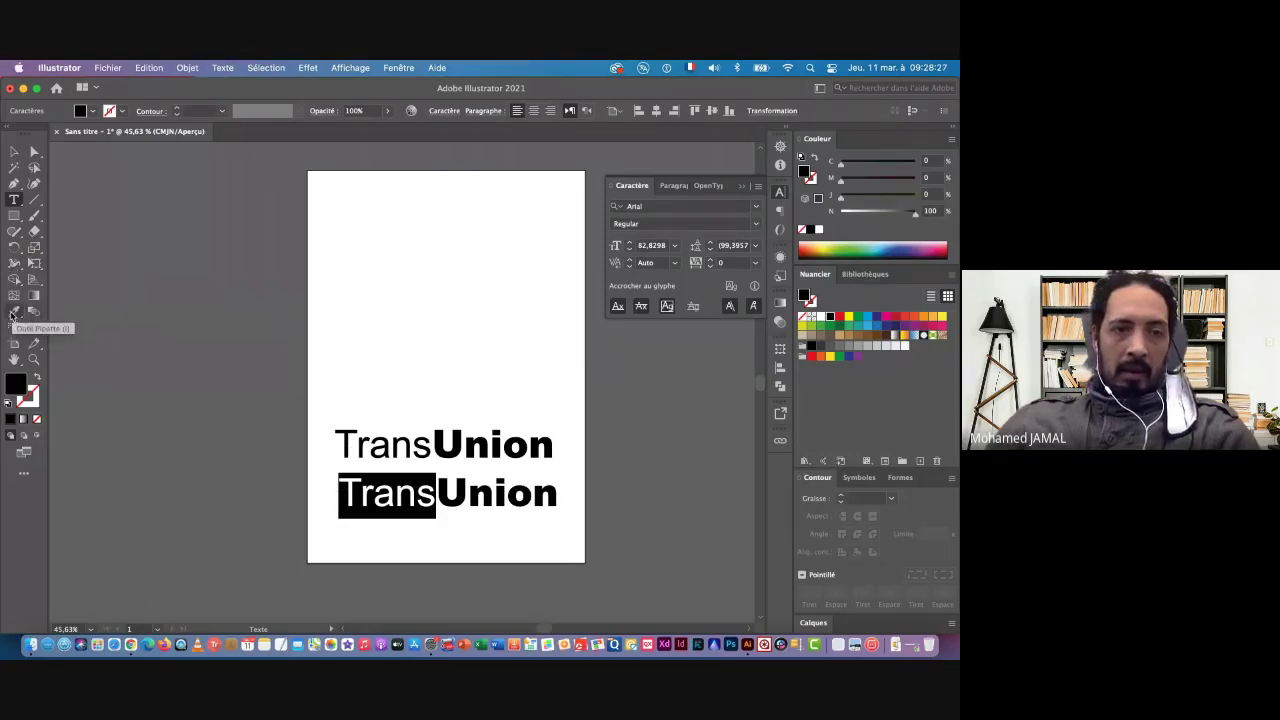
Eyedrop the heavy 'Union' styling onto the lower copy's 'Trans'
left_click(14, 313)
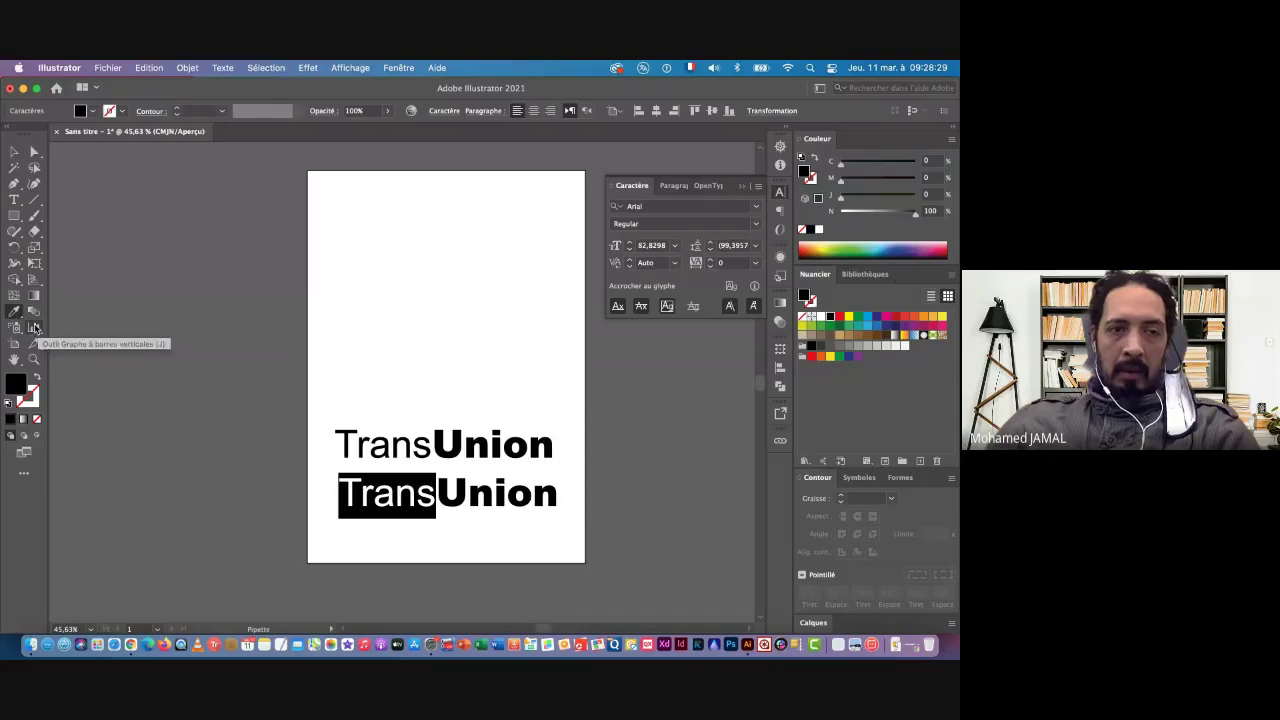
left_click(481, 487)
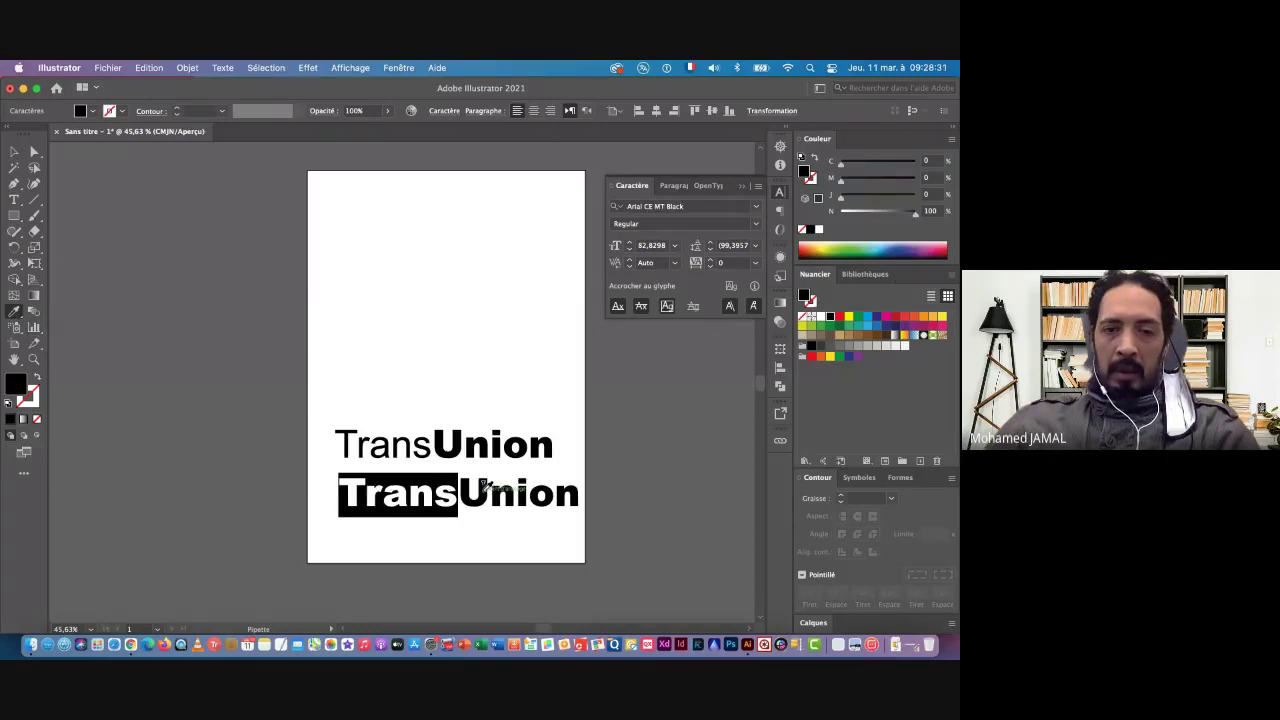
left_click(14, 200)
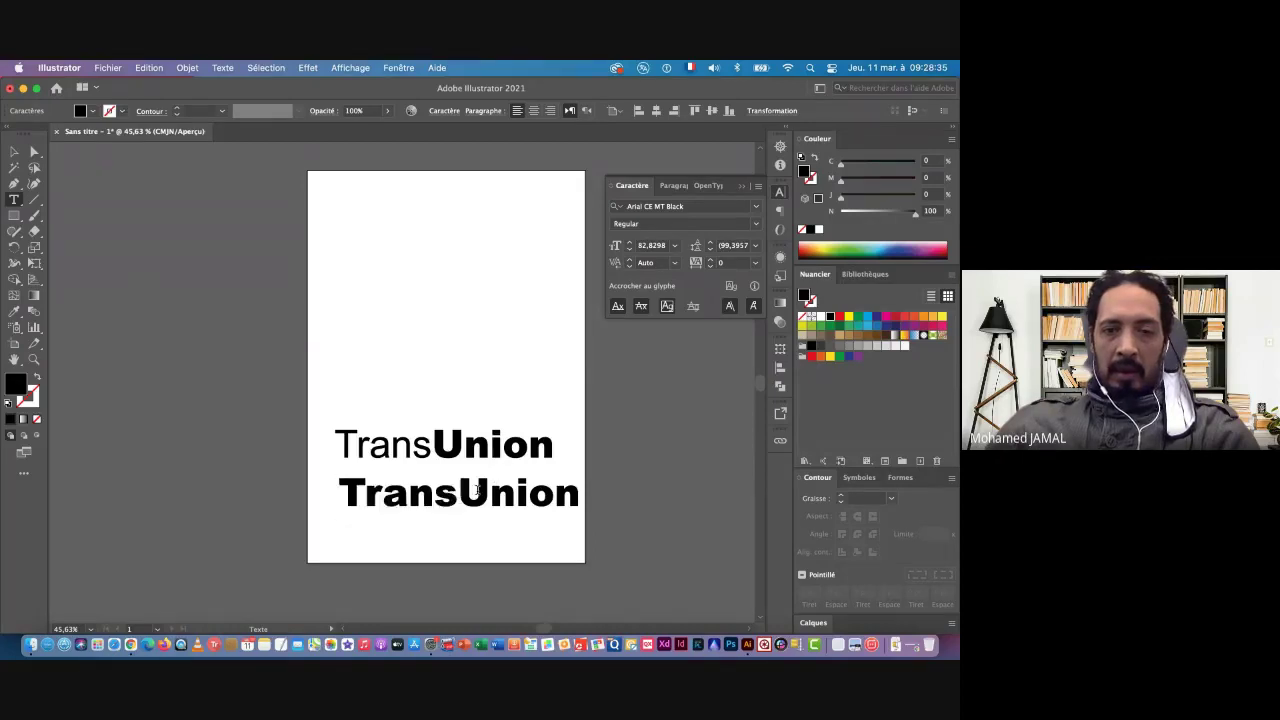
Eyedrop the regular 'Trans' styling onto the lower copy's 'Union'
double_click(477, 490)
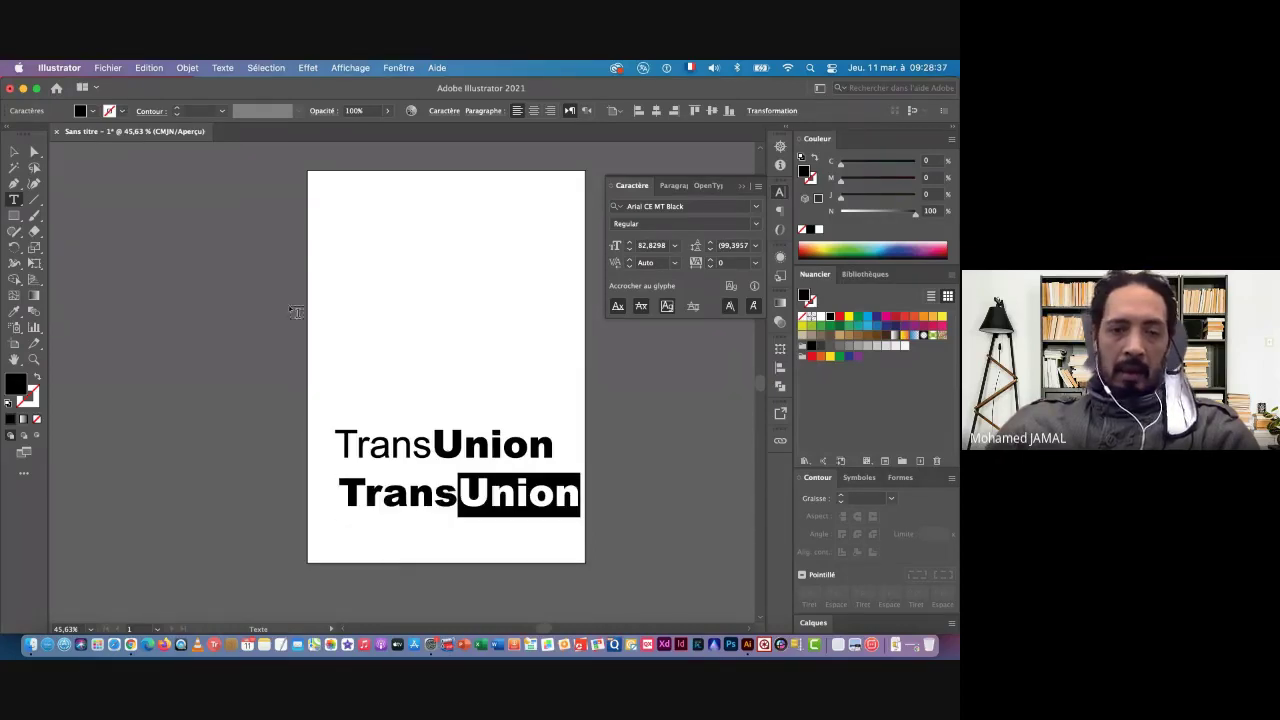
left_click(14, 311)
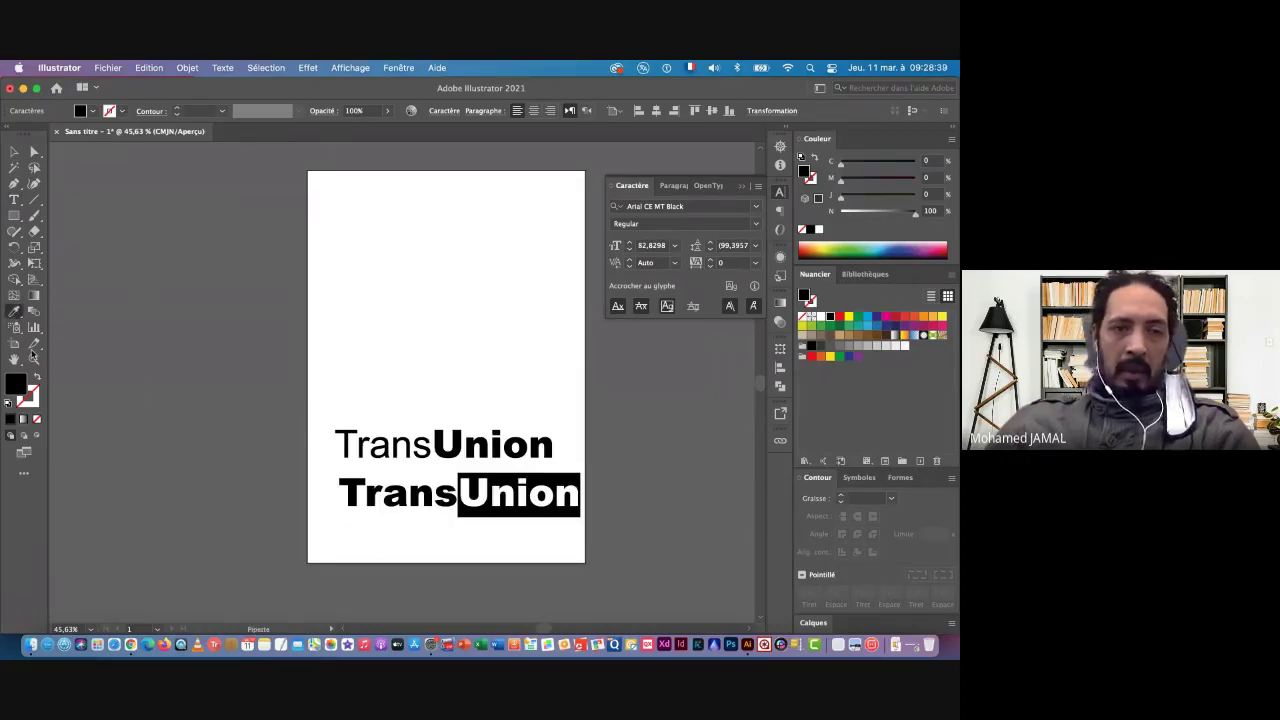
left_click(367, 437)
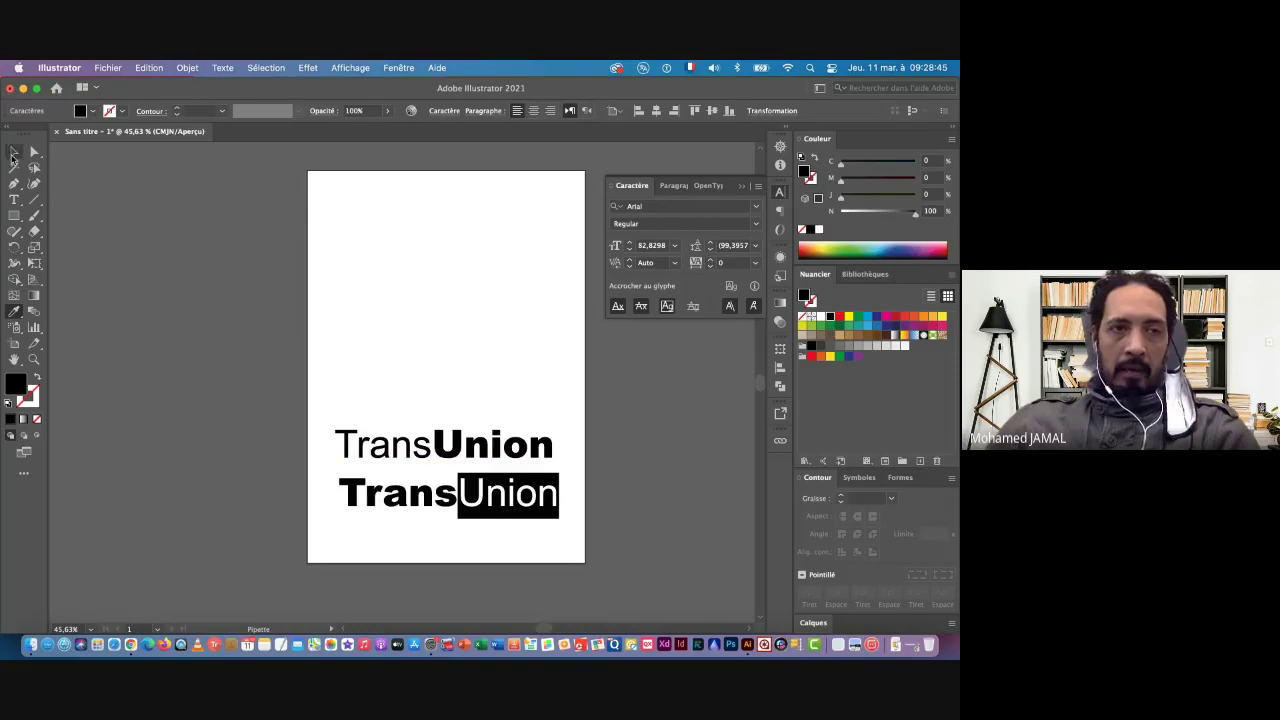
left_click(13, 152)
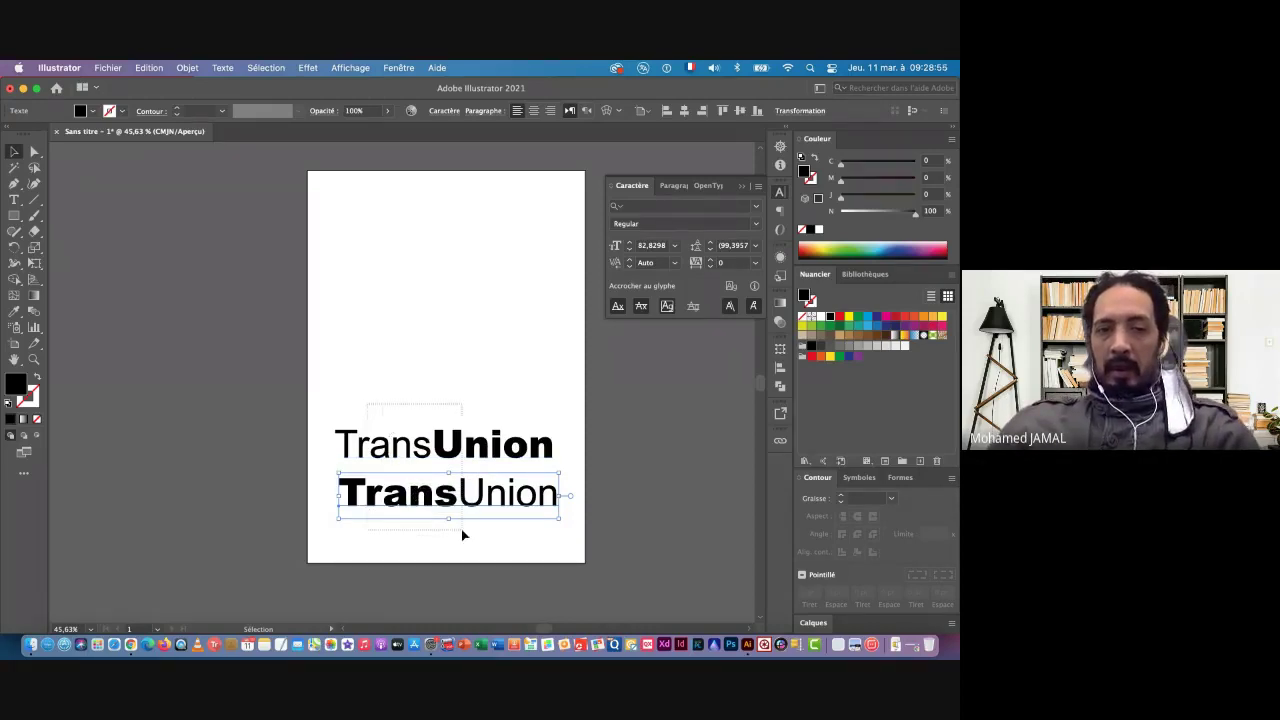
Move both TransUnion wordmarks onto the pasteboard left of the artboard, close the Character panel, and zoom in
left_click(433, 451, "shift")
mouse_move(433, 451)
left_mouse_down()
mouse_move(165, 400)
mouse_move(180, 402)
left_mouse_up()
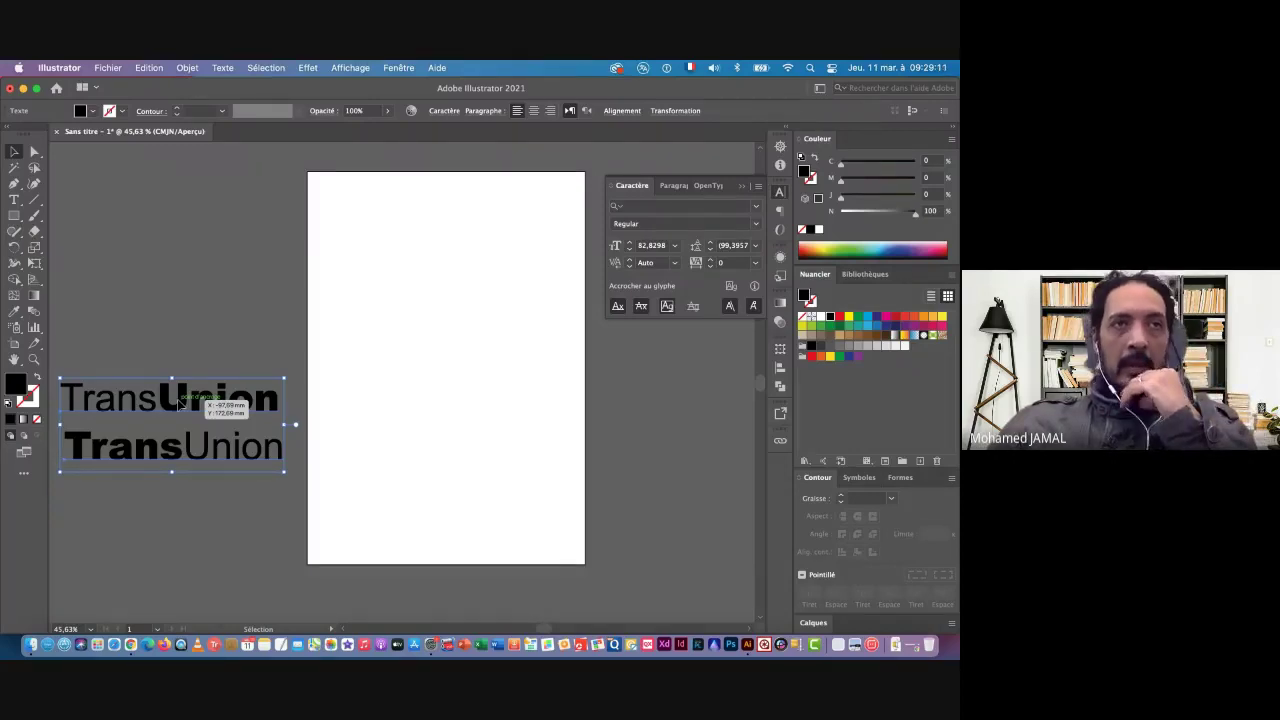
left_click(743, 188)
key("super+space")
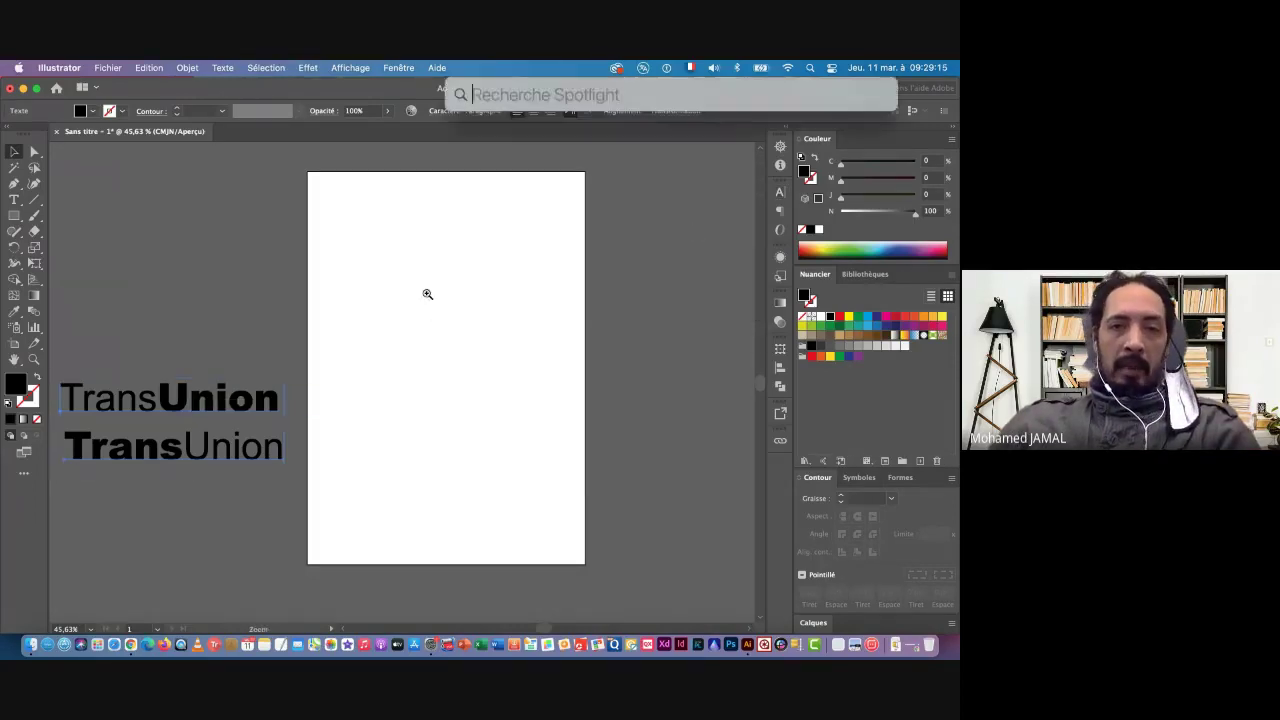
mouse_move(428, 291)
left_mouse_down()
mouse_move(462, 309)
mouse_move(458, 325)
left_mouse_up()
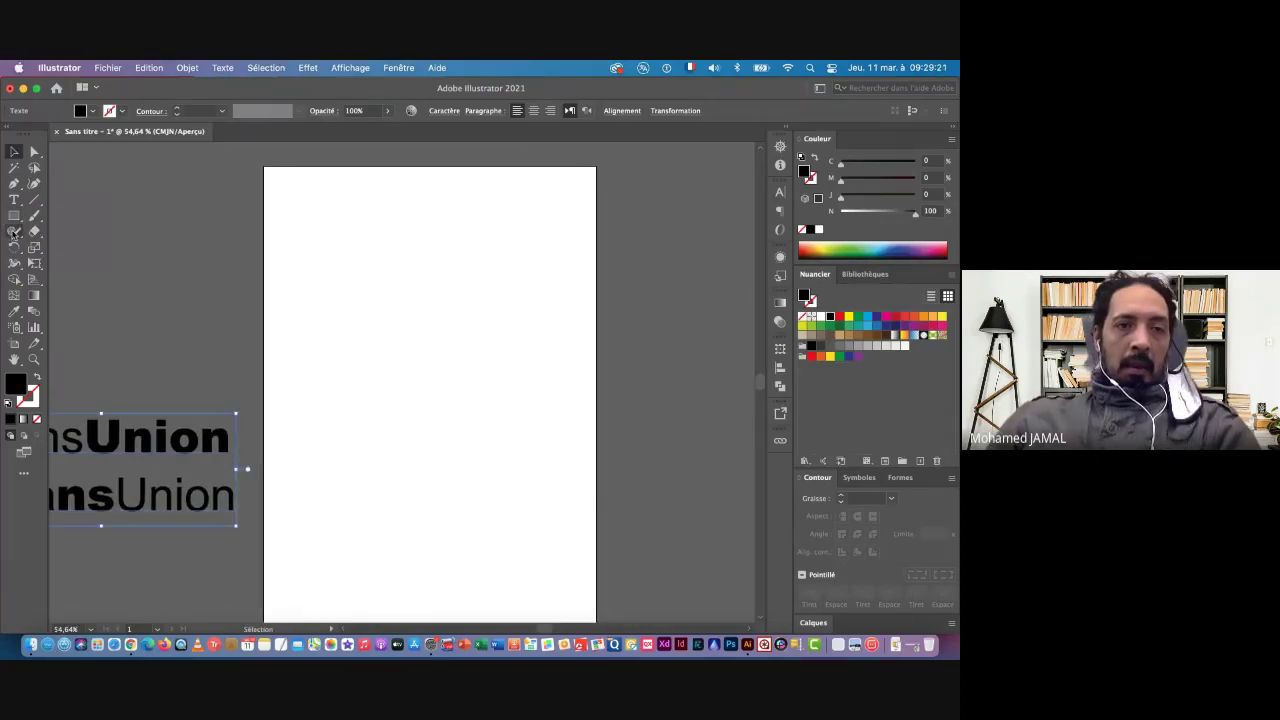
Create a 5 mm by 5 mm circle on the artboard with the Ellipse tool
left_click(12, 216)
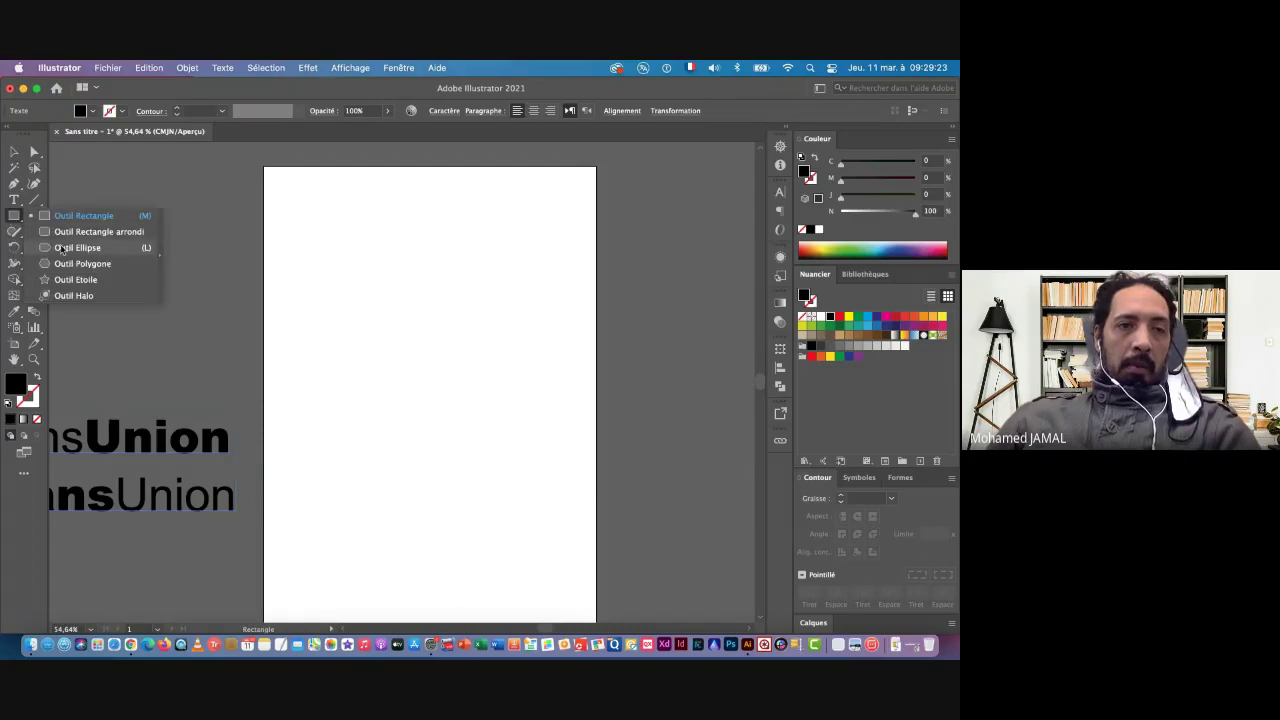
left_click(70, 248)
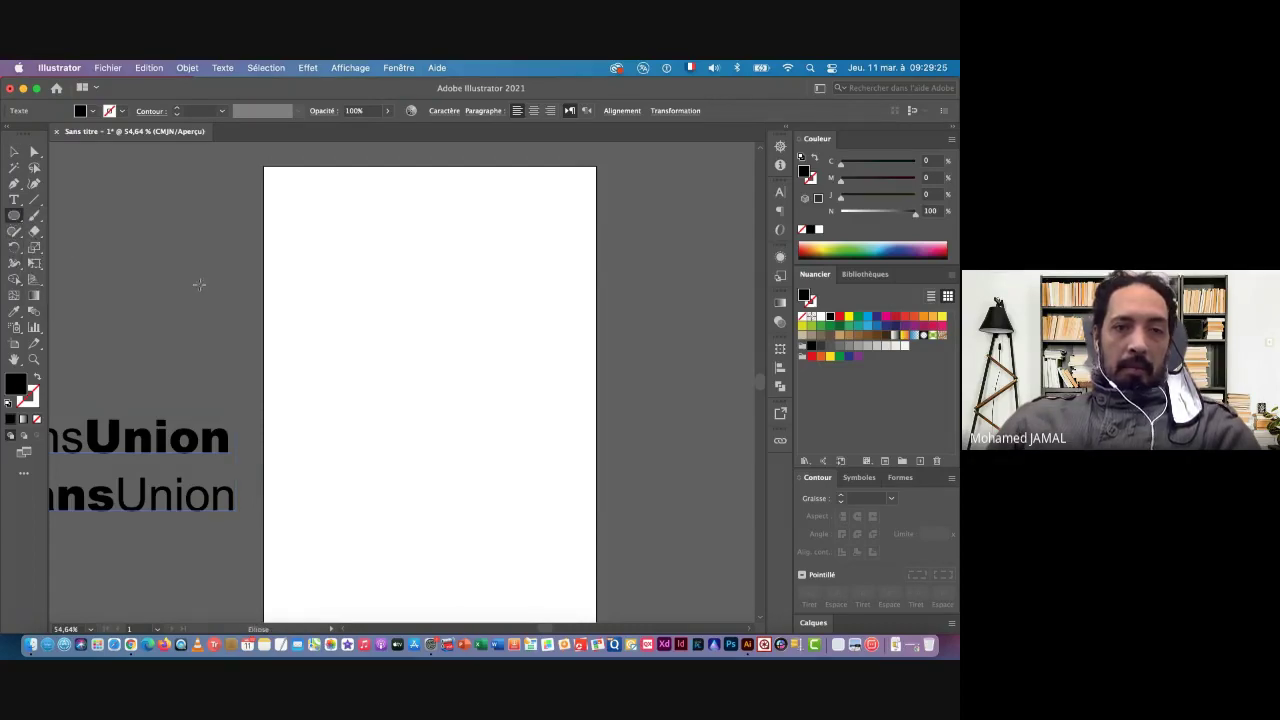
left_click(378, 309)
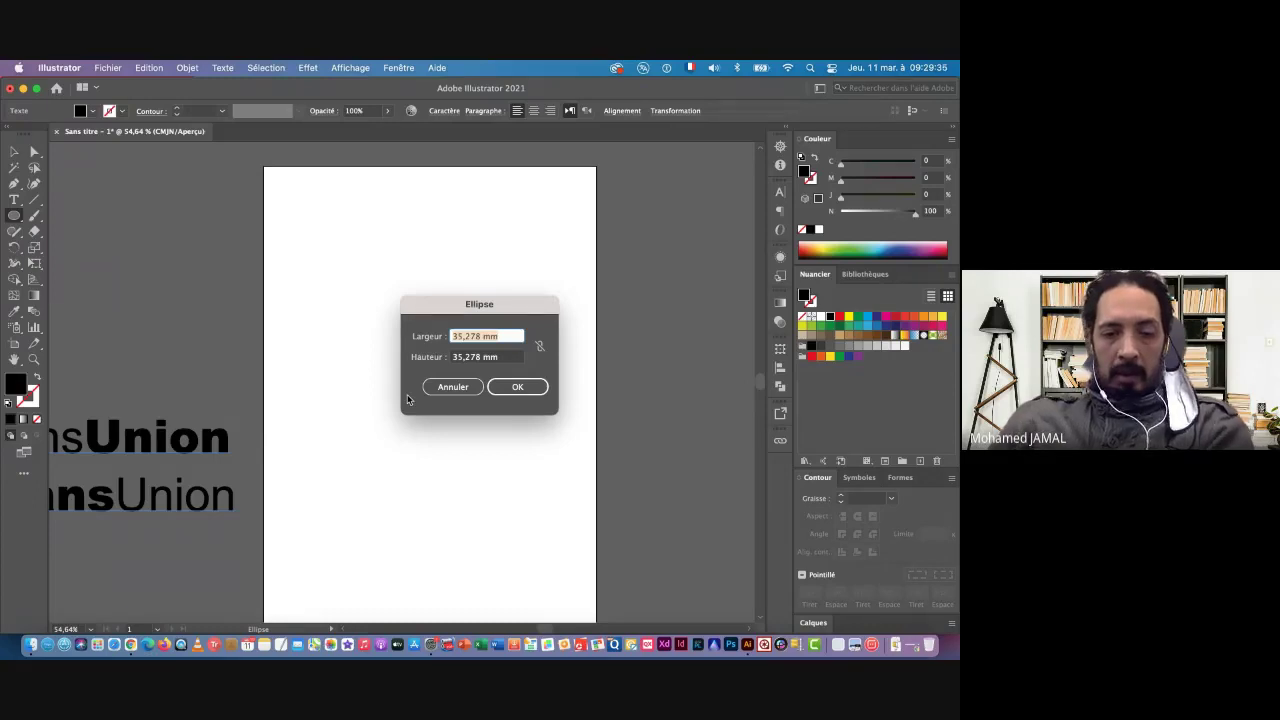
type("5")
key("Tab")
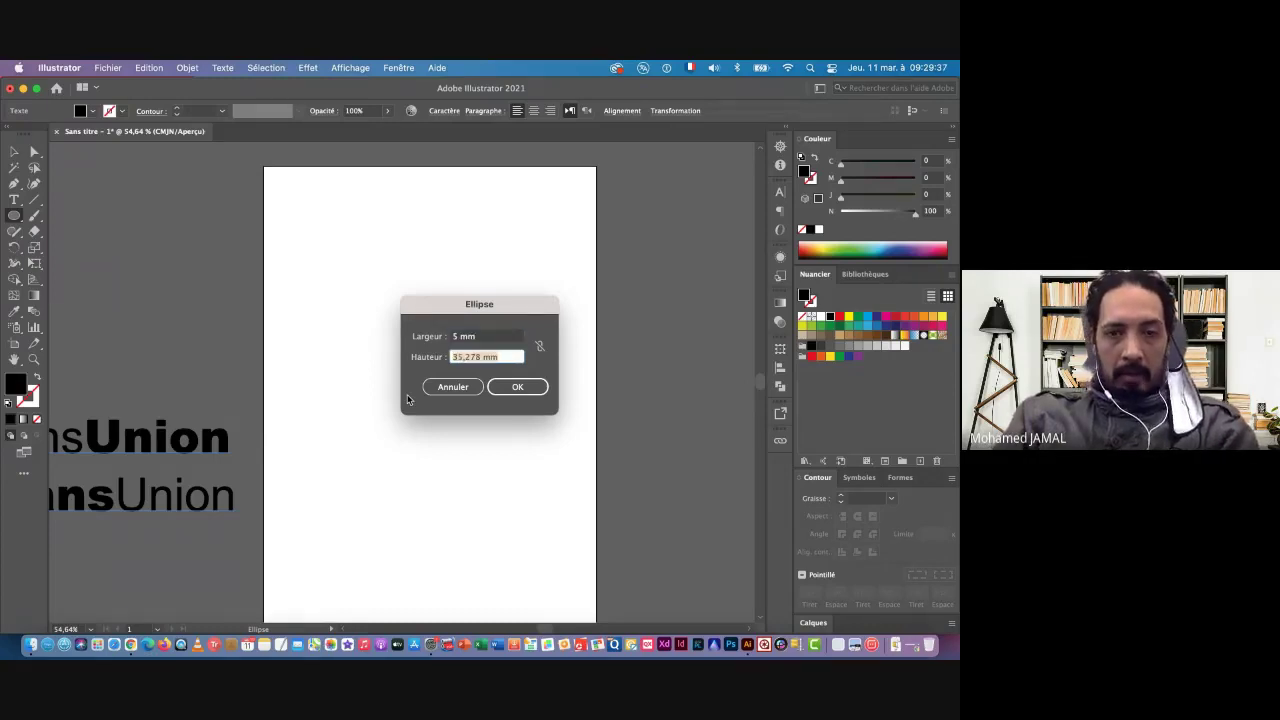
type("5")
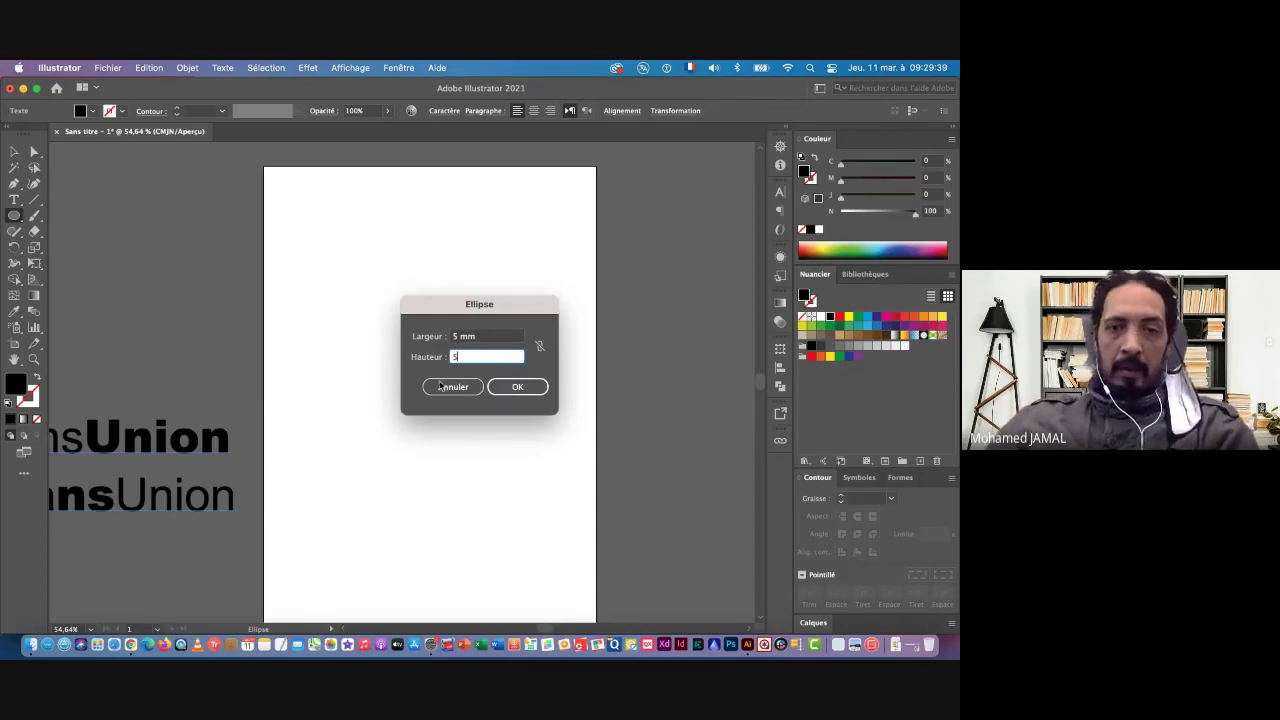
left_click(516, 386)
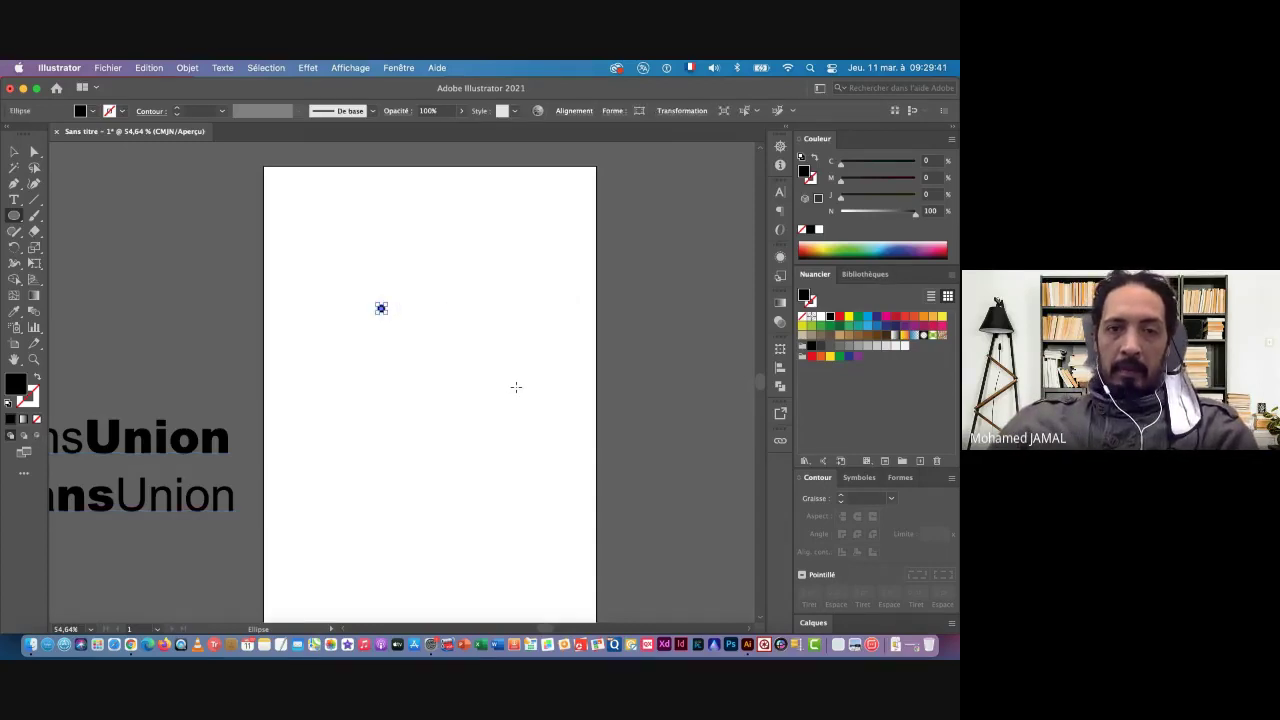
Select the small circle and nudge it slightly left
left_click(16, 155)
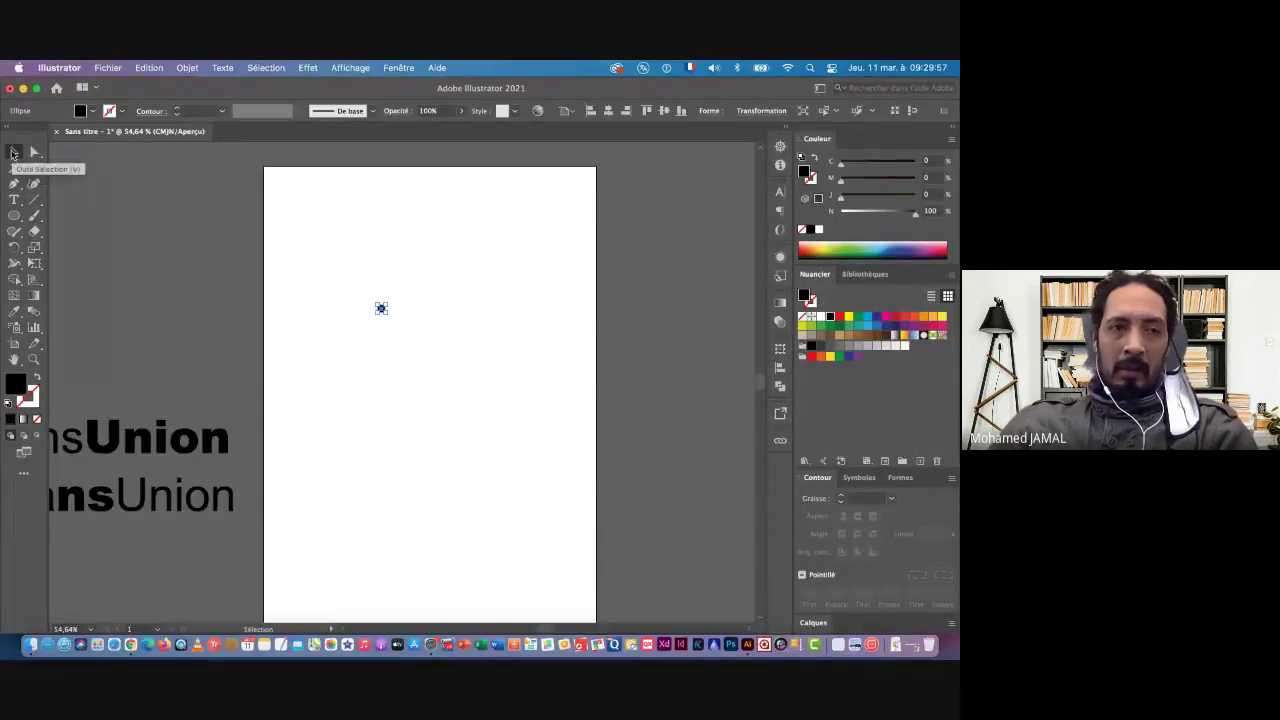
left_click_drag(343, 279, 385, 318)
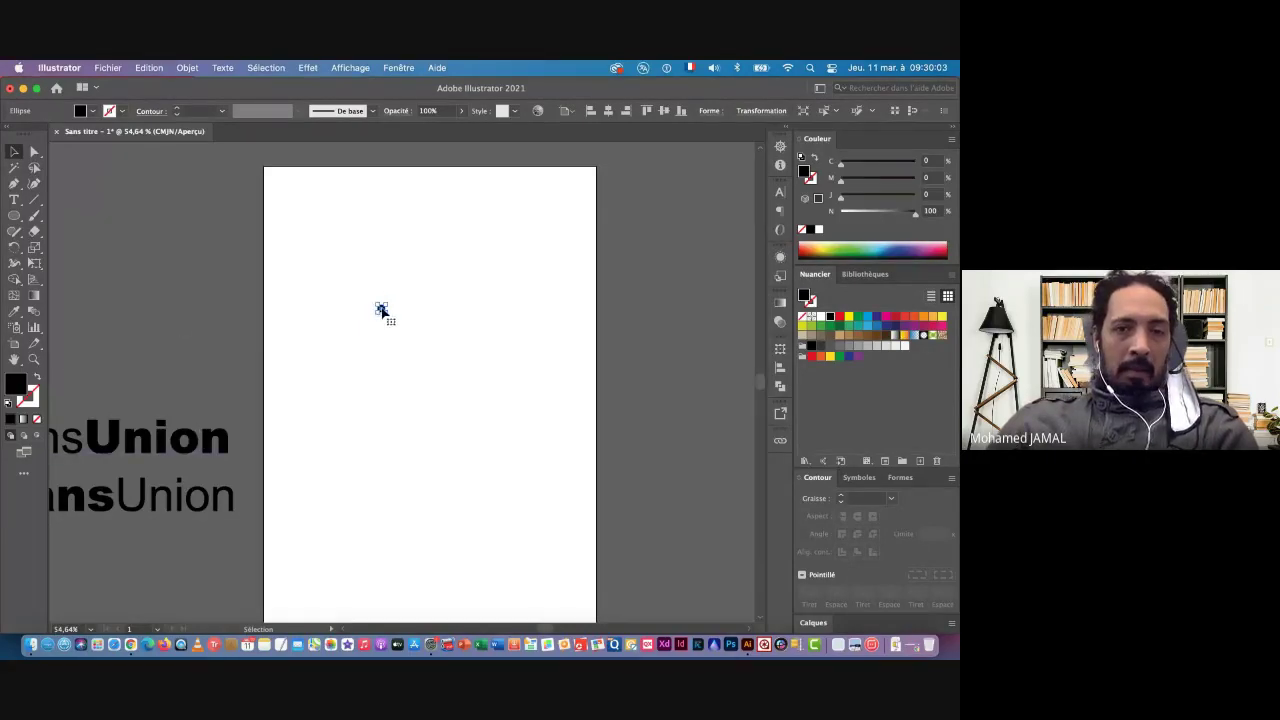
left_click_drag(382, 311, 336, 306)
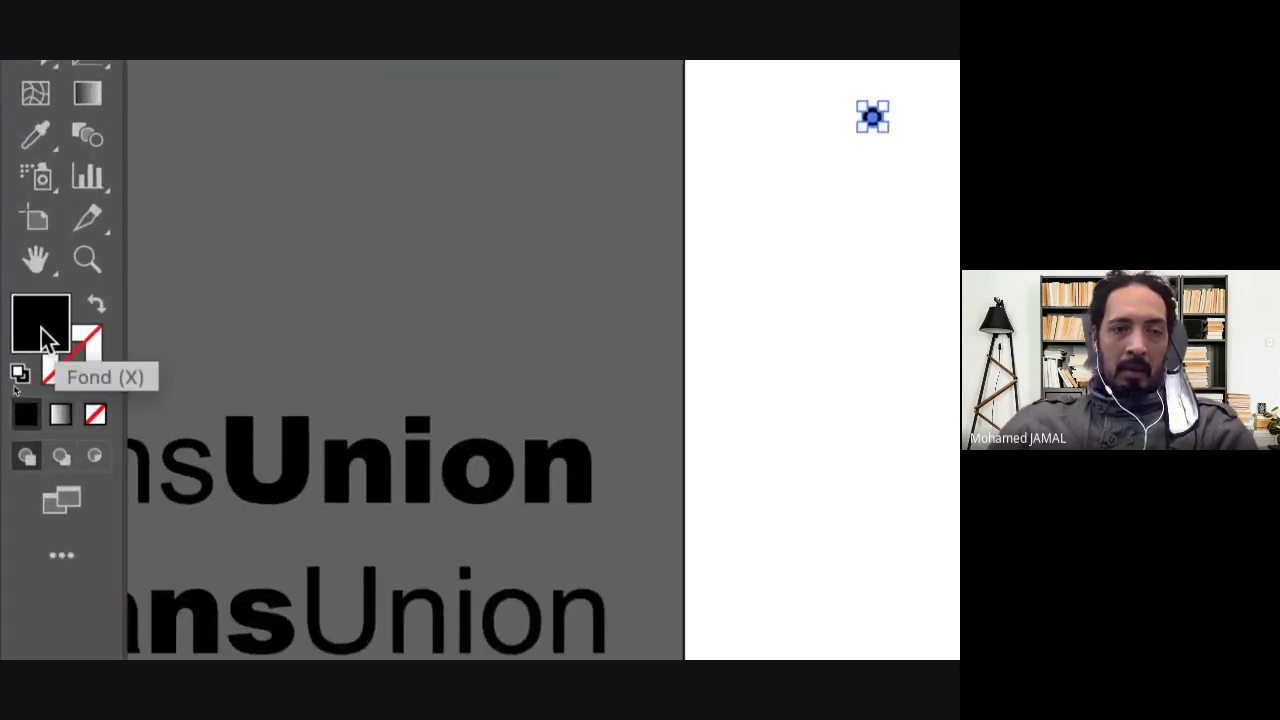
Reset colours so the dot has a black fill and a None stroke
left_click(20, 378)
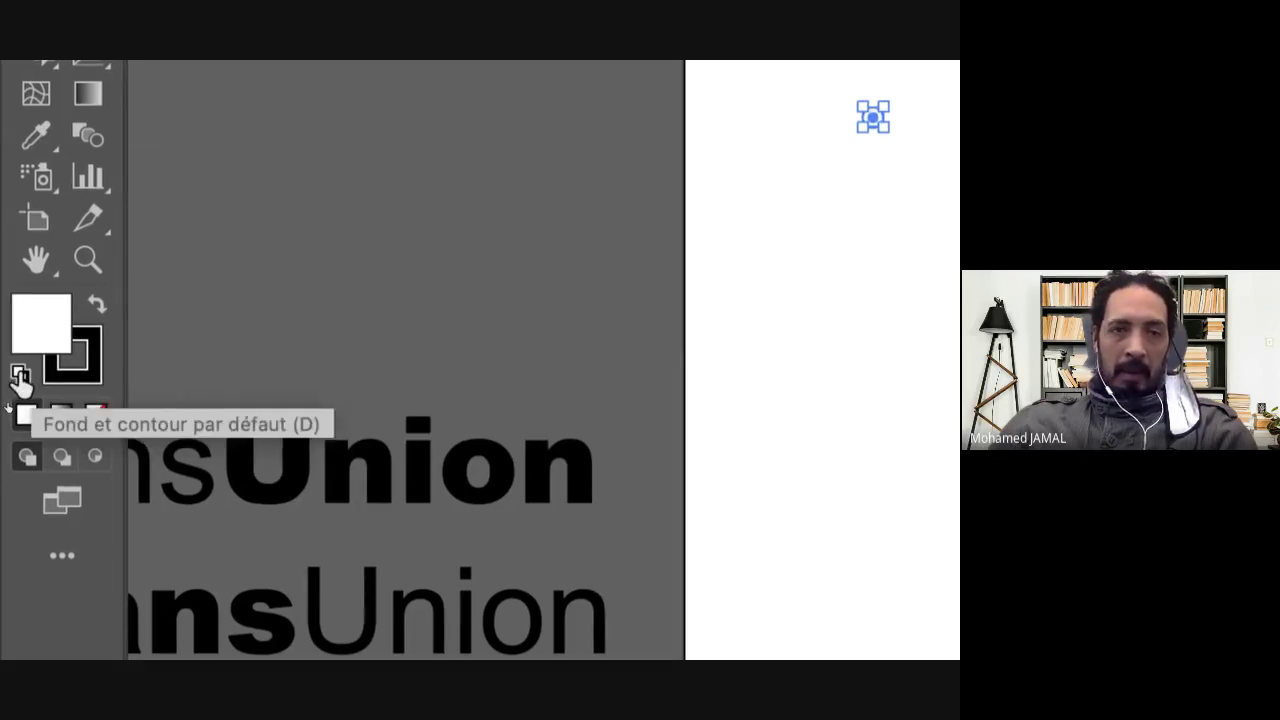
left_click(96, 310)
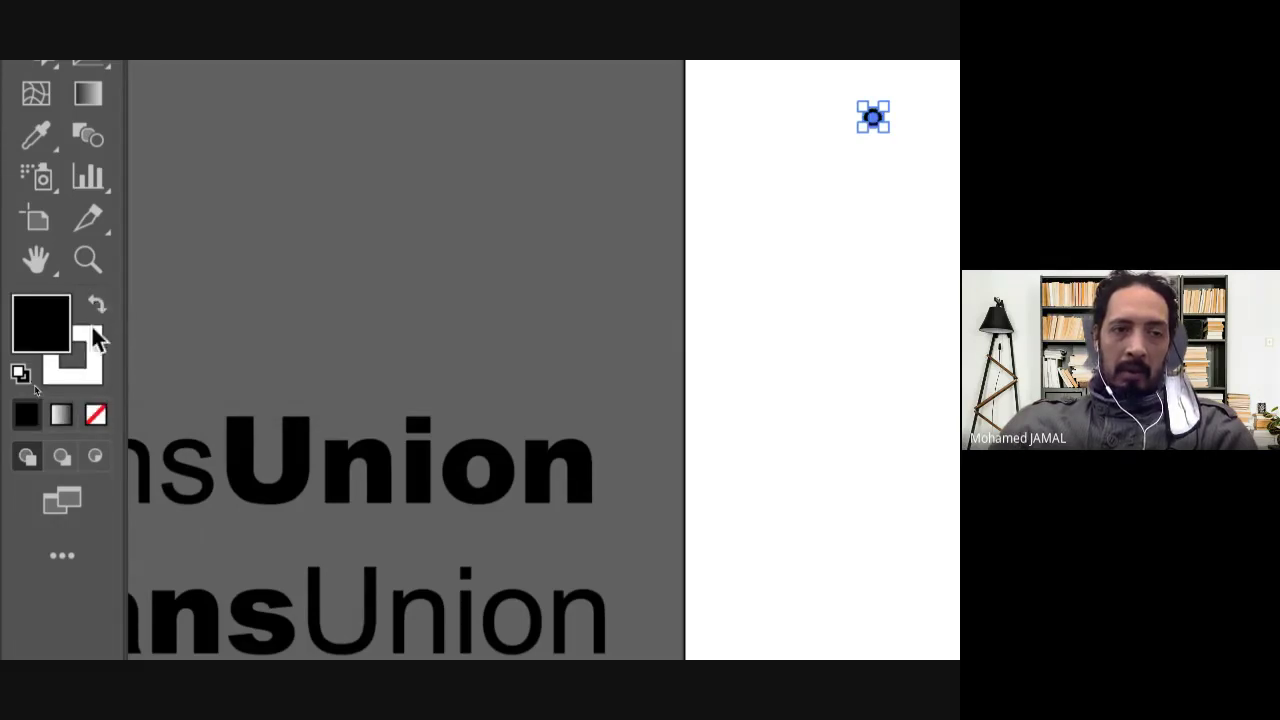
left_click(89, 348)
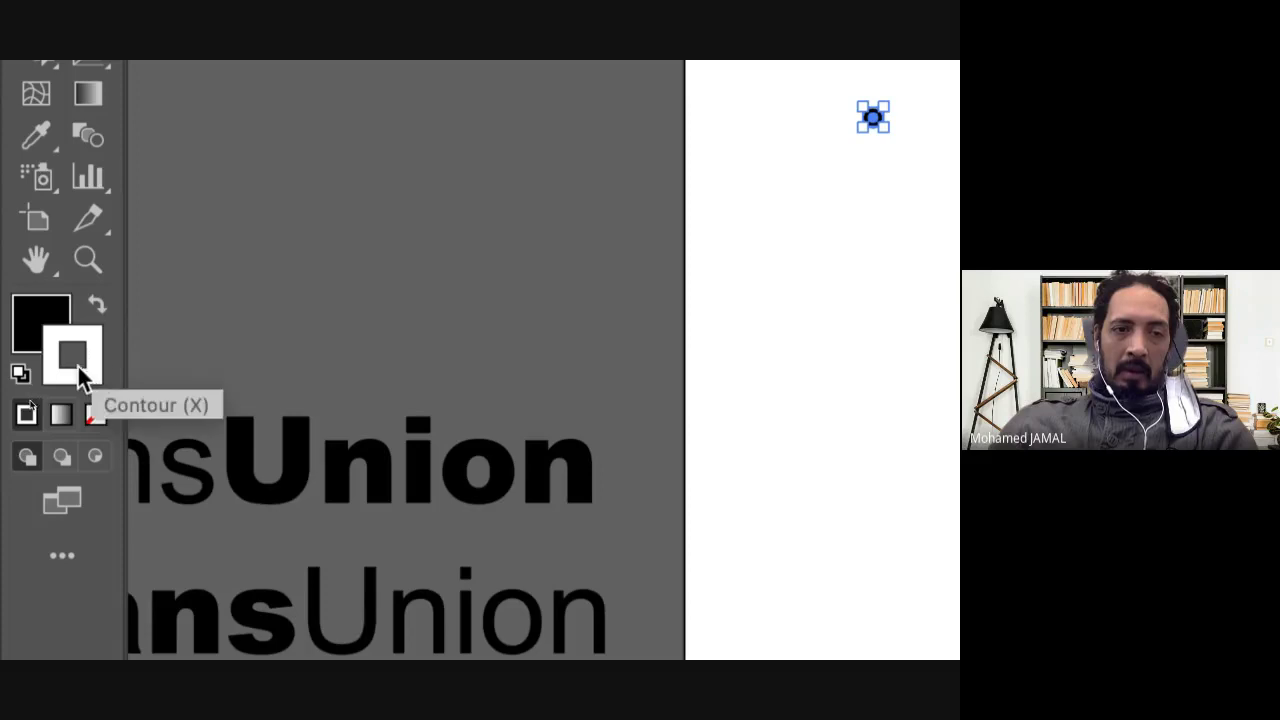
left_click(97, 422)
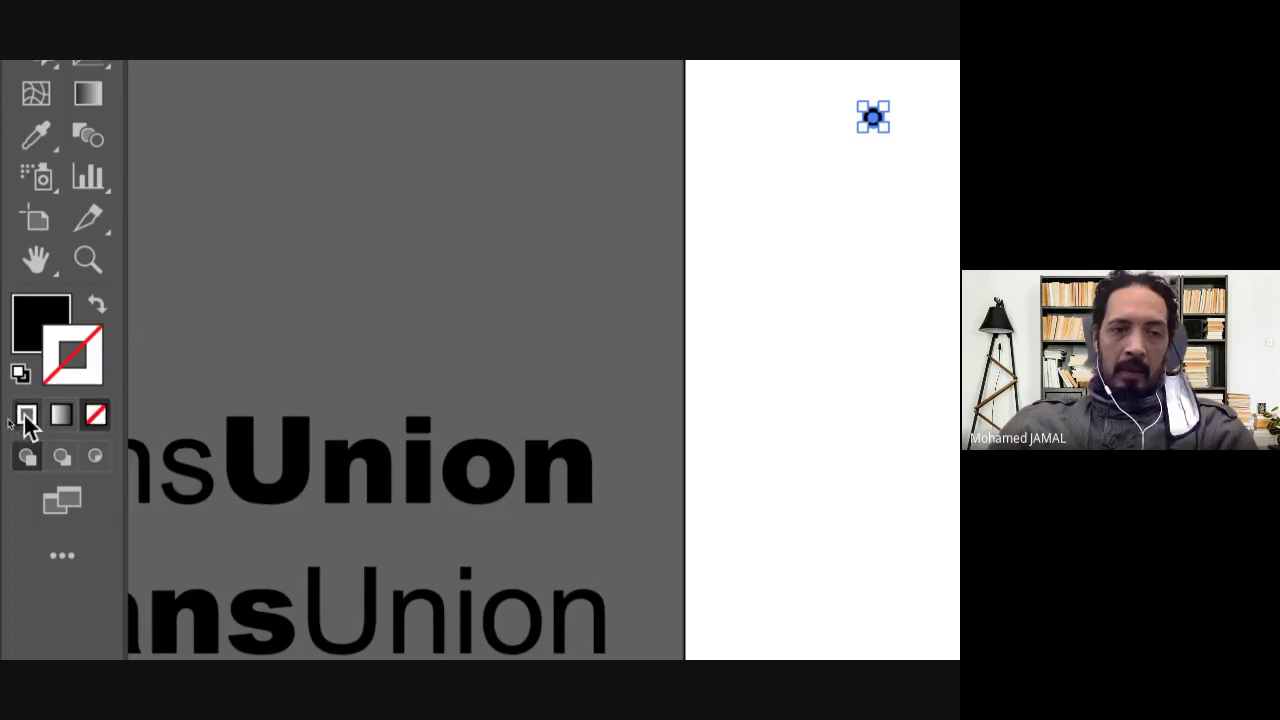
left_click(30, 345)
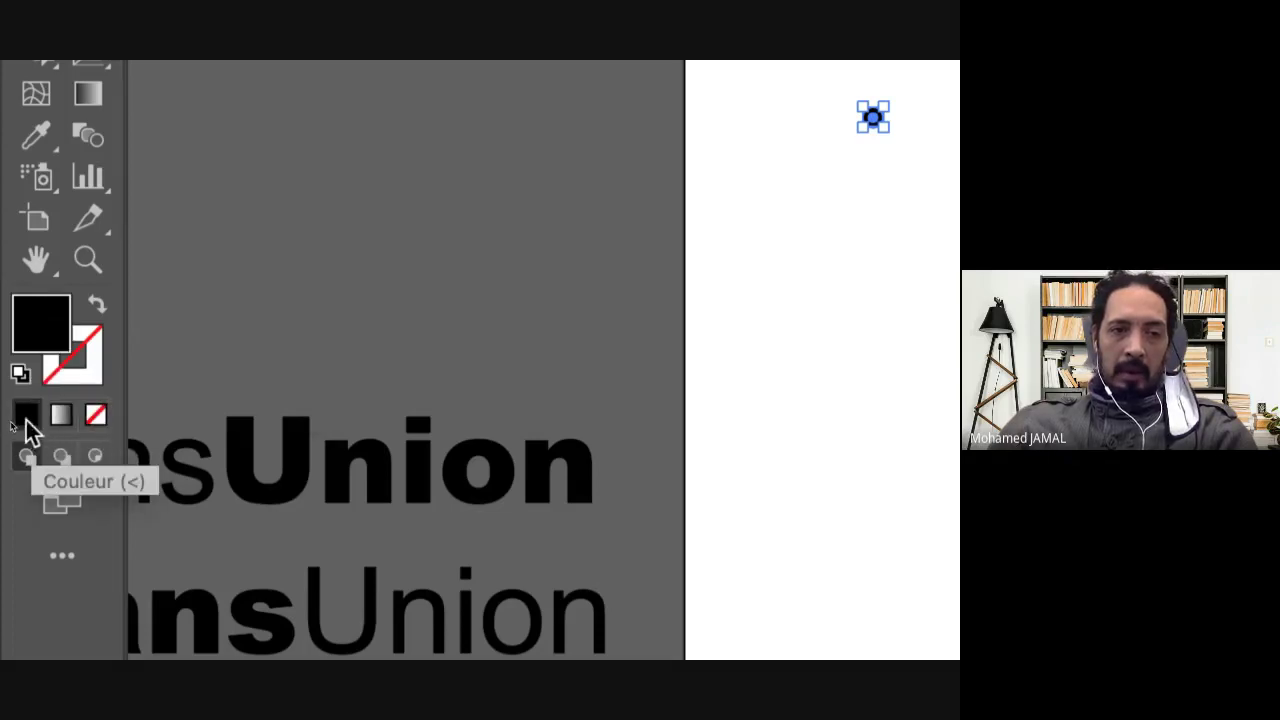
left_click(79, 383)
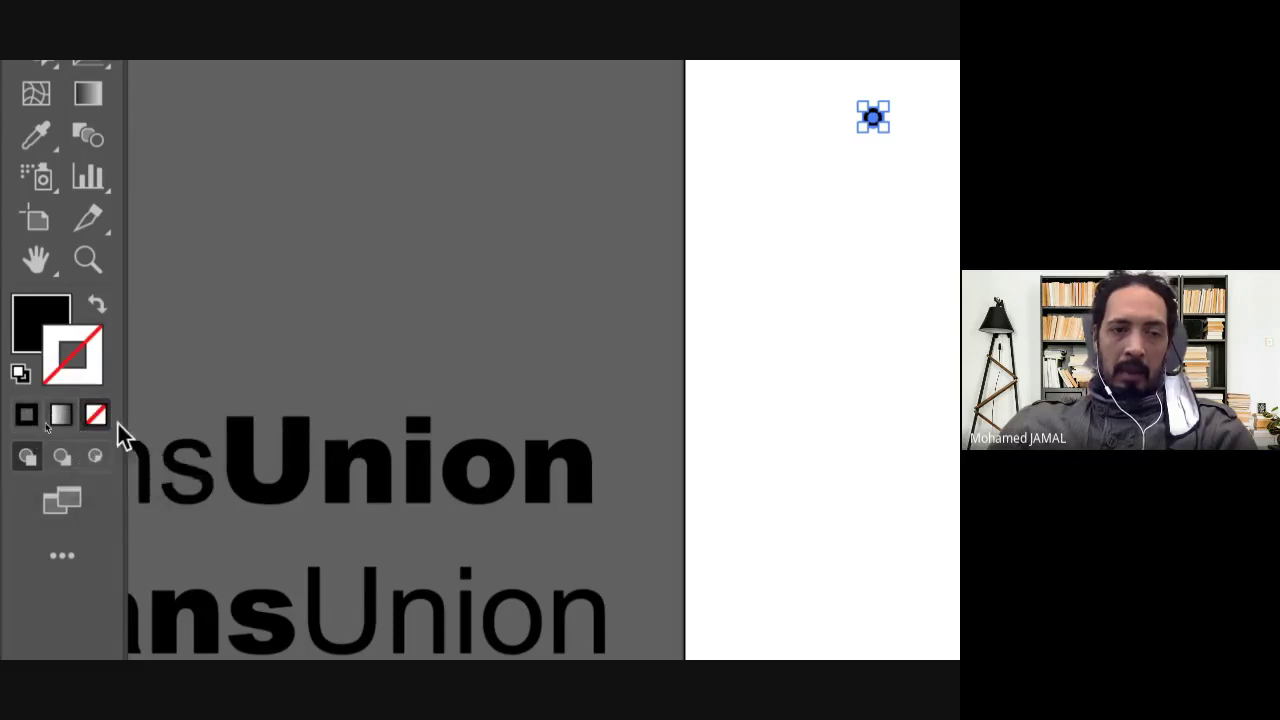
left_click(28, 338)
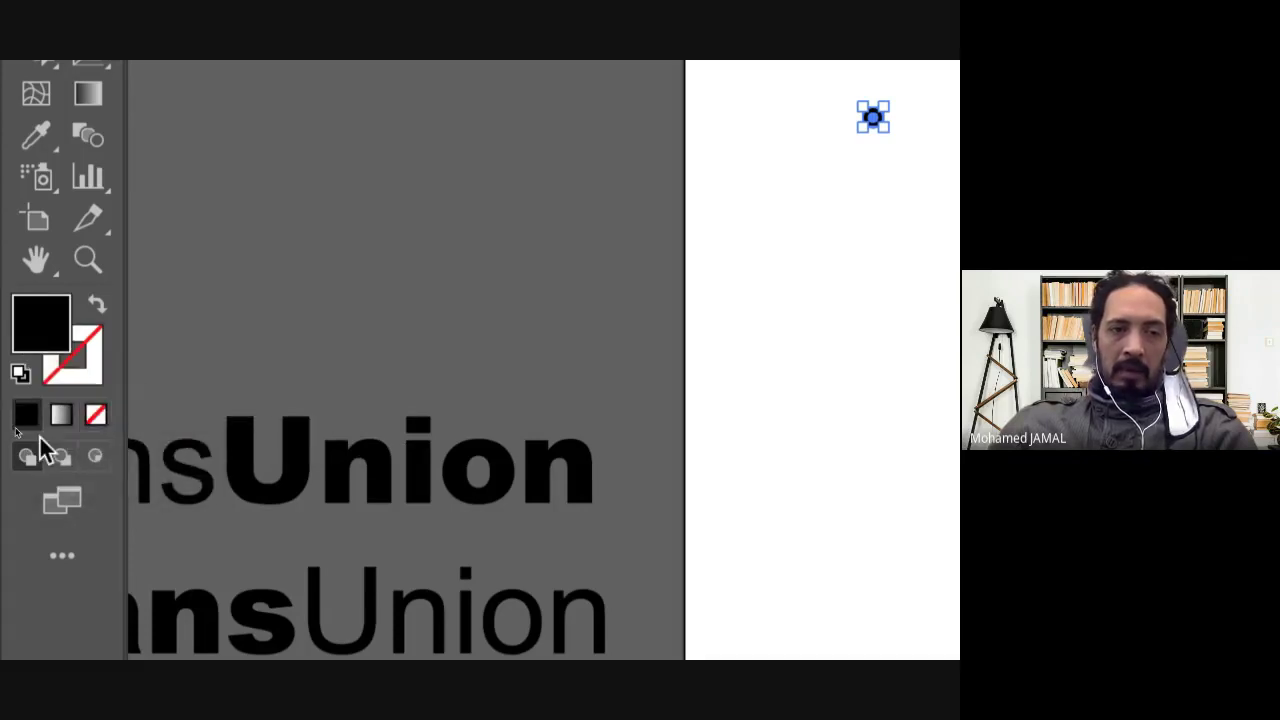
left_click(72, 367)
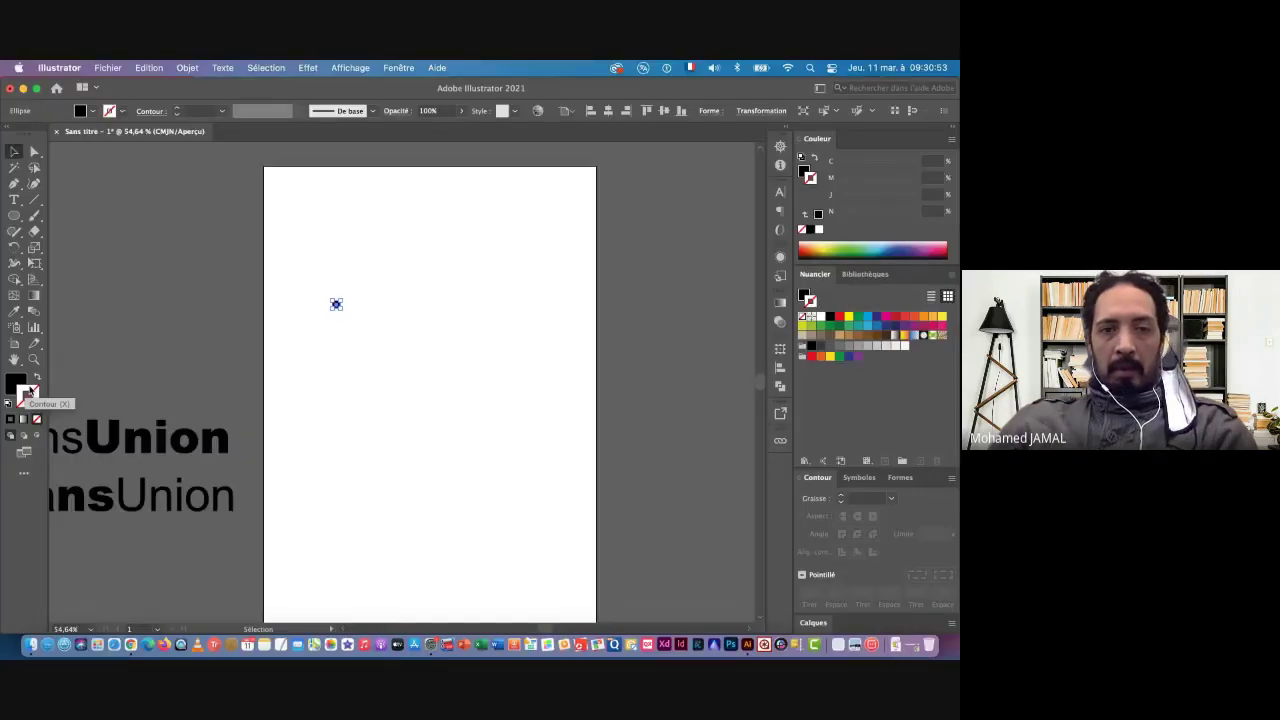
scroll(425, 370, "up", 3)
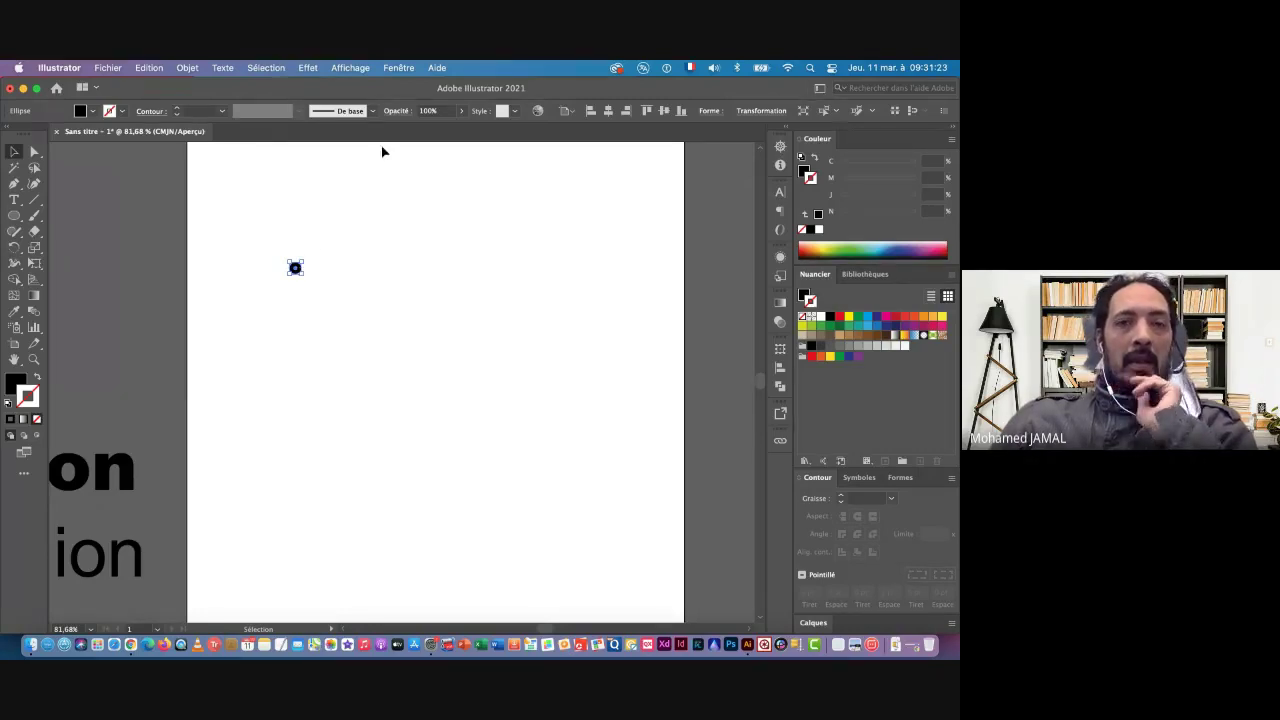
Open the Effet menu to reach Distorsion et transformation > Transformation
left_click(307, 68)
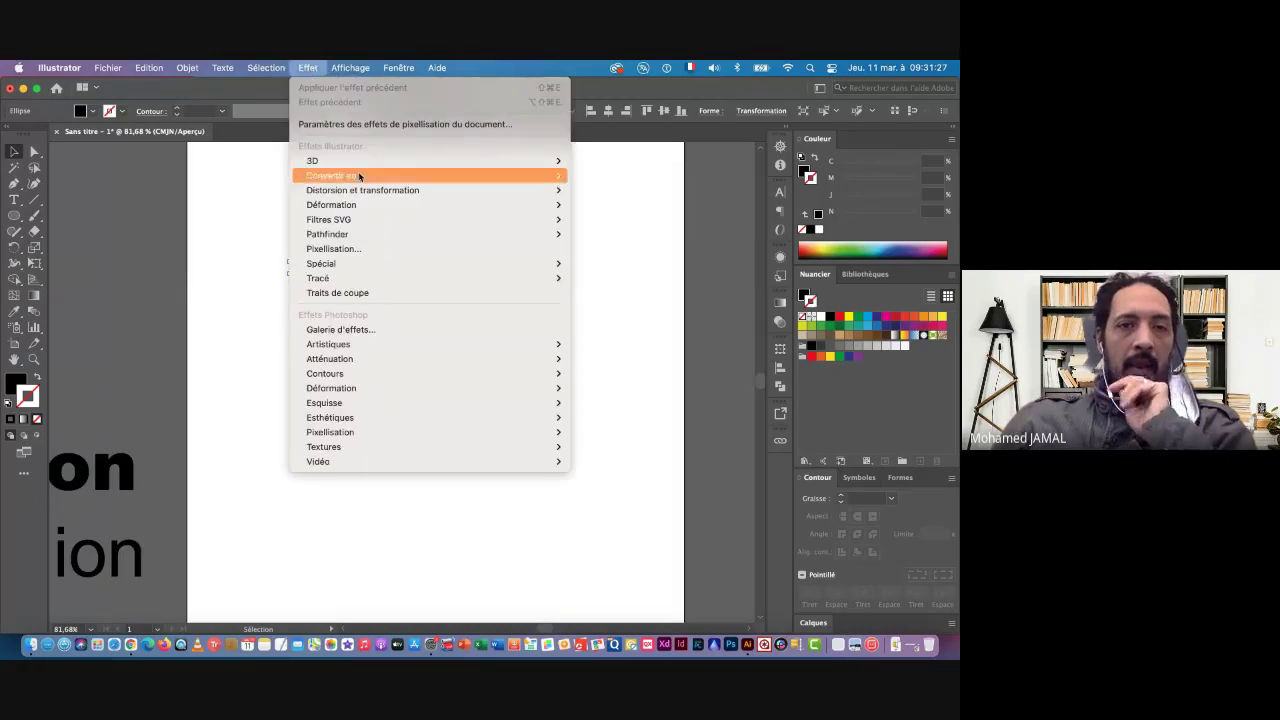
mouse_move(362, 190)
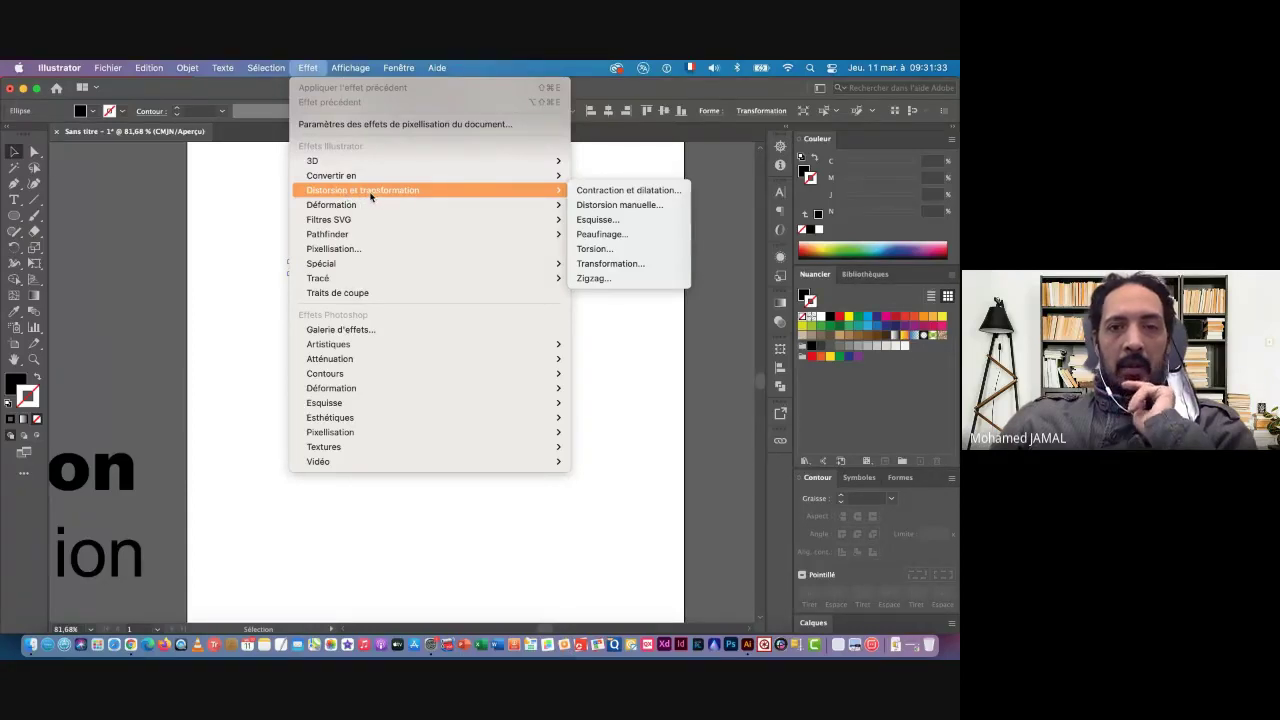
Set the Transformation effect to 10 mm horizontal move and 8 copies, previewing a nine-dot row
left_click(618, 264)
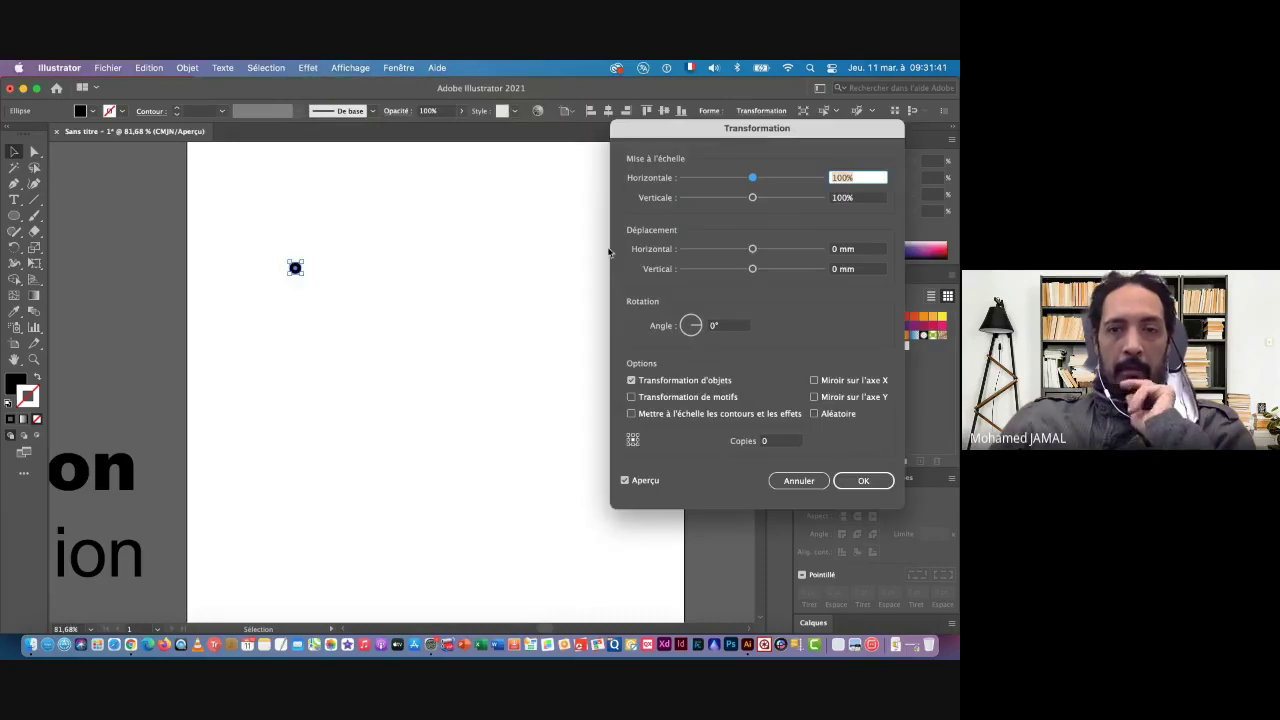
mouse_move(745, 131)
left_mouse_down()
mouse_move(604, 145)
mouse_move(617, 170)
left_mouse_up()
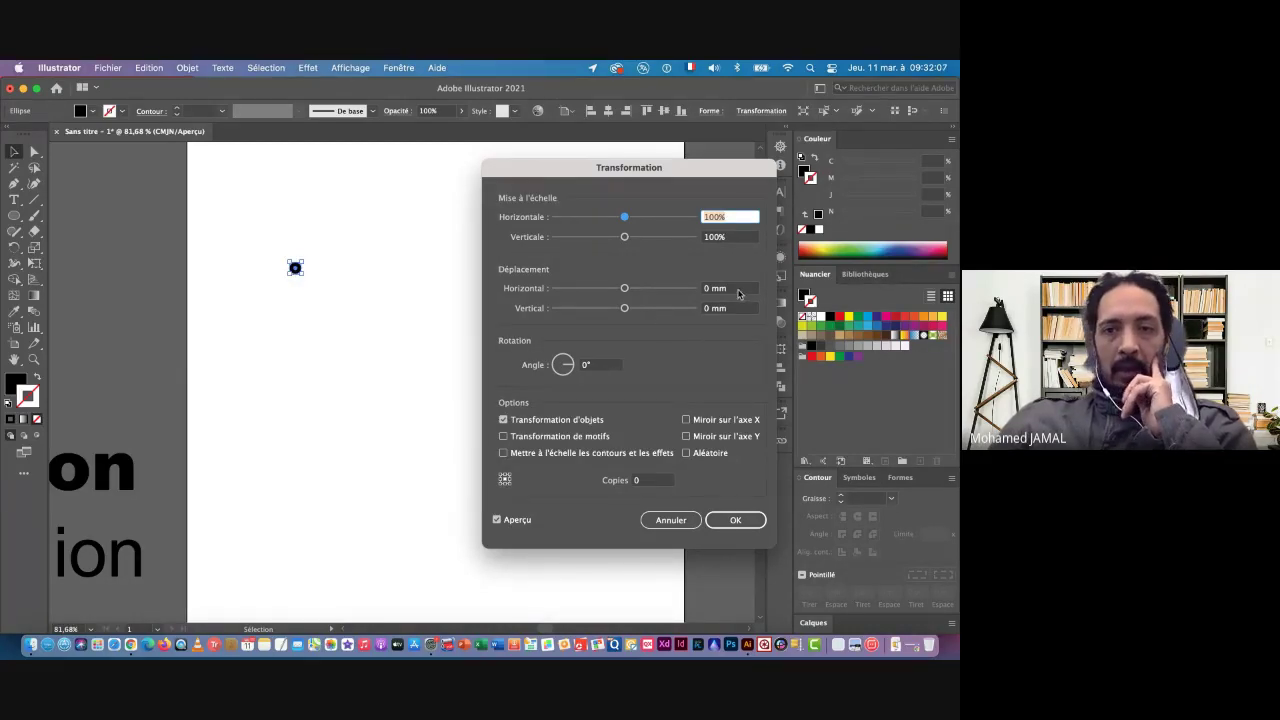
left_click(736, 290)
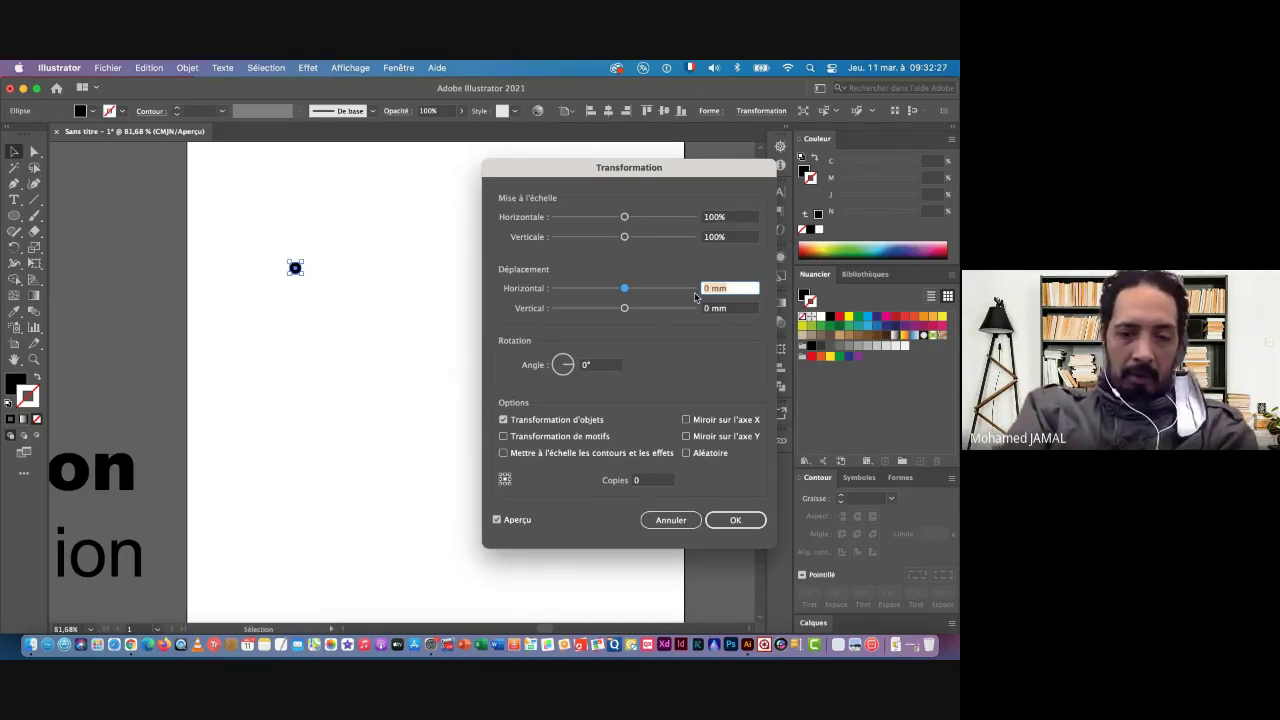
type("10")
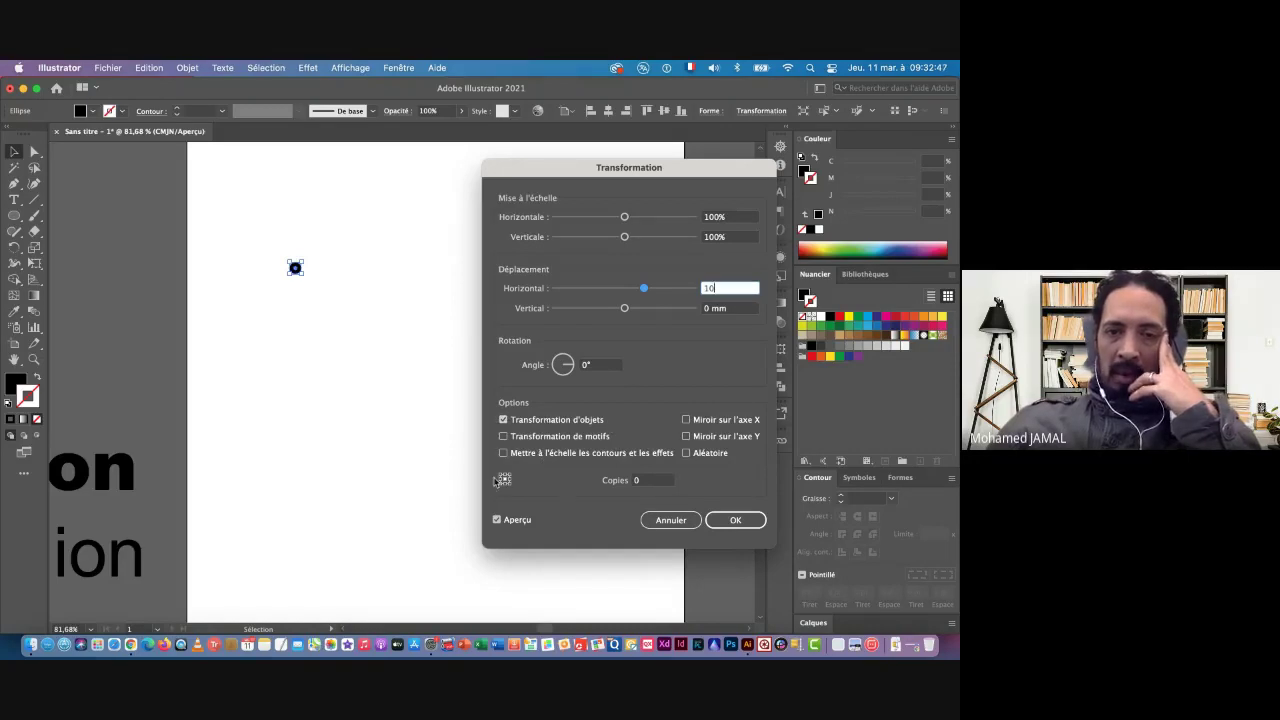
left_click(646, 482)
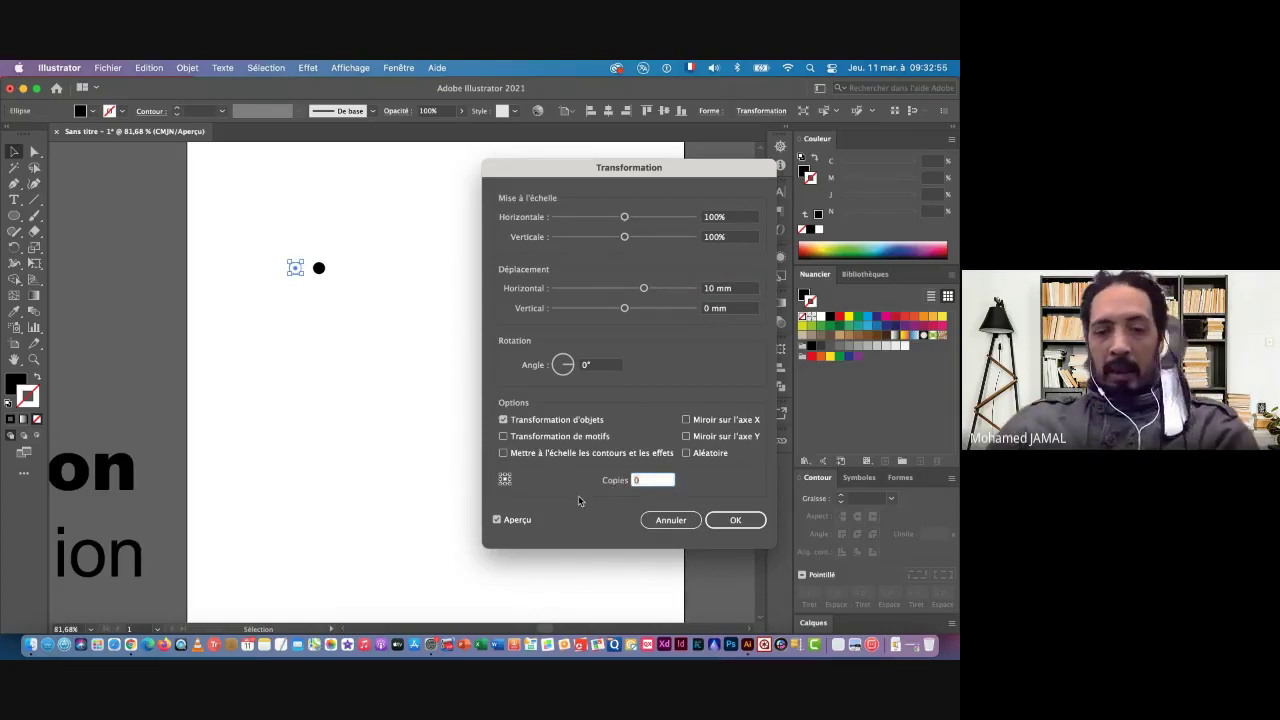
type("8")
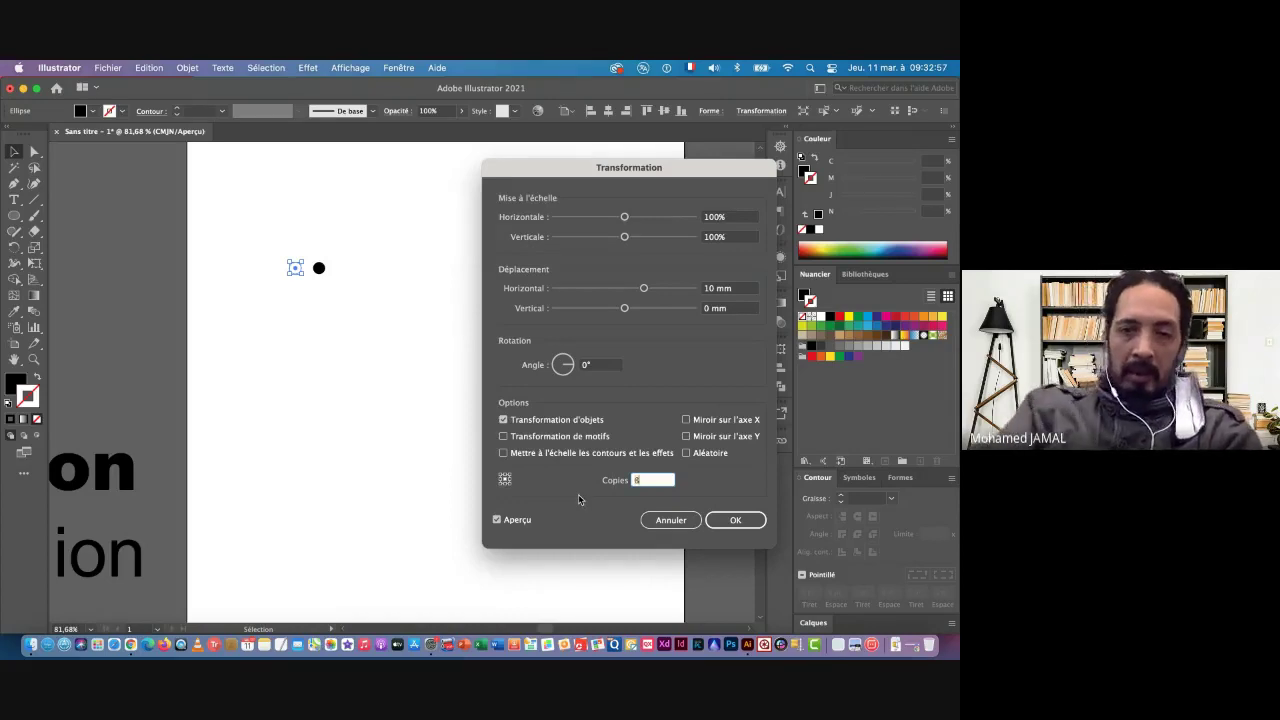
left_click(517, 520)
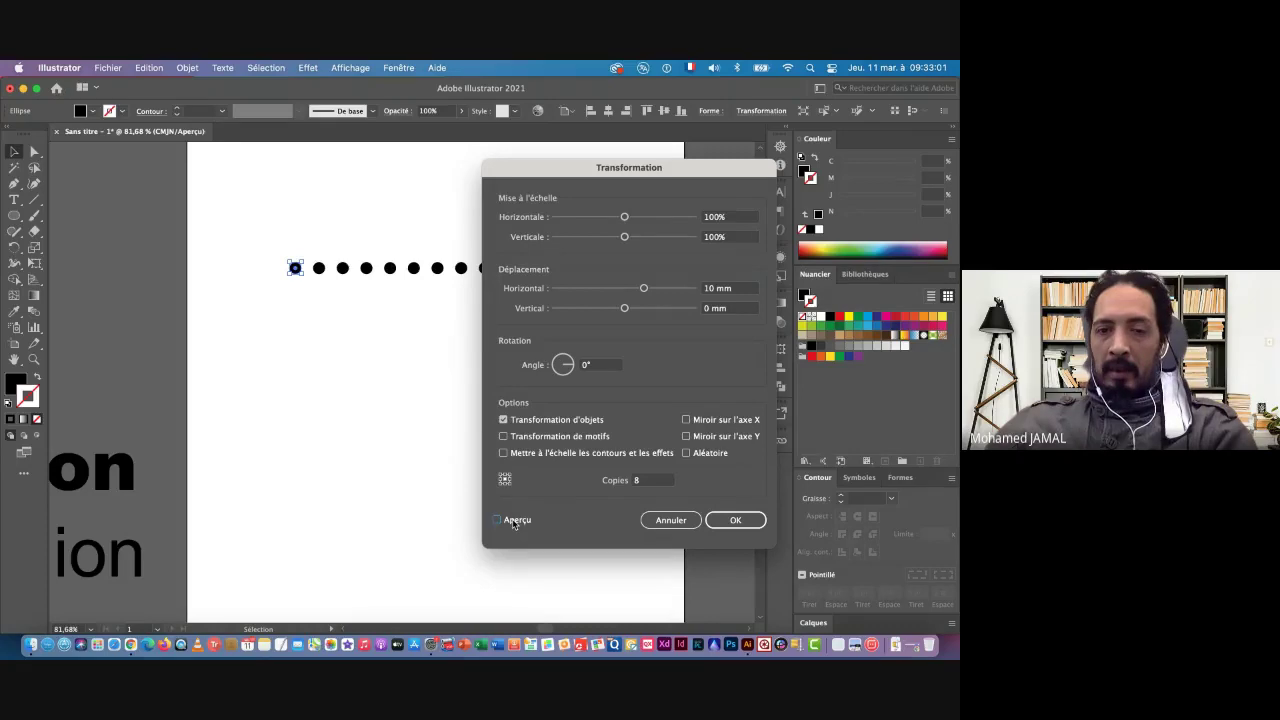
mouse_move(600, 168)
left_mouse_down()
mouse_move(609, 247)
mouse_move(641, 296)
left_mouse_up()
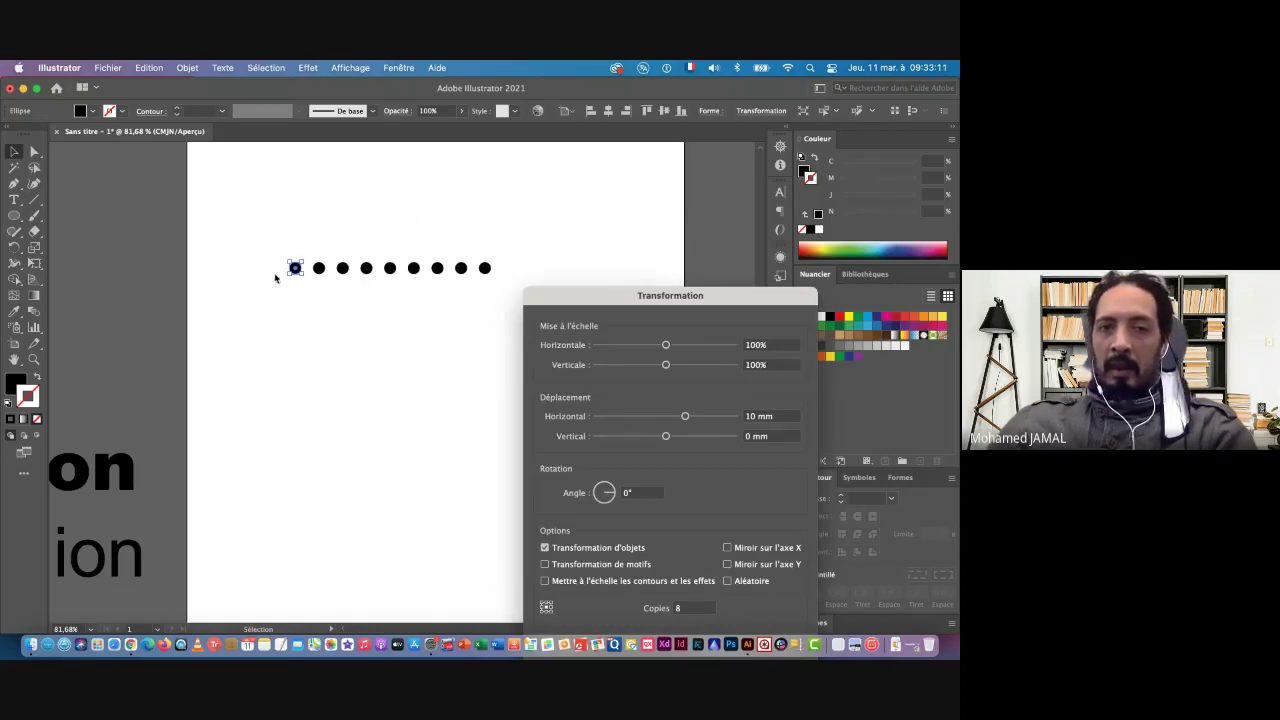
Try 7,5 mm horizontal spacing in the preview, then return it to 10 mm
left_click_drag(645, 315, 746, 191)
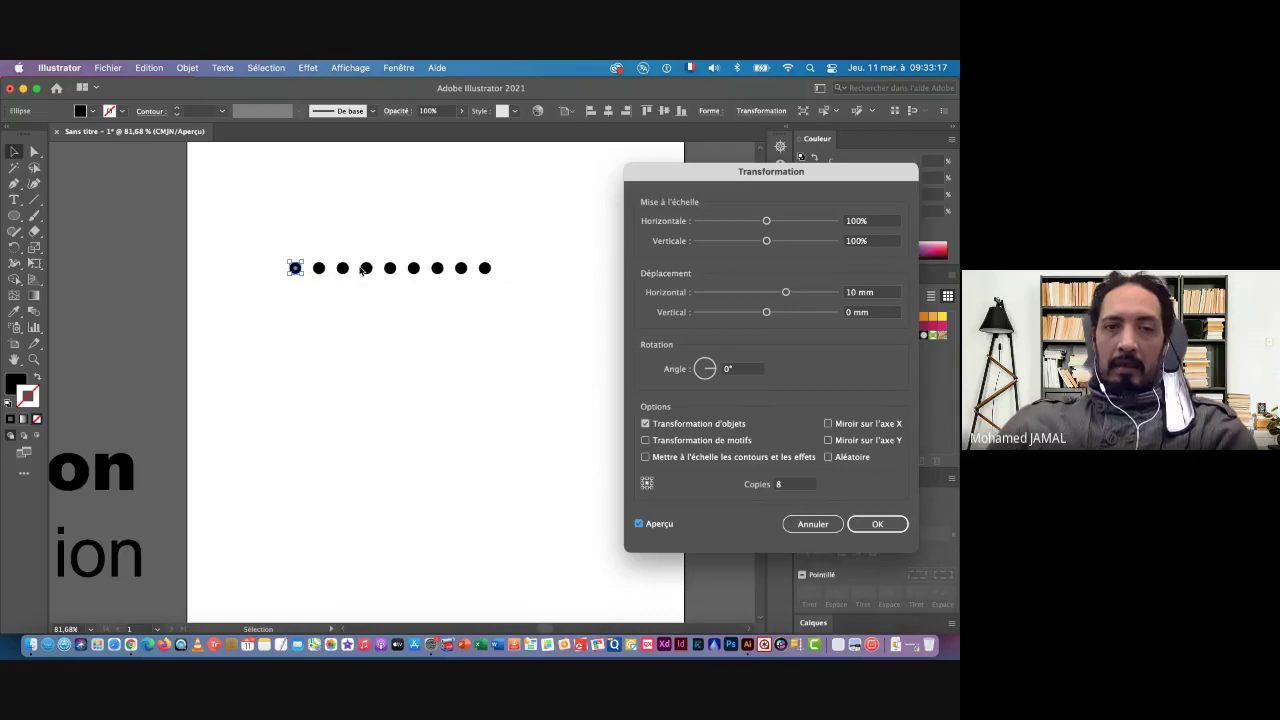
left_click(885, 292)
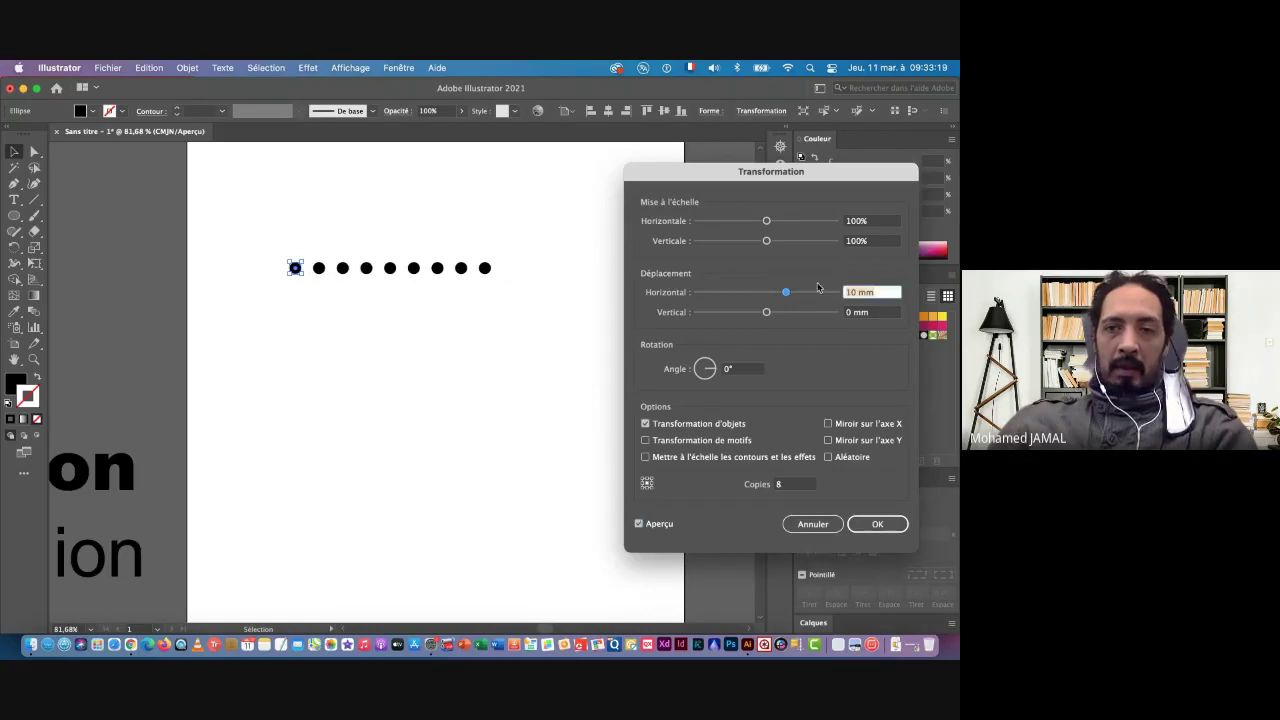
type("7")
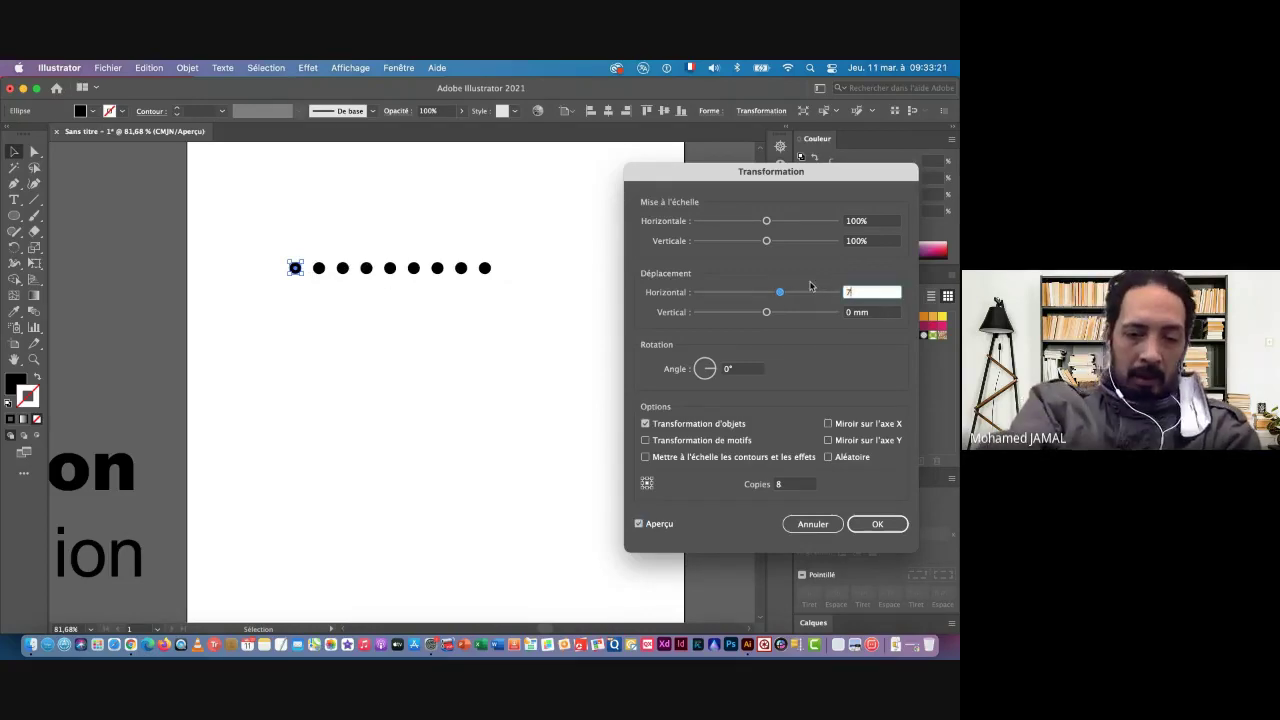
type(",5")
key("Tab")
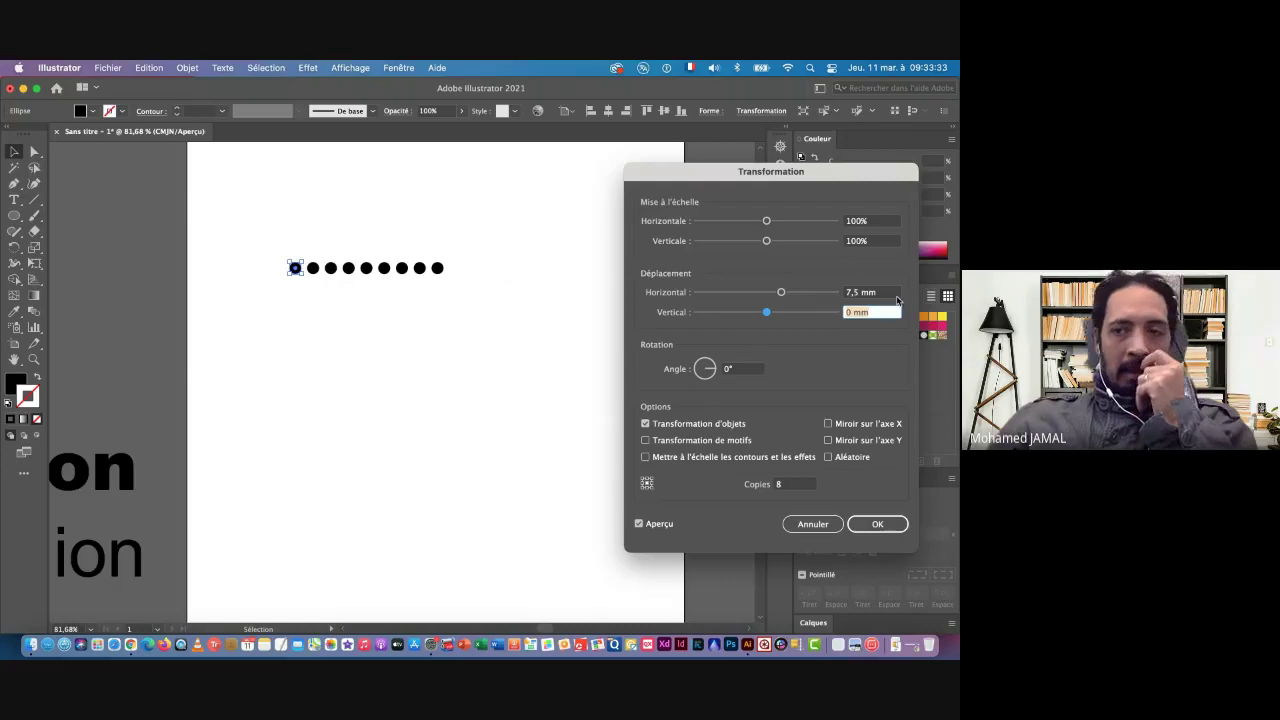
left_click(885, 292)
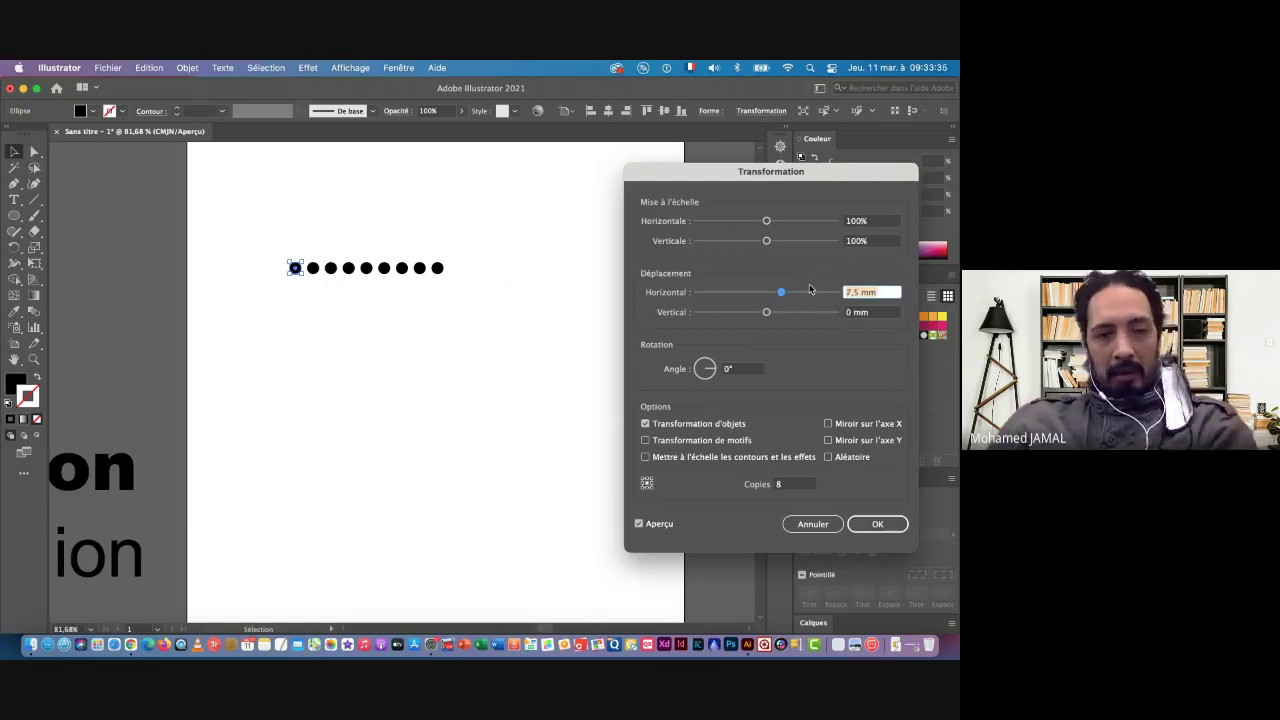
type("10")
key("Tab")
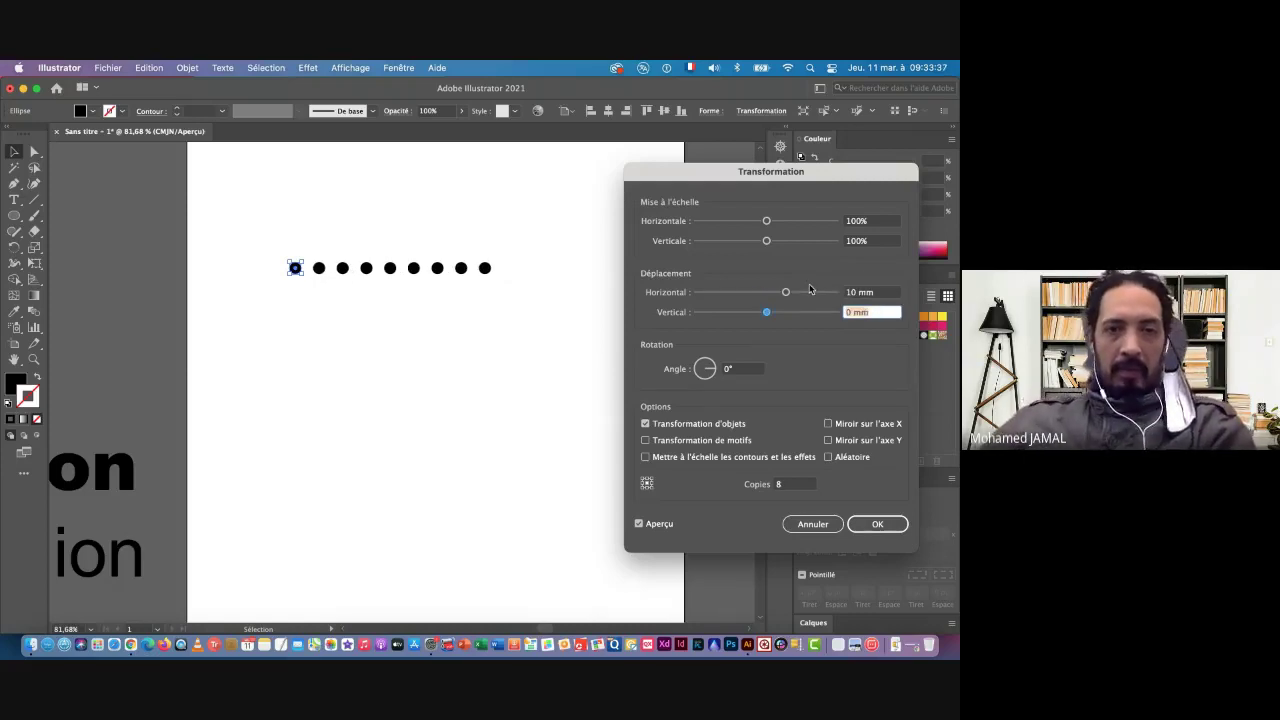
left_click_drag(776, 207, 709, 206)
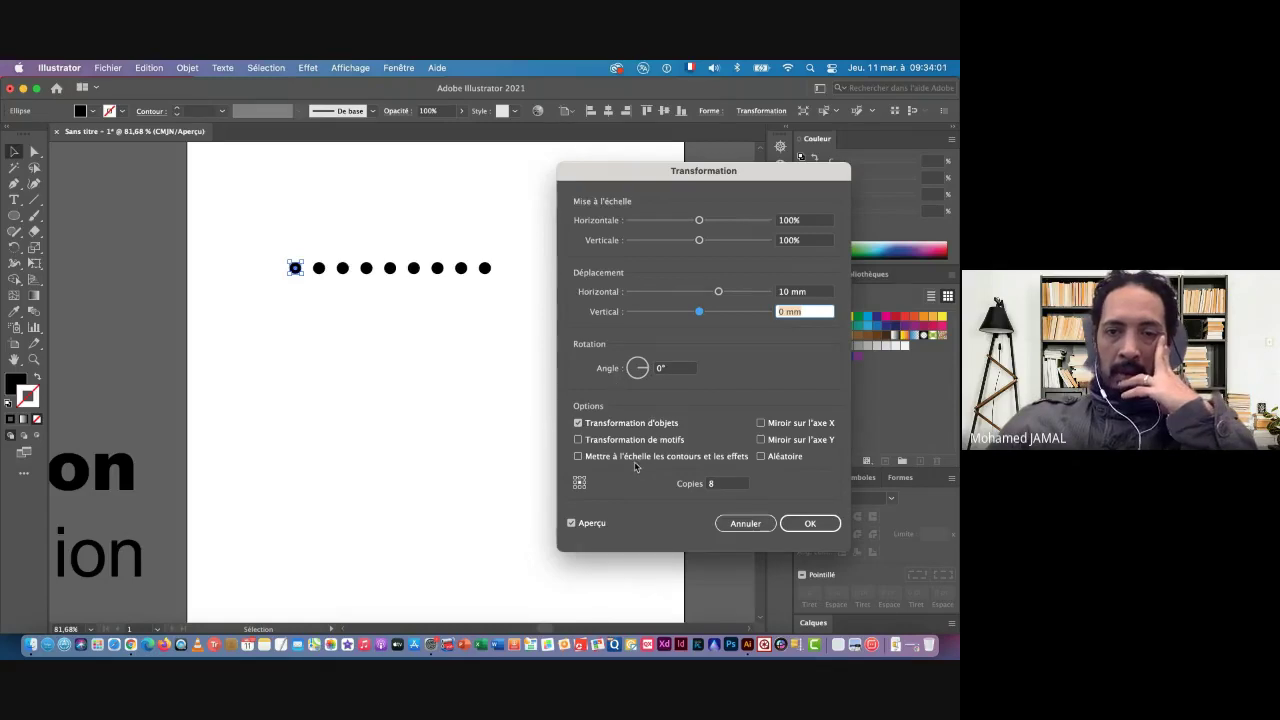
Experiment with rotation angles, reset rotation to 0°, and apply the Transform effect
left_click(676, 368)
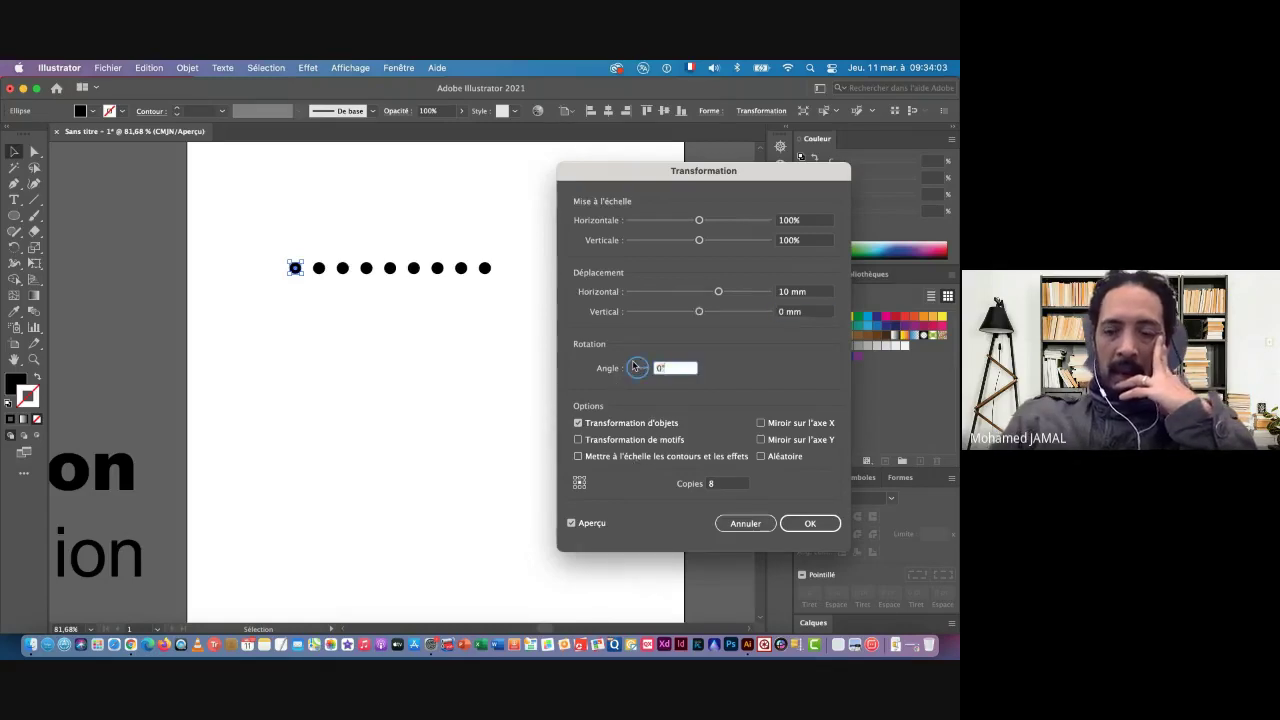
key("Up")
key("Up")
key("Up")
key("Up")
key("Up")
key("Up")
key("Up")
key("Up")
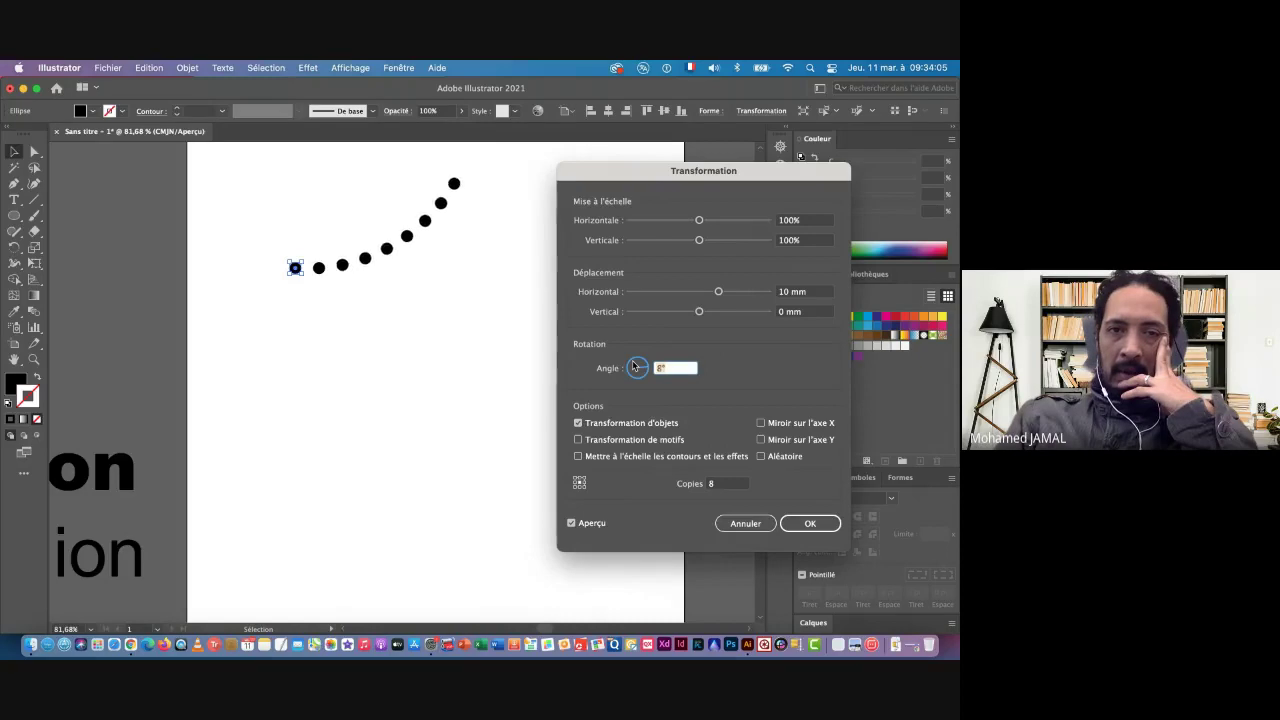
key("Up")
key("Up")
key("Up")
key("Up")
key("Up")
key("Up")
key("Up")
key("Up")
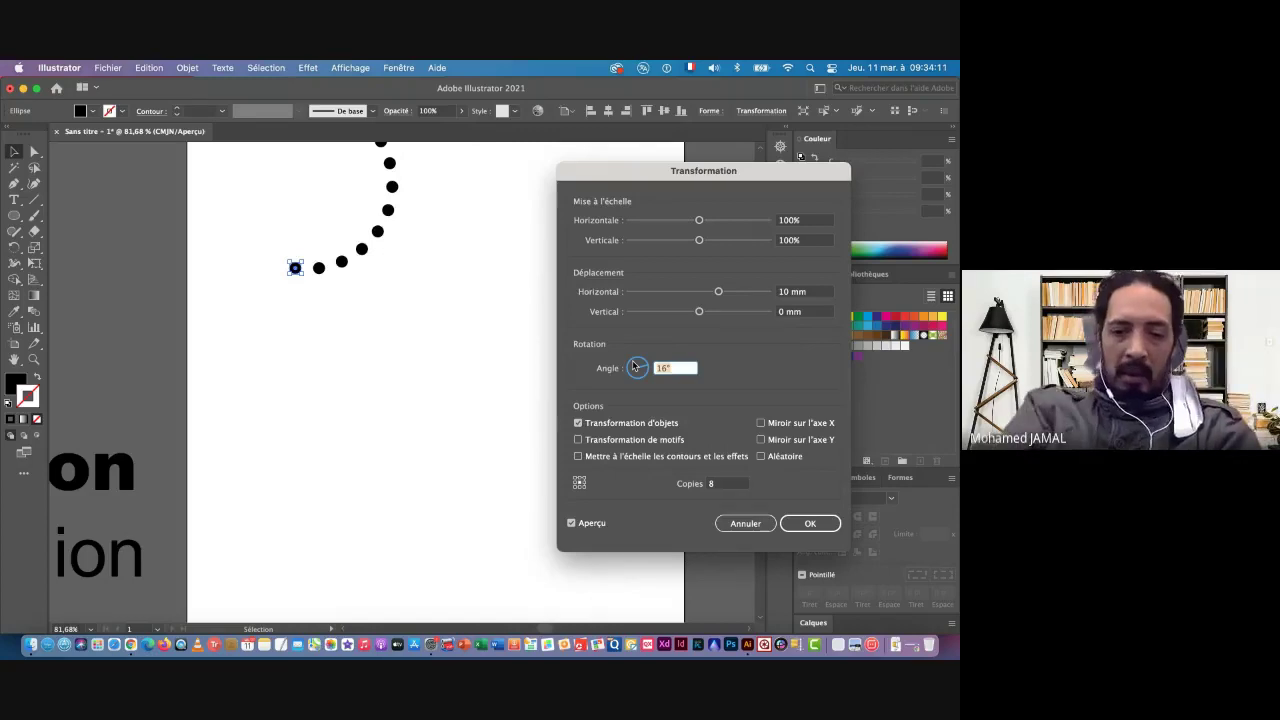
type("245")
key("Tab")
type("360")
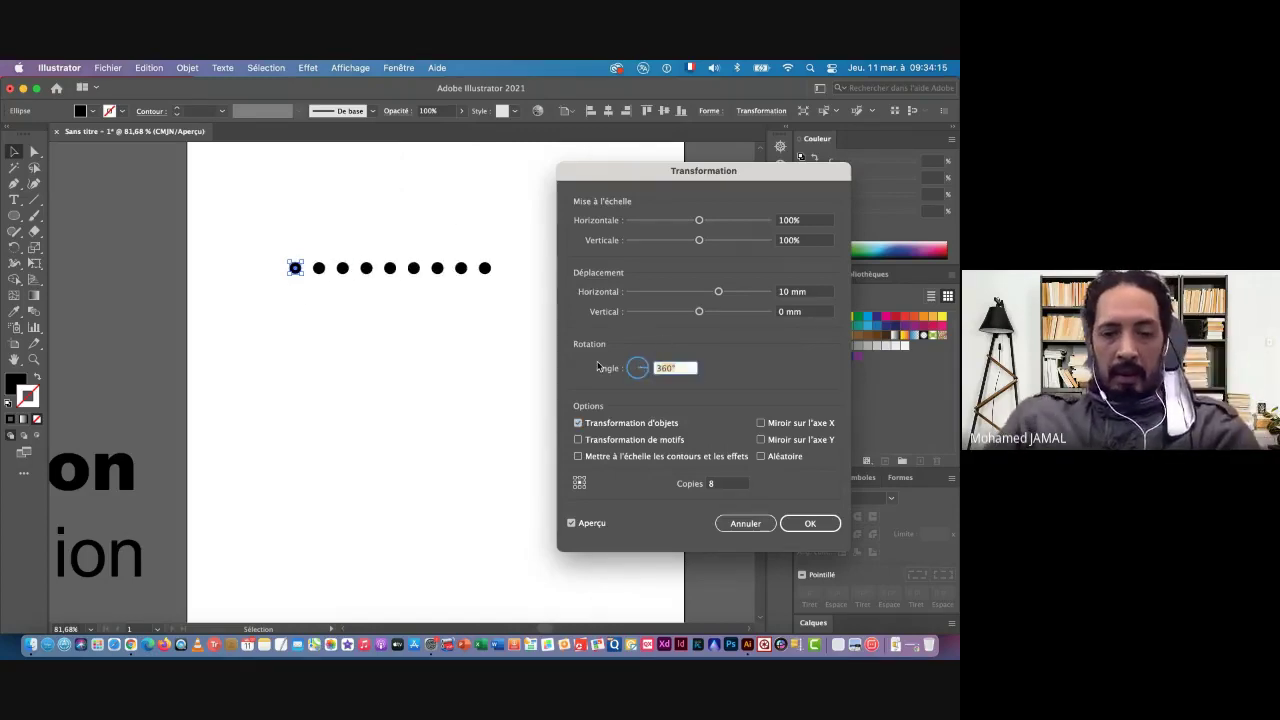
type("0")
left_click(597, 364)
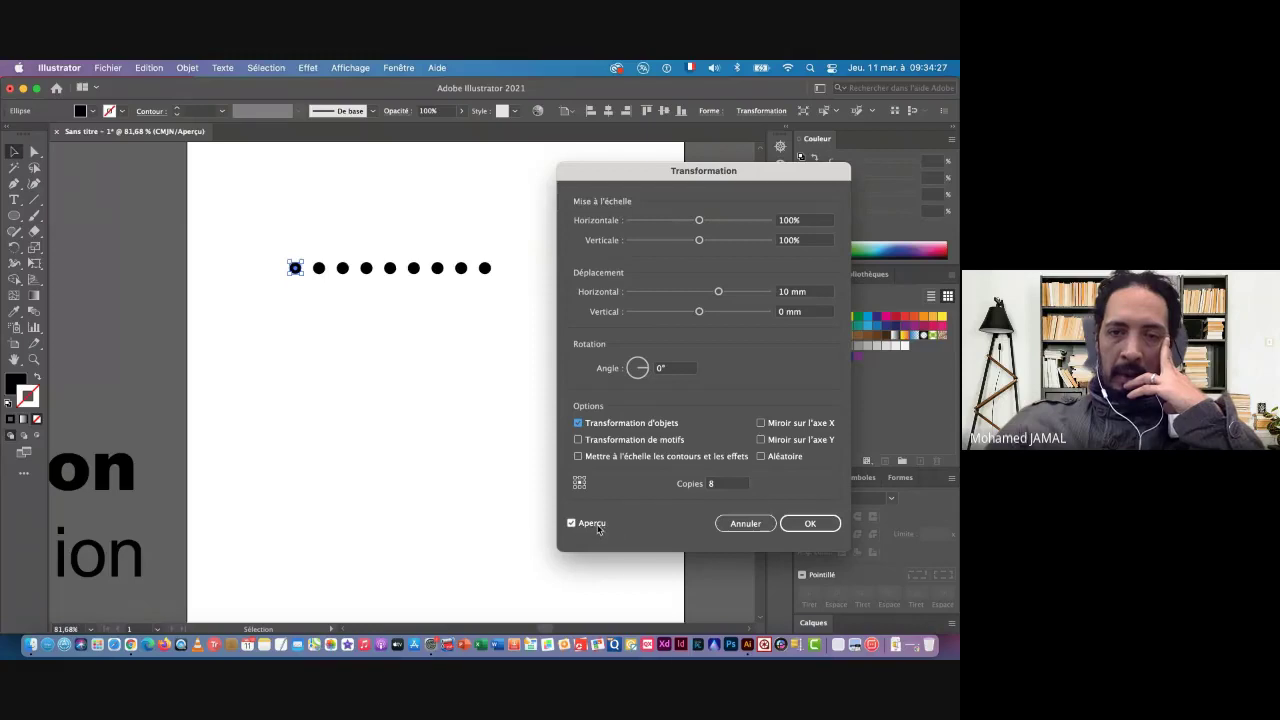
left_click(818, 524)
left_click(810, 523)
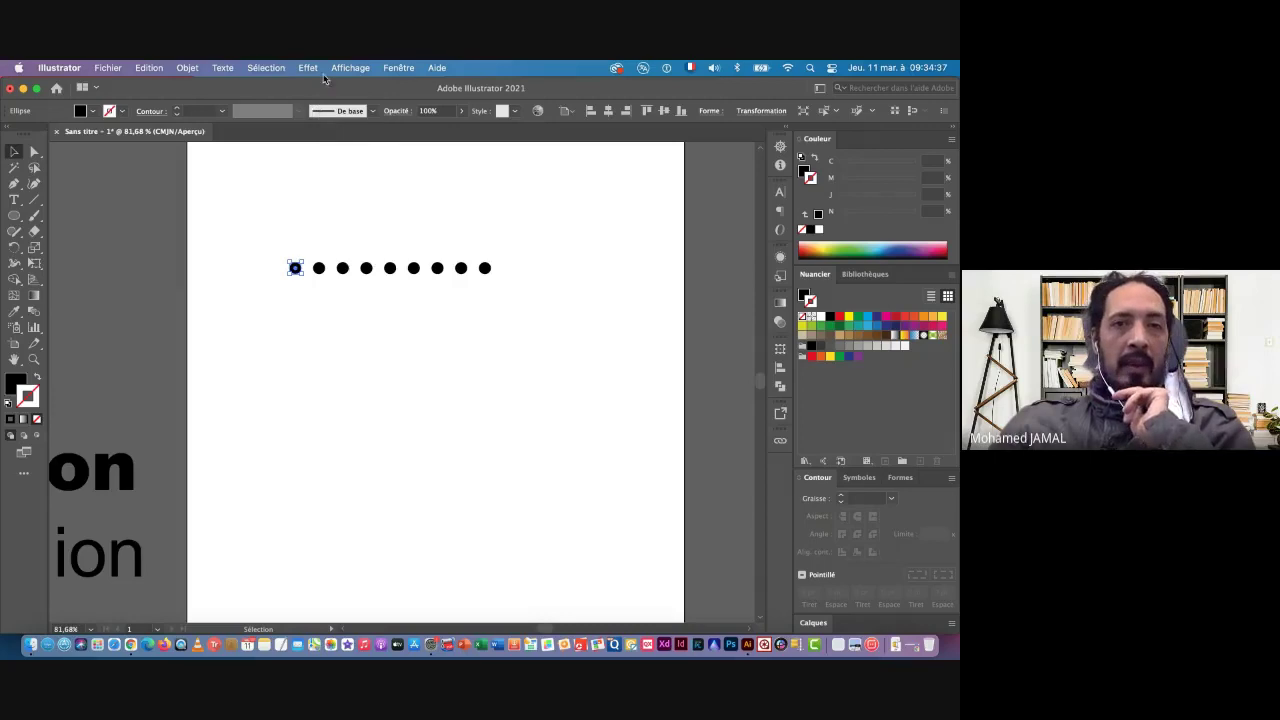
Add a second Transformation effect to the dot via 'Appliquer un nouvel effet'
left_click(305, 68)
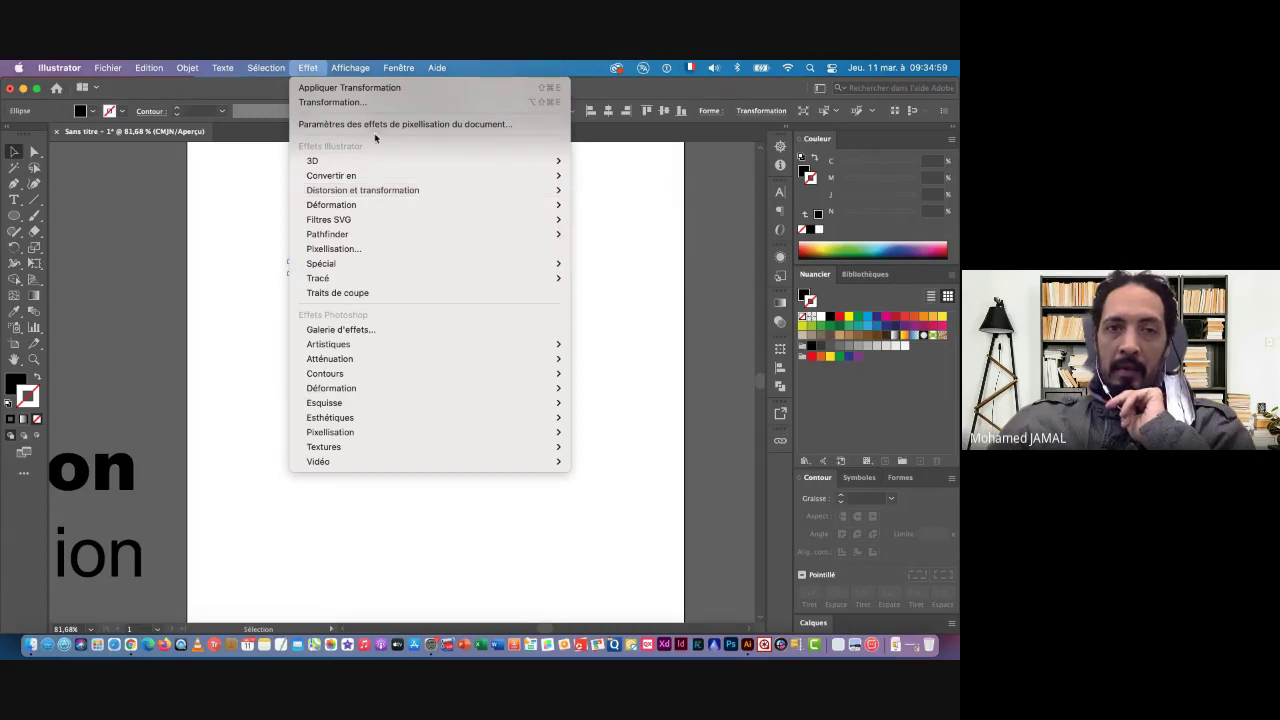
left_click(341, 104)
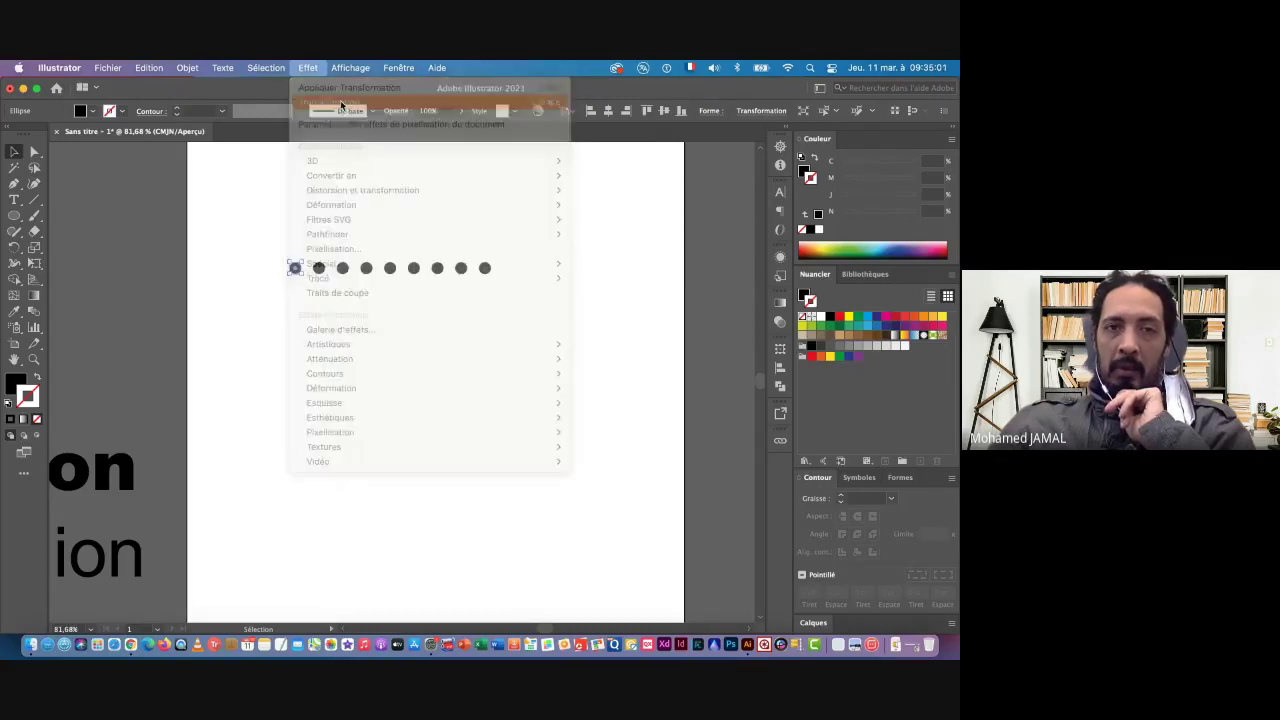
left_click_drag(488, 322, 716, 316)
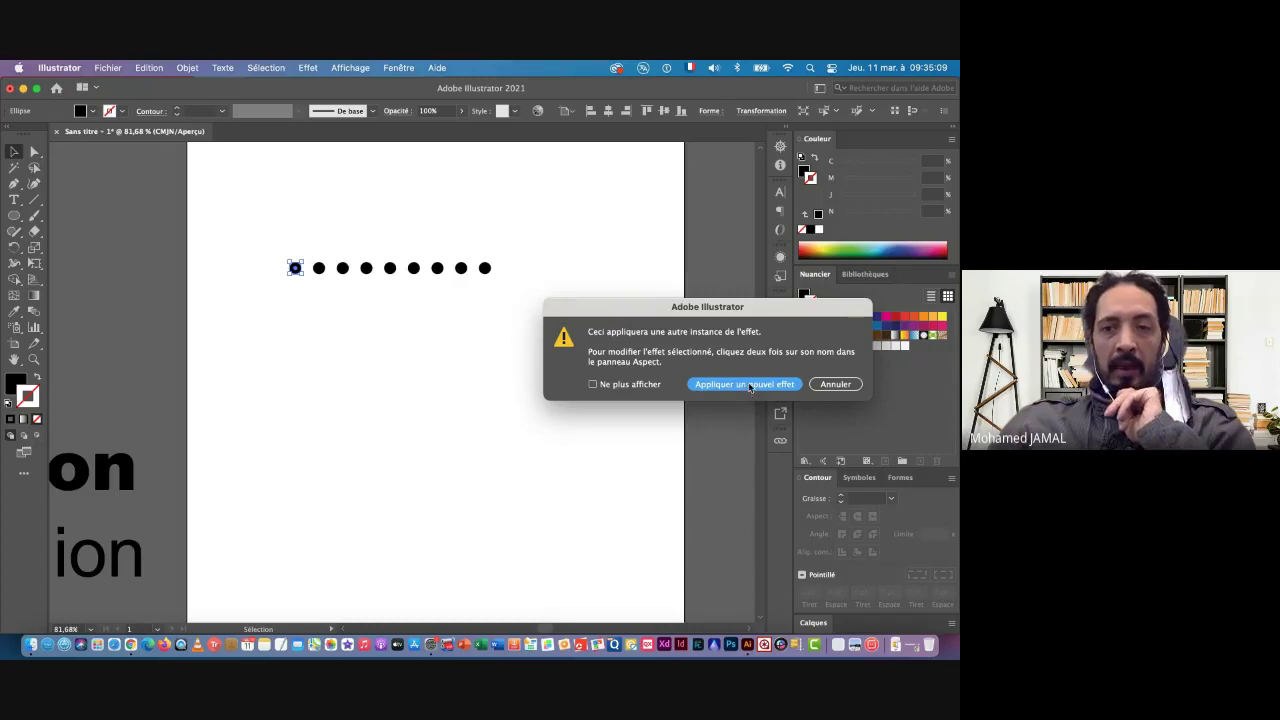
left_click(750, 387)
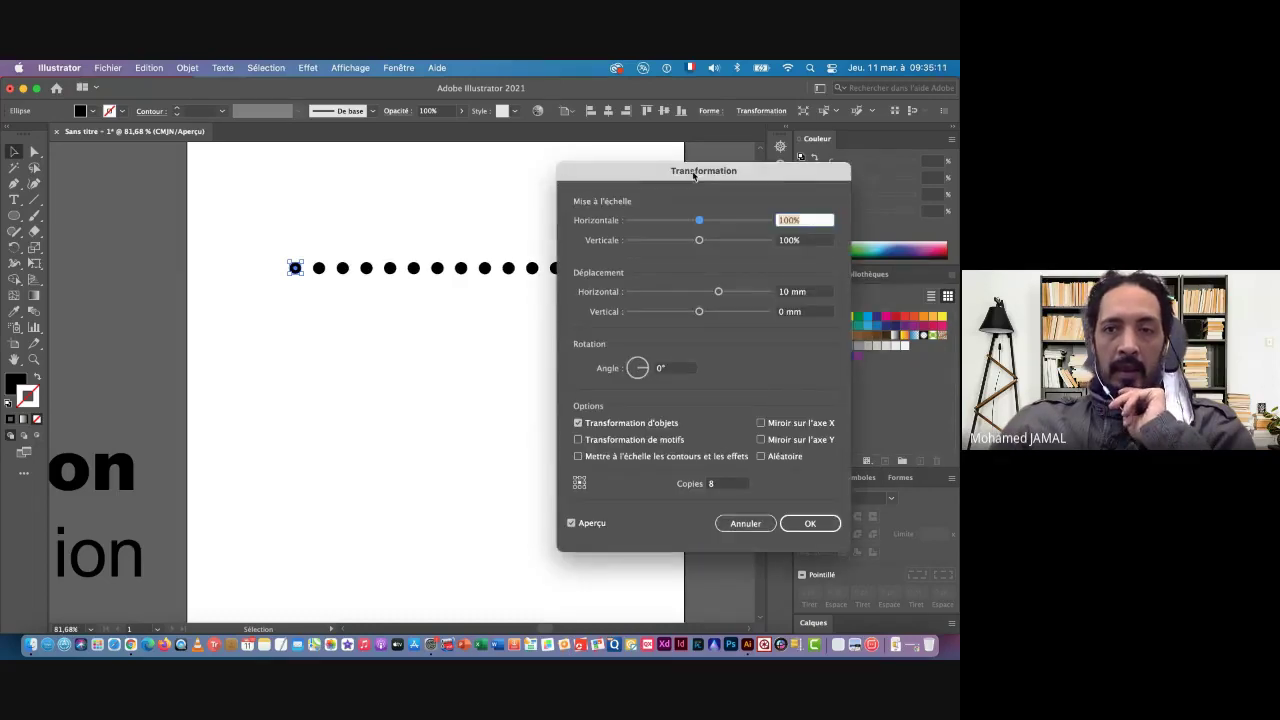
Set the second Transformation to 0 mm horizontal and 10 mm vertical, forming a 9×9 grid
left_click_drag(694, 176, 762, 140)
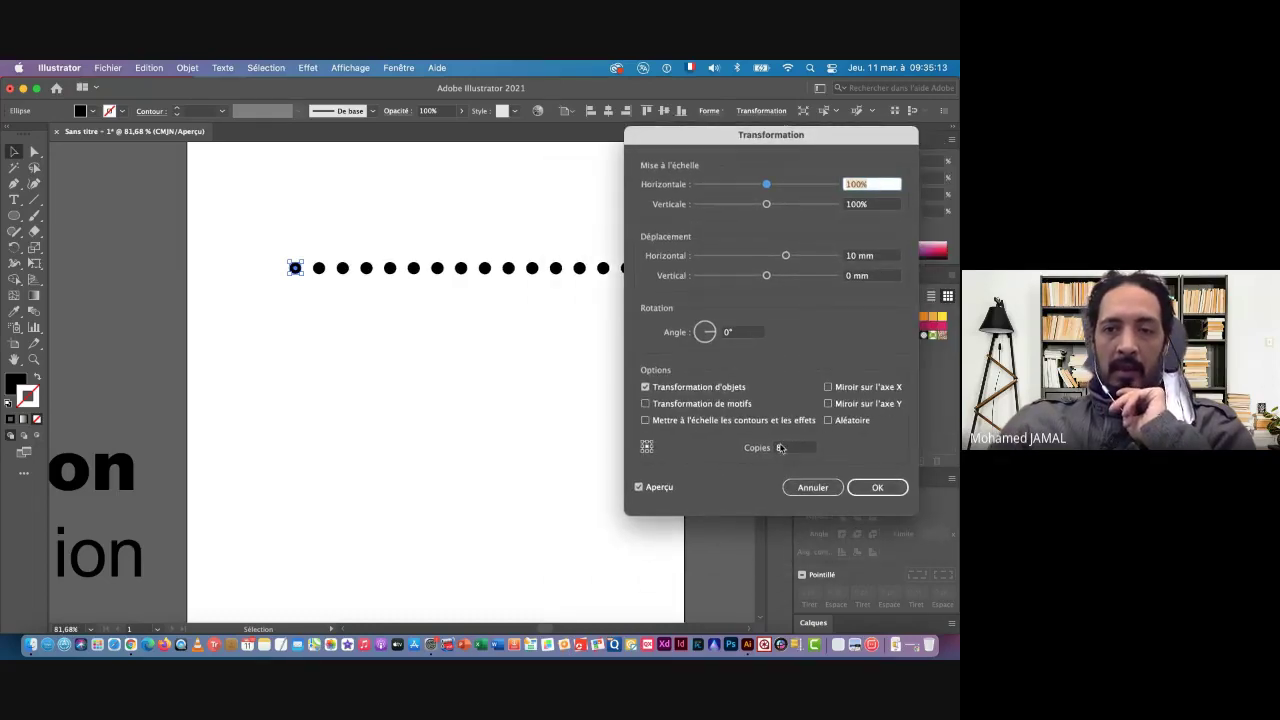
left_click(853, 257)
type("0")
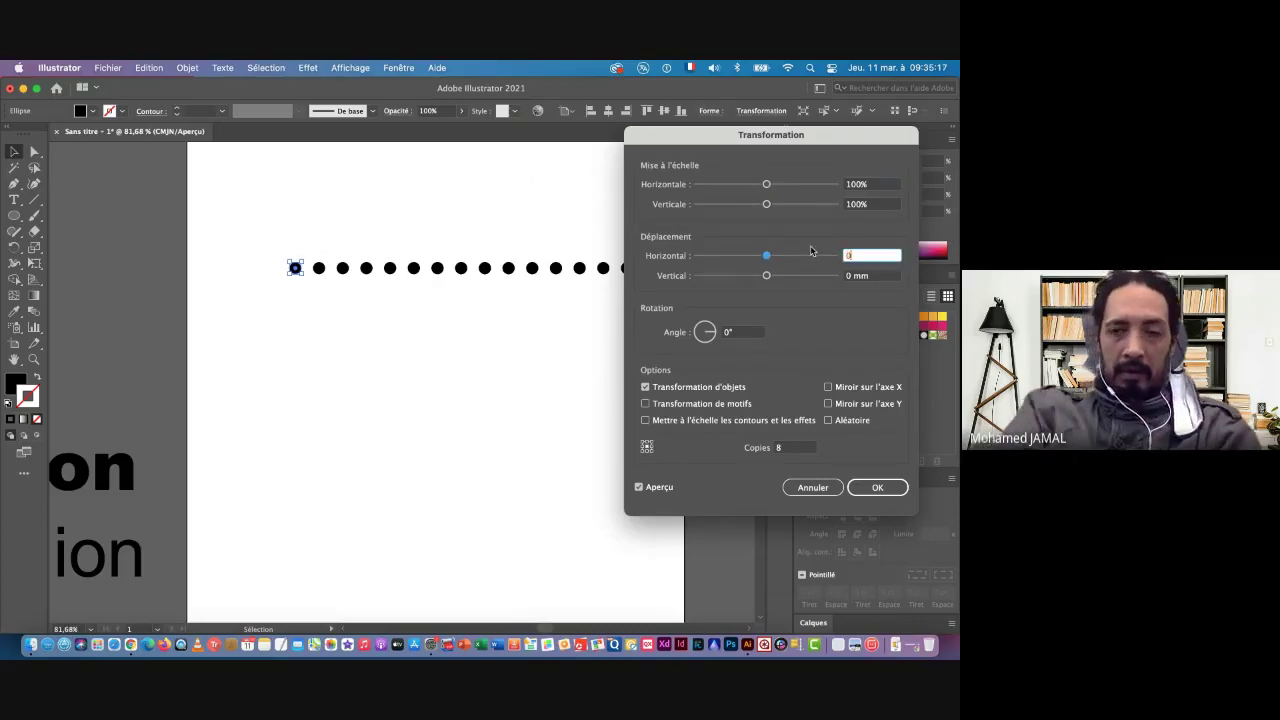
key("Tab")
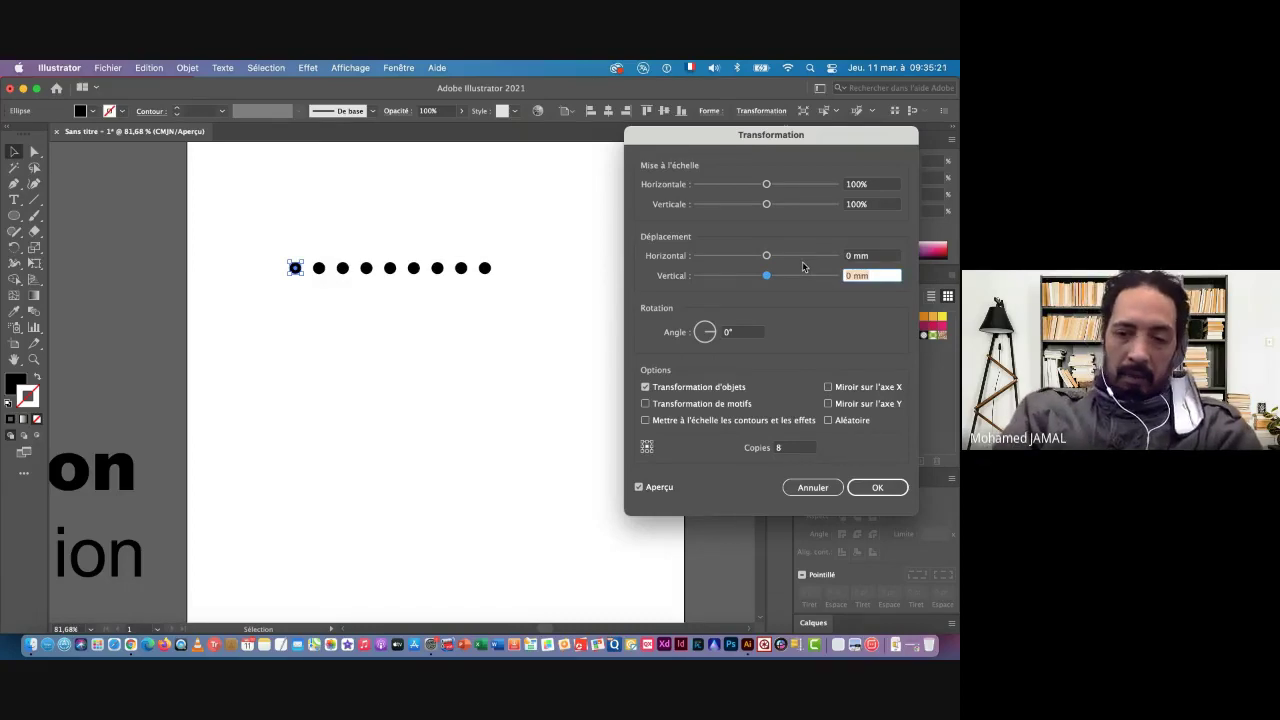
type("10")
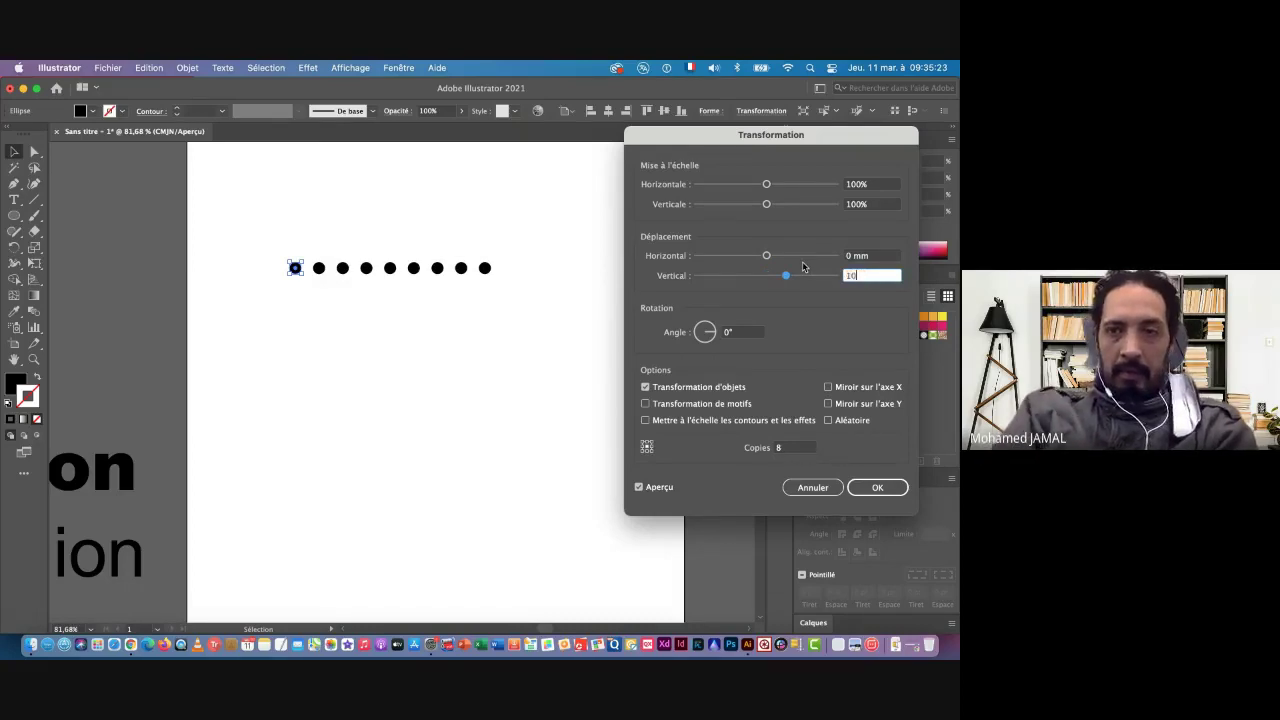
key("Tab")
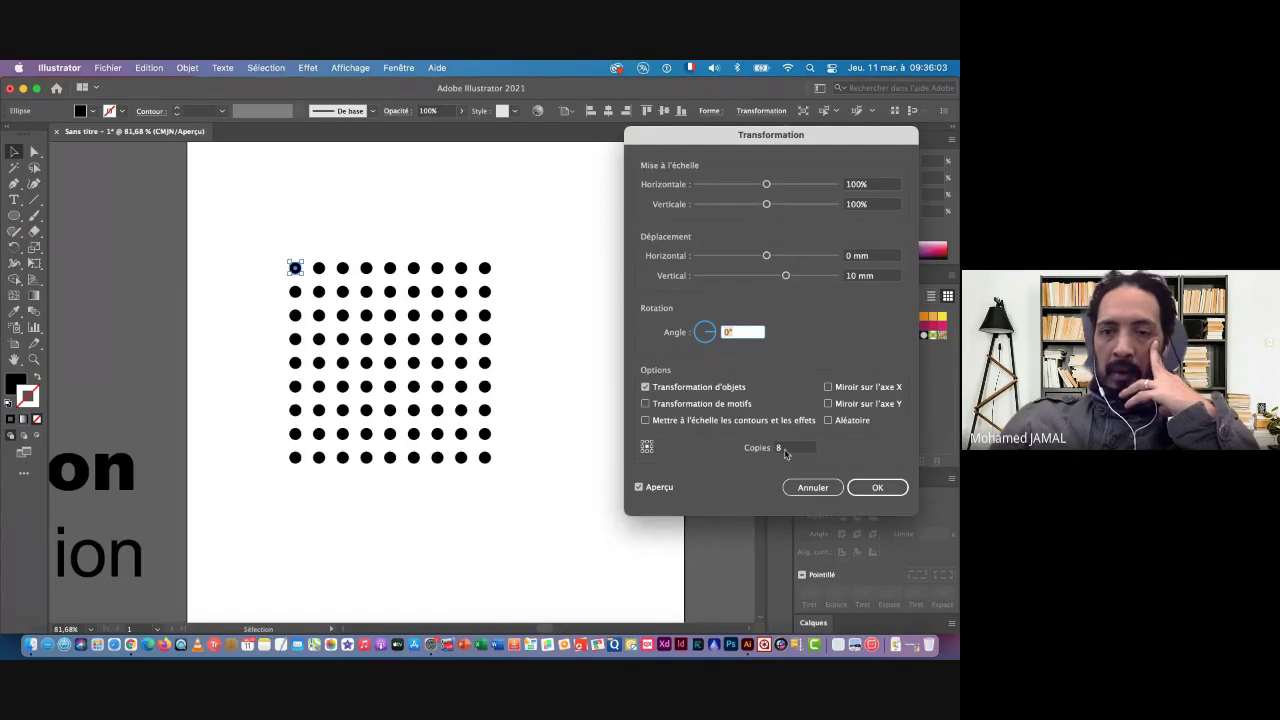
left_click(877, 487)
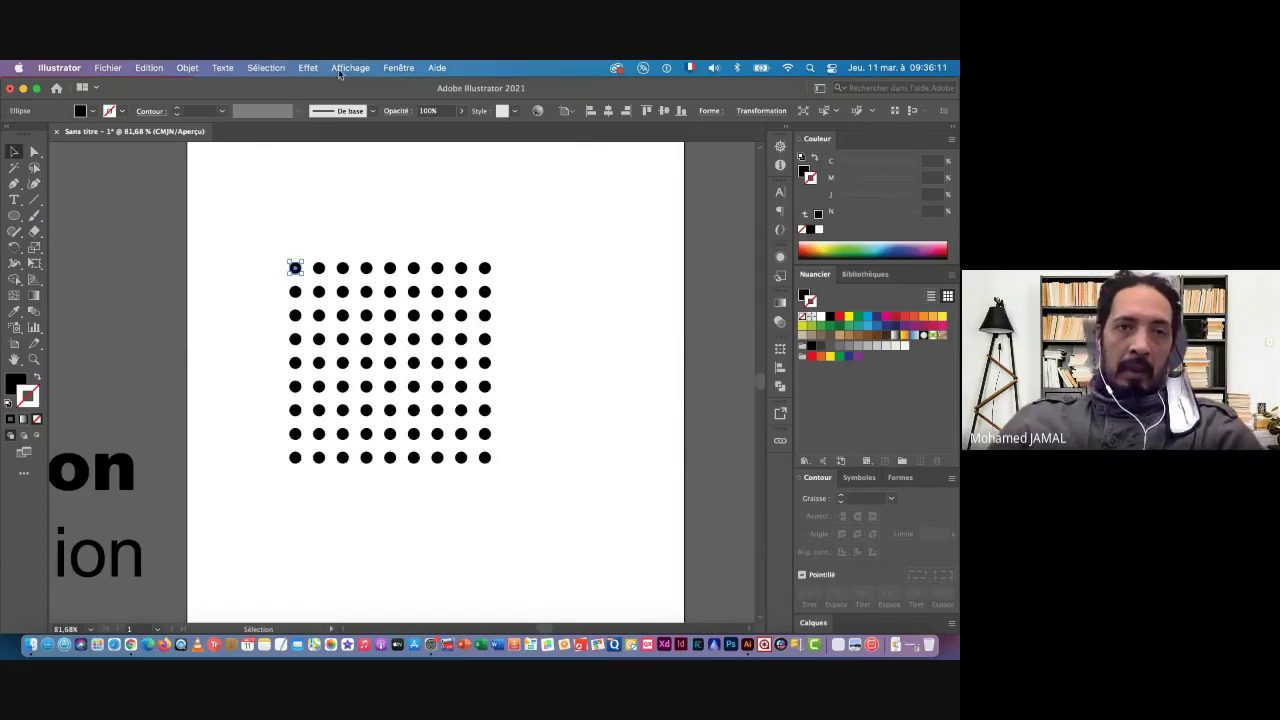
left_click(345, 68)
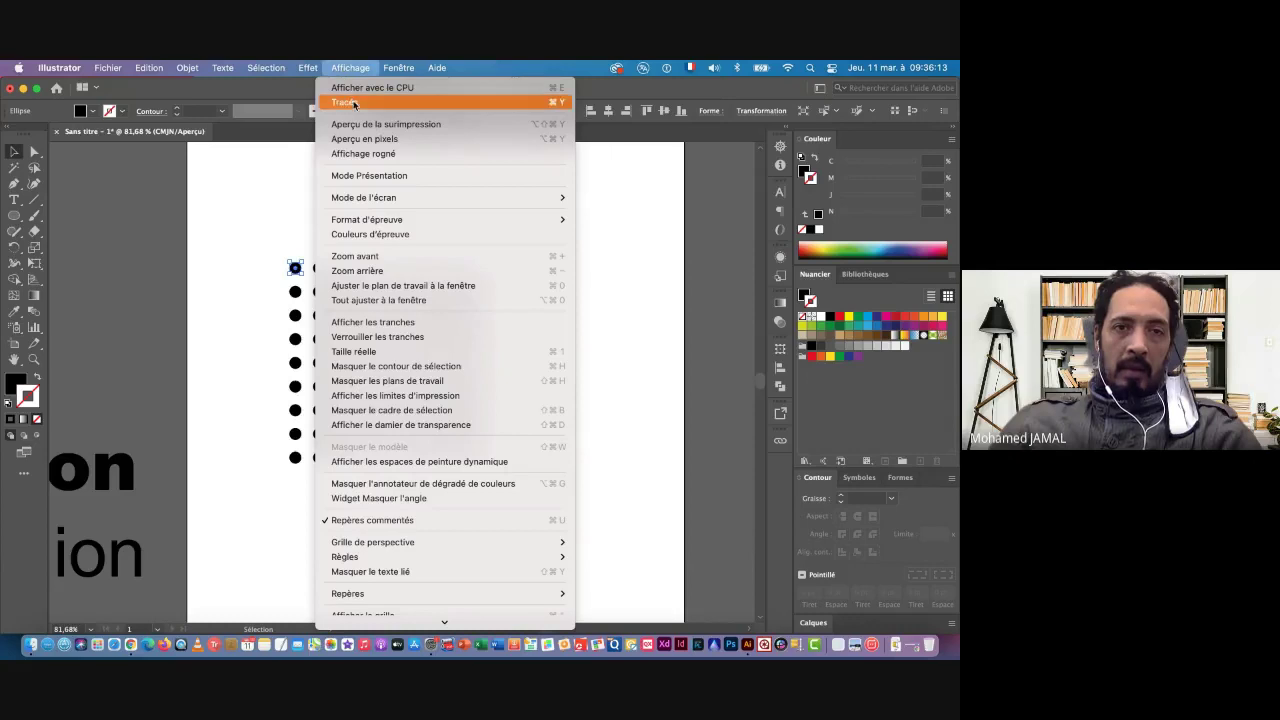
left_click(360, 103)
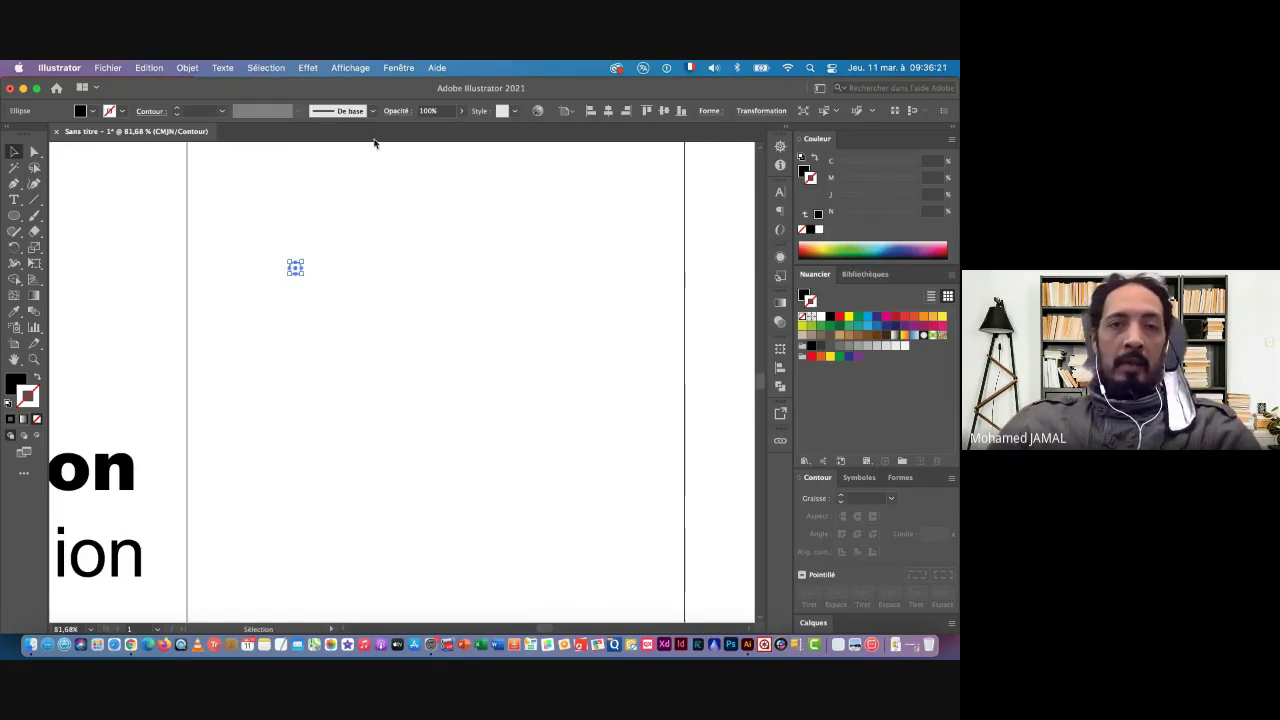
left_click(348, 68)
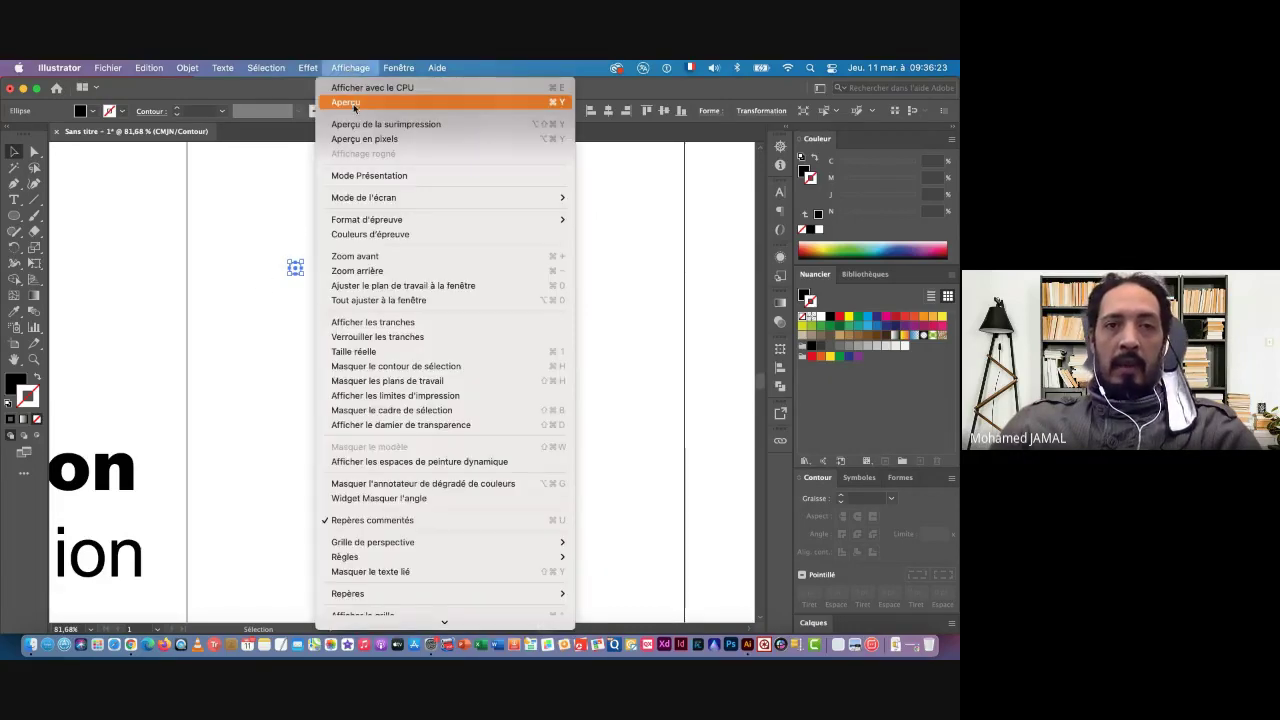
left_click(353, 105)
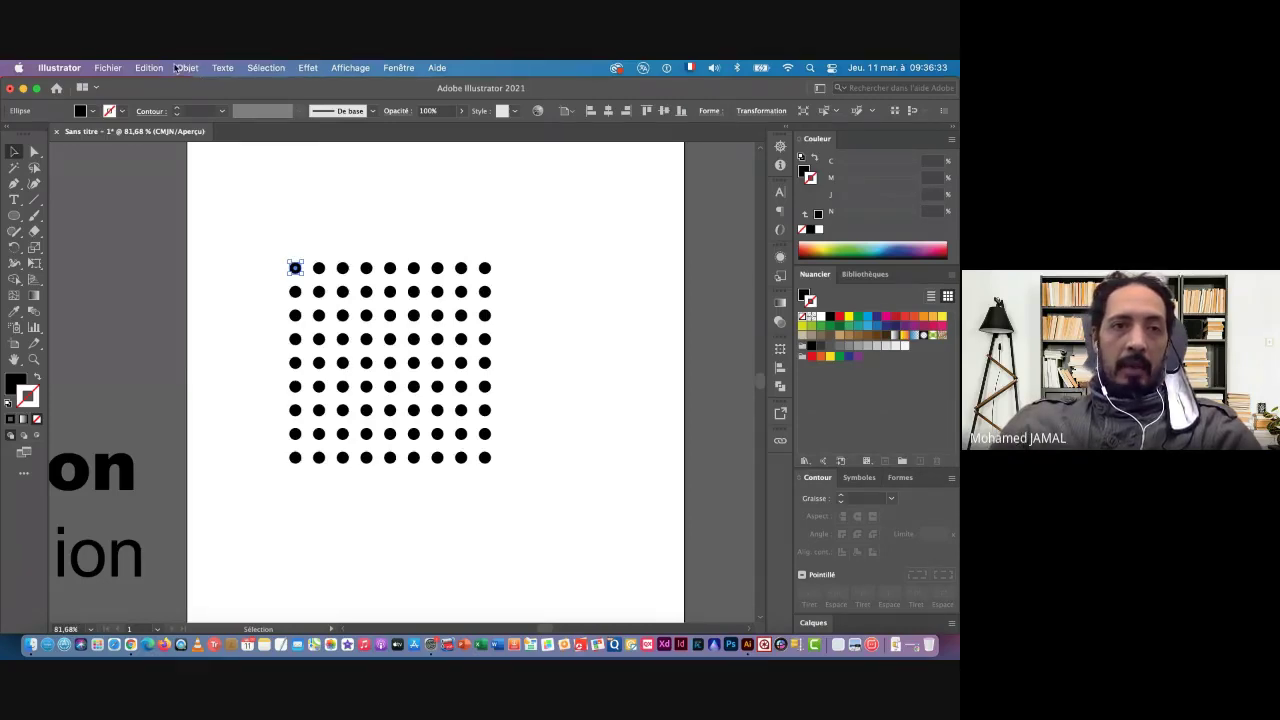
Show the Aspect panel and enlarge it to list both Transformation effects
left_click(187, 68)
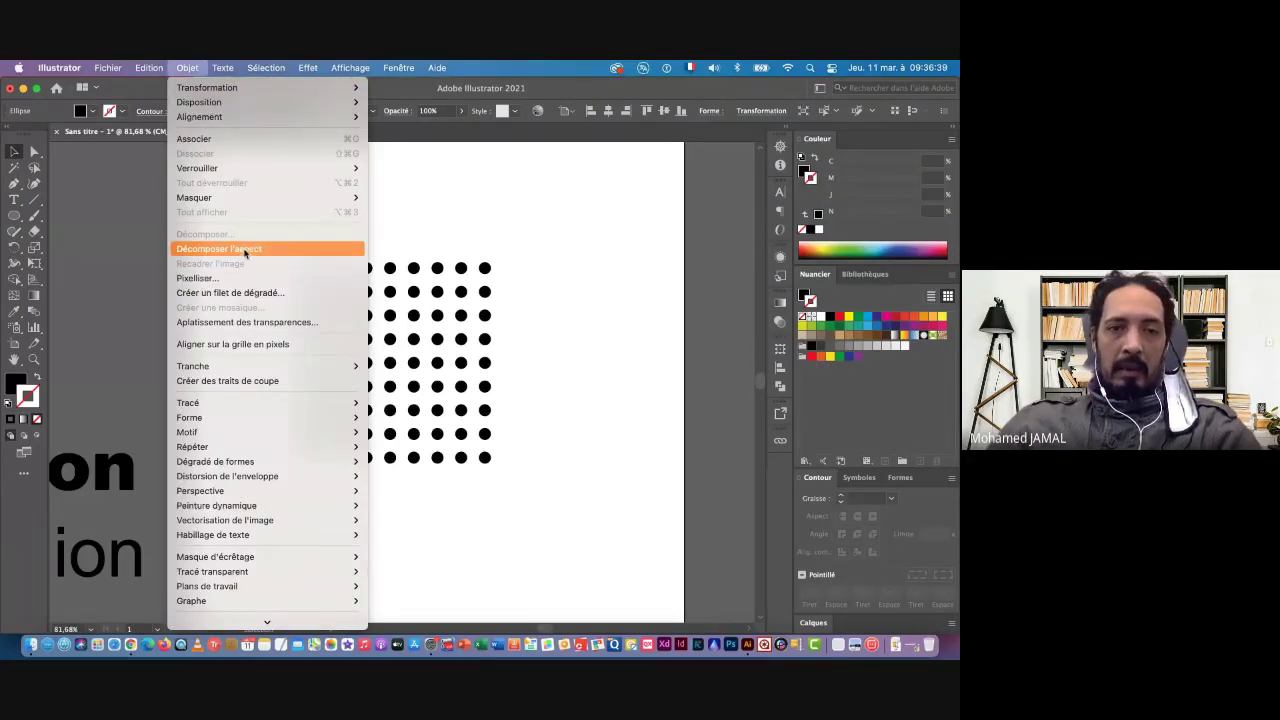
left_click(556, 272)
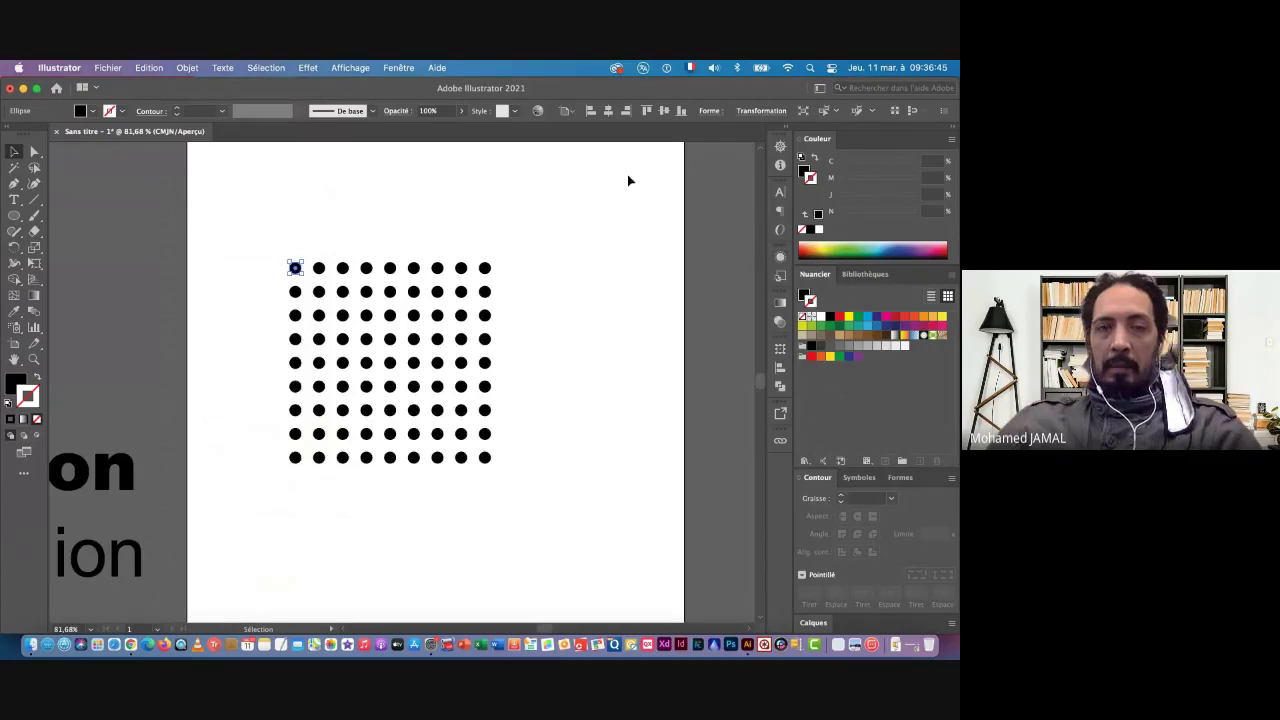
left_click(396, 68)
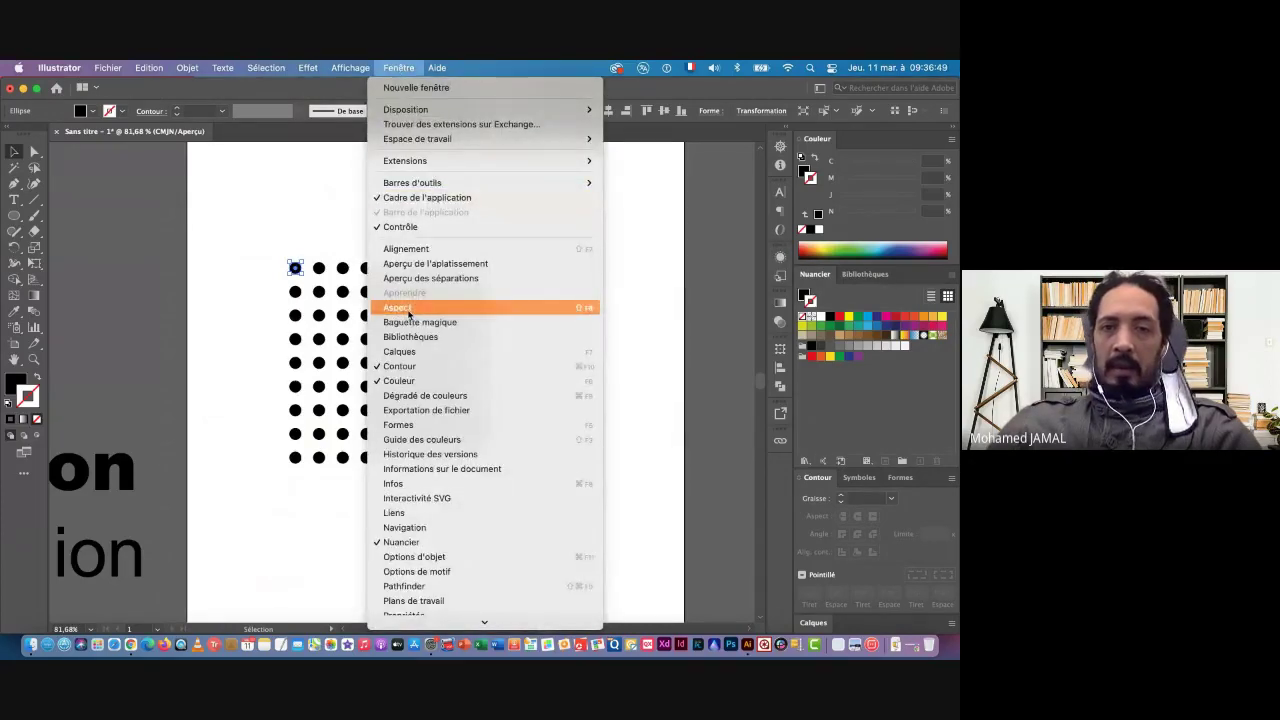
left_click(408, 313)
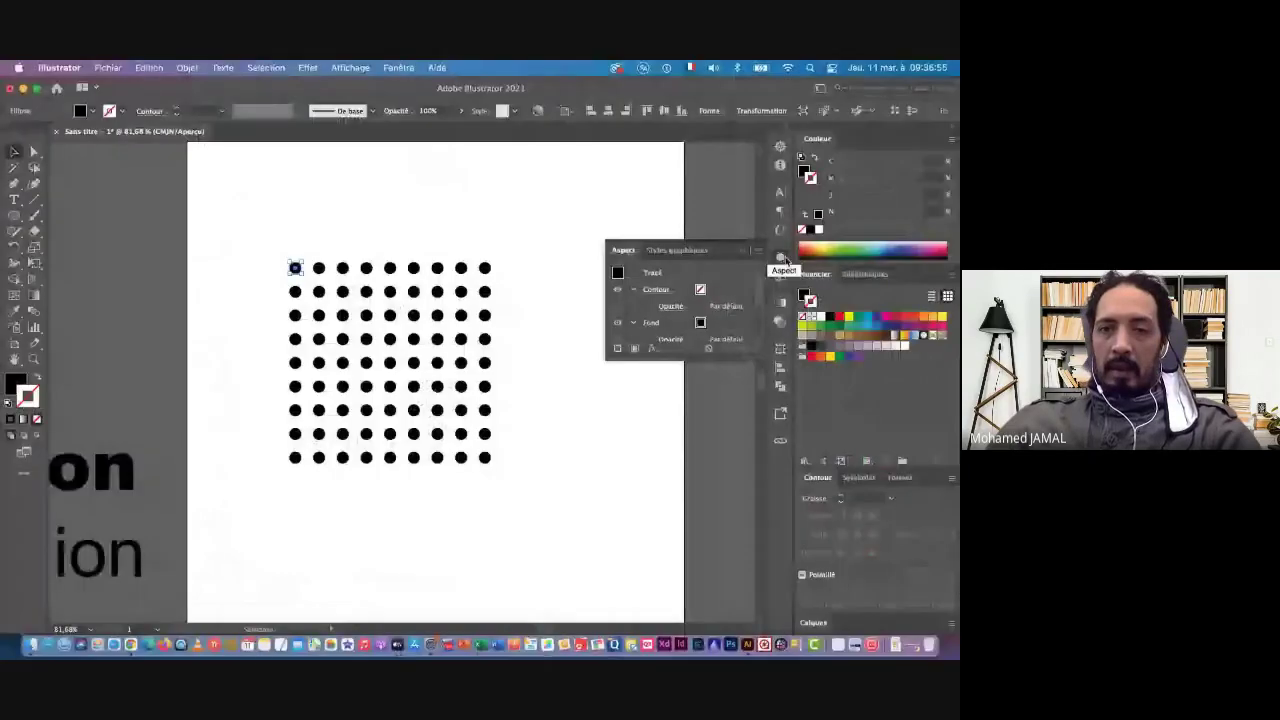
left_click_drag(693, 345, 693, 445)
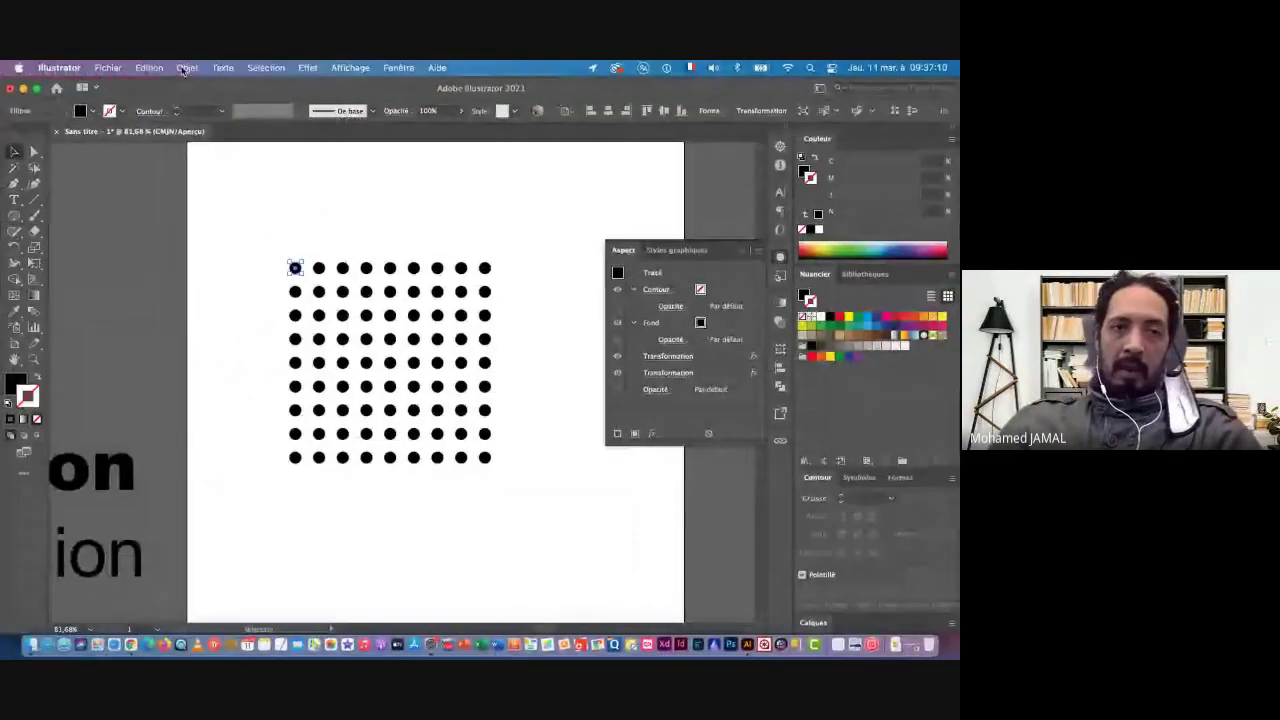
left_click(185, 68)
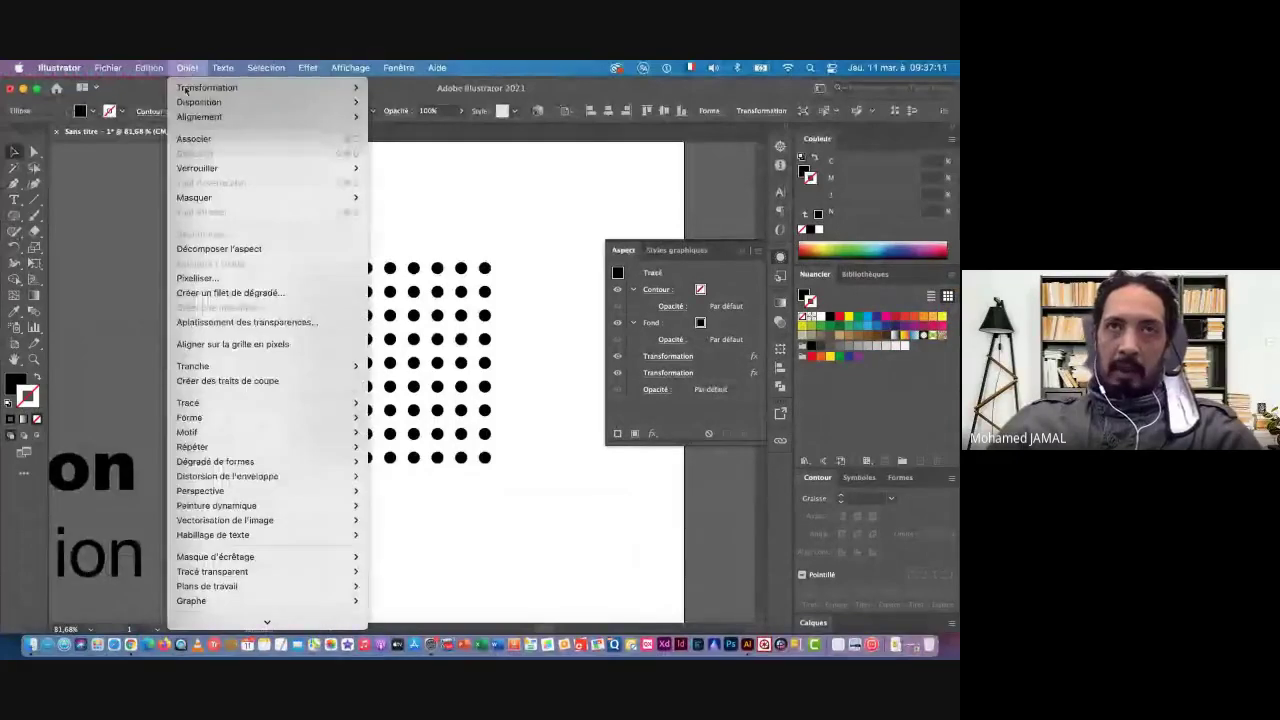
Expand the grid's appearance into real circles and ungroup them
left_click(230, 251)
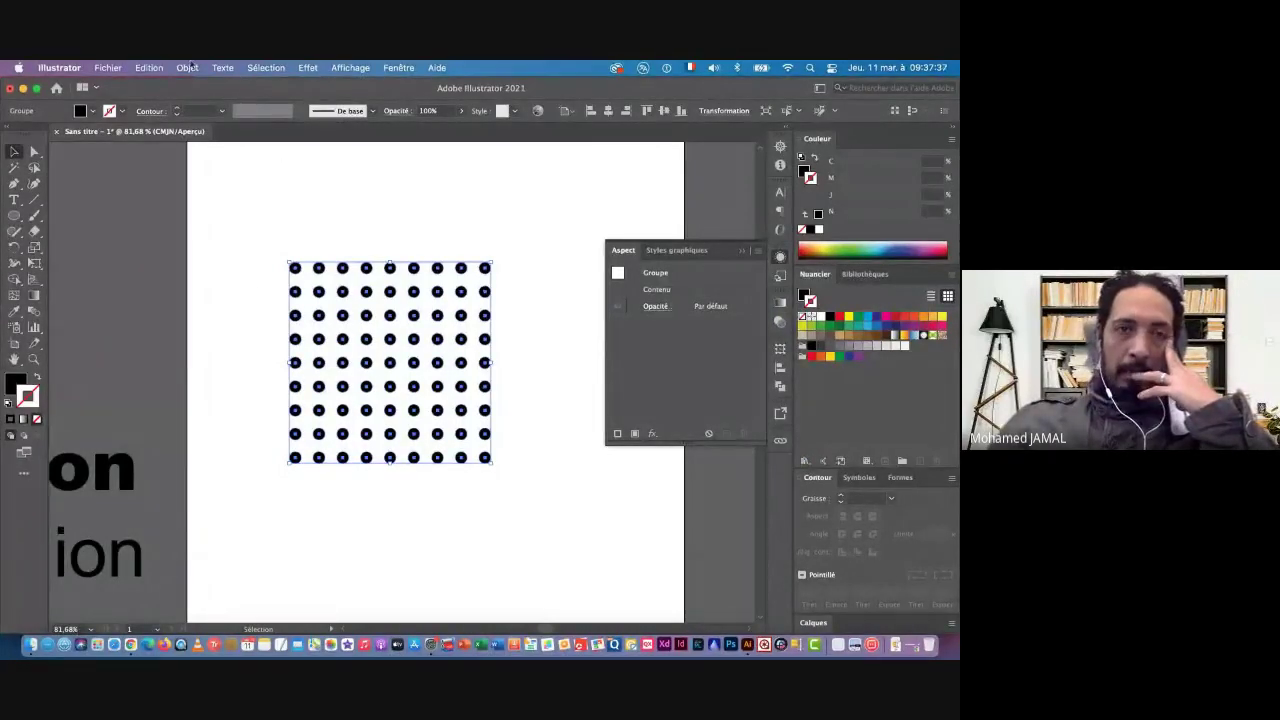
left_click(186, 68)
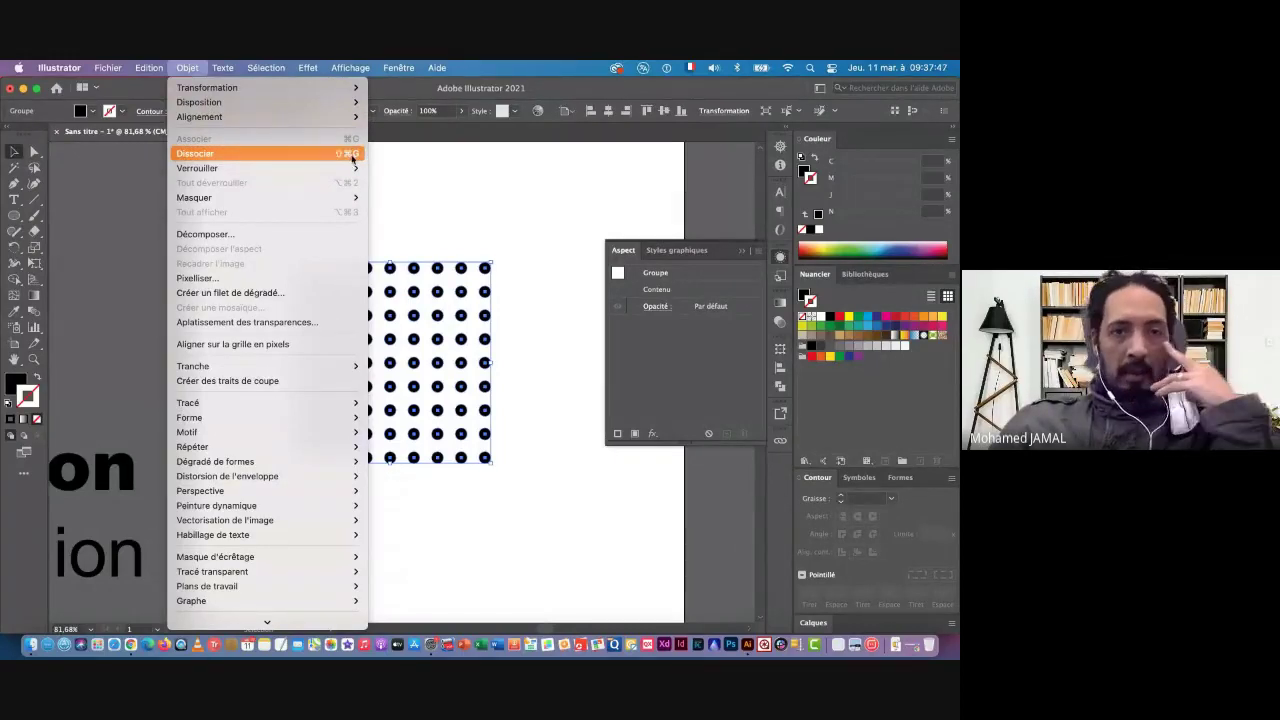
left_click(205, 153)
Select all nine rows of the dot grid and ungroup them into separate circles
left_click(312, 226)
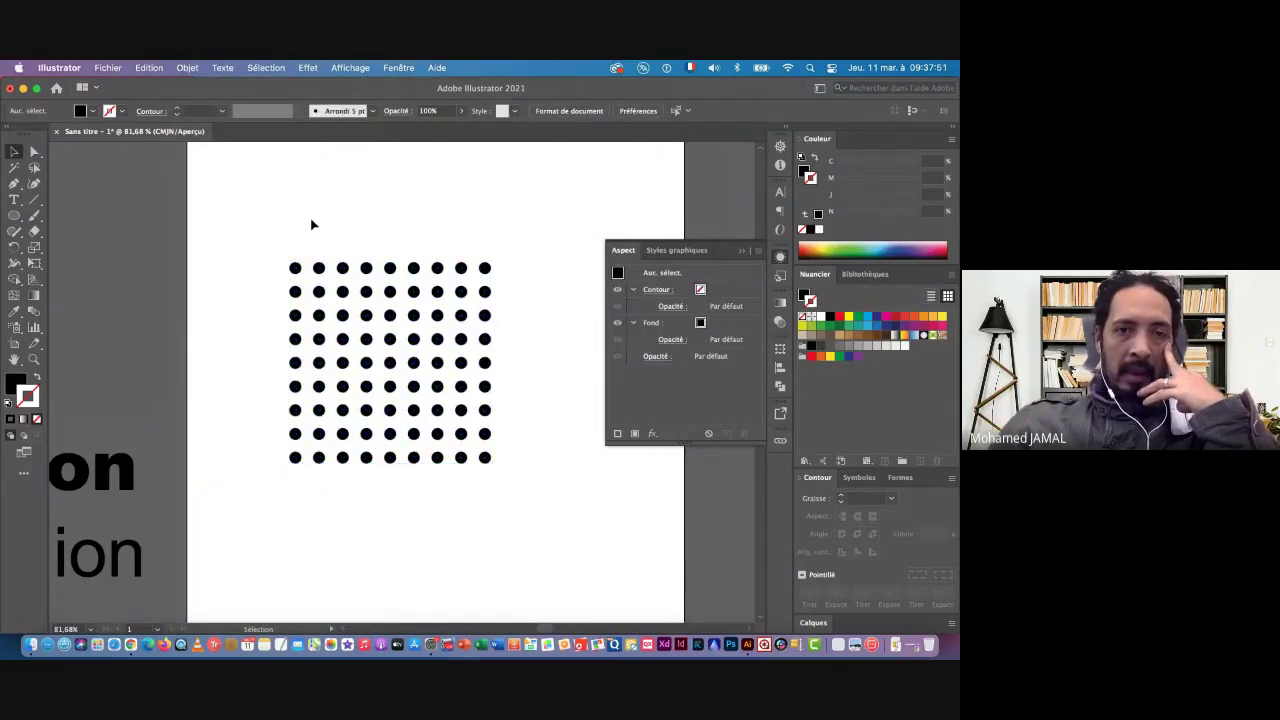
left_click(295, 268)
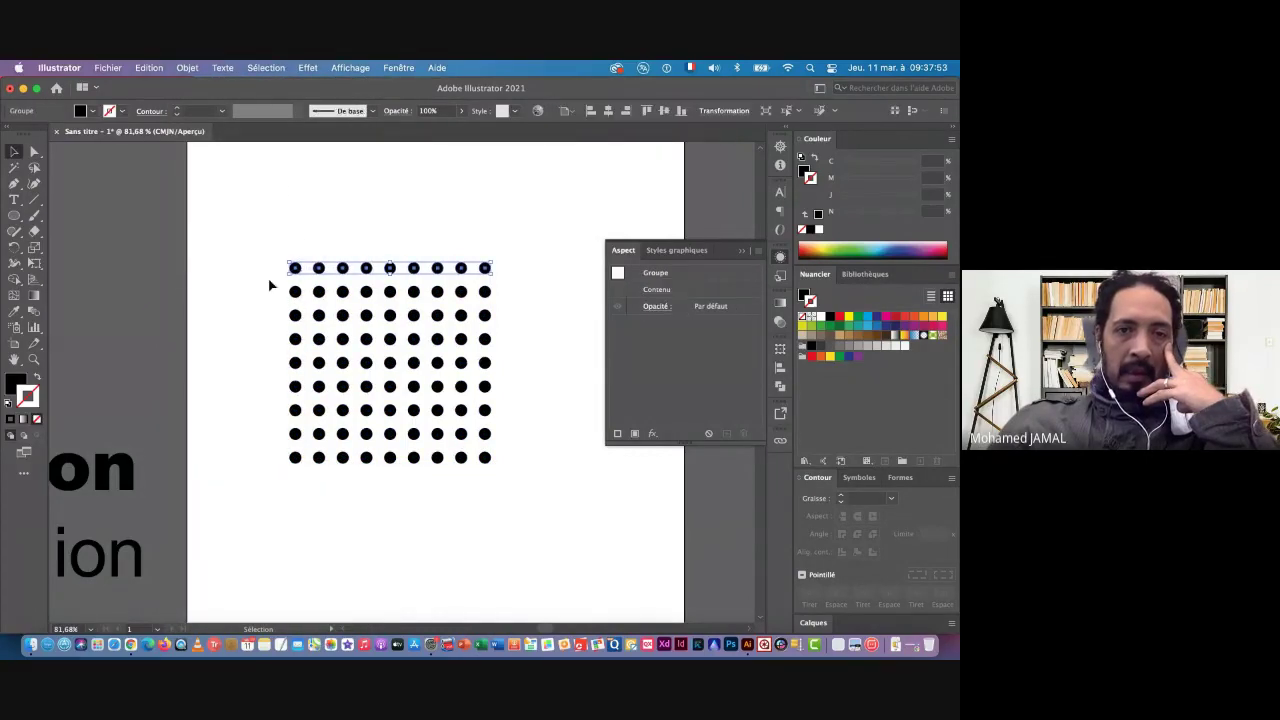
left_click(292, 291)
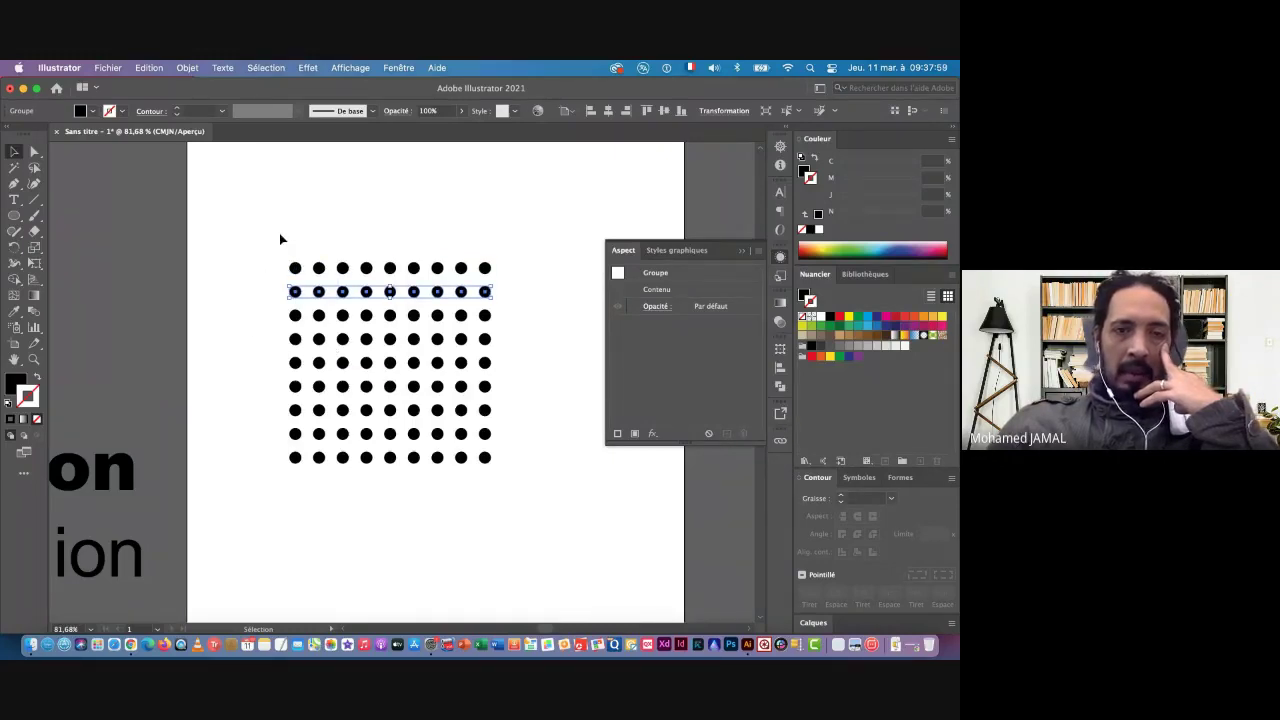
left_click_drag(281, 237, 302, 494)
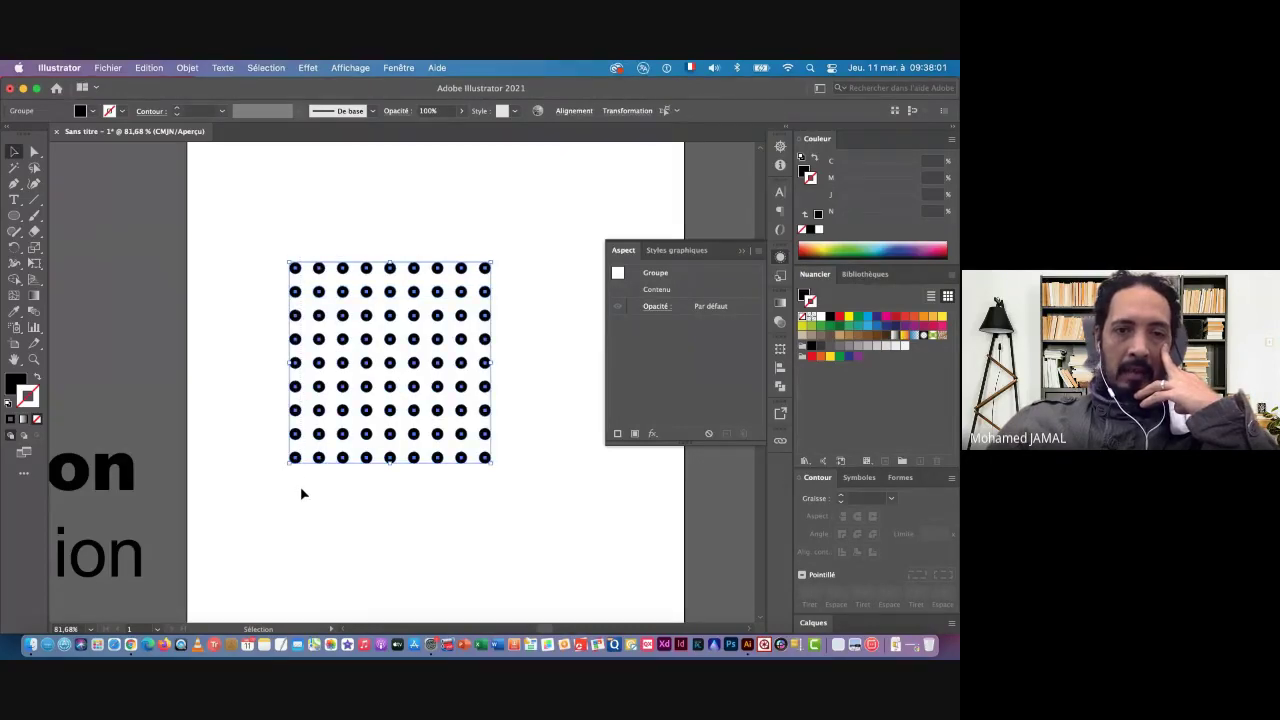
left_click(188, 68)
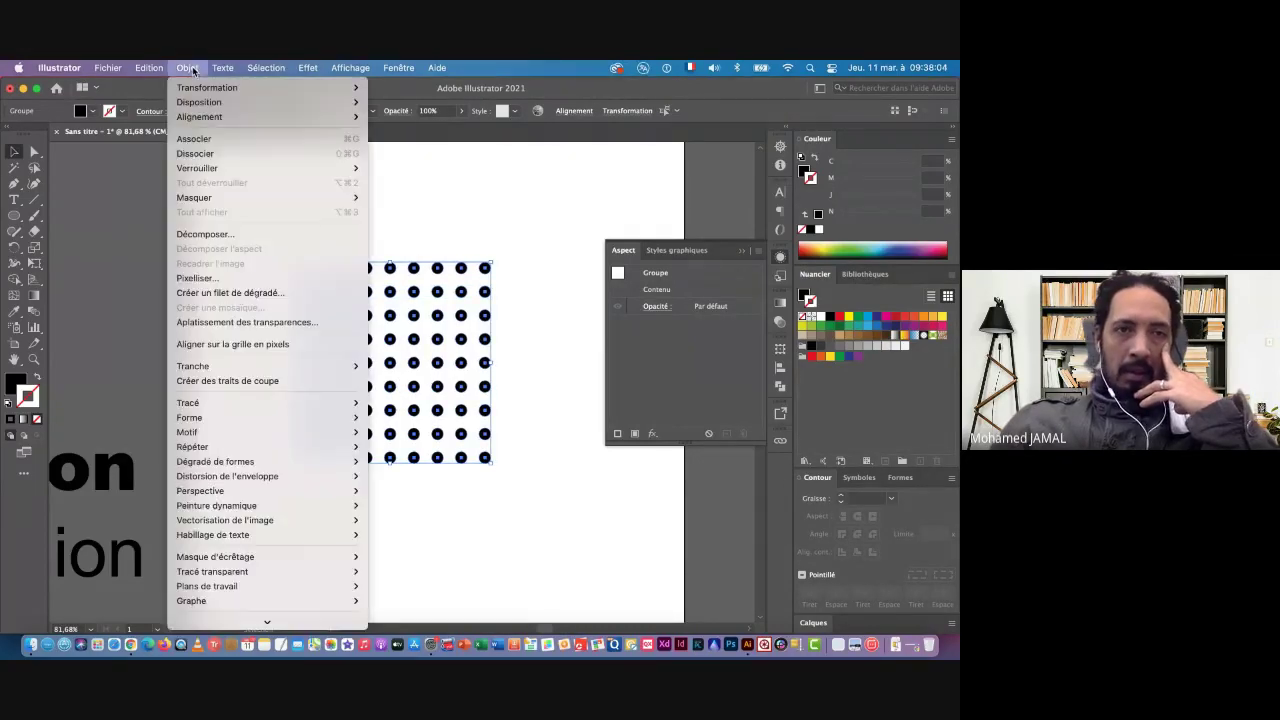
left_click(202, 155)
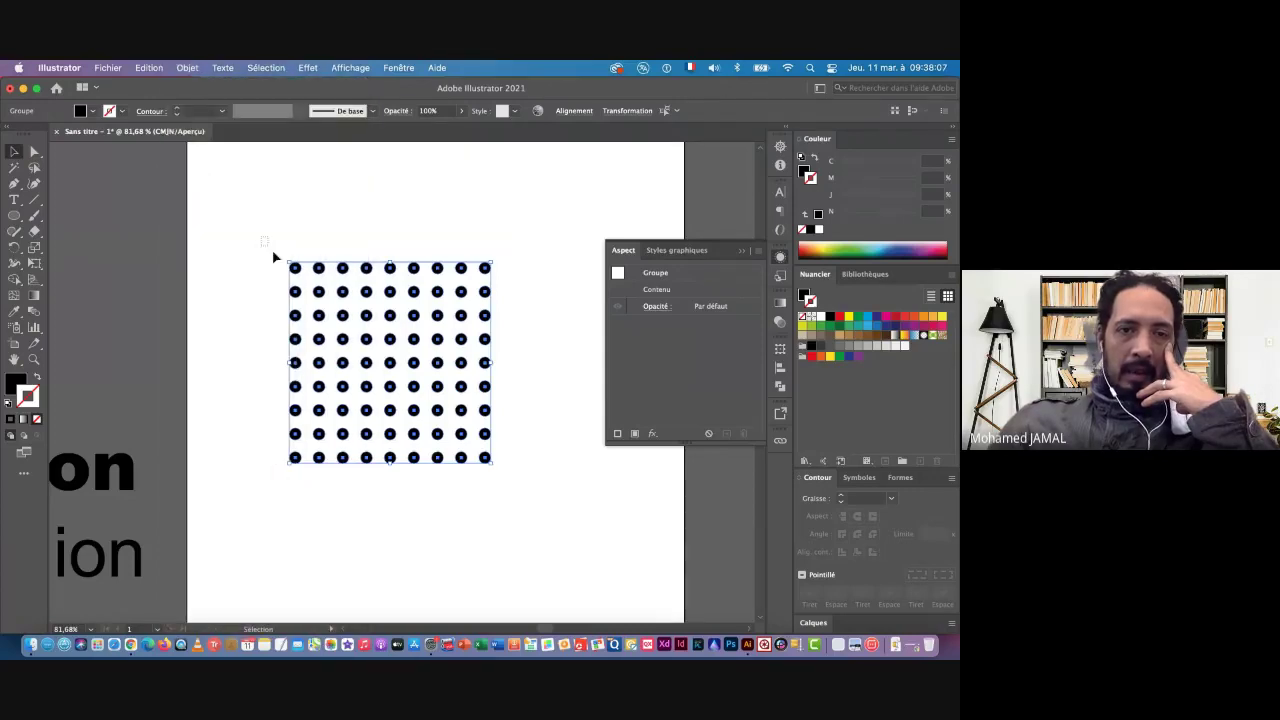
Check that a single dot selects on its own, then zoom in on the grid
mouse_move(265, 245)
left_mouse_down()
mouse_move(299, 276)
mouse_move(313, 336)
mouse_move(294, 462)
left_mouse_up()
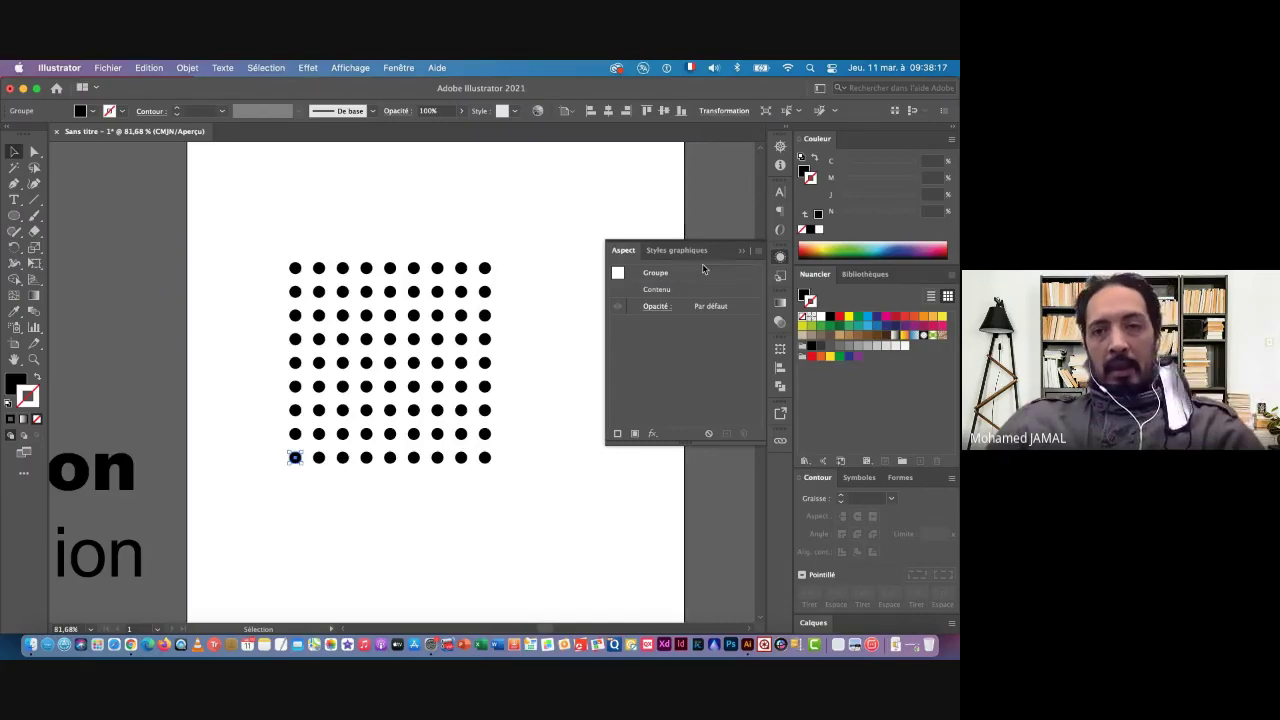
key("z")
mouse_move(318, 323)
left_mouse_down()
mouse_move(414, 316)
mouse_move(420, 303)
left_mouse_up()
key("v")
left_click(294, 188)
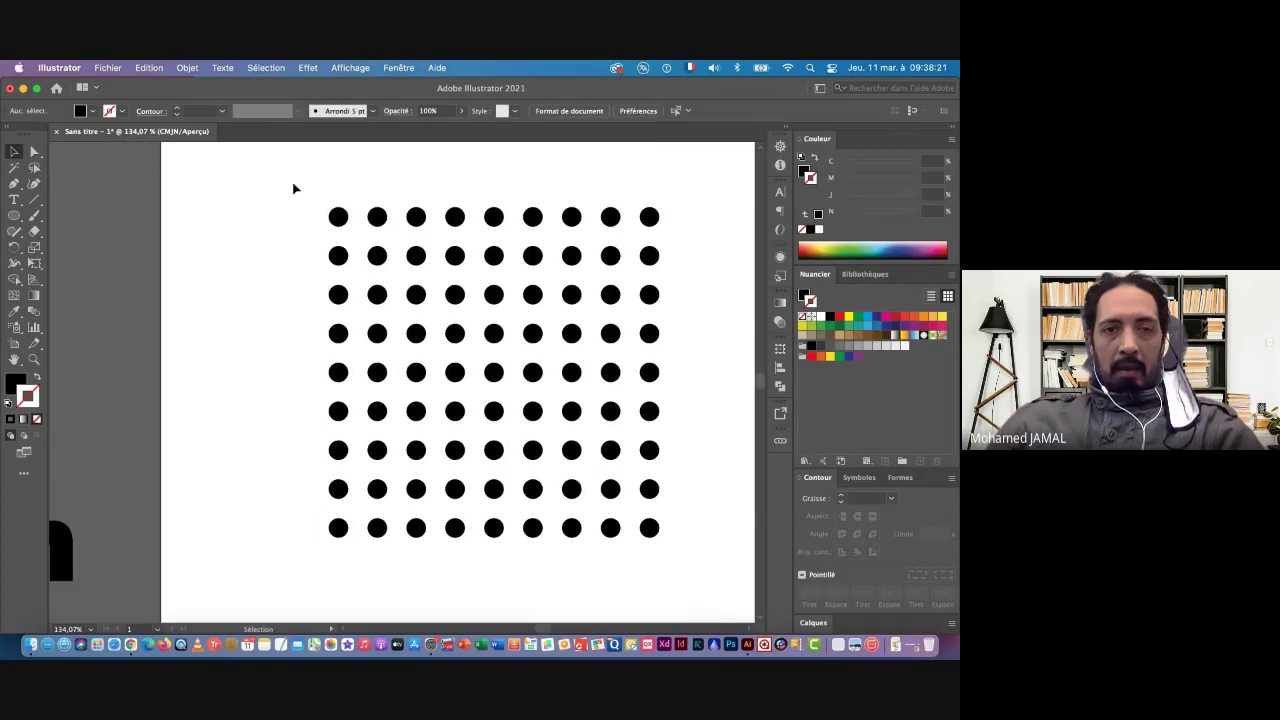
left_click_drag(294, 188, 686, 573)
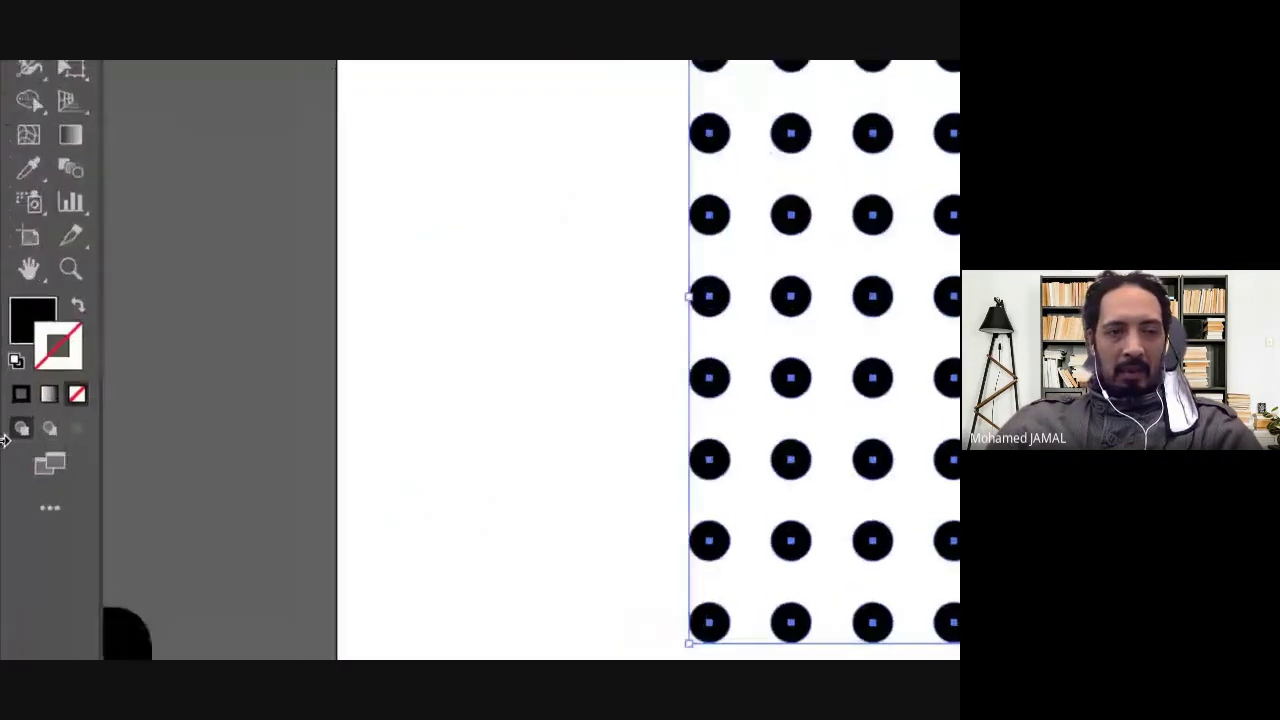
left_click(16, 362)
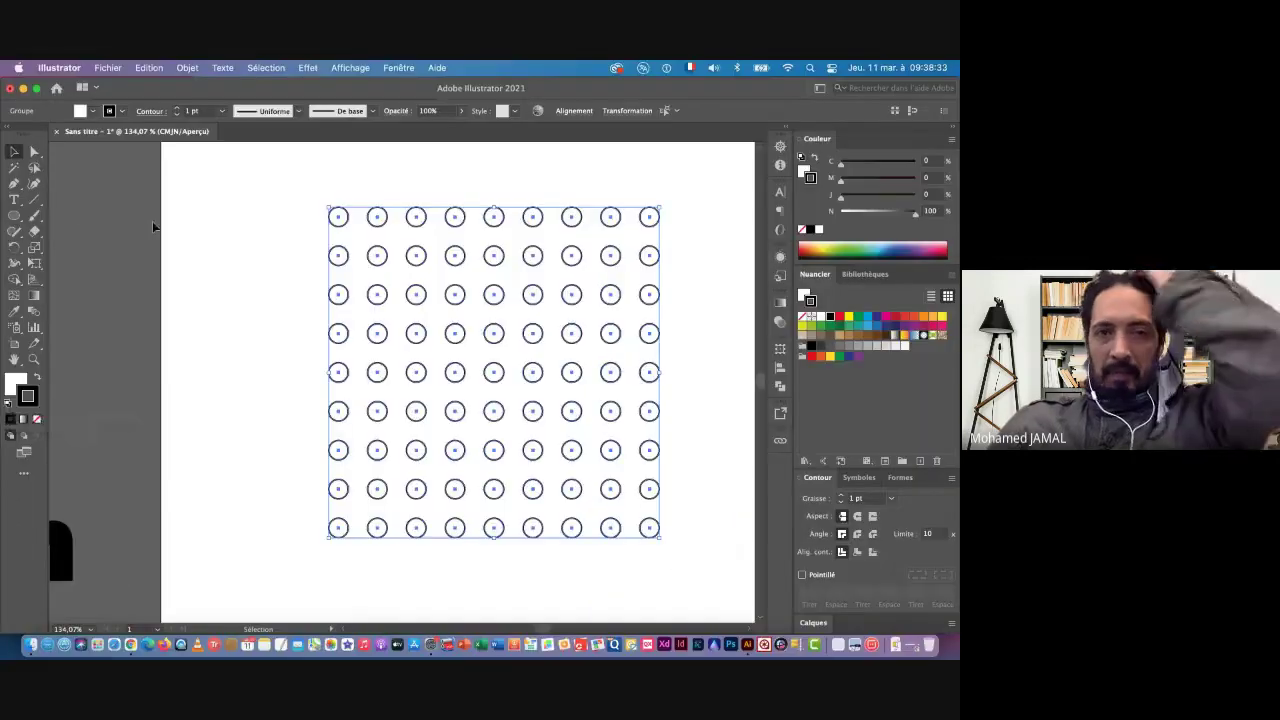
left_click(155, 224)
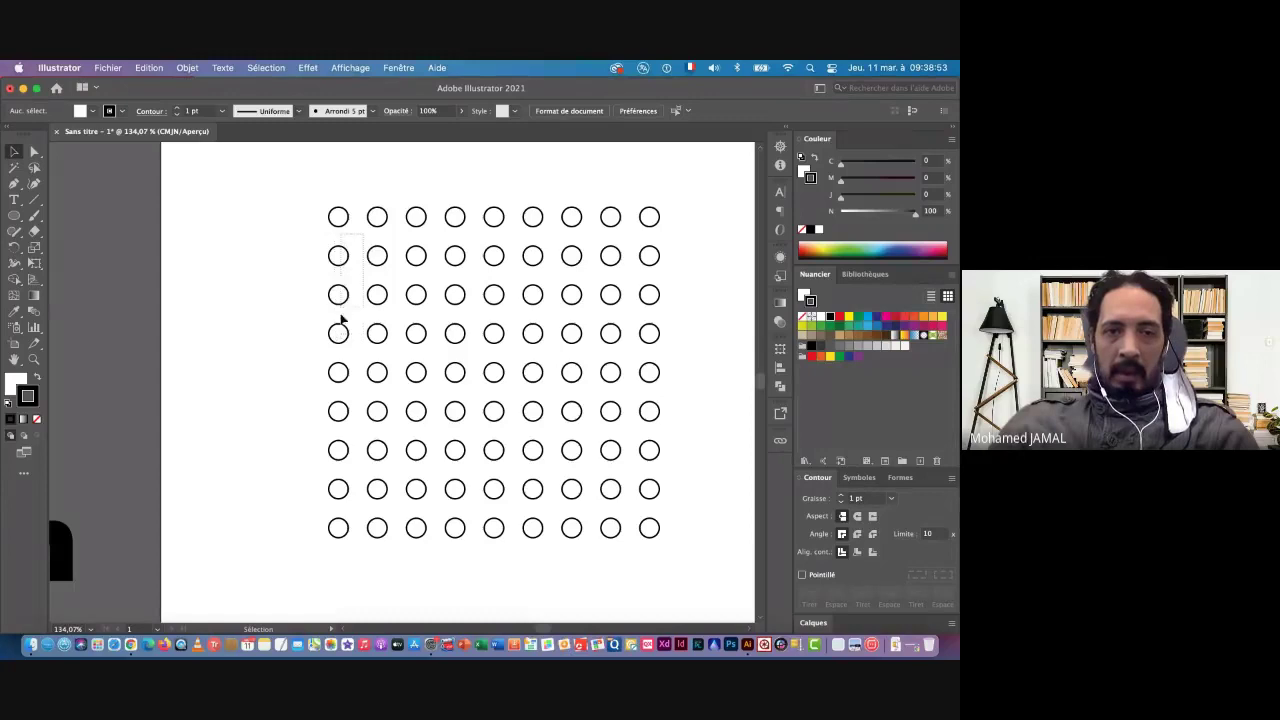
Select the three crossbar rows, then add the middle stem columns of circles
mouse_move(596, 318)
left_mouse_down()
mouse_move(388, 270)
mouse_move(455, 294)
left_mouse_up()
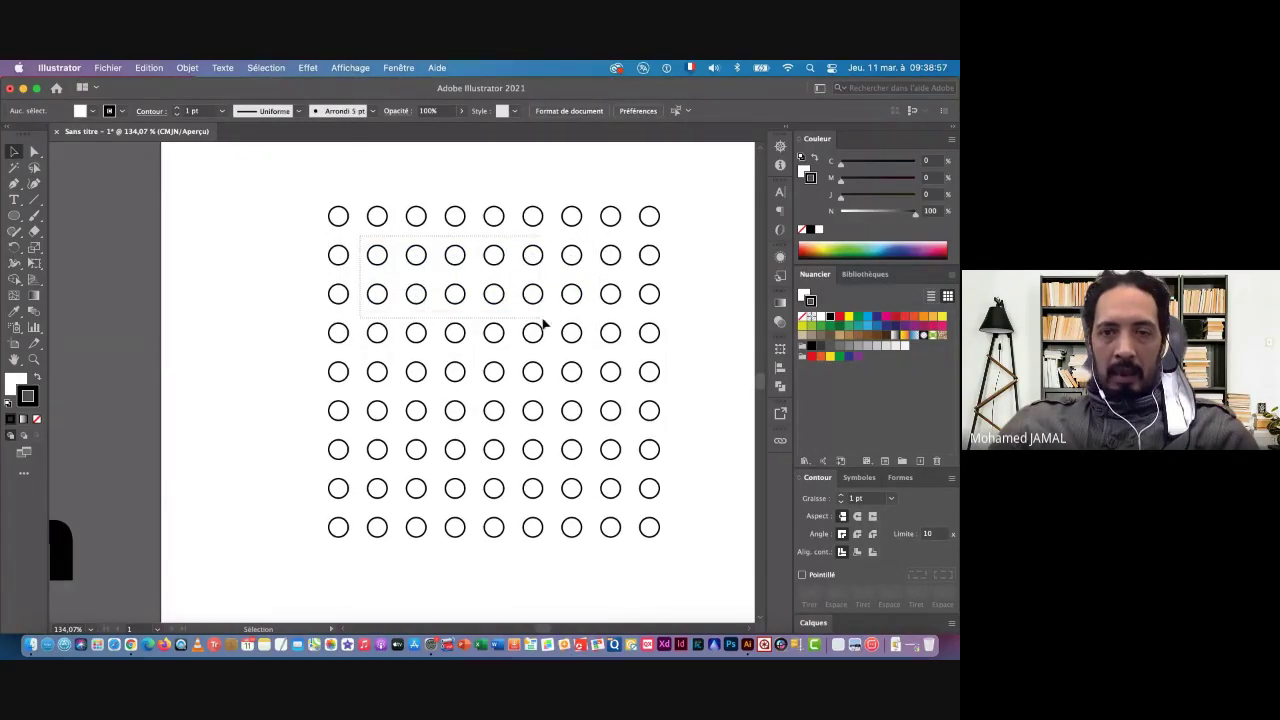
left_click_drag(543, 320, 618, 338)
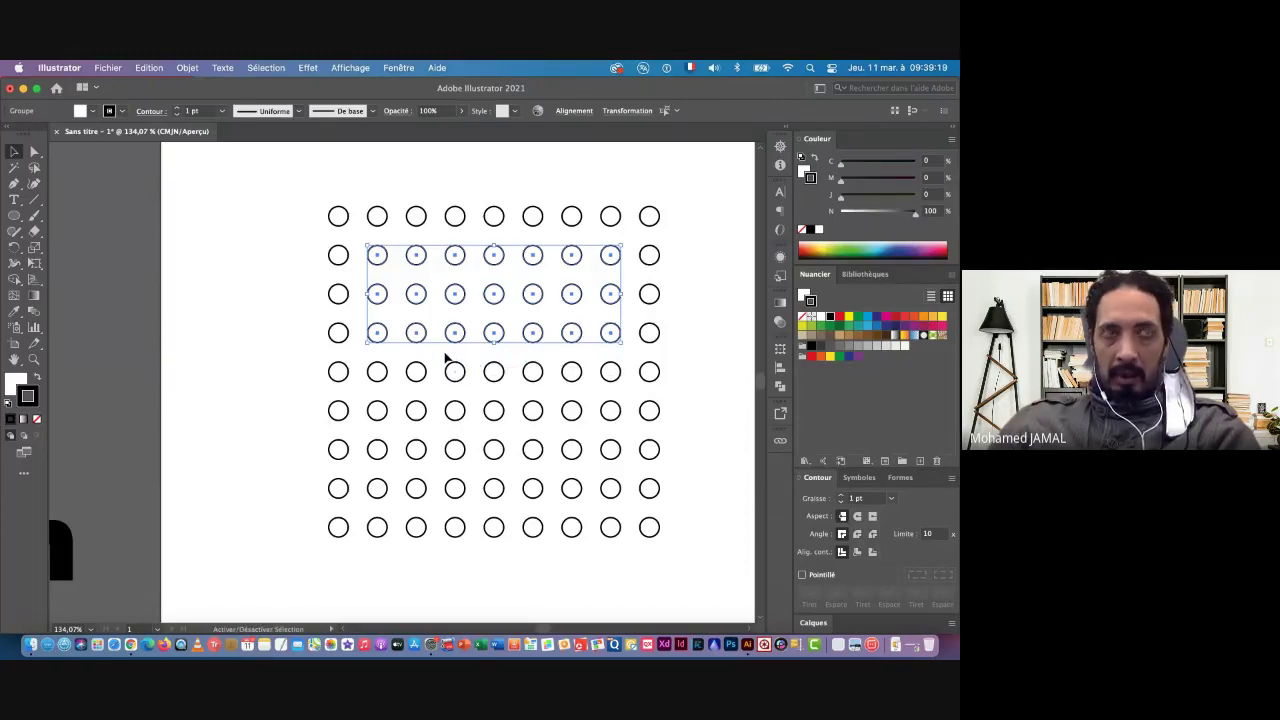
mouse_move(445, 357)
left_mouse_down()
mouse_move(538, 515)
mouse_move(535, 534)
left_mouse_up()
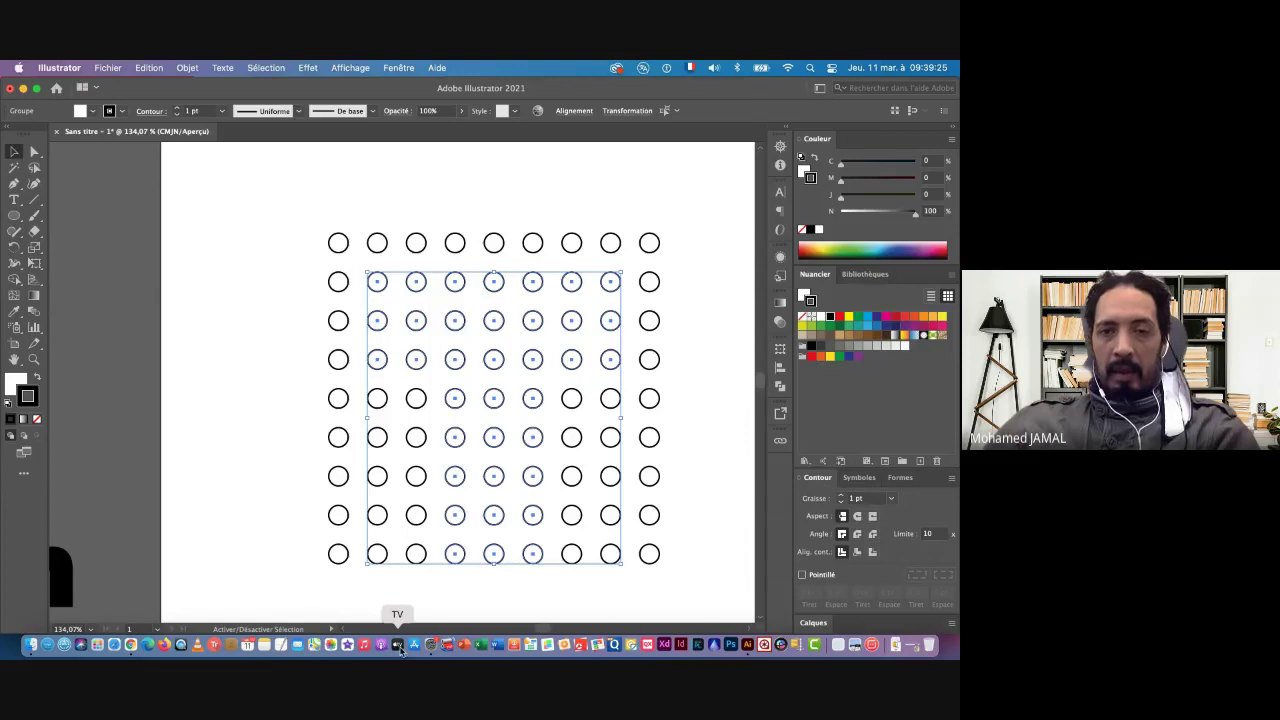
scroll(500, 560, "down", 3)
scroll(500, 560, "right", 1)
scroll(495, 545, "down", 2)
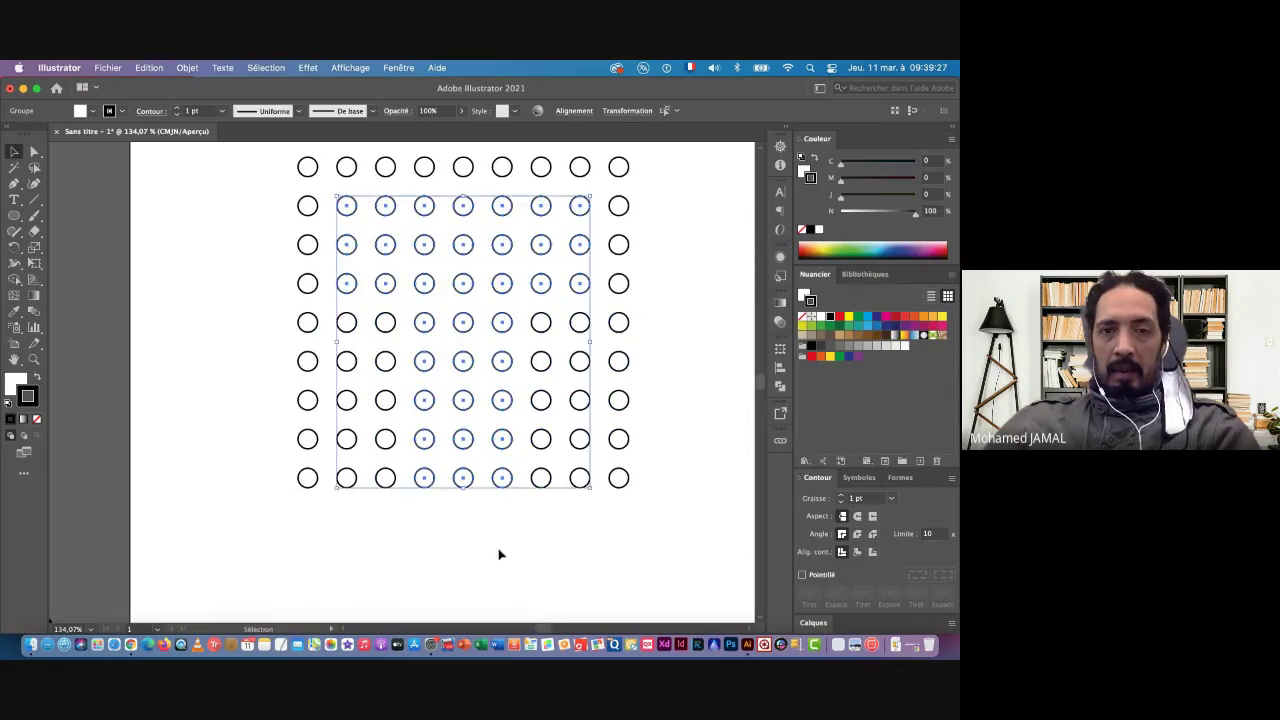
Switch the artwork to Outline view (Affichage > Contour)
left_click(348, 68)
left_click(355, 102)
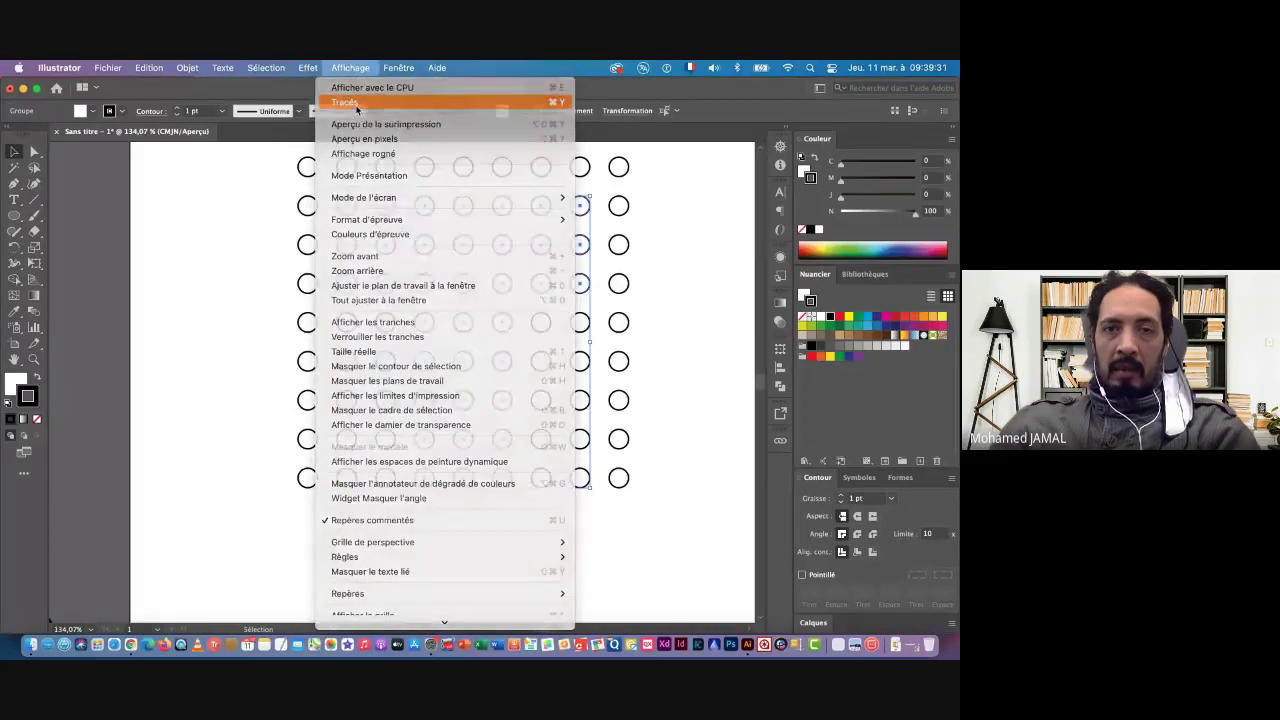
scroll(640, 420, "up", 2)
scroll(640, 420, "right", 1)
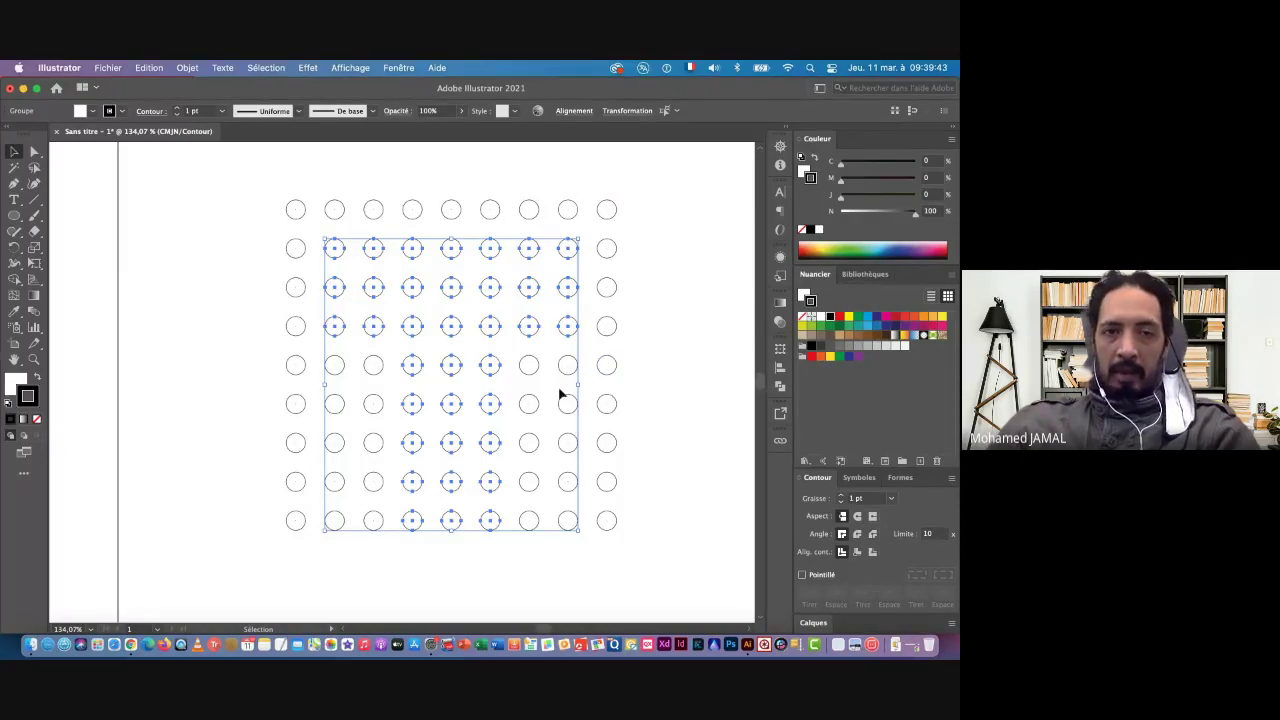
Add the three fifth-row stem circles to the selection, then return to Preview mode
left_click(490, 364, "shift")
left_click(412, 364, "shift")
left_click(451, 364, "shift")
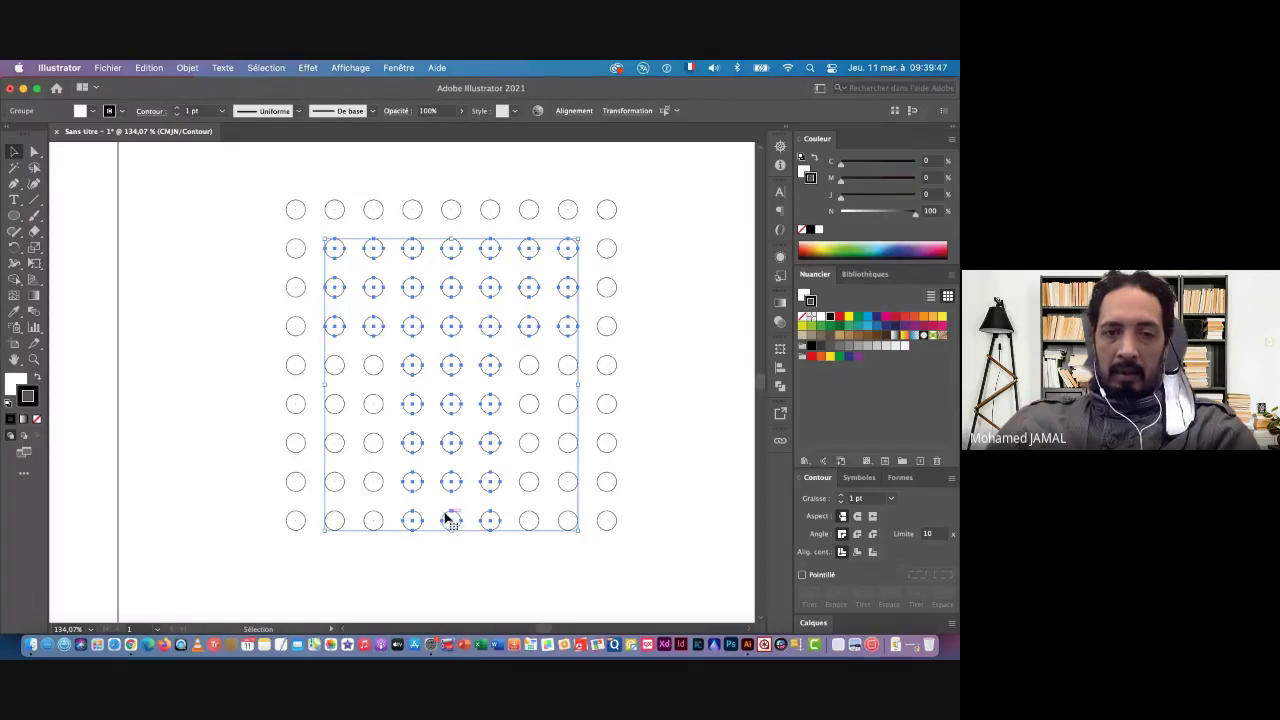
mouse_move(592, 509)
left_mouse_down()
mouse_move(545, 509)
mouse_move(524, 481)
left_mouse_up()
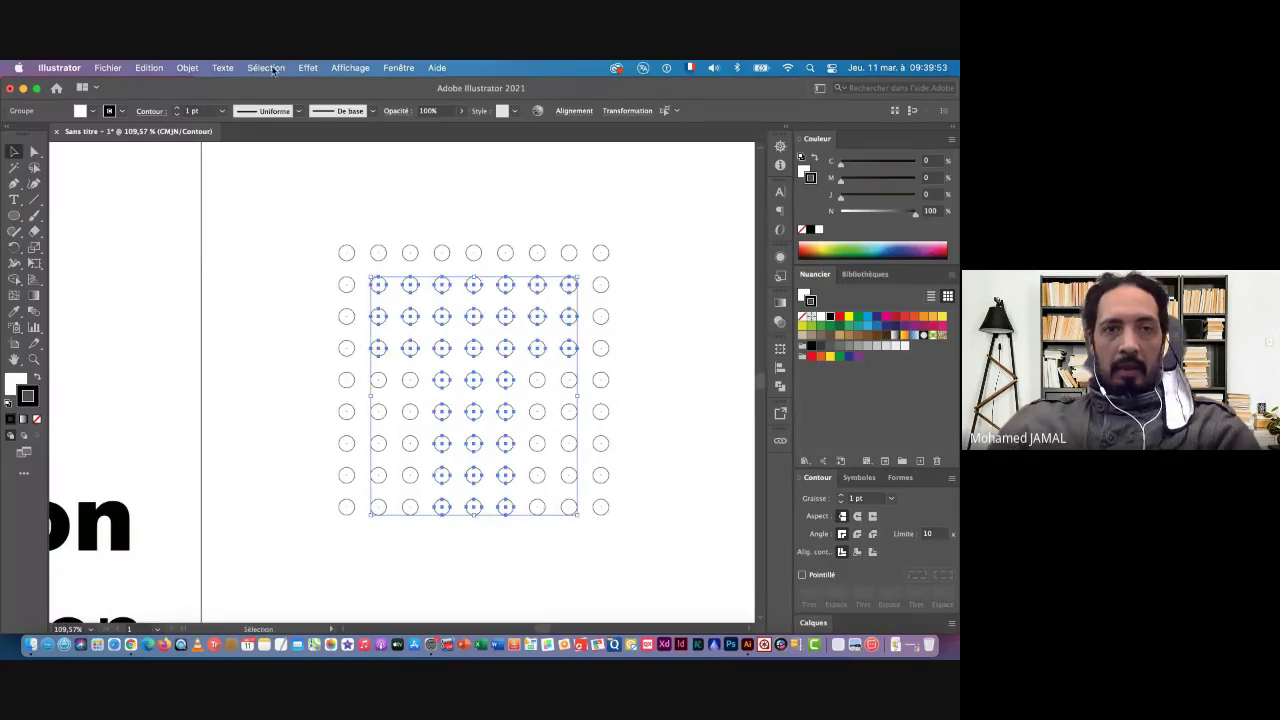
left_click(338, 68)
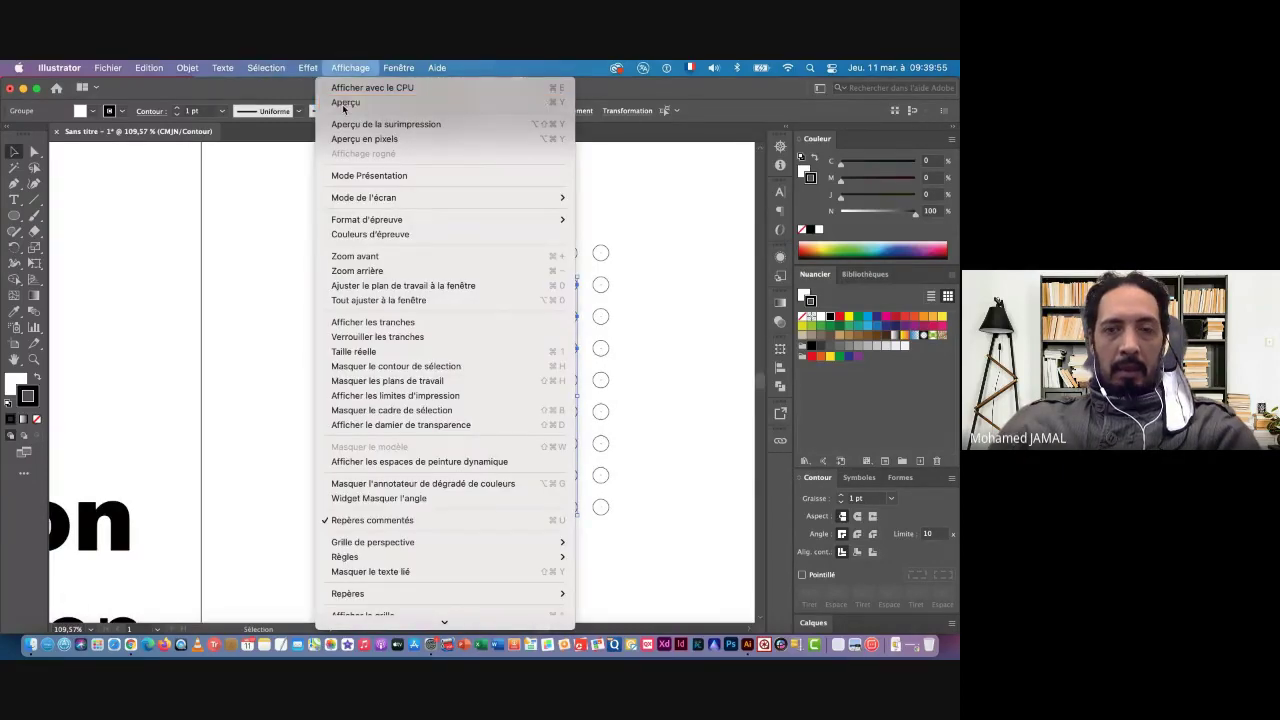
left_click(343, 105)
scroll(440, 400, "right", 2)
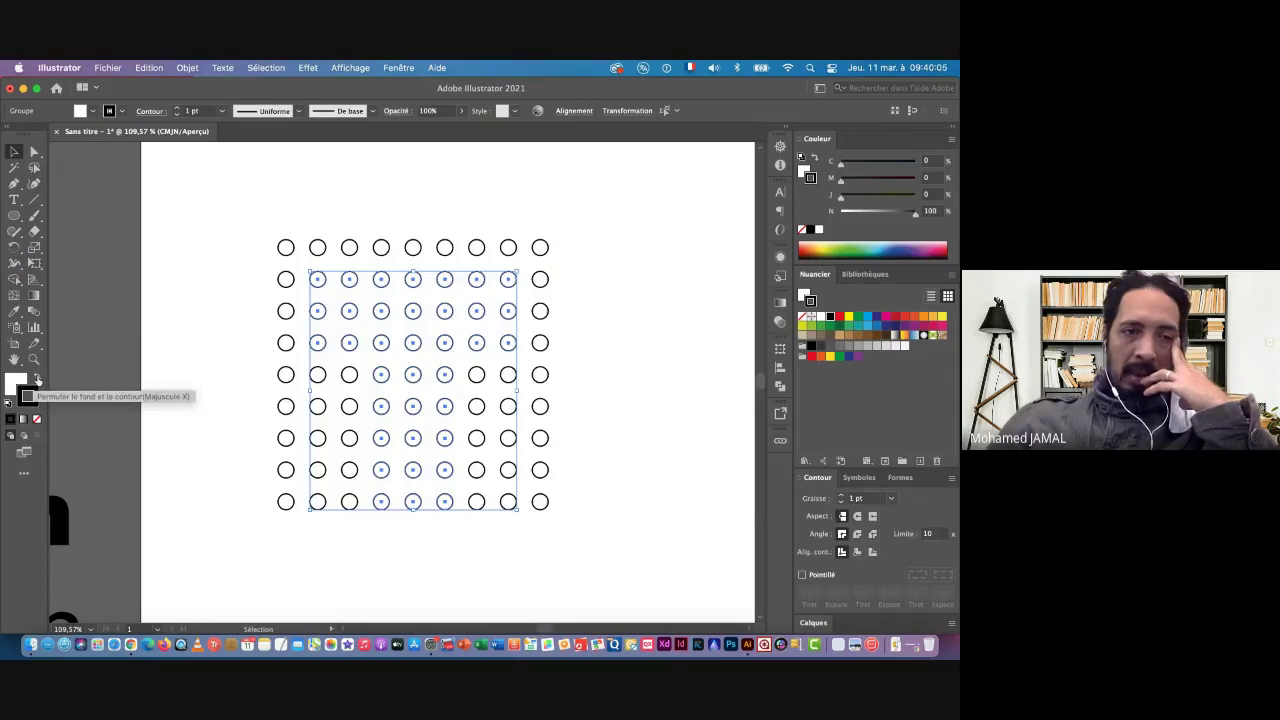
Make the selected T circles solid black with no stroke
left_click(38, 381)
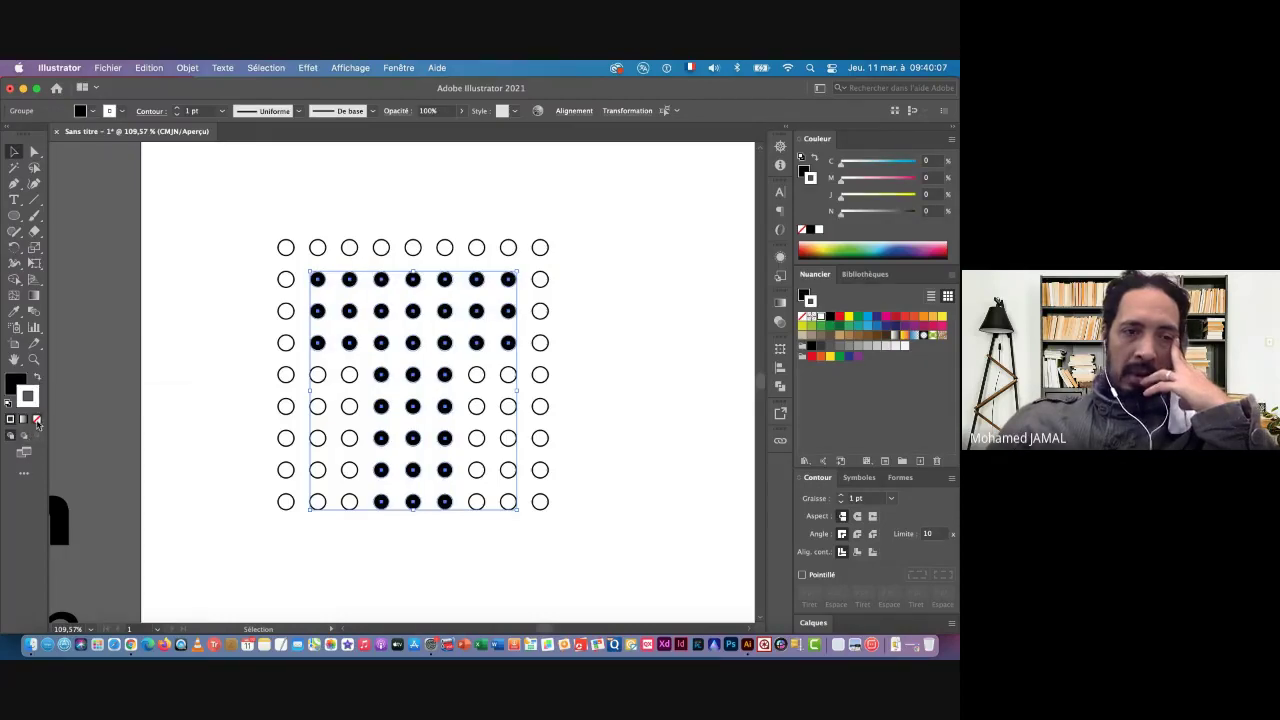
left_click(37, 420)
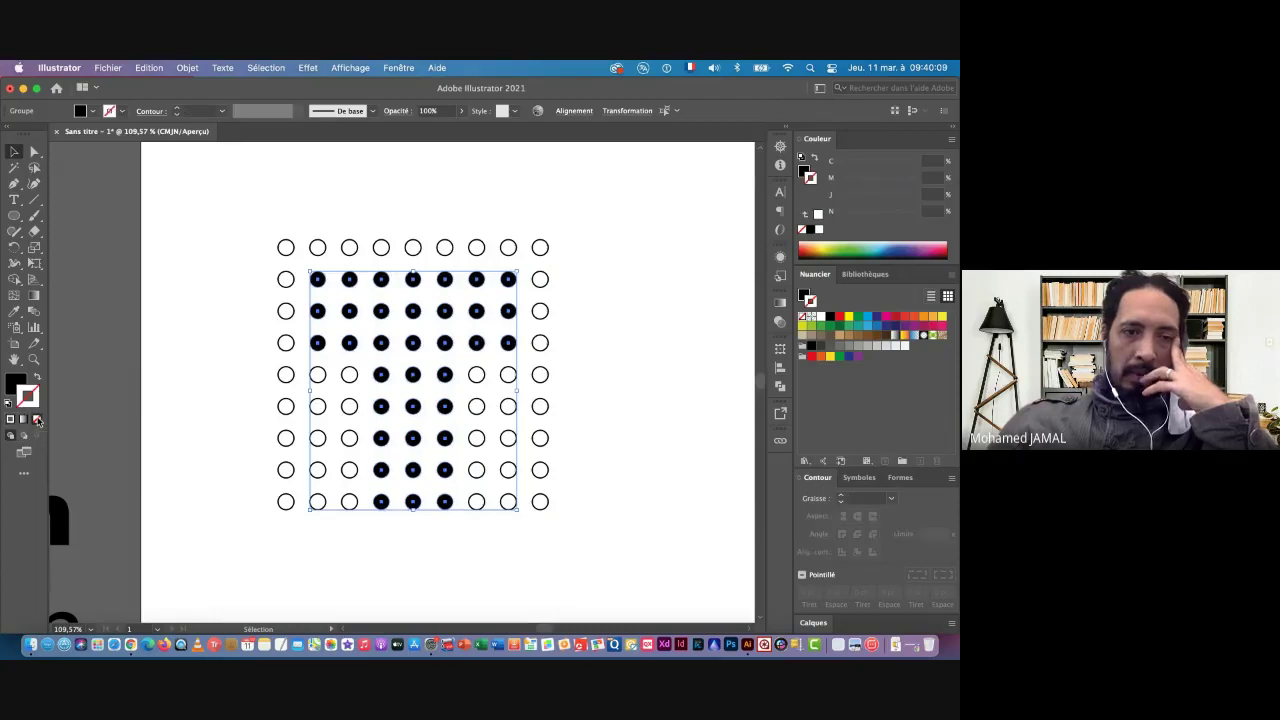
left_click(14, 384)
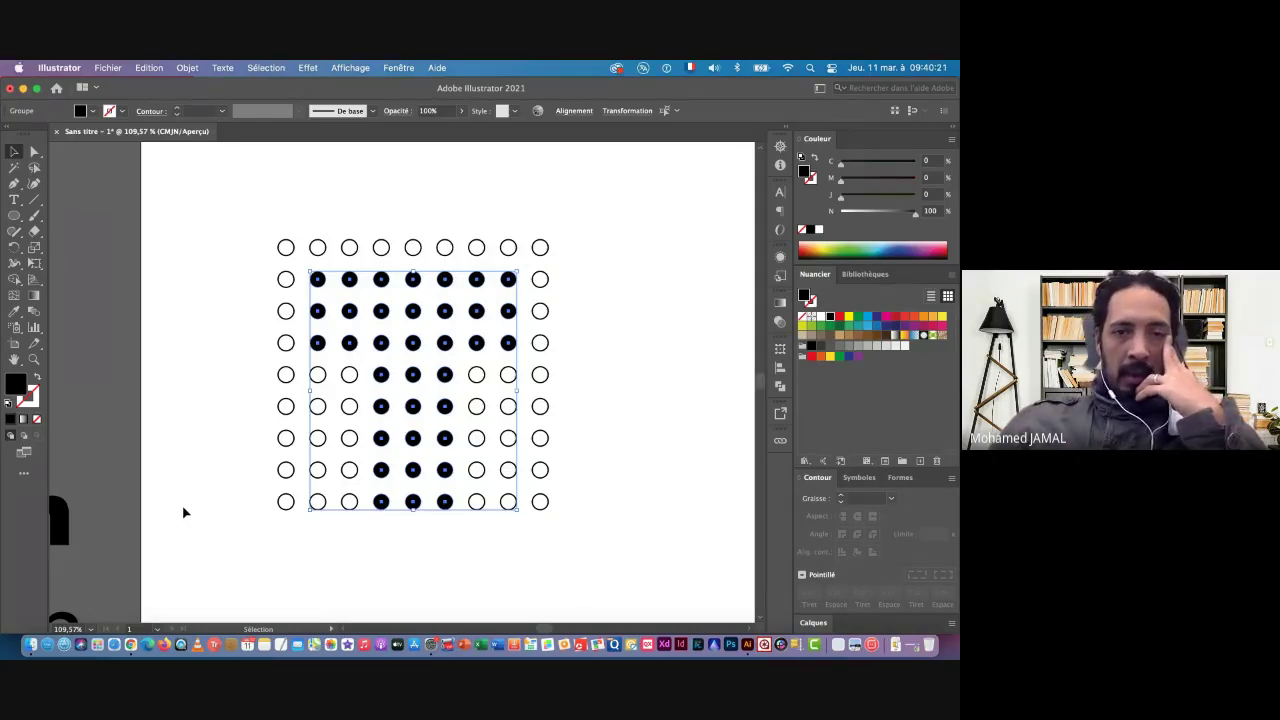
Combine the black T dots into one compound path and deselect
left_click(188, 68)
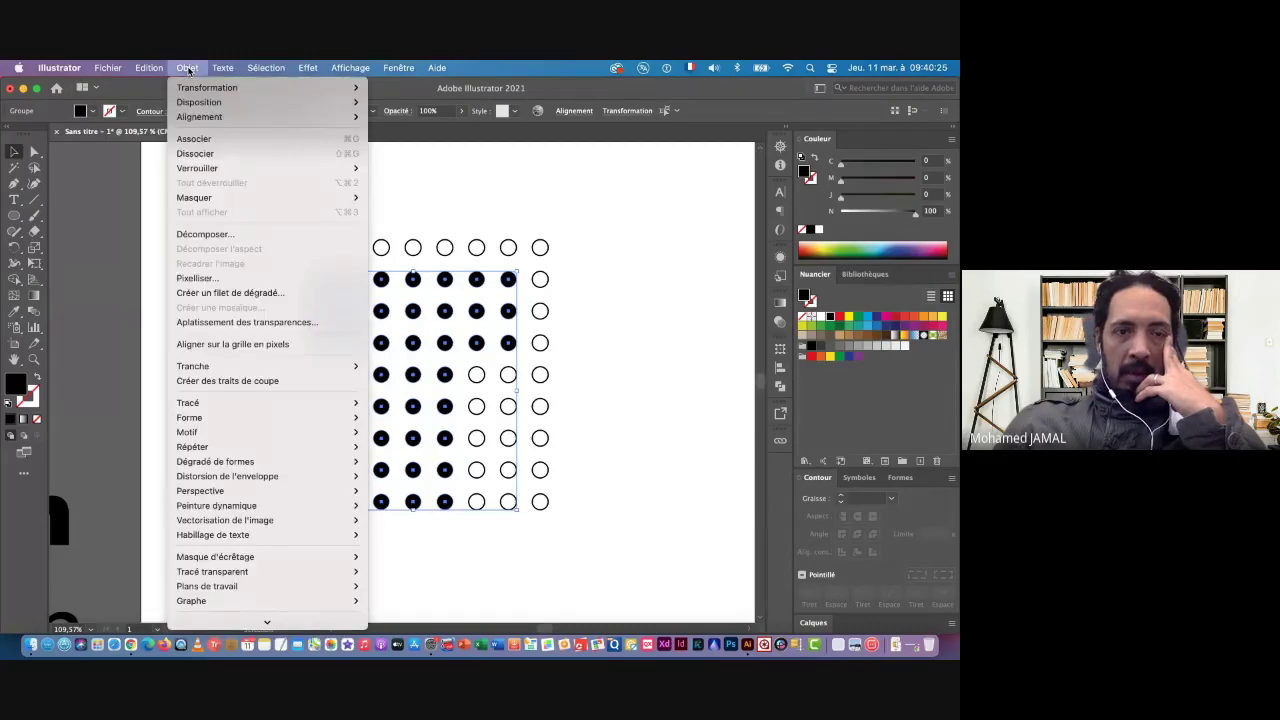
mouse_move(212, 571)
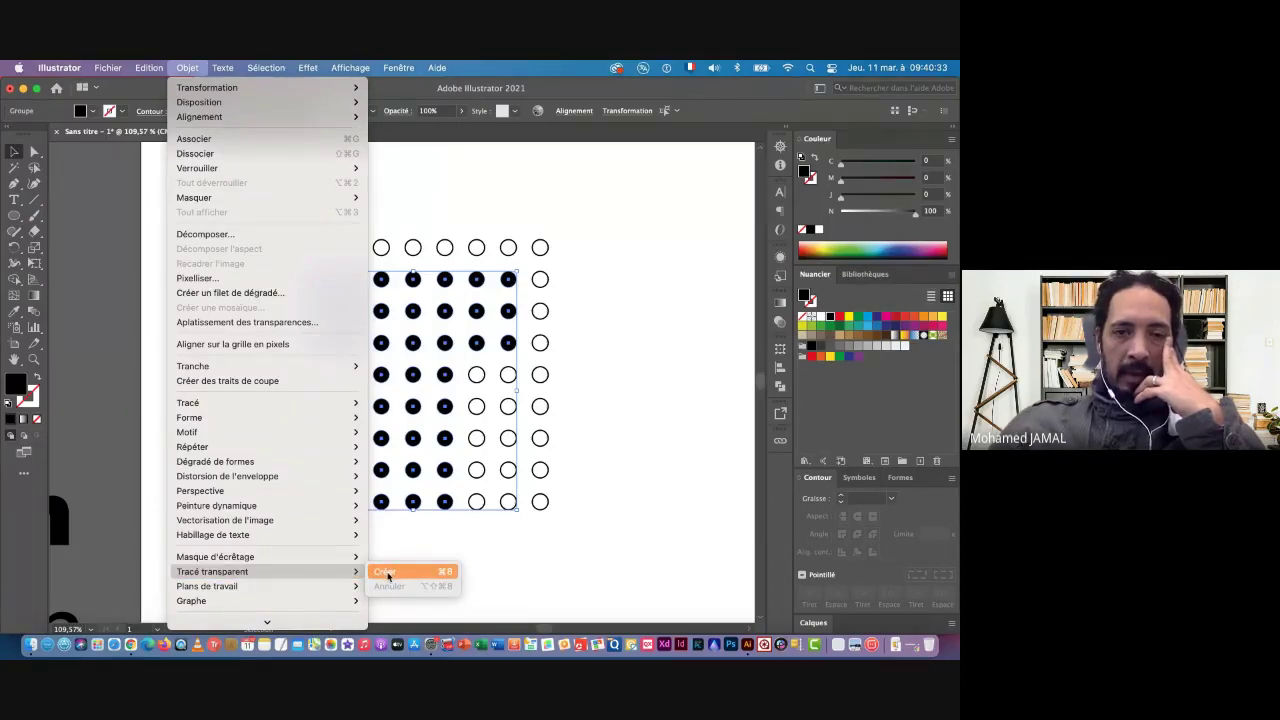
left_click(388, 576)
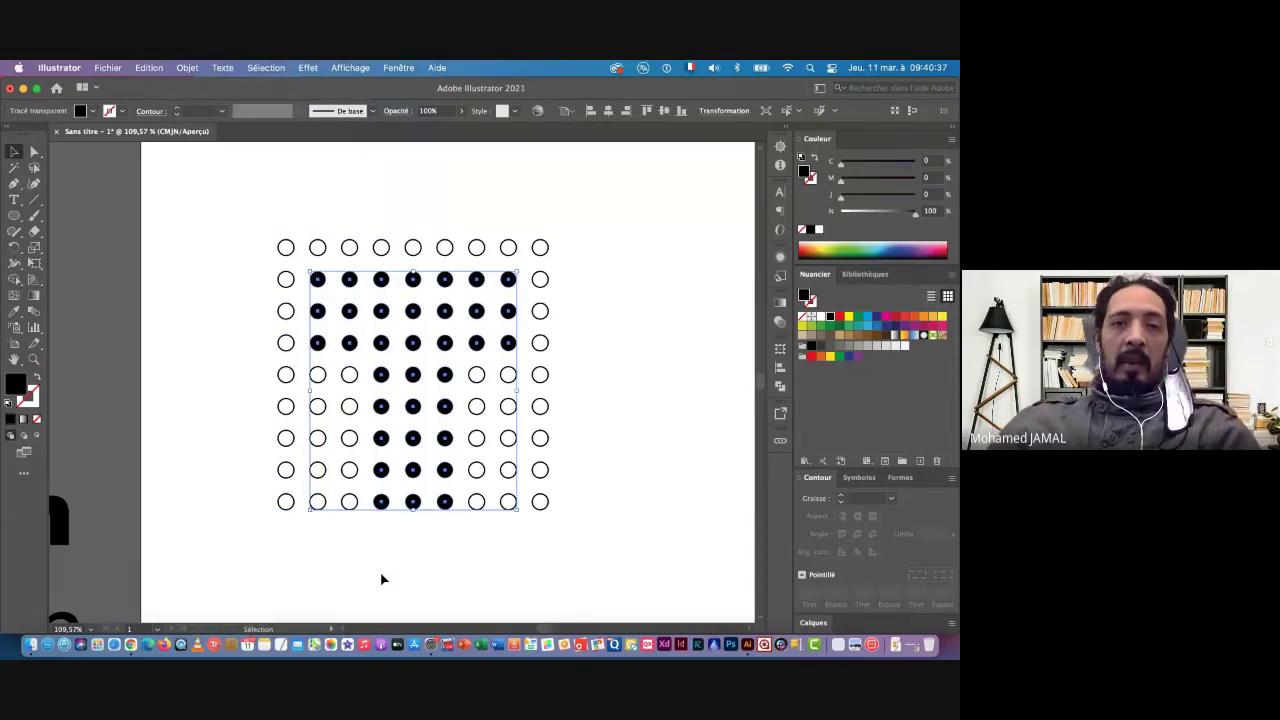
left_click(34, 155)
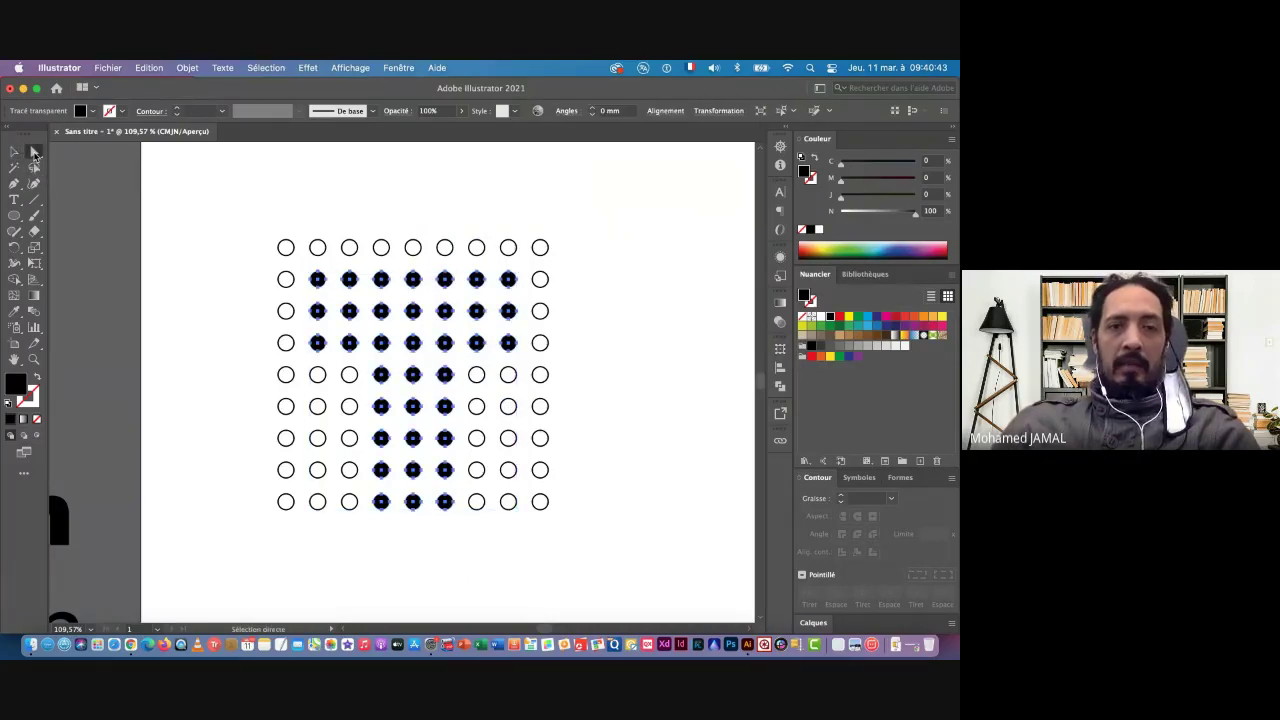
left_click(247, 210)
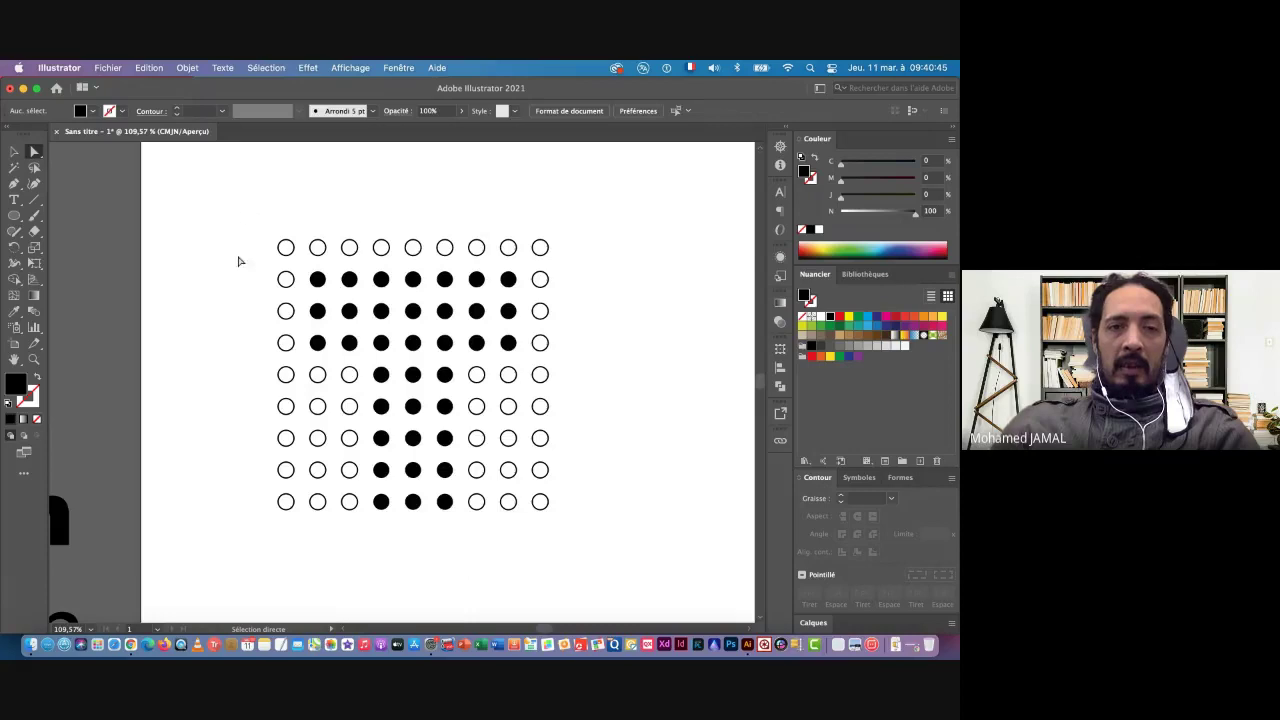
scroll(308, 270, "down", 1)
left_click(320, 279)
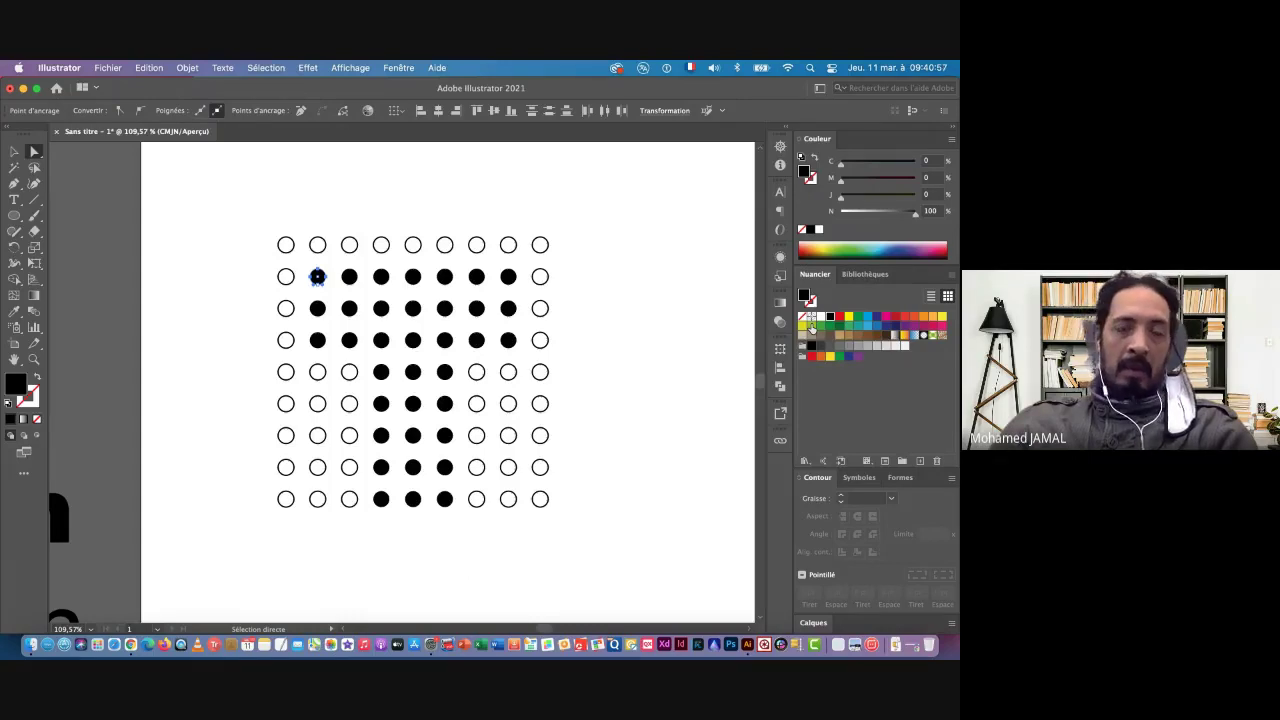
left_click(812, 327)
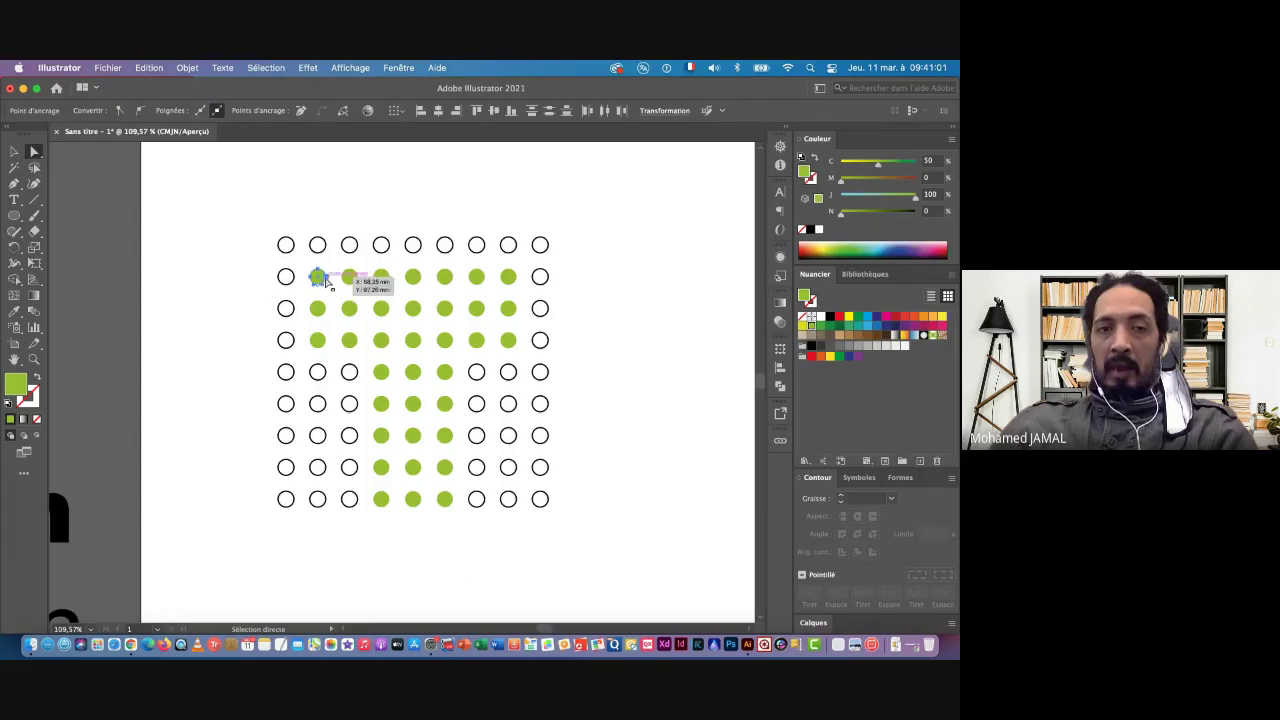
mouse_move(305, 284)
left_mouse_down()
mouse_move(371, 283)
mouse_move(220, 283)
left_mouse_up()
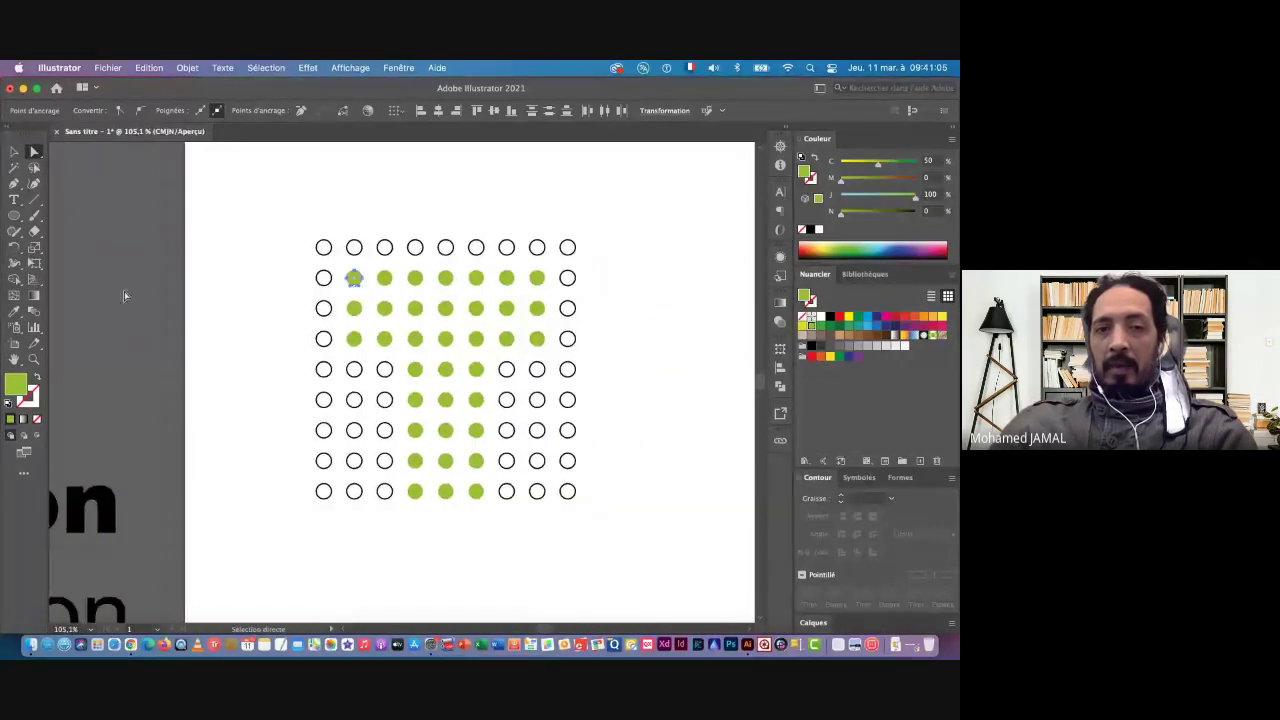
key("ctrl+z")
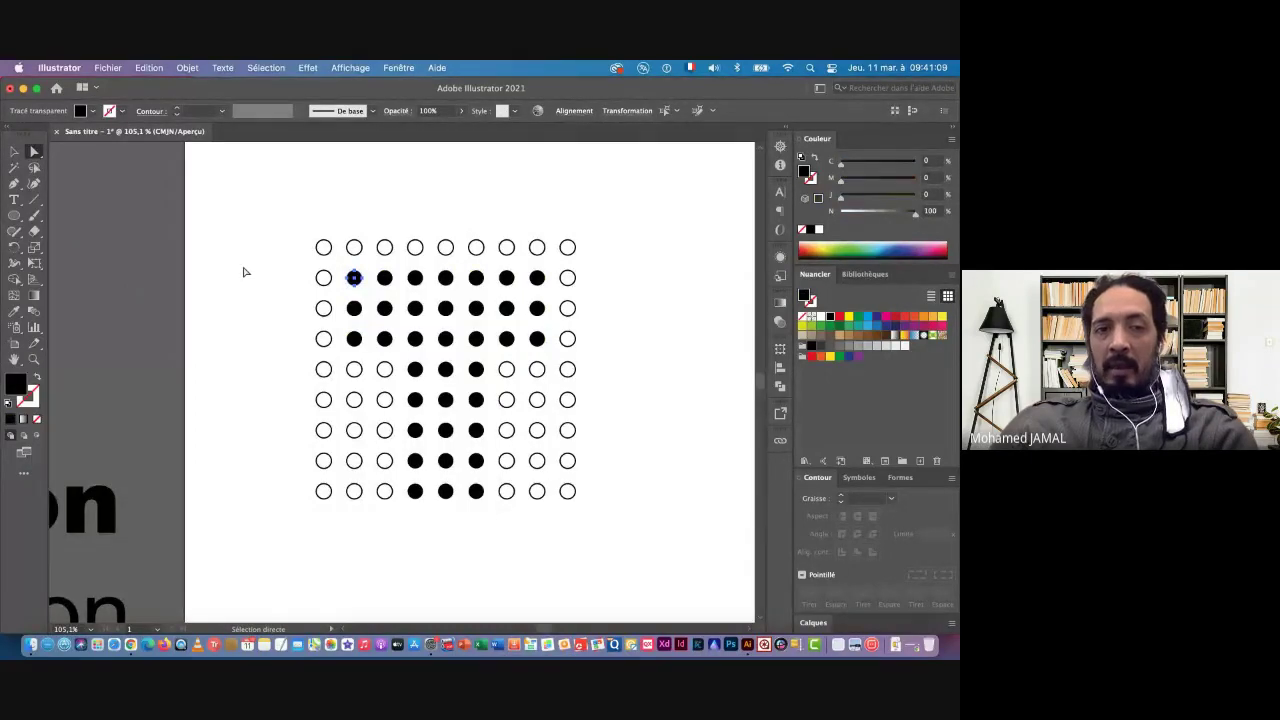
left_click(300, 212)
Draw a small and a larger black circle side by side above the grid
left_click_drag(377, 200, 327, 297)
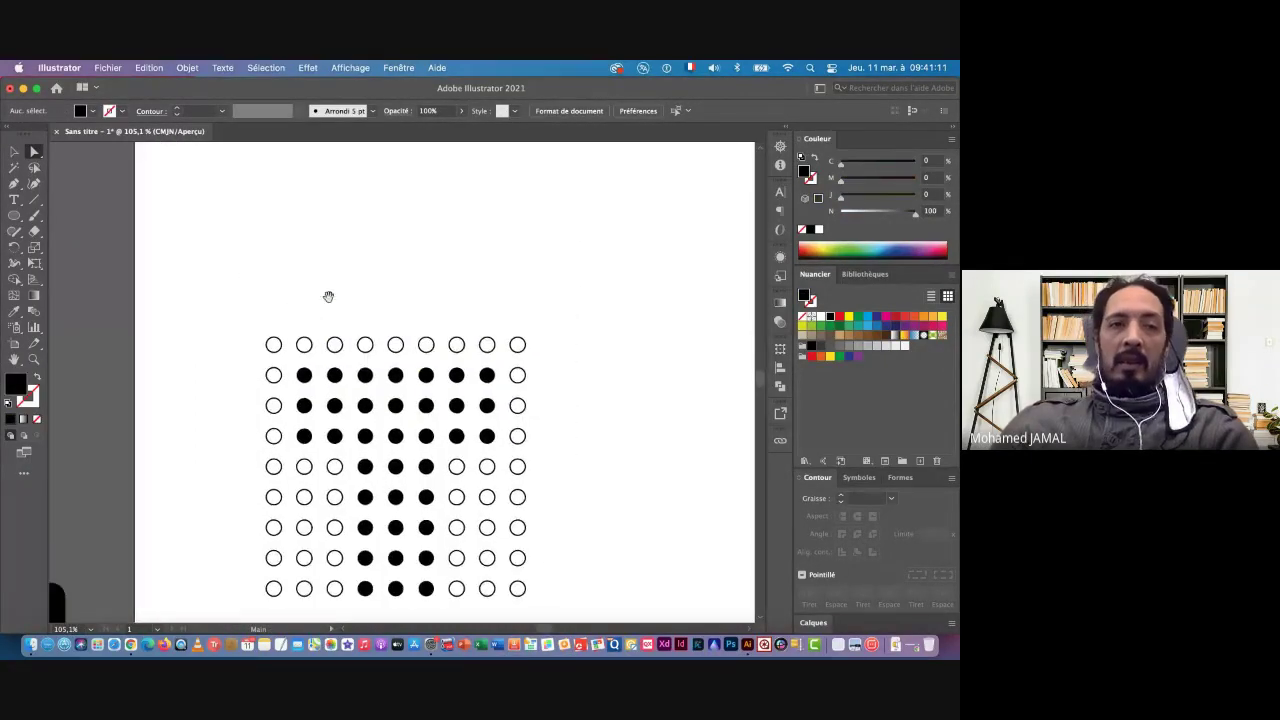
left_click(14, 216)
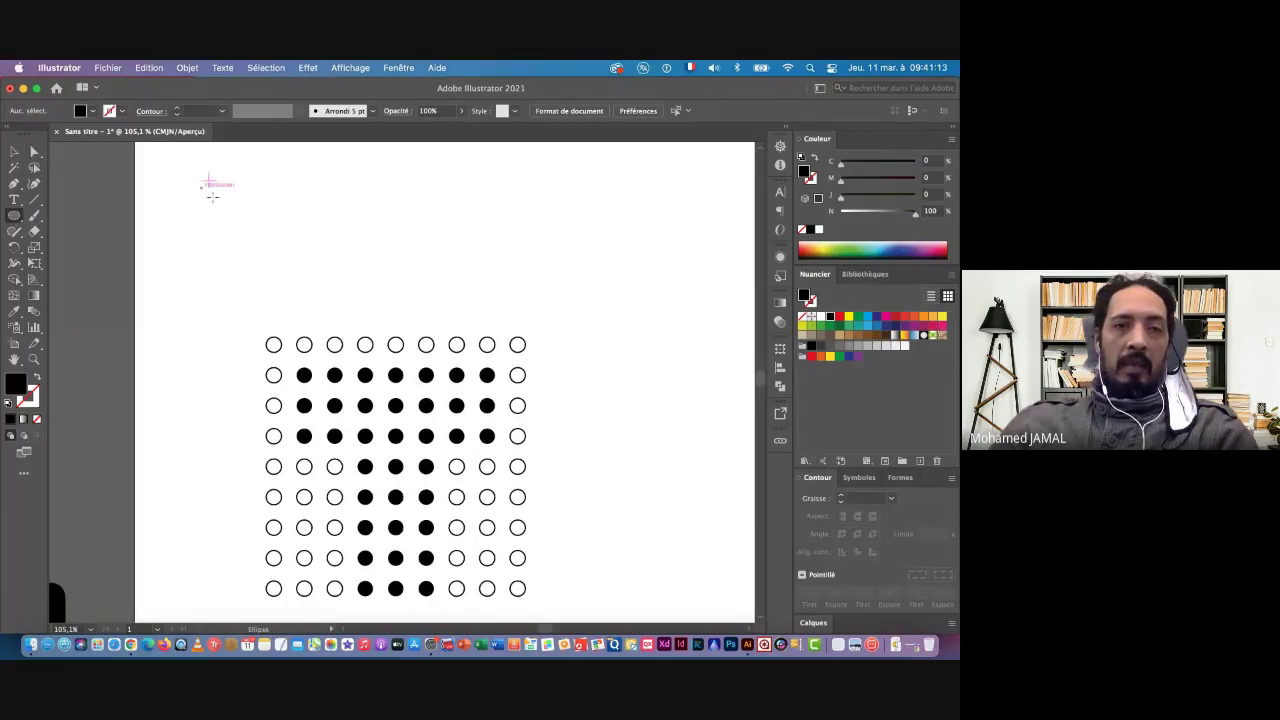
left_click_drag(200, 187, 267, 252)
left_click_drag(311, 215, 401, 297)
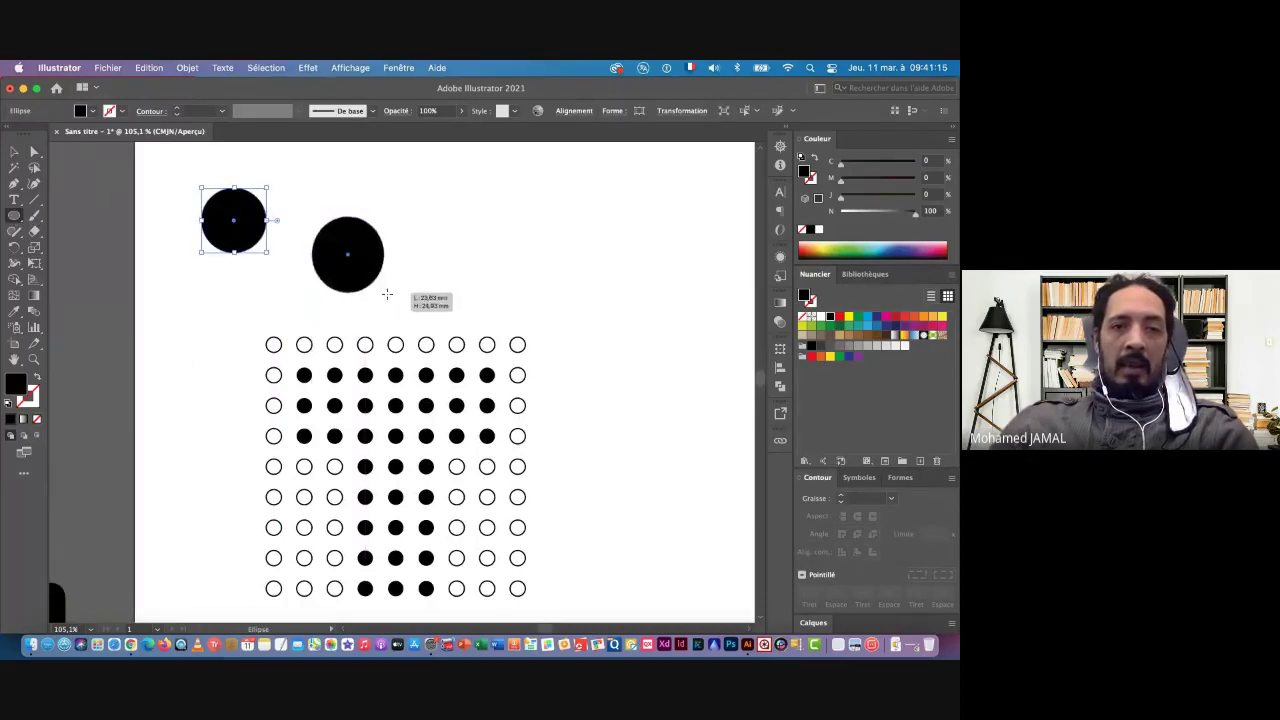
left_click(14, 152)
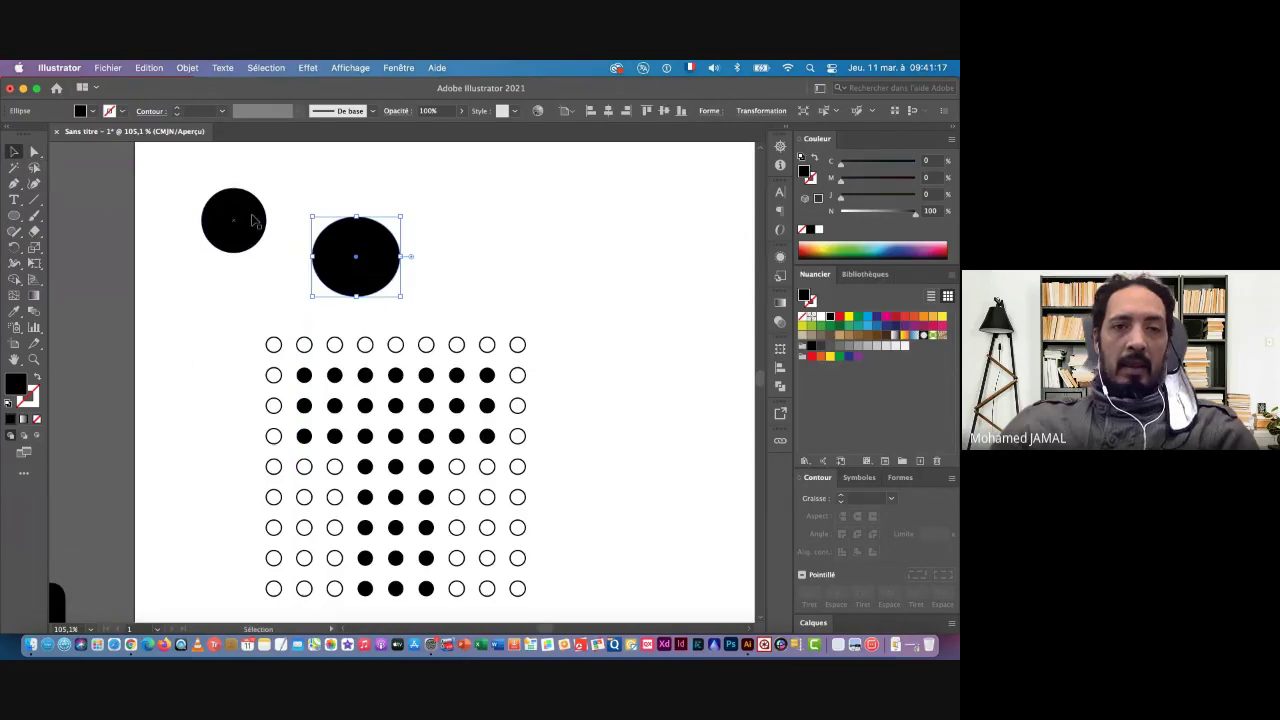
left_click_drag(362, 258, 329, 253)
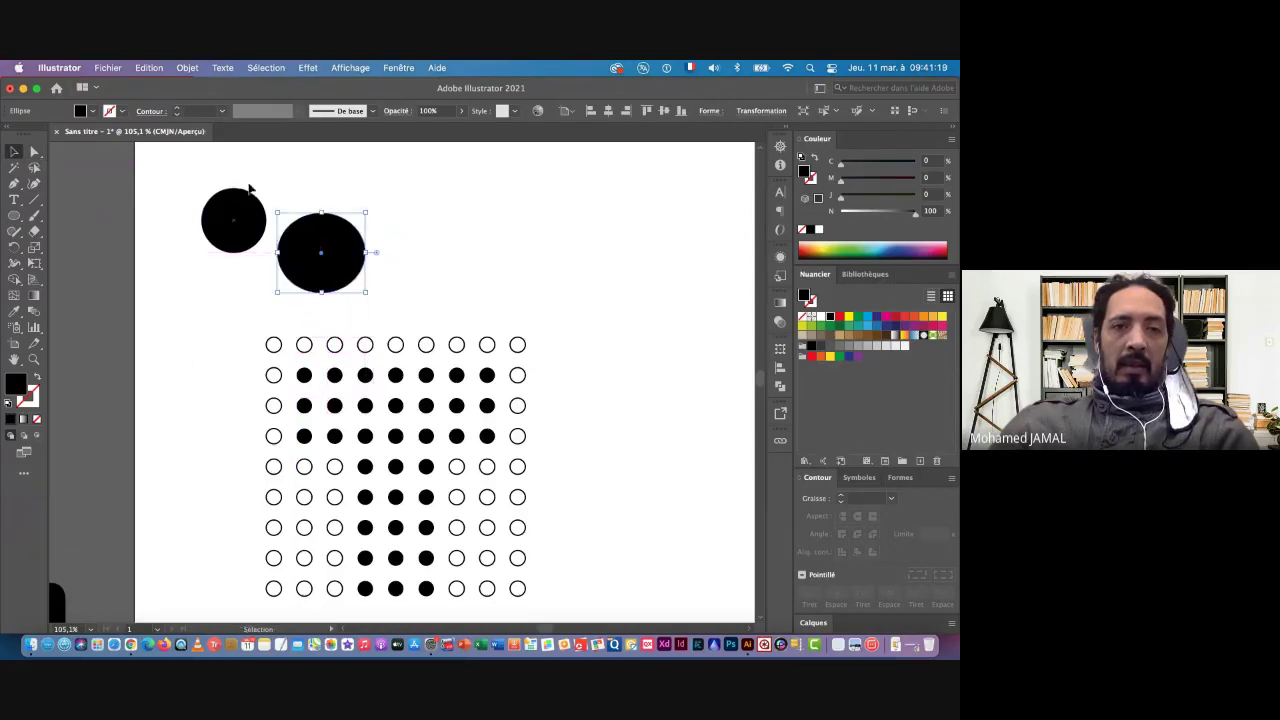
Option-drag a copy of the circle pair to the right
mouse_move(223, 162)
left_mouse_down()
mouse_move(352, 261)
mouse_move(278, 277)
left_mouse_up()
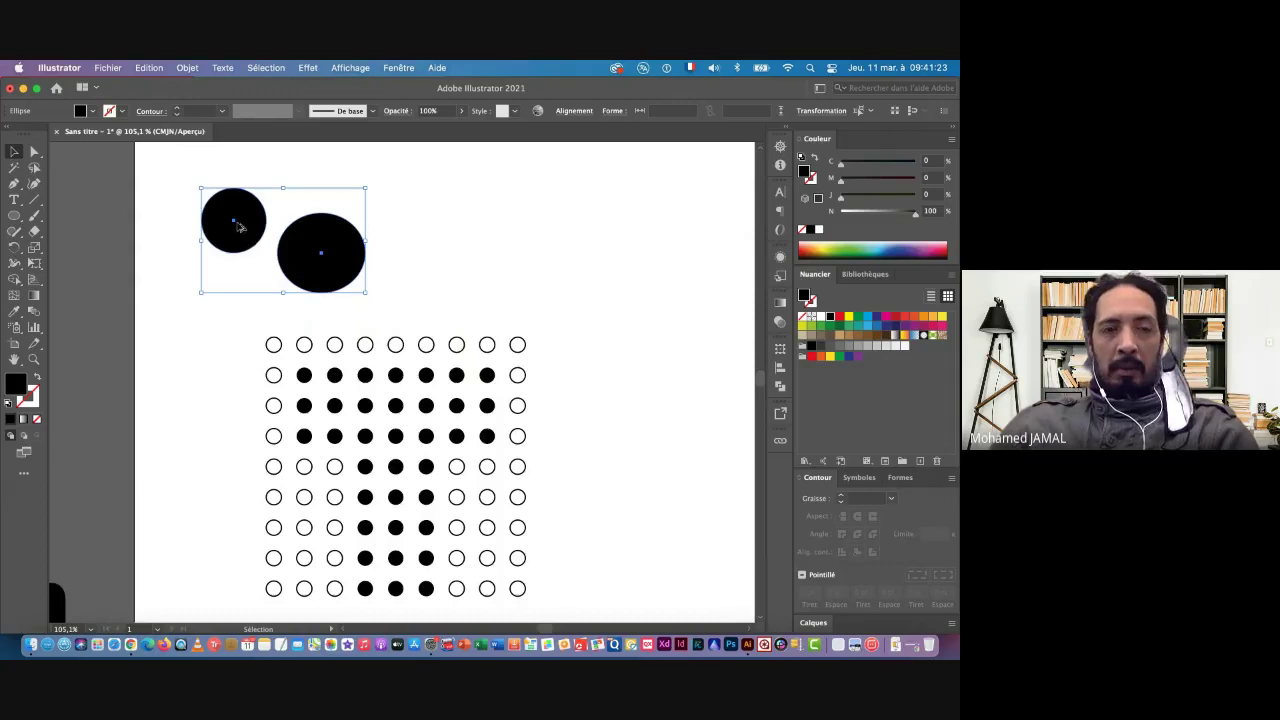
mouse_move(237, 228)
left_mouse_down()
mouse_move(493, 219)
mouse_move(481, 220)
left_mouse_up()
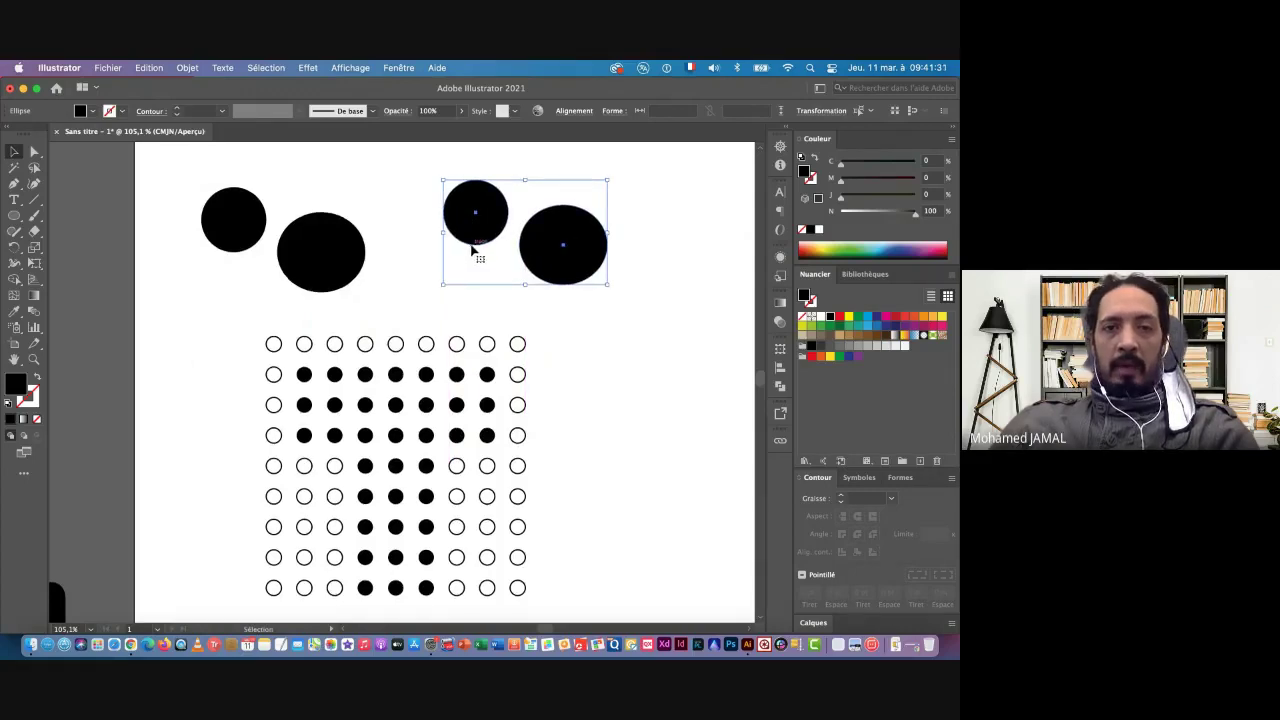
scroll(480, 235, "down", 1)
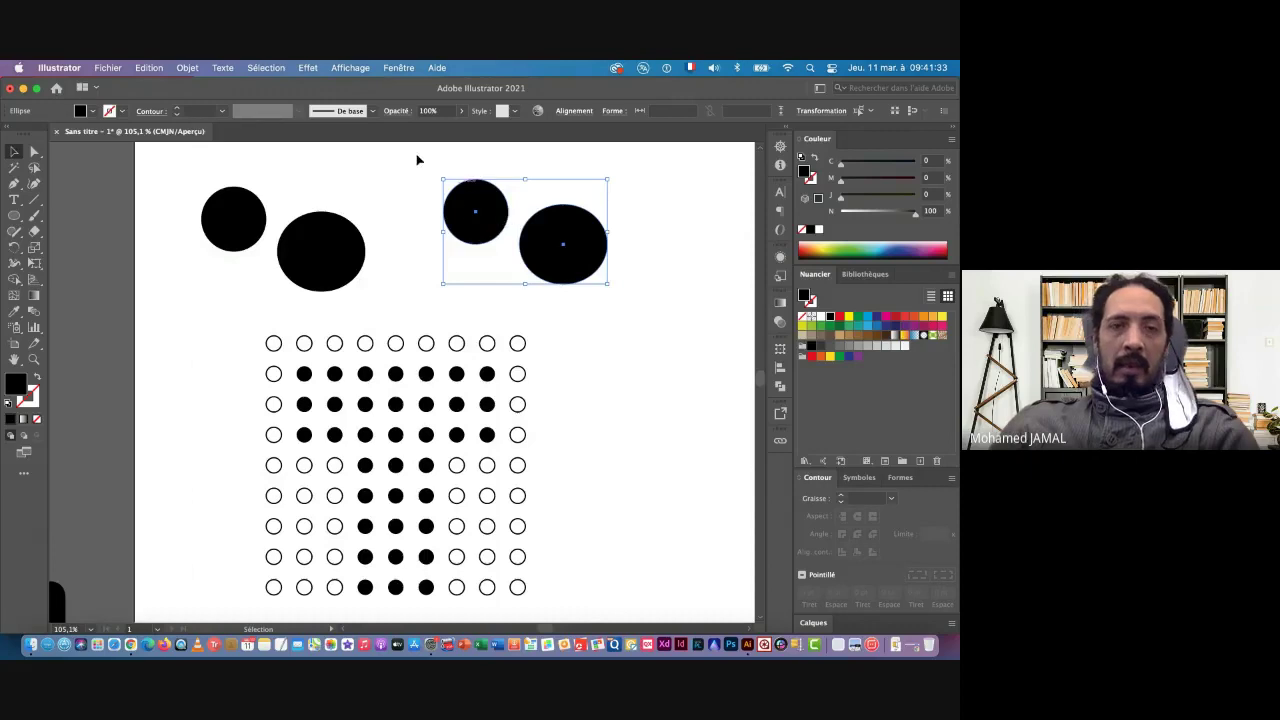
Group the right circle pair and make the left pair one compound path
left_click(188, 68)
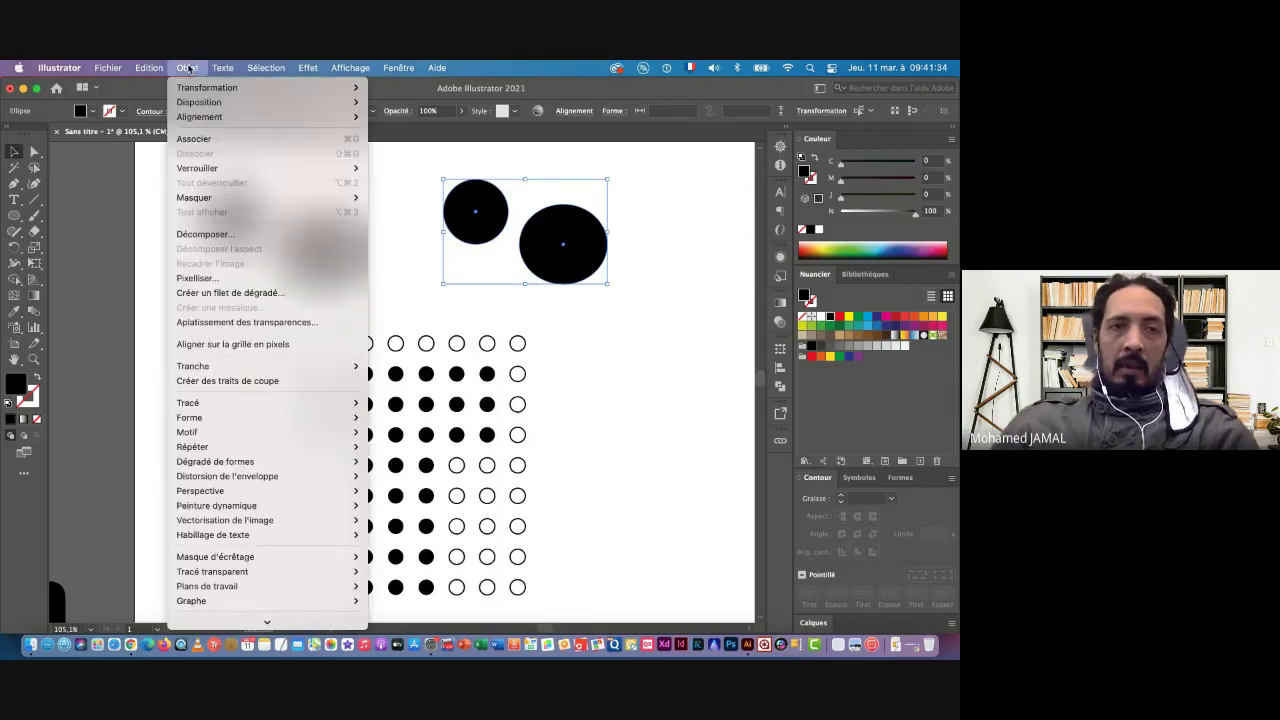
left_click(197, 144)
left_click_drag(188, 182, 325, 283)
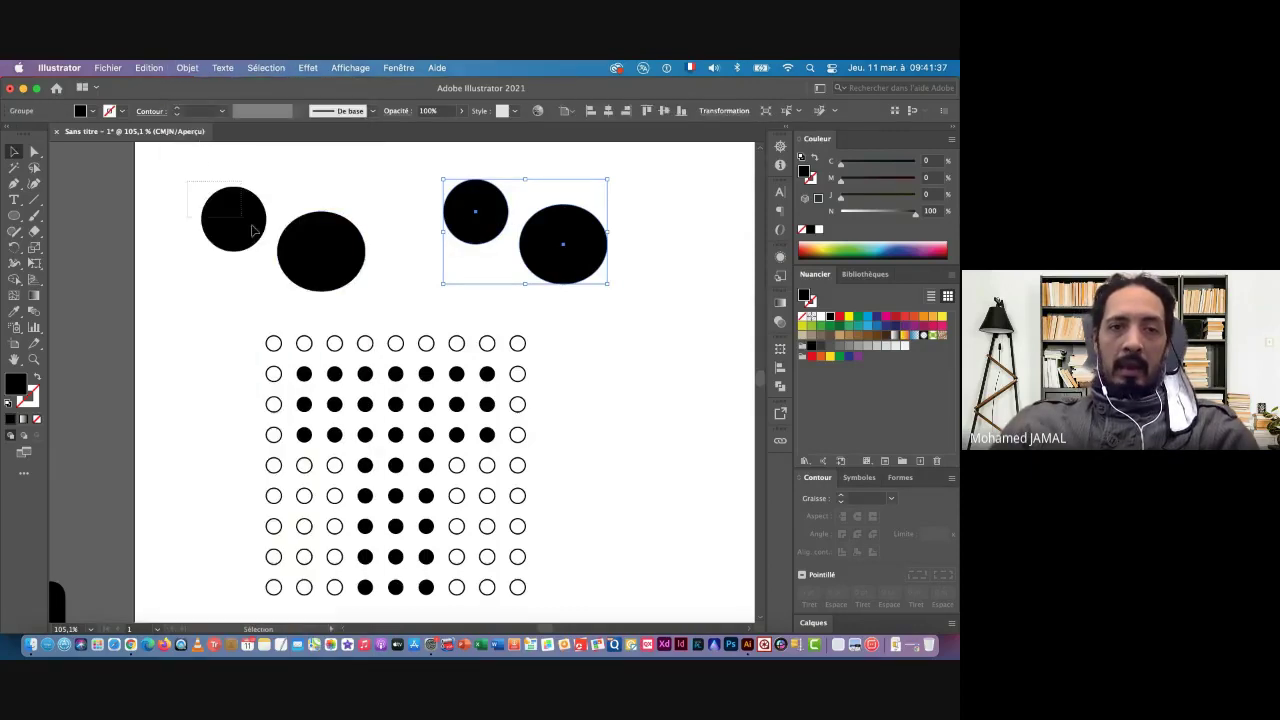
left_click(185, 68)
mouse_move(212, 571)
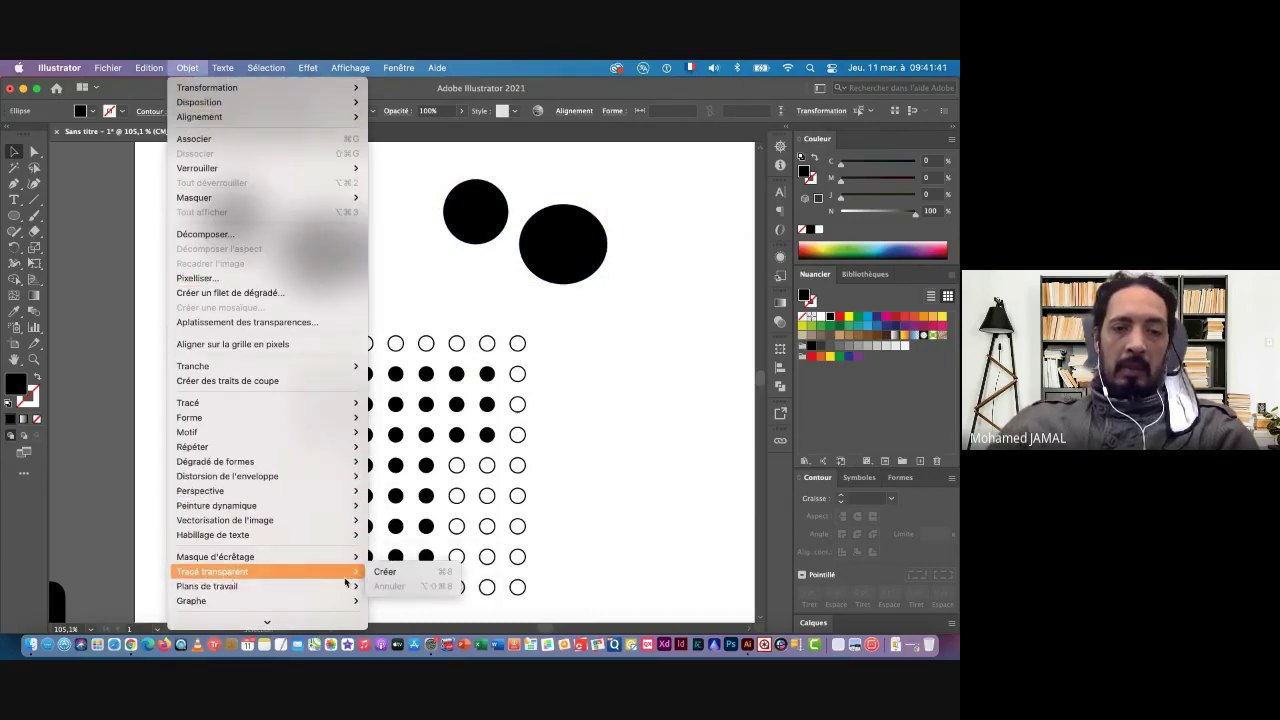
left_click(382, 571)
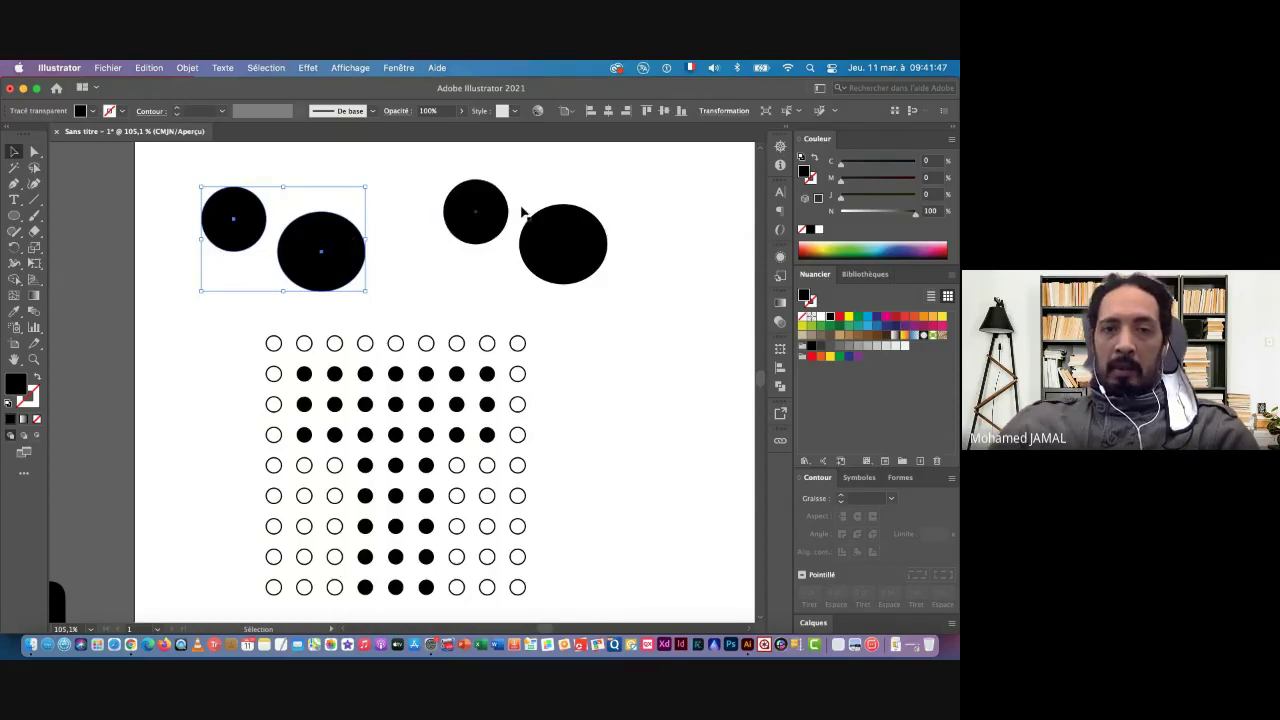
scroll(517, 229, "up", 1)
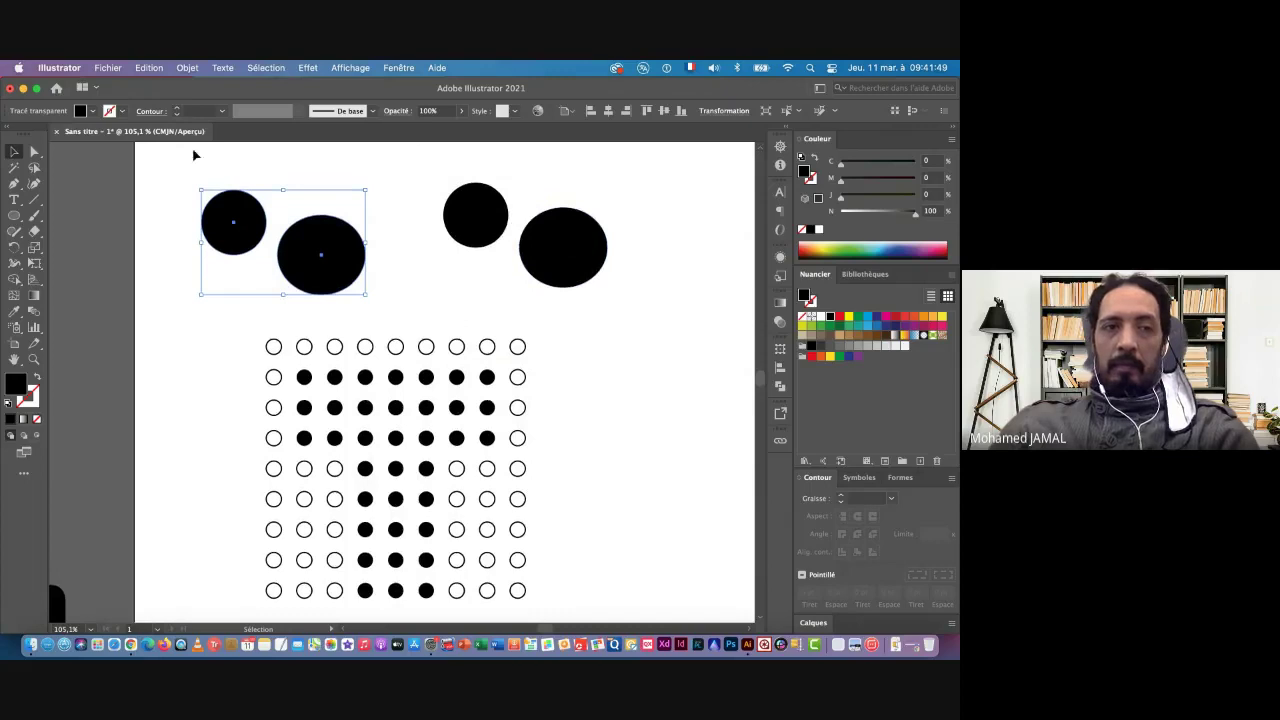
Direct-select anchor points on the demonstration circles and fill them orange
left_click(35, 152)
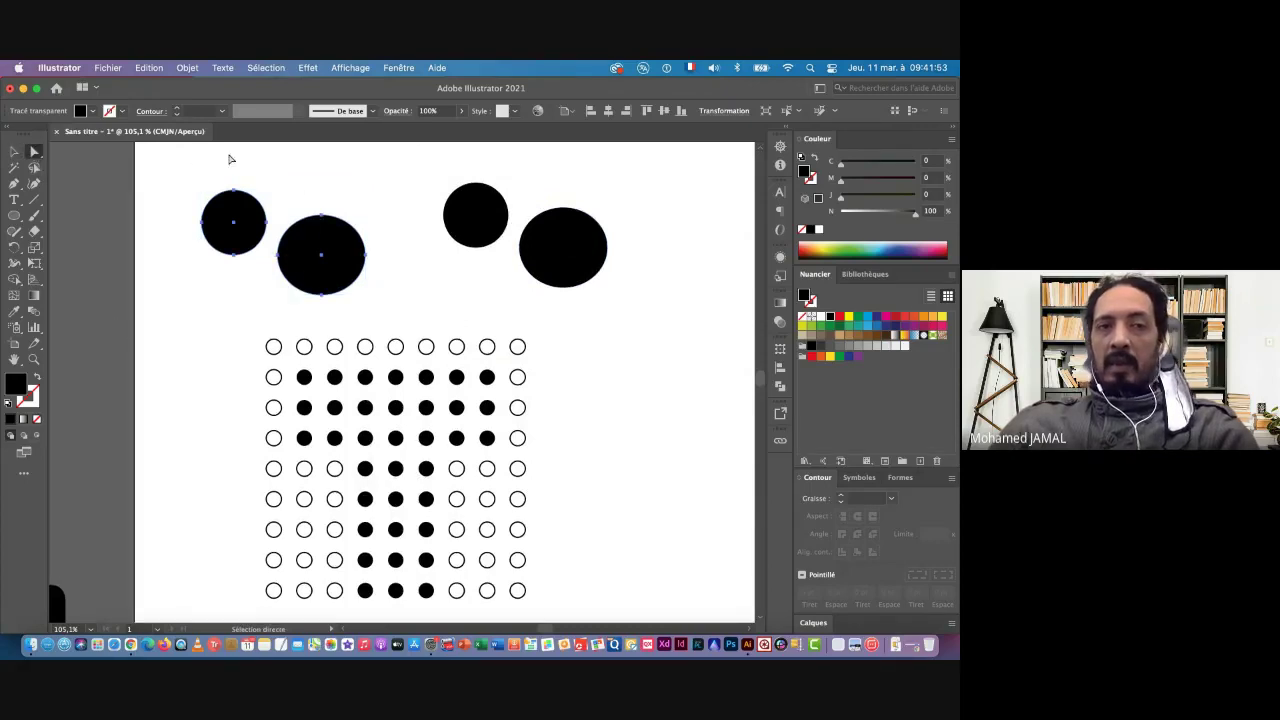
left_click_drag(229, 159, 480, 204)
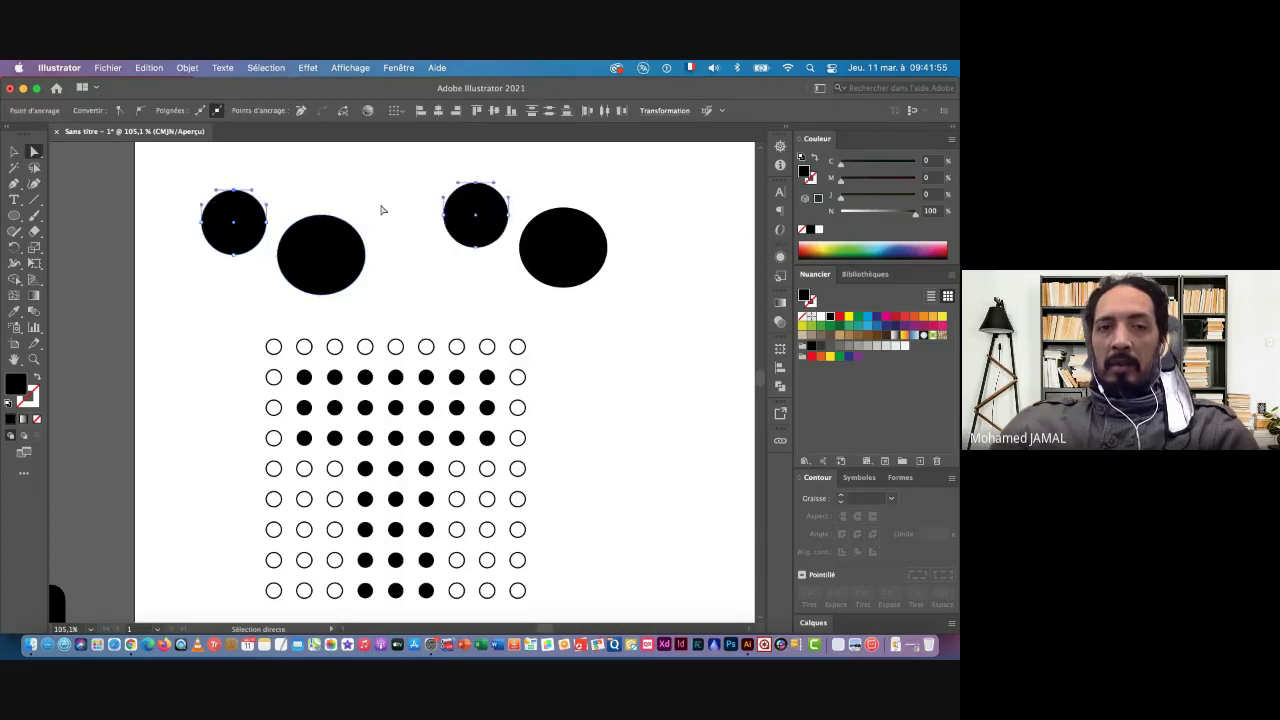
left_click_drag(195, 163, 480, 211)
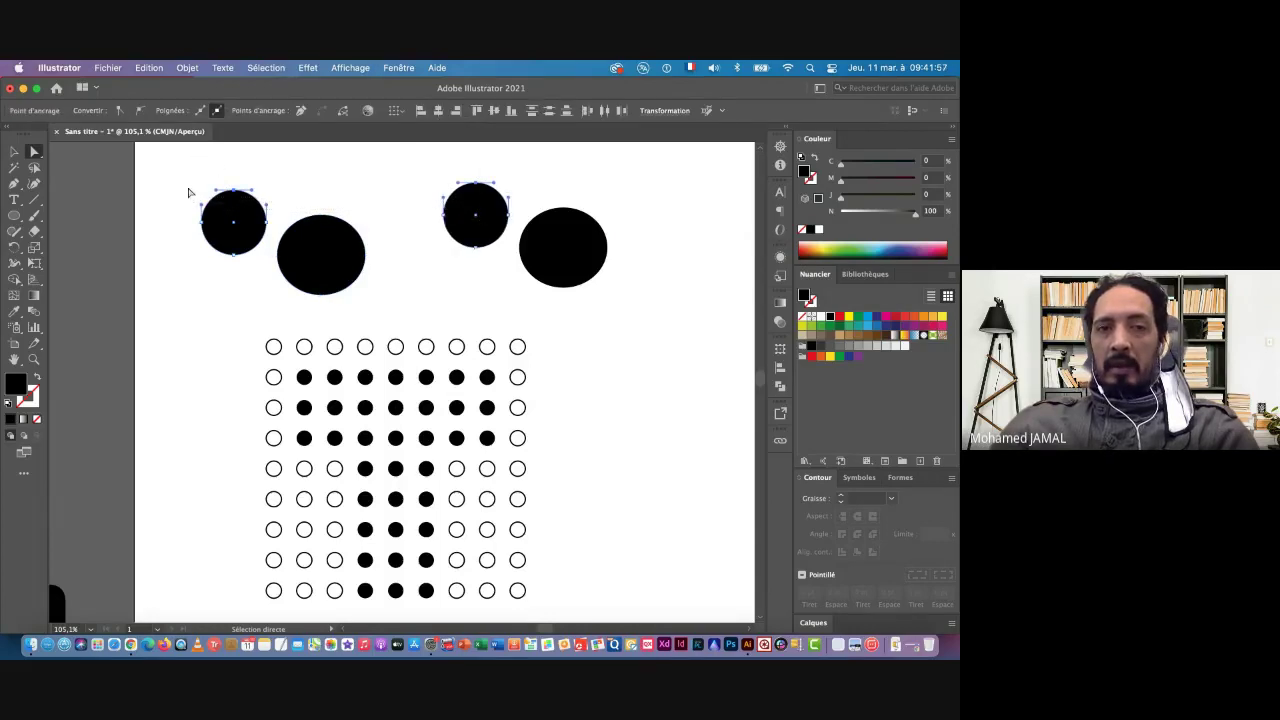
left_click_drag(205, 178, 480, 211)
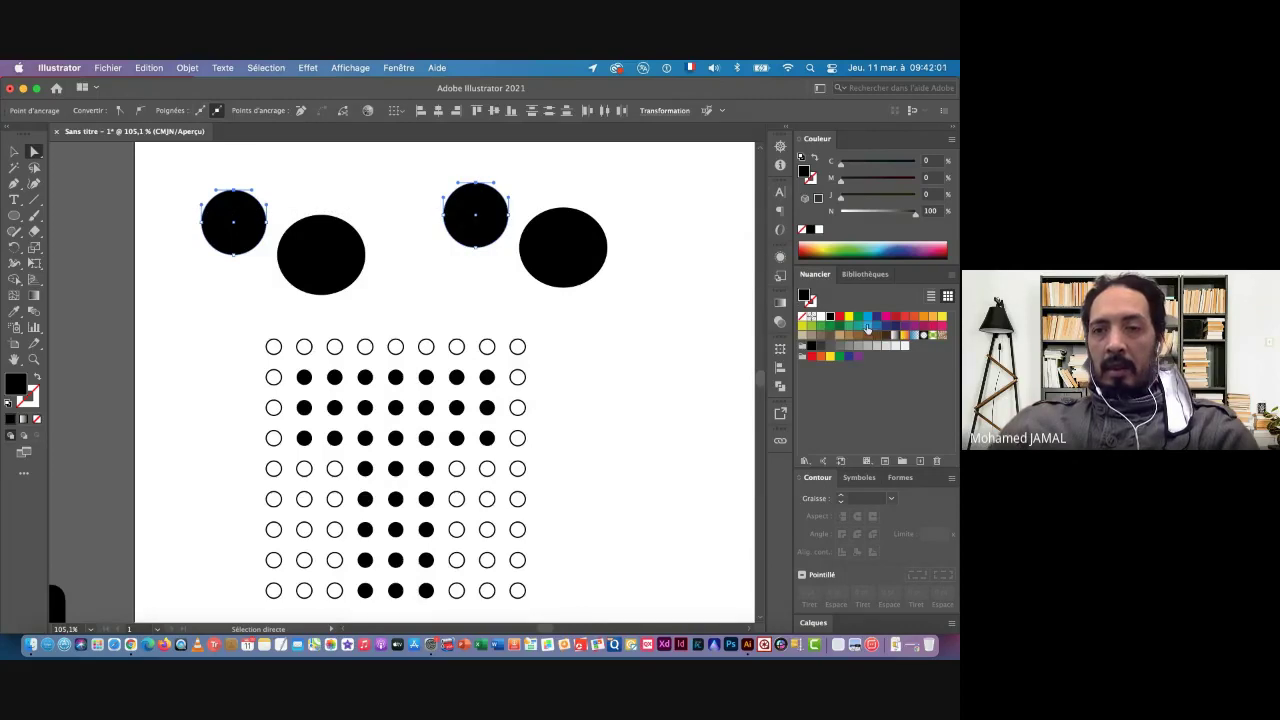
left_click(932, 318)
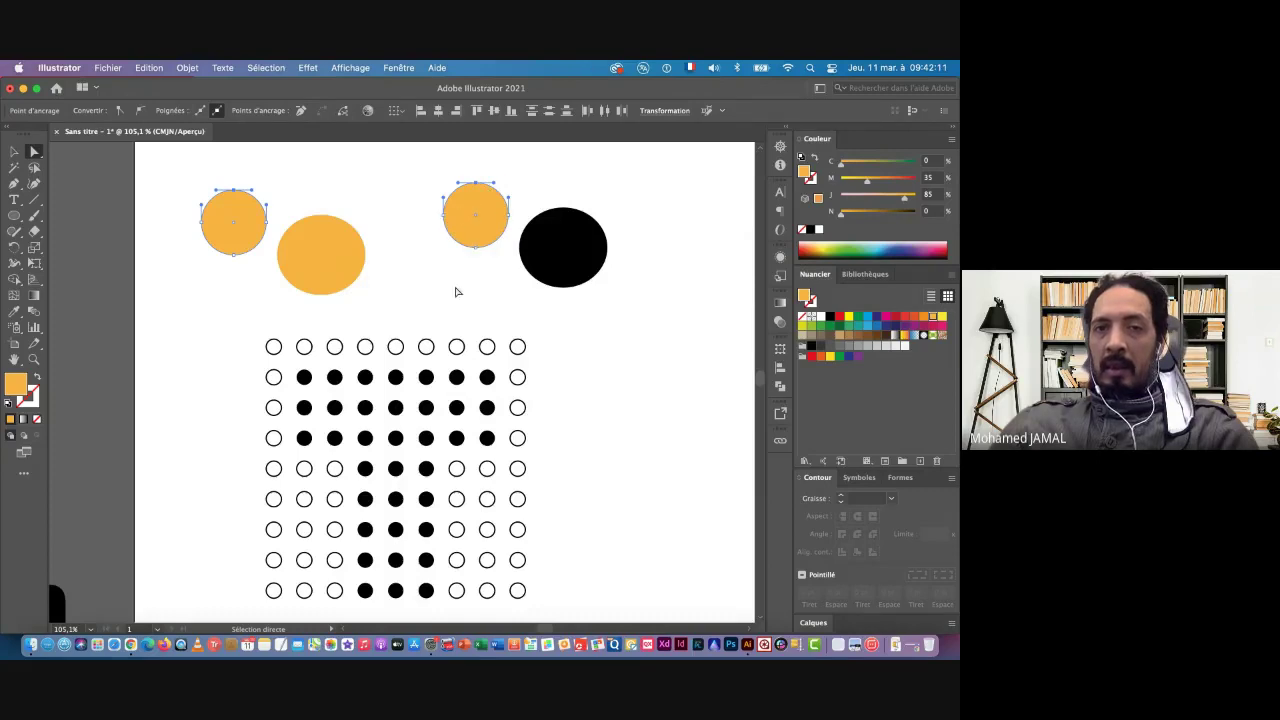
Delete all four demonstration circles, then select the T's black dots and zoom in
left_click(14, 151)
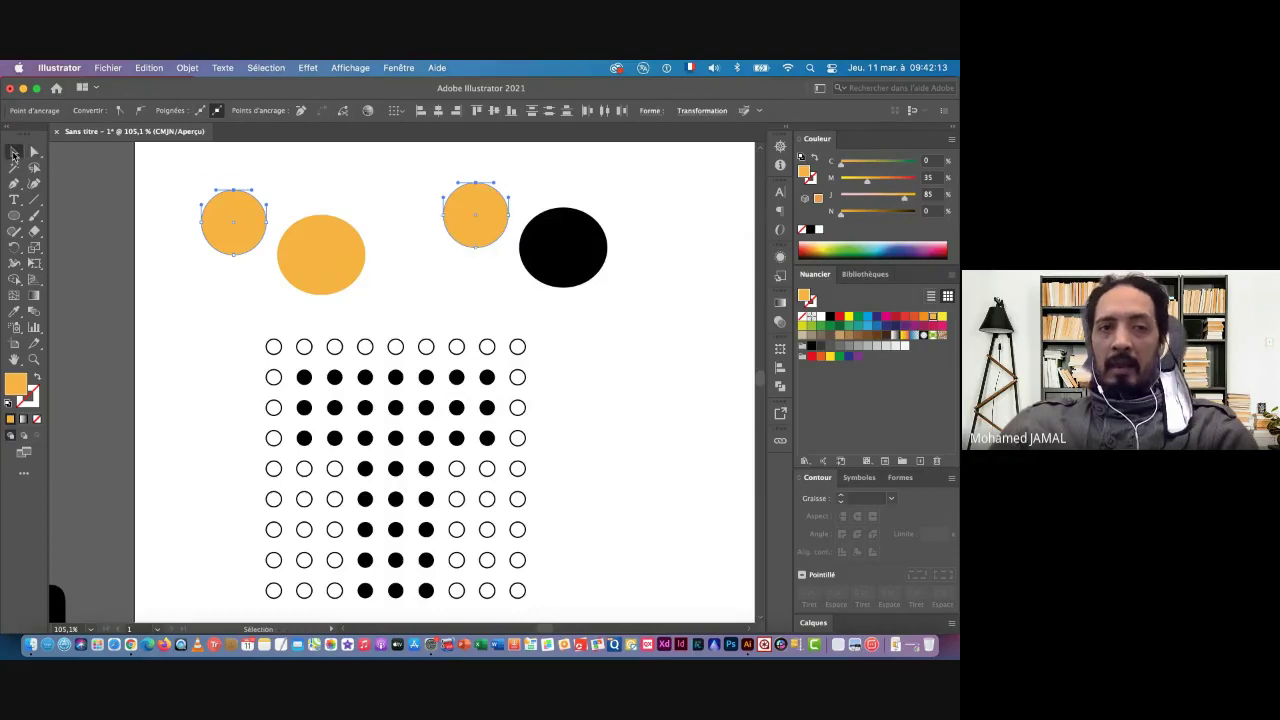
left_click_drag(188, 152, 626, 244)
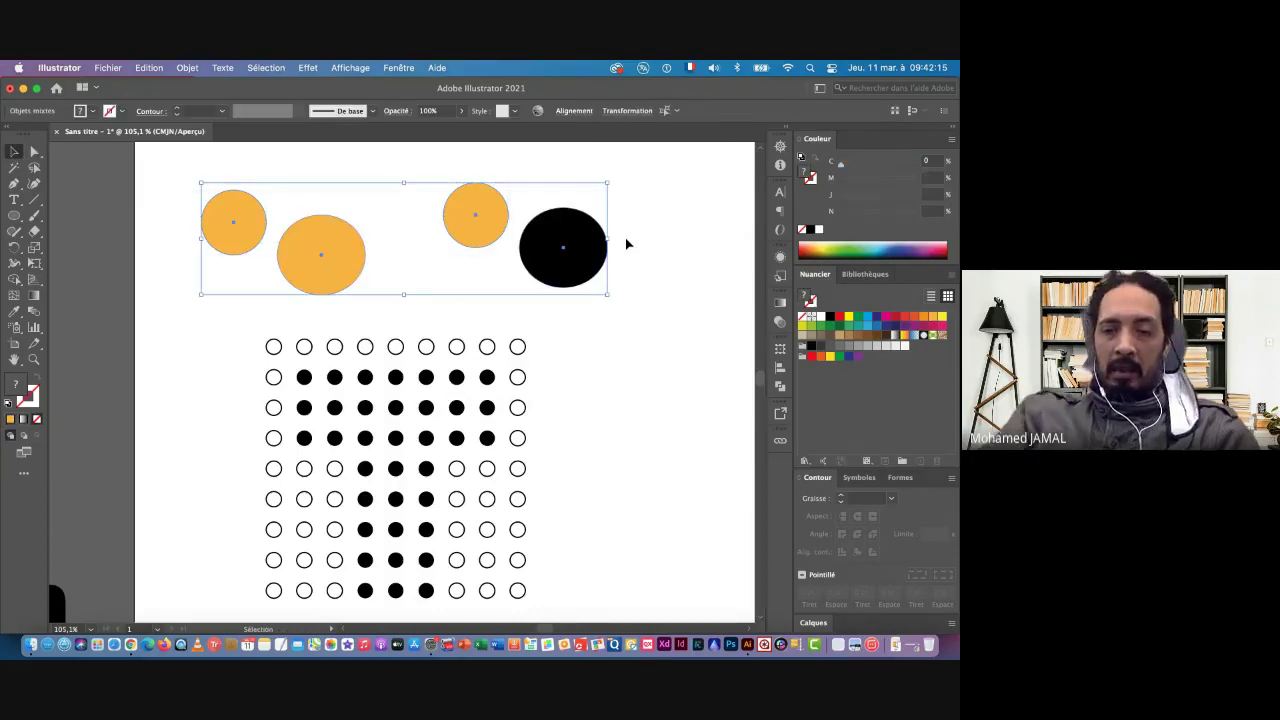
key("Delete")
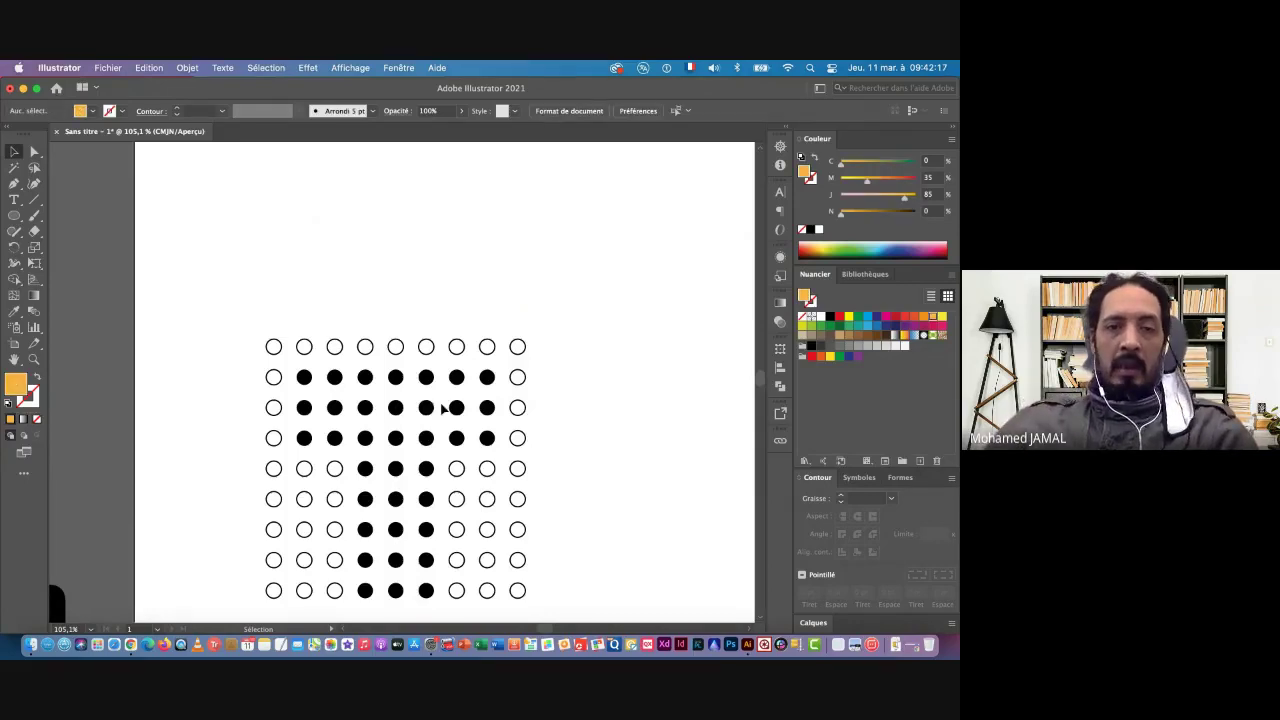
scroll(420, 340, "down", 5)
scroll(420, 350, "left", 2)
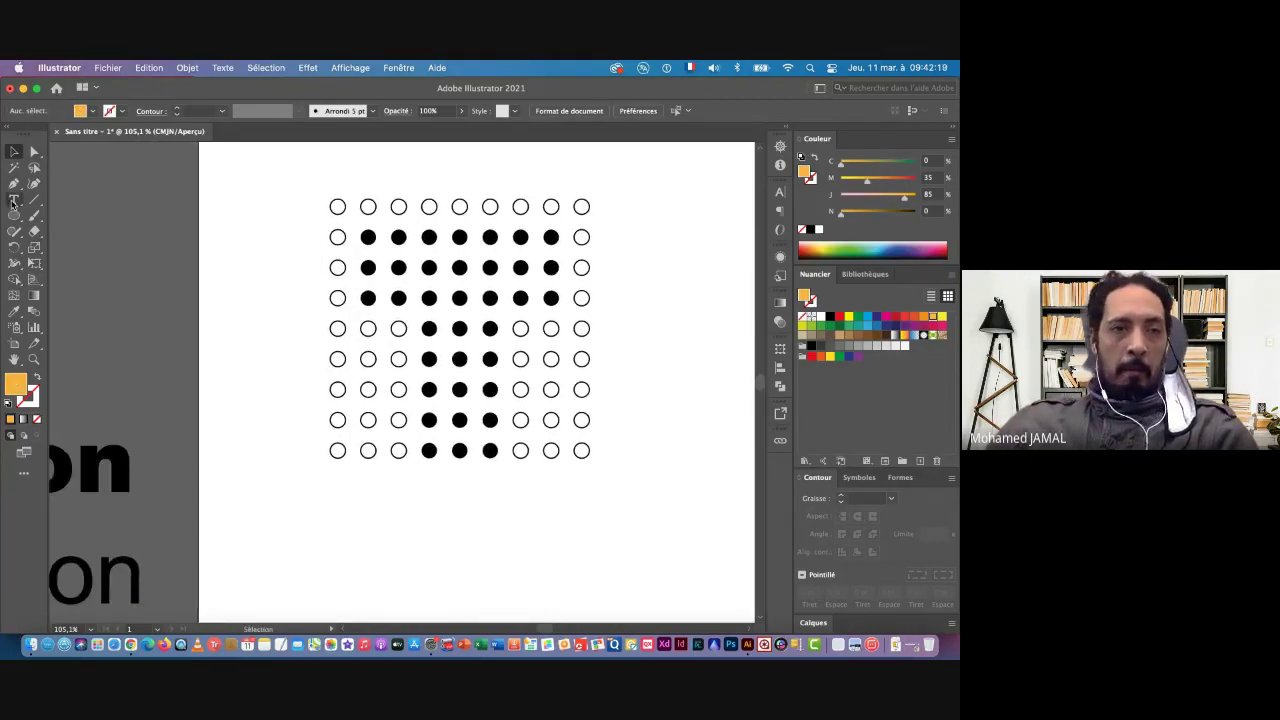
left_click(429, 240)
key("super+space")
scroll(415, 322, "up", 2)
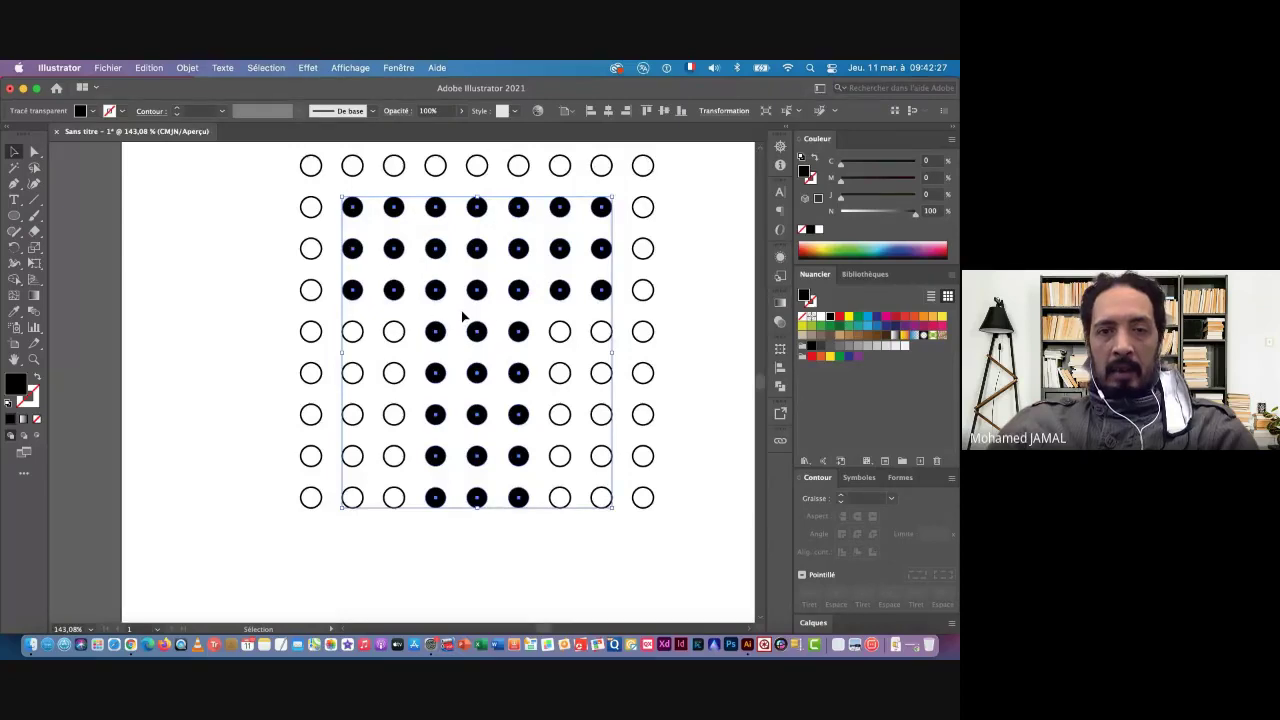
left_click(186, 68)
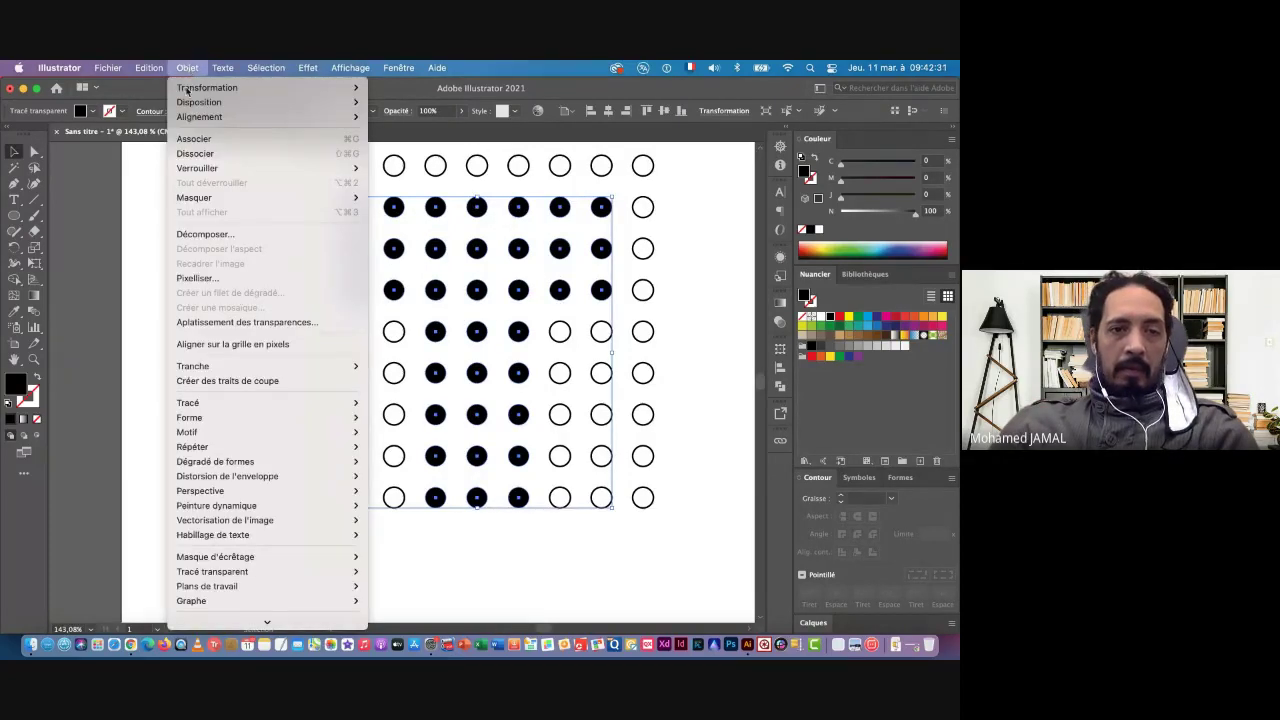
mouse_move(188, 403)
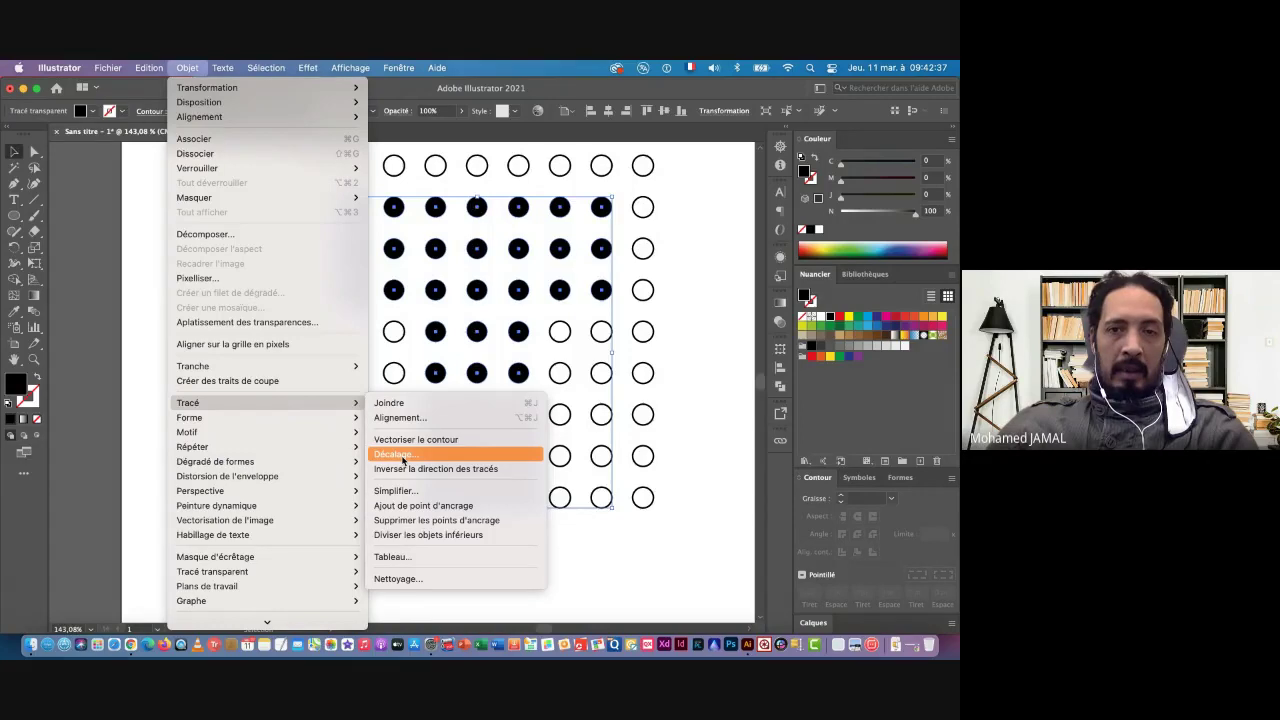
left_click(403, 458)
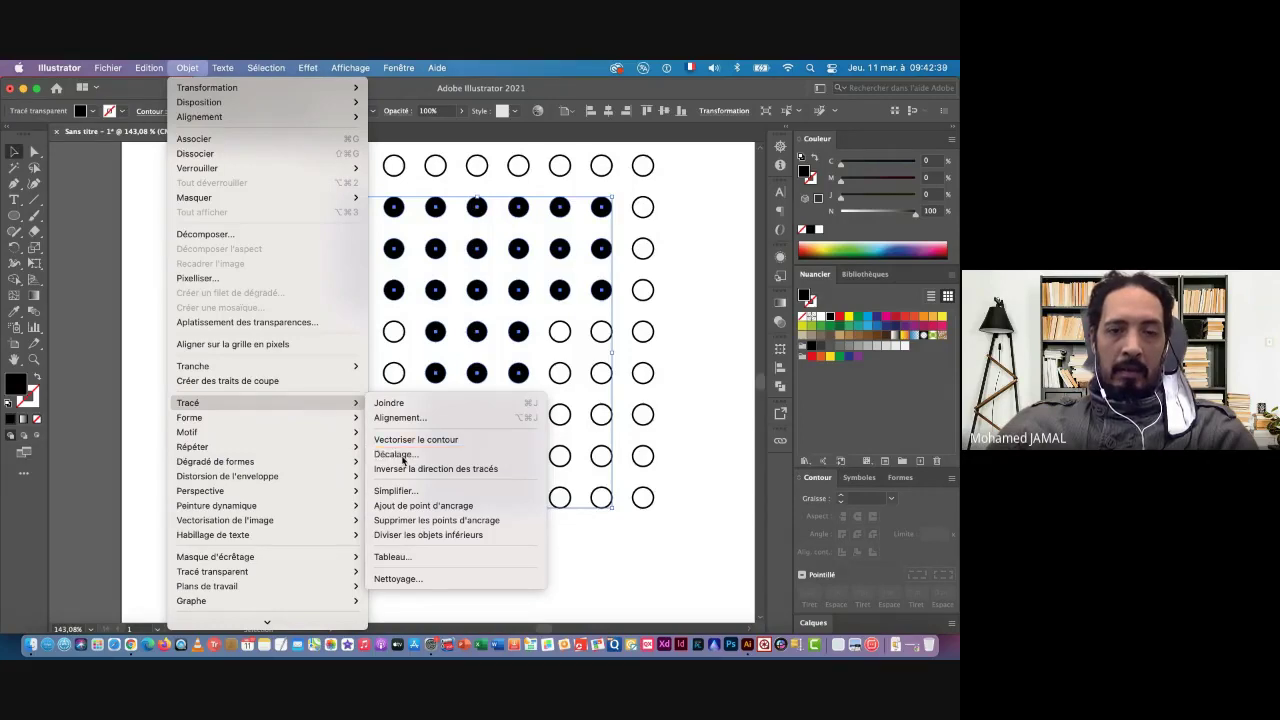
left_click_drag(629, 279, 747, 297)
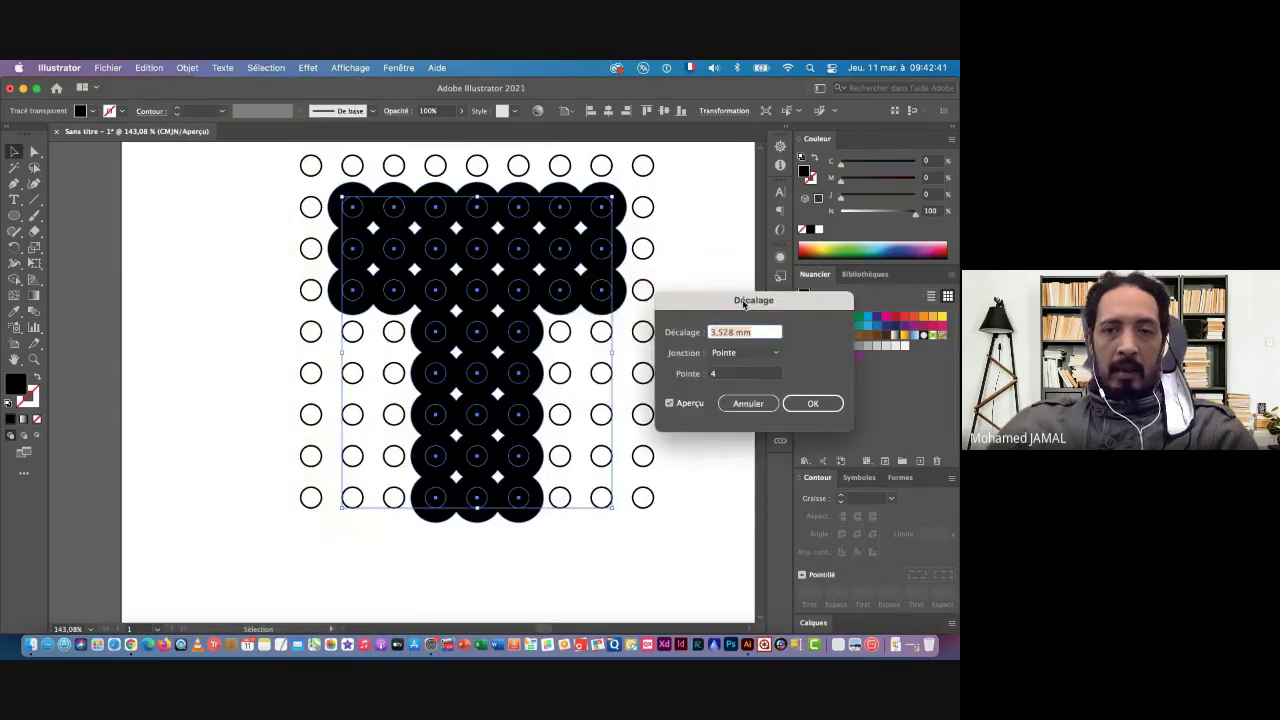
type("2")
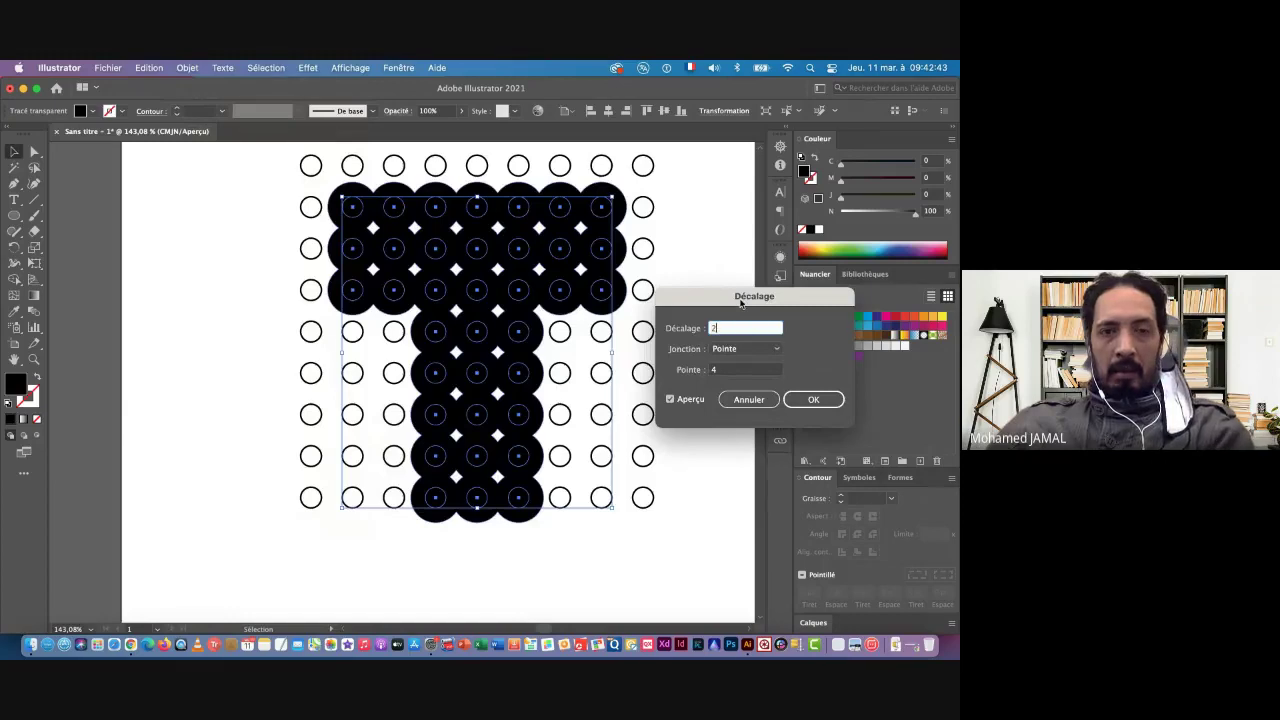
key("Tab")
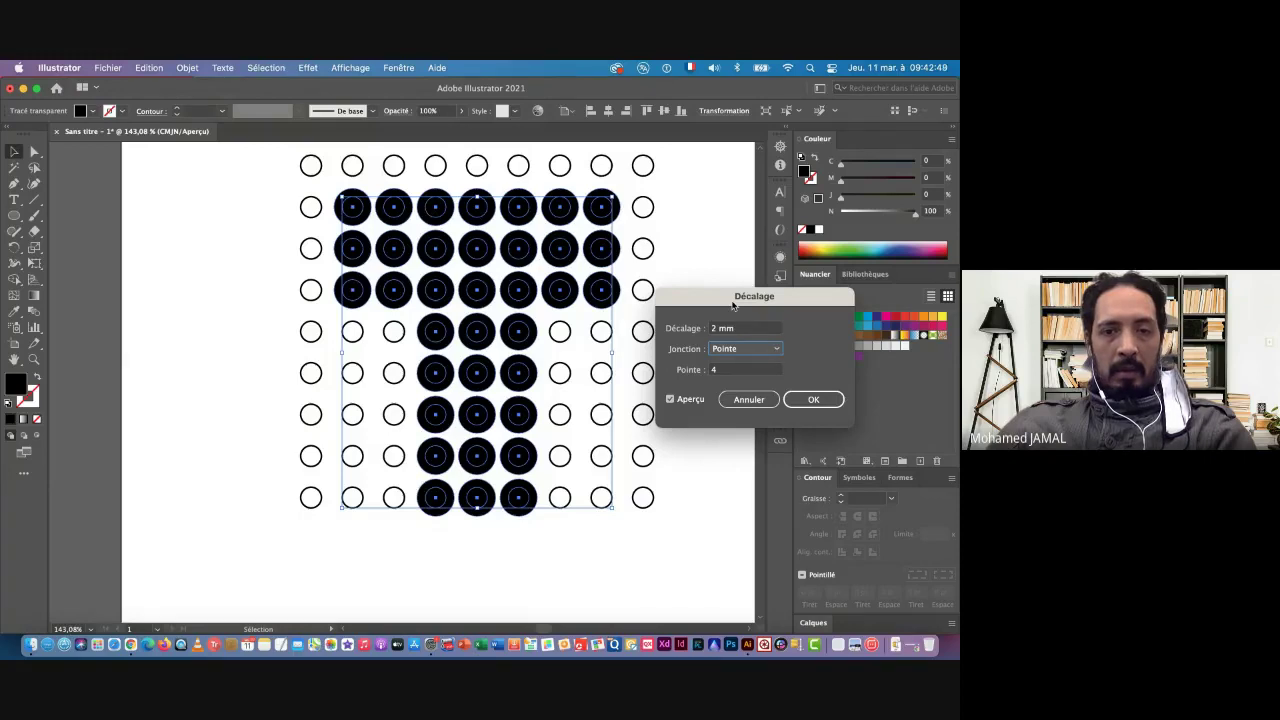
key("shift+Tab")
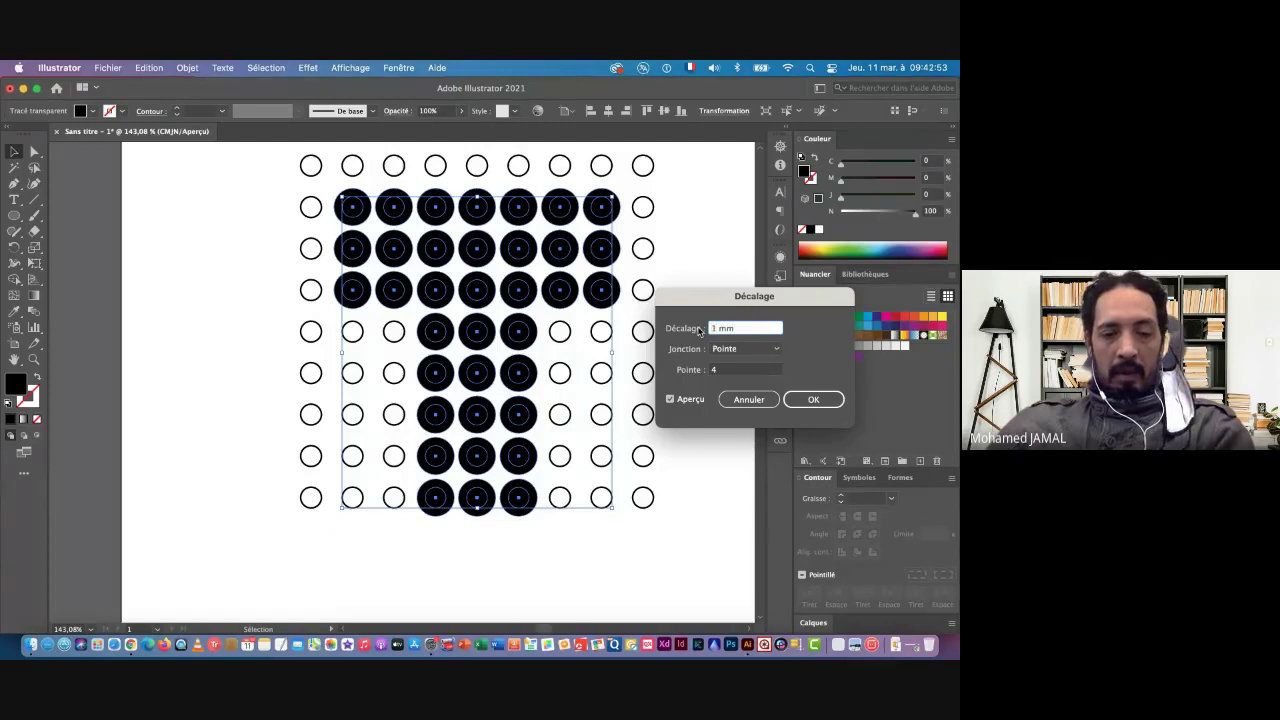
type(",5")
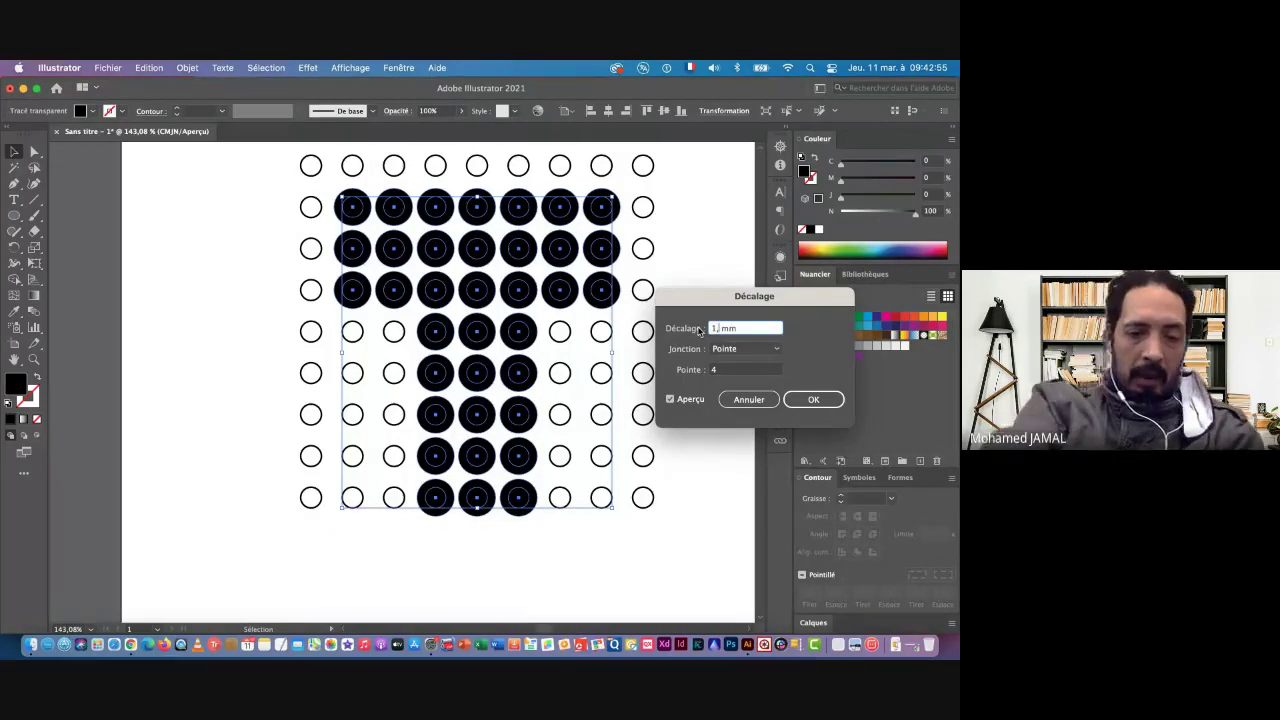
key("Tab")
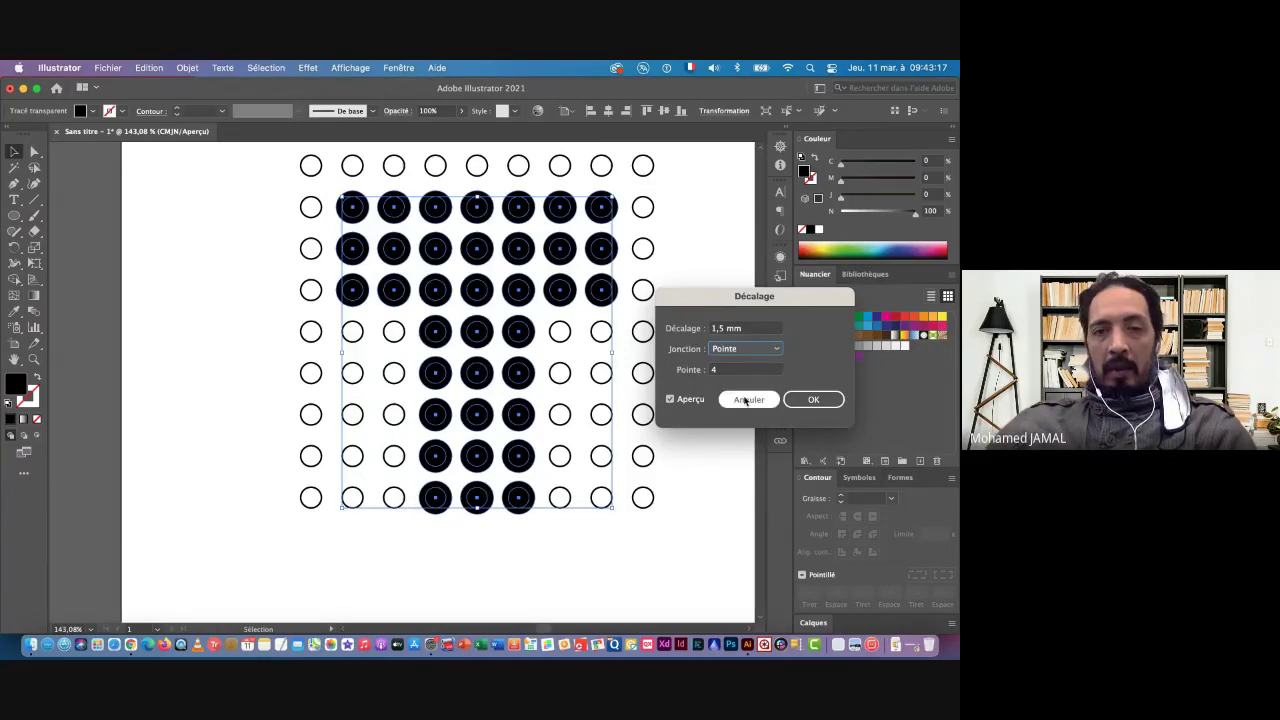
left_click(748, 400)
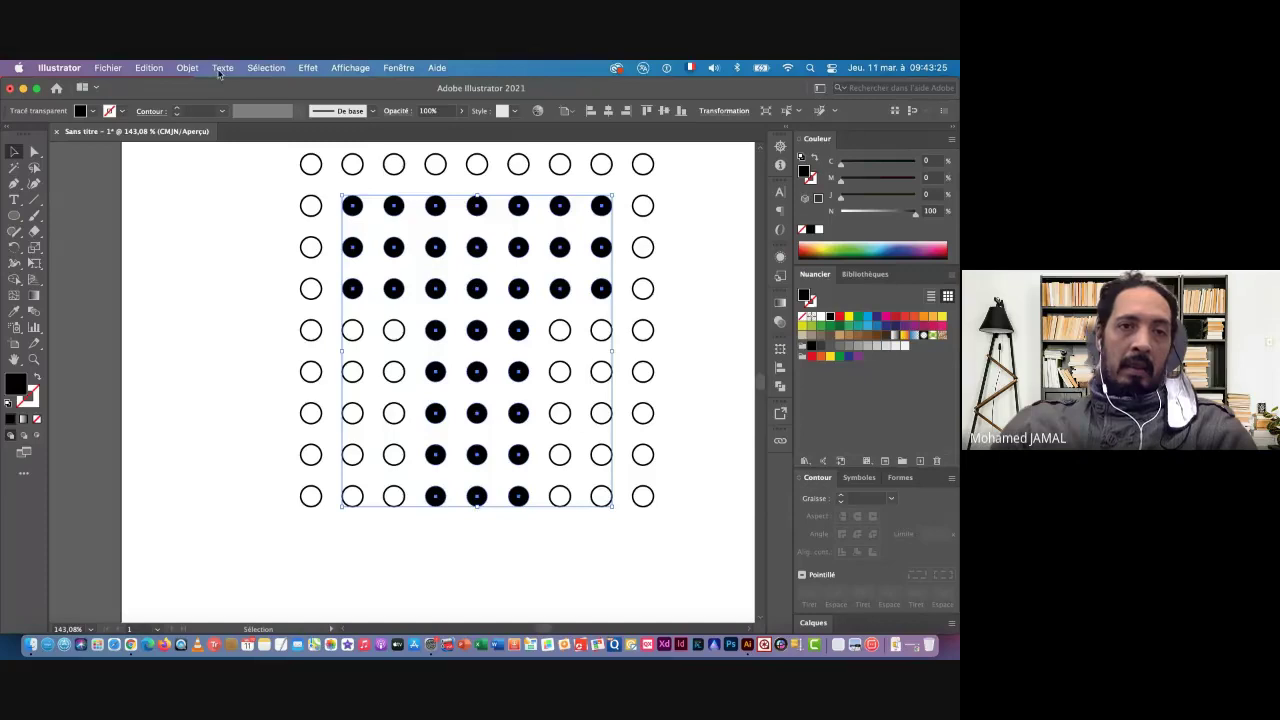
left_click(185, 69)
mouse_move(212, 571)
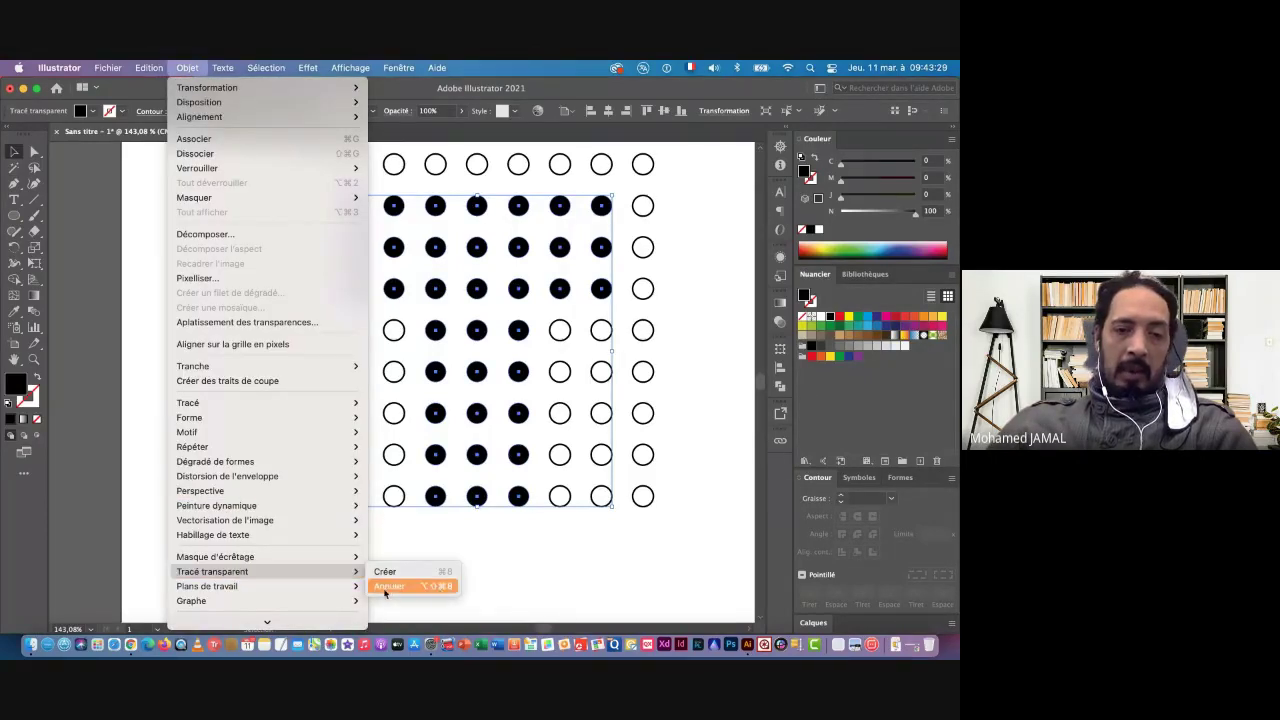
left_click(389, 588)
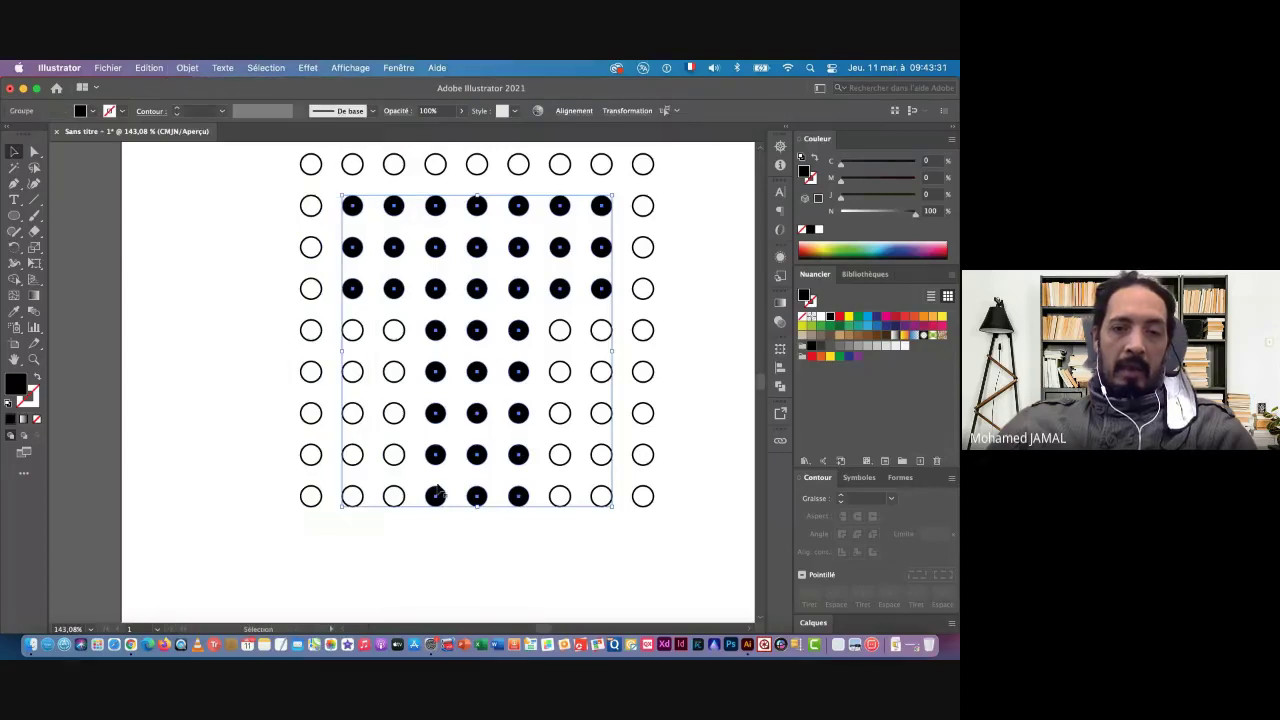
left_click_drag(421, 523, 530, 490)
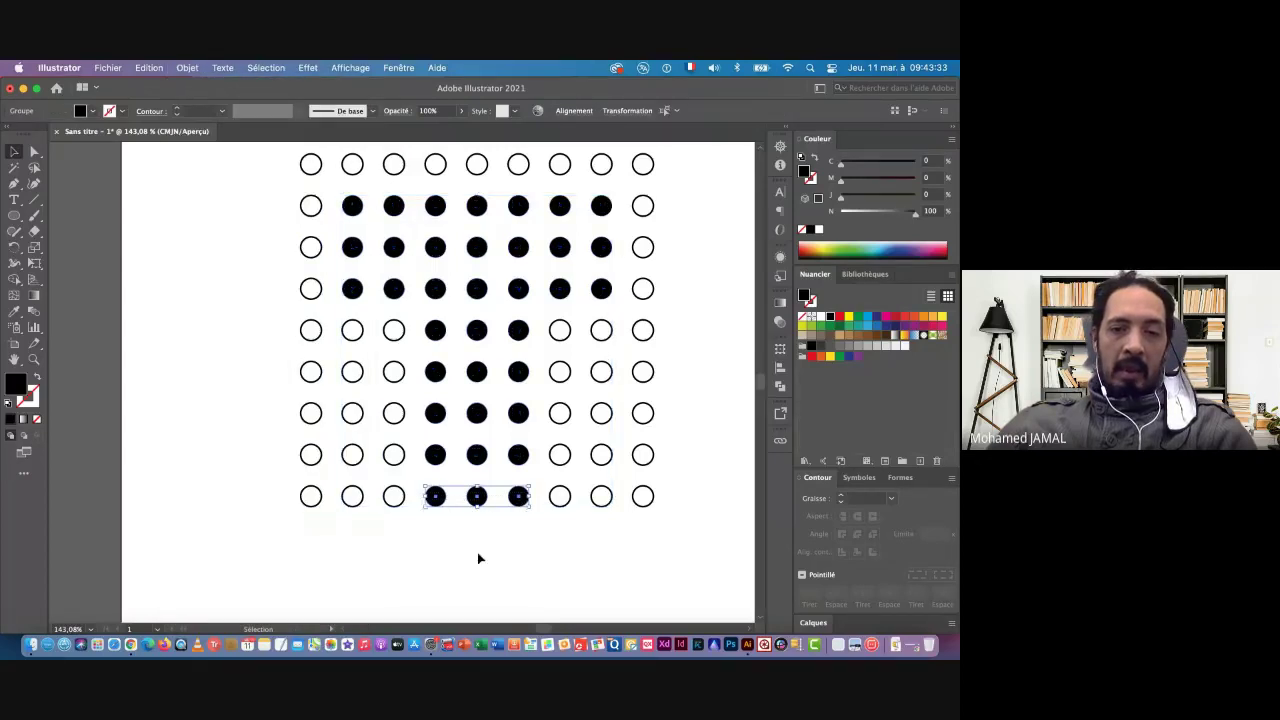
left_click(13, 313)
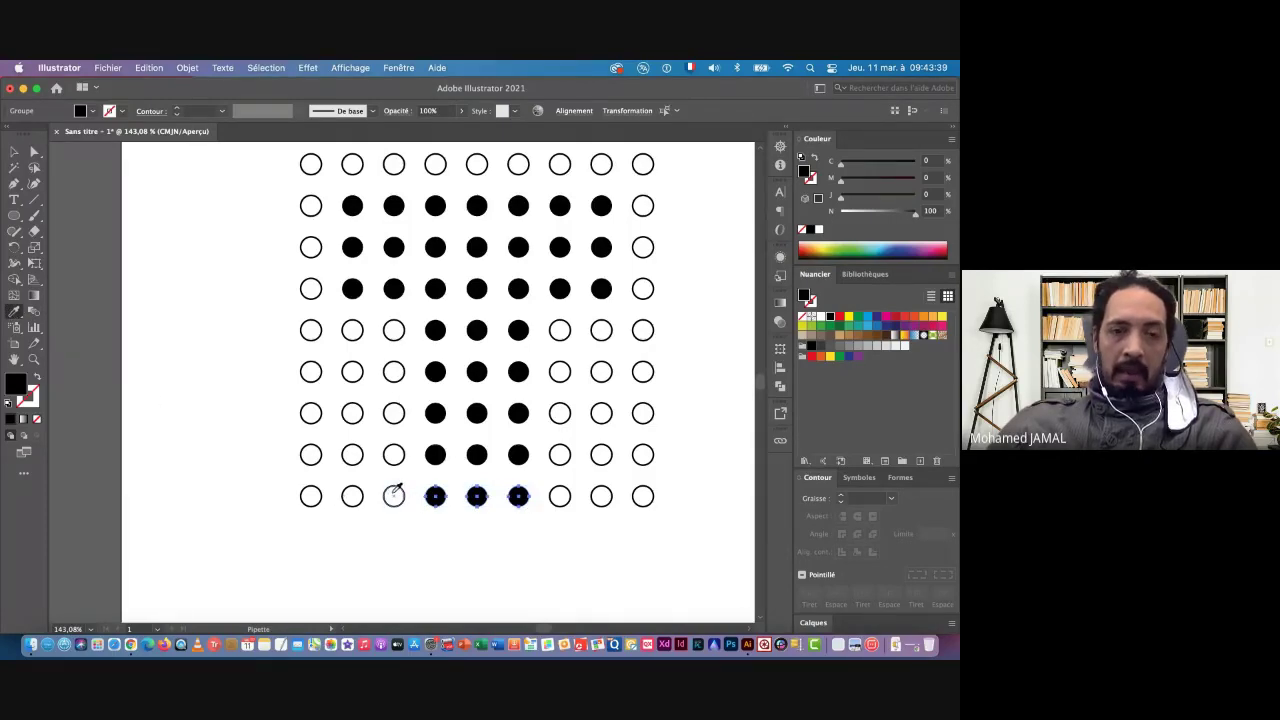
left_click(393, 494)
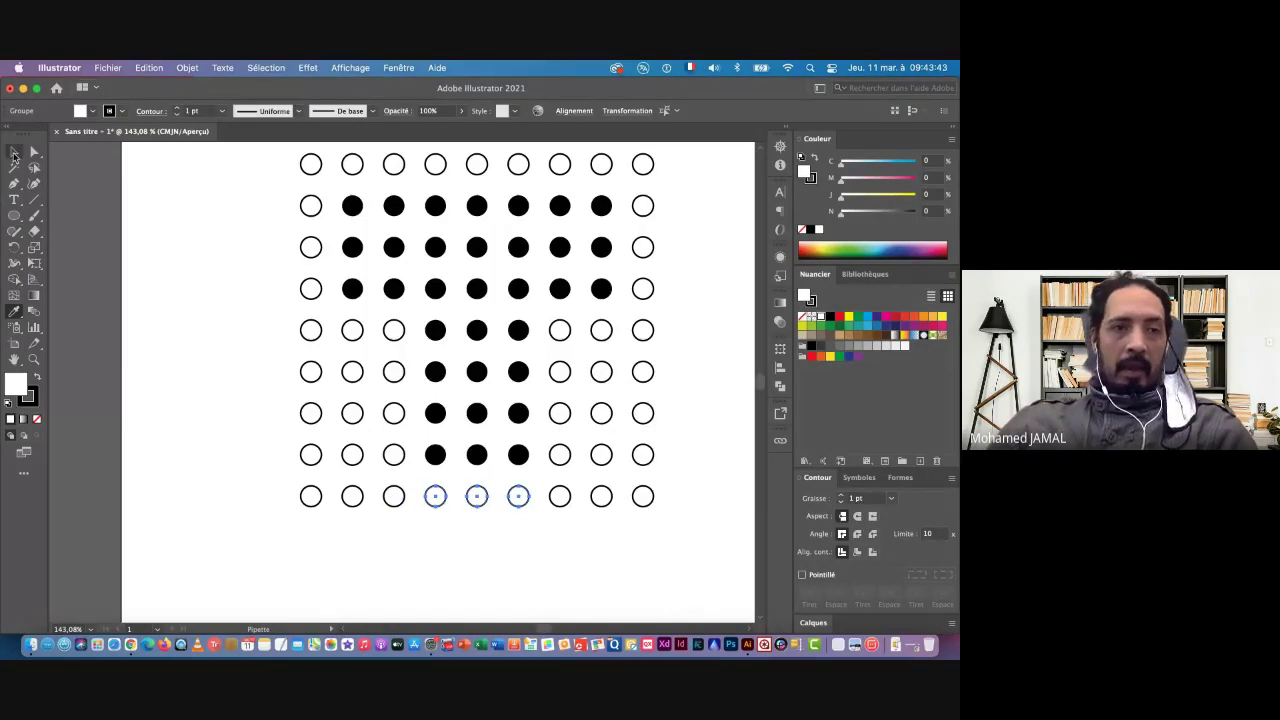
left_click(14, 153)
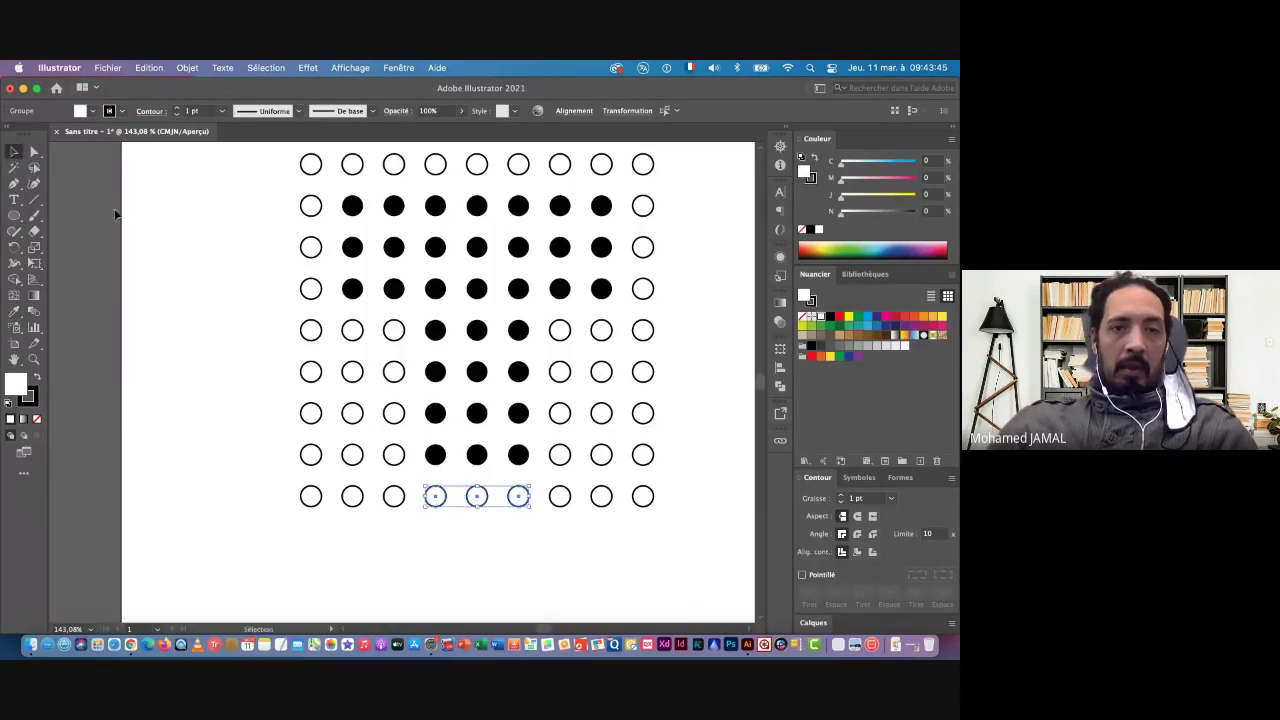
left_click_drag(346, 193, 606, 292)
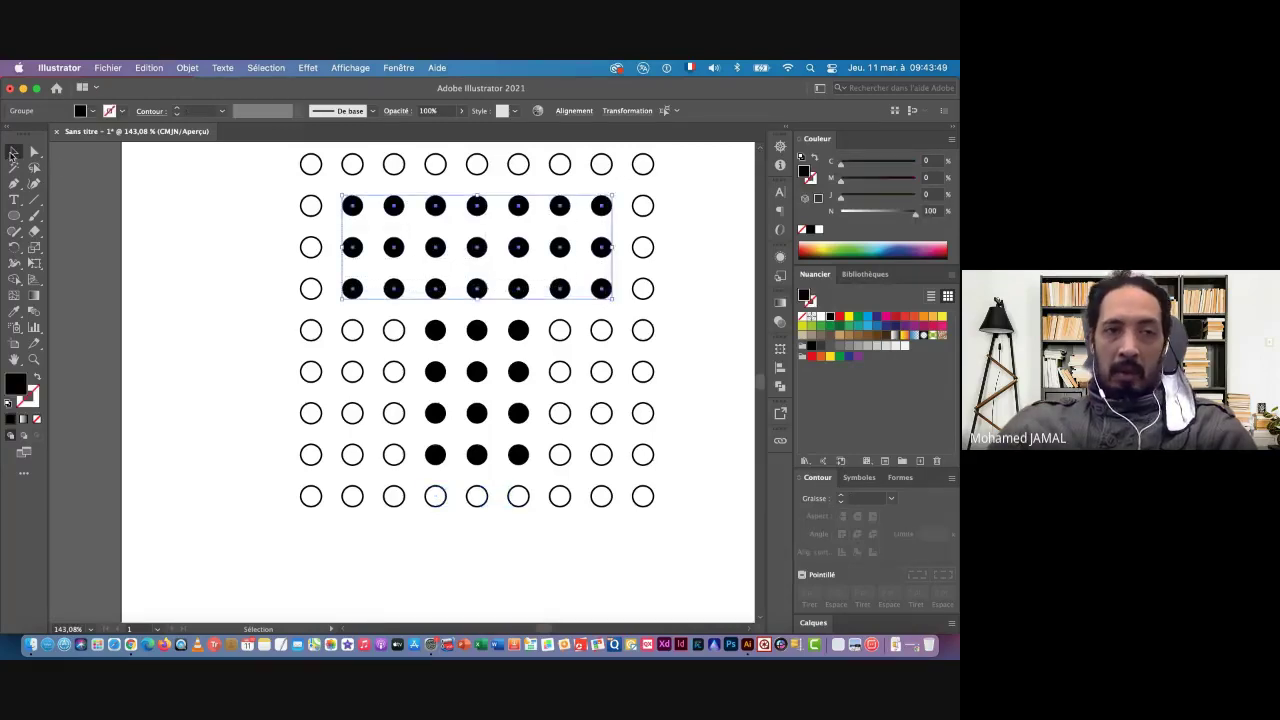
Select the T's three crossbar rows and stem dots and make them one compound path
left_click(286, 208)
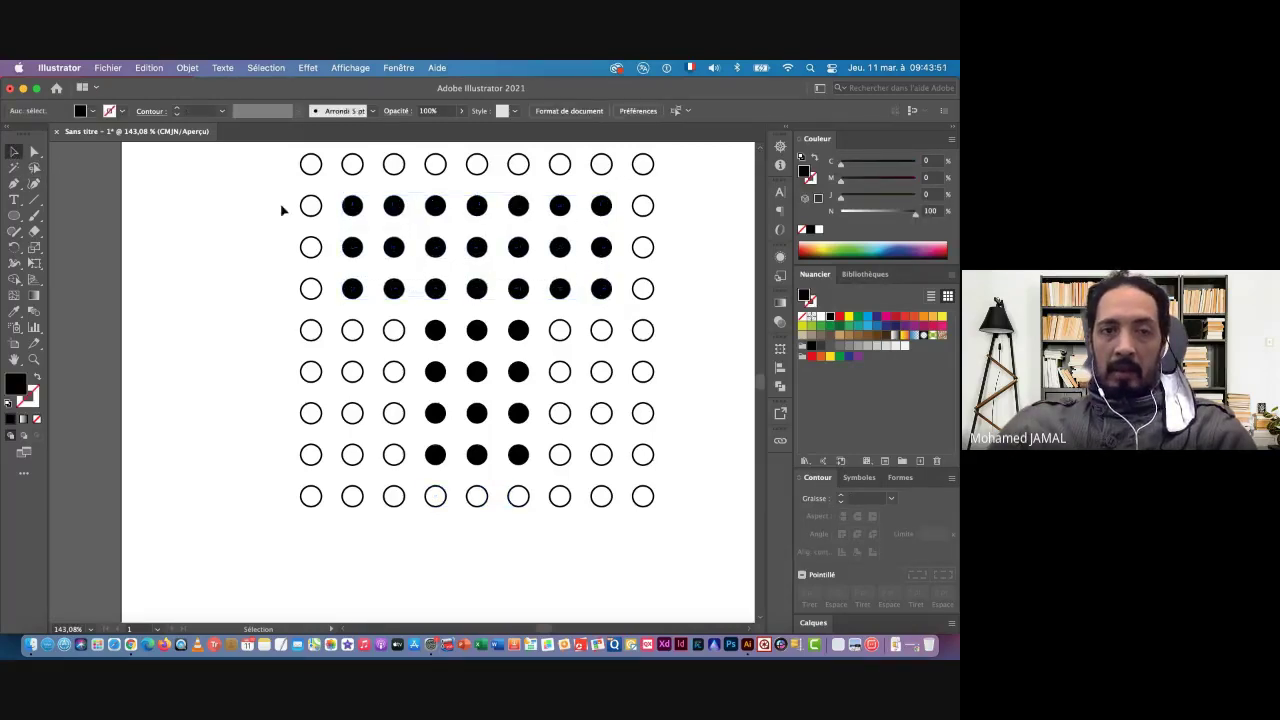
left_click_drag(335, 190, 608, 298)
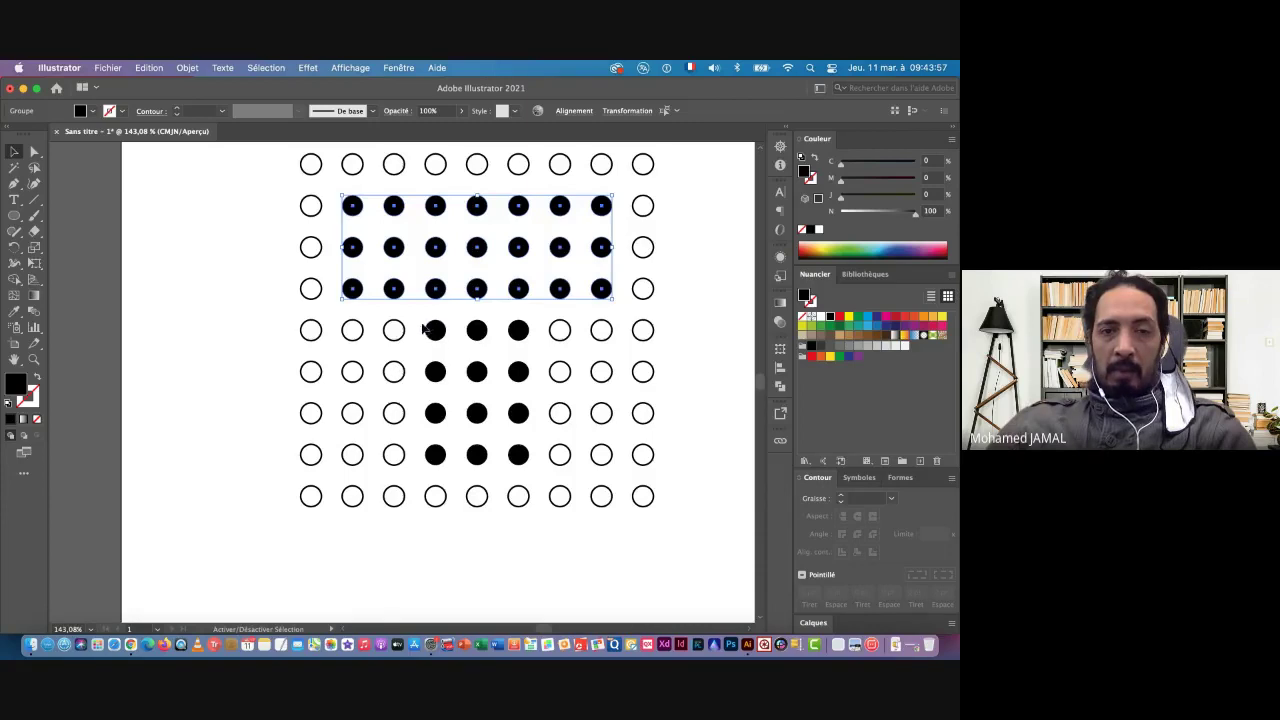
left_click_drag(443, 333, 524, 468)
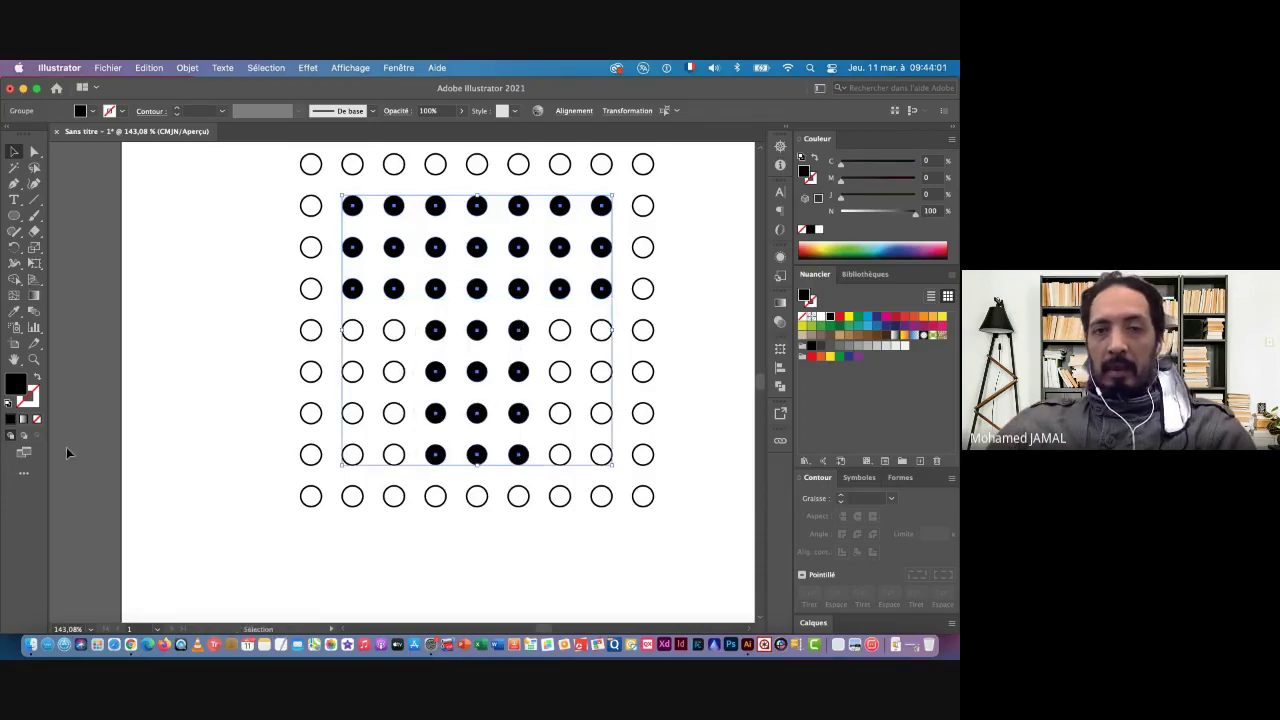
mouse_move(355, 208)
left_mouse_down()
mouse_move(163, 272)
mouse_move(257, 209)
mouse_move(394, 206)
mouse_move(365, 236)
mouse_move(350, 222)
left_mouse_up()
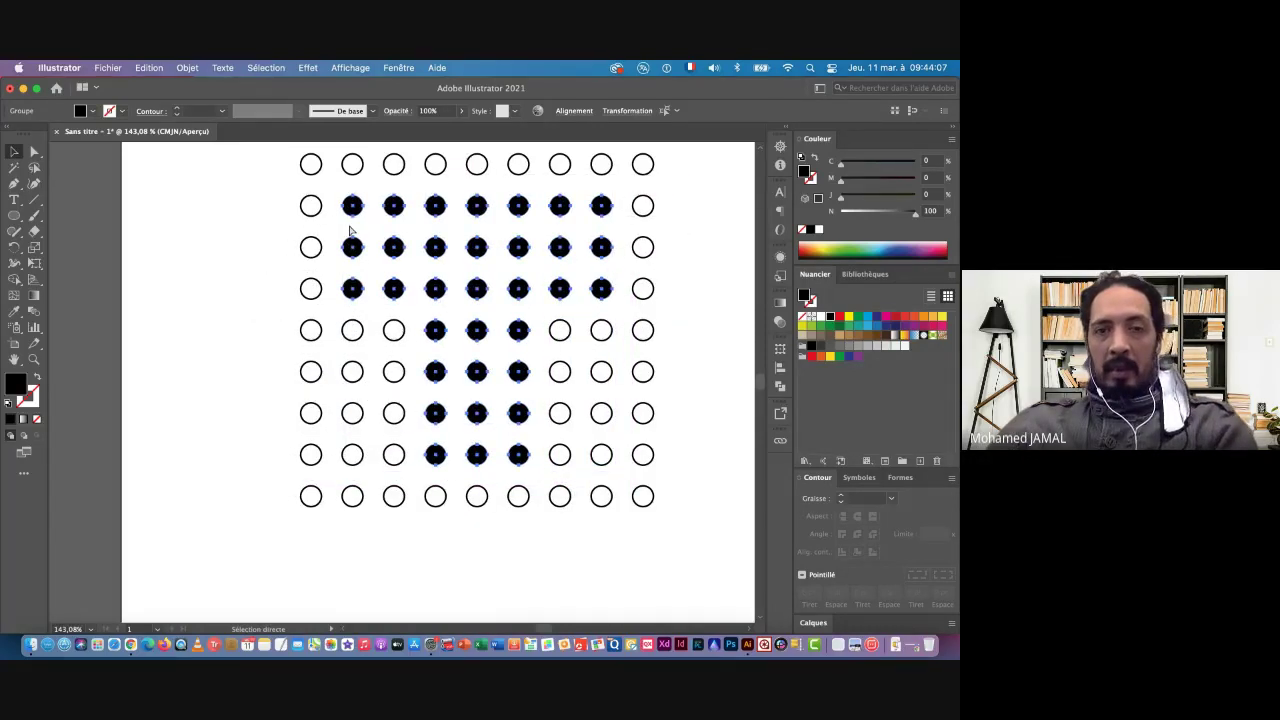
key("v")
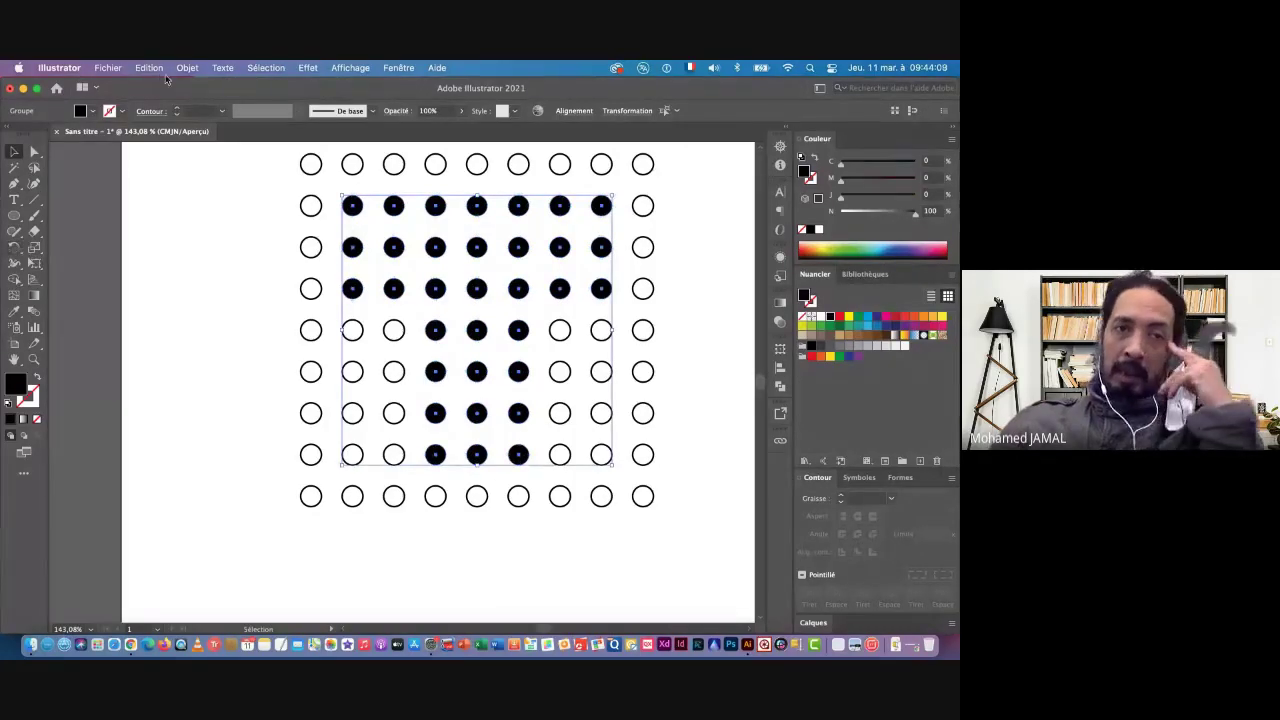
left_click(187, 68)
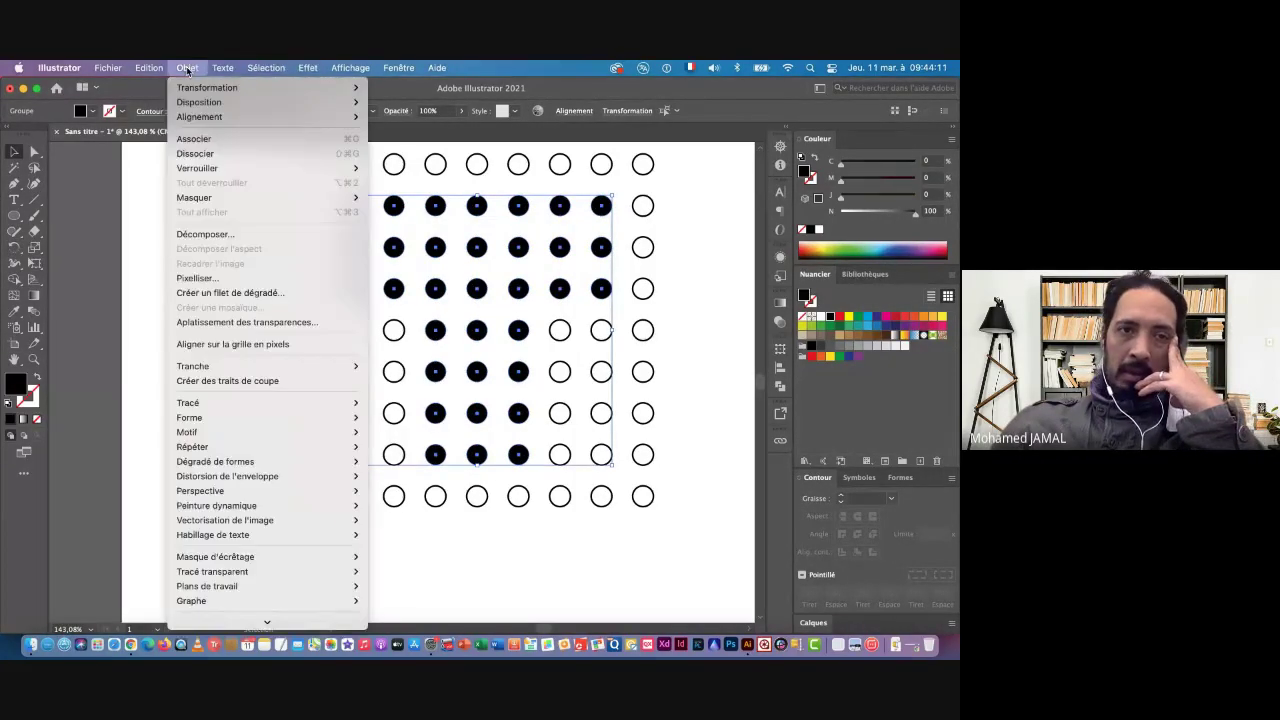
mouse_move(212, 571)
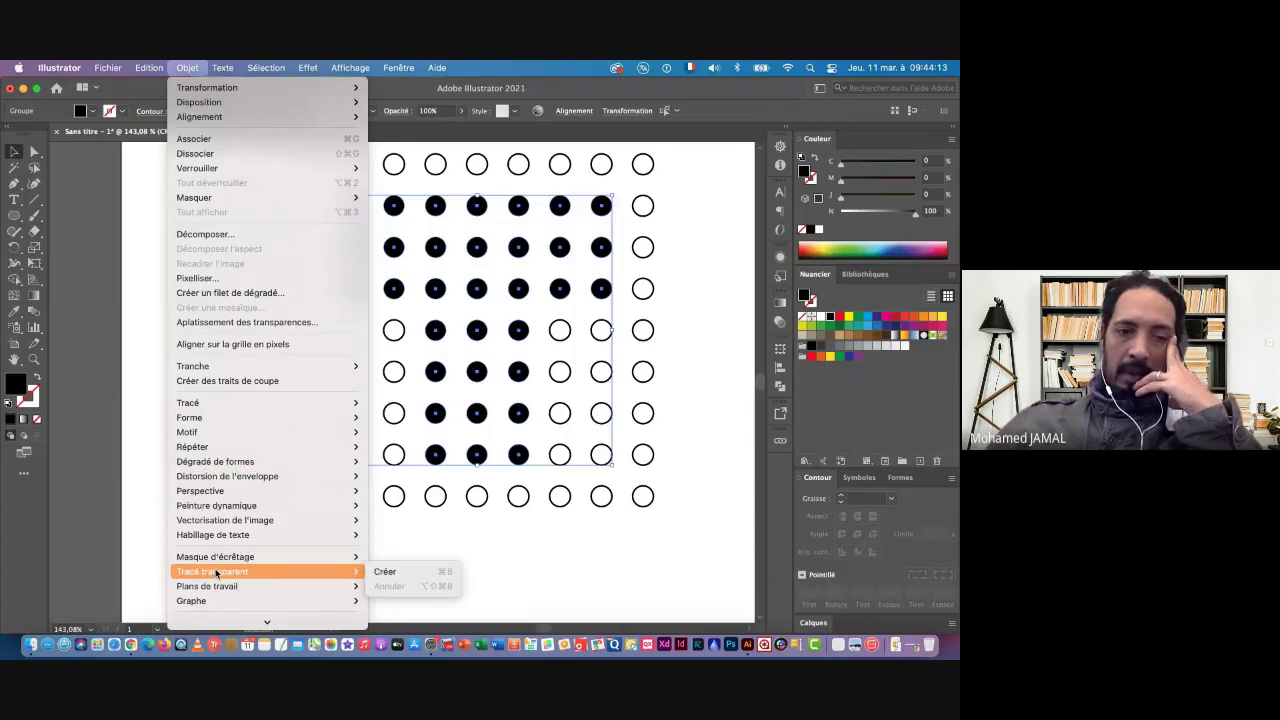
left_click(384, 572)
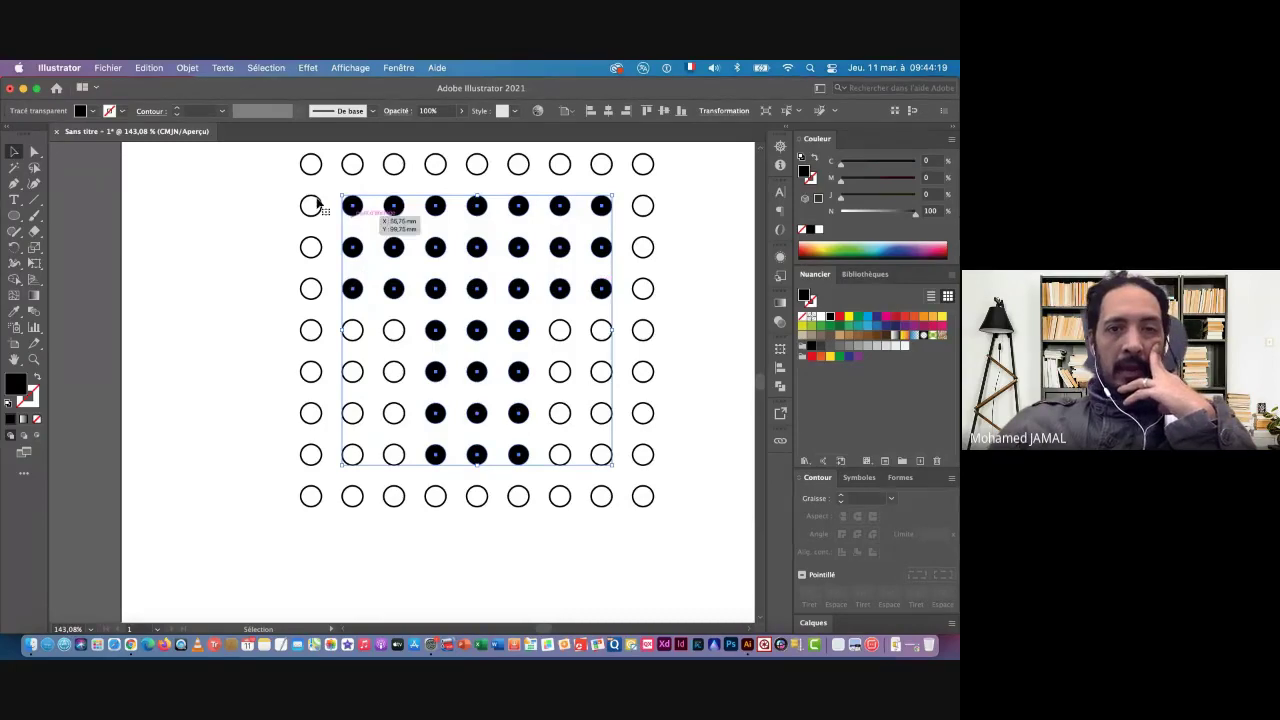
Group the whole 9×9 grid, black T and outlined circles, as one object
left_click_drag(275, 152, 679, 544)
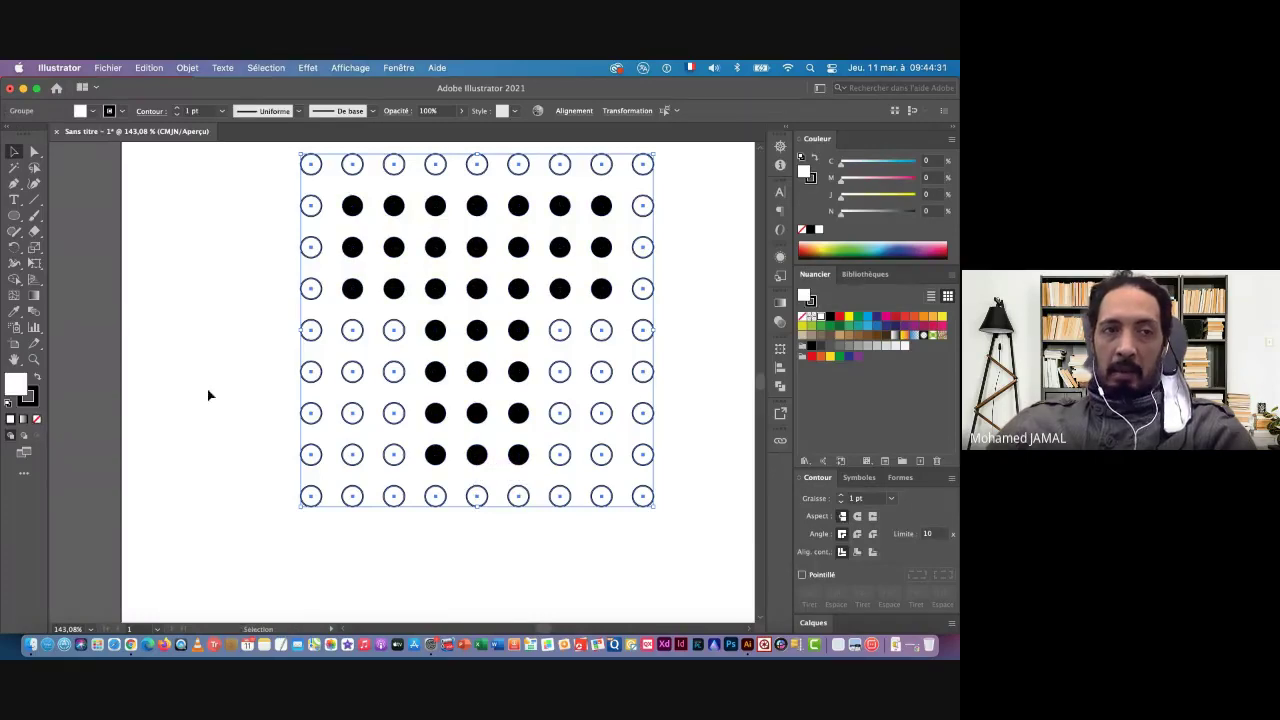
left_click(12, 152)
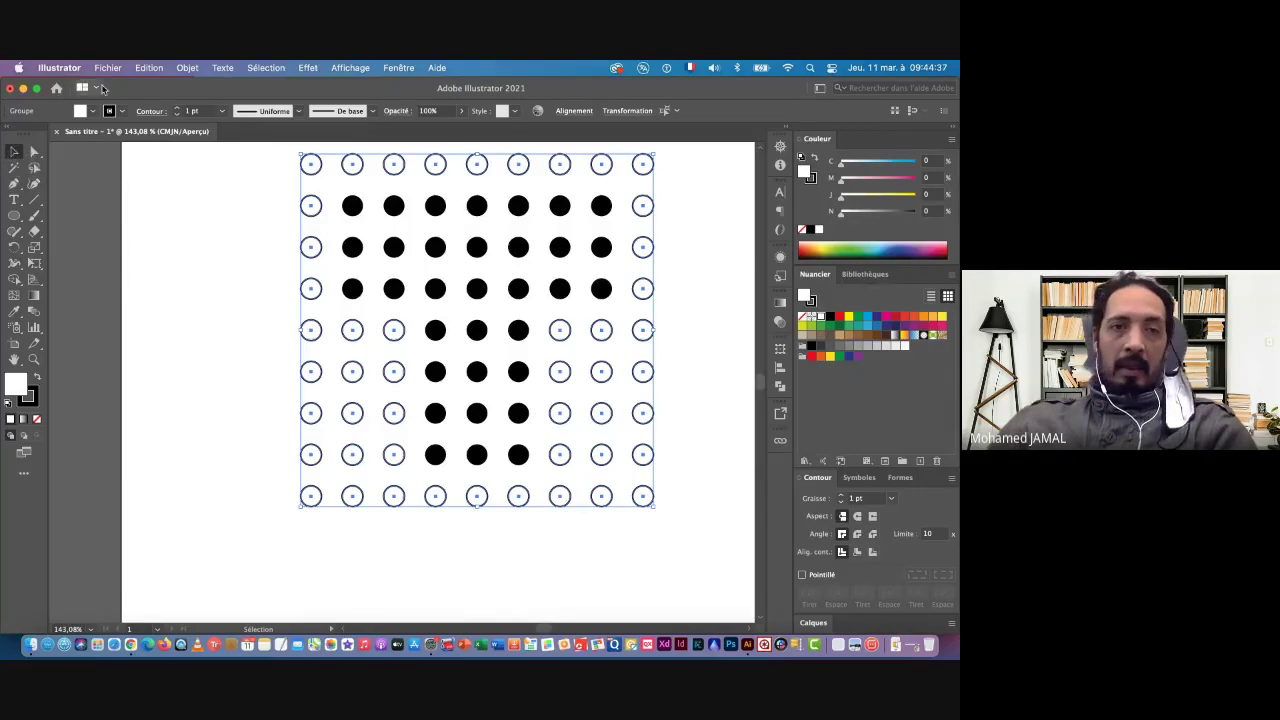
left_click(187, 68)
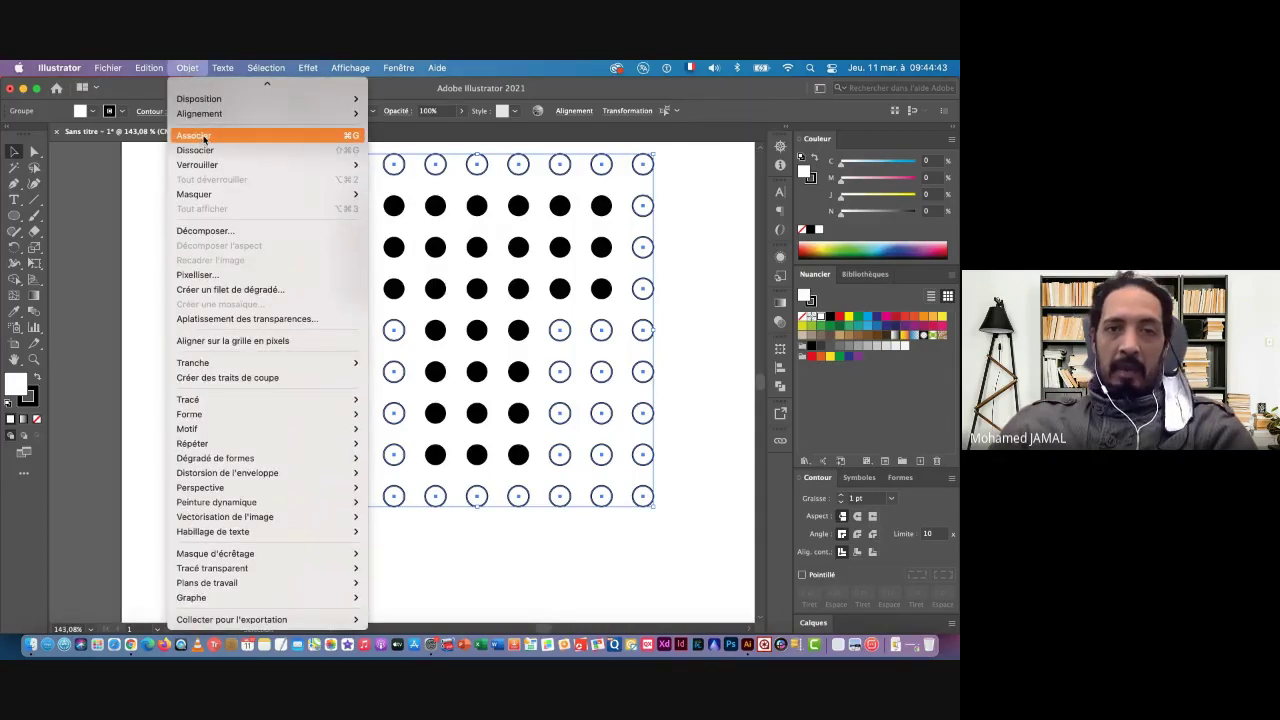
left_click(204, 137)
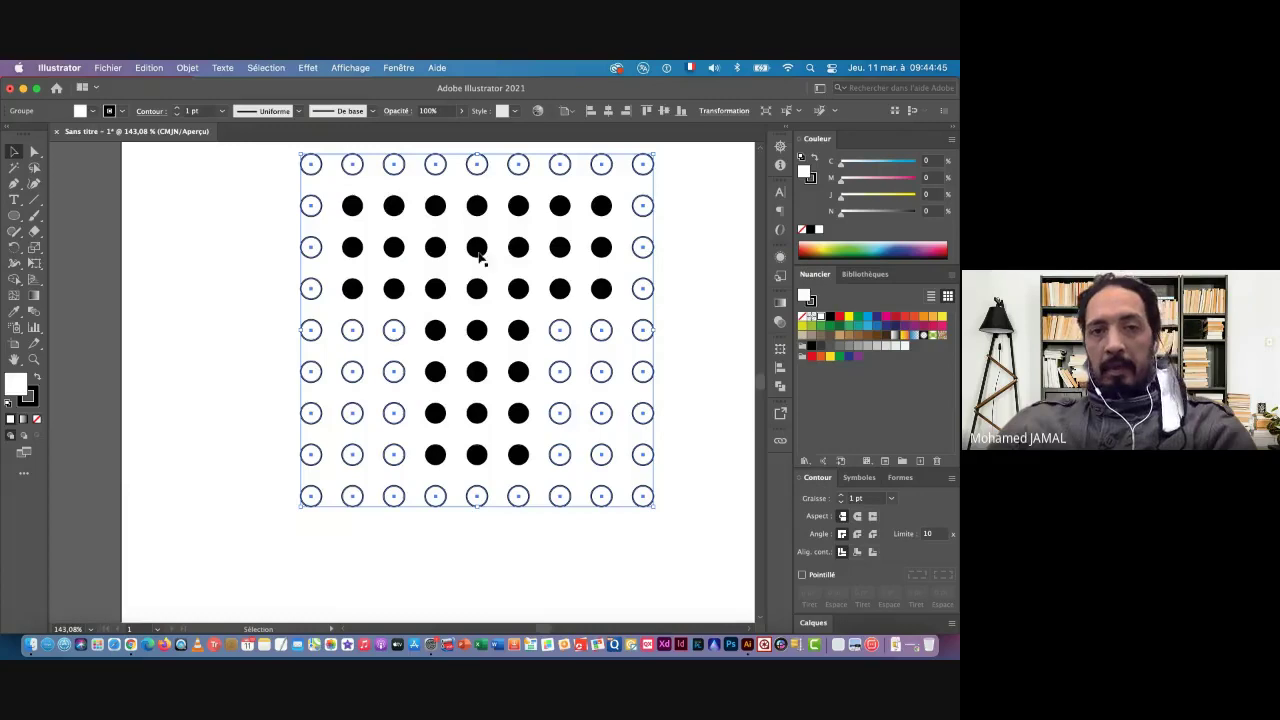
Offset the T's black compound path by 1,5 mm to enlarge its dots
left_click(352, 208)
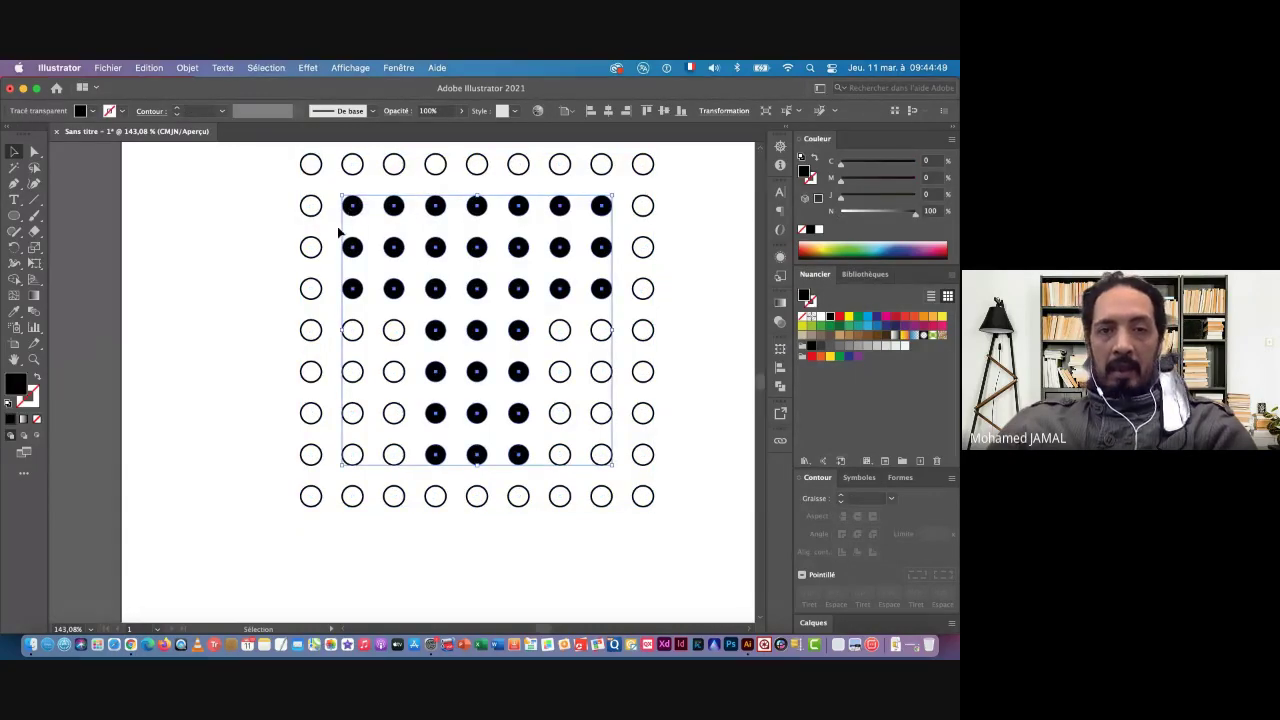
left_click(187, 67)
mouse_move(214, 402)
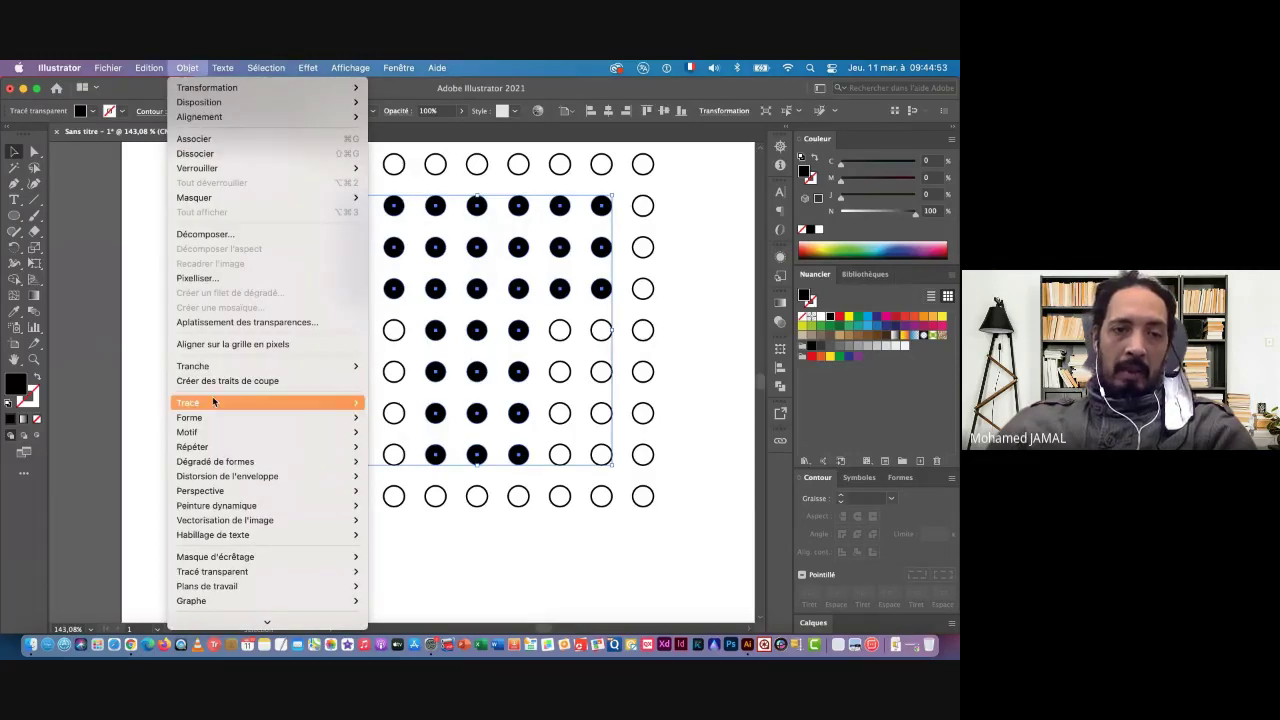
left_click(400, 454)
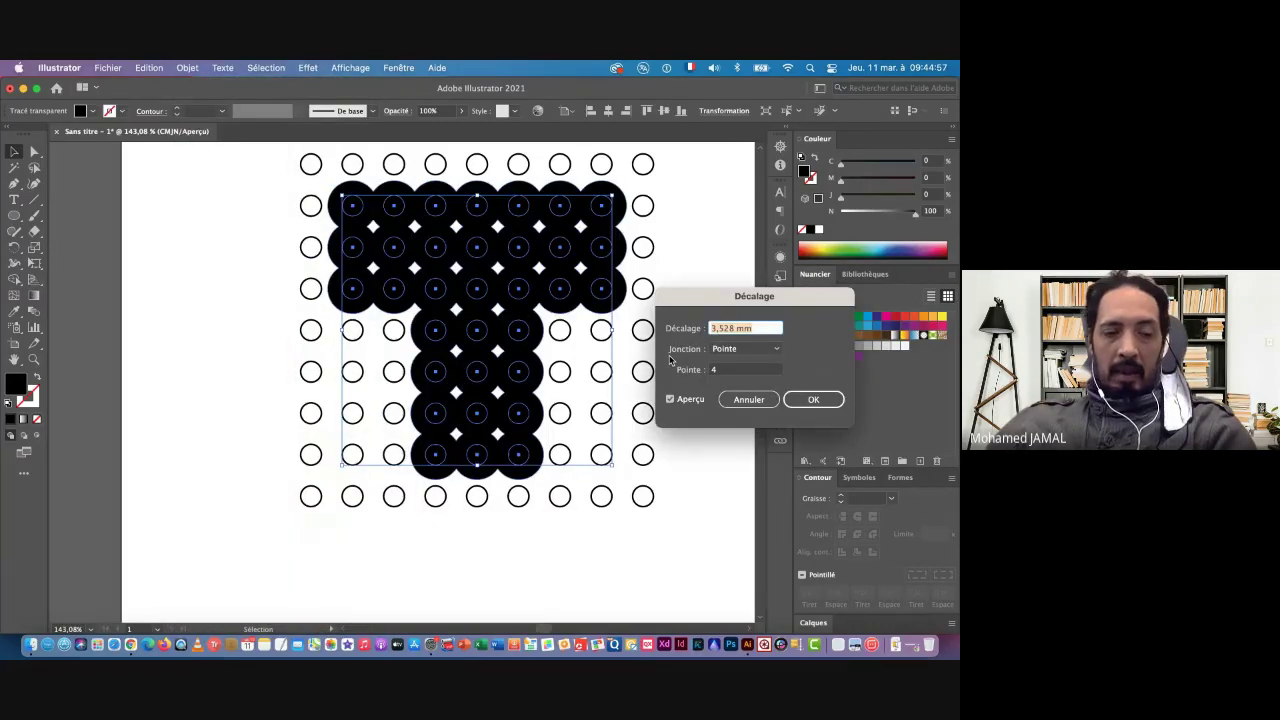
type("1")
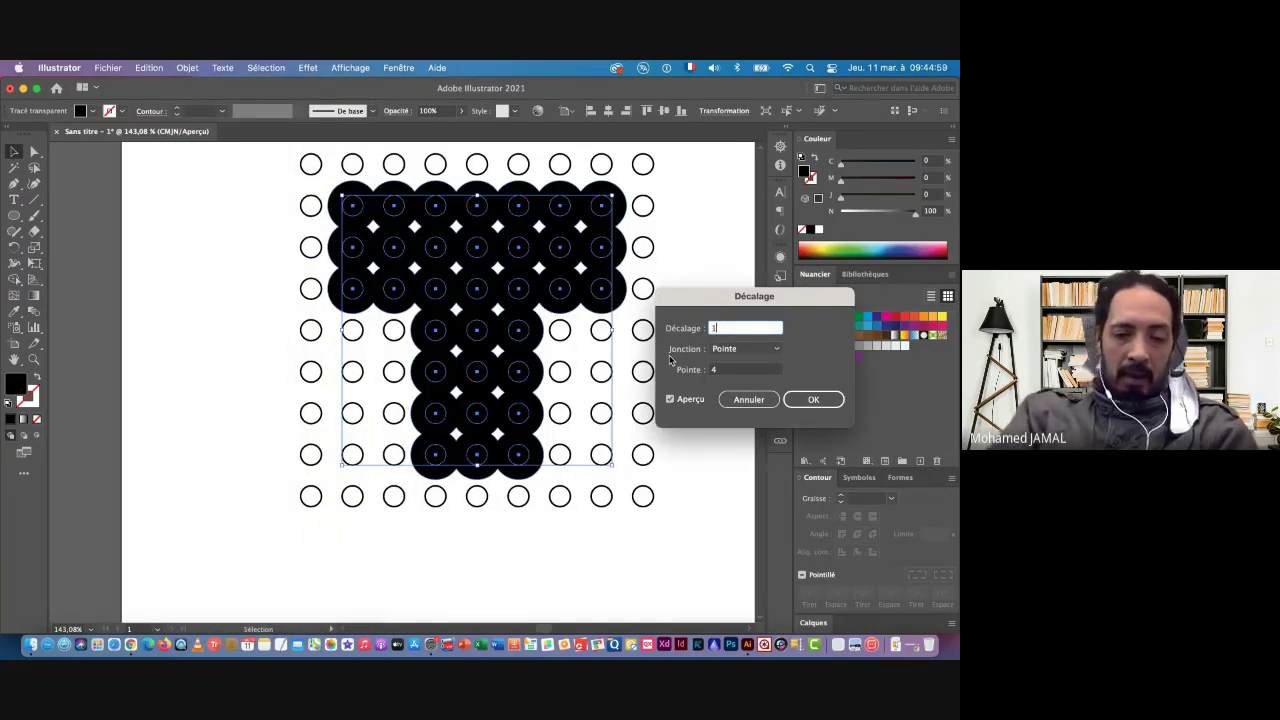
type(",5")
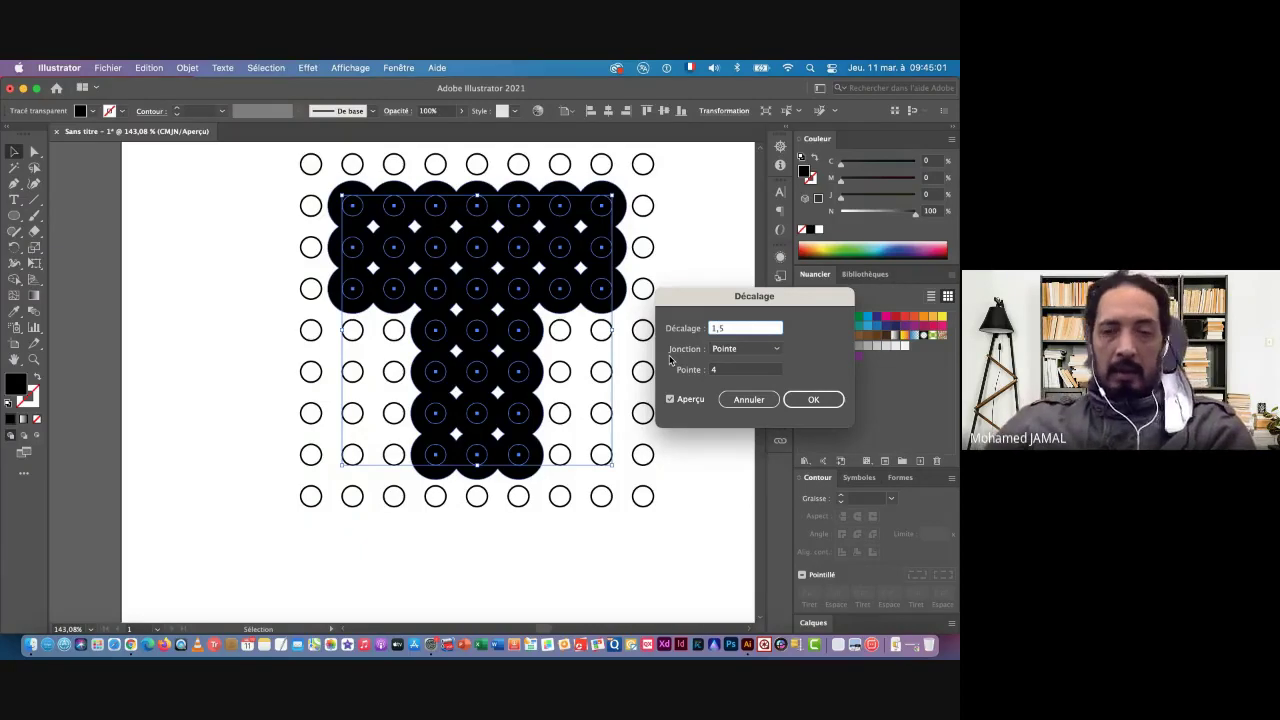
key("Tab")
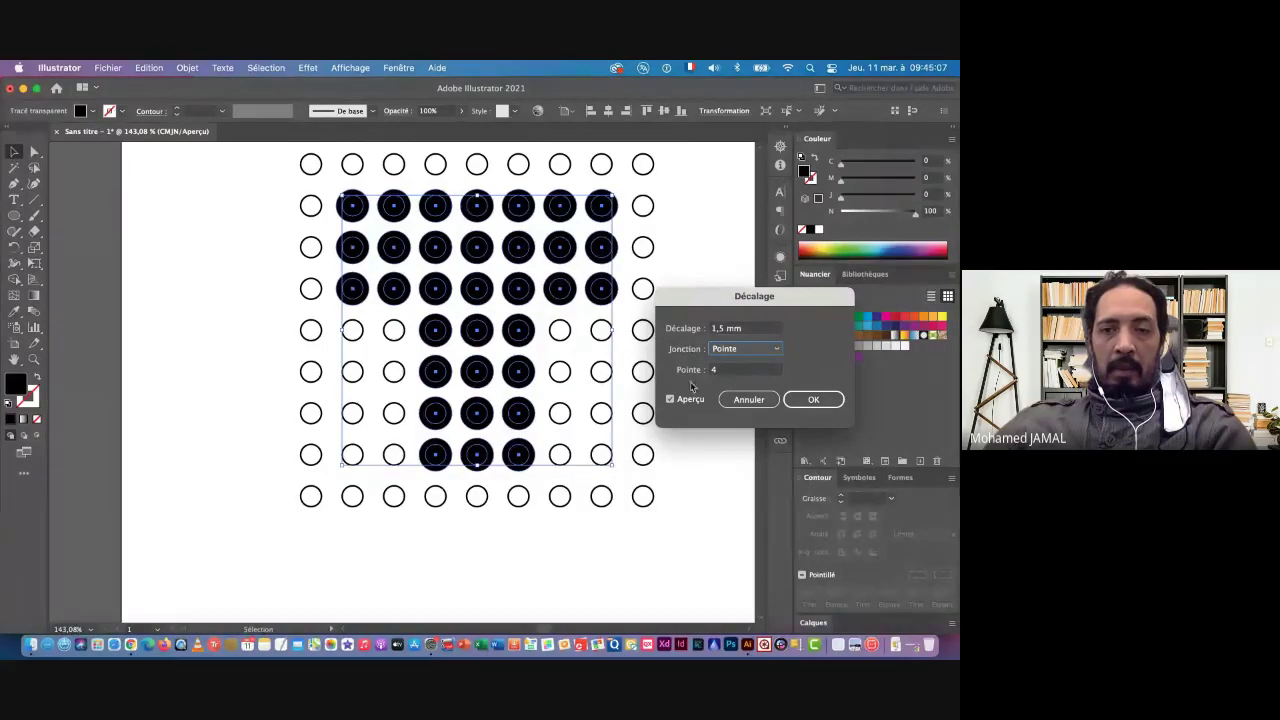
left_click(815, 400)
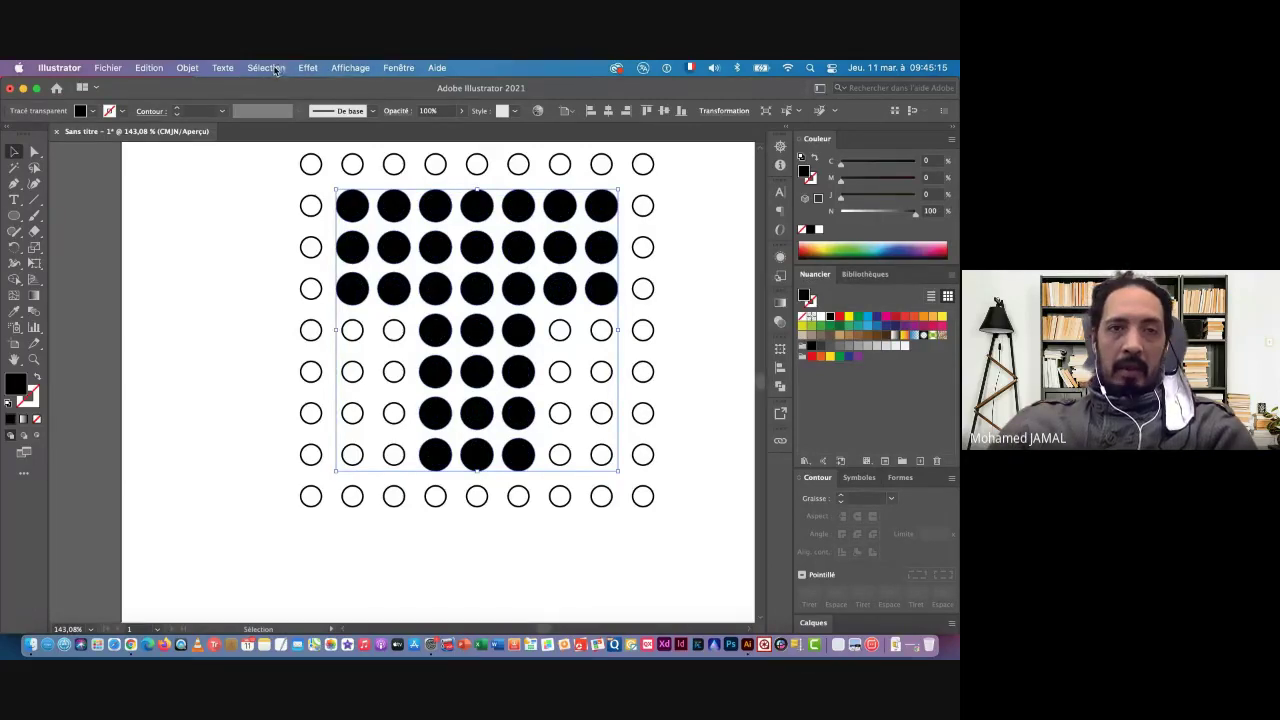
Switch the dot grid to Outline view and inspect the doubled circles with Direct Selection
left_click(341, 69)
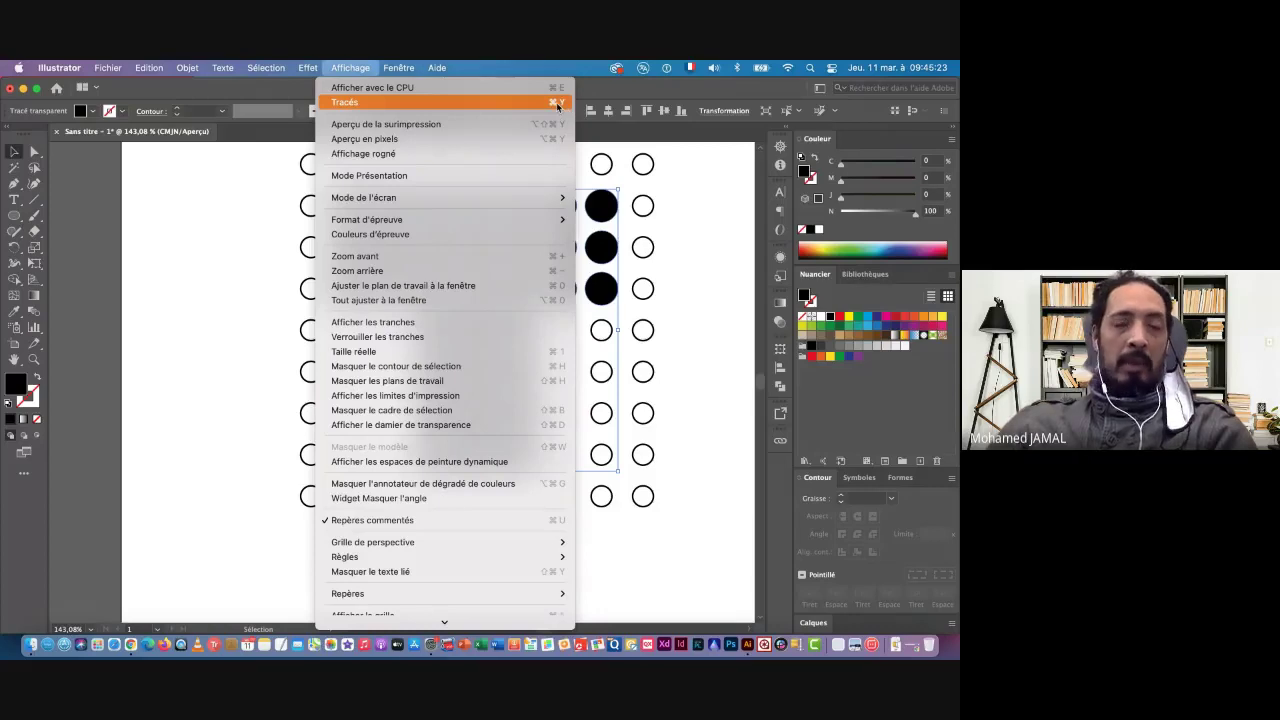
left_click(341, 103)
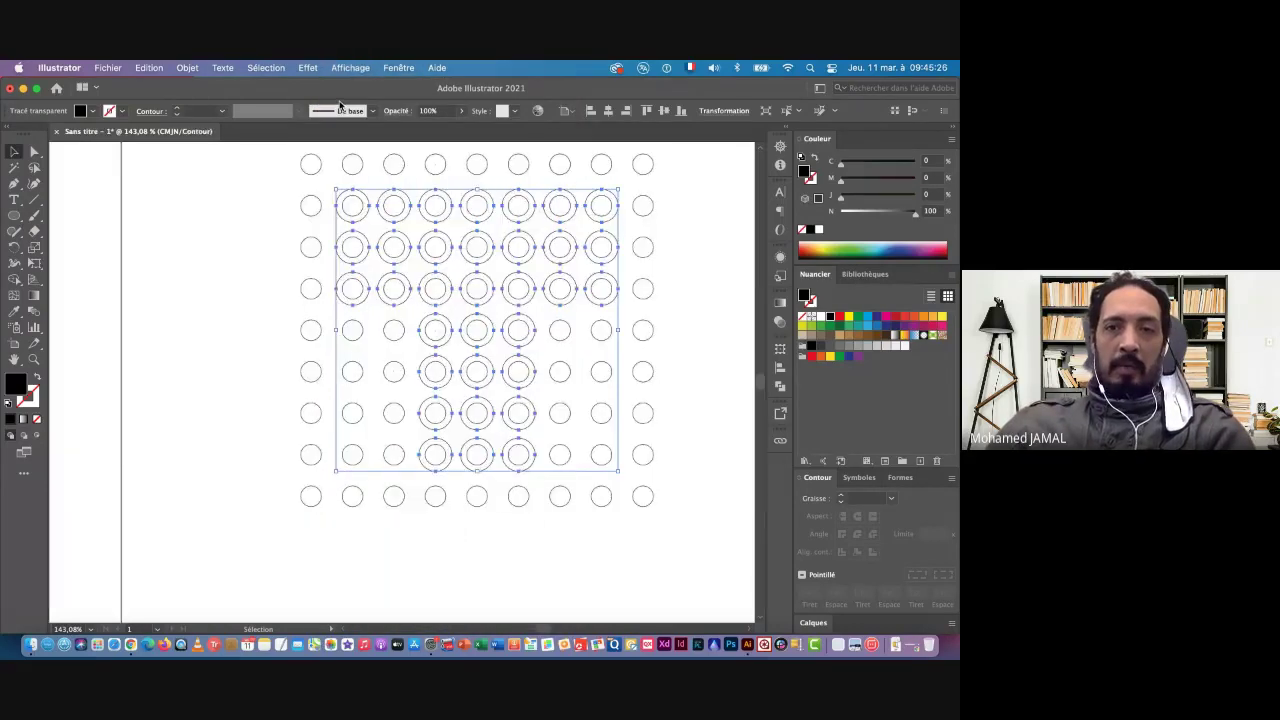
left_click(244, 236)
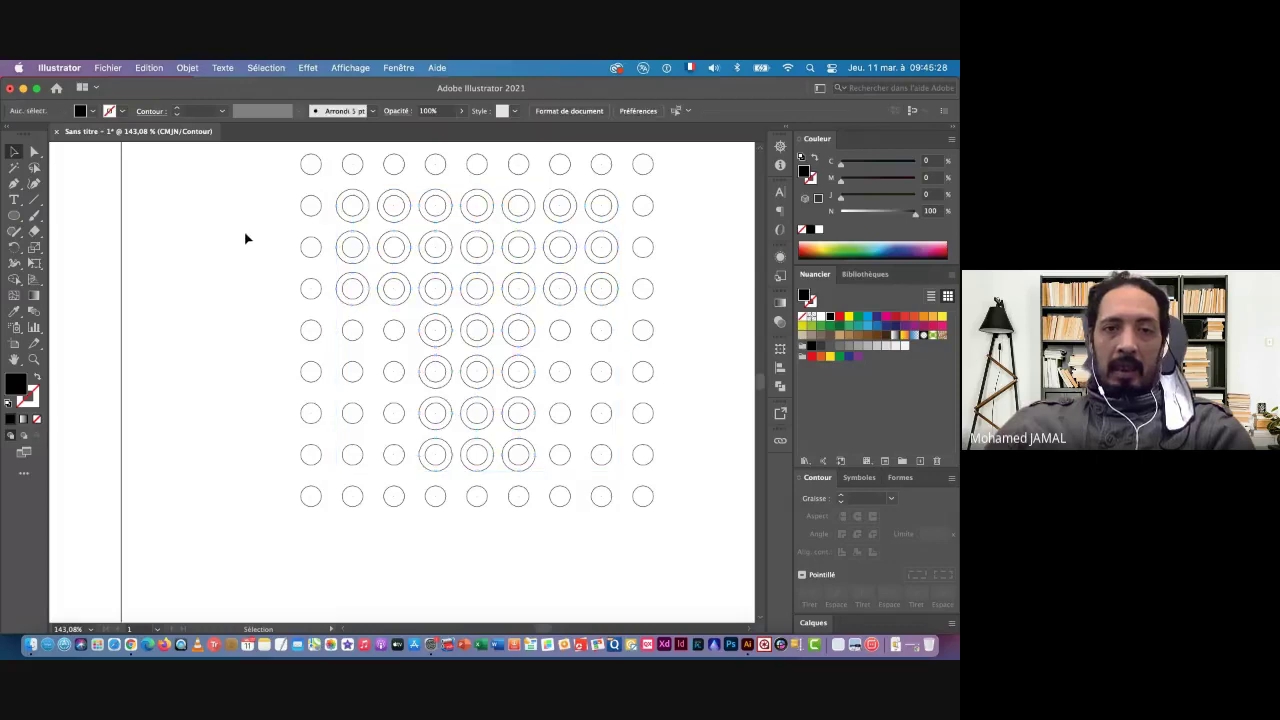
left_click(362, 215)
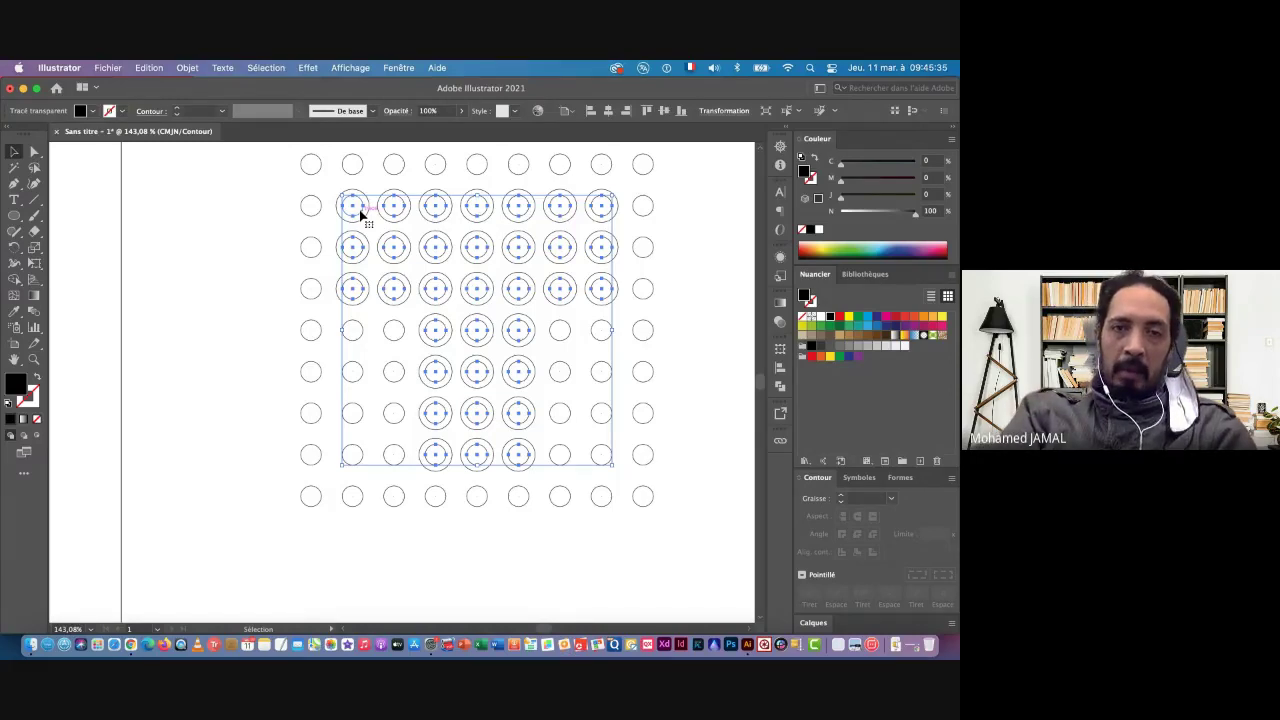
left_click(362, 213)
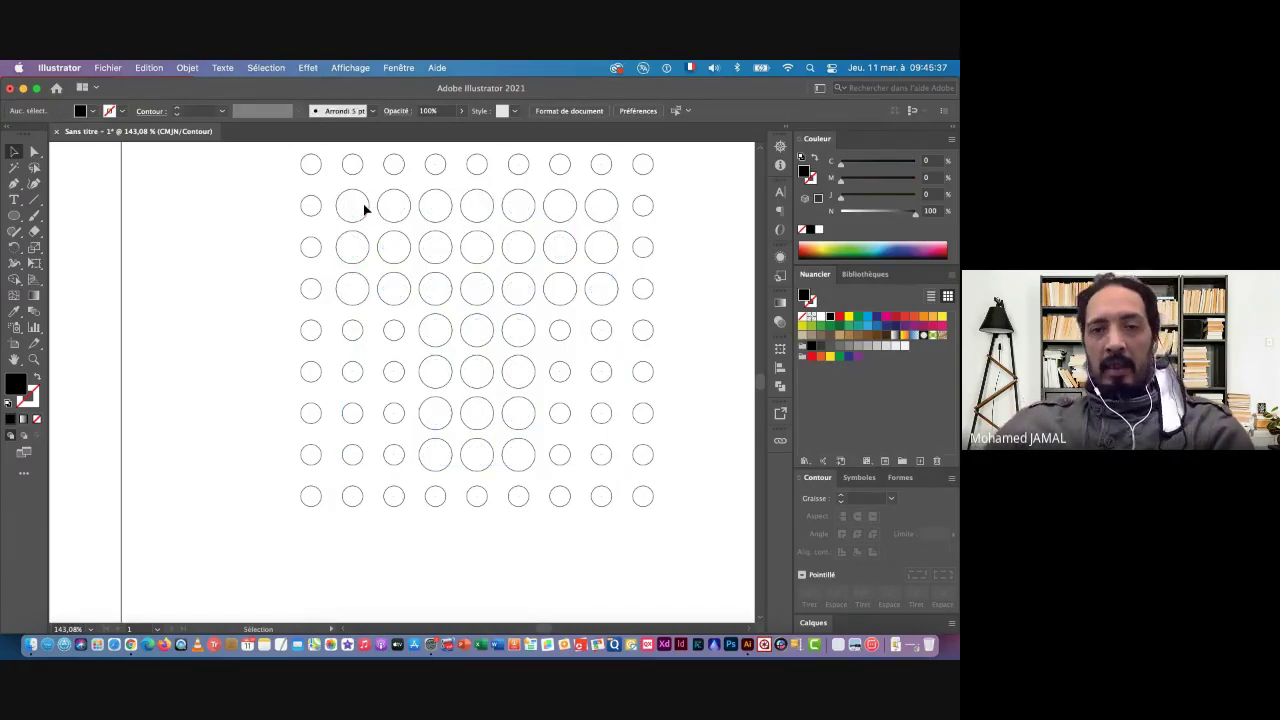
scroll(365, 208, "down", 1)
key("a")
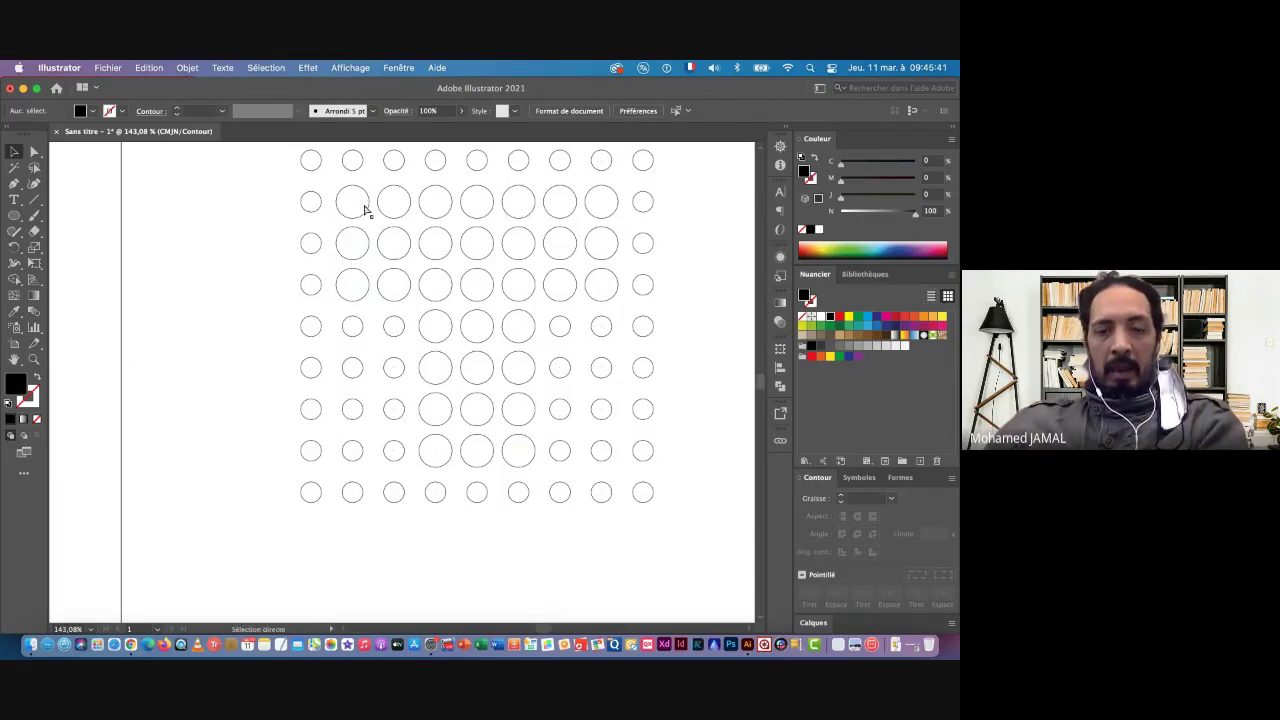
Toggle between Outline and Preview, leaving the T of solid black dots in full Preview
key("ctrl+y")
key("ctrl+y")
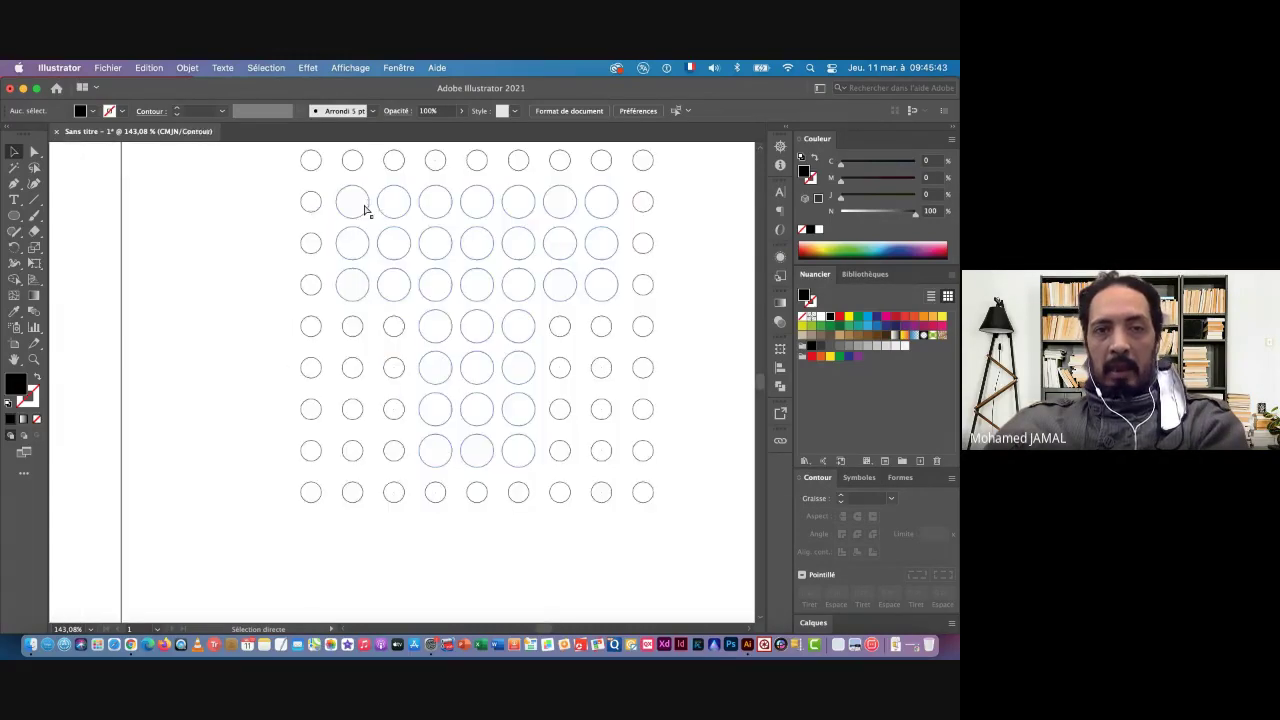
key("ctrl+y")
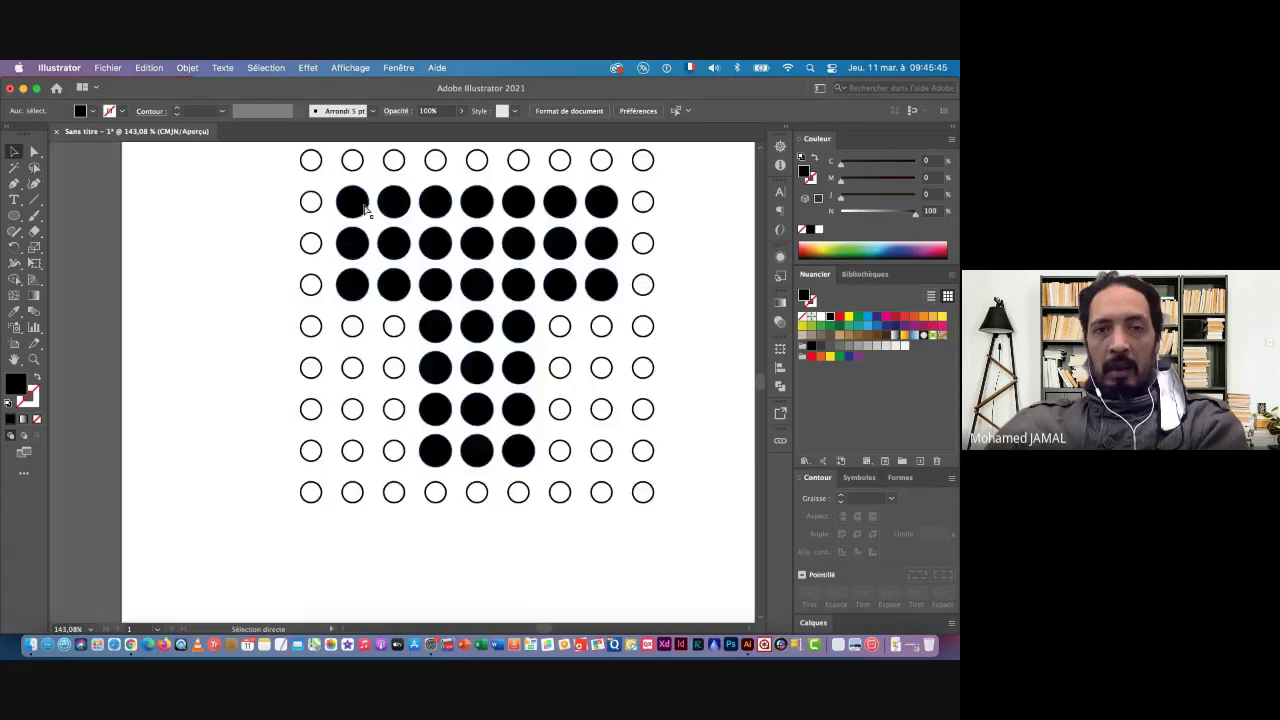
key("ctrl+y")
key("ctrl+y")
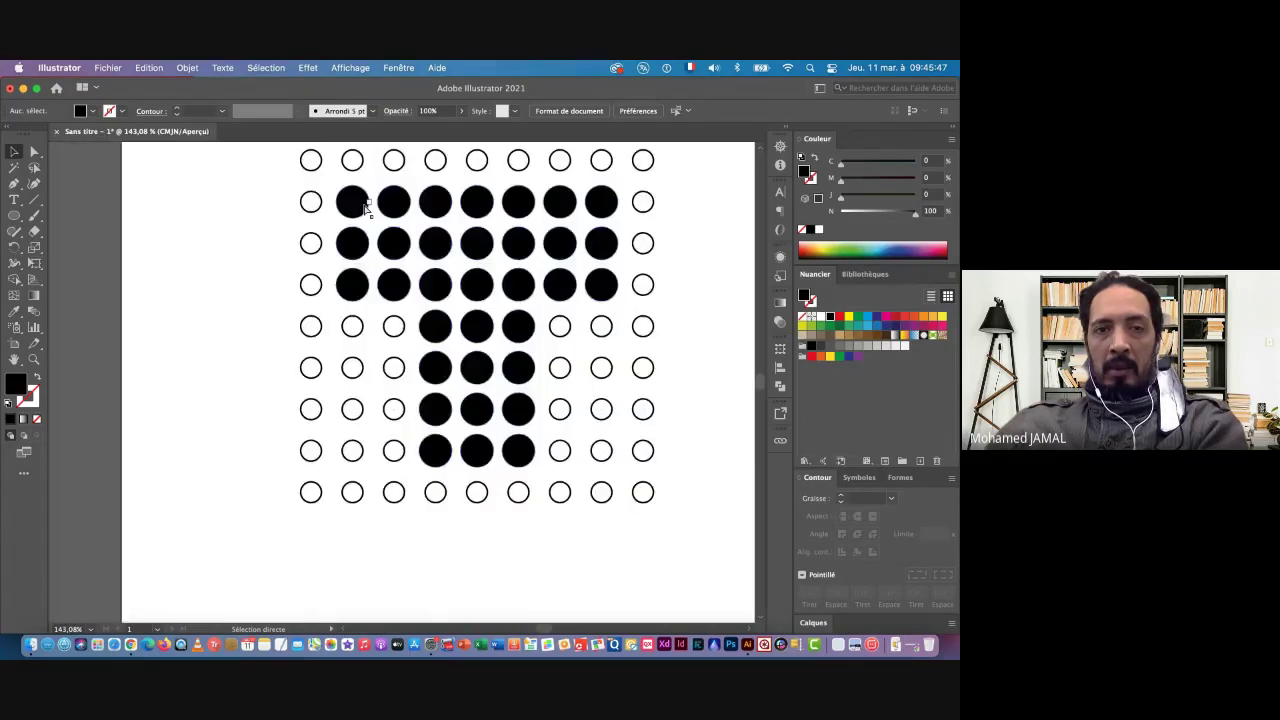
key("v")
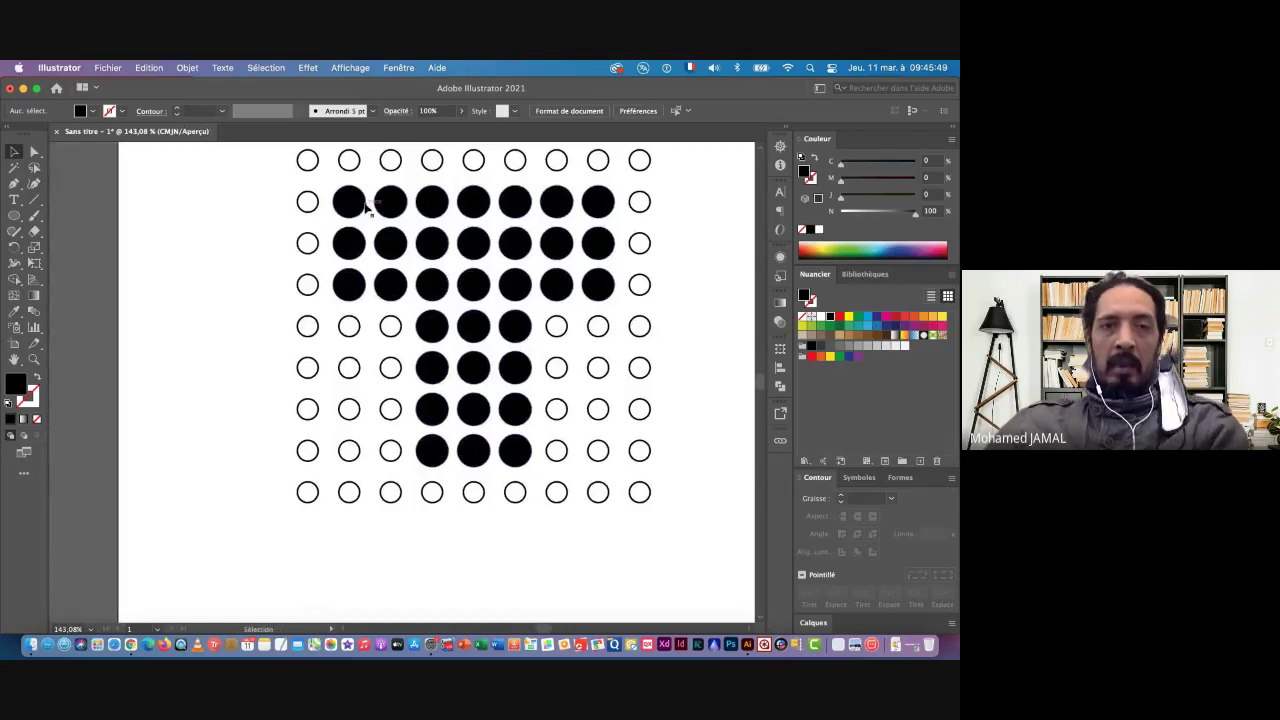
left_click(350, 68)
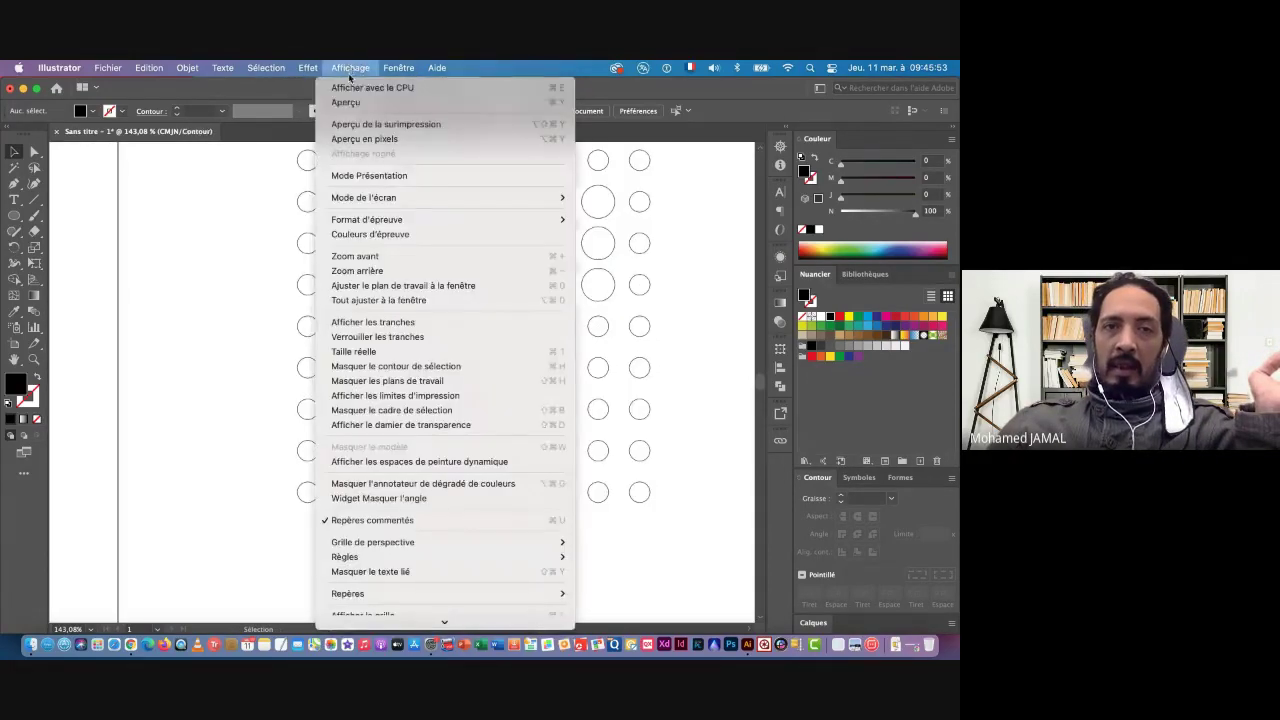
left_click(345, 103)
key("ctrl+y")
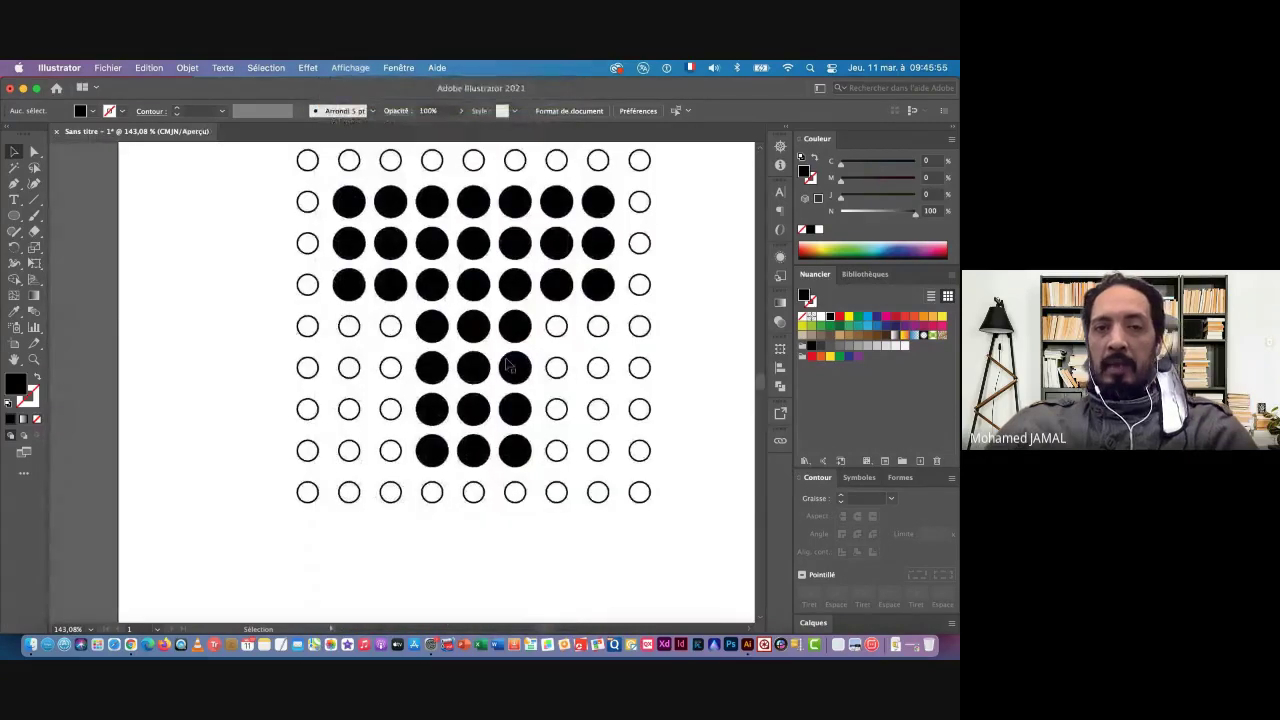
Zoom out and copy the regular-Trans, bold-Union TransUnion wordmark onto the artboard below the grid
left_click(465, 358, "alt")
left_click(465, 358, "alt")
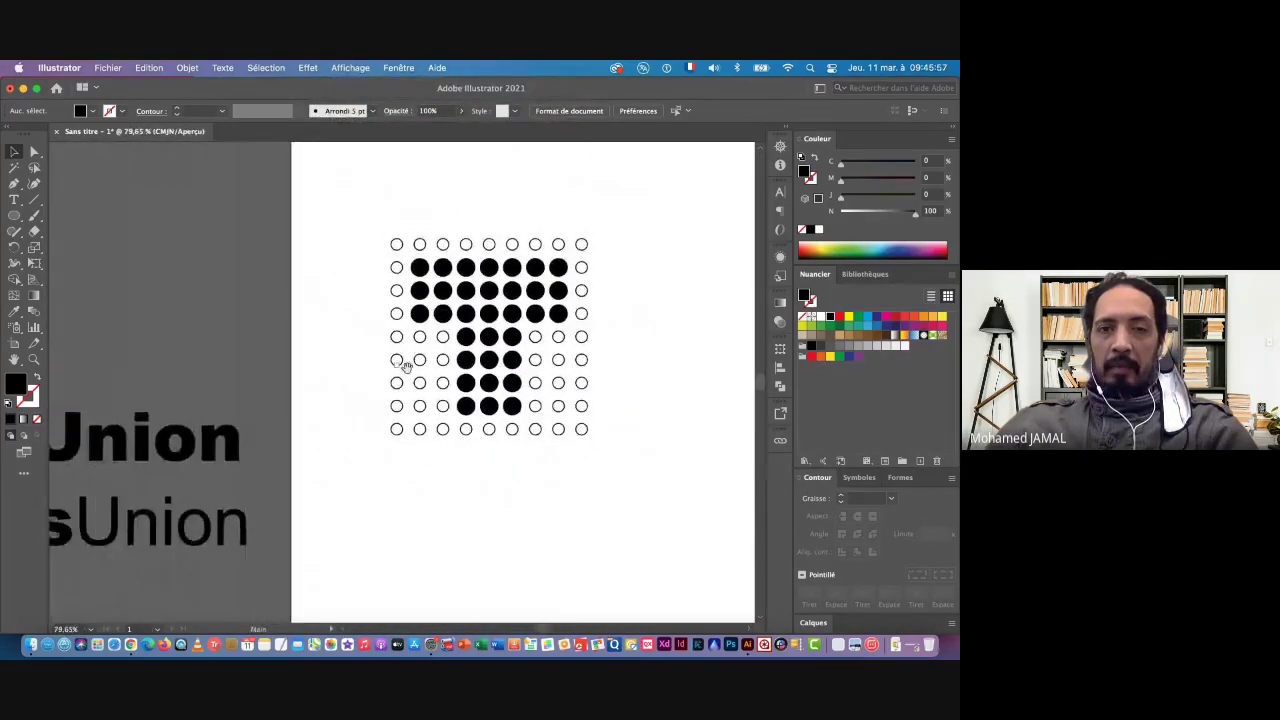
left_click_drag(530, 356, 419, 346)
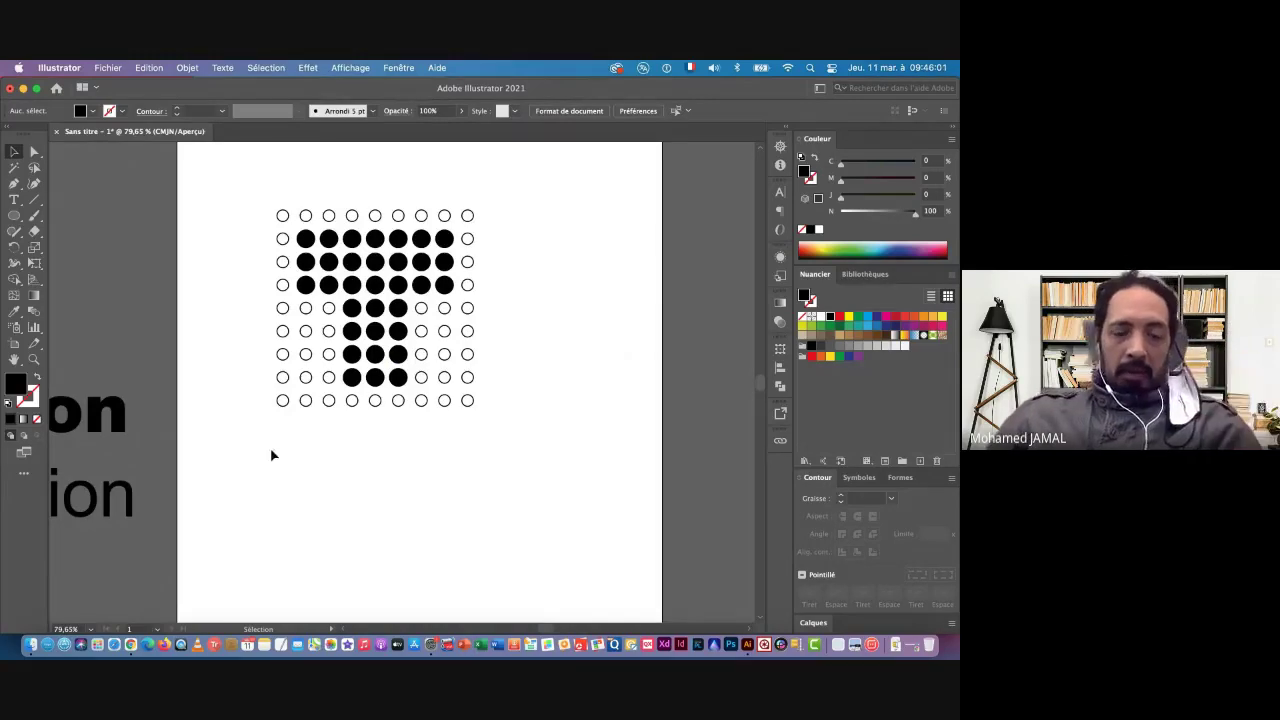
left_click_drag(261, 452, 338, 320)
scroll(330, 340, "down", 3)
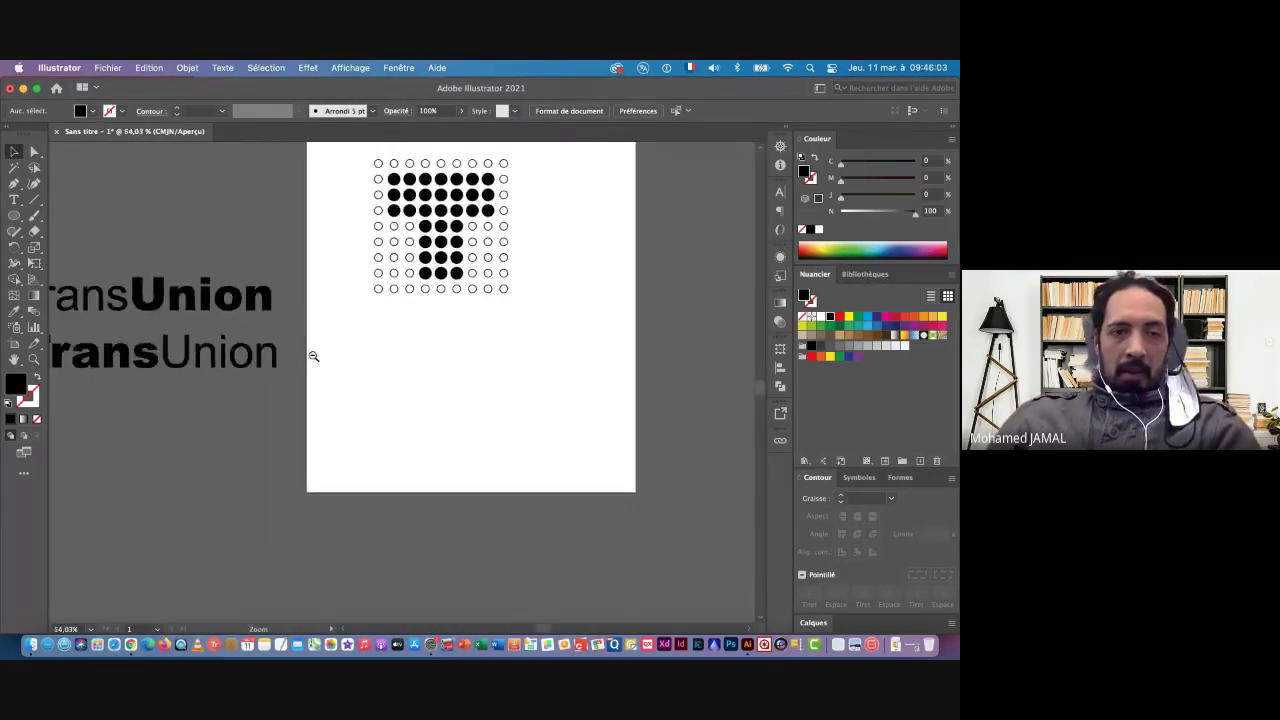
left_click_drag(152, 319, 220, 277)
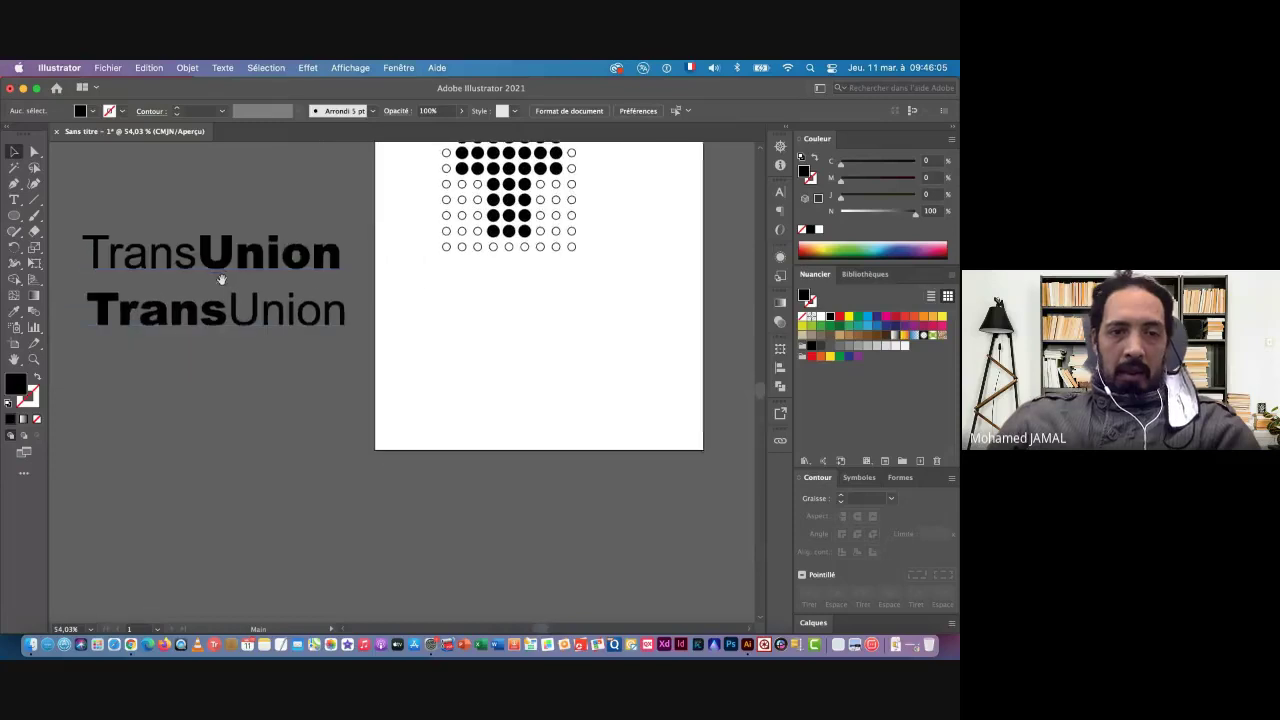
left_click_drag(143, 307, 149, 323)
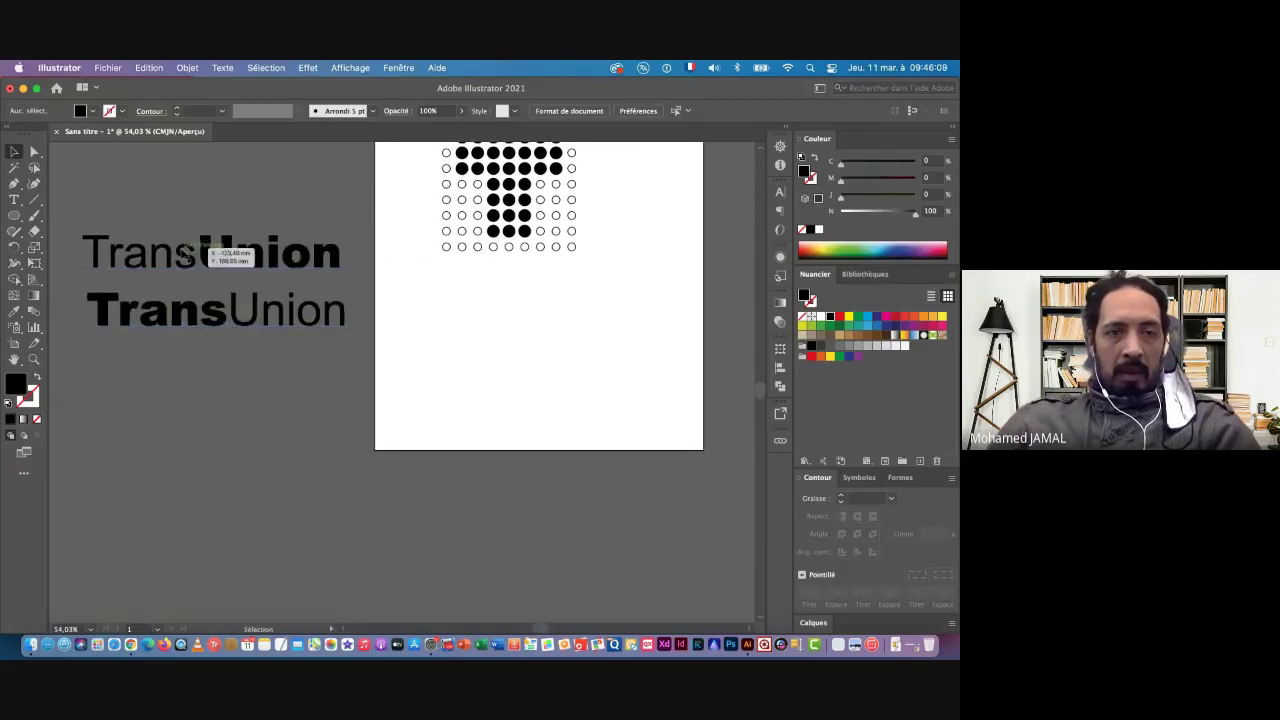
mouse_move(225, 262)
left_mouse_down()
mouse_move(532, 397)
mouse_move(488, 415)
mouse_move(515, 411)
left_mouse_up()
Select the U in the artboard wordmark and confirm its font is Arial CE MT Black Regular
key("t")
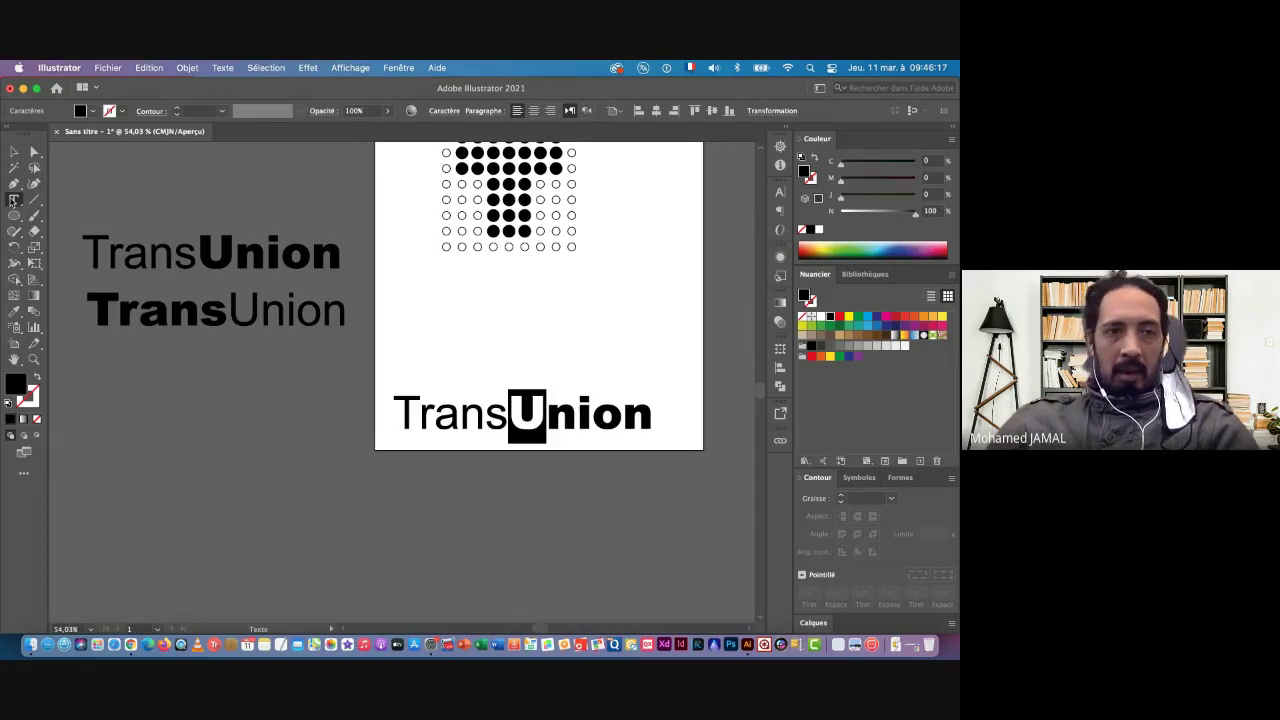
key("Escape")
left_click_drag(548, 416, 515, 414)
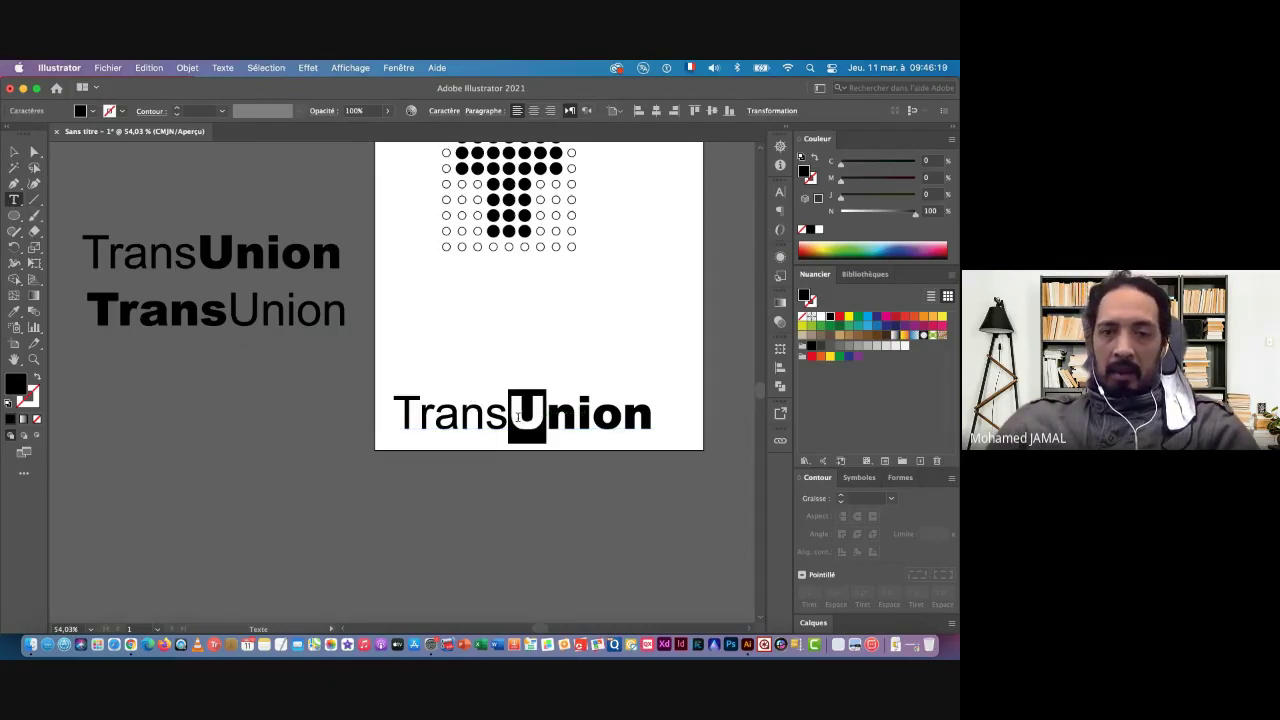
left_click(14, 155)
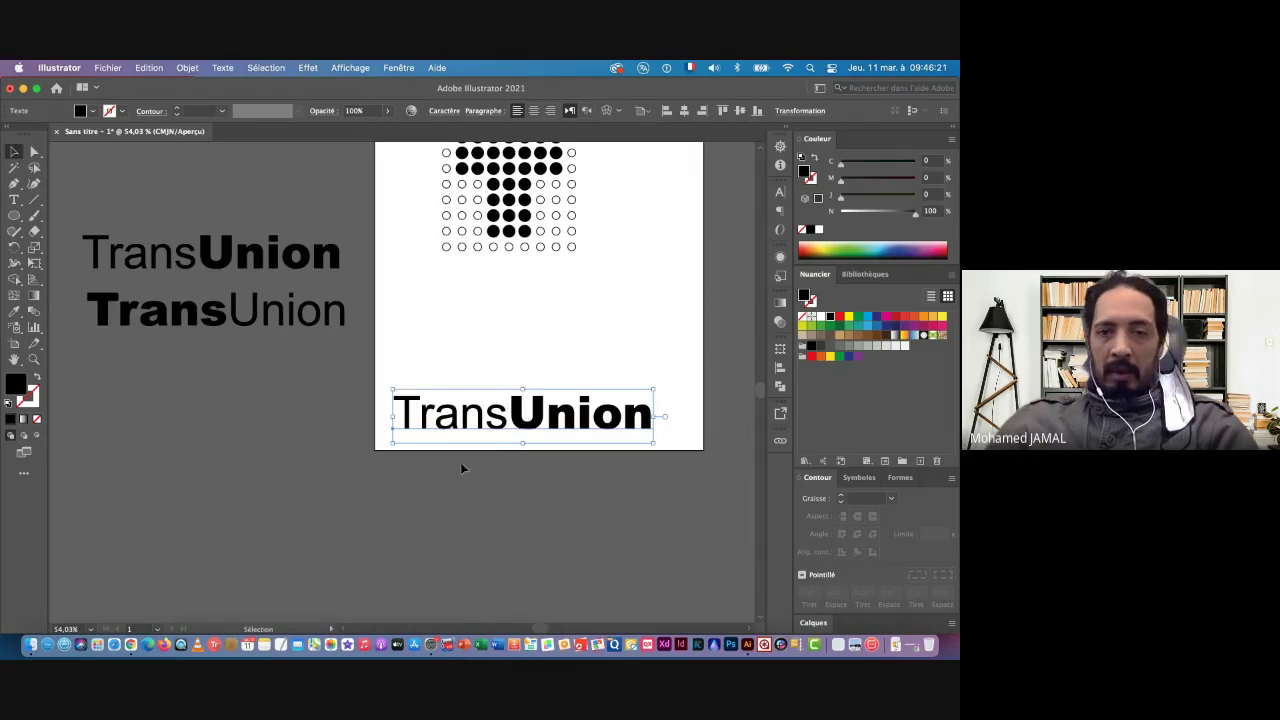
double_click(543, 429)
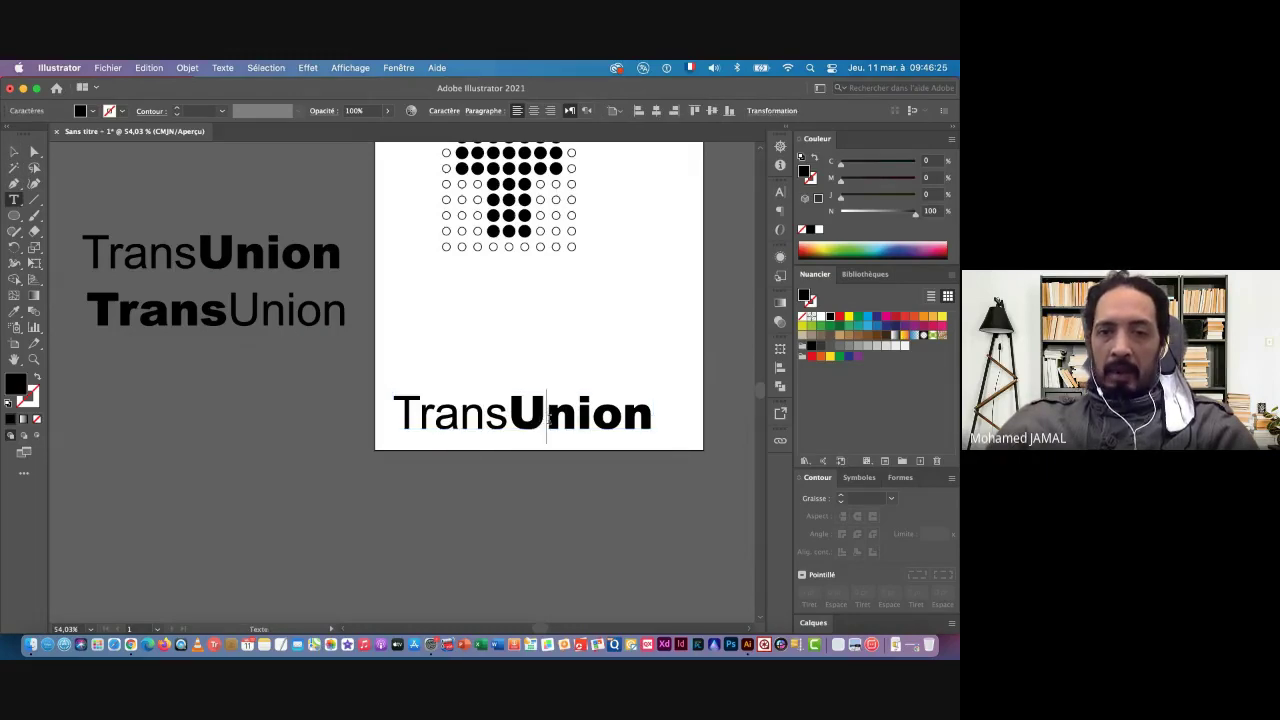
left_click_drag(549, 413, 517, 411)
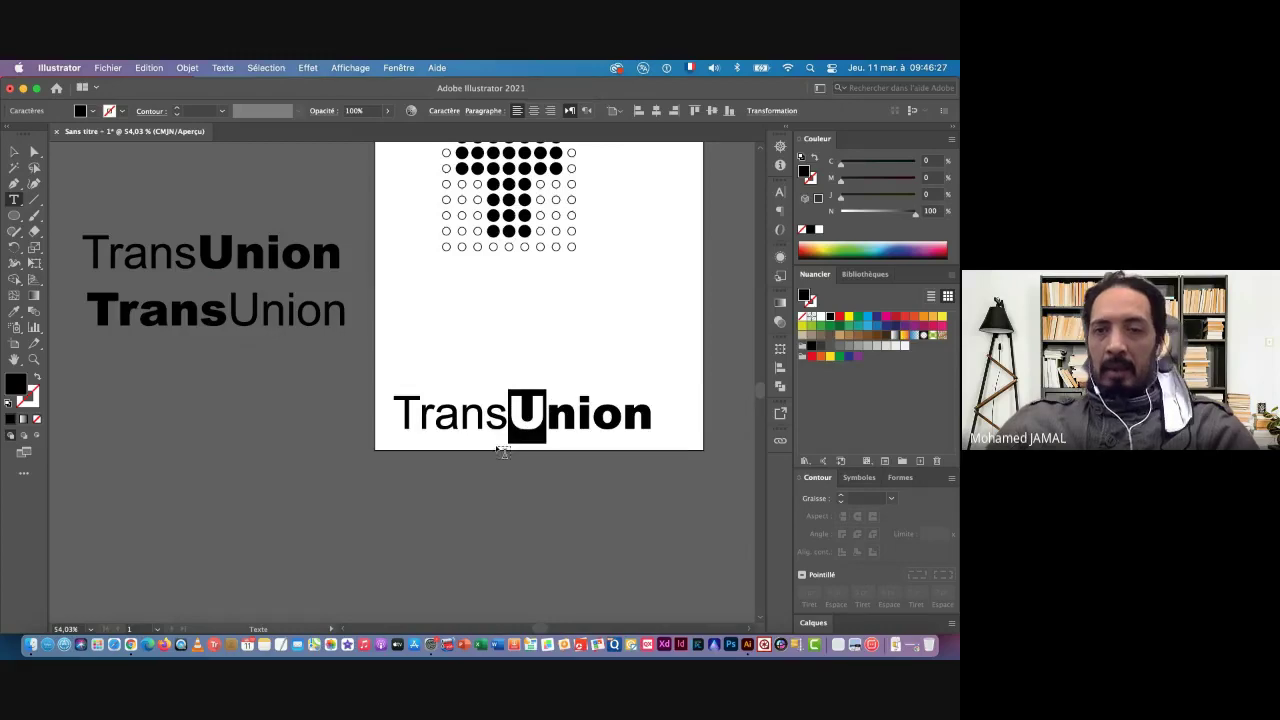
left_click(781, 193)
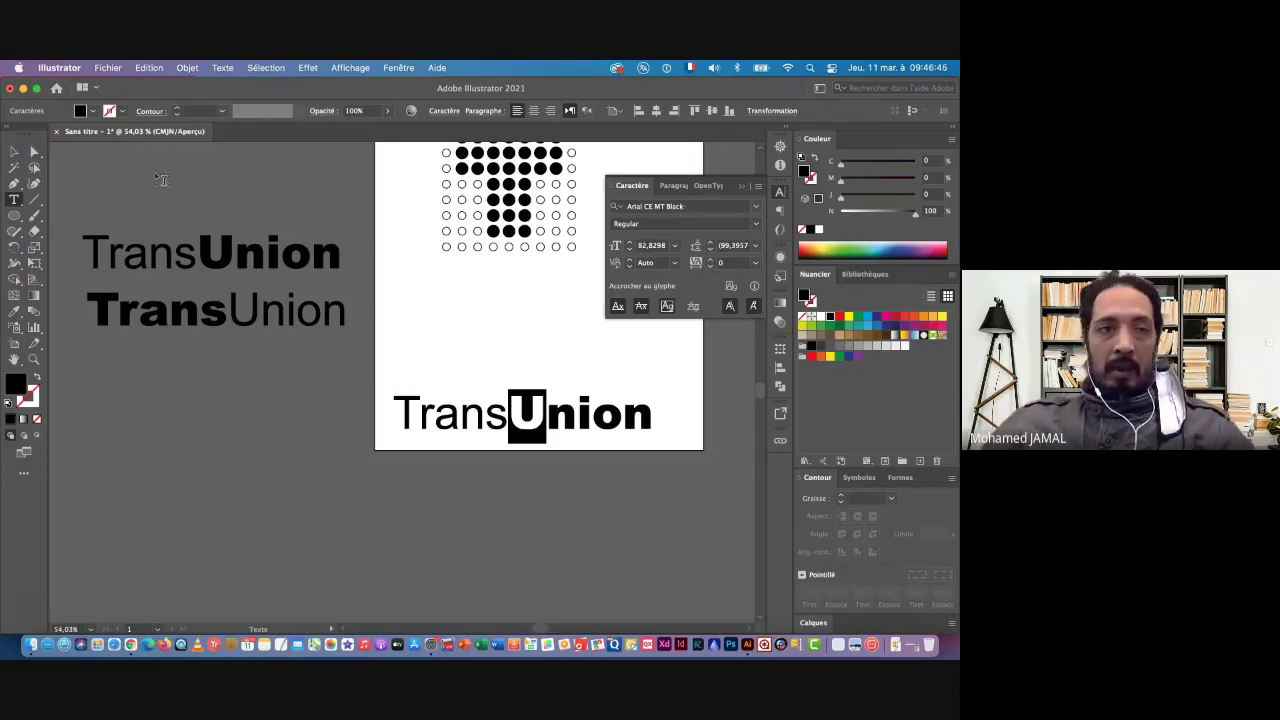
left_click(17, 152)
key("super+Tab")
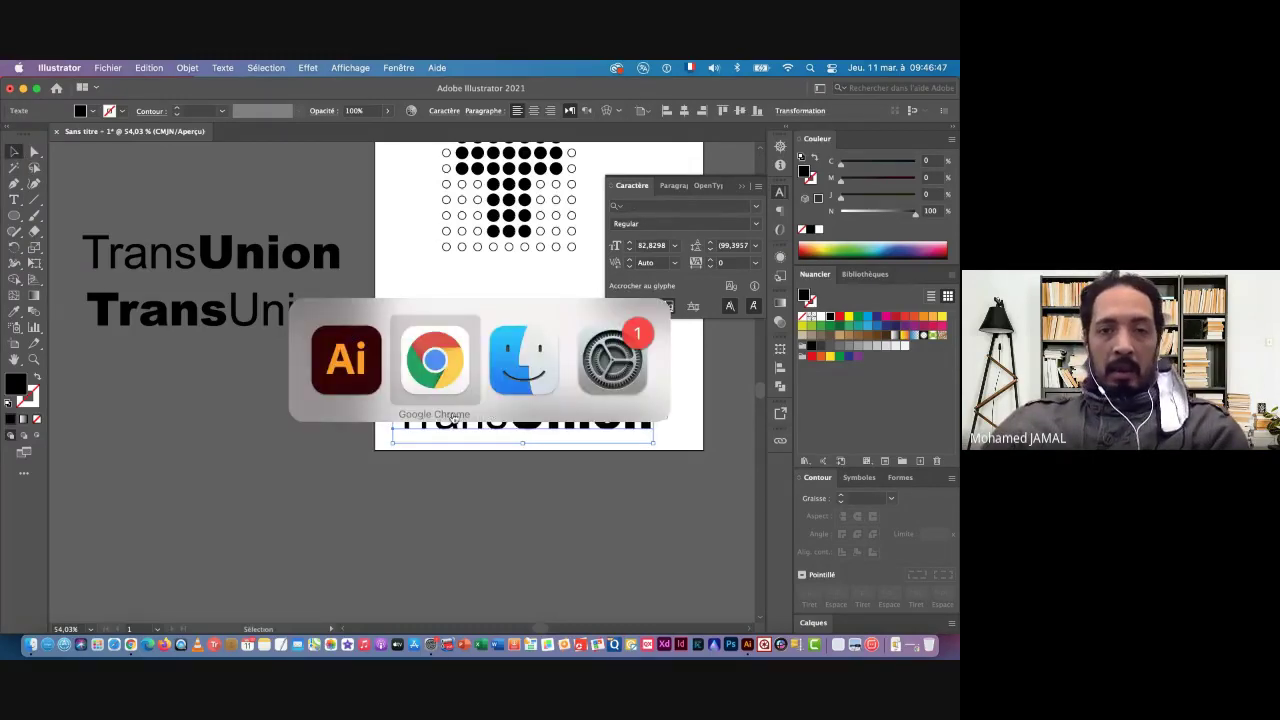
Switch to Chrome and search for Google Fonts in a new tab
left_click(461, 370)
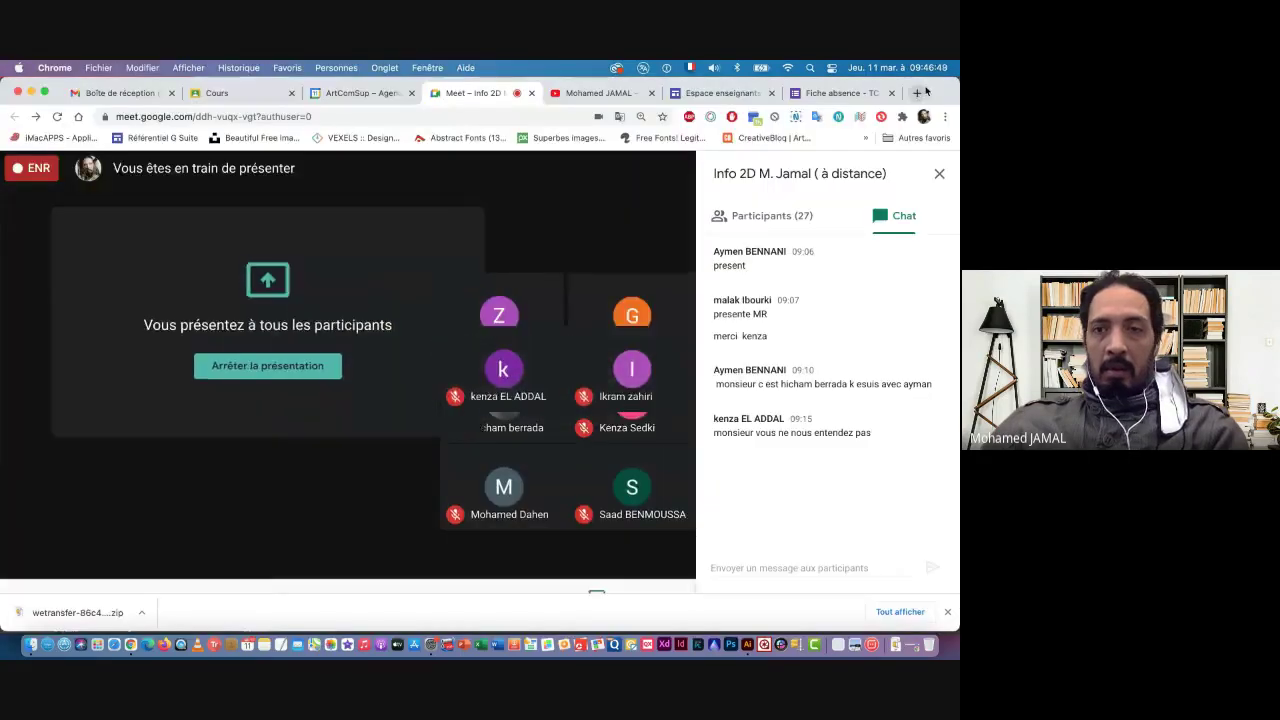
left_click(918, 93)
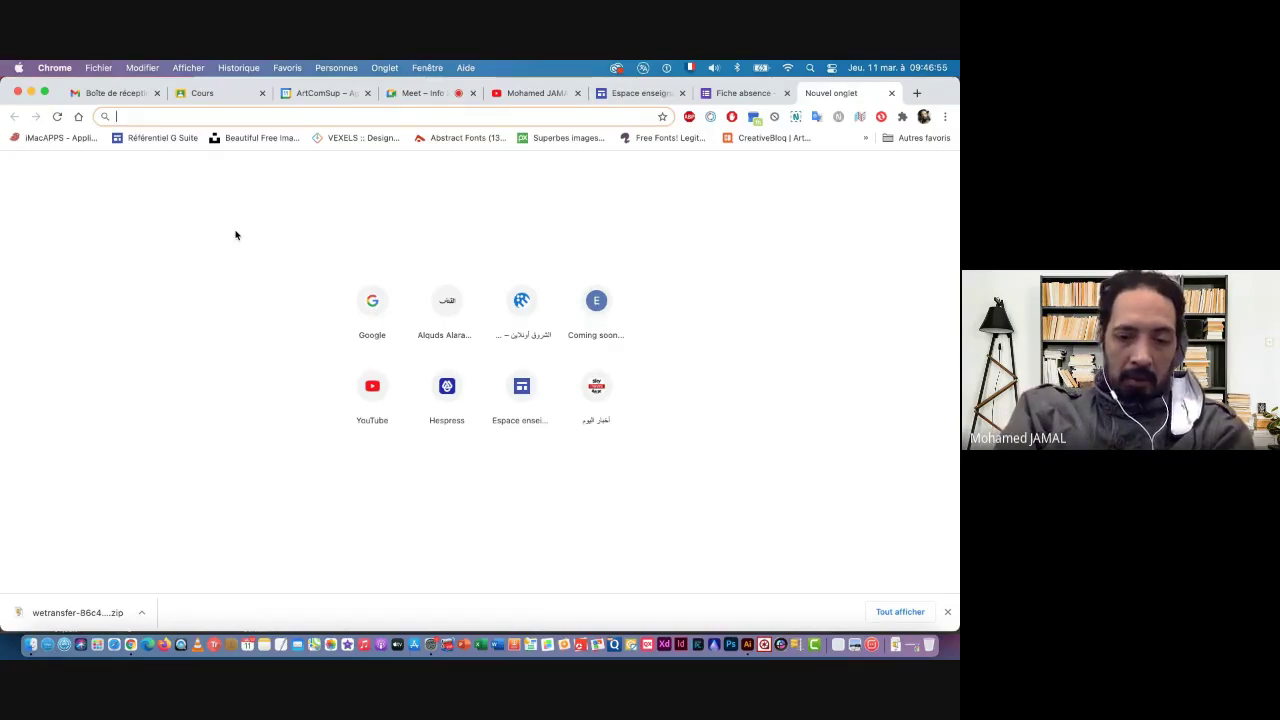
type("goo")
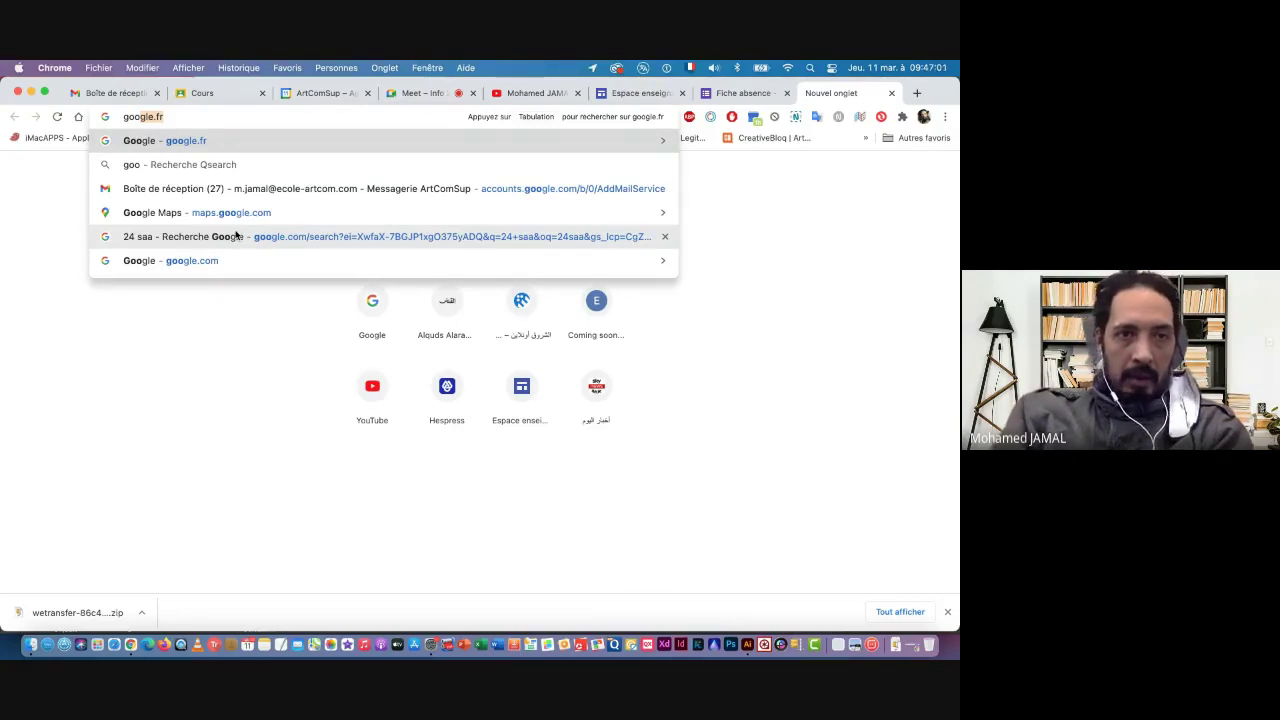
type("gle.fr")
key("BackSpace")
key("BackSpace")
key("BackSpace")
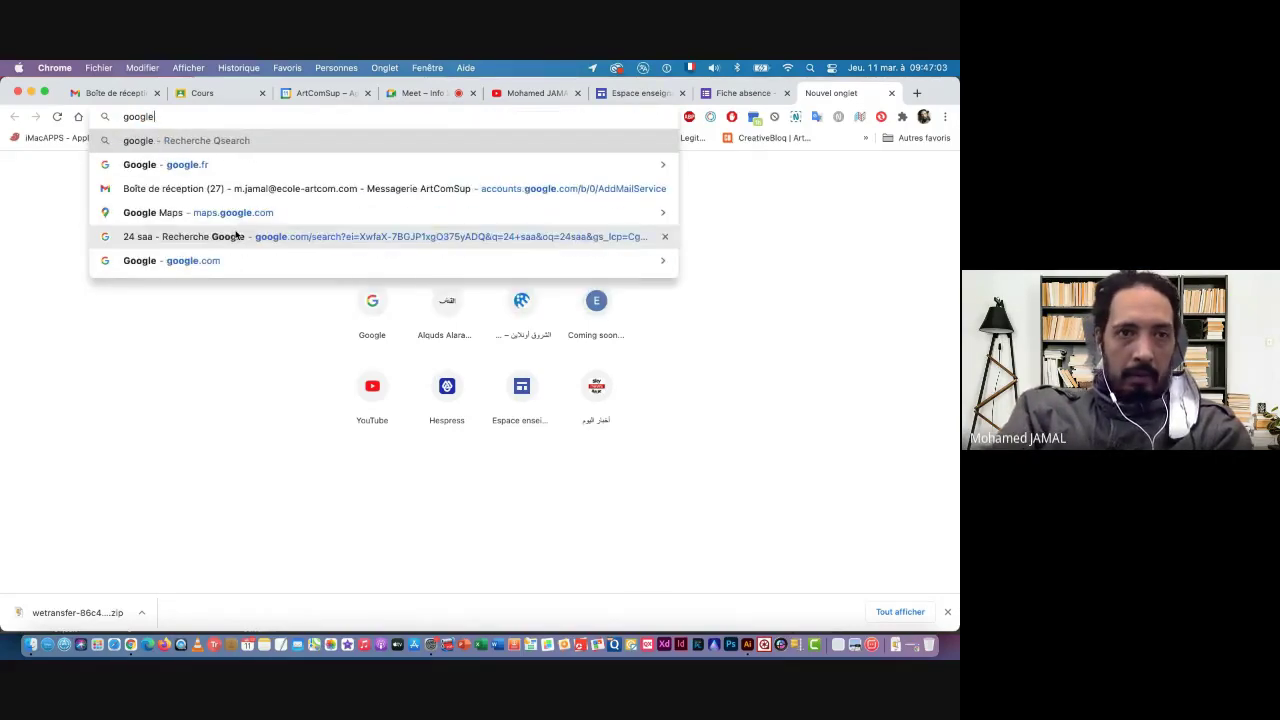
type("fonts.")
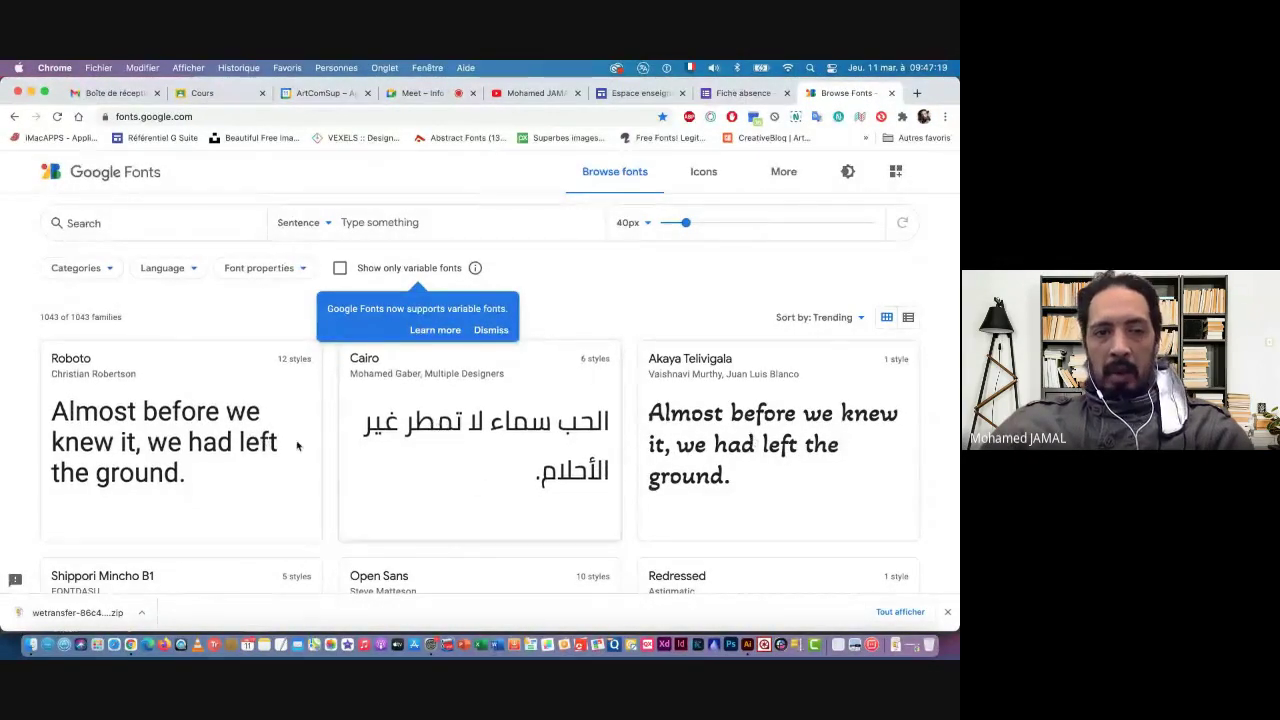
Open the Roboto specimen page and scroll down to its Black 900 and Black 900 italic styles
scroll(293, 444, "down", 2)
scroll(293, 444, "down", 3)
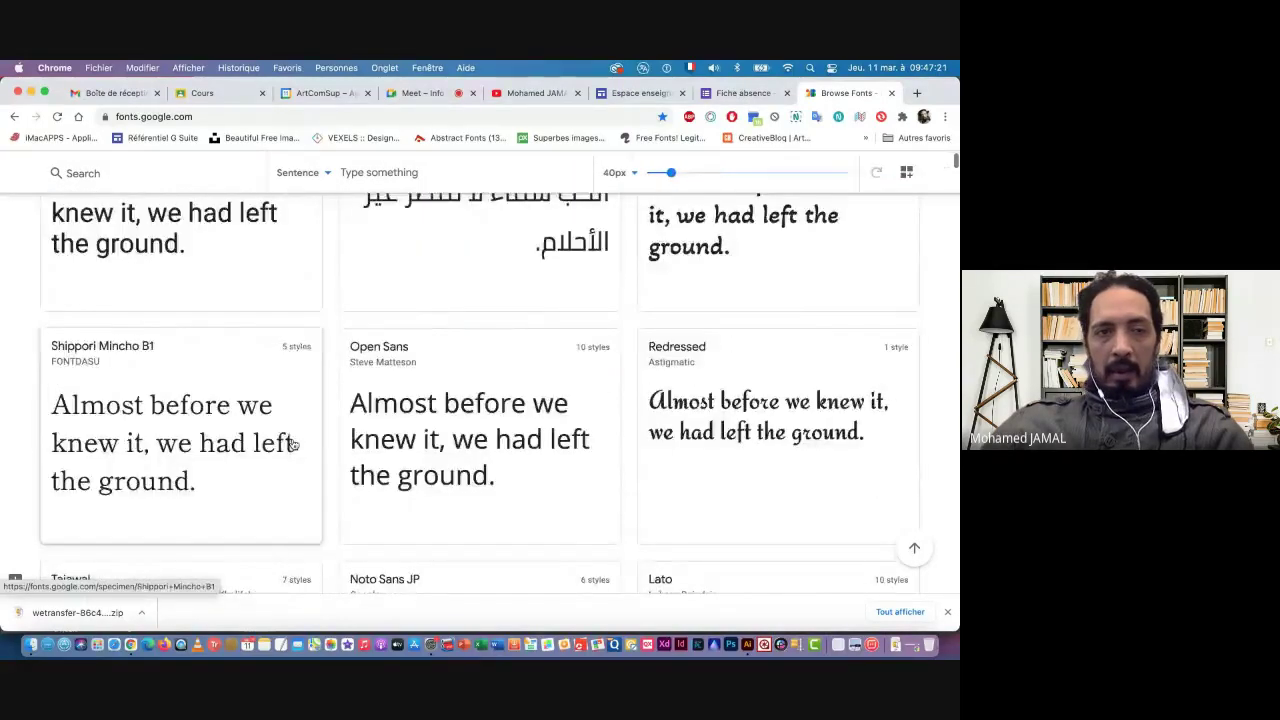
scroll(293, 444, "up", 3)
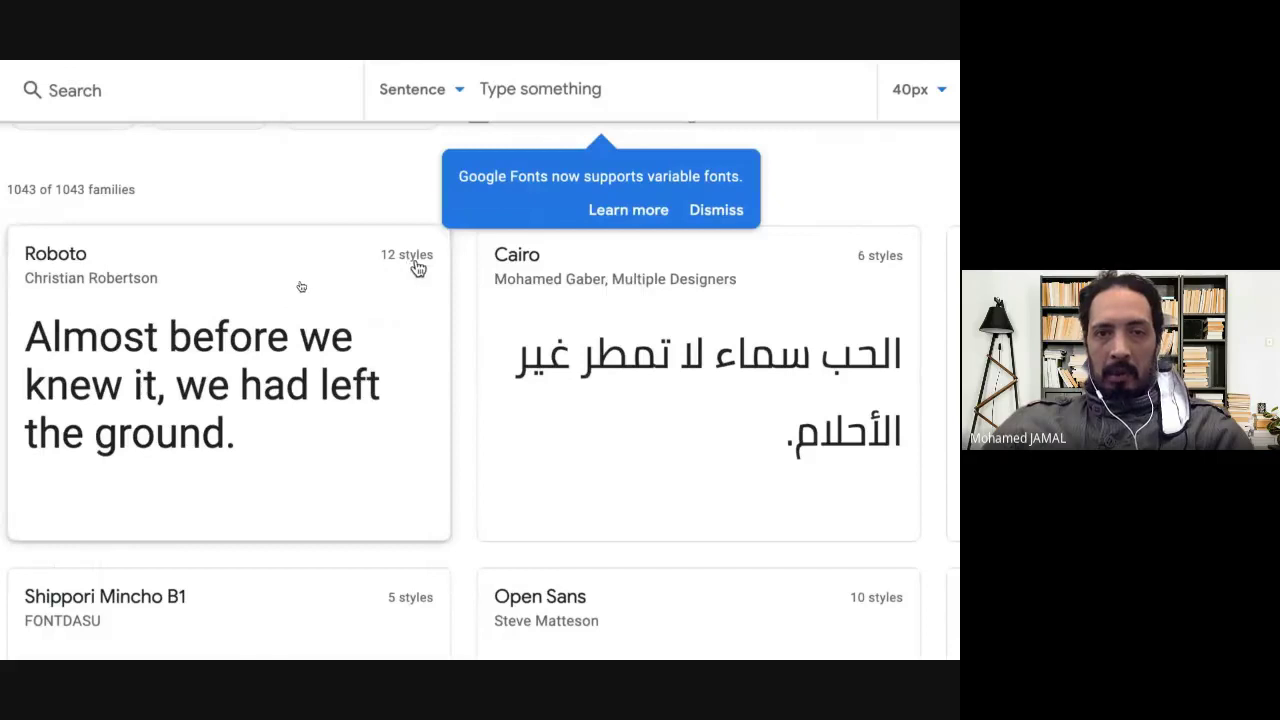
left_click(213, 338)
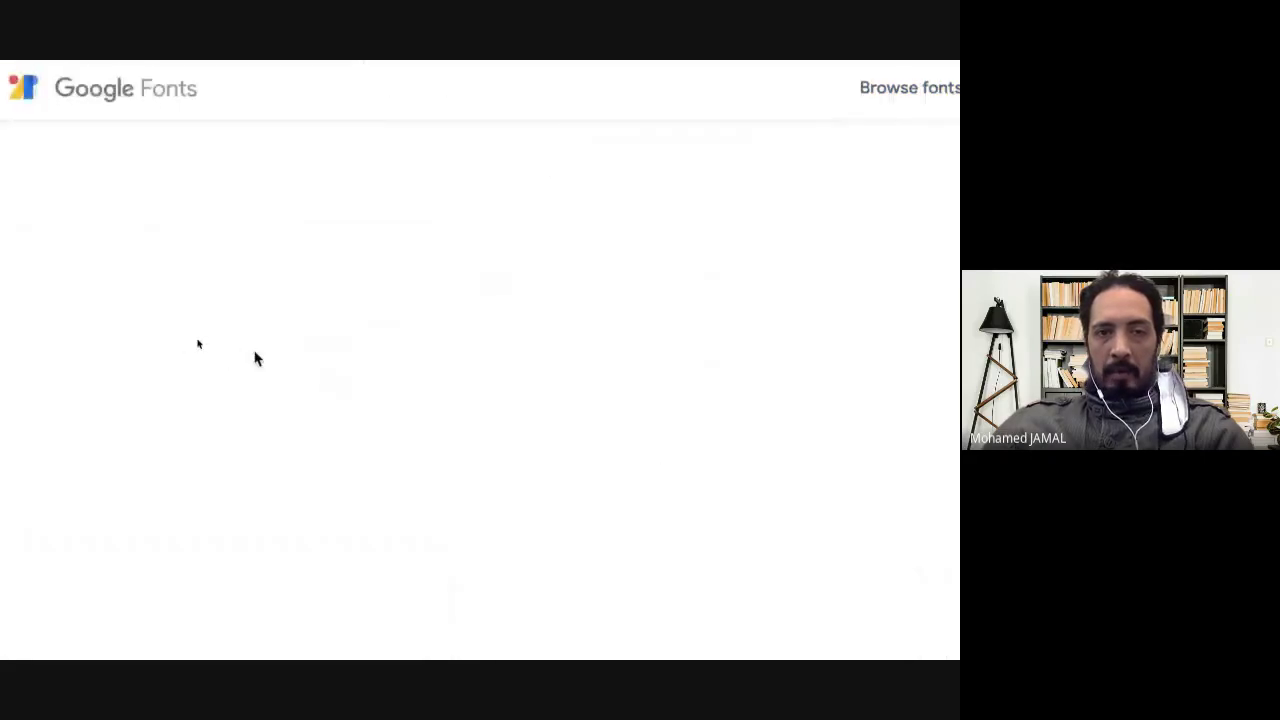
scroll(289, 345, "down", 4)
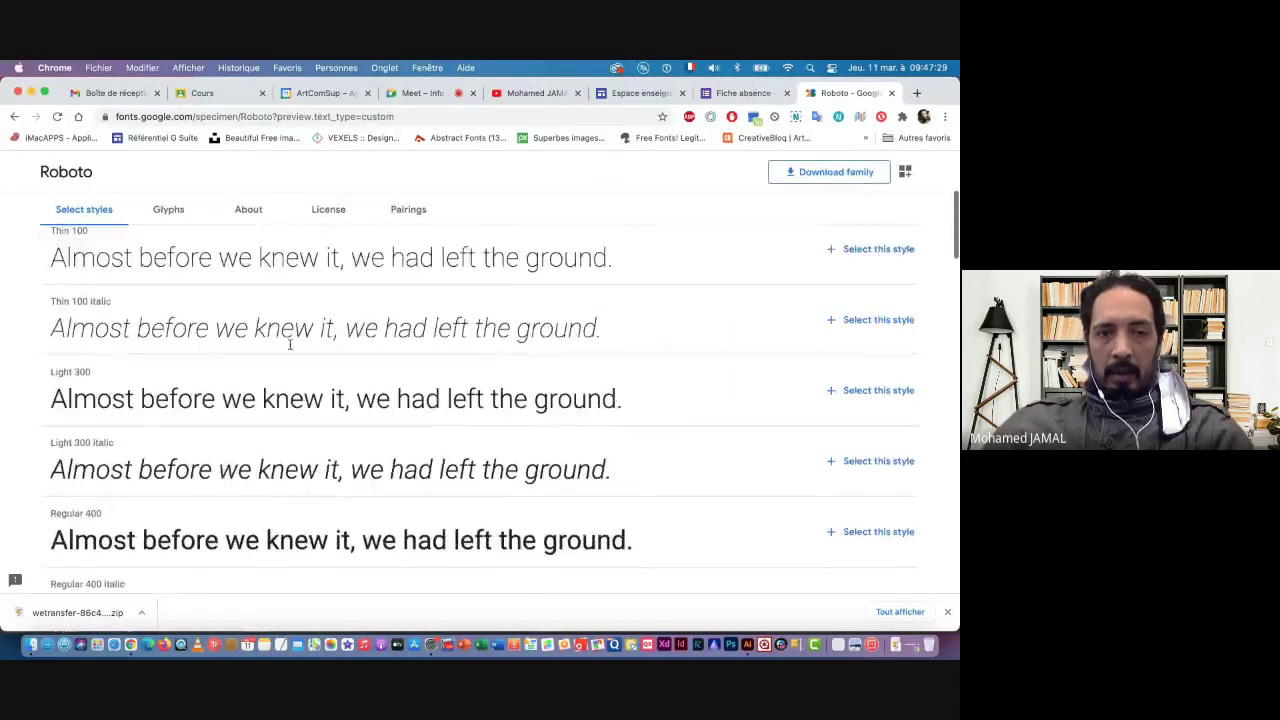
scroll(290, 342, "down", 1)
scroll(289, 340, "down", 5)
scroll(289, 345, "down", 3)
scroll(289, 348, "down", 1)
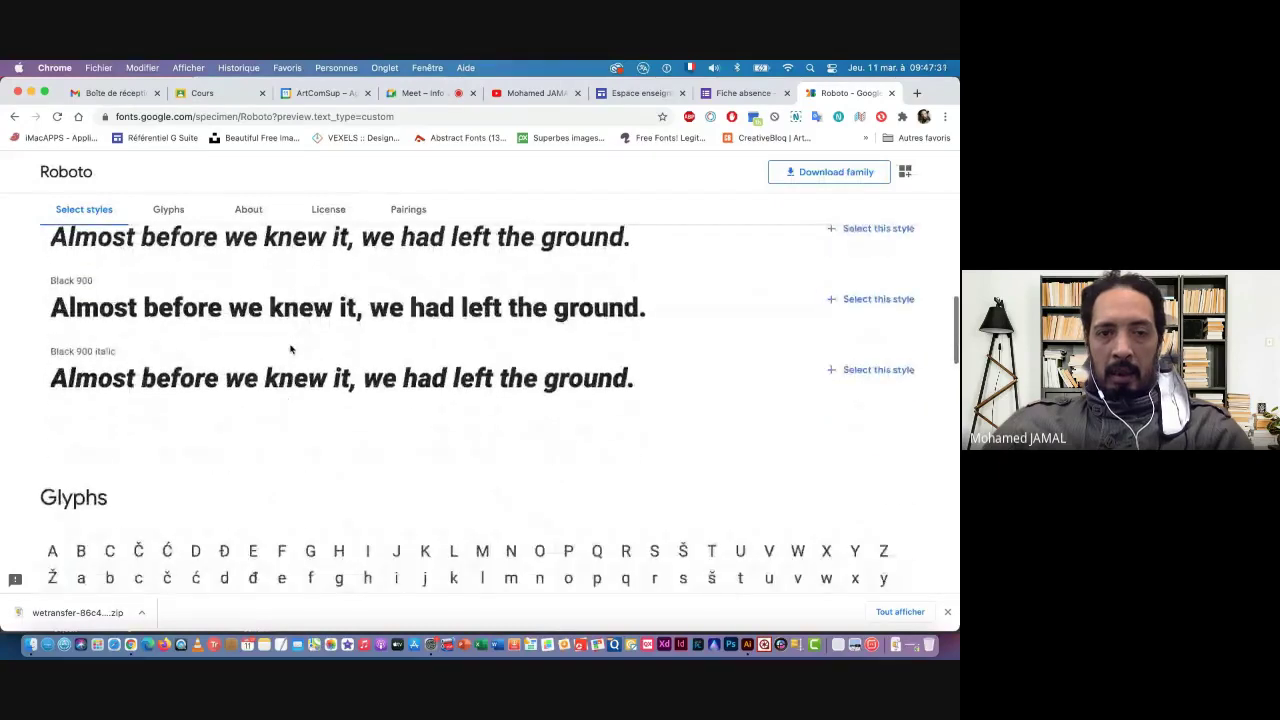
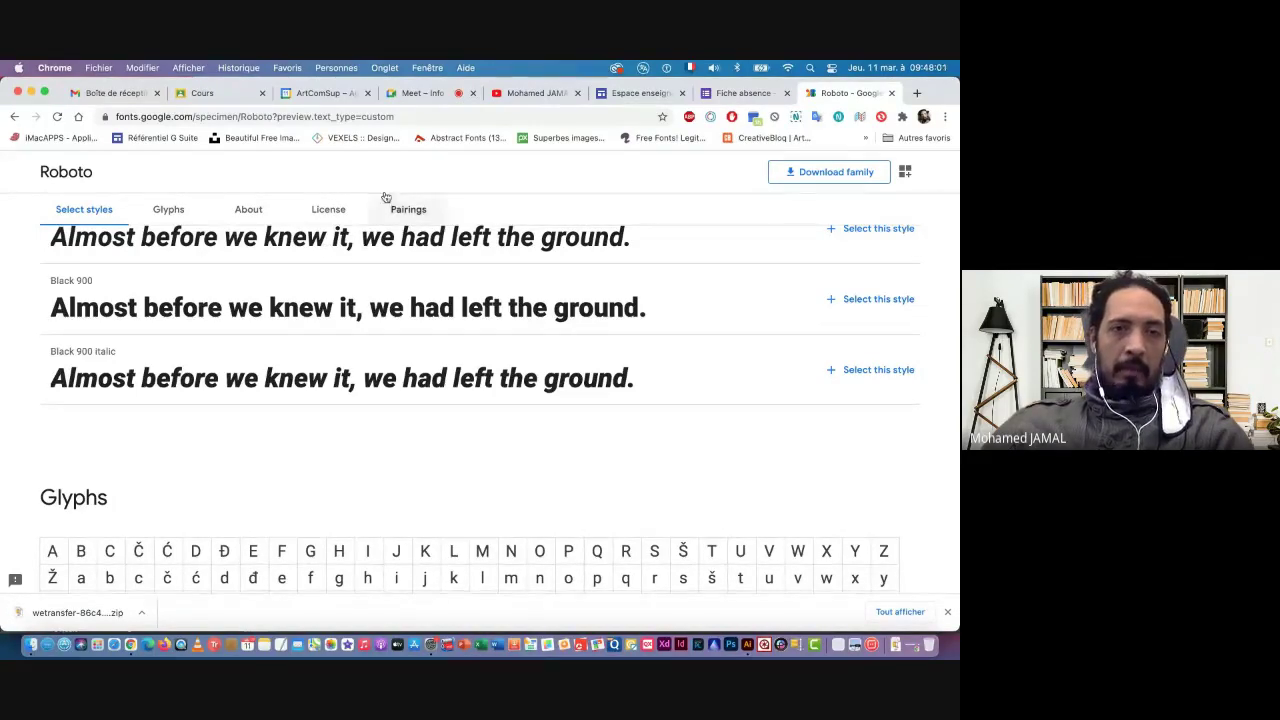
Switch from the Roboto page in Chrome to the TransUnion document in Illustrator
key("super+Tab")
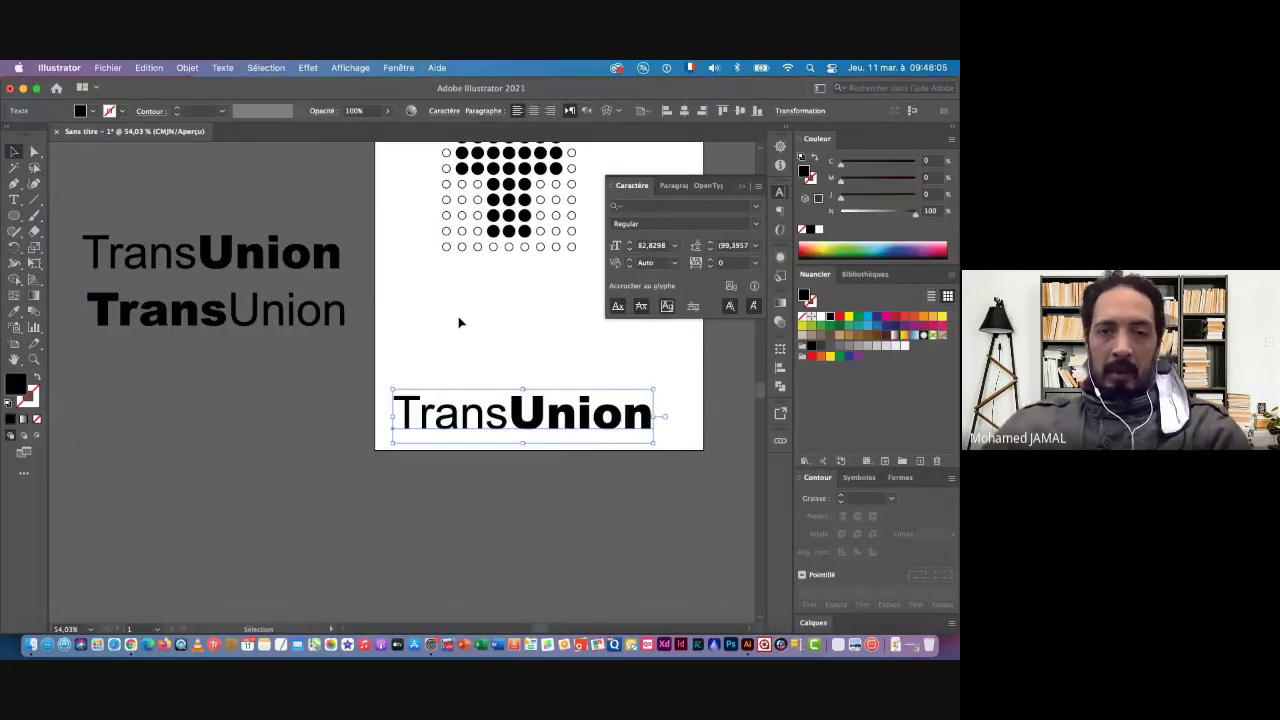
Copy the letter U from the TransUnion wordmark to carry its Arial CE MT Black font
left_click(508, 354)
mouse_move(508, 354)
left_mouse_down()
mouse_move(326, 417)
mouse_move(340, 425)
left_mouse_up()
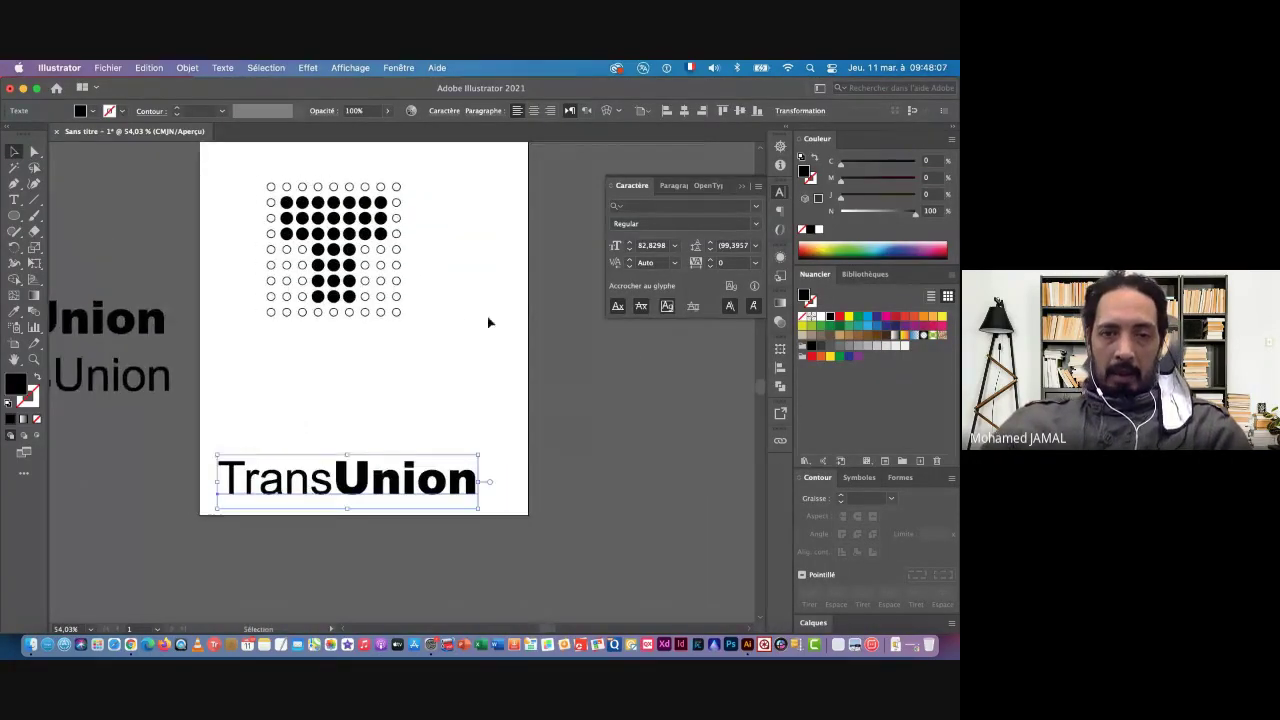
key("t")
left_click_drag(334, 478, 373, 478)
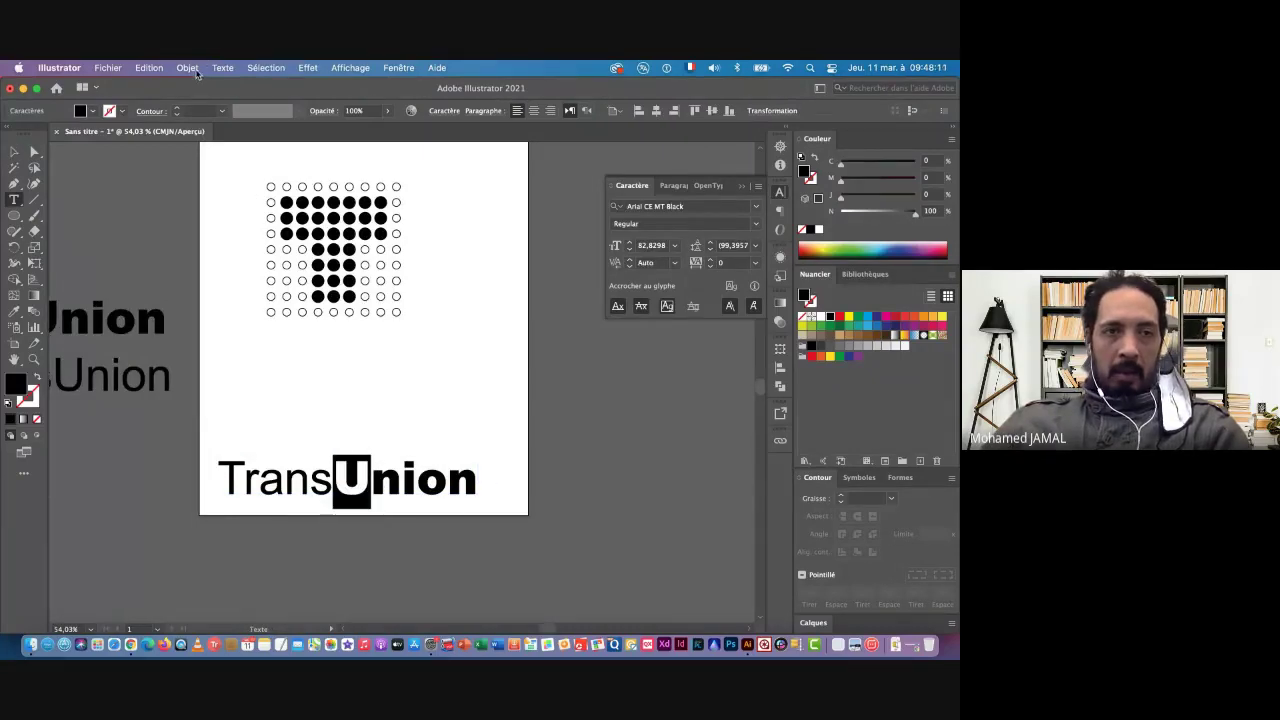
left_click(147, 68)
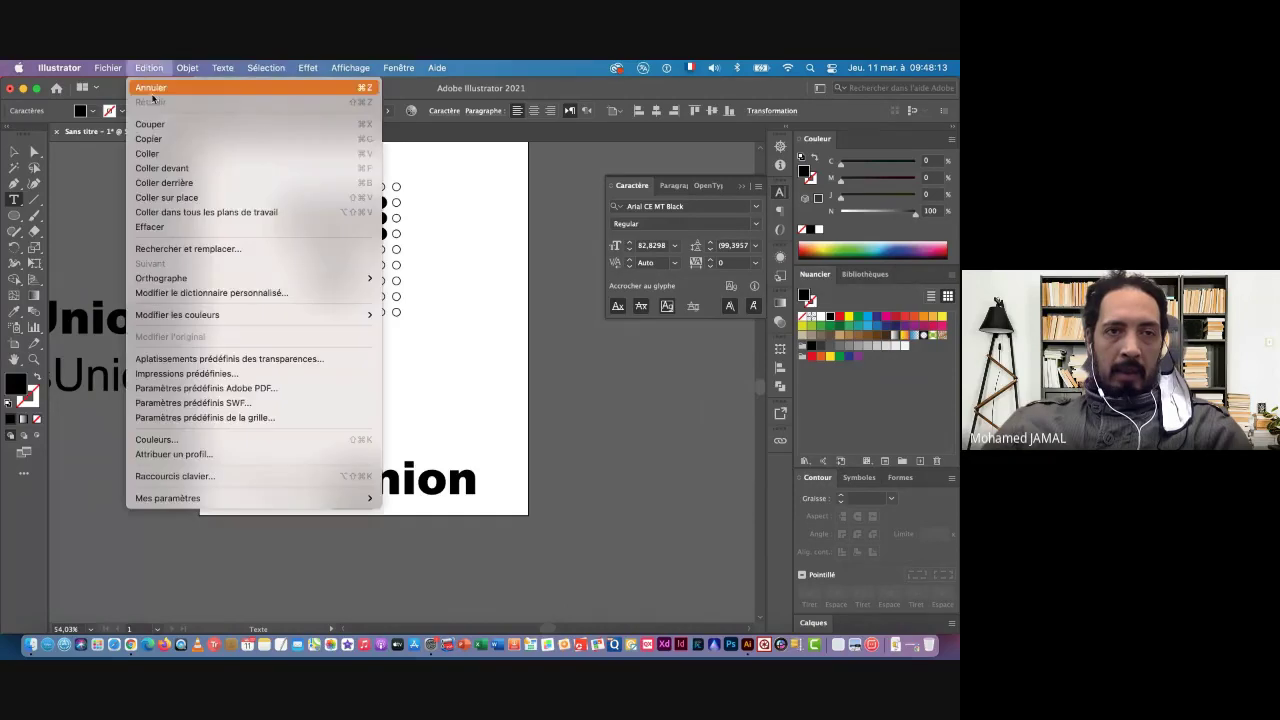
left_click(150, 139)
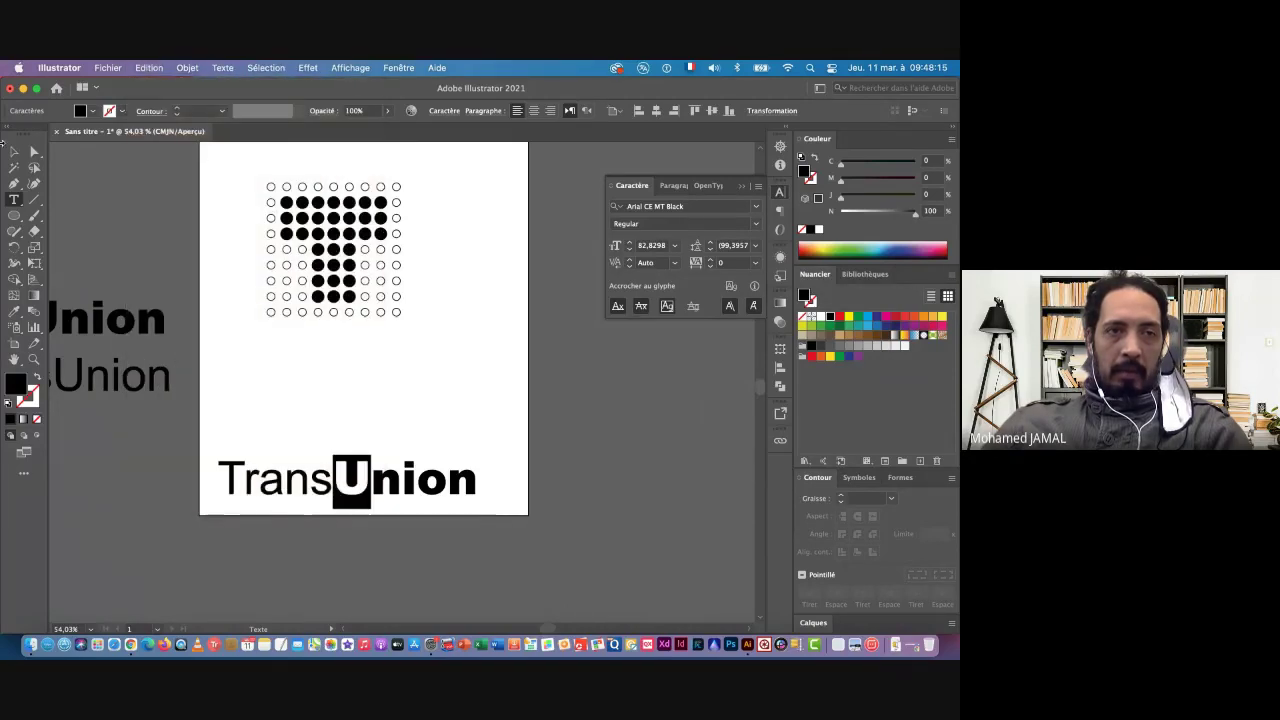
left_click(13, 154)
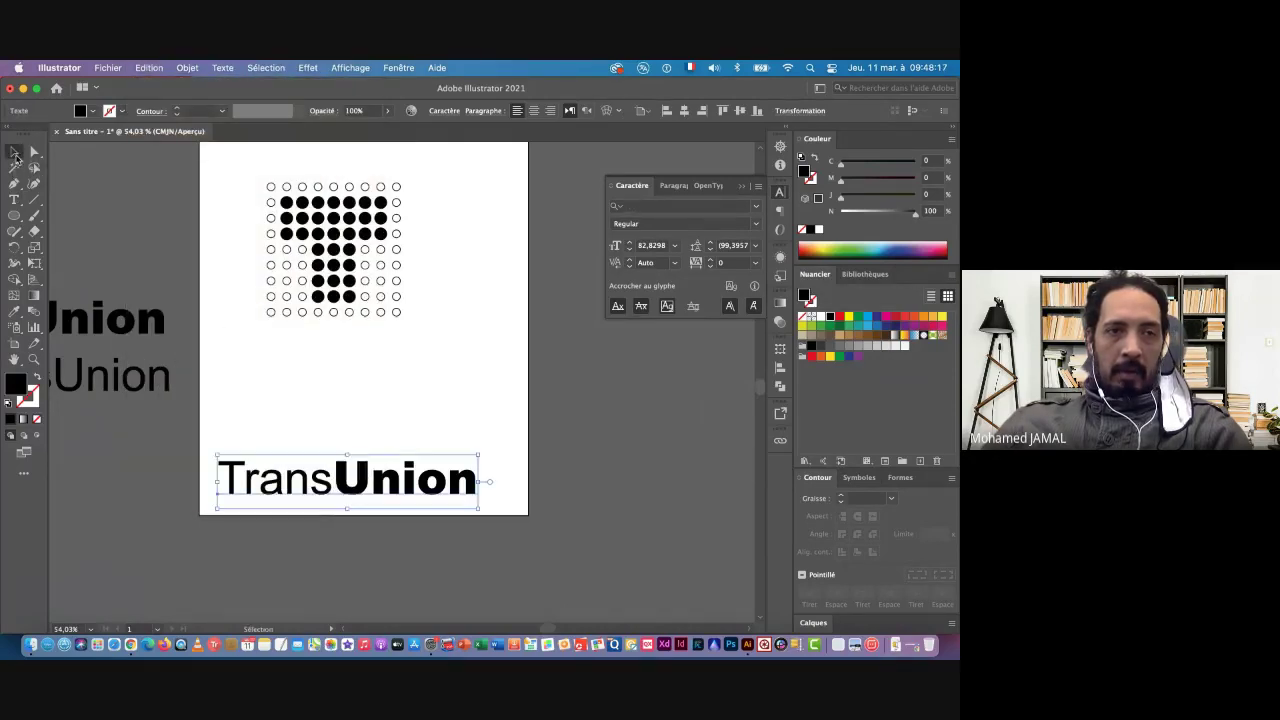
left_click(371, 373)
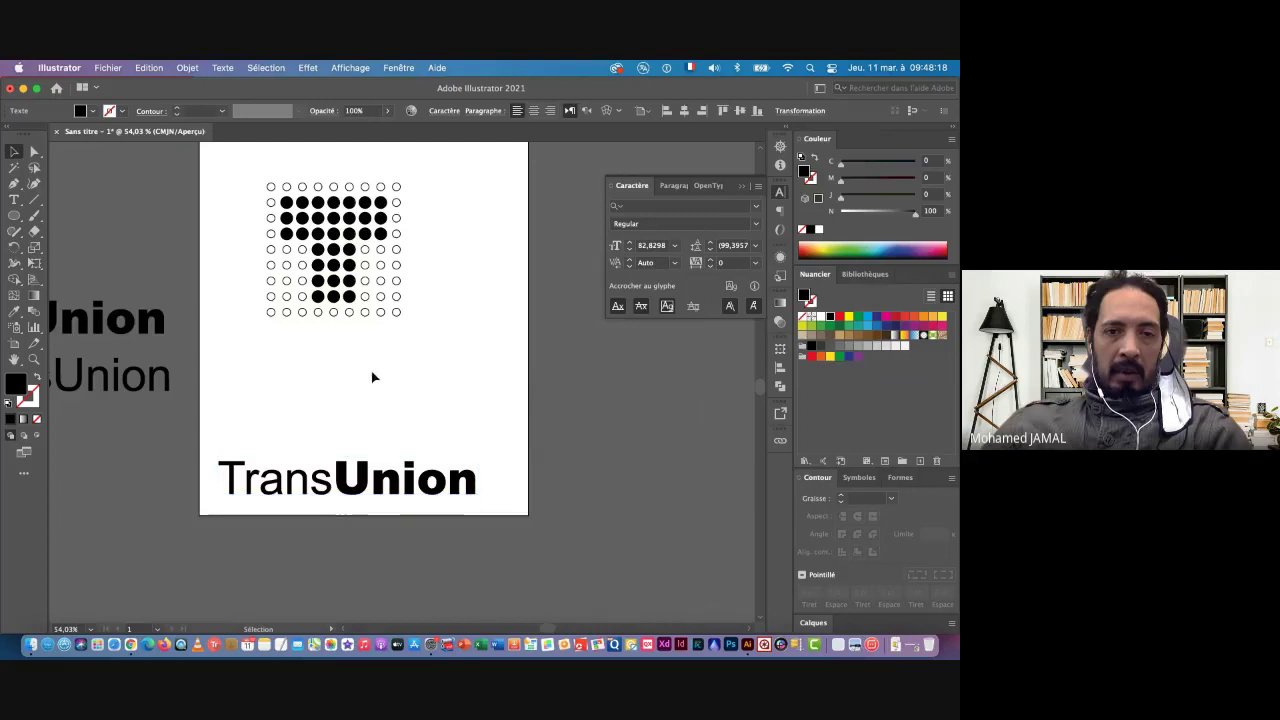
Create a new text object, paste the U over the placeholder, and retype it as T
left_click(14, 199)
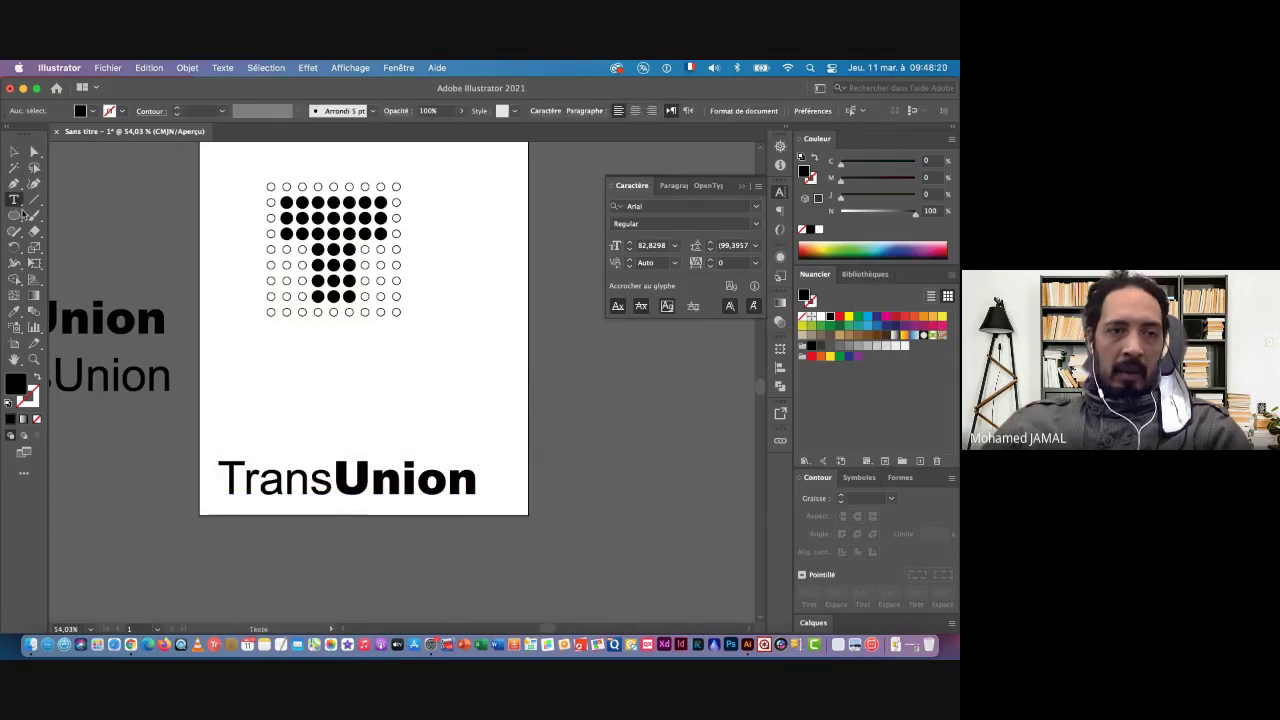
left_click(386, 385)
key("Escape")
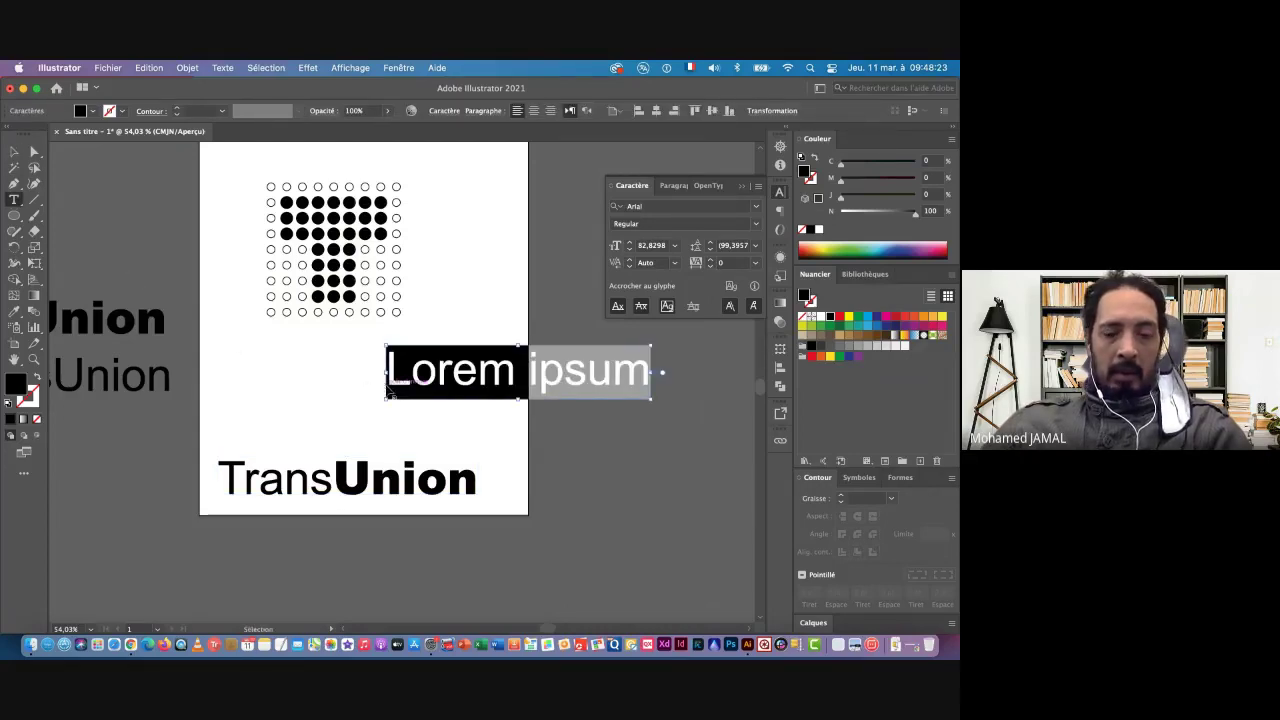
key("t")
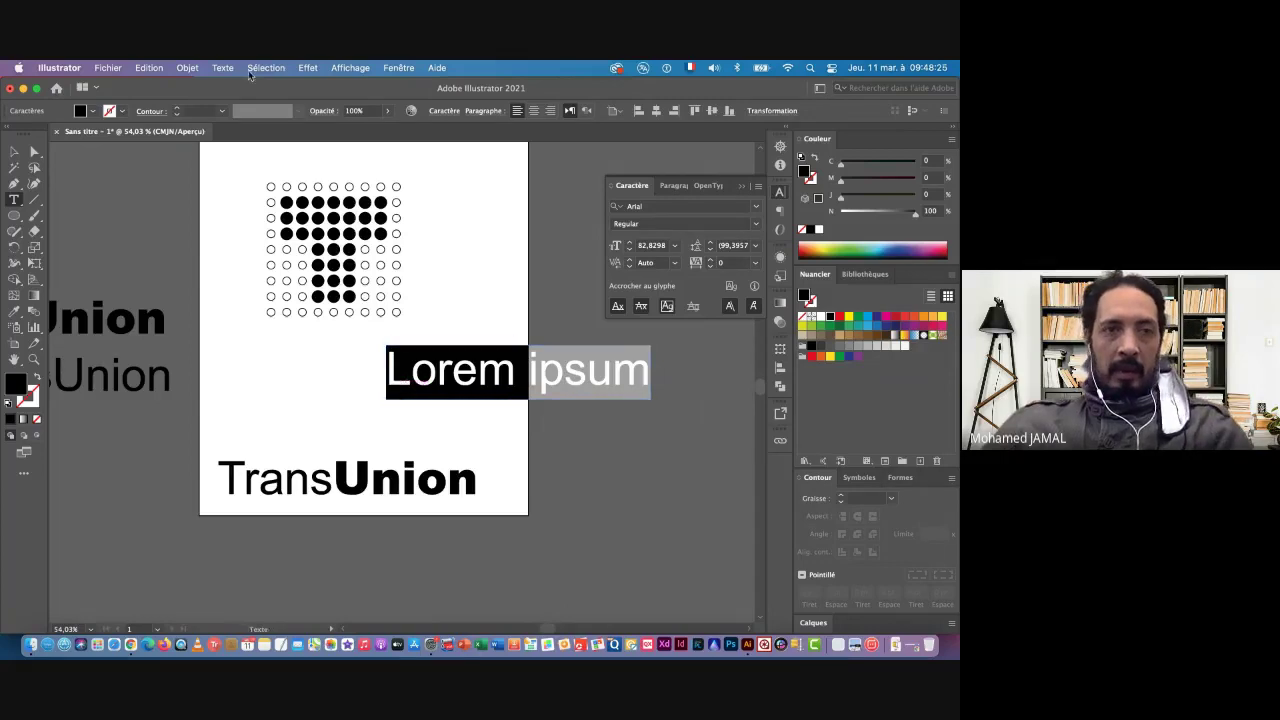
left_click(148, 68)
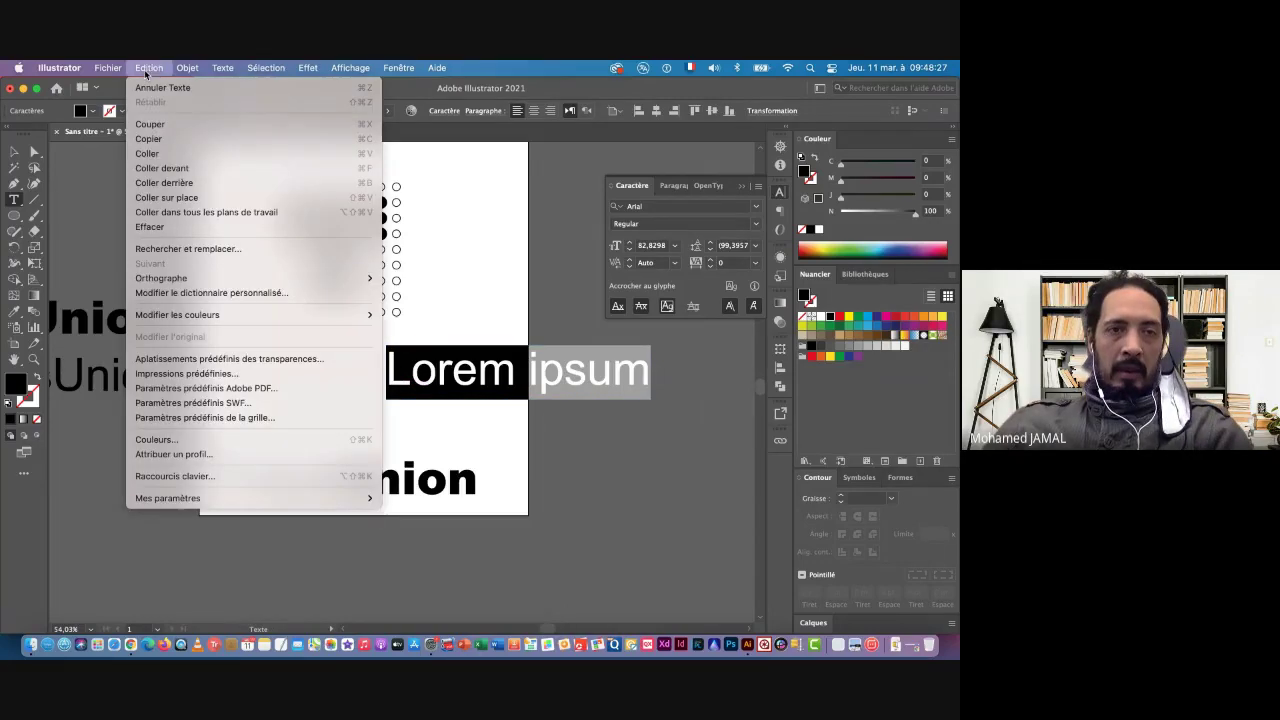
left_click(167, 155)
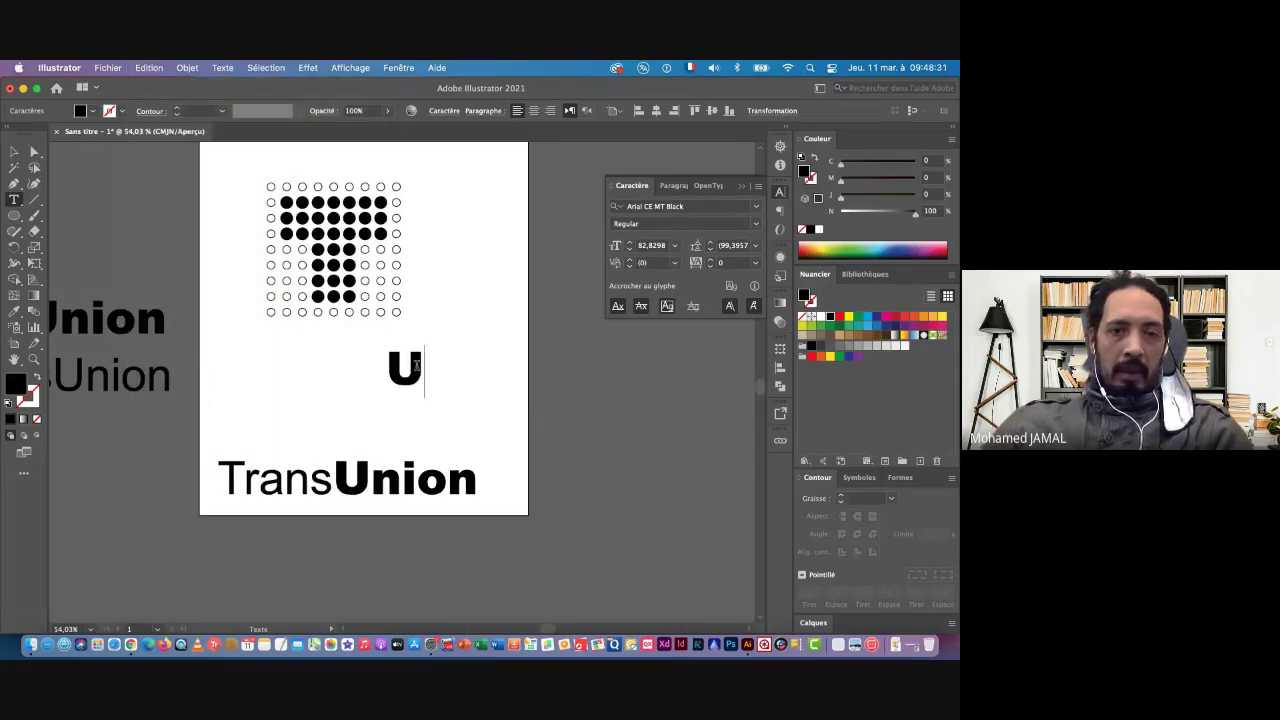
left_click_drag(418, 366, 392, 364)
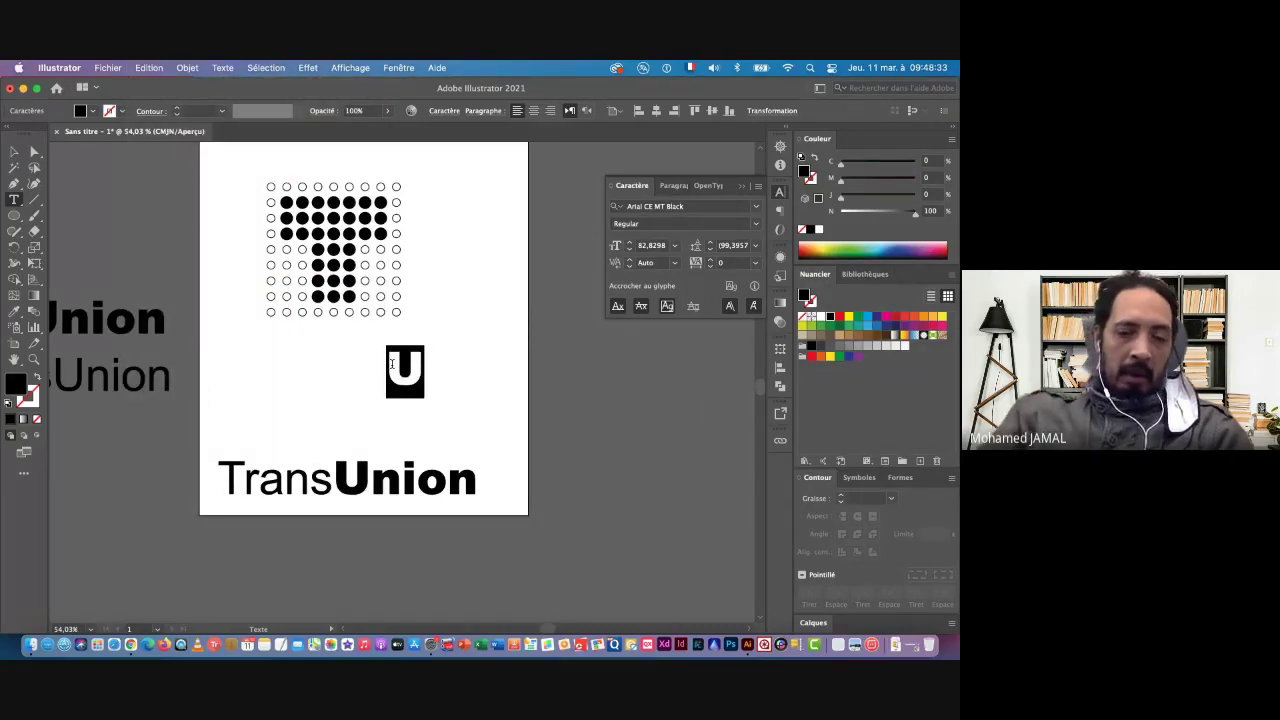
type("T")
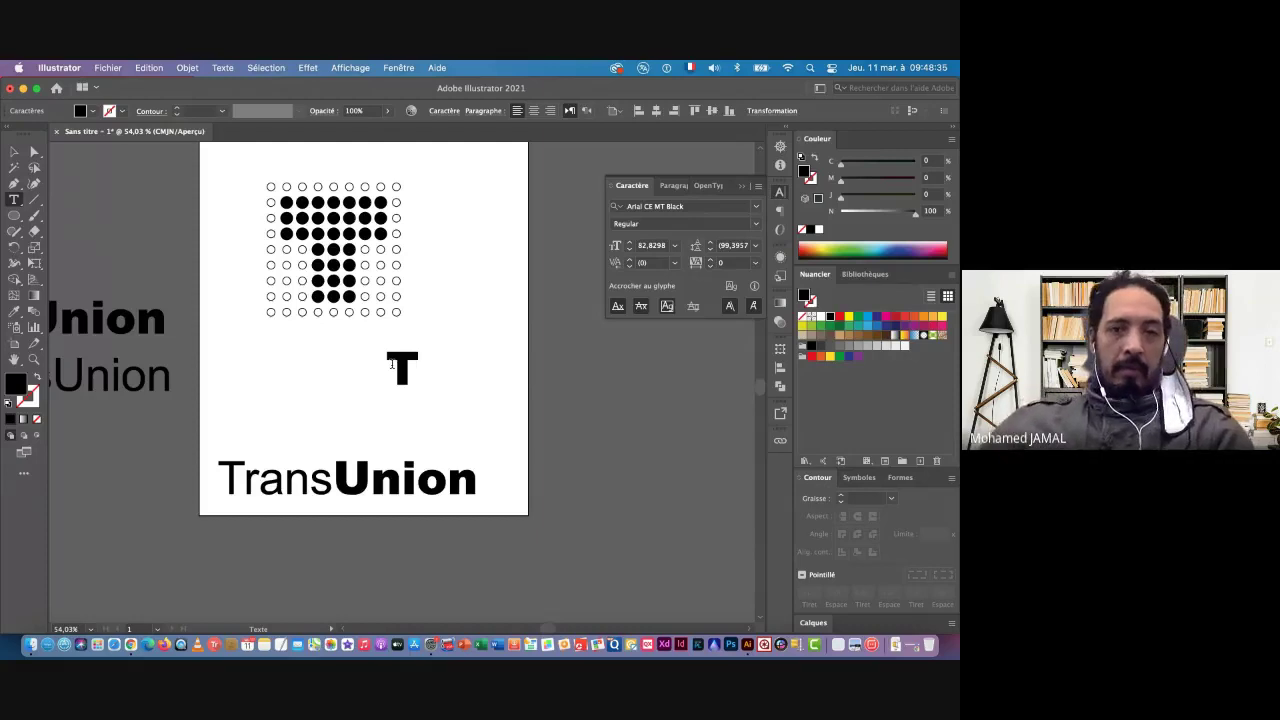
Set the standalone T to 90 pt, then step it up to 150 pt with 180 pt leading
left_click(13, 152)
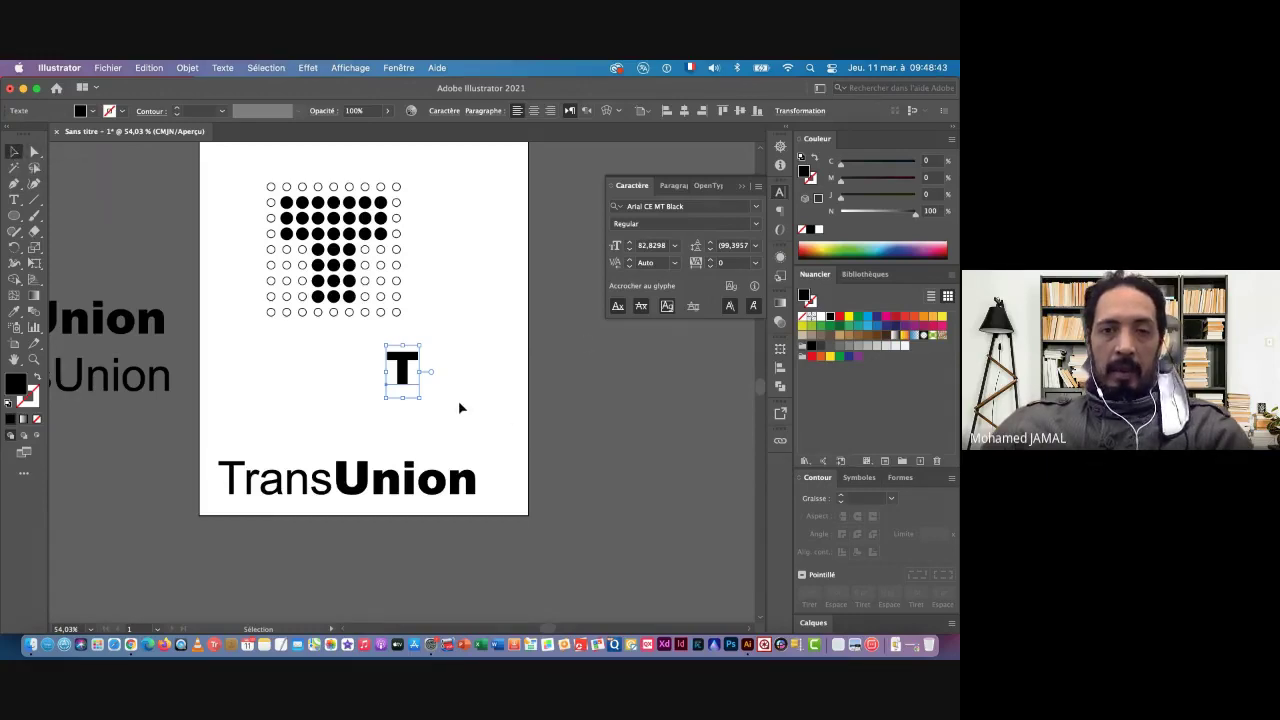
left_click(652, 245)
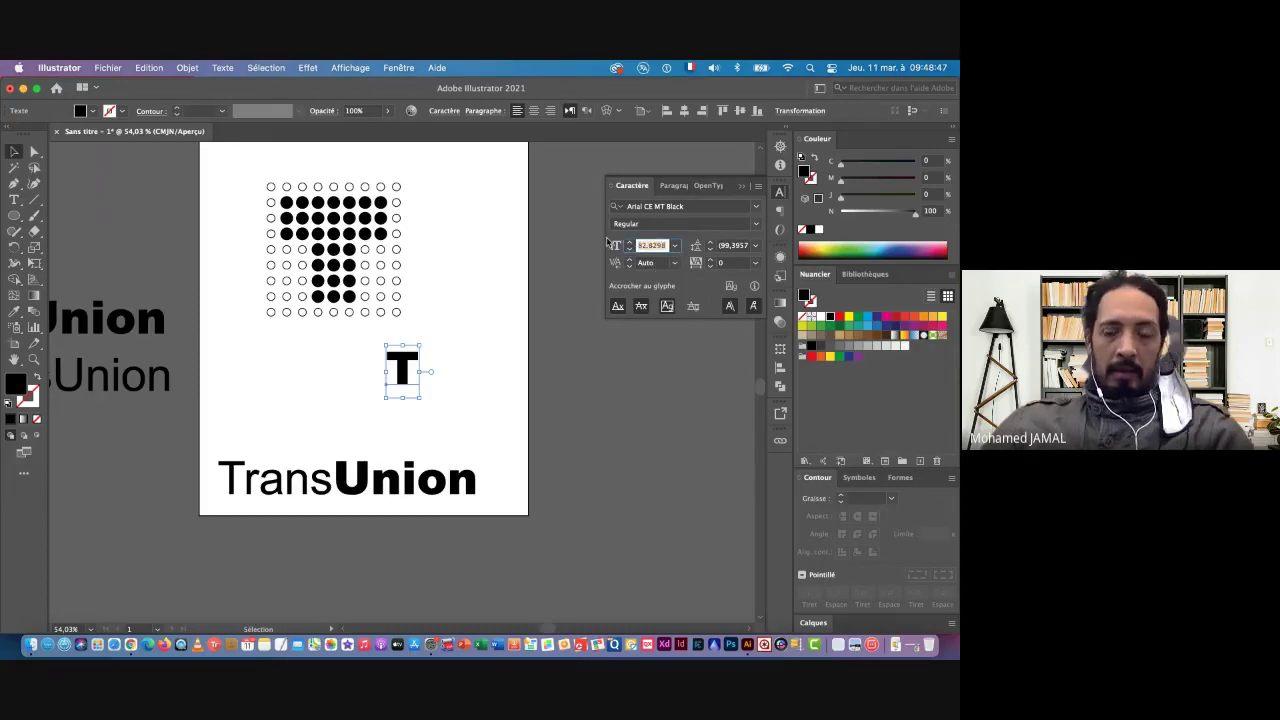
type("90")
key("Return")
key("shift+Up")
key("shift+Up")
key("shift+Up")
key("shift+Up")
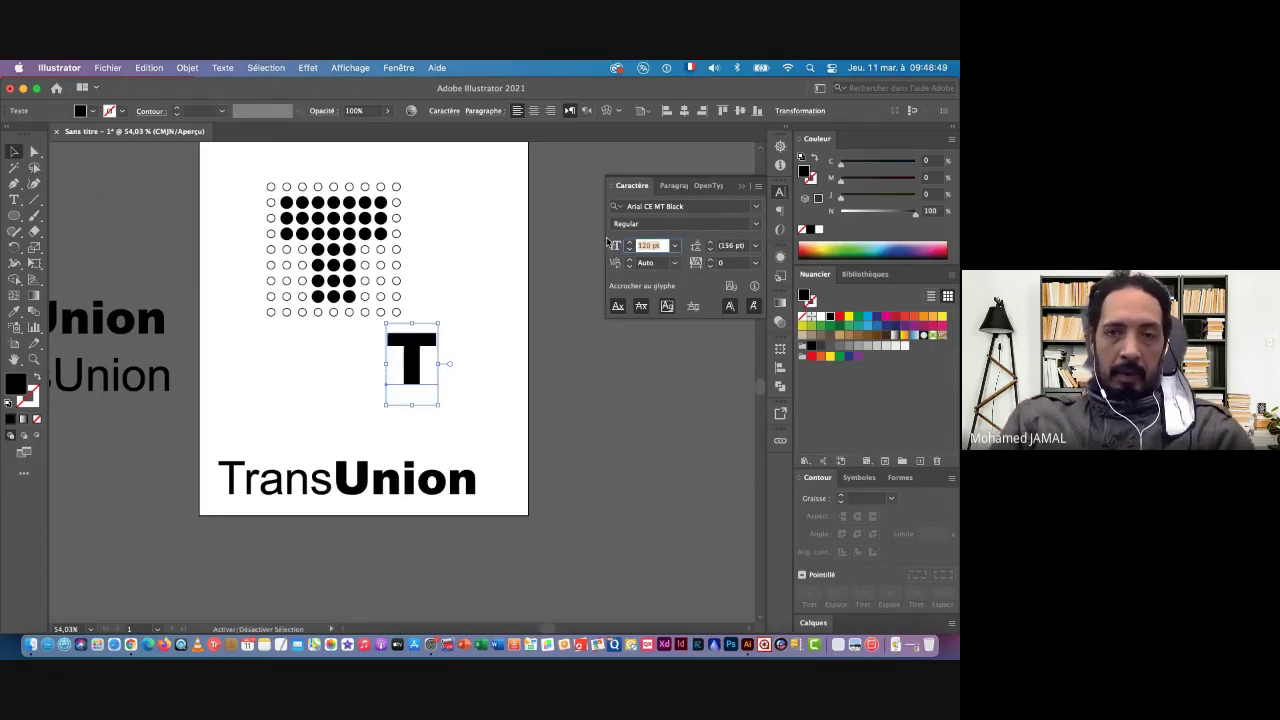
key("shift+Up")
key("shift+Up")
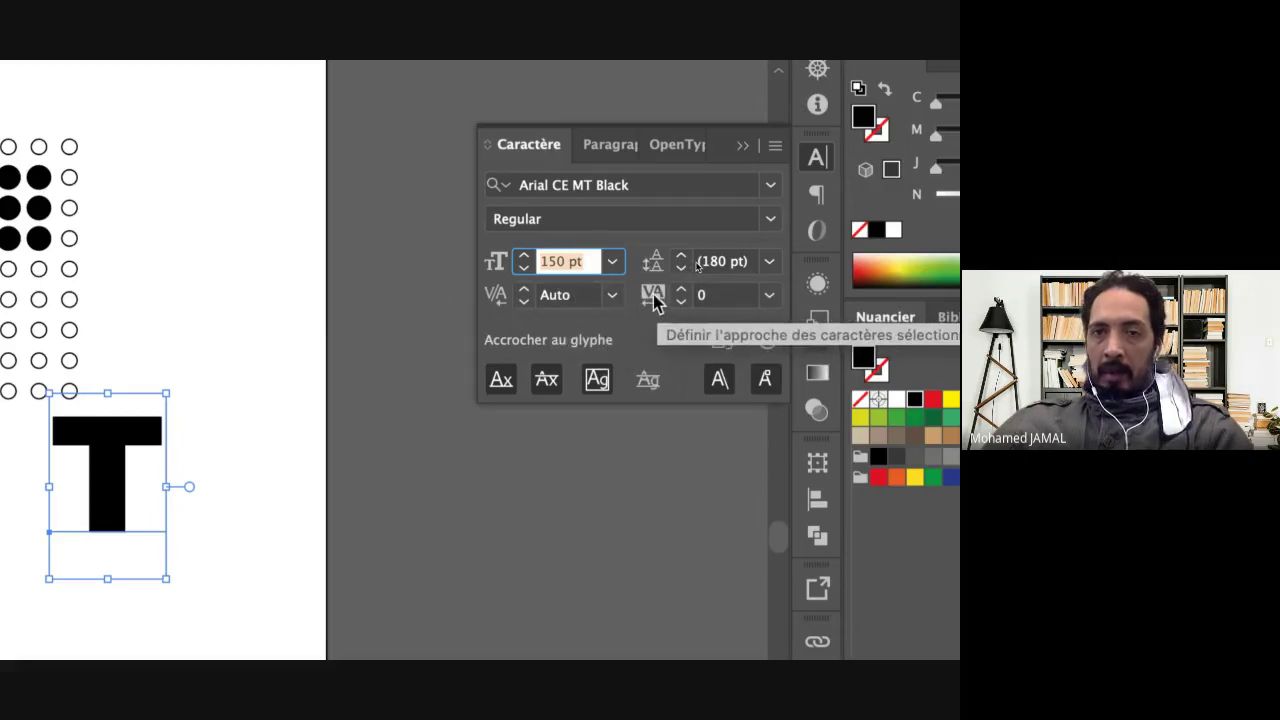
Show and then hide the extra Character panel options
left_click(773, 147)
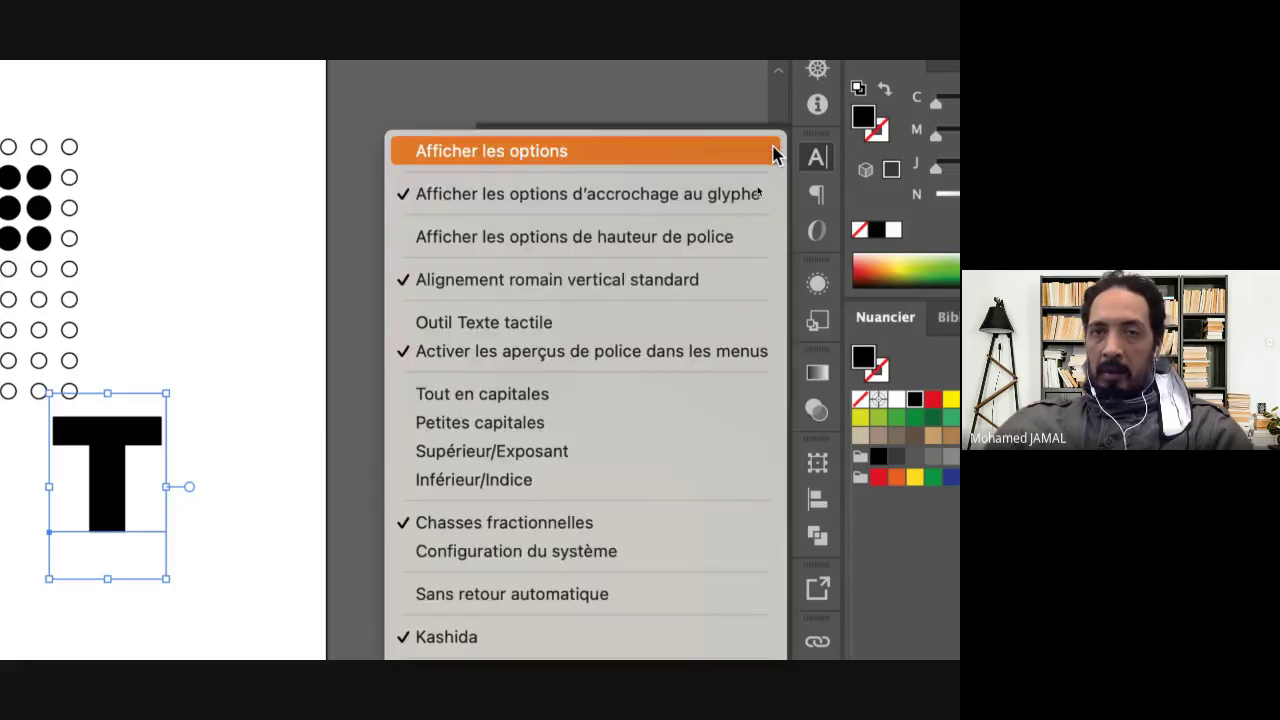
left_click(496, 154)
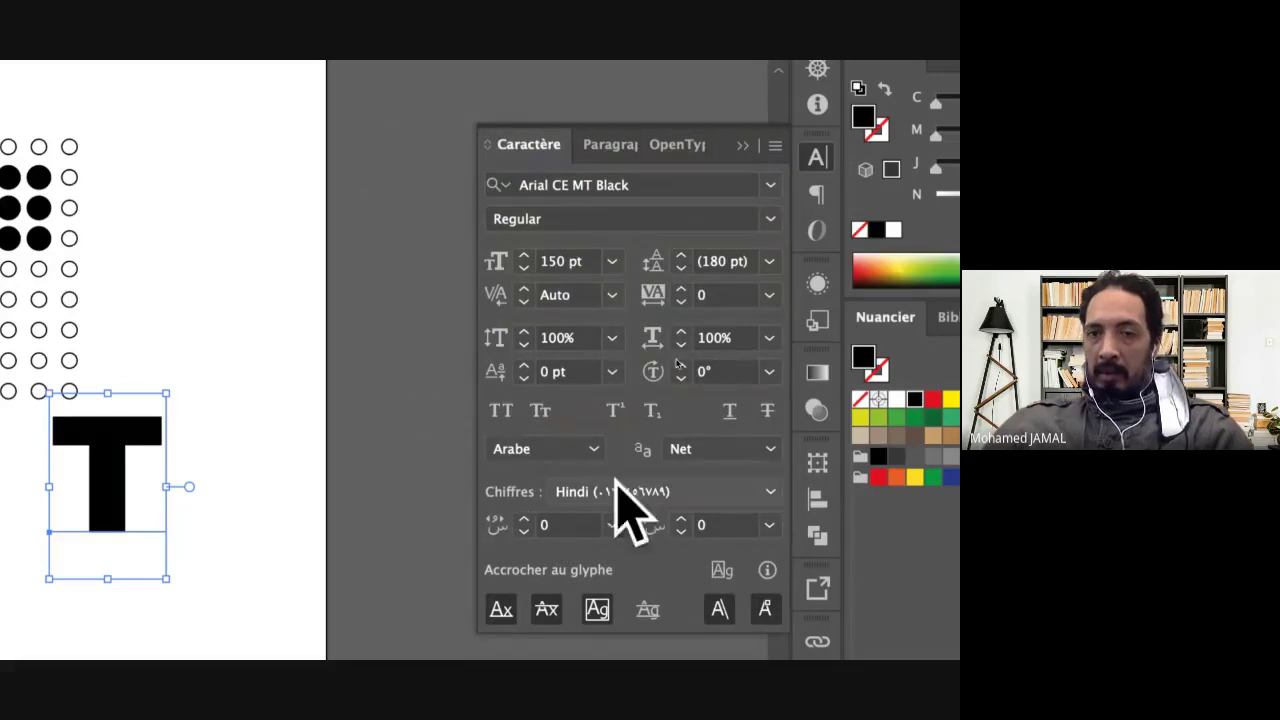
left_click(776, 150)
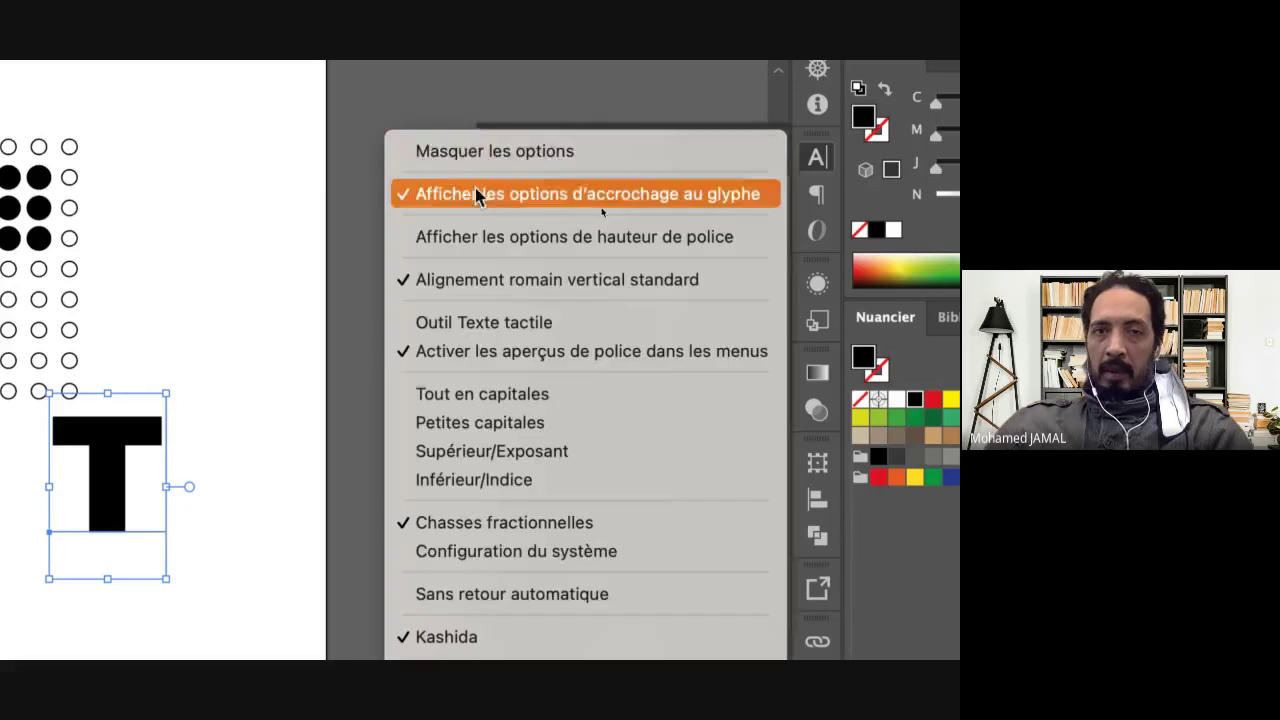
left_click(470, 152)
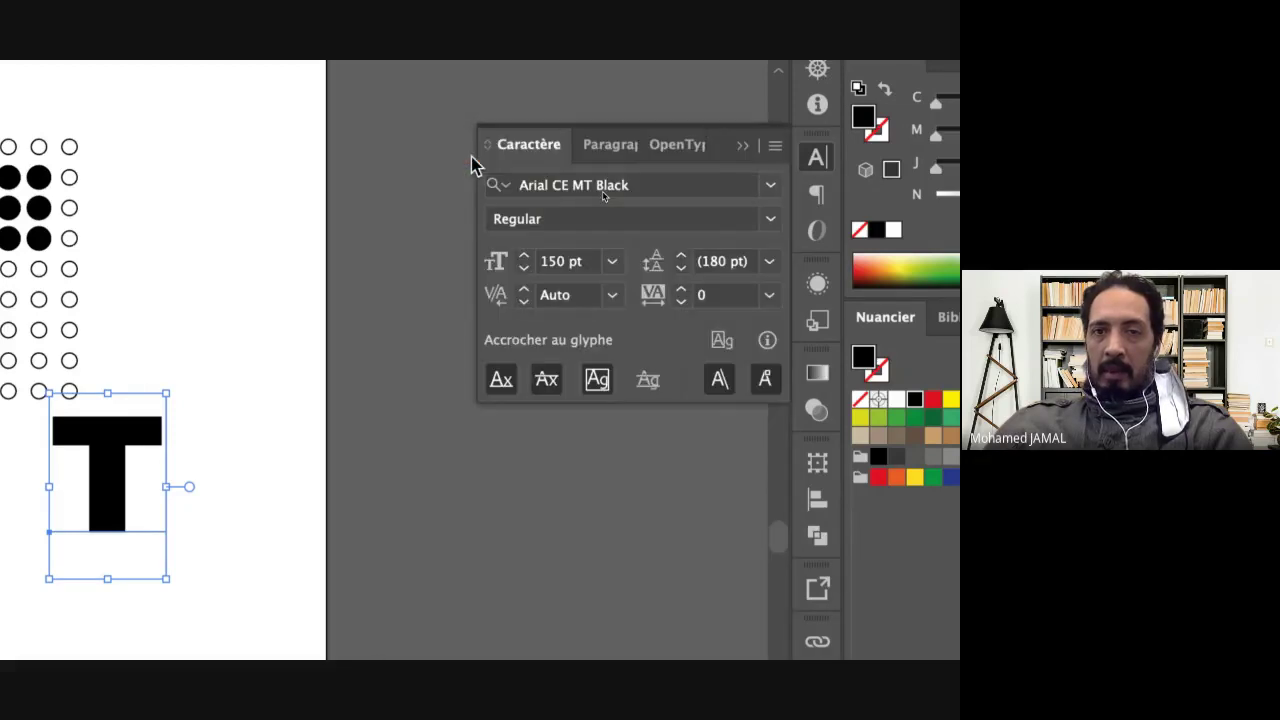
left_click(775, 146)
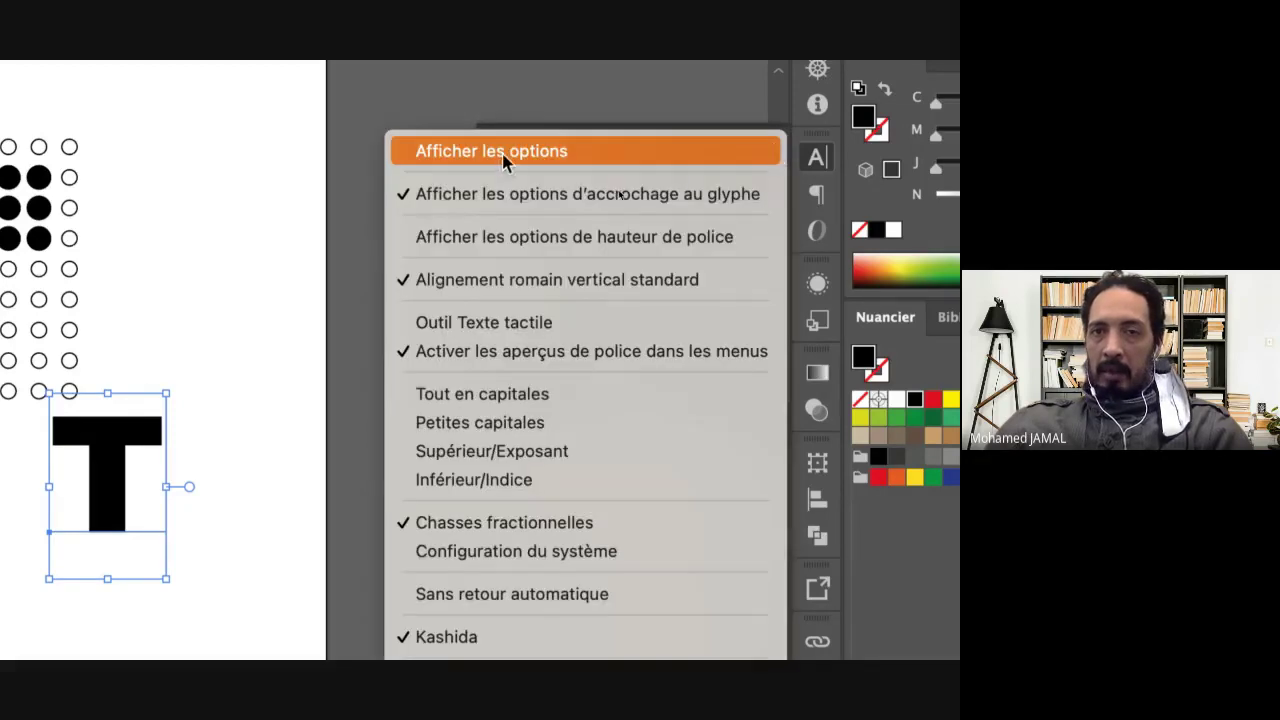
left_click(337, 346)
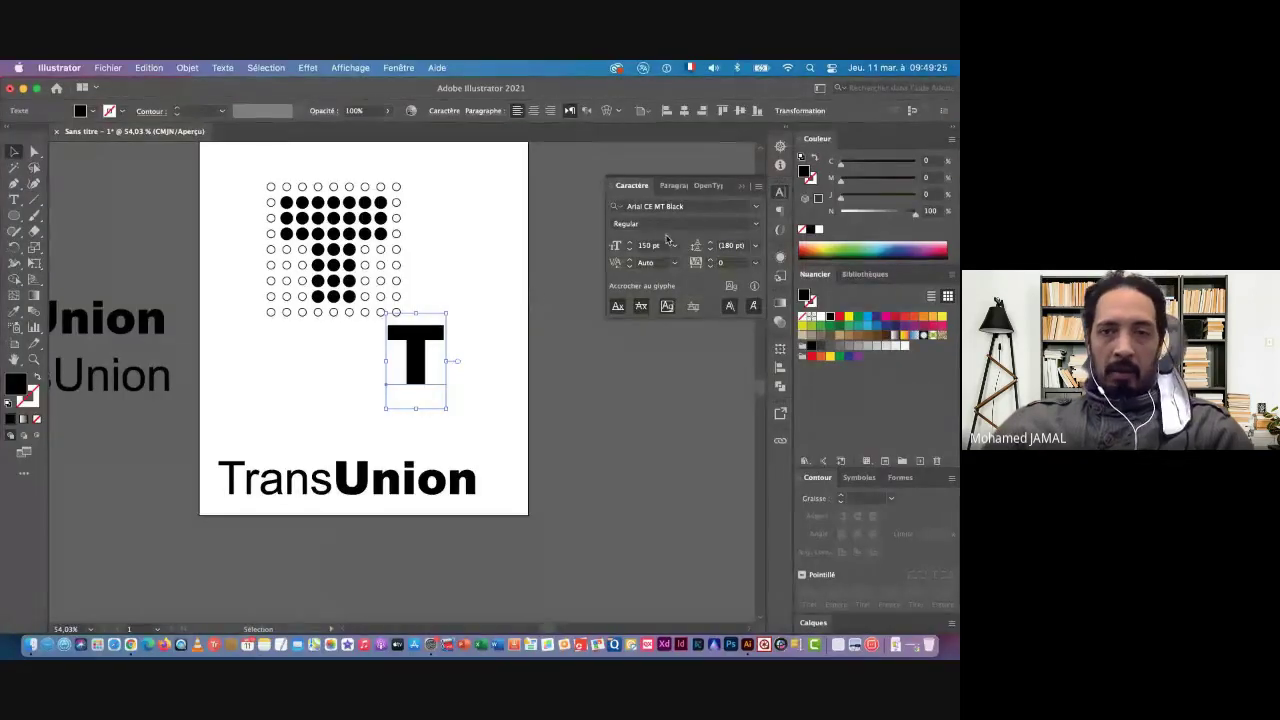
Raise the T's font size to 200 pt with 240 pt leading
left_click(662, 249)
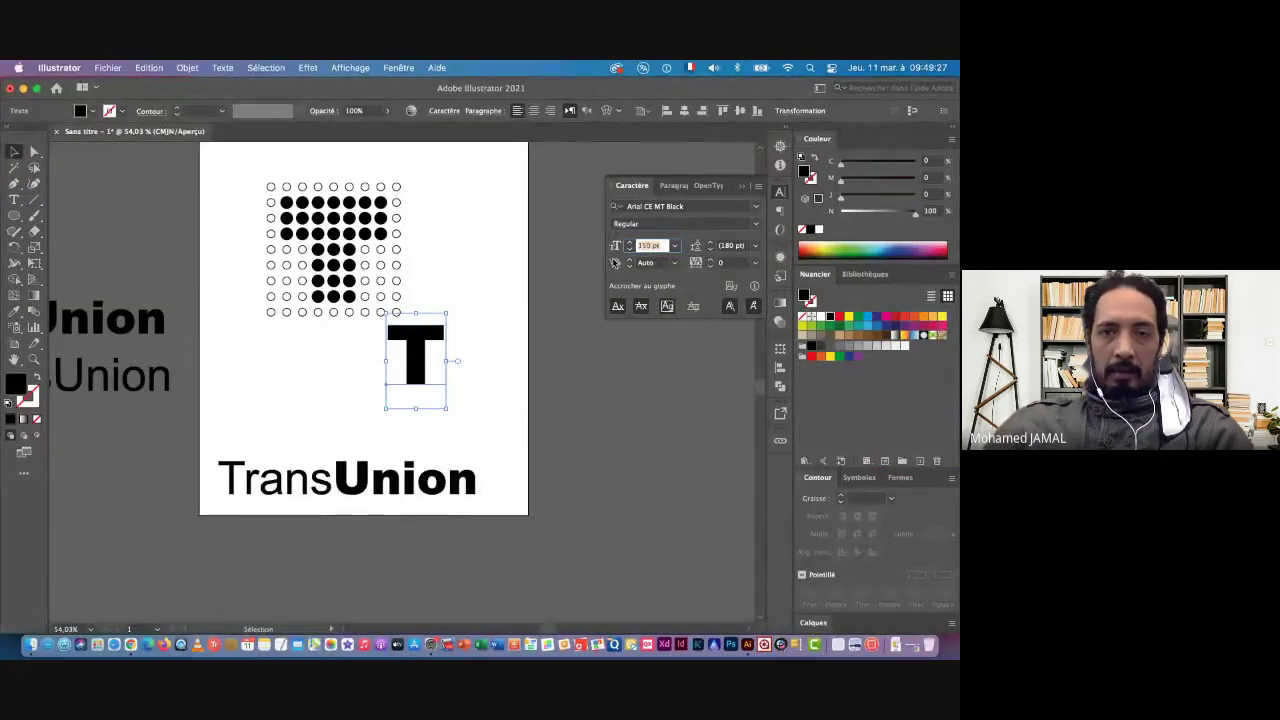
key("shift+Up")
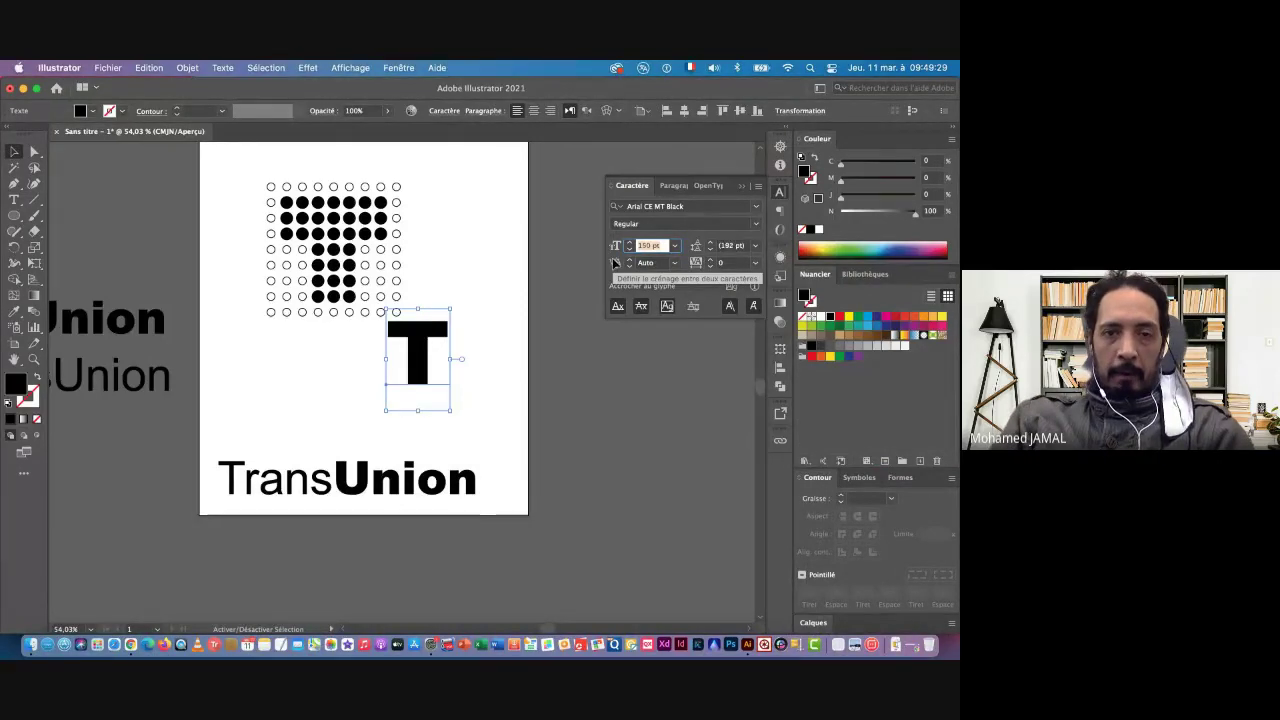
key("shift+Up")
key("shift+Up")
key("shift+Up")
key("shift+Up")
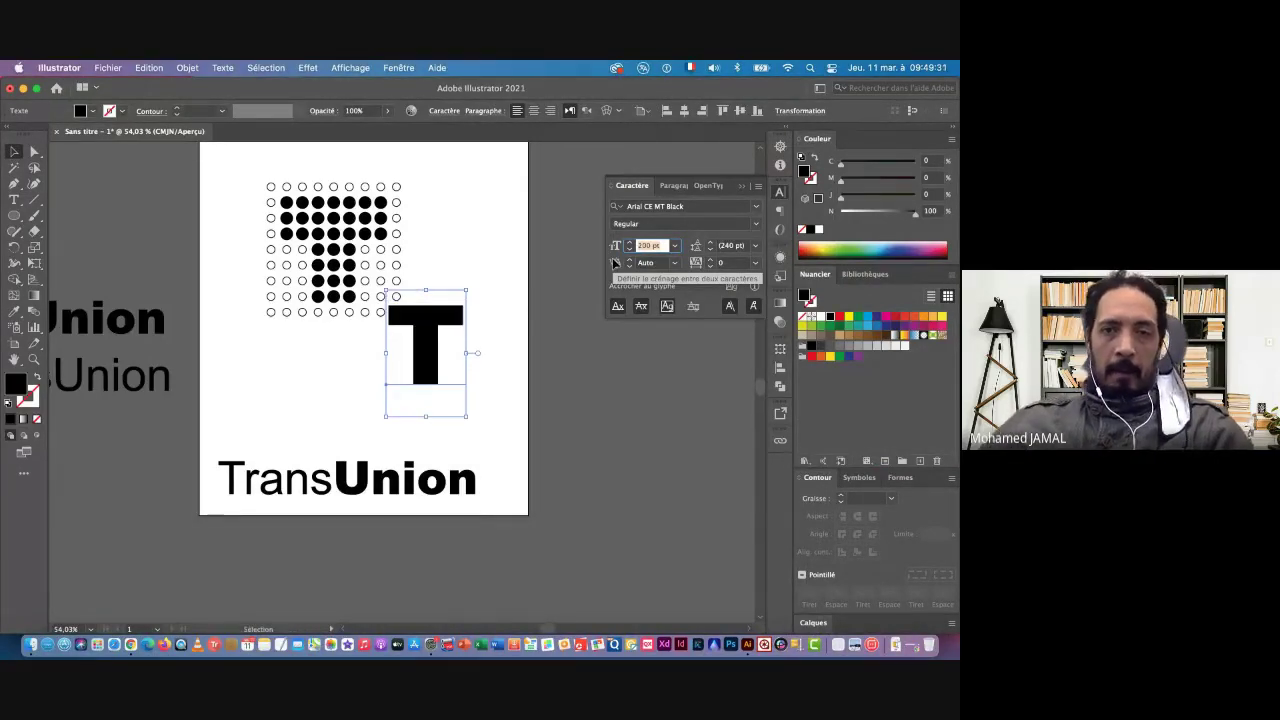
Move the T onto the dot grid and zoom in on it
left_click(14, 151)
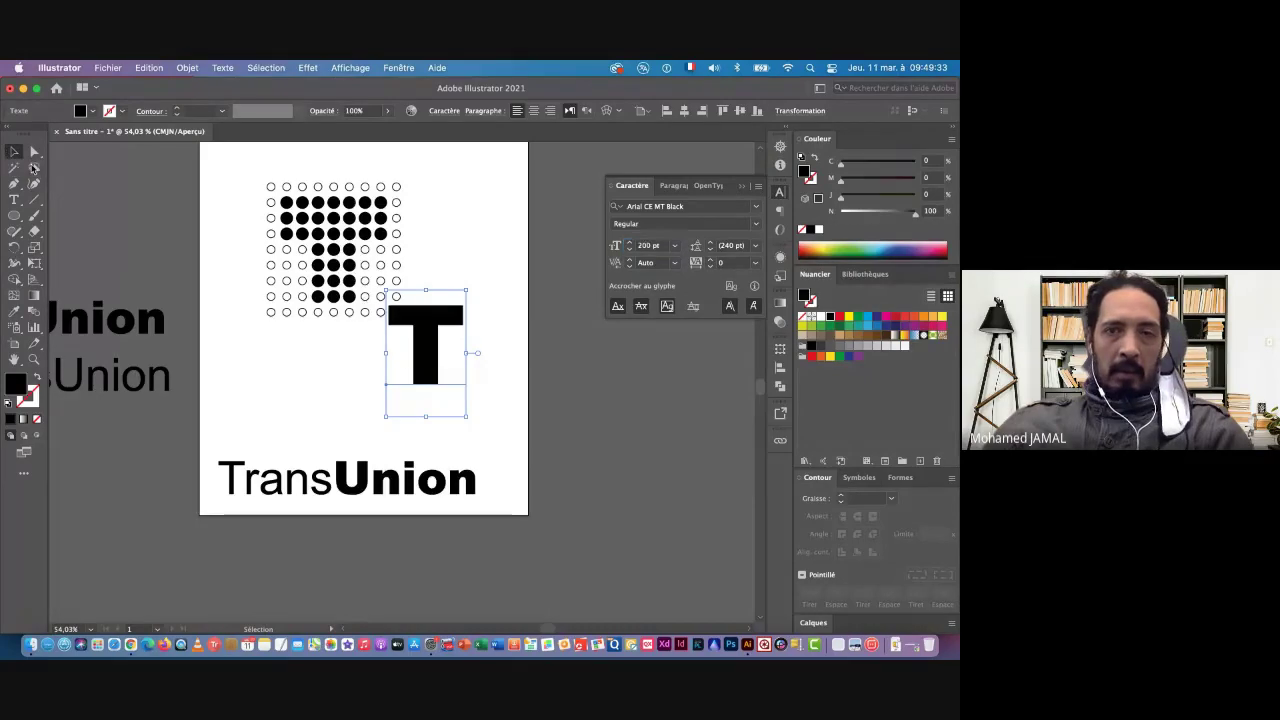
left_click_drag(430, 366, 338, 267)
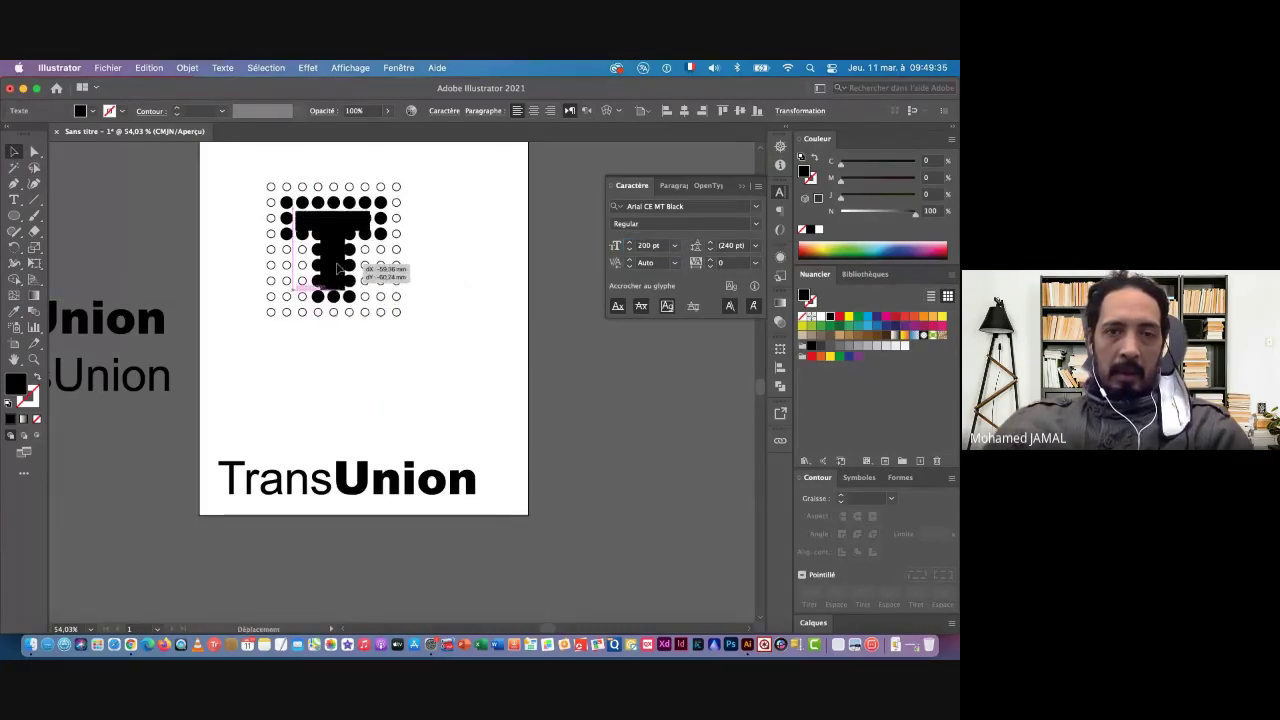
left_click_drag(338, 267, 340, 265)
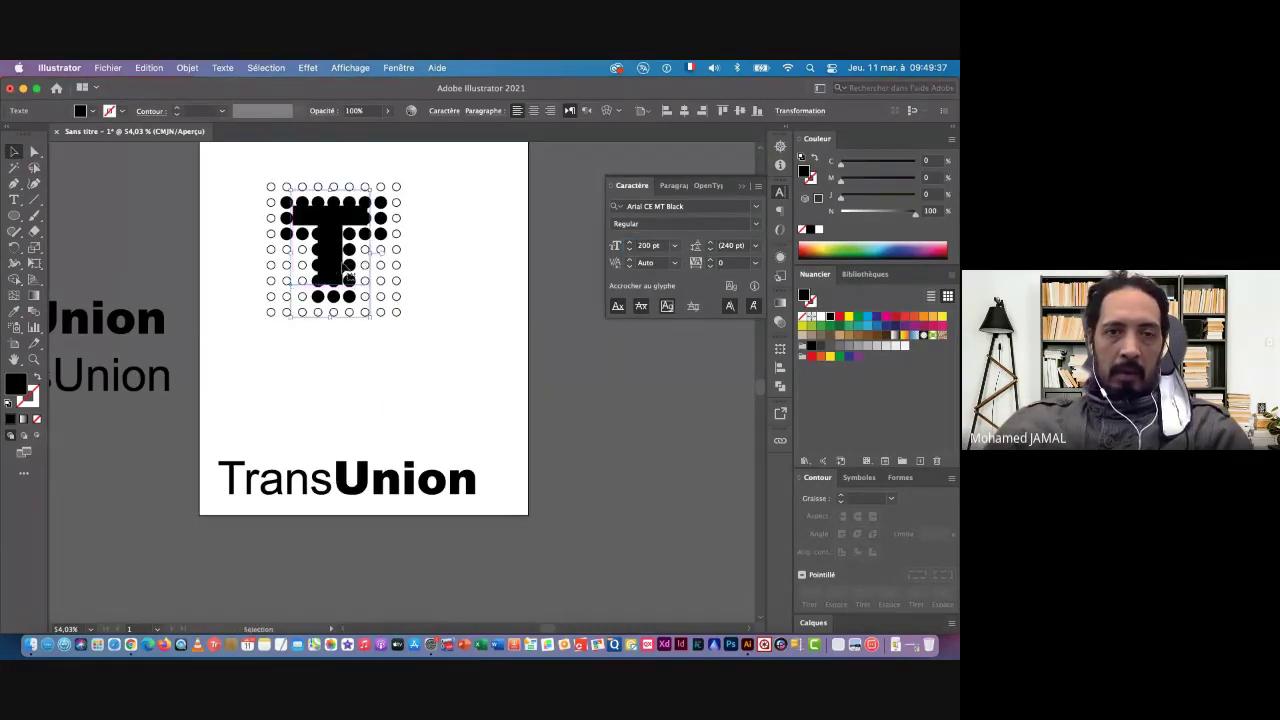
key("super+space")
left_click_drag(294, 200, 459, 251)
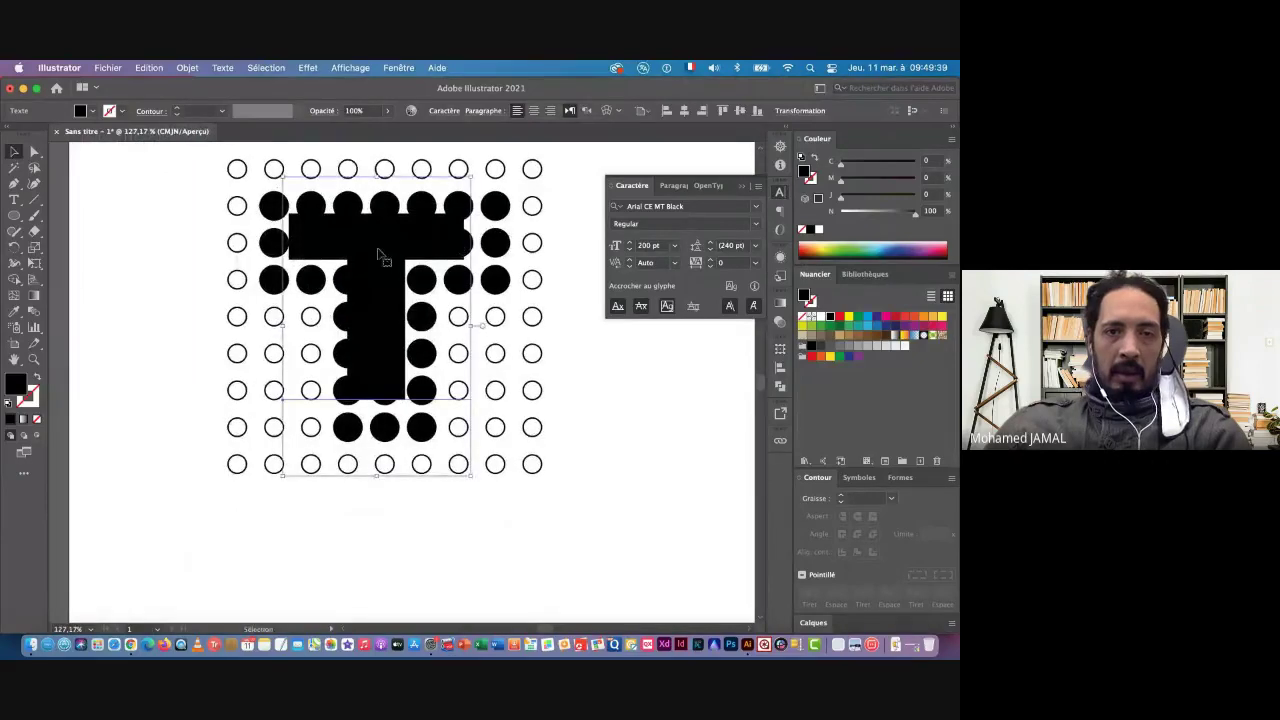
left_click_drag(380, 251, 386, 258)
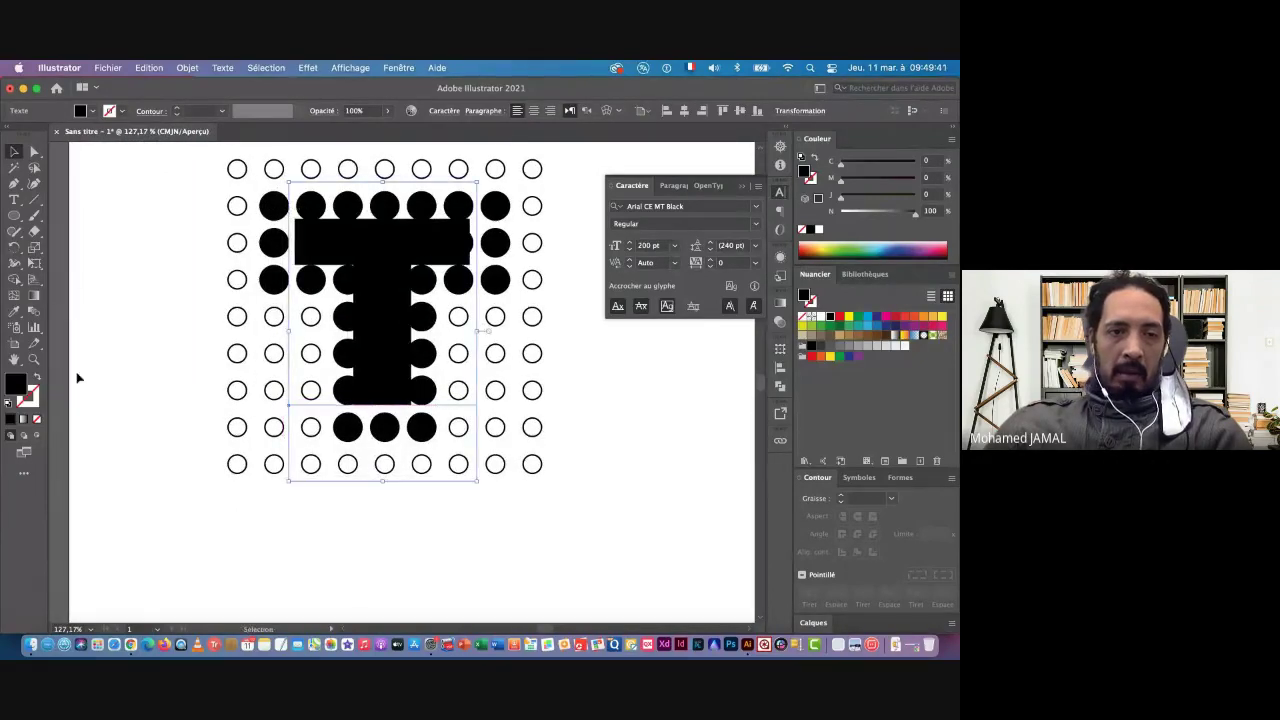
Fill the T with light grey and enlarge it to 240 pt
left_click(878, 350)
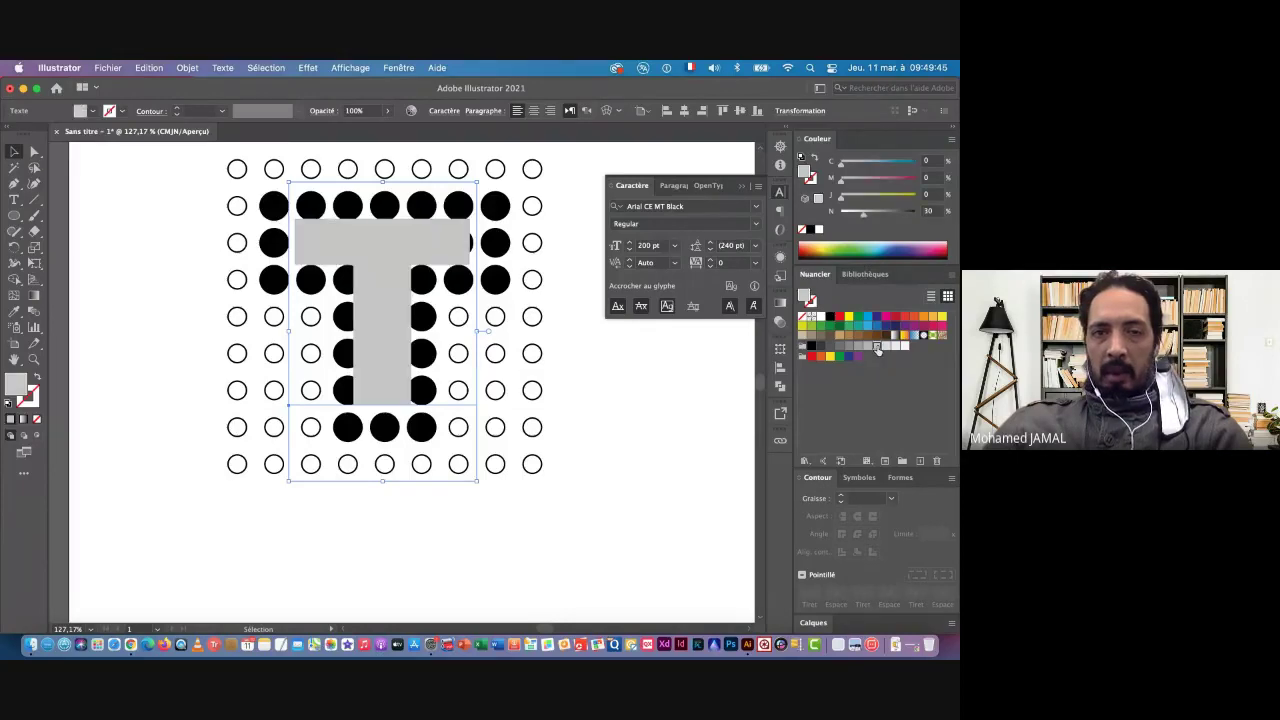
left_click(660, 245)
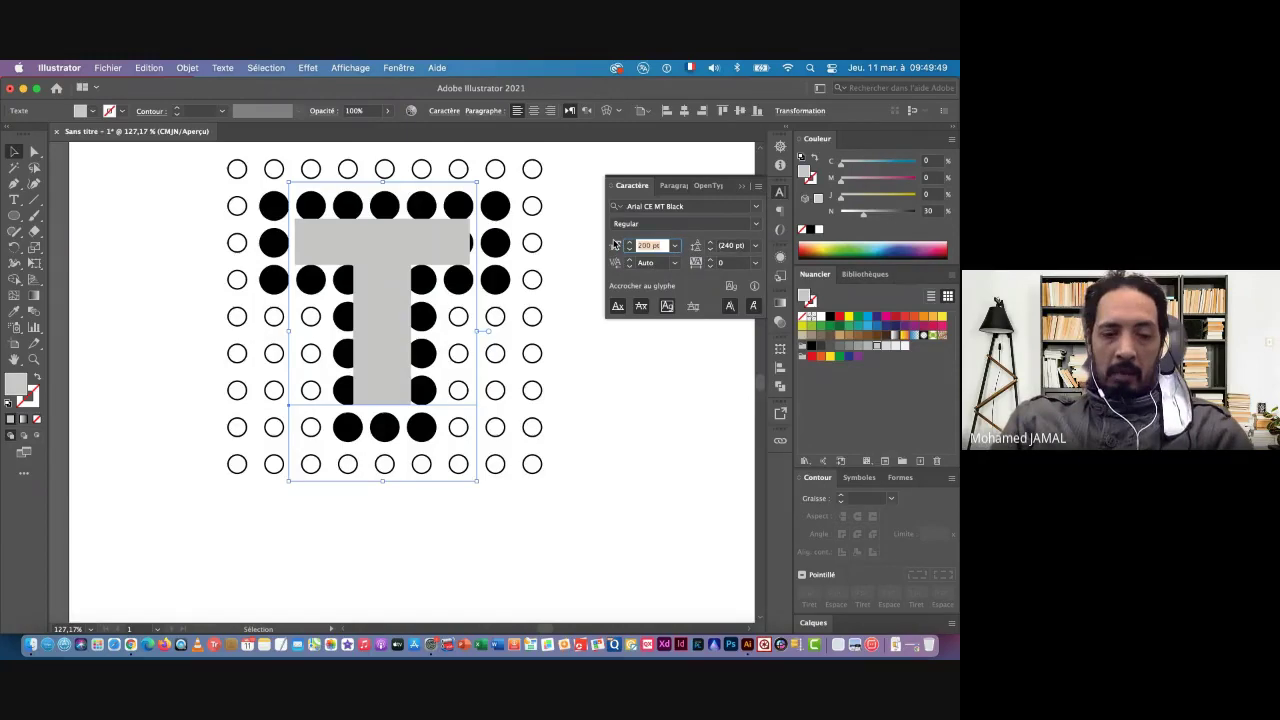
key("shift+Up")
key("shift+Up")
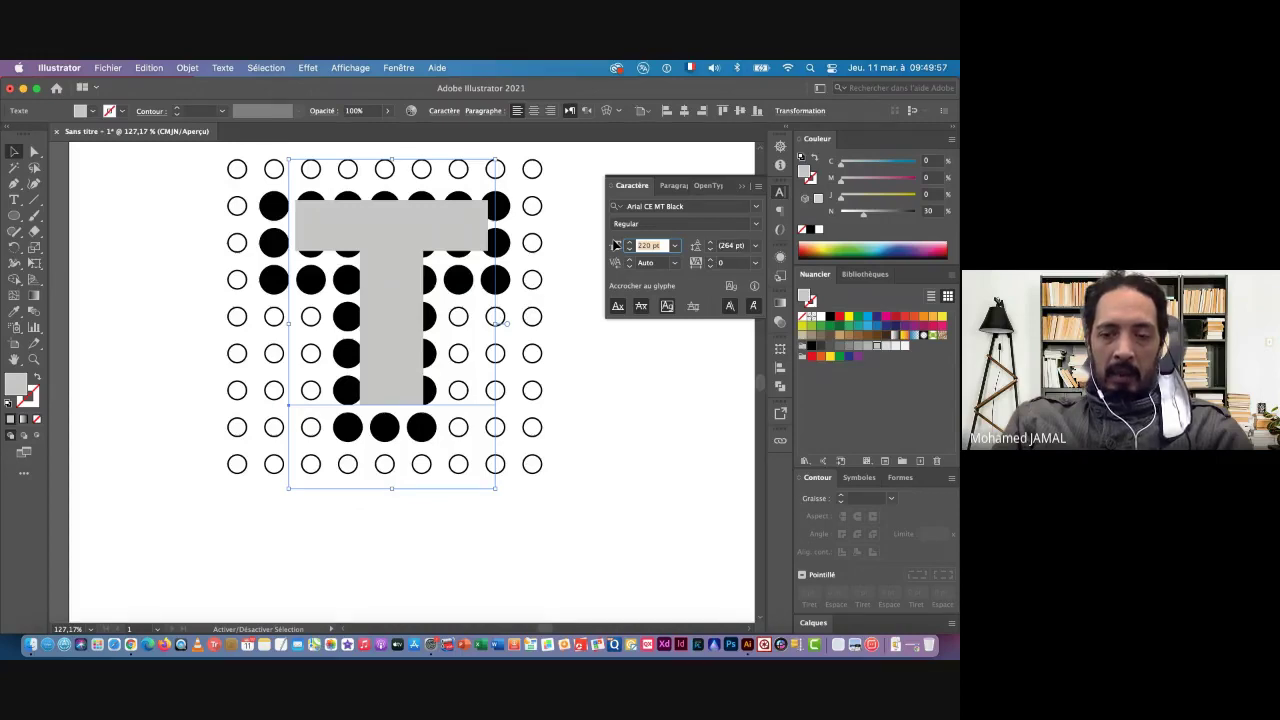
key("shift+Down")
key("shift+Up")
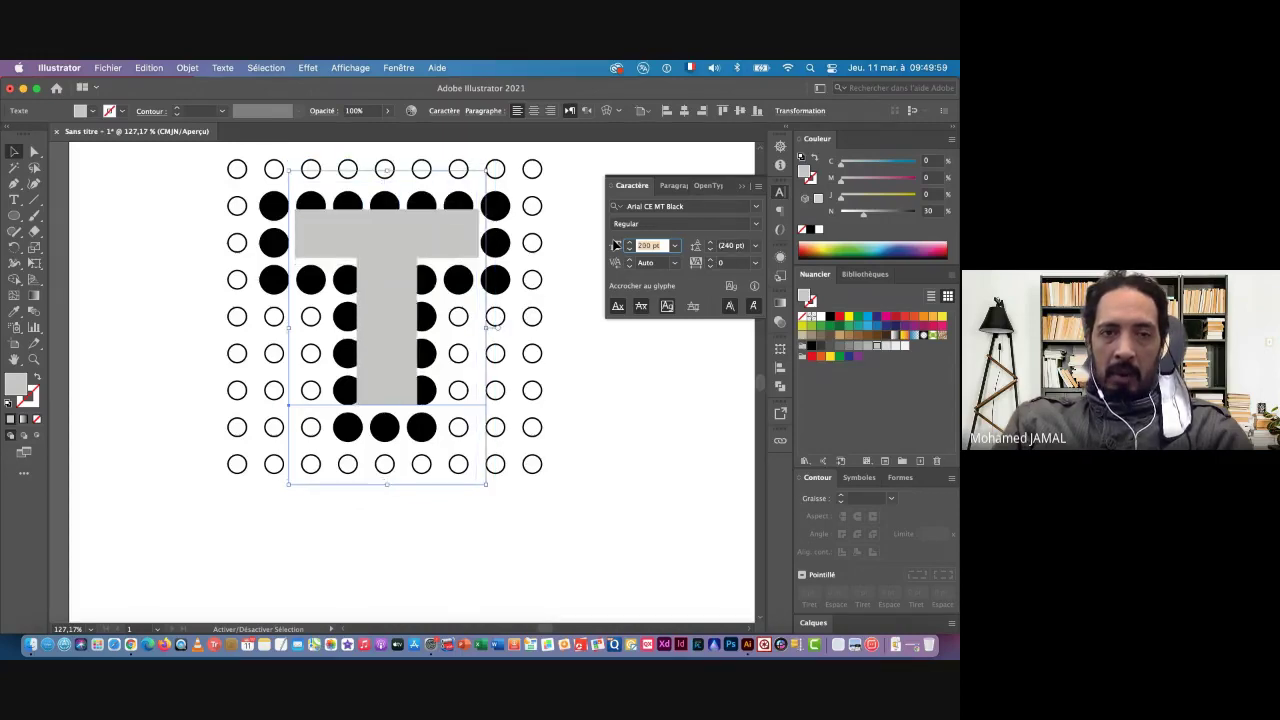
key("shift+Up")
key("shift+Up")
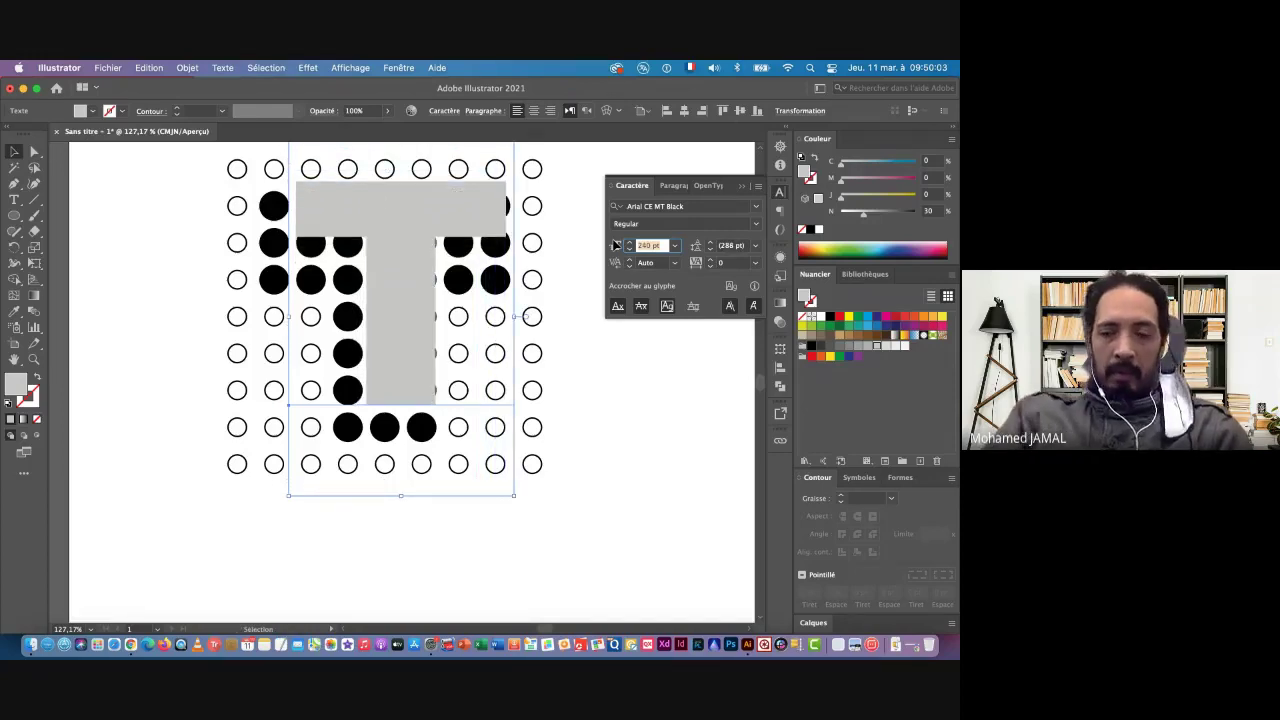
key("Return")
Reposition the grey T and enlarge it to 260 pt over the dots
left_click_drag(412, 213, 395, 247)
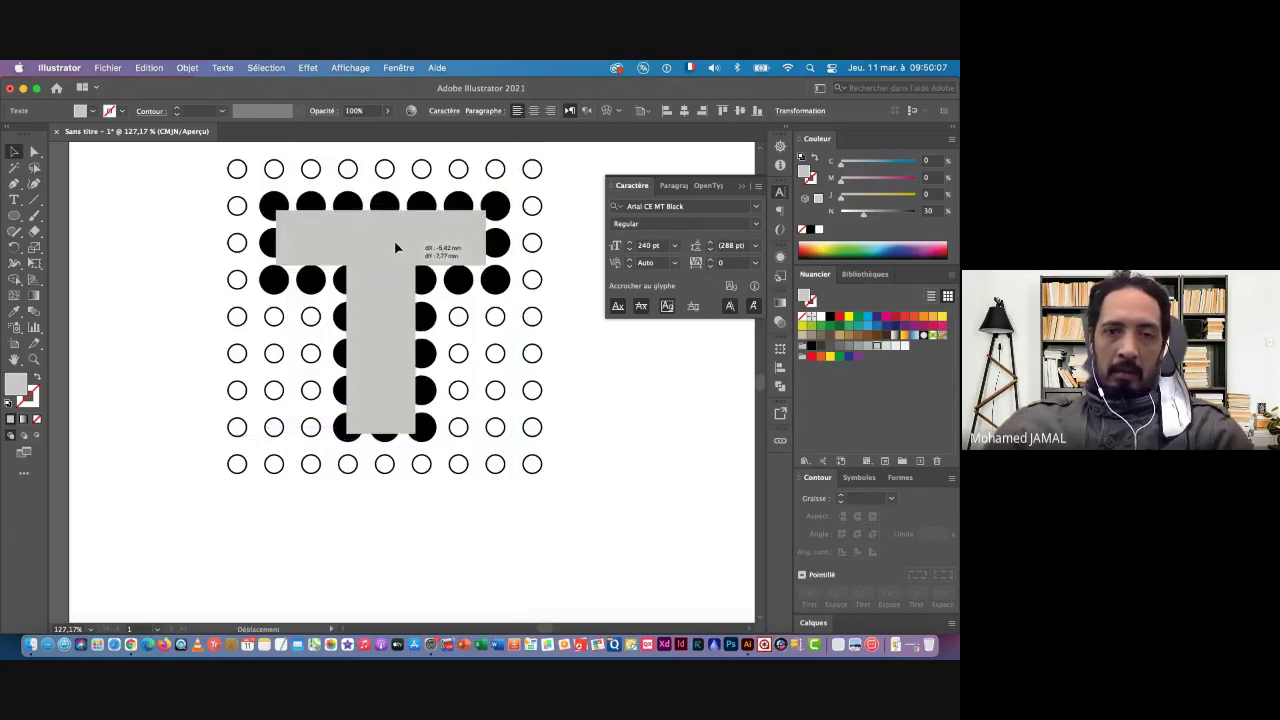
left_click_drag(395, 247, 397, 247)
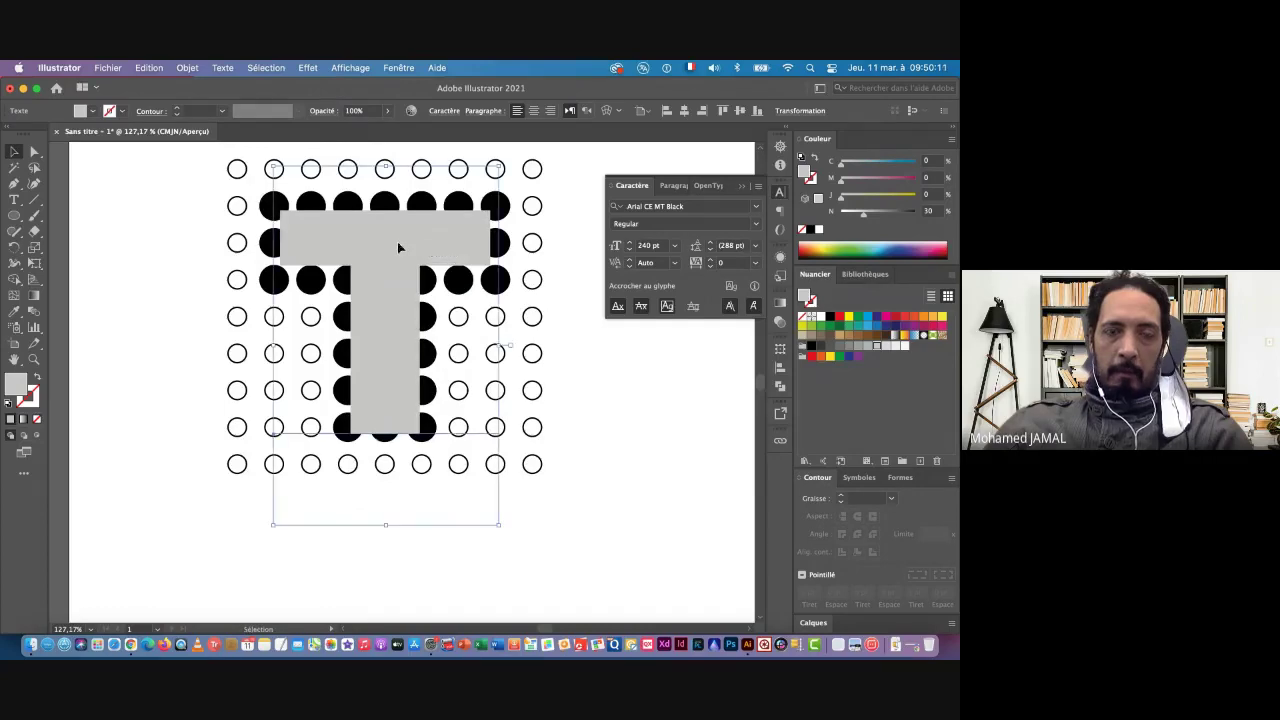
left_click(655, 246)
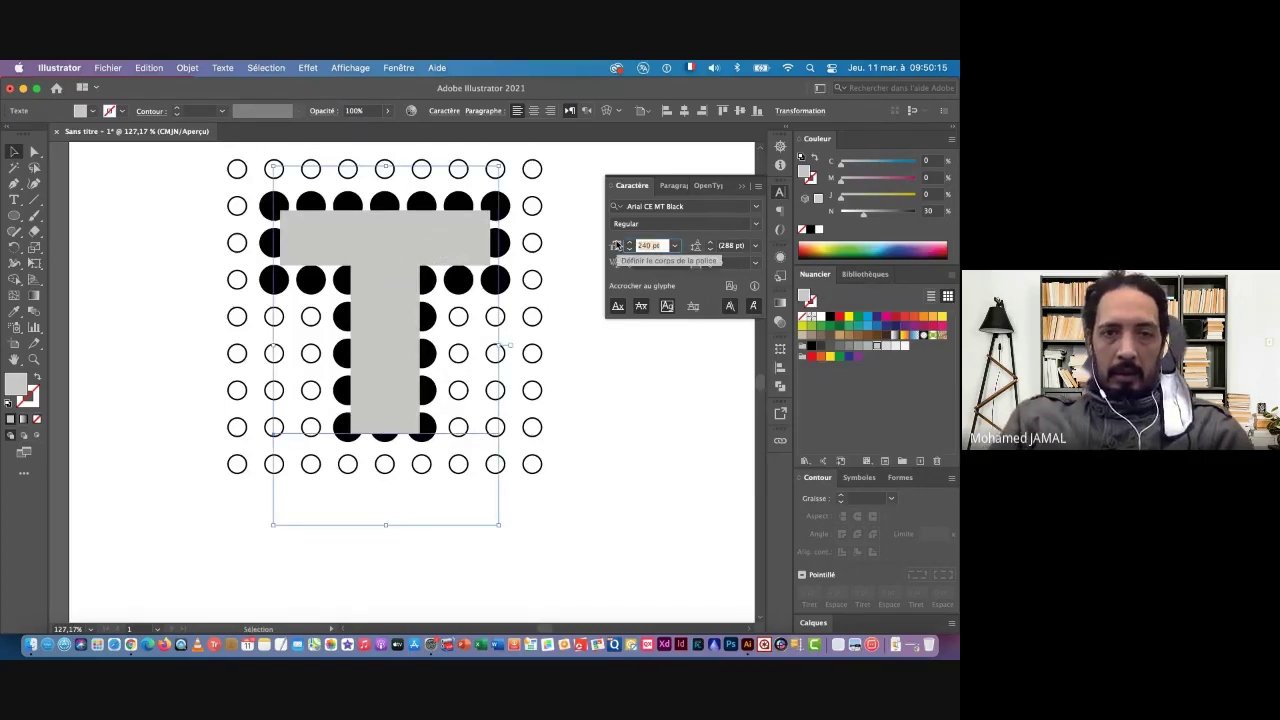
key("shift+Up")
key("shift+Up")
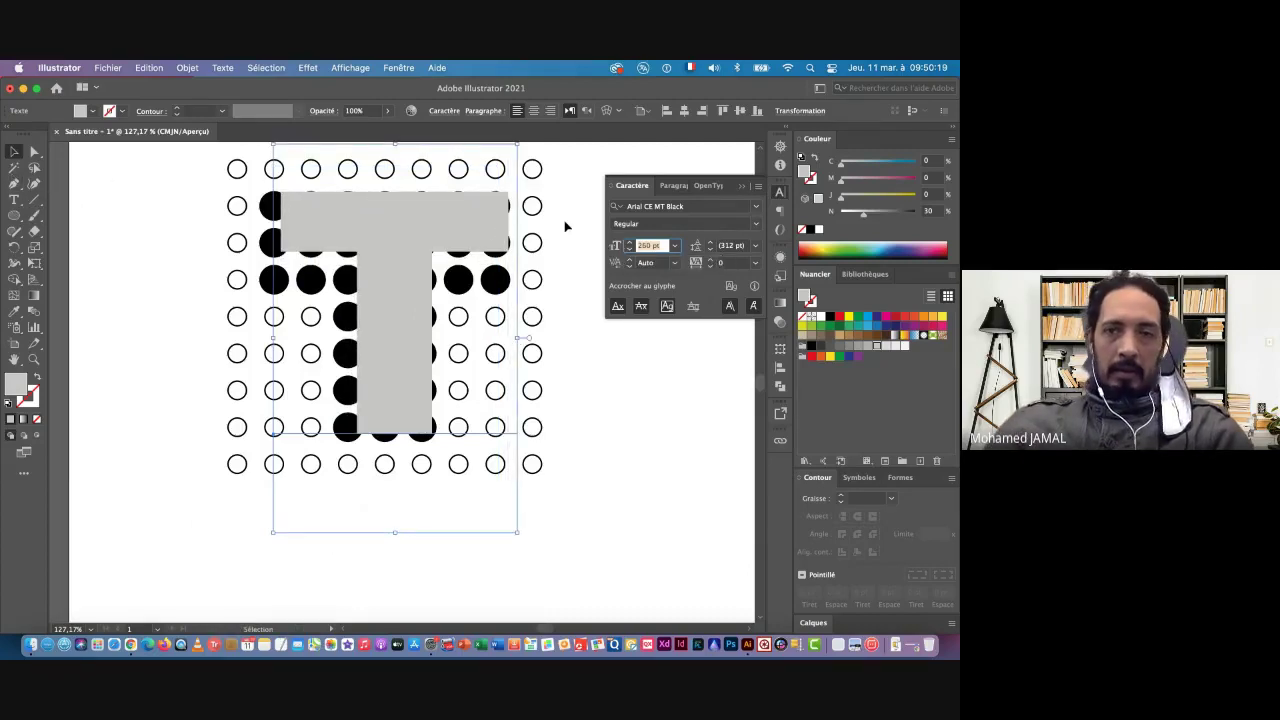
key("Return")
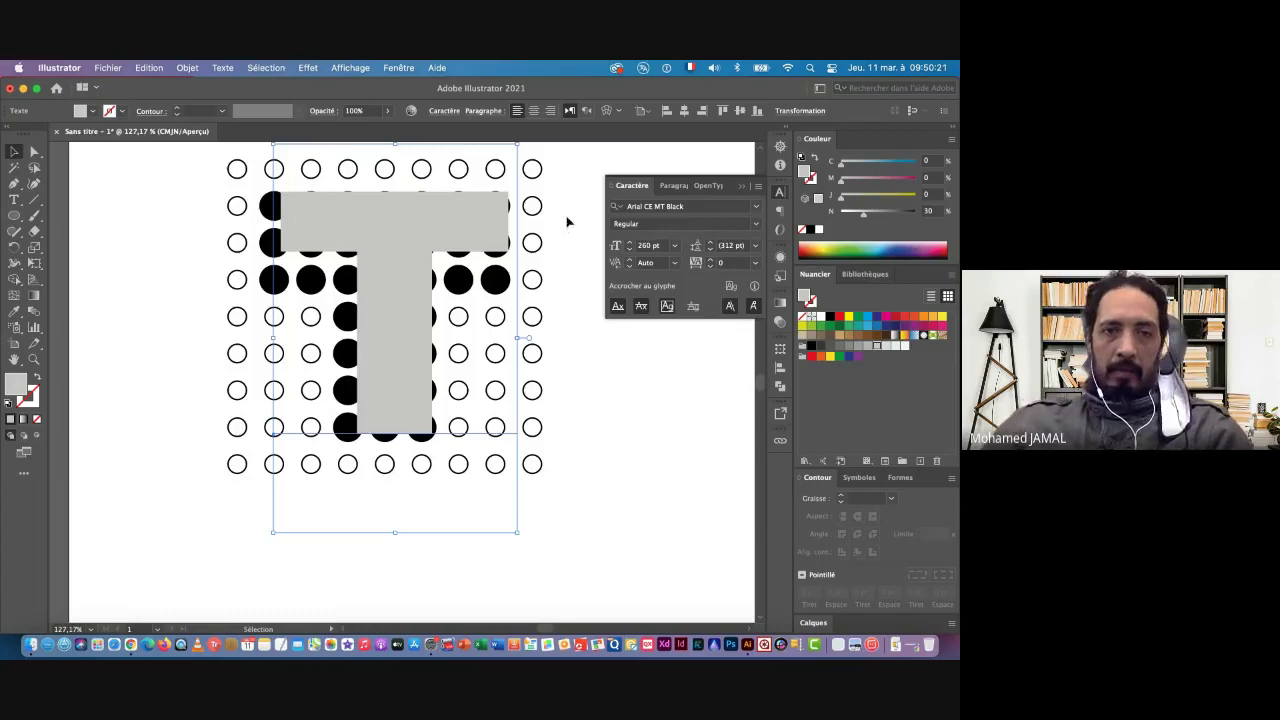
left_click_drag(387, 232, 375, 249)
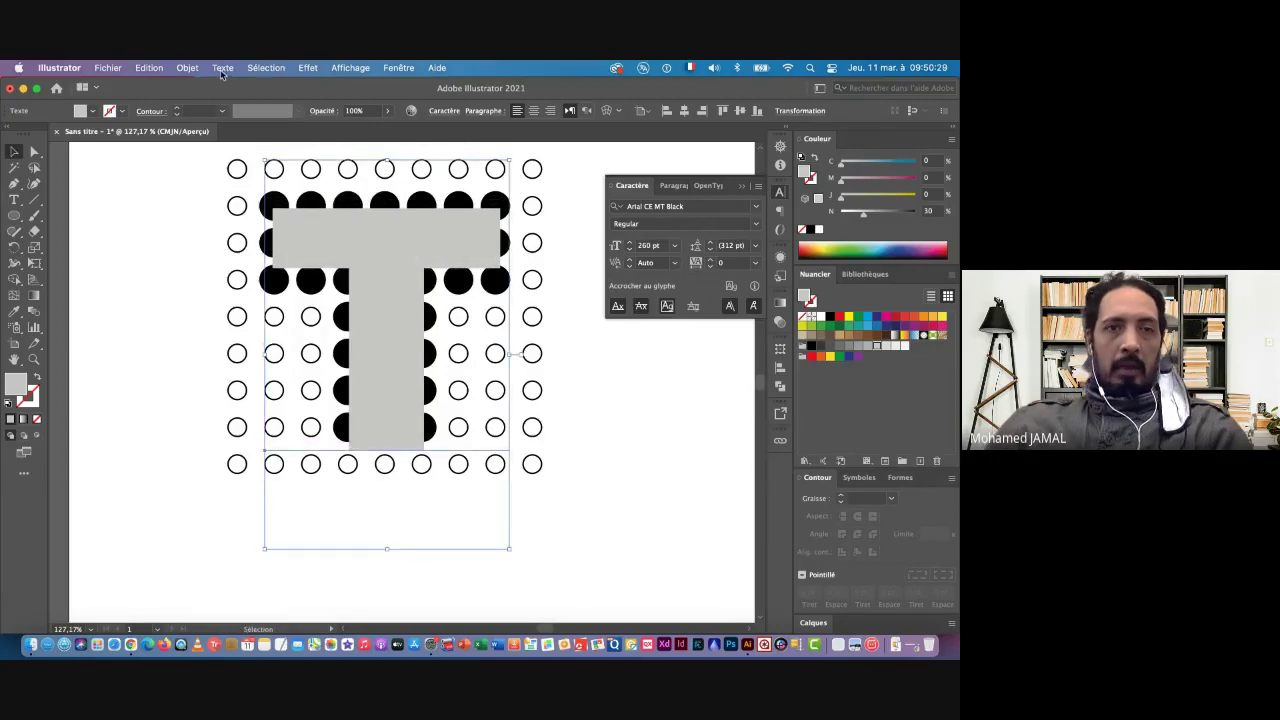
Convert the grey T to outlines, select all the grid circles, and switch to Chrome
left_click(222, 68)
mouse_move(245, 286)
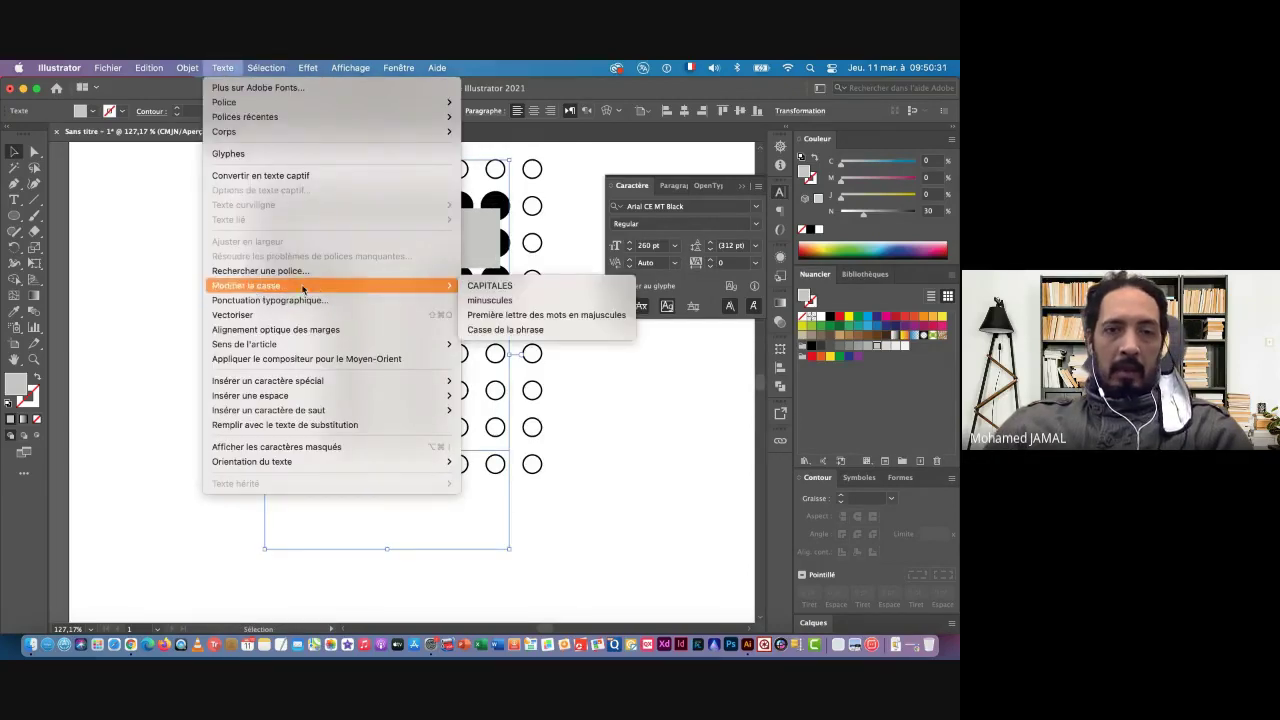
left_click(233, 316)
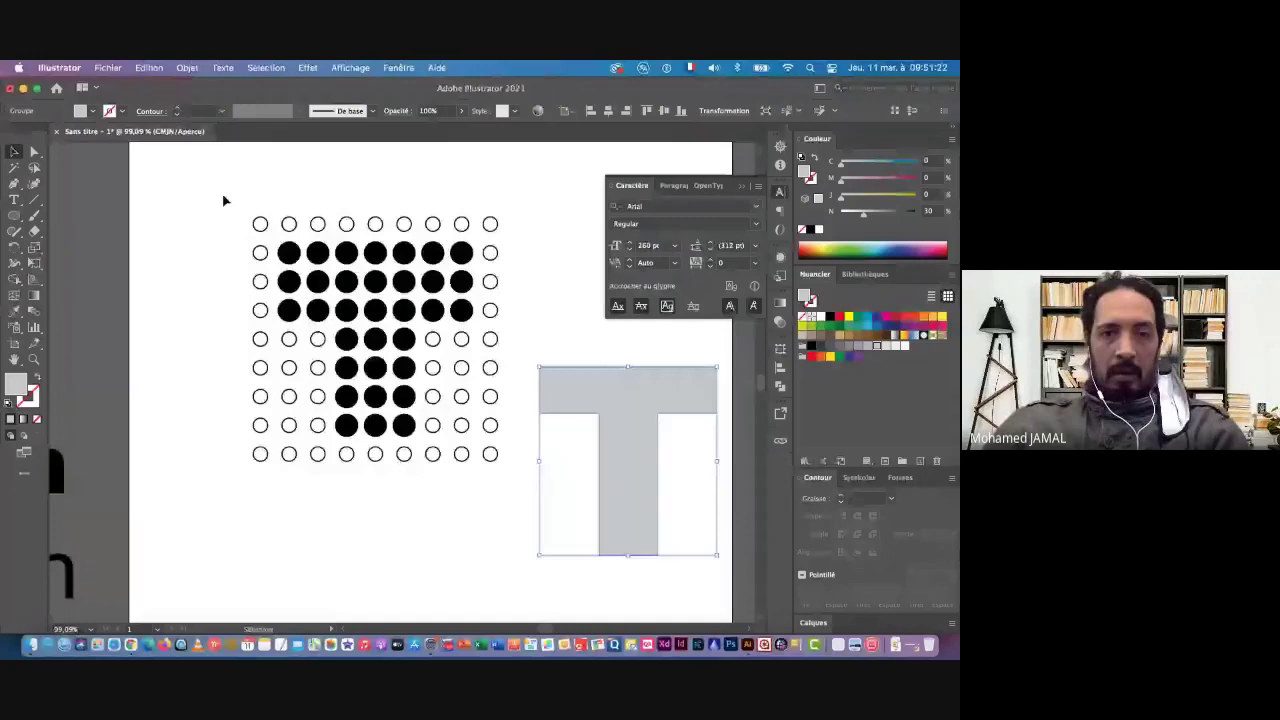
key("super+a")
key("super+Tab")
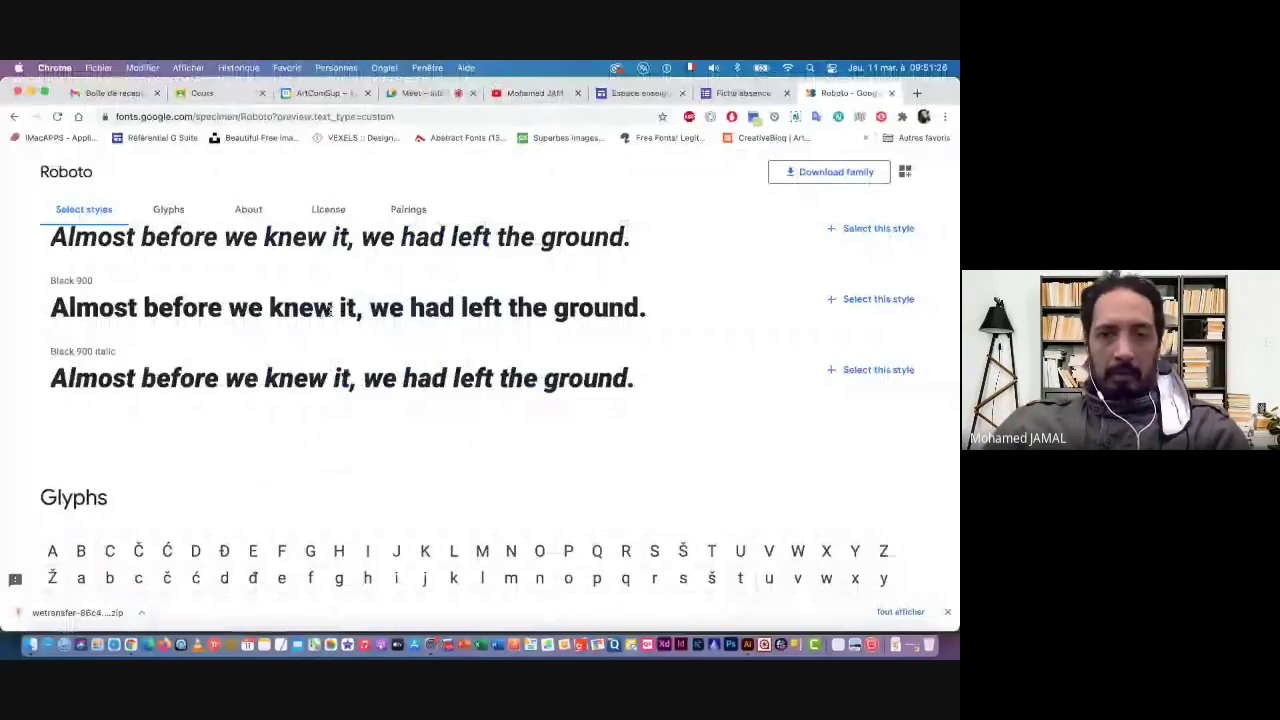
Show the Google Meet tab in Chrome, then return to Illustrator
key("super+4")
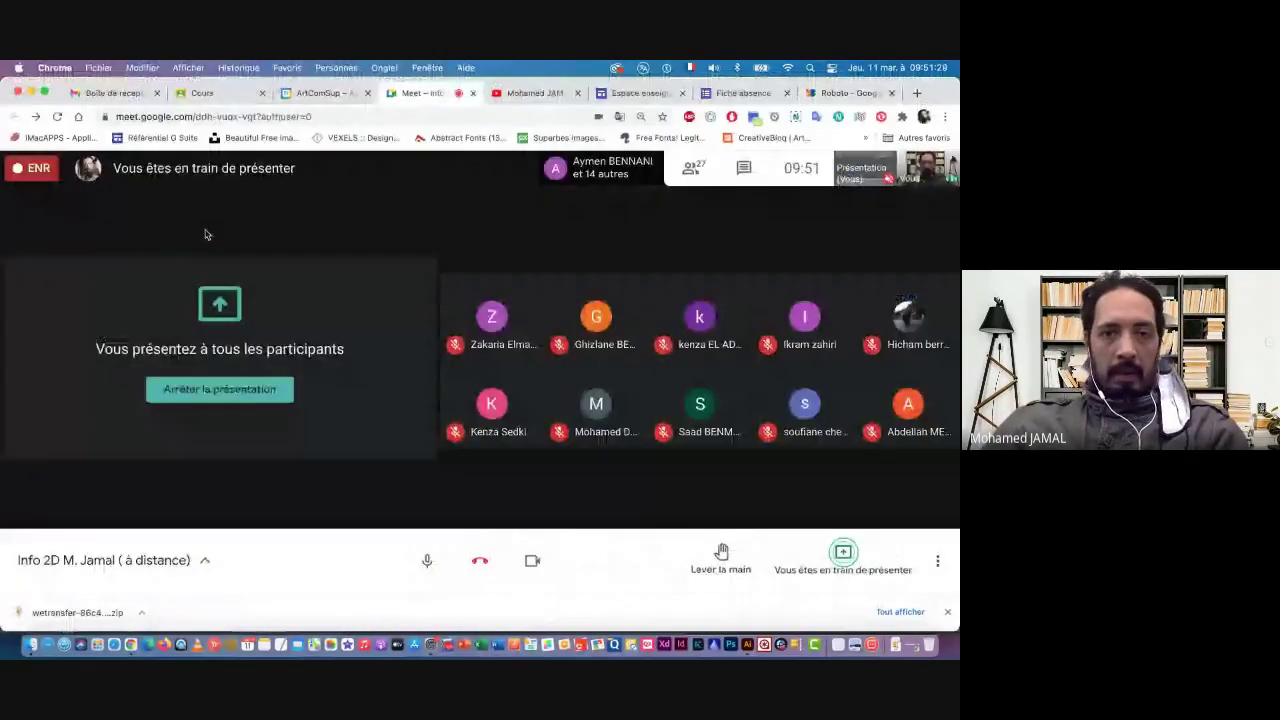
key("super+Tab")
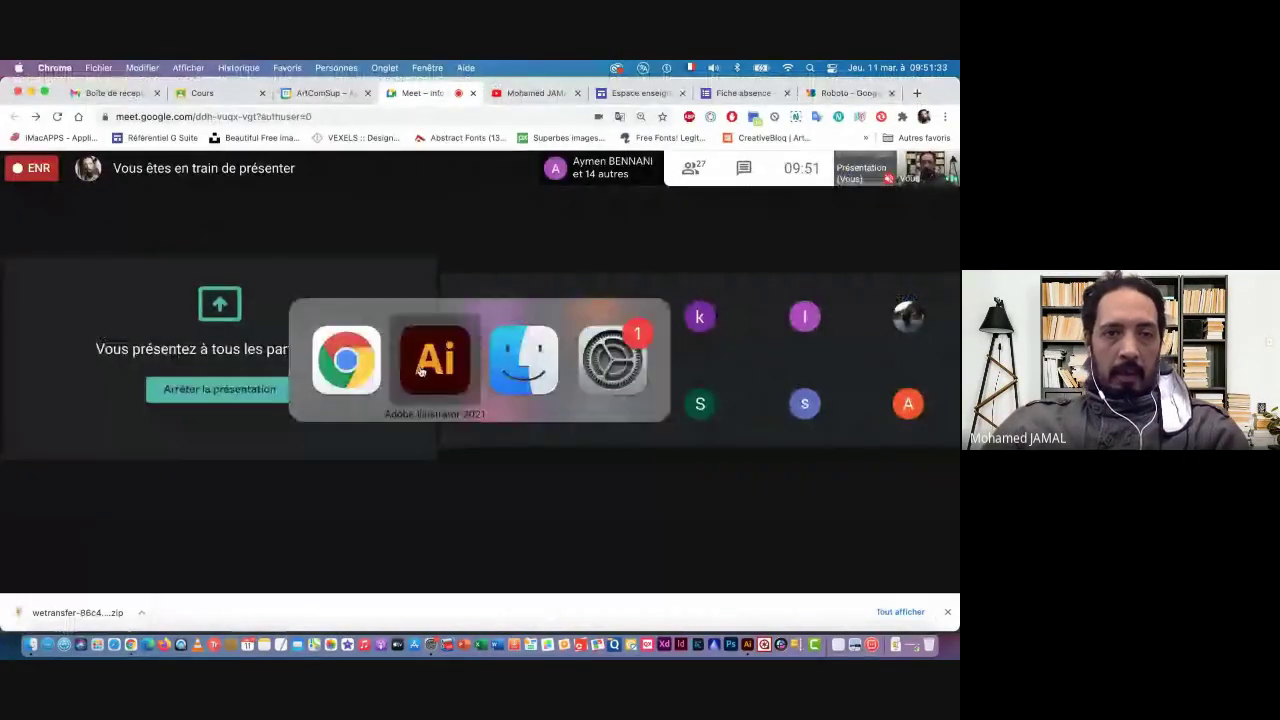
left_click(420, 371)
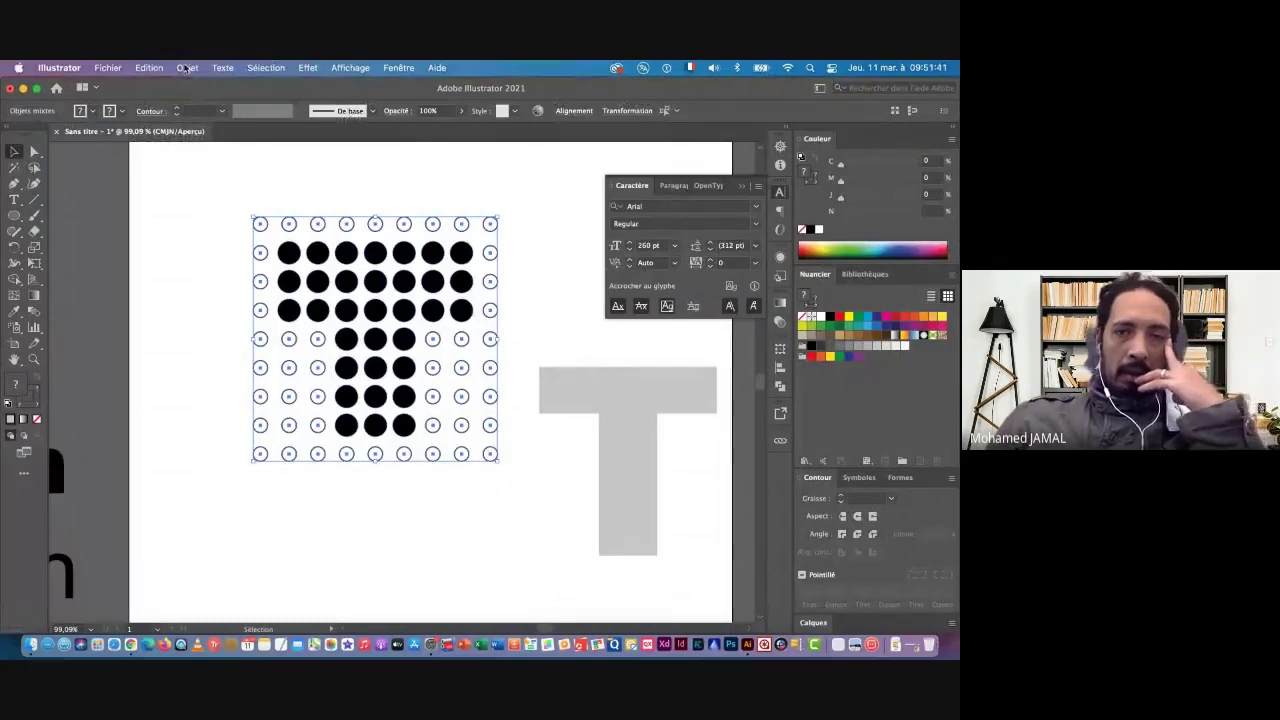
Colour the selected dot grid light blue at C 50, M 12, J 10, N 4
left_click(804, 338)
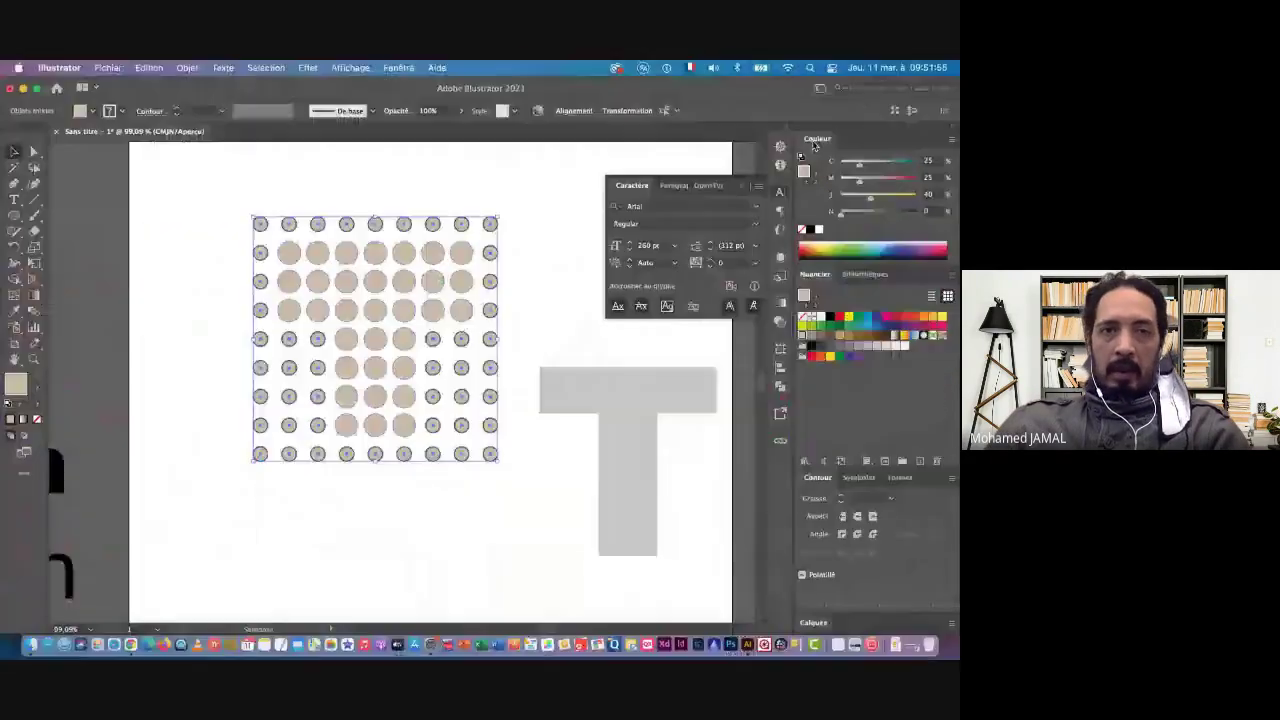
left_click(397, 68)
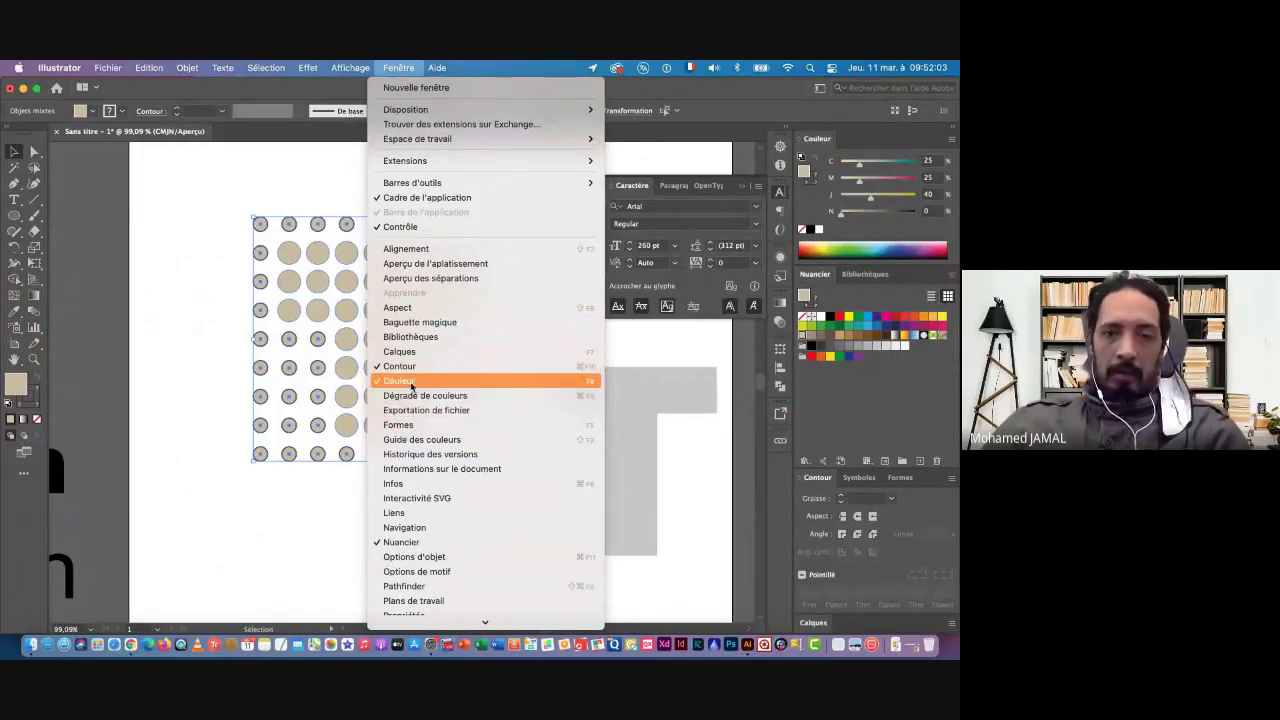
left_click(398, 67)
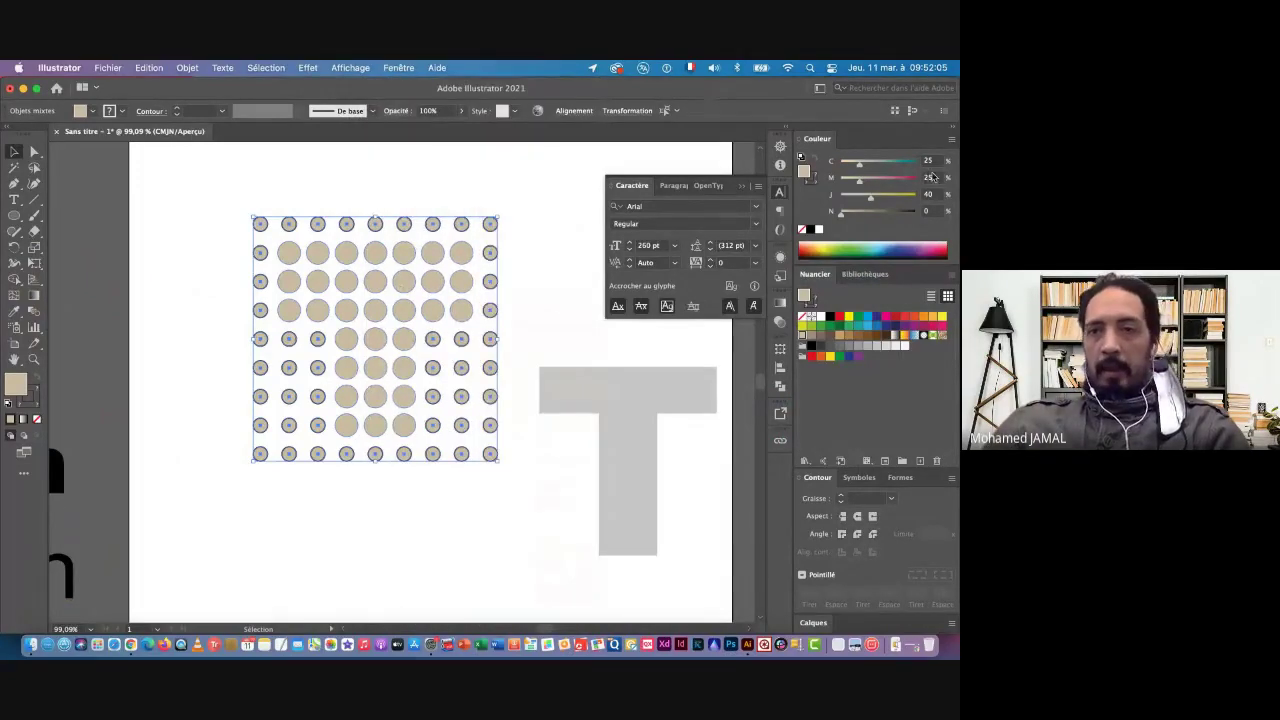
left_click_drag(858, 167, 878, 163)
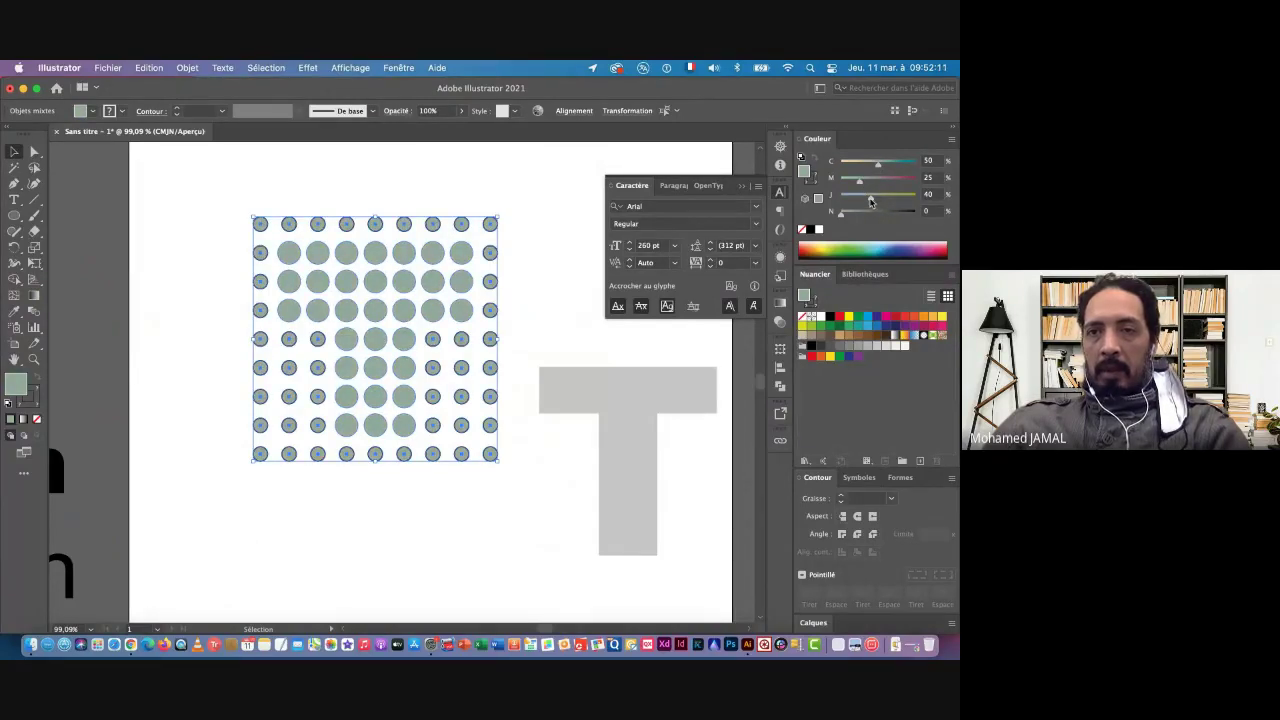
left_click_drag(841, 213, 843, 216)
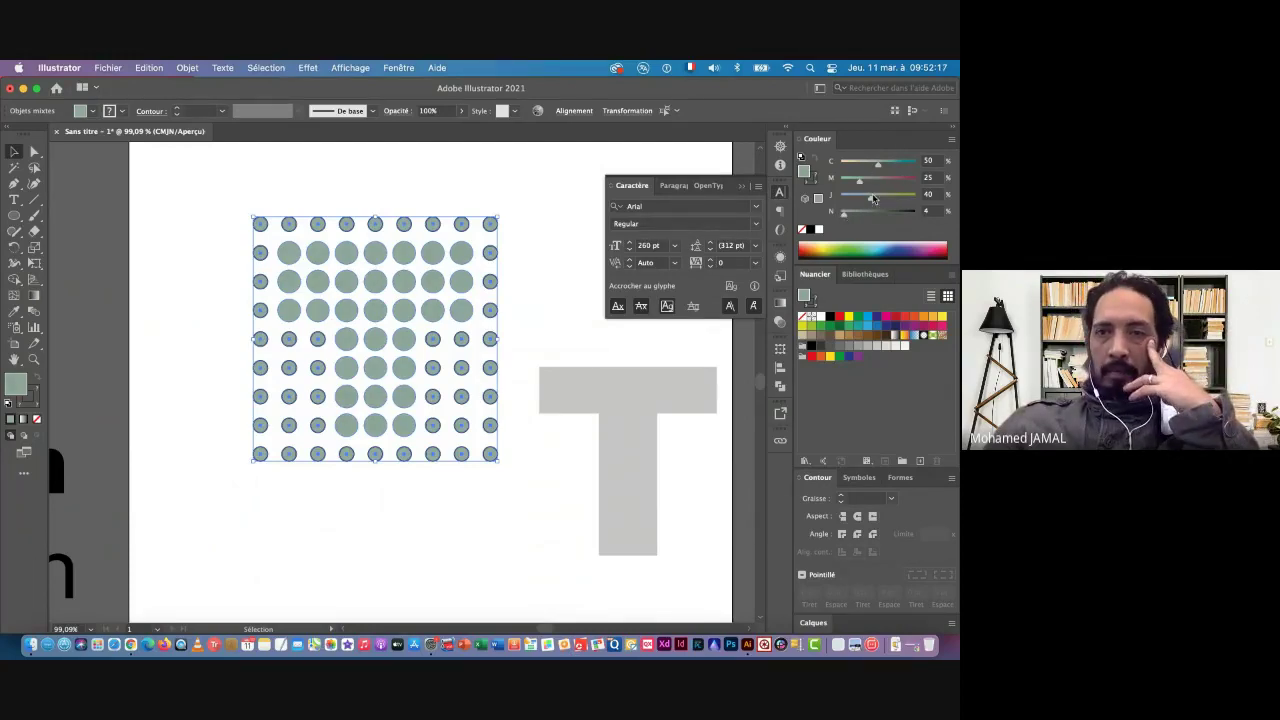
left_click_drag(871, 201, 843, 201)
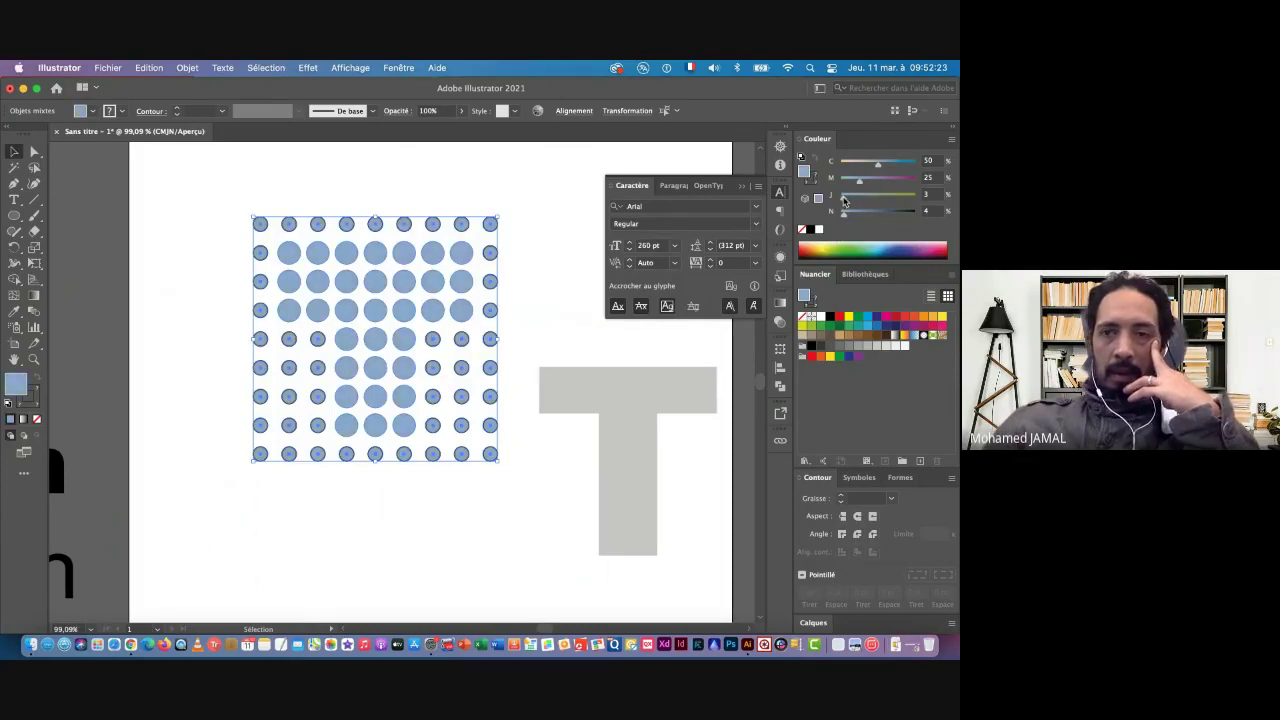
left_click_drag(848, 201, 847, 202)
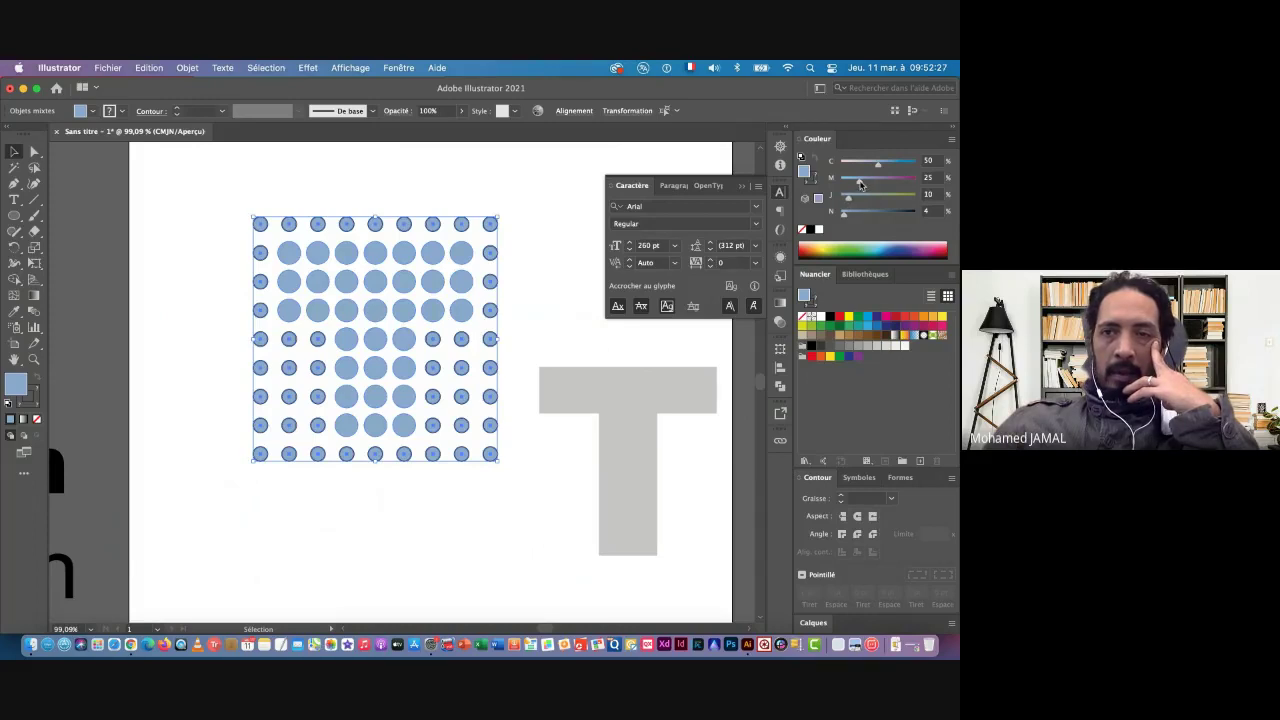
left_click_drag(858, 183, 844, 183)
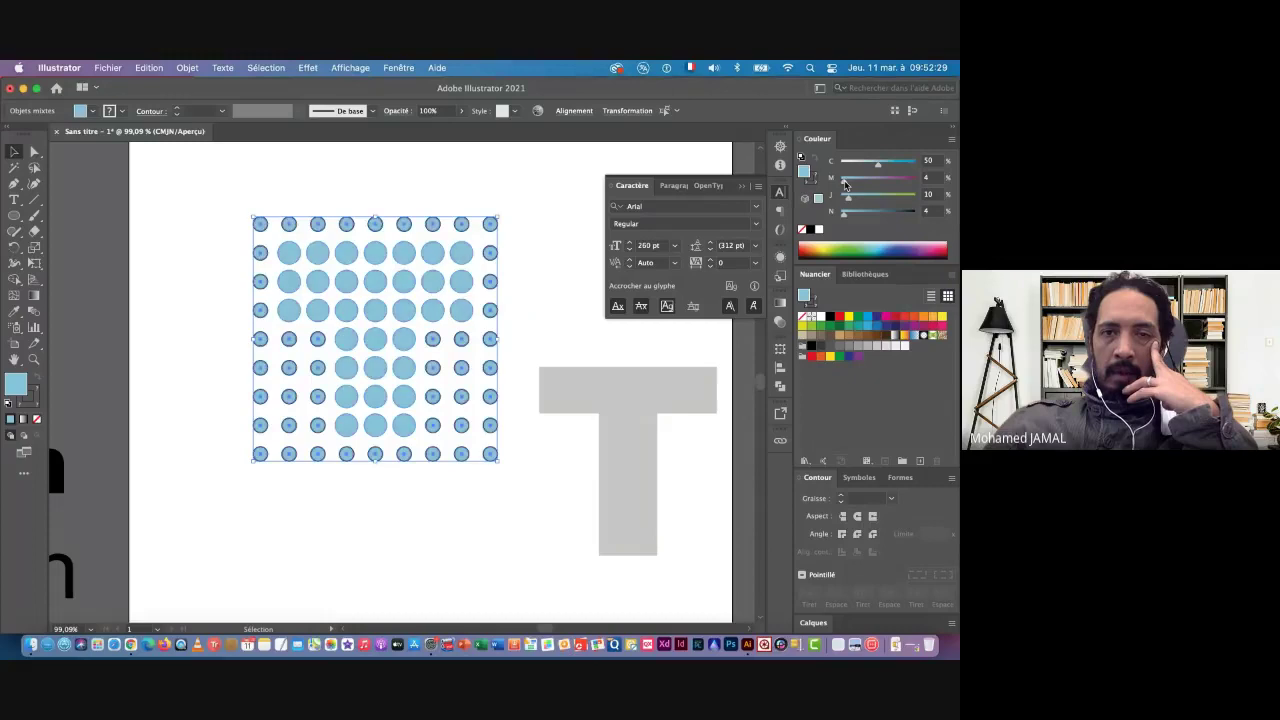
left_click_drag(845, 184, 847, 185)
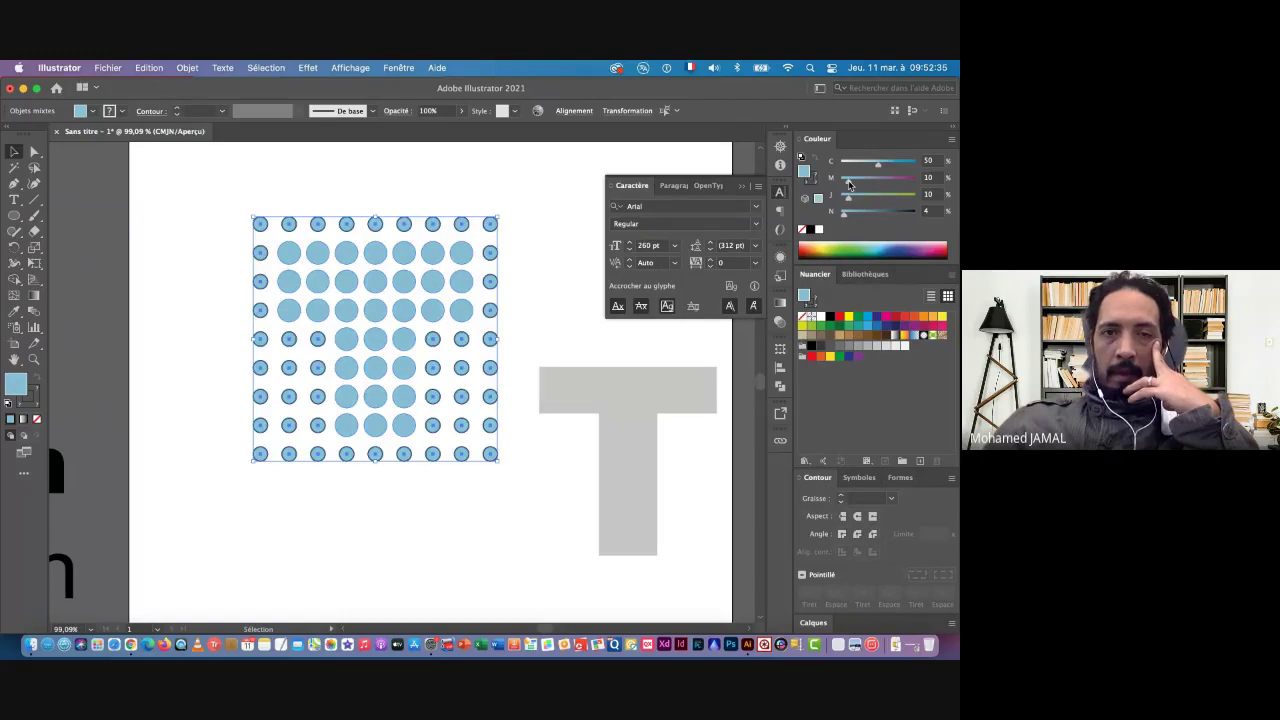
left_click(848, 185)
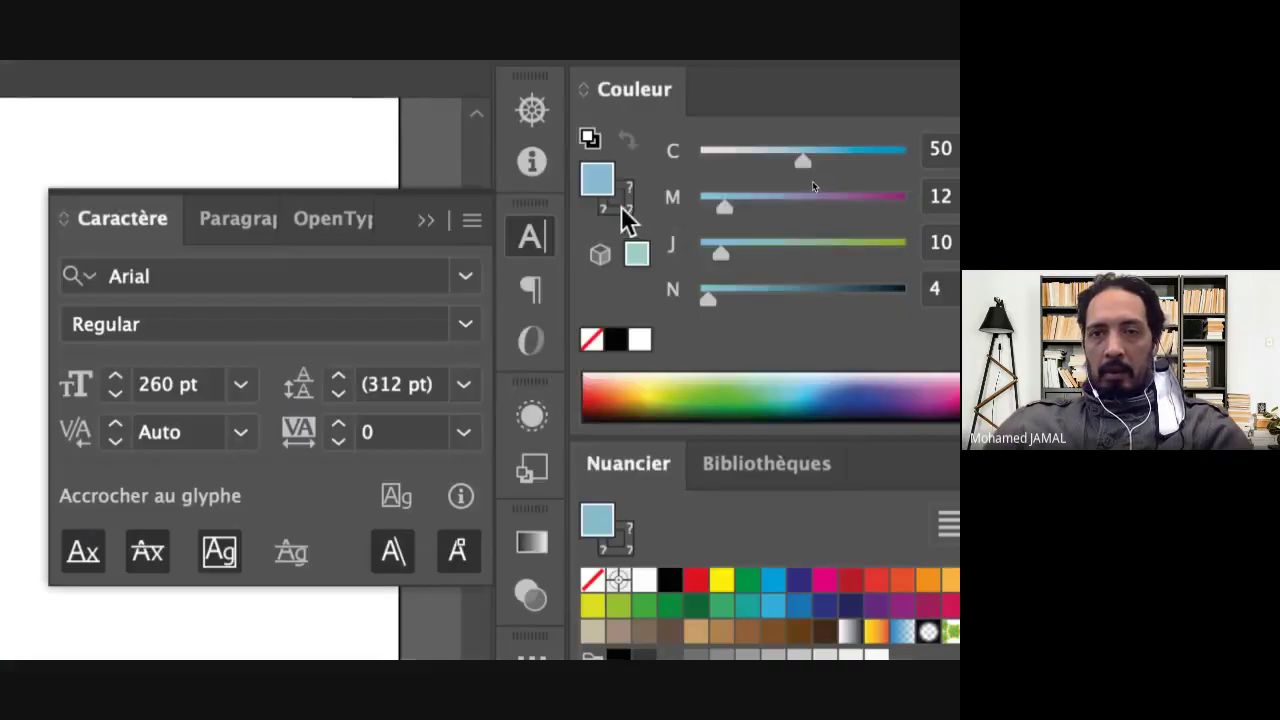
Set the stroke to None and close the Character panel
left_click(812, 183)
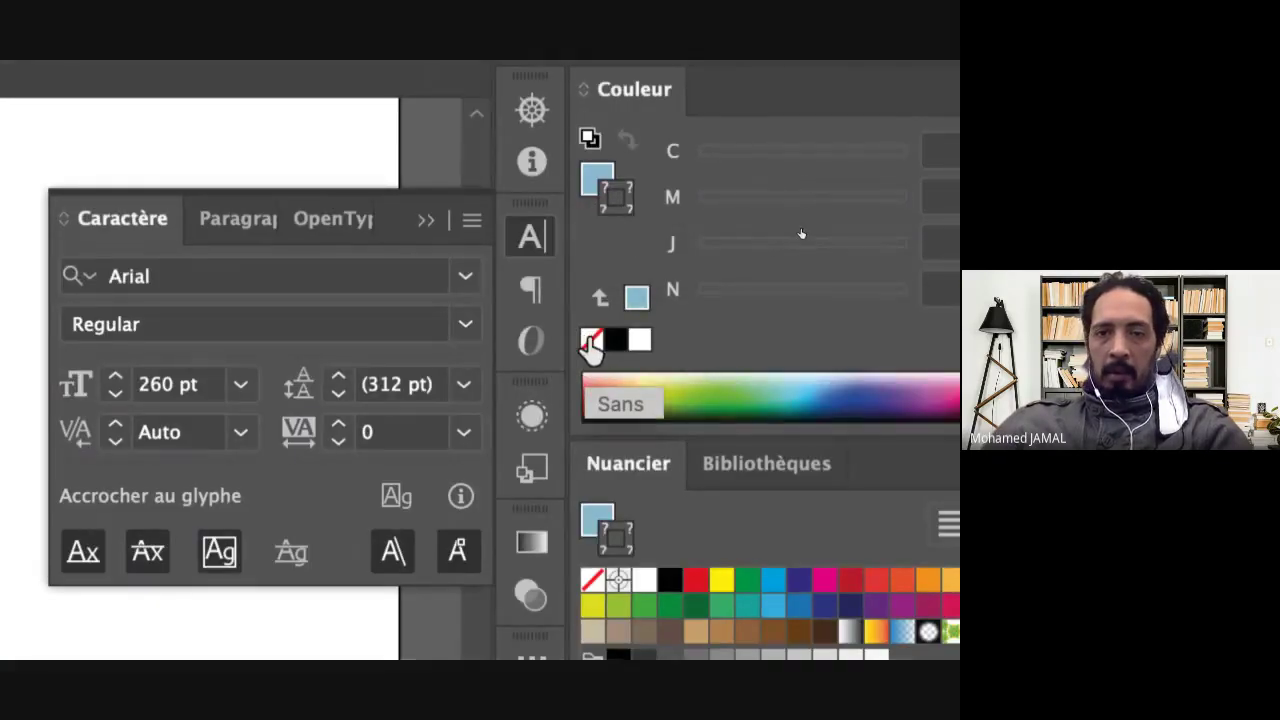
left_click(591, 340)
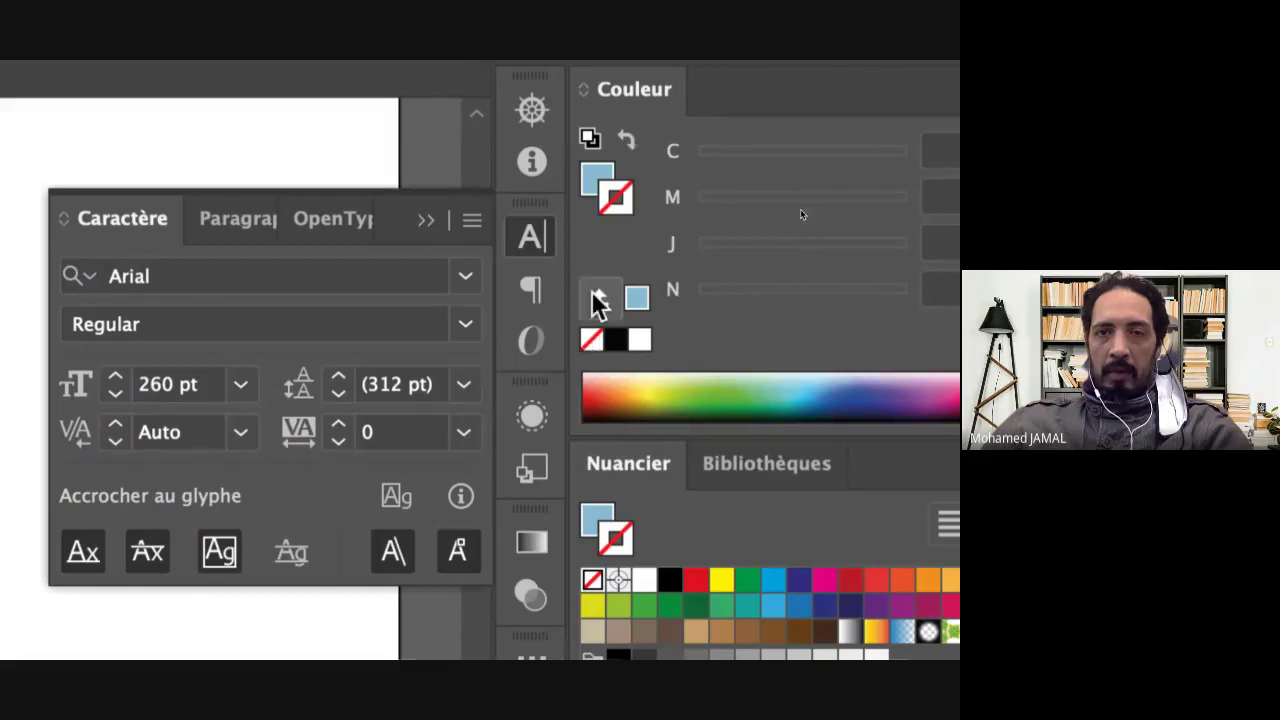
left_click(530, 237)
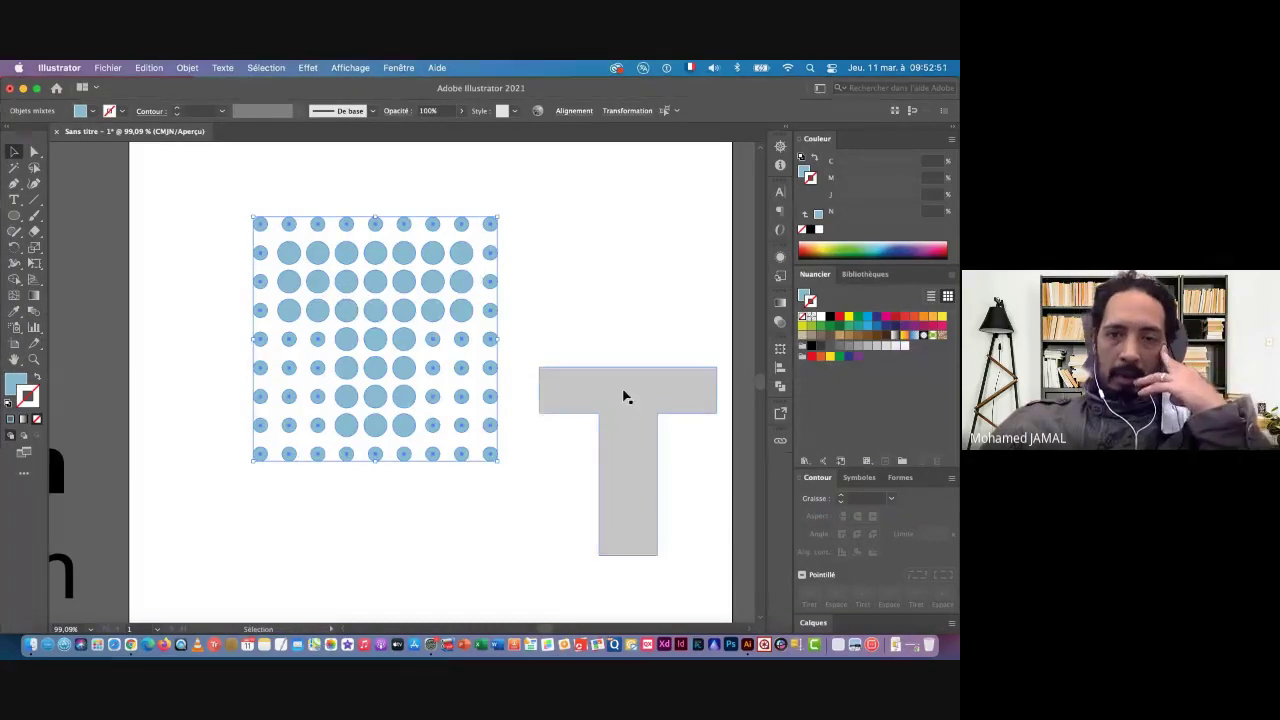
Copy the dots' light blue onto the T shape with the Eyedropper
left_click(623, 397)
scroll(623, 395, "down", 1)
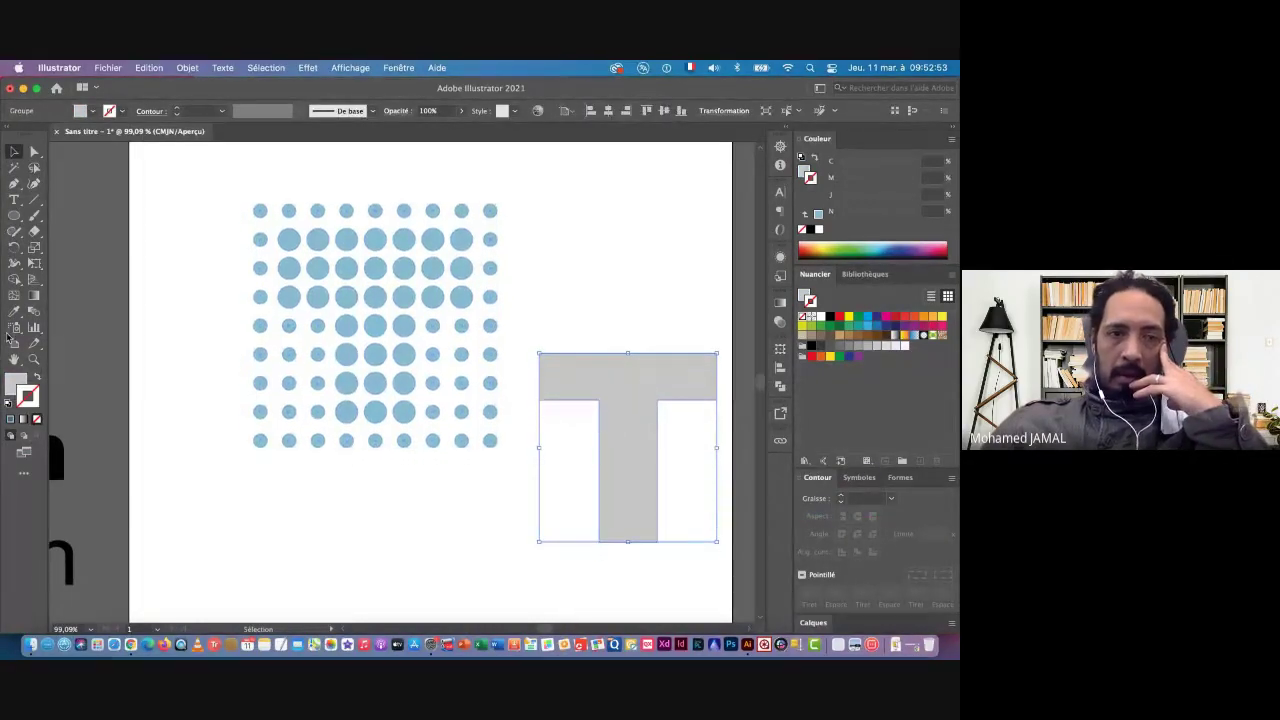
left_click(15, 313)
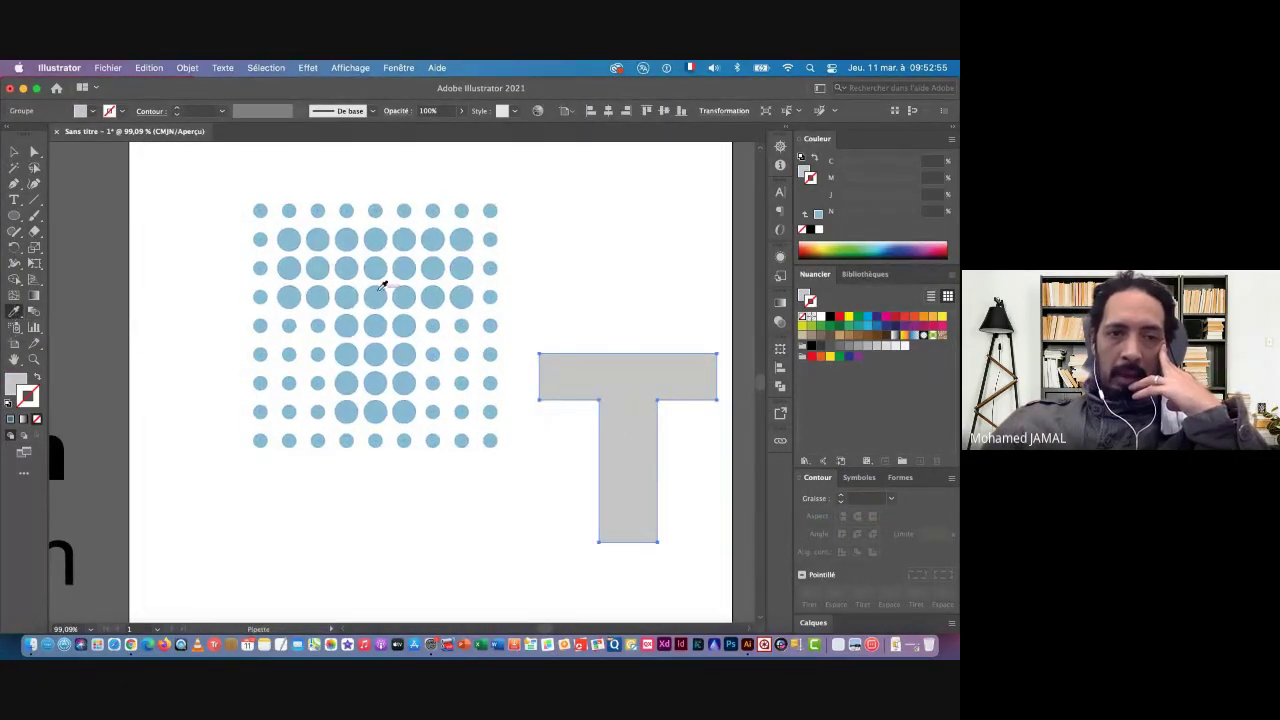
left_click(346, 294)
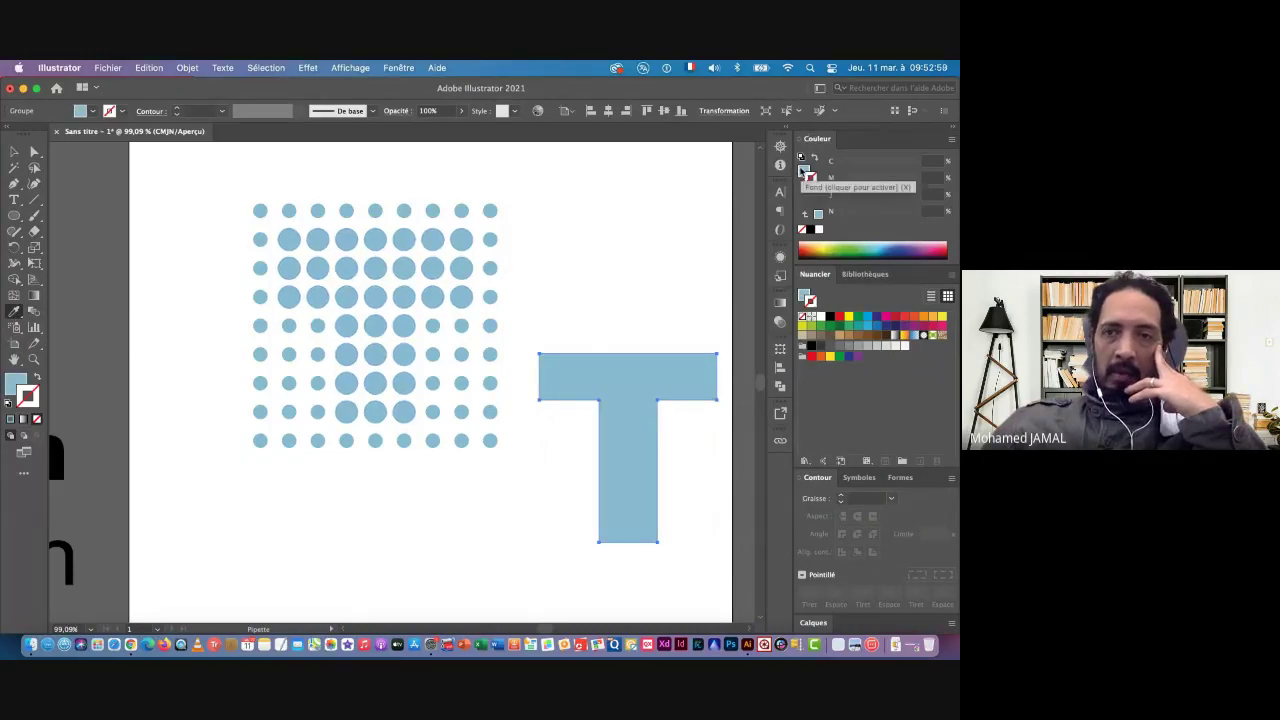
left_click(803, 171)
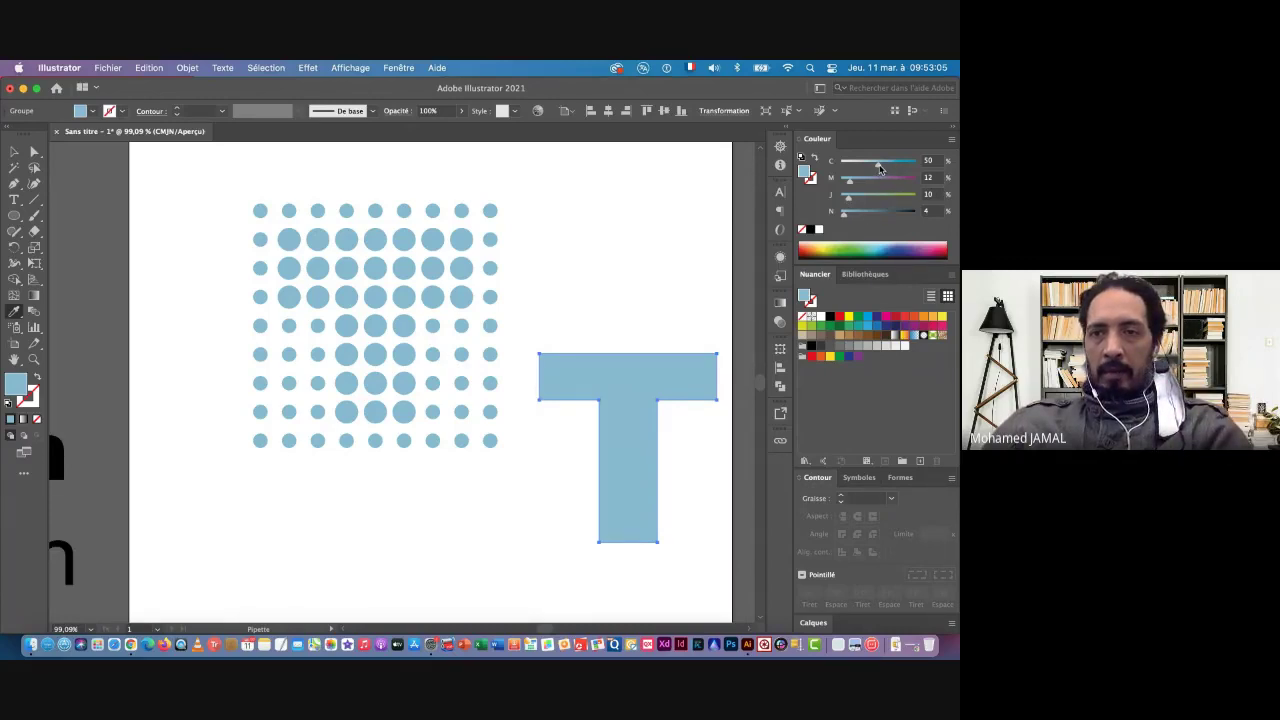
Give the T's fill the values C 65, M 20, J 15, N 7 in the Color panel
left_click(937, 160)
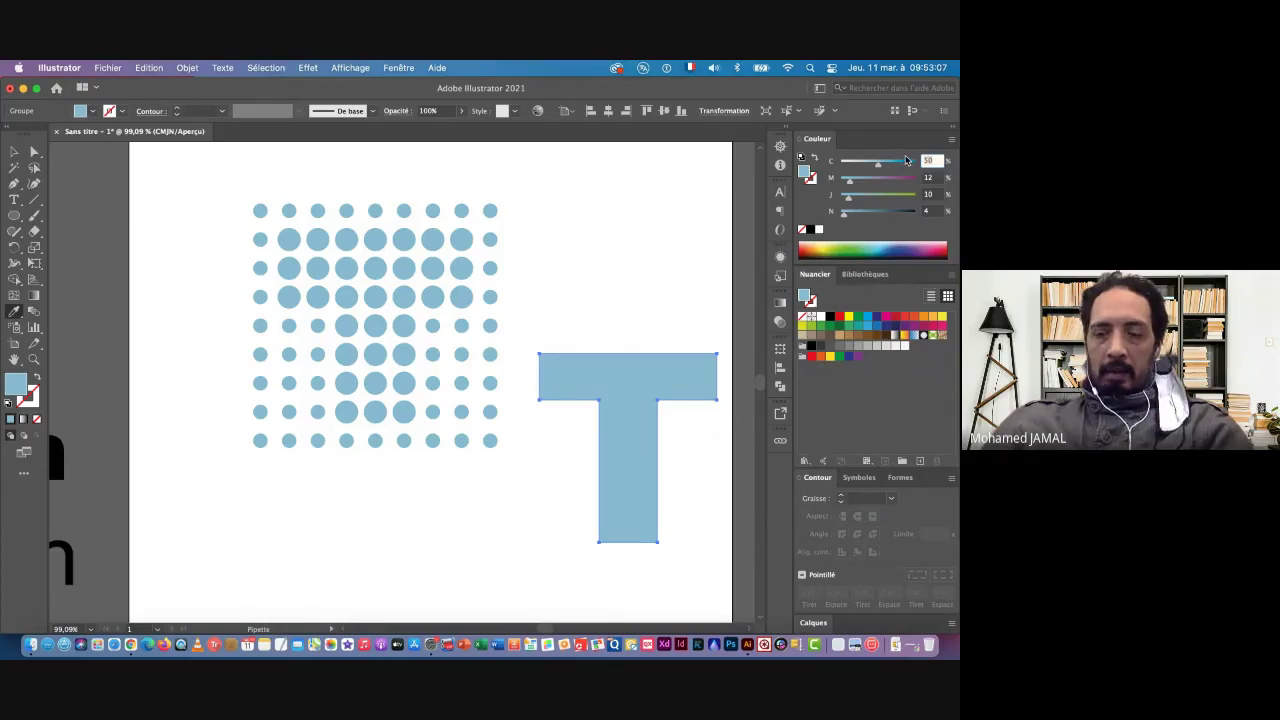
type("60")
key("Return")
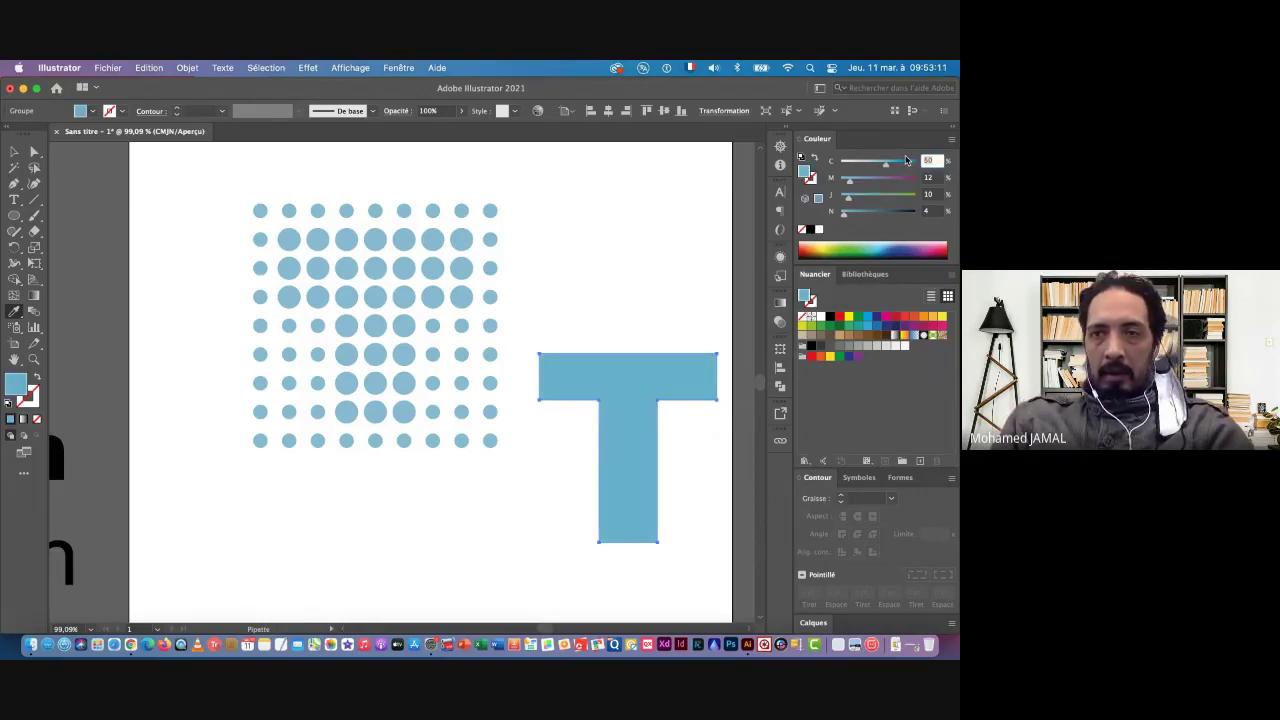
key("Up")
key("Up")
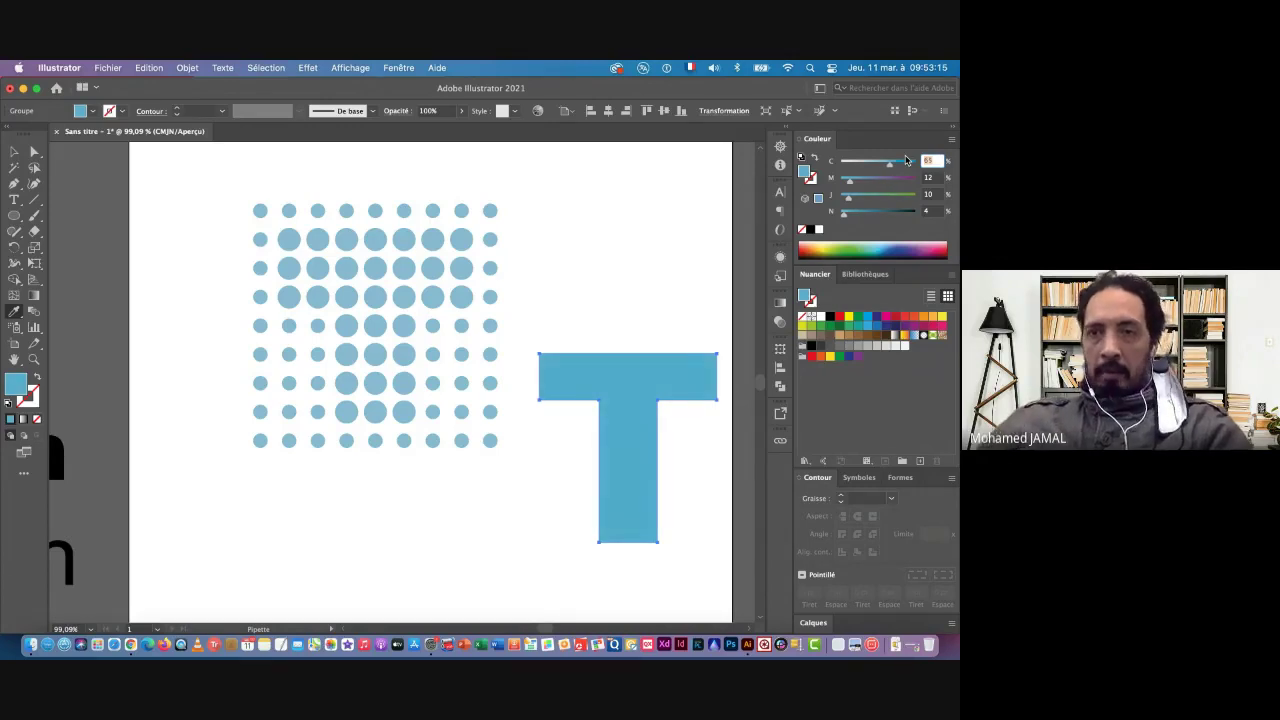
left_click(921, 177)
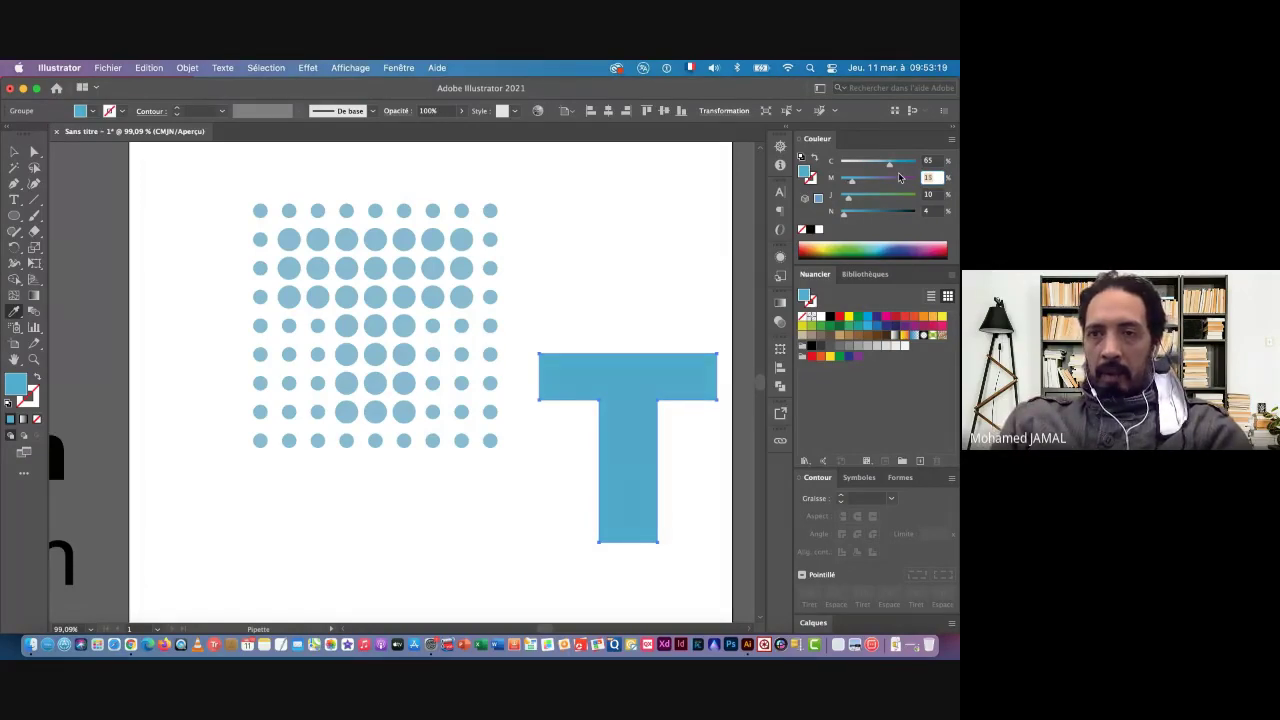
key("Up")
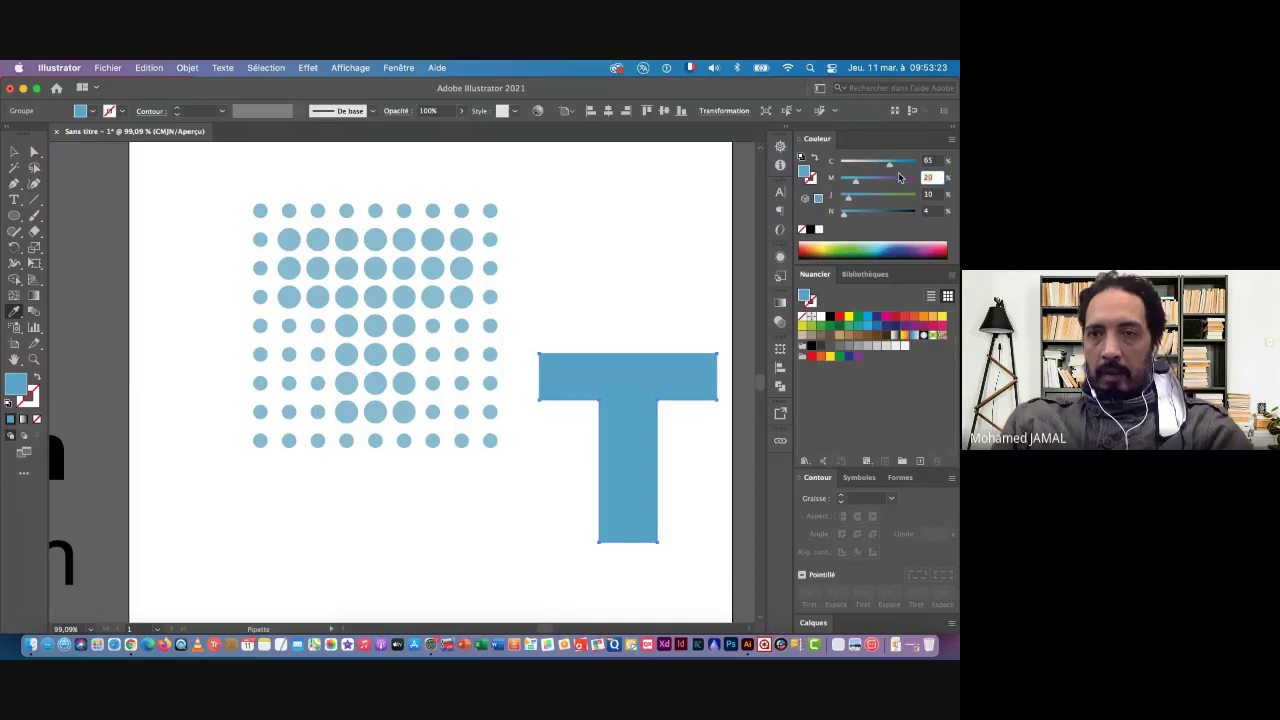
key("Tab")
type("15")
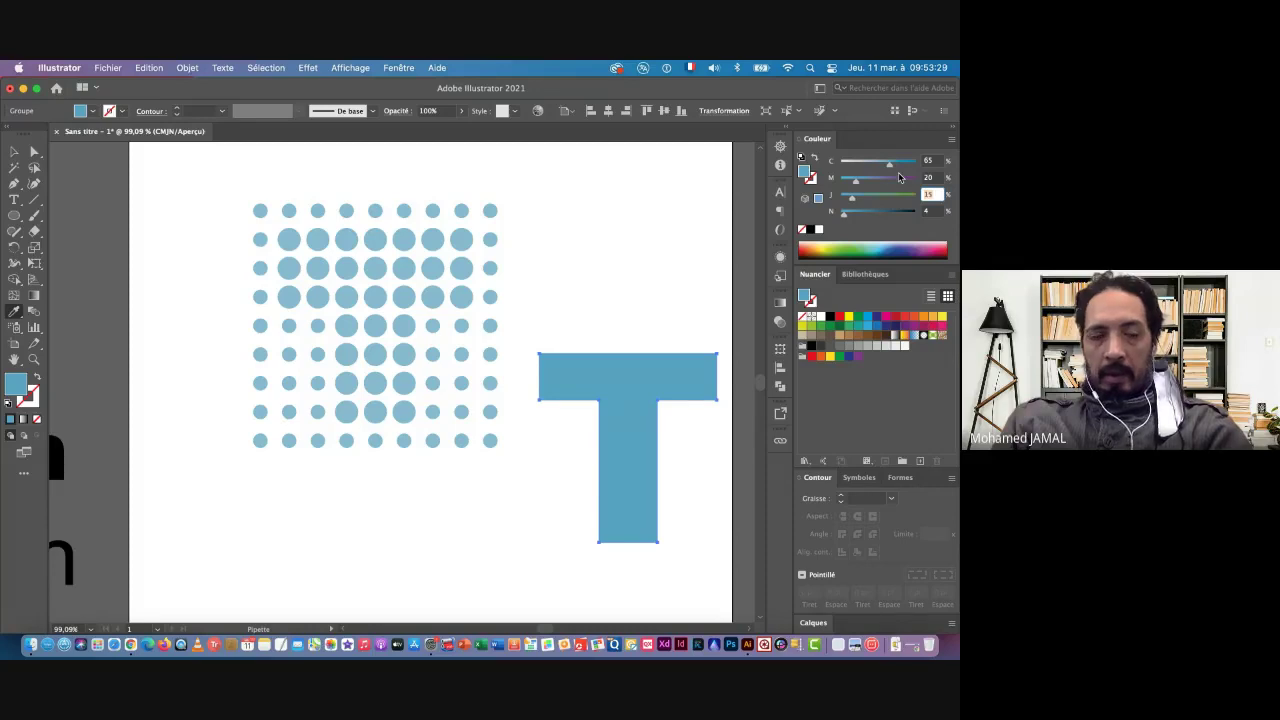
key("Tab")
type("7")
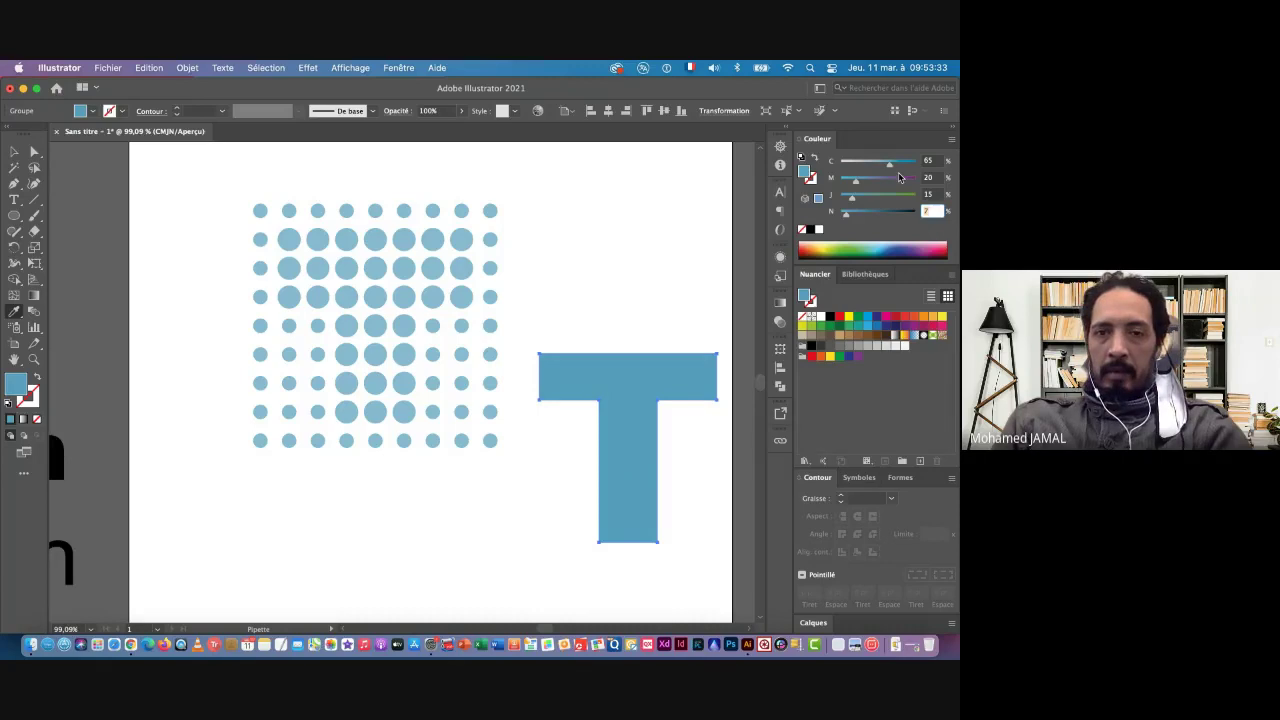
key("Return")
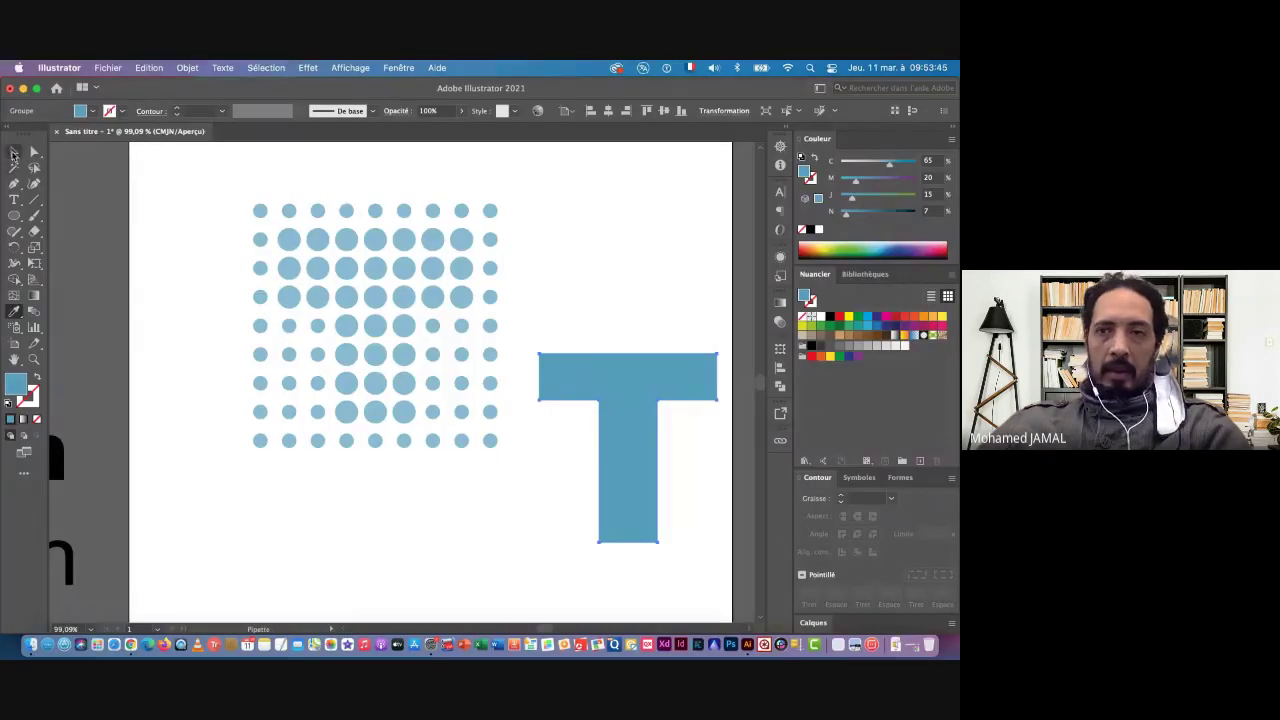
left_click(14, 153)
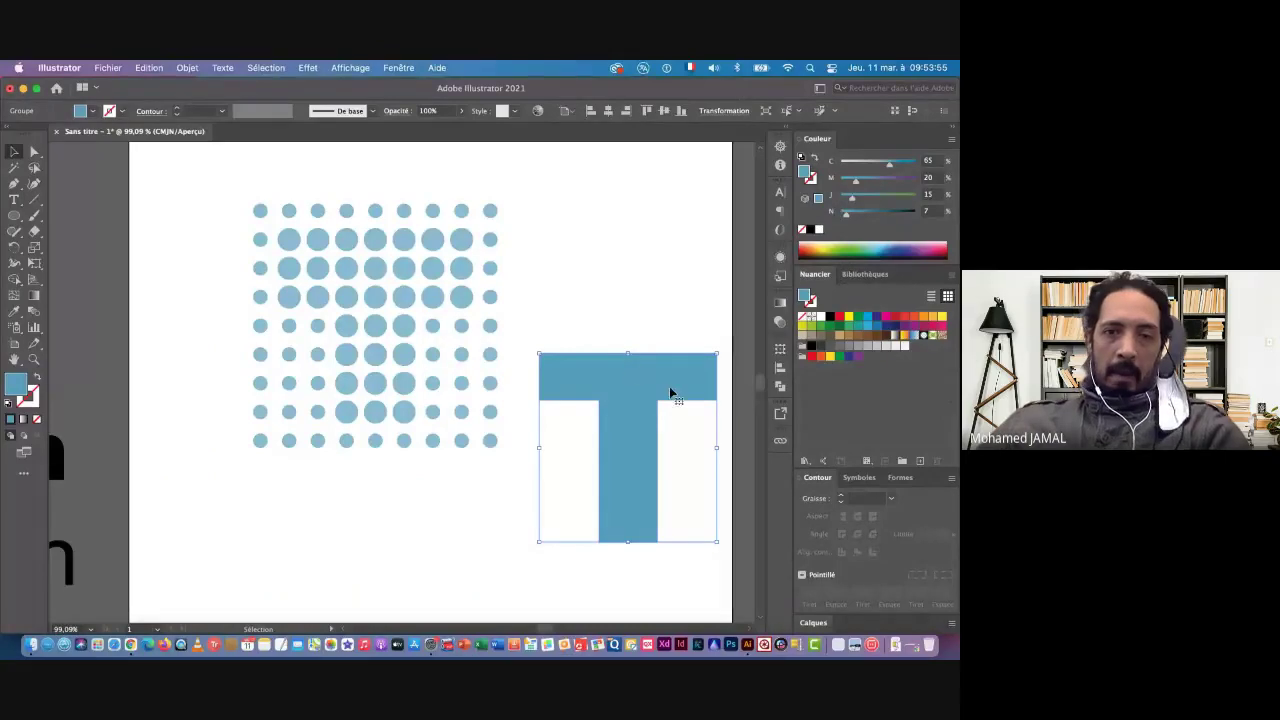
Select the dot grid and the T together and nudge both slightly down
left_click(349, 246)
left_click(620, 407, "shift")
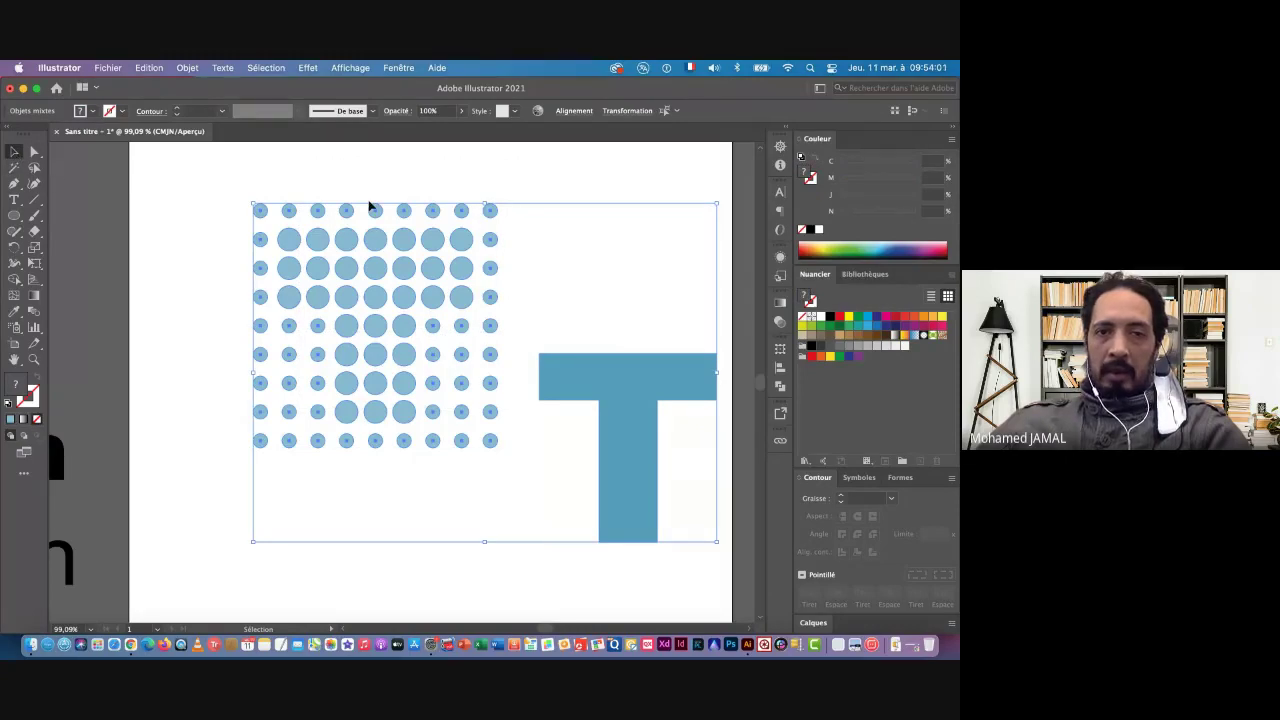
key("Down")
key("Down")
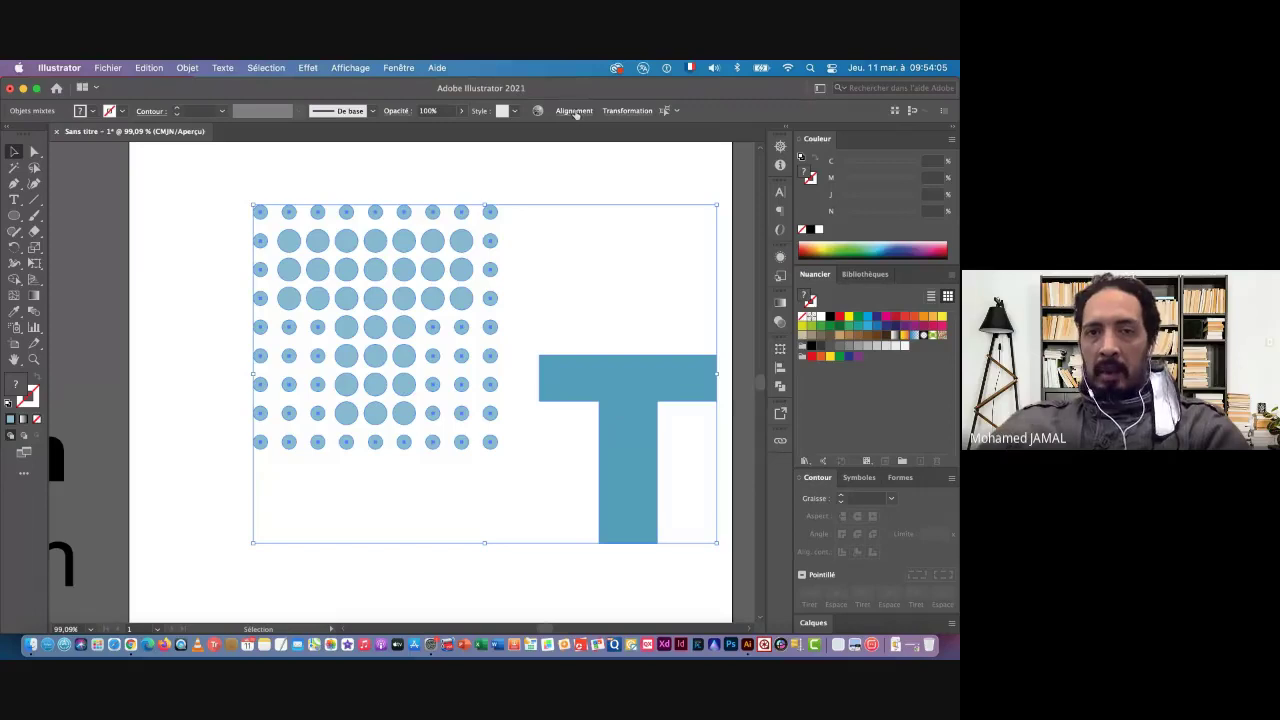
left_click(399, 68)
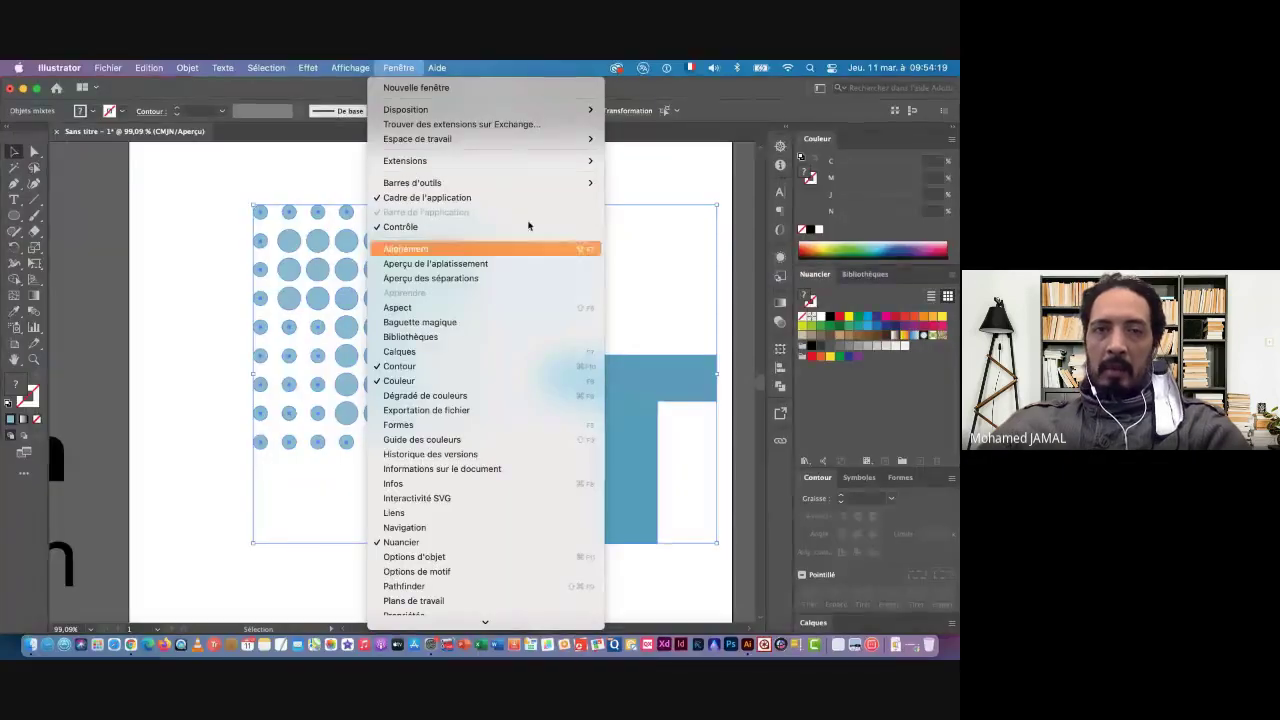
Bring up the Align panel and keep alignment relative to the selection
left_click(410, 249)
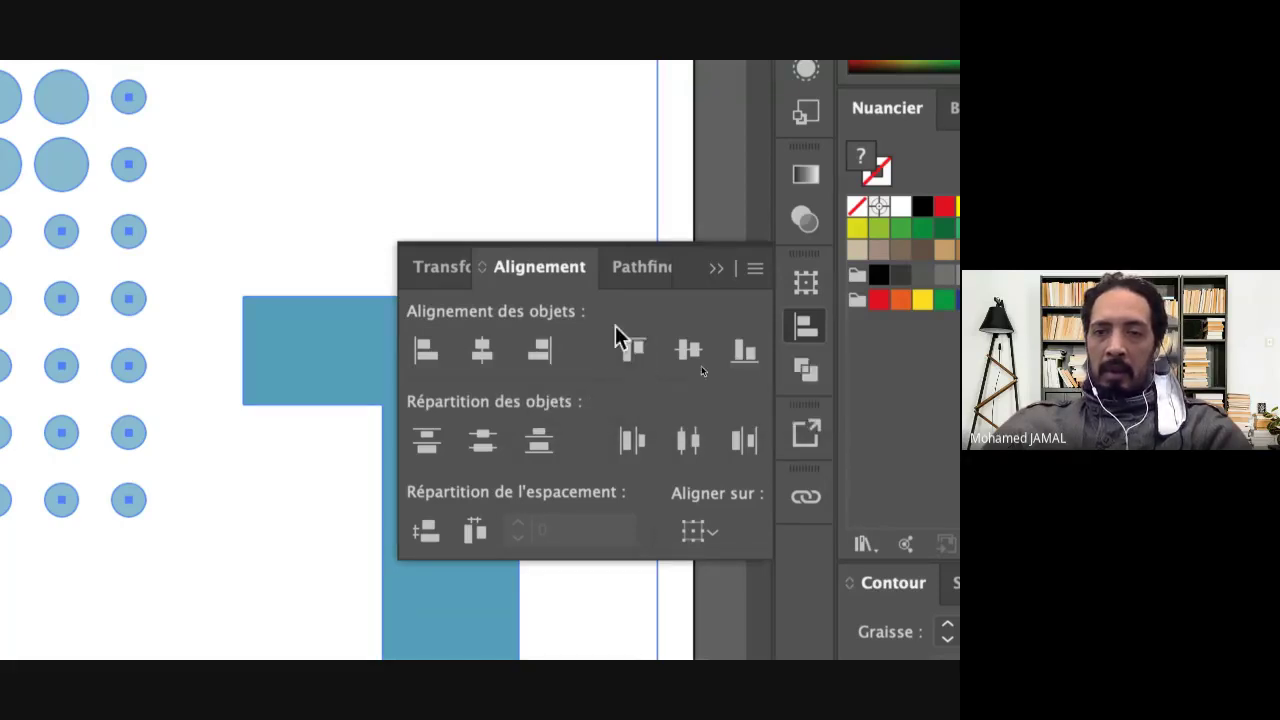
left_click(631, 352)
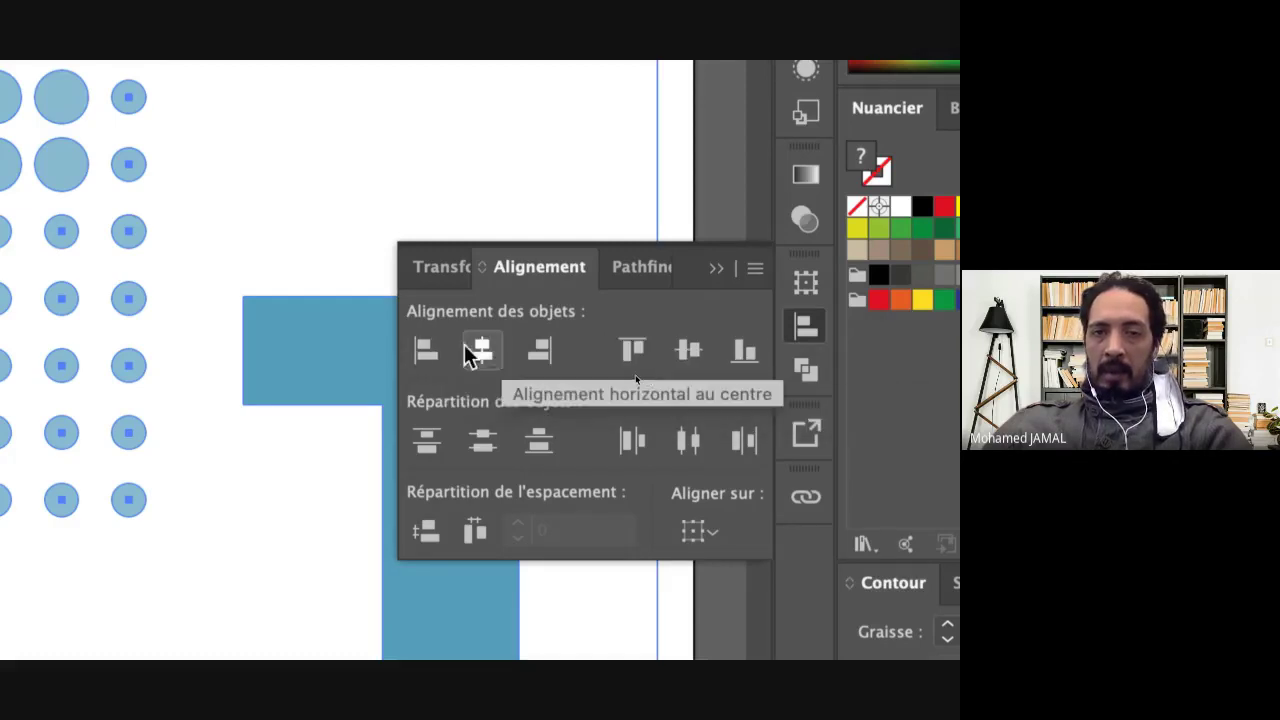
left_click(686, 352)
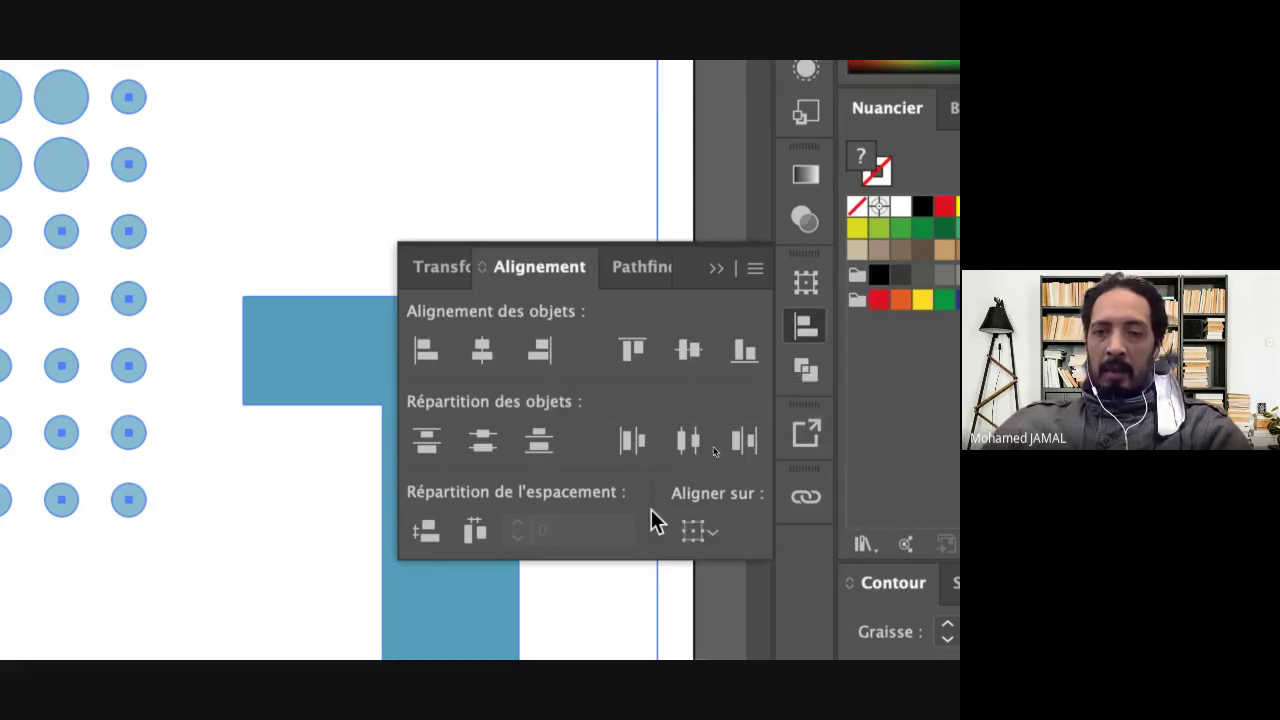
left_click(695, 532)
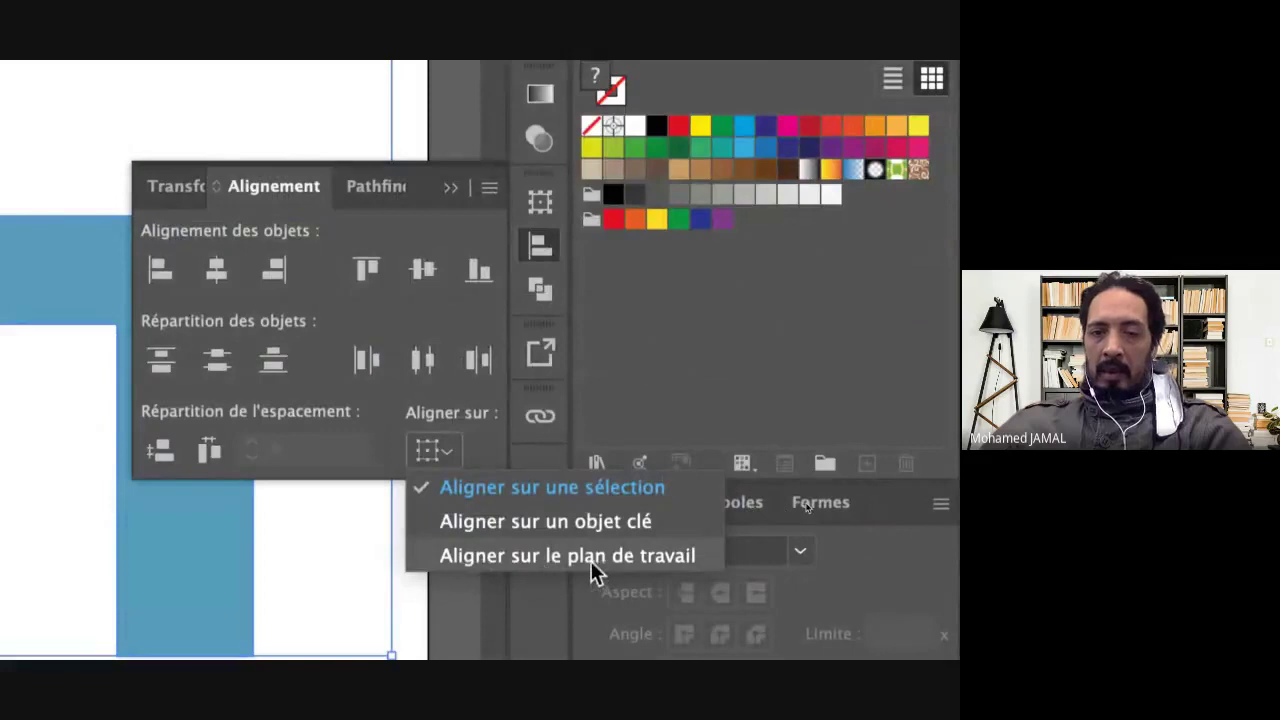
left_click(485, 445)
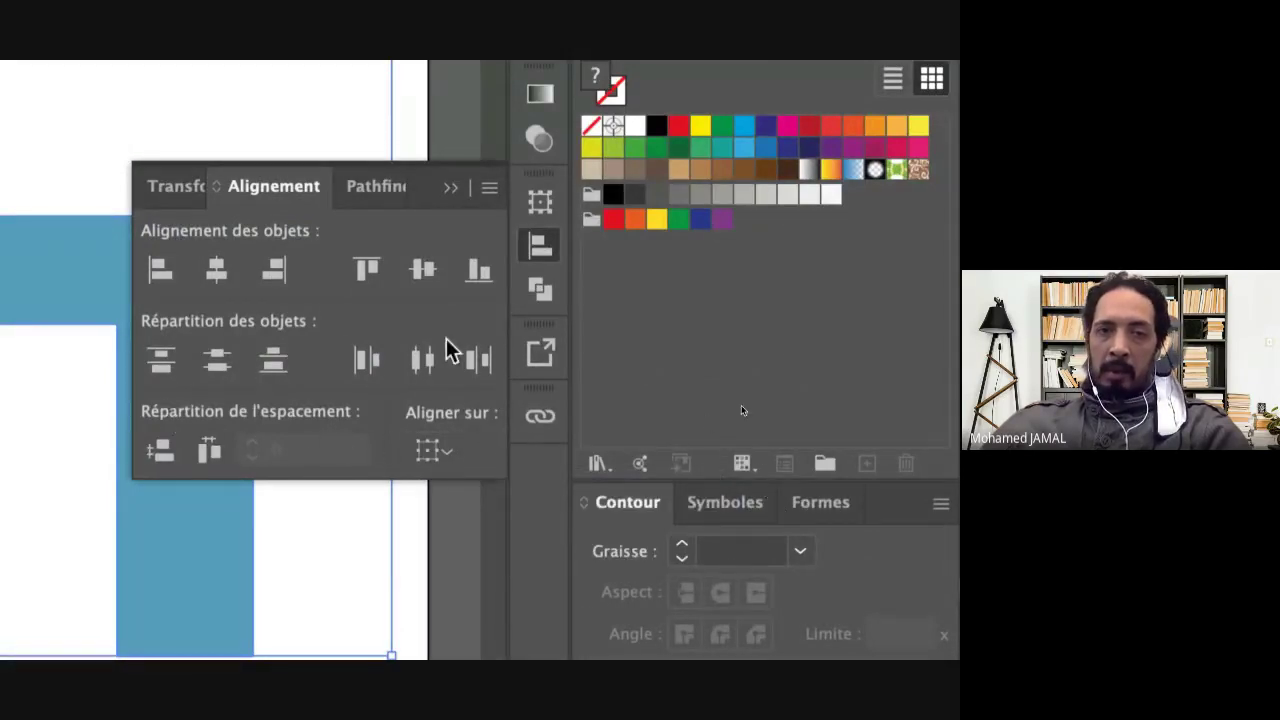
left_click(489, 190)
left_click(598, 195)
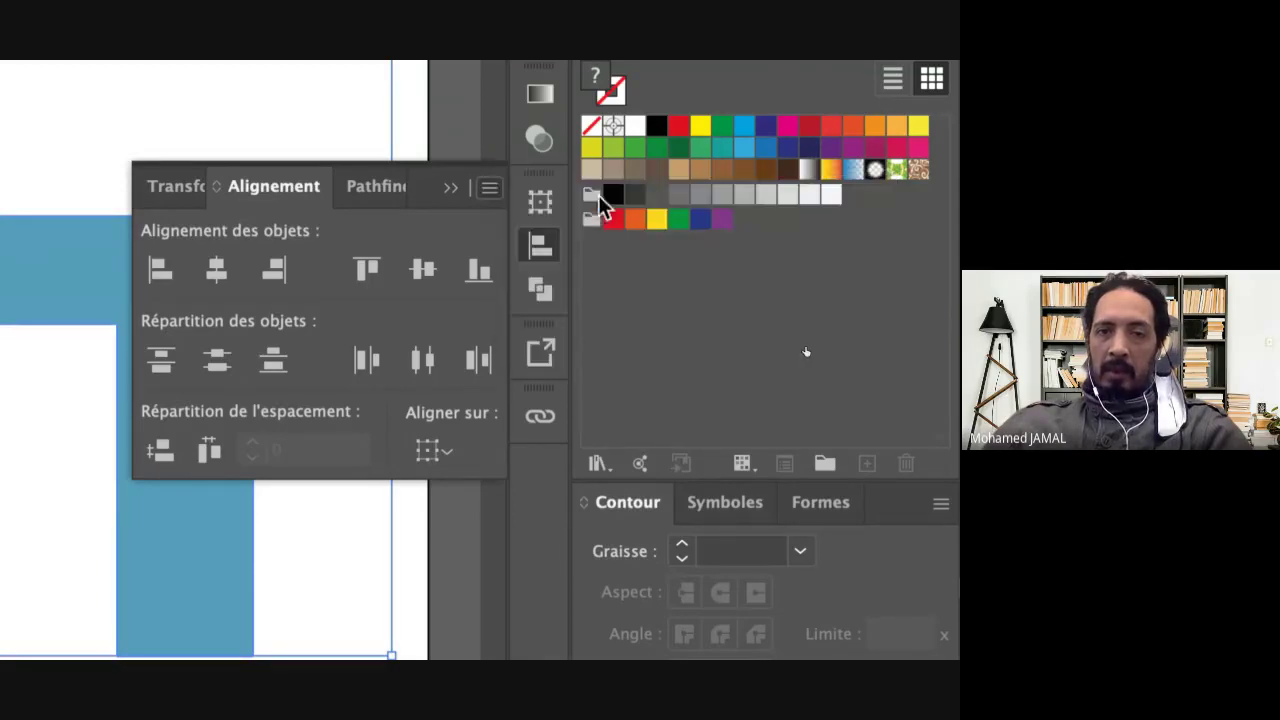
Show the Align panel's extra spacing and align-to options
left_click(487, 190)
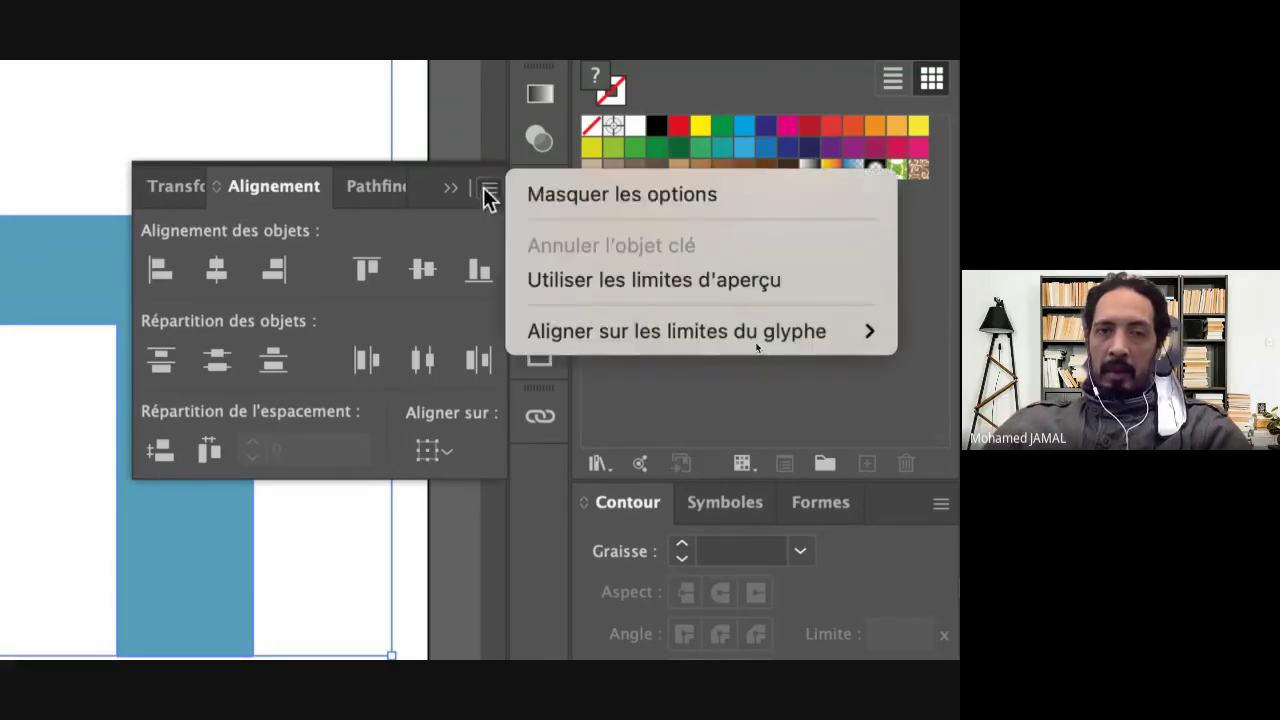
left_click(579, 195)
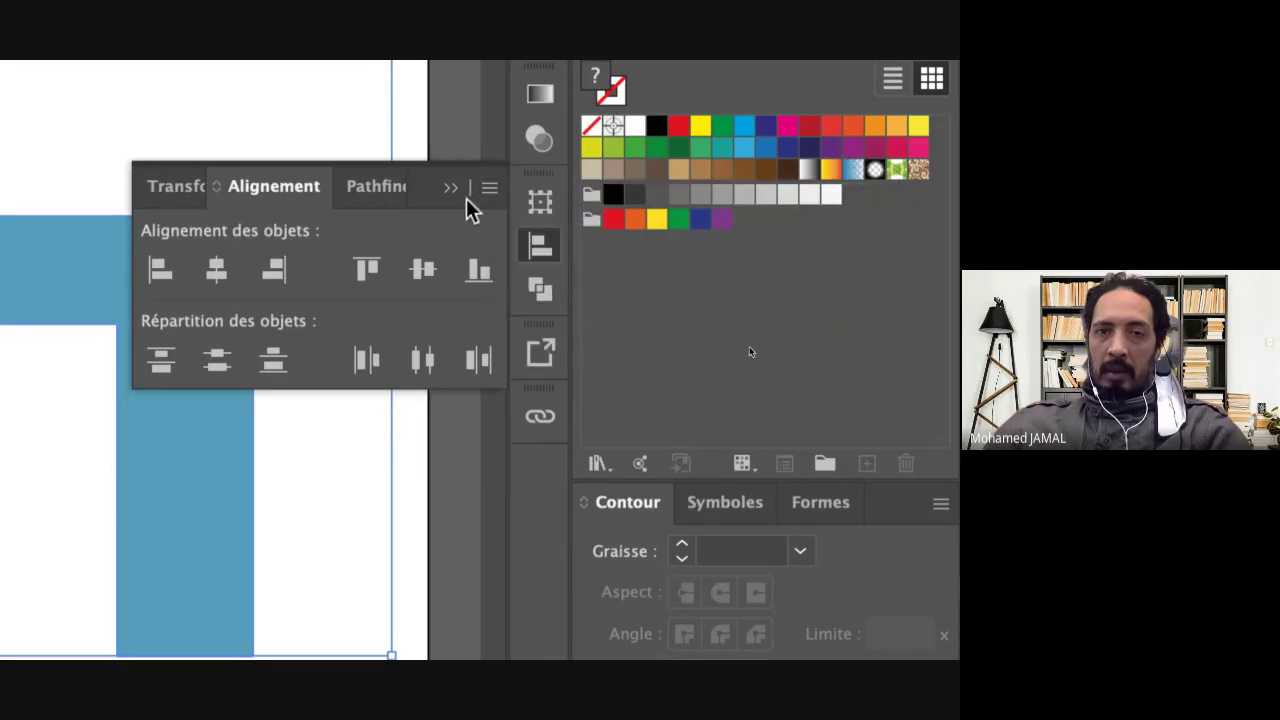
left_click(489, 188)
left_click(569, 194)
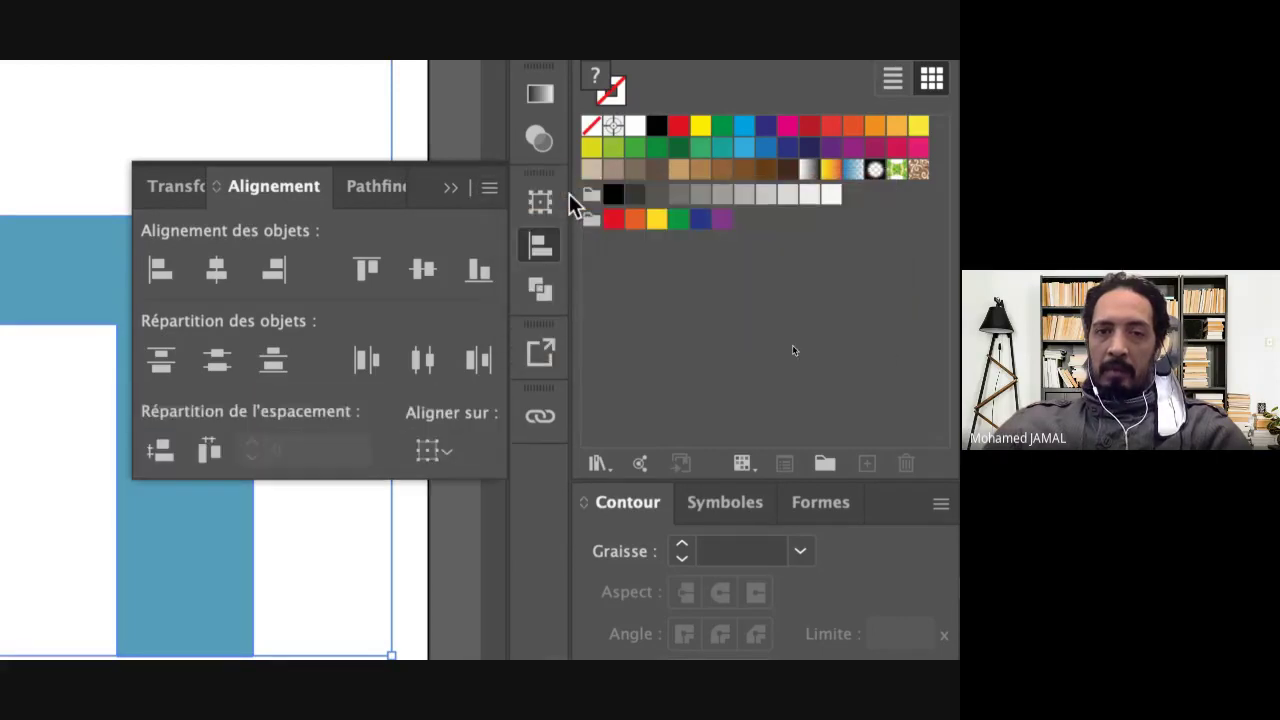
left_click(489, 188)
left_click(578, 195)
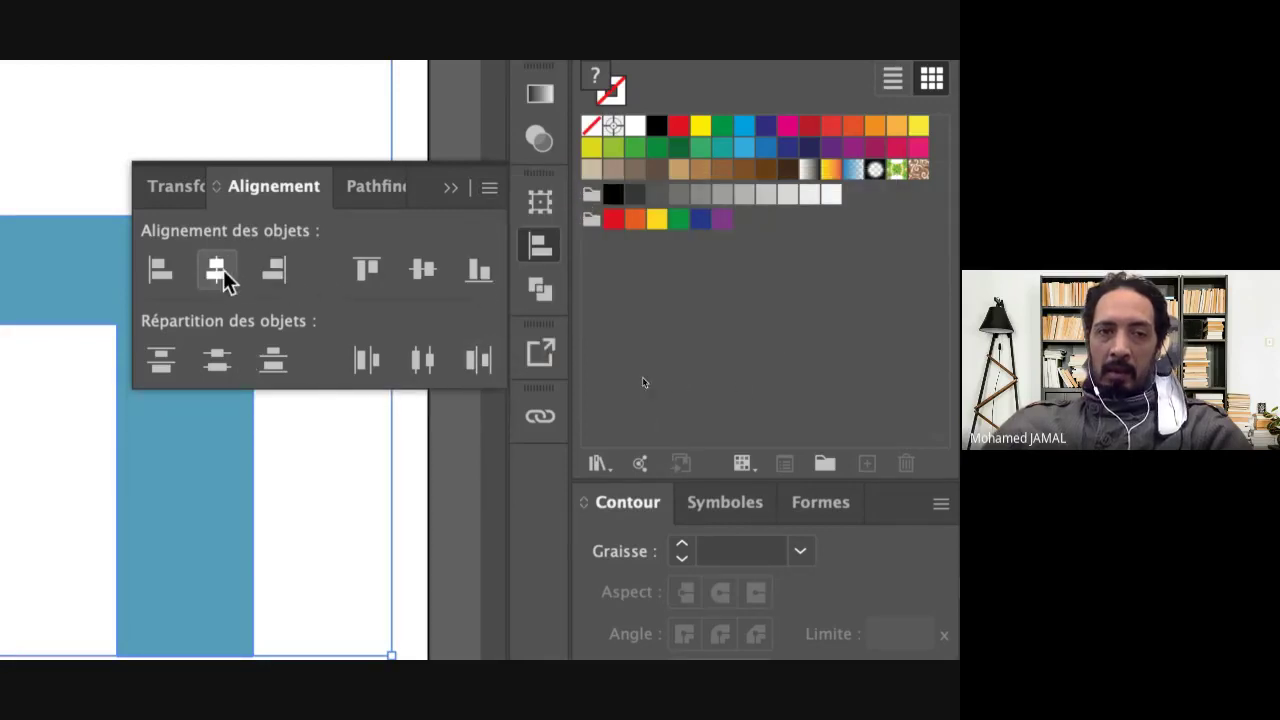
left_click(489, 188)
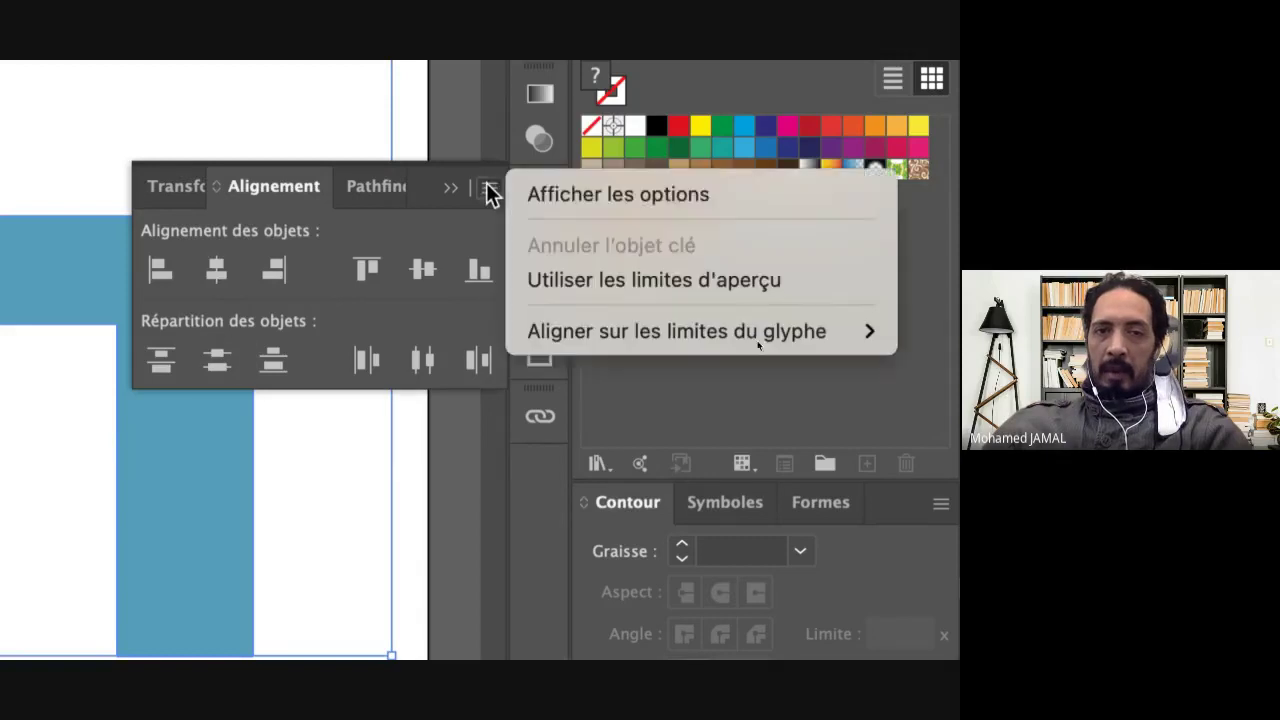
left_click(576, 196)
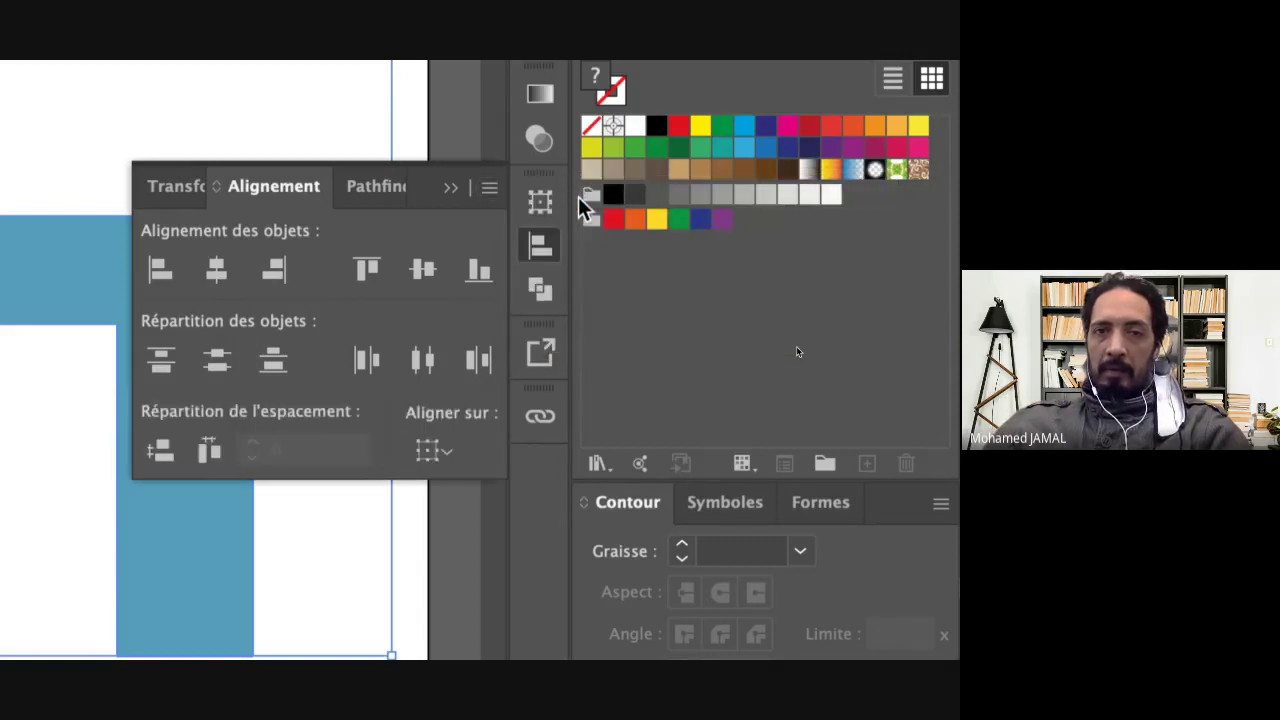
Centre the T horizontally and vertically over the dot grid, then reselect the T group
left_click(428, 455)
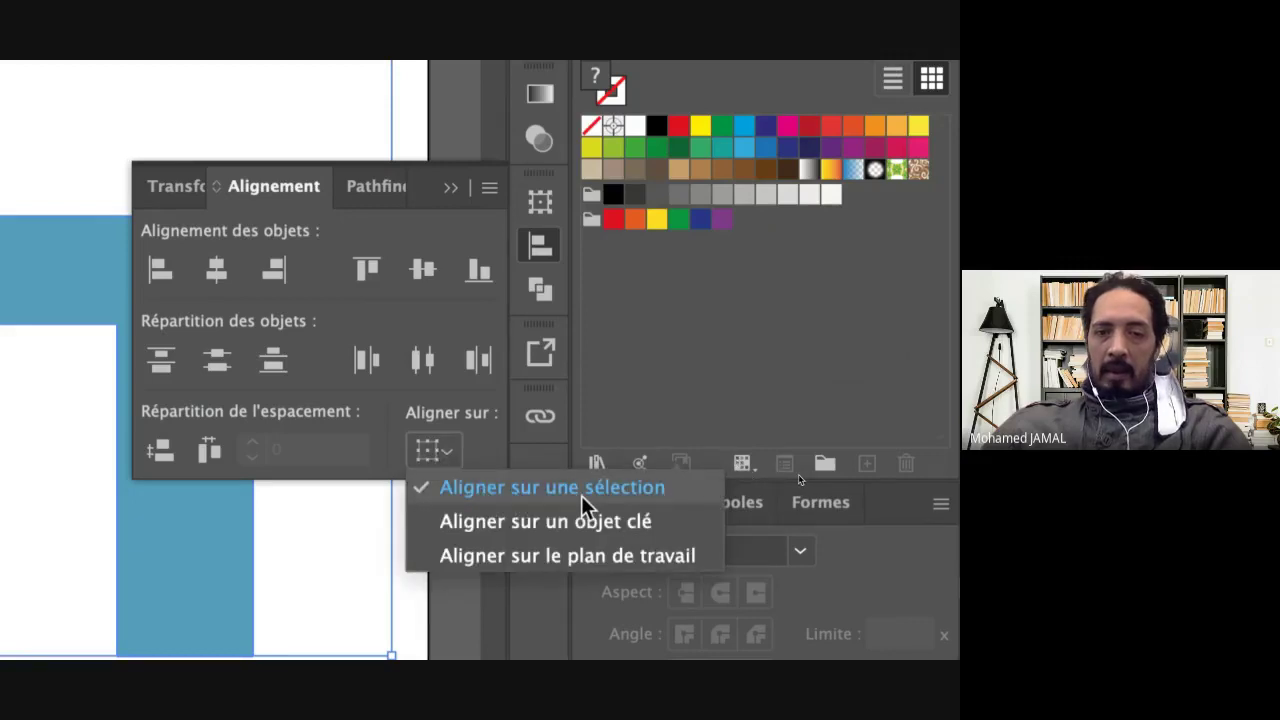
left_click(485, 449)
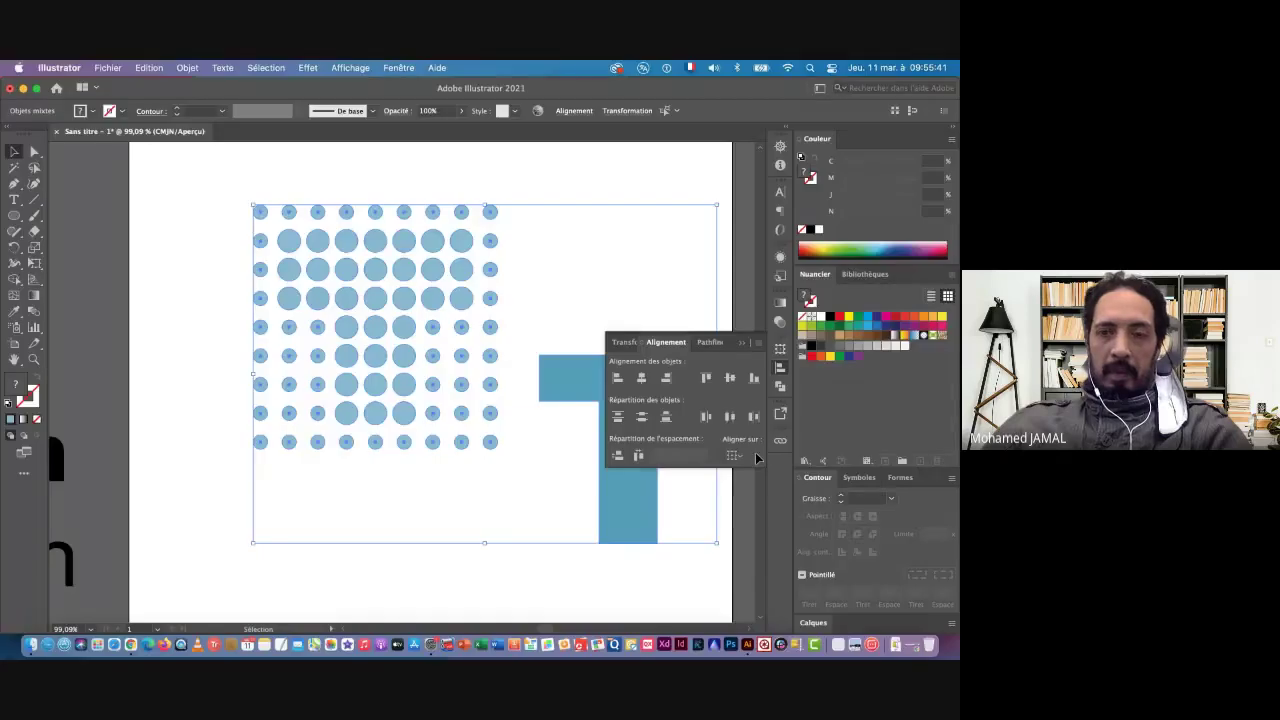
left_click(641, 378)
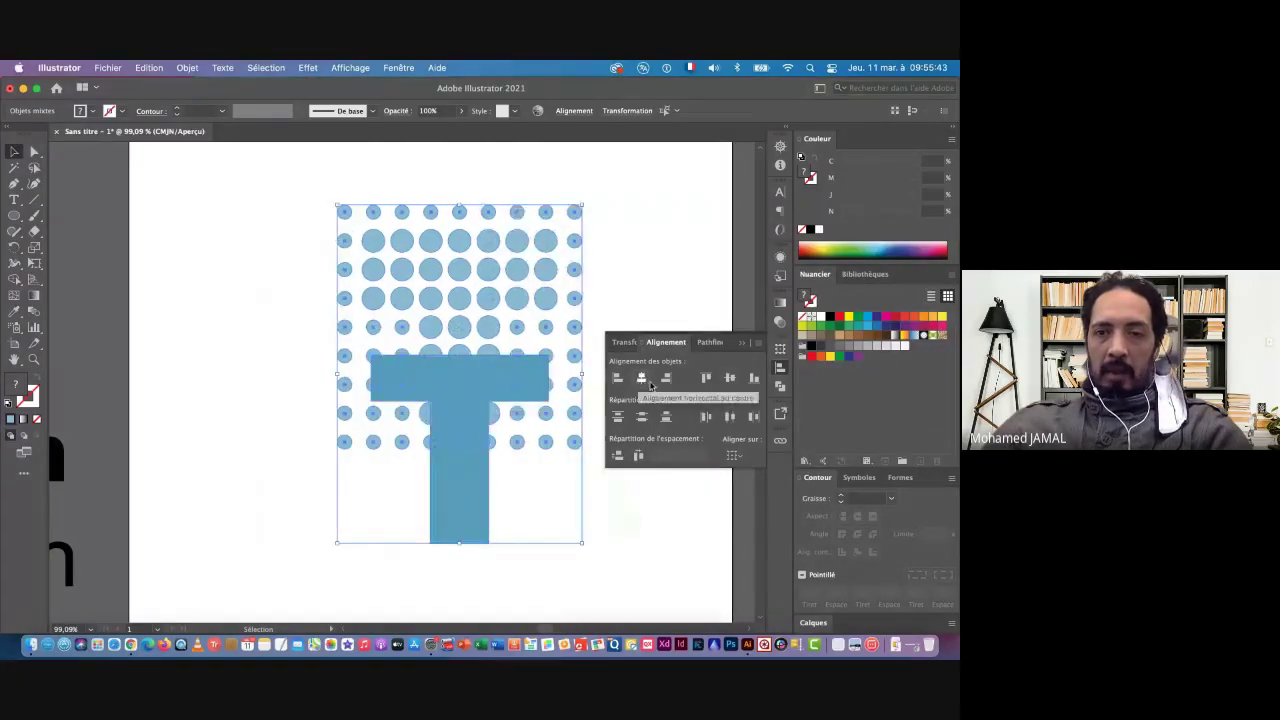
left_click(730, 378)
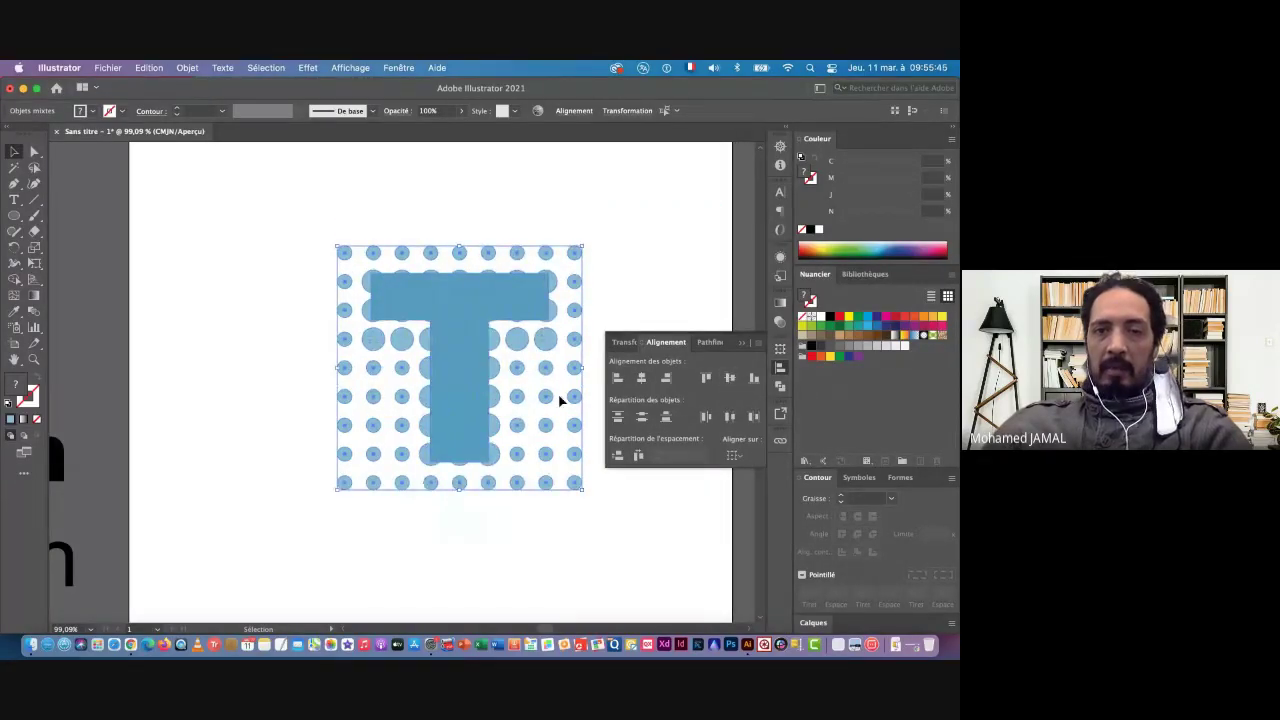
left_click(241, 296)
left_click_drag(481, 281, 322, 233)
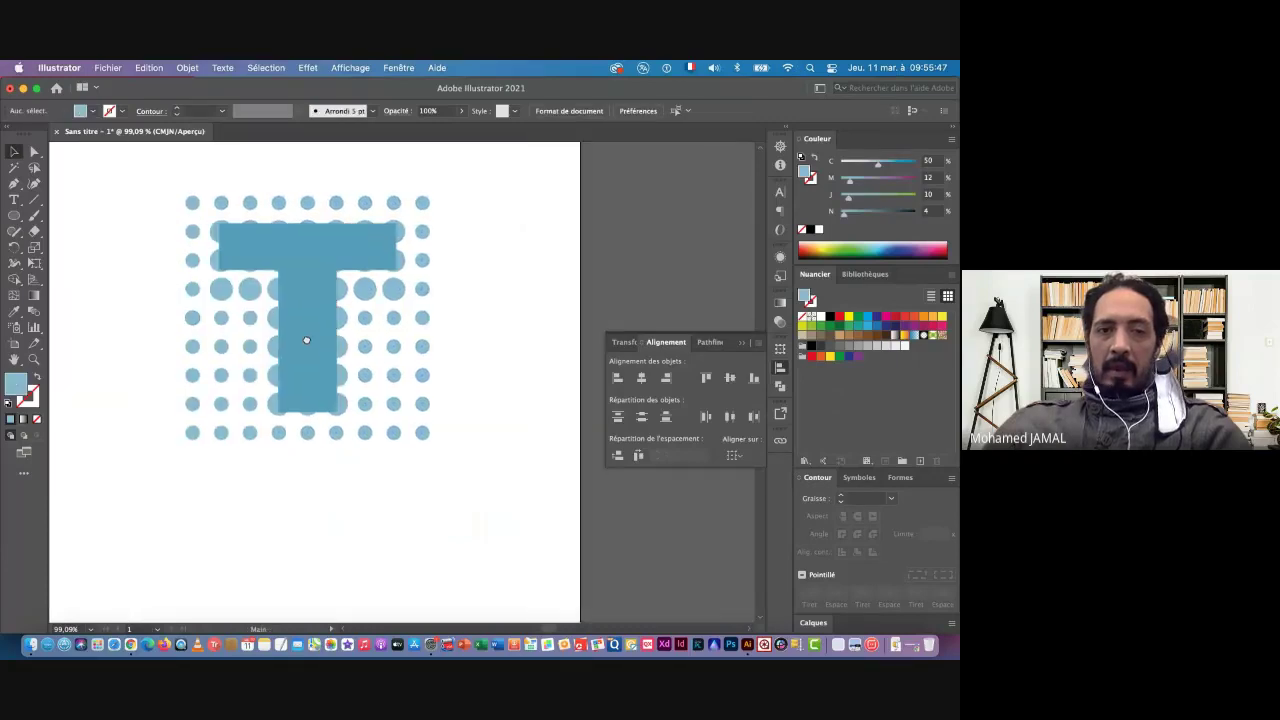
left_click(270, 257)
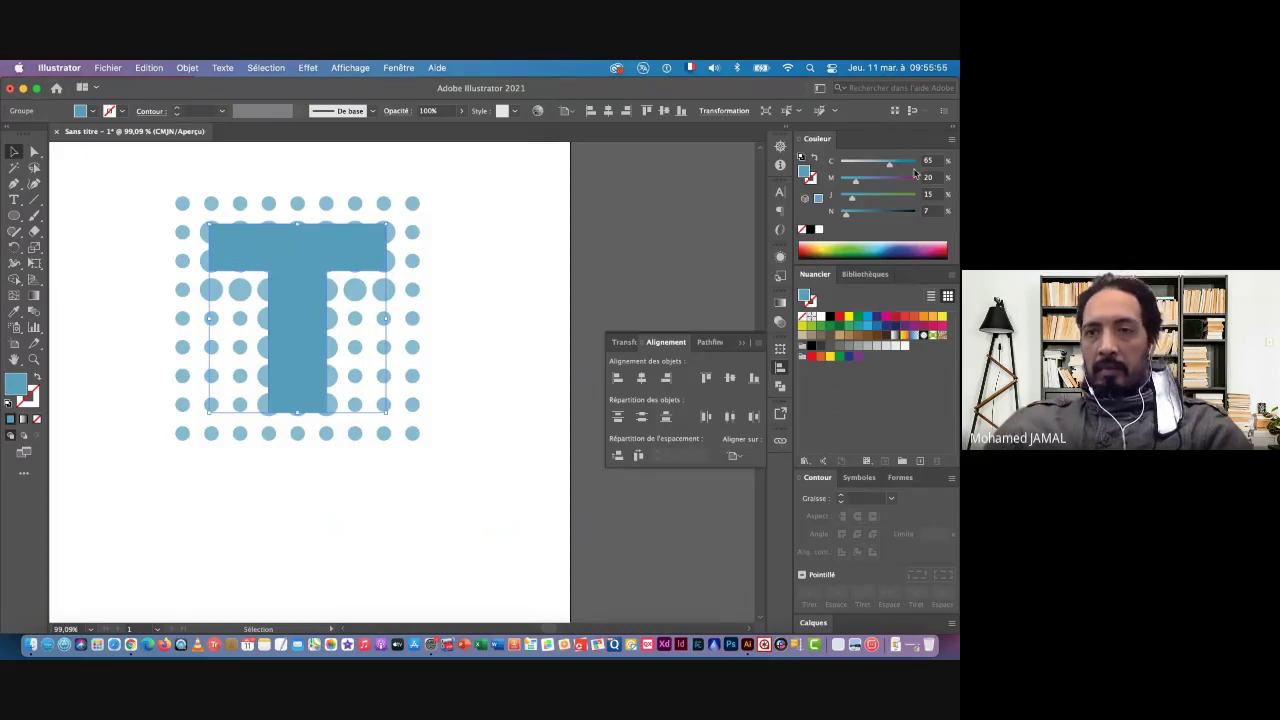
Darken the T's blue by setting its black (K) value to 10%
left_click(934, 210)
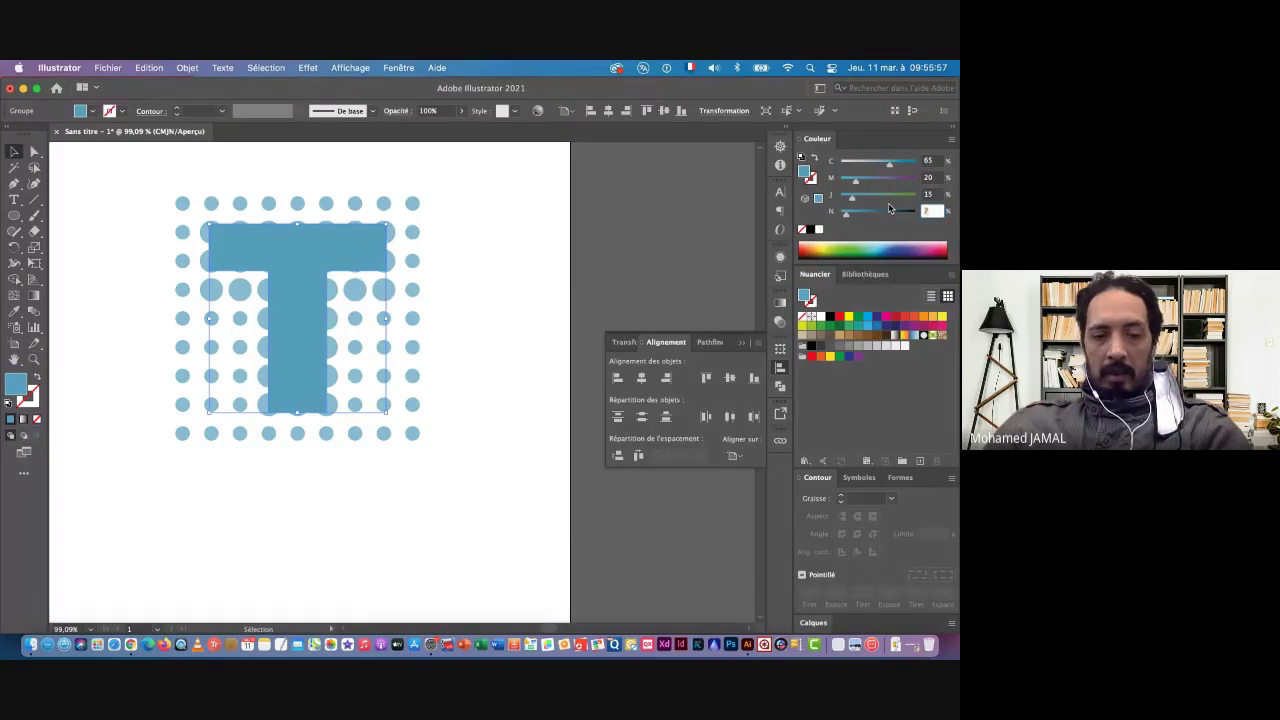
type("10")
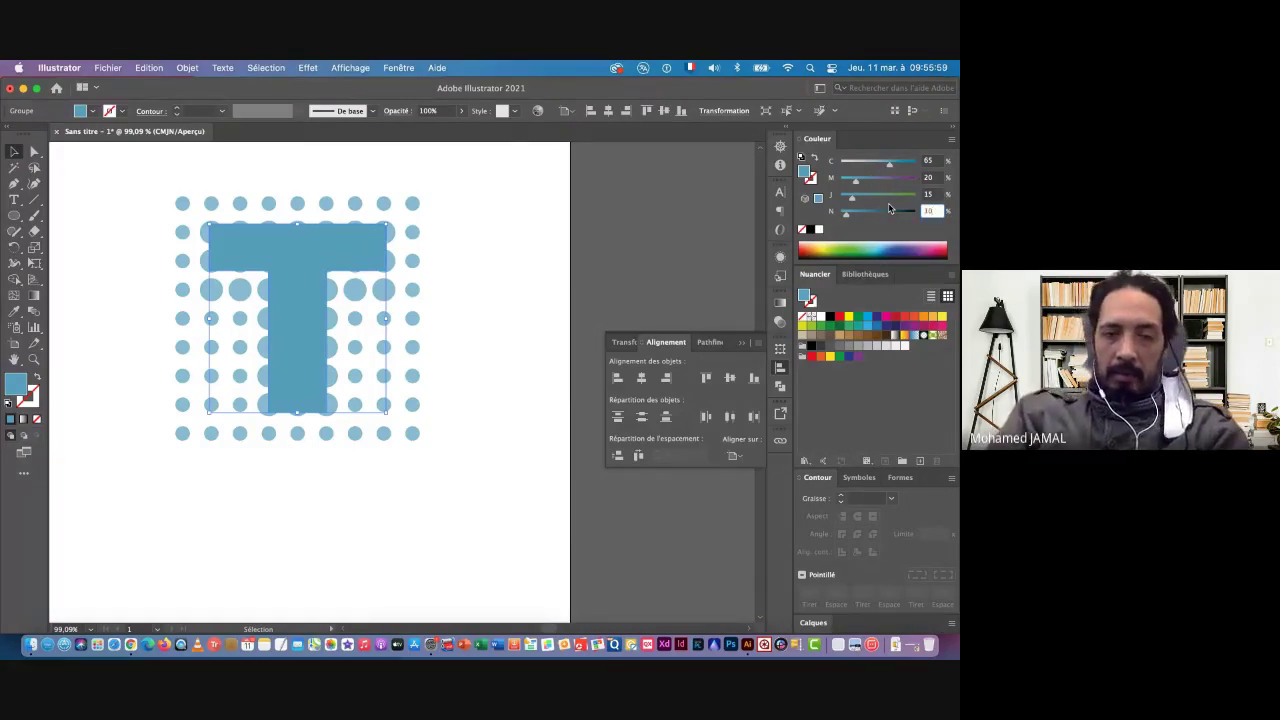
key("Return")
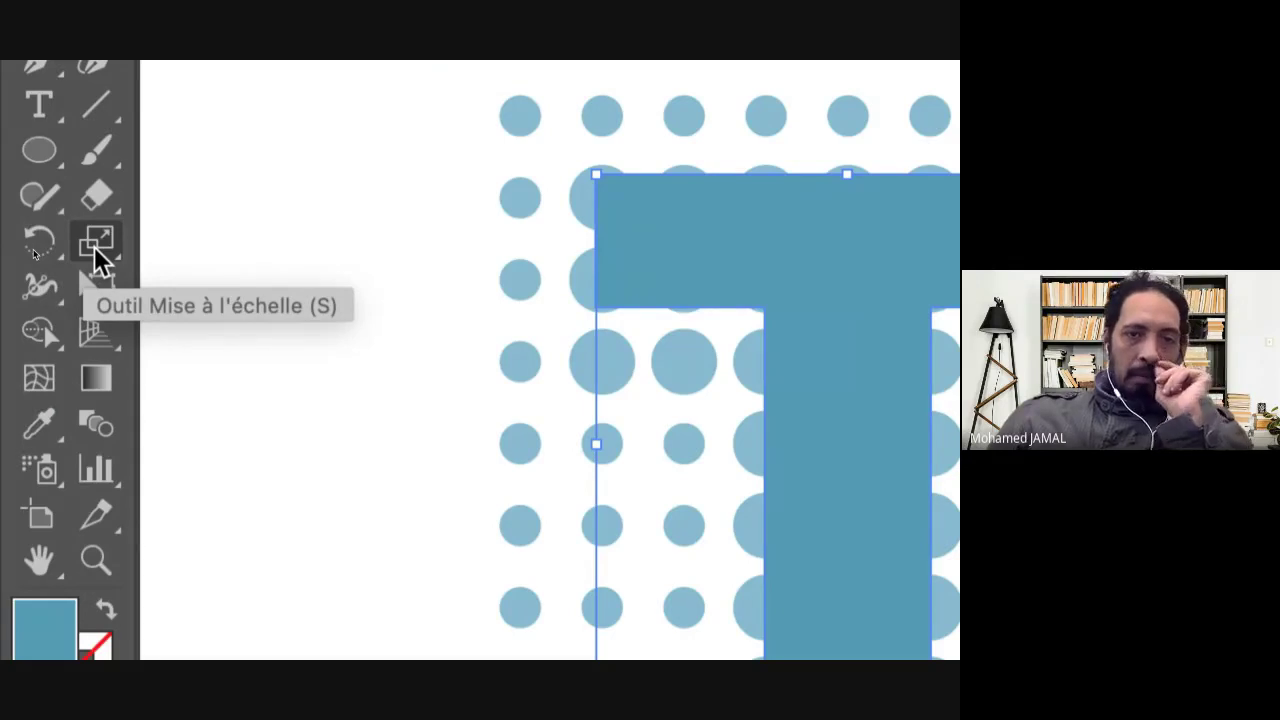
Float the Scale/Shear/Reshape tool group beside the canvas and pick the Shear tool
left_click(102, 256)
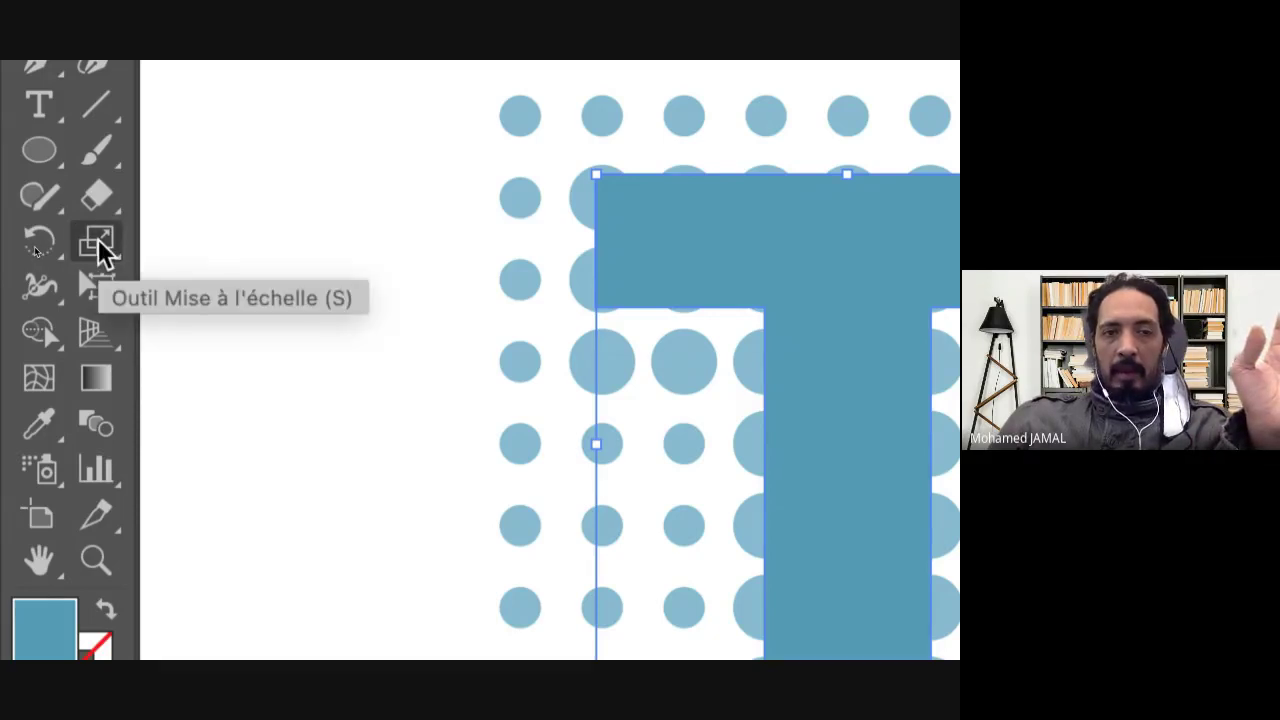
left_click(103, 250)
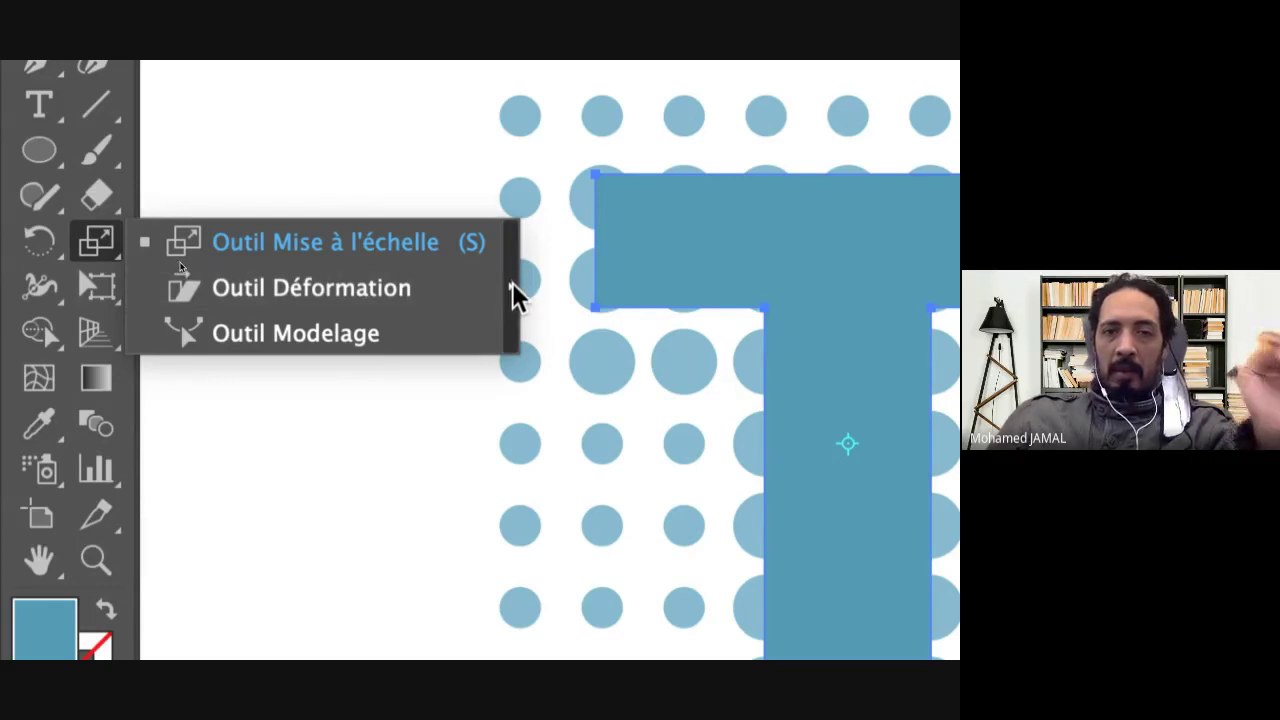
left_click(515, 295)
left_click_drag(217, 277, 280, 240)
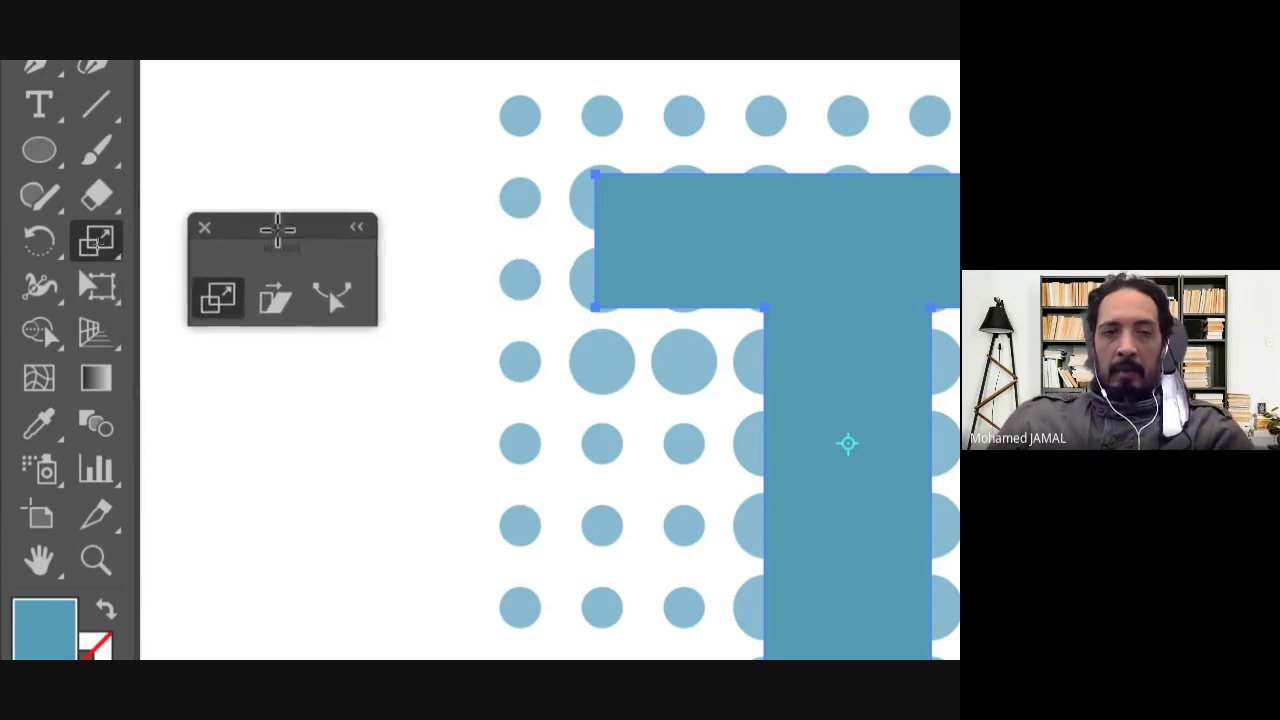
left_click(272, 305)
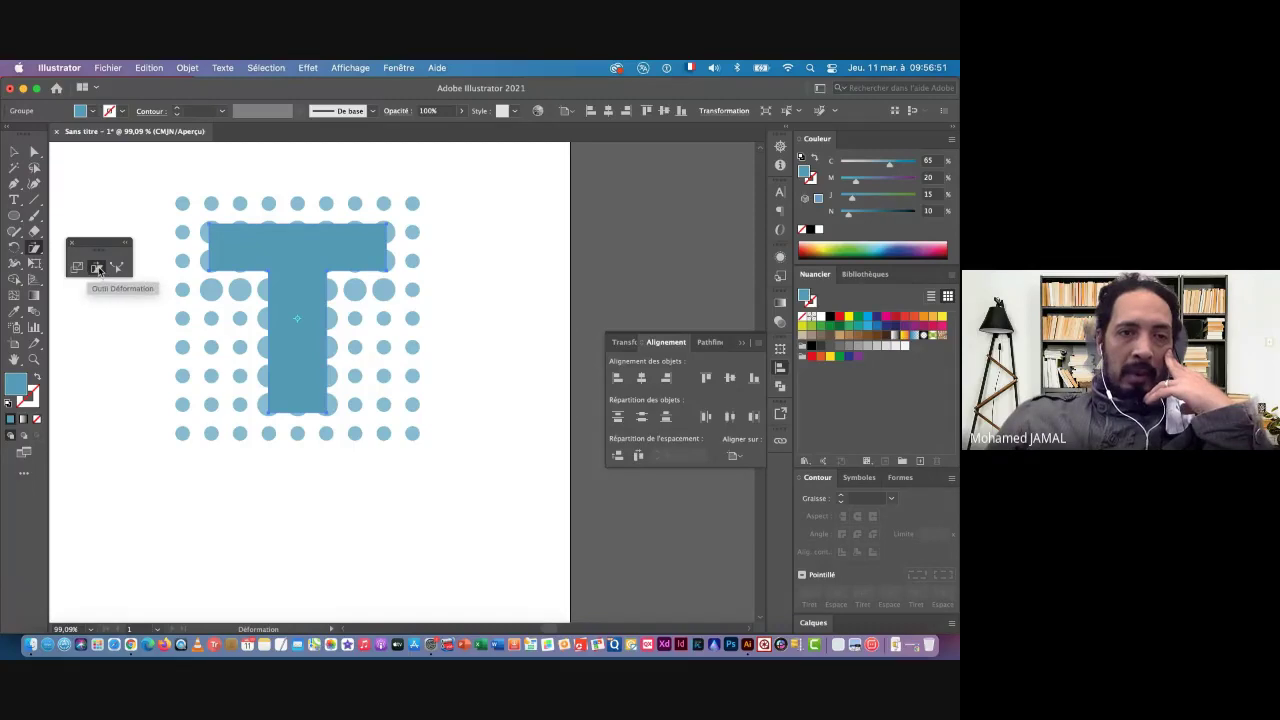
Shear the T by -20° along the vertical axis
double_click(97, 268)
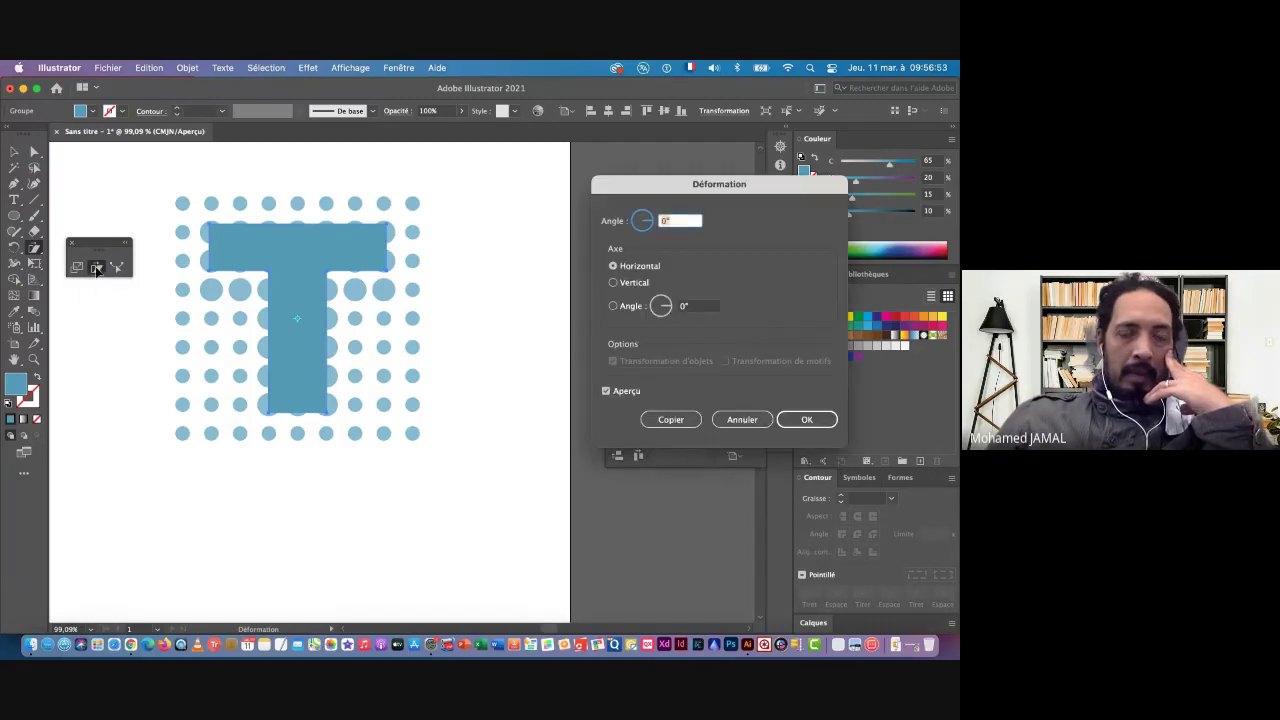
left_click(742, 419)
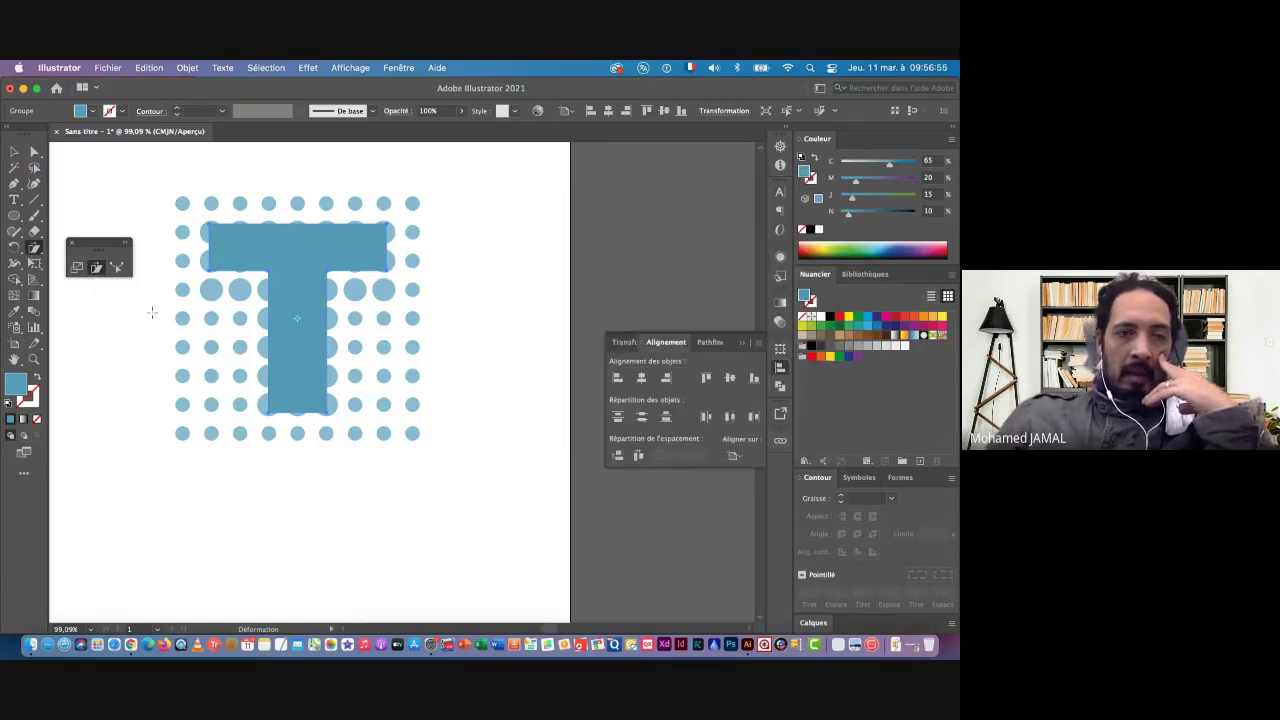
double_click(97, 268)
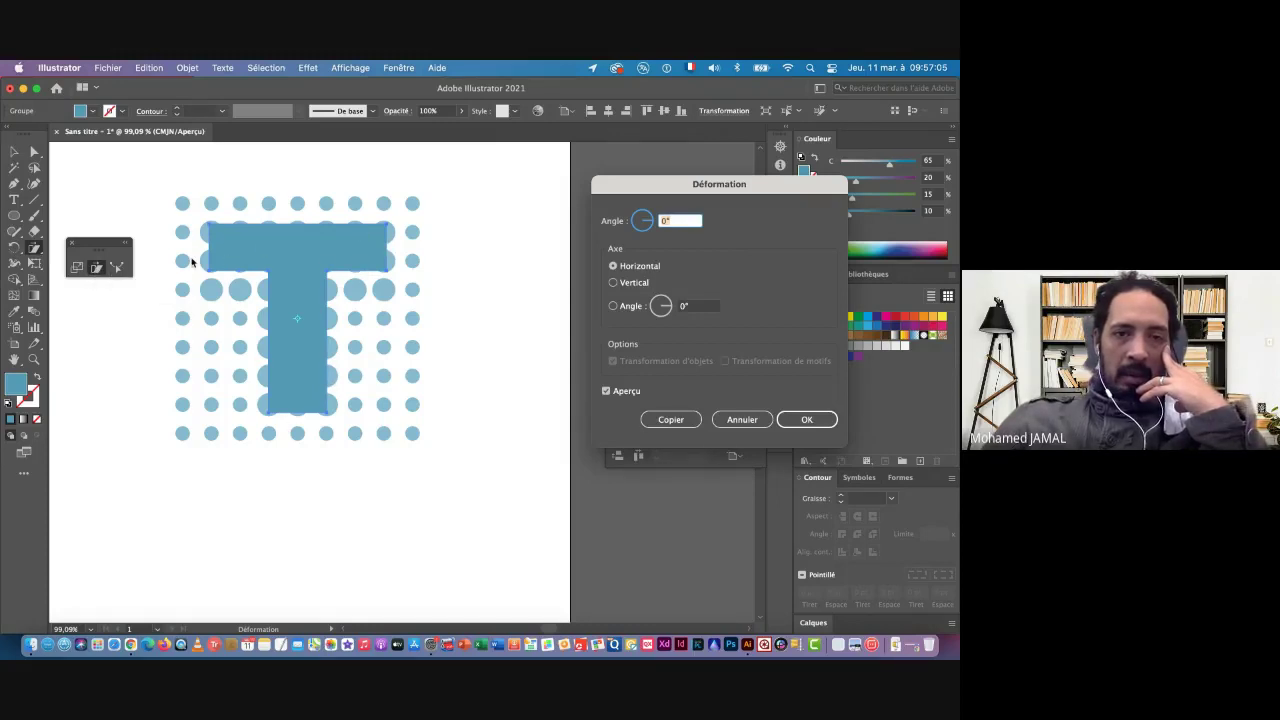
left_click(627, 285)
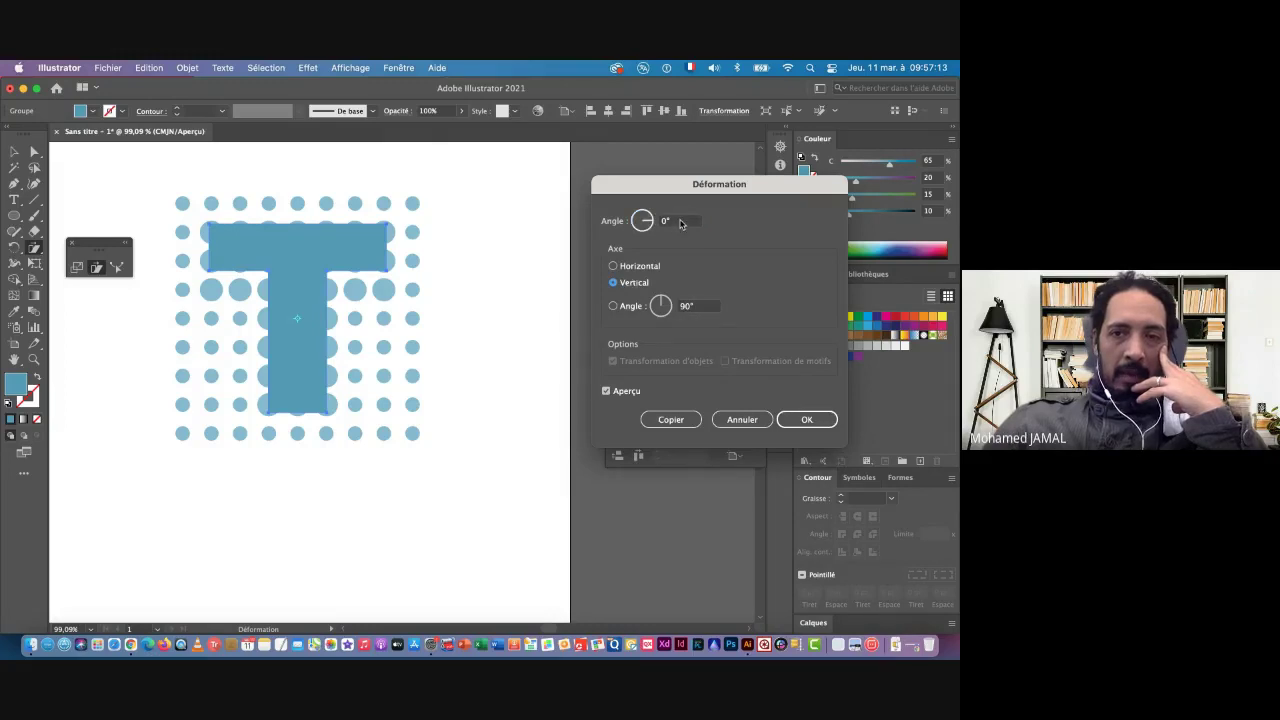
key("Tab")
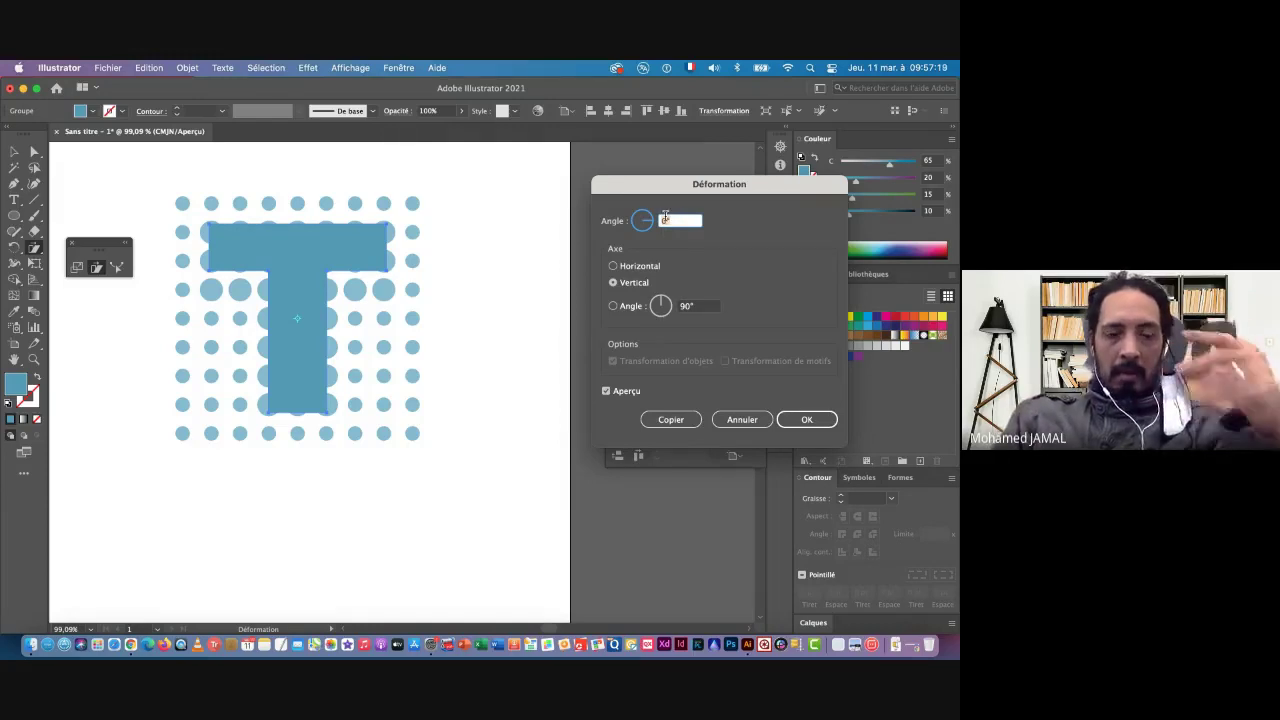
type("20")
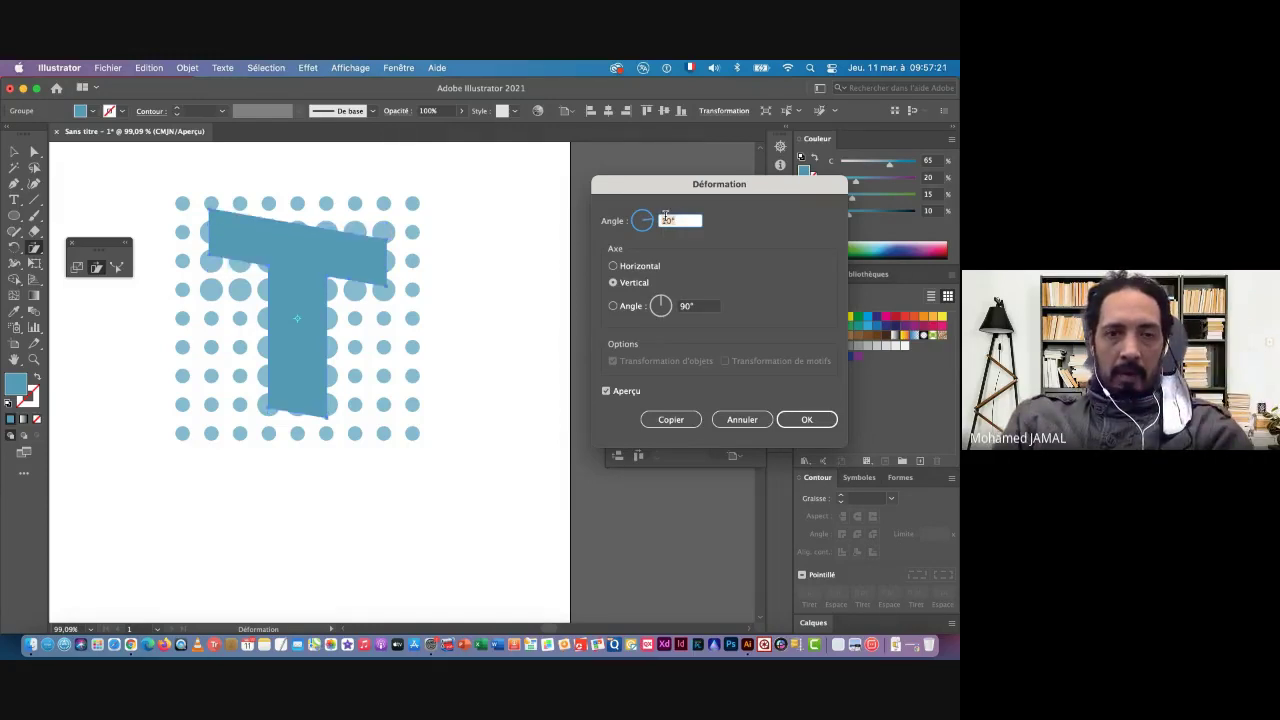
type("-20")
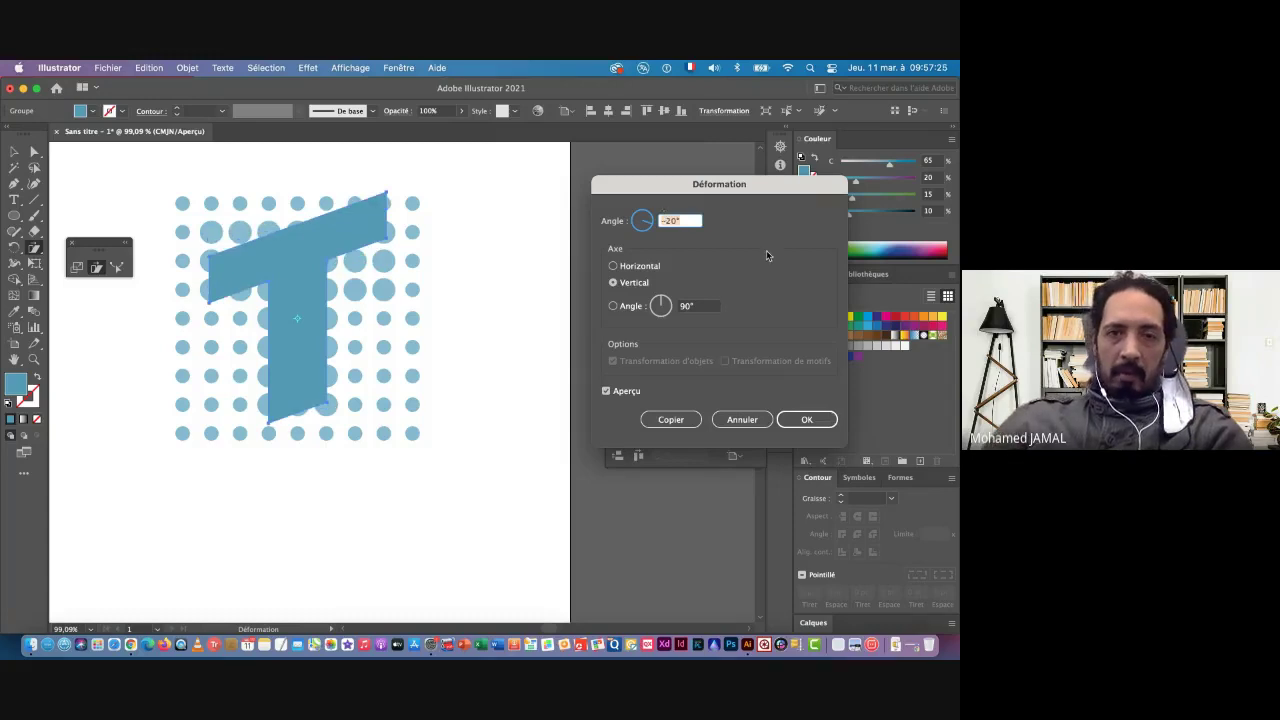
left_click(807, 421)
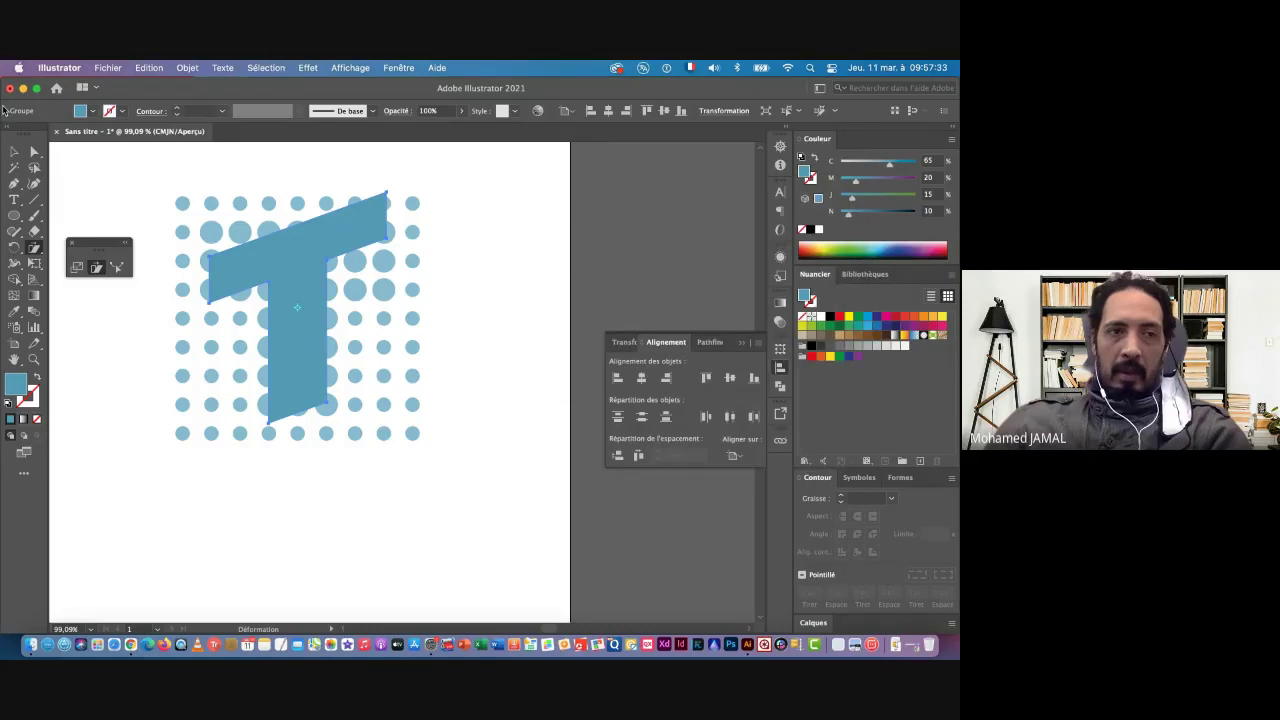
left_click(13, 152)
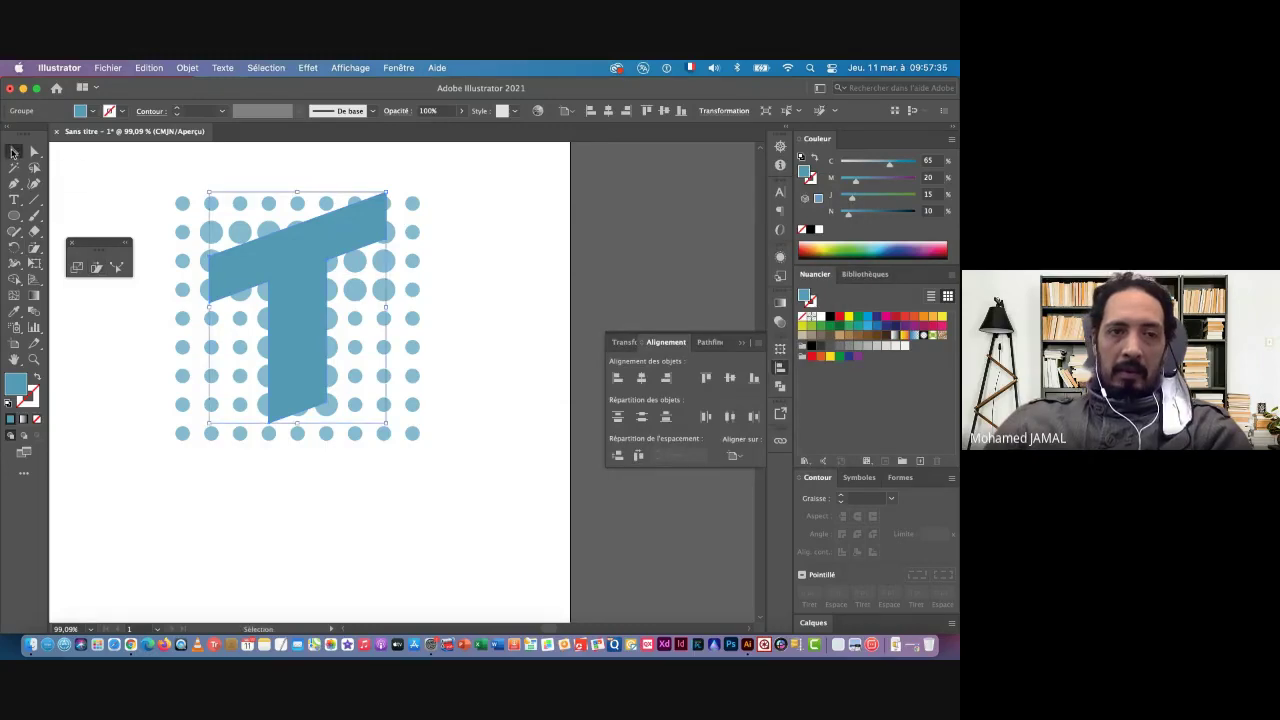
Select only the dot grid and combine its circles into one compound path
left_click(181, 205)
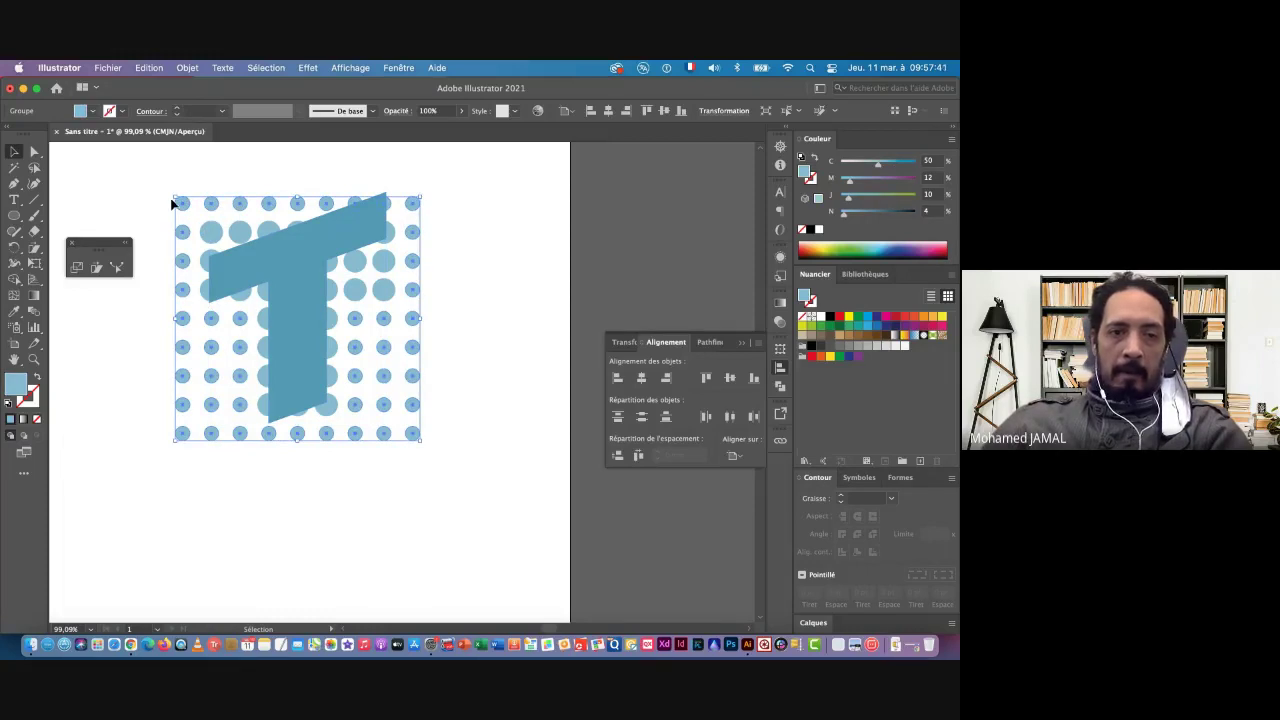
left_click_drag(183, 199, 233, 235)
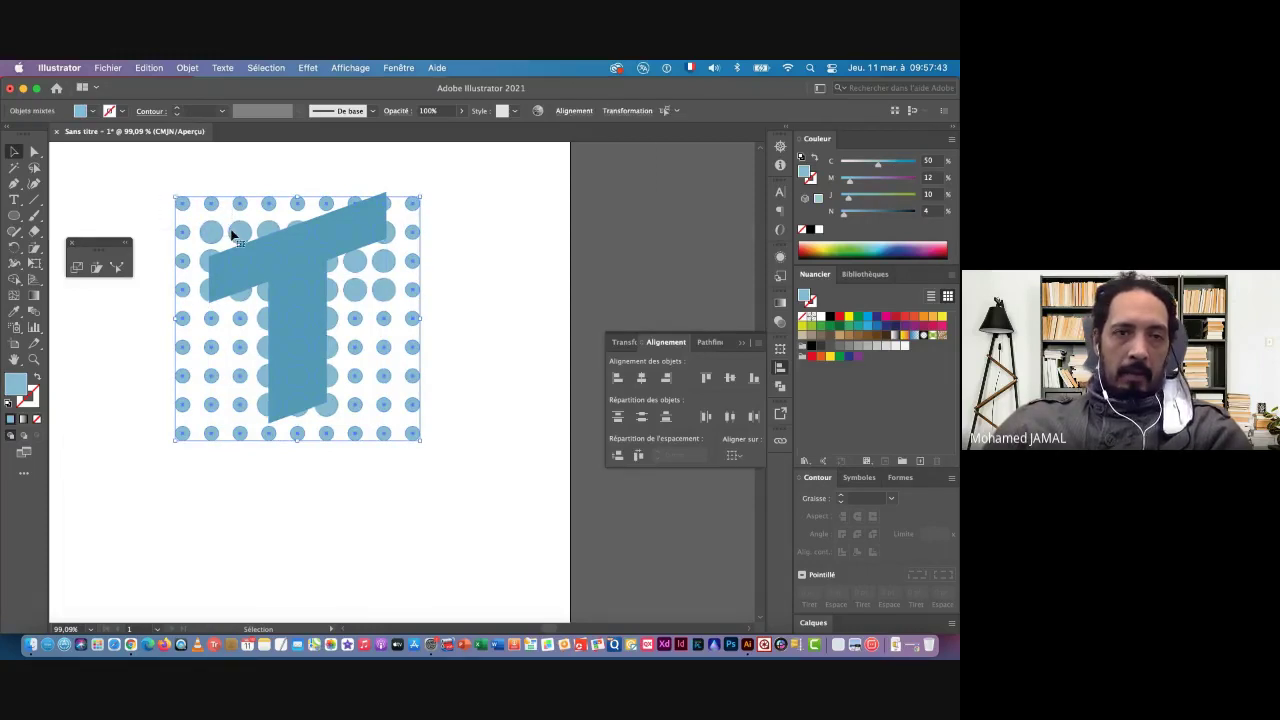
left_click(170, 181)
mouse_move(166, 188)
left_mouse_down()
mouse_move(216, 230)
mouse_move(270, 215)
mouse_move(552, 240)
left_mouse_up()
left_click_drag(500, 229, 500, 229)
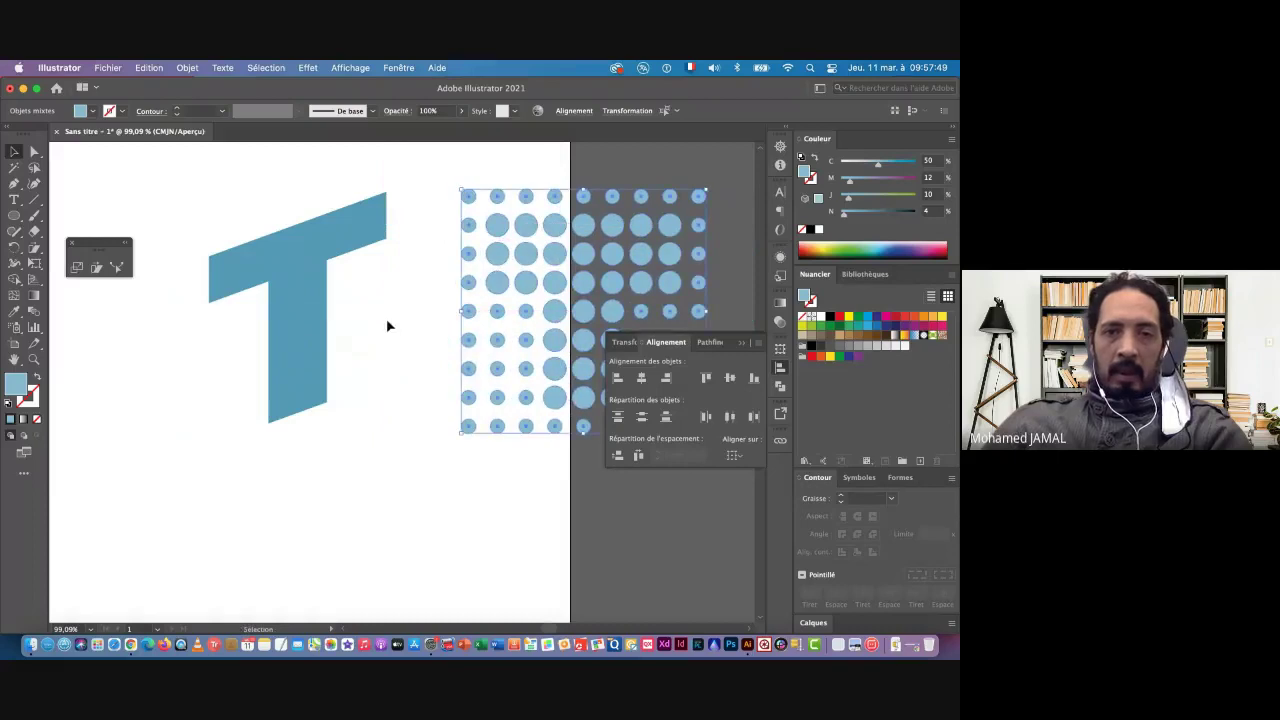
key("ctrl+z")
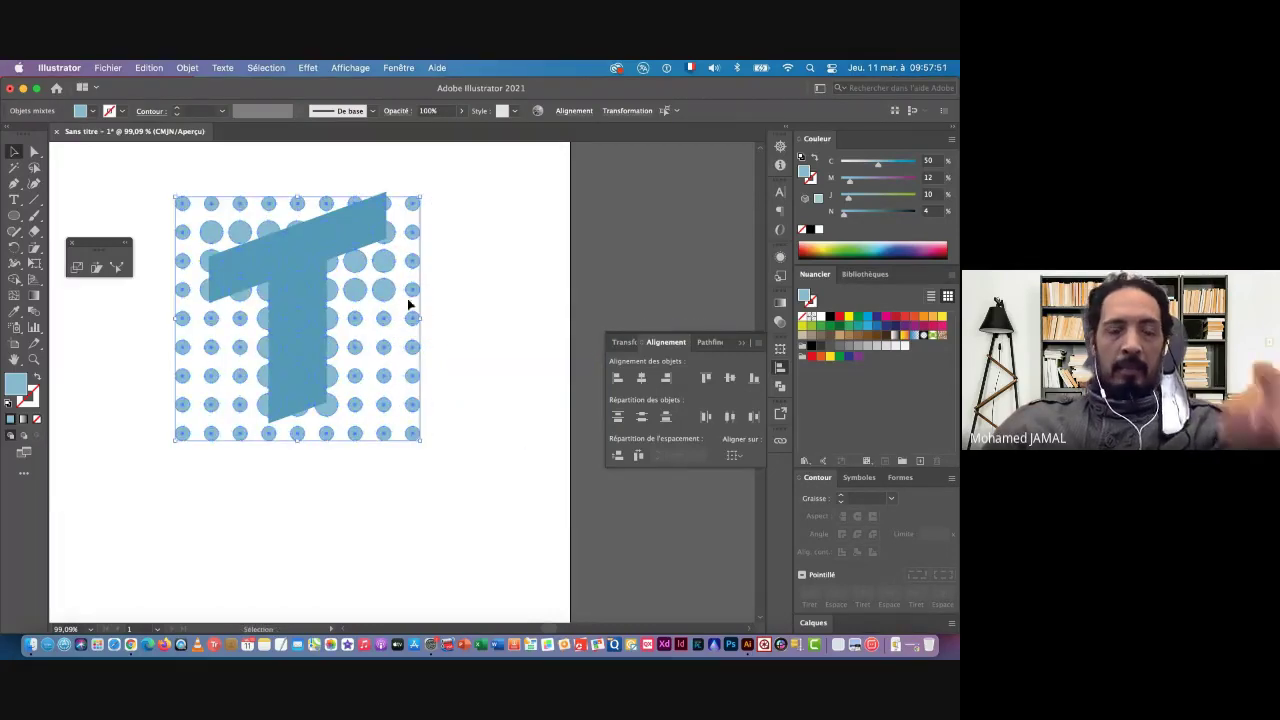
left_click(188, 68)
mouse_move(212, 571)
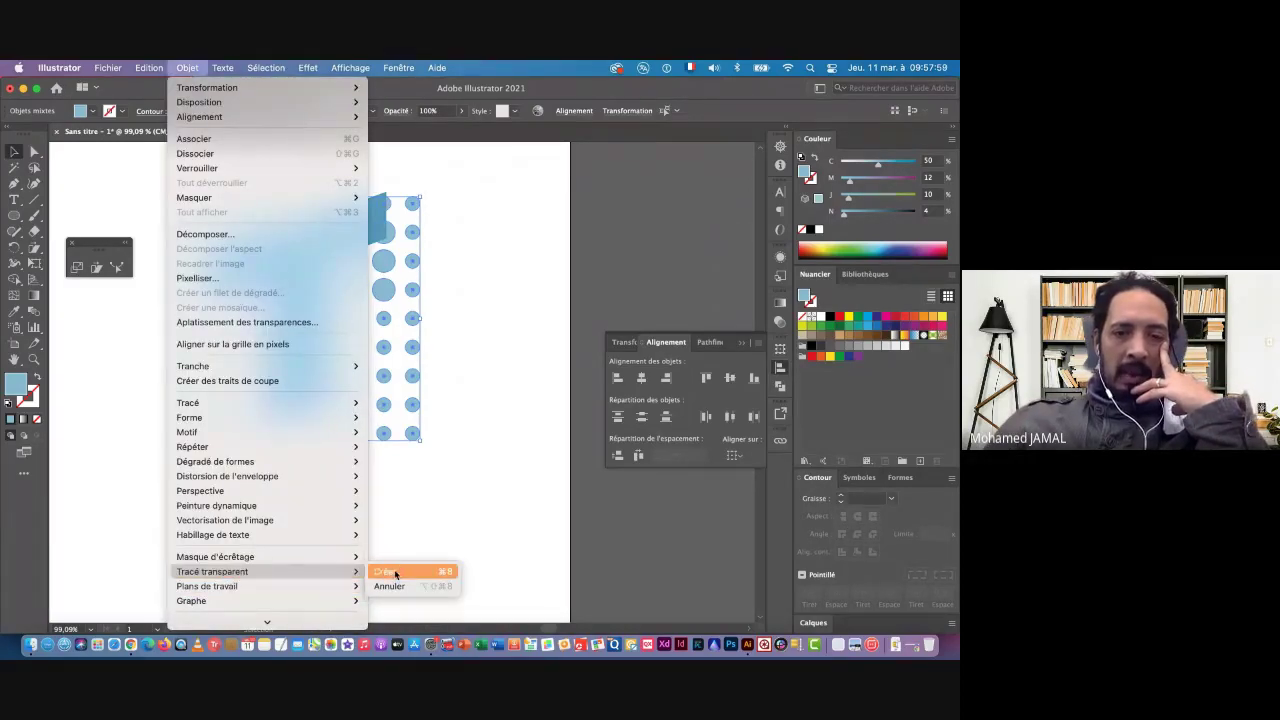
left_click(395, 573)
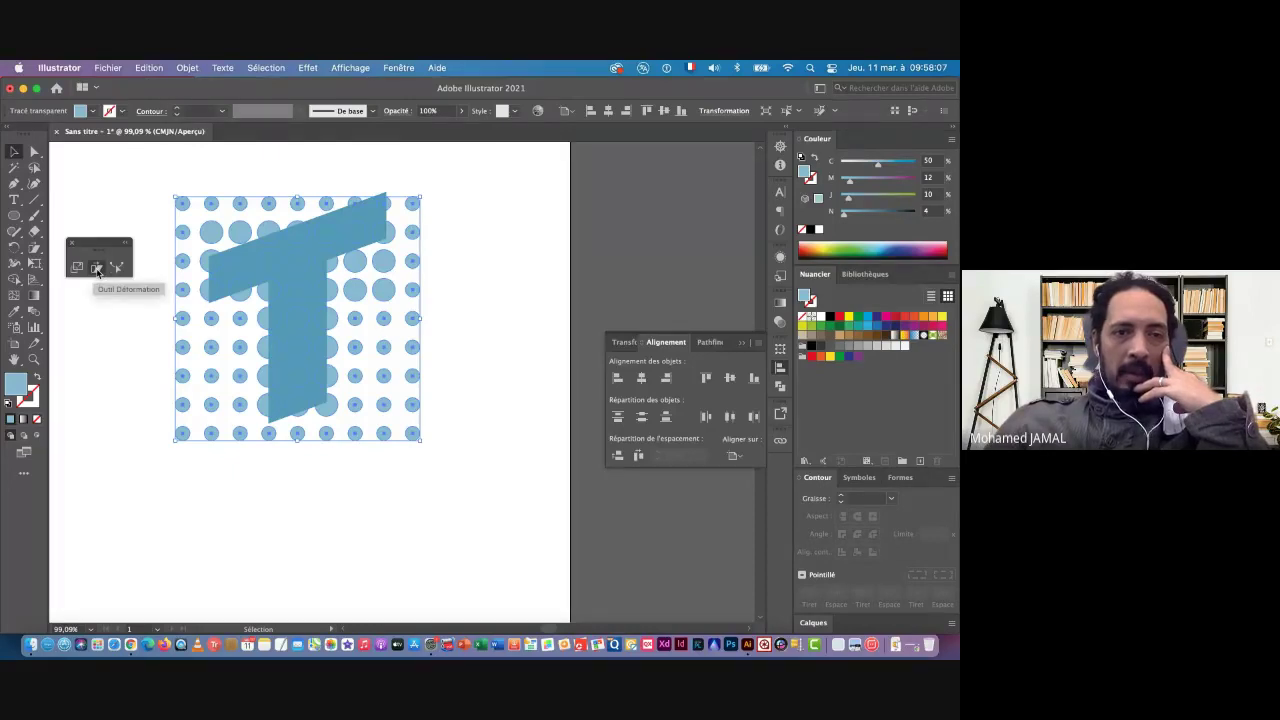
Shear the dot grid 20° along the vertical axis
double_click(97, 269)
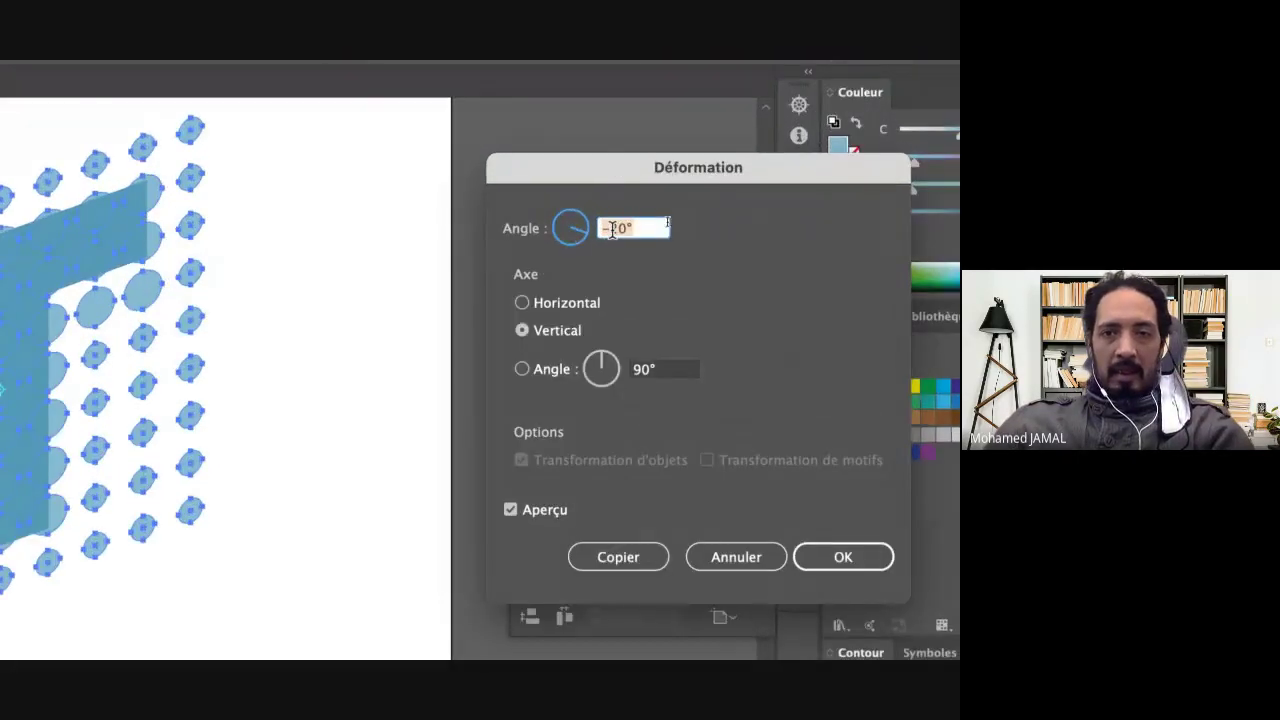
left_click(664, 221)
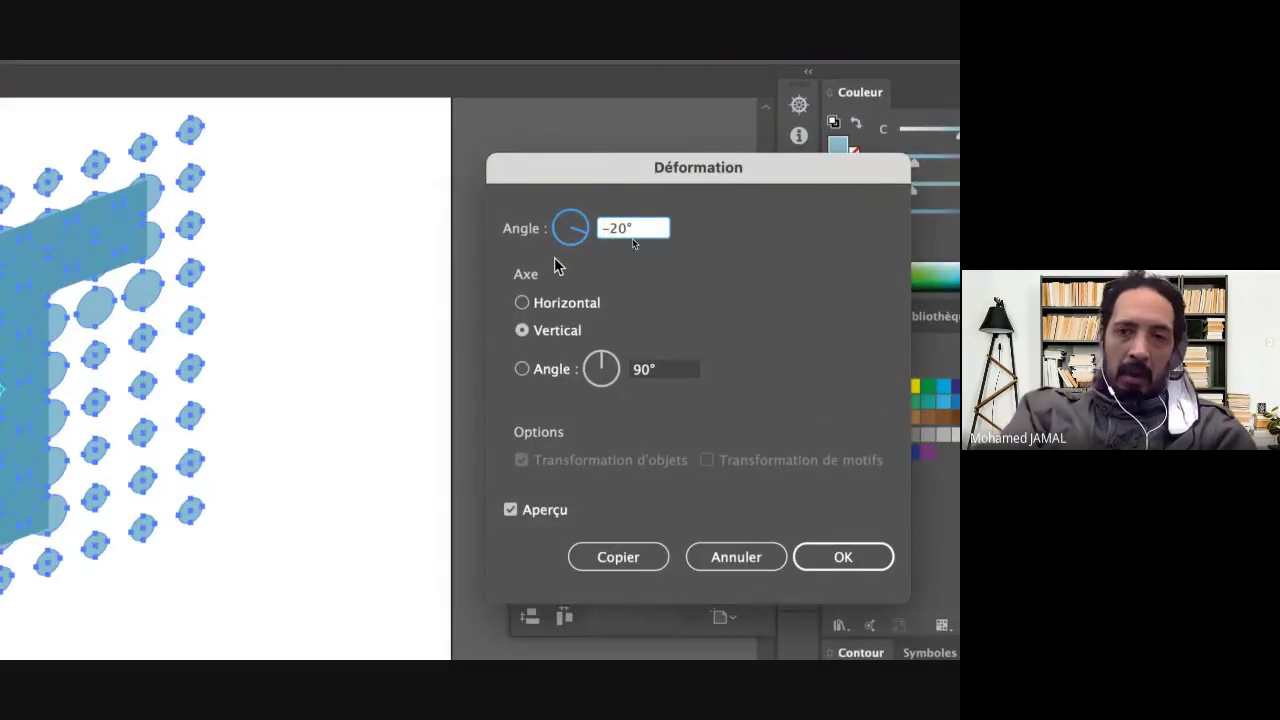
key("BackSpace")
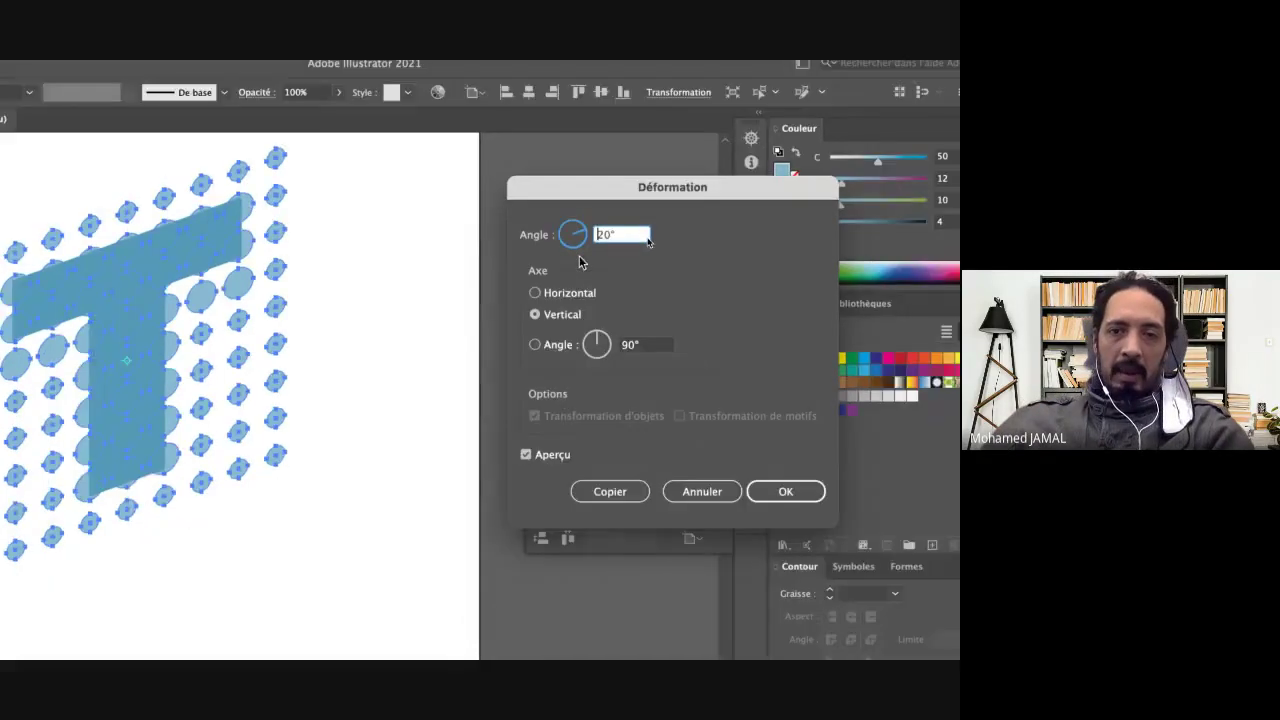
key("Tab")
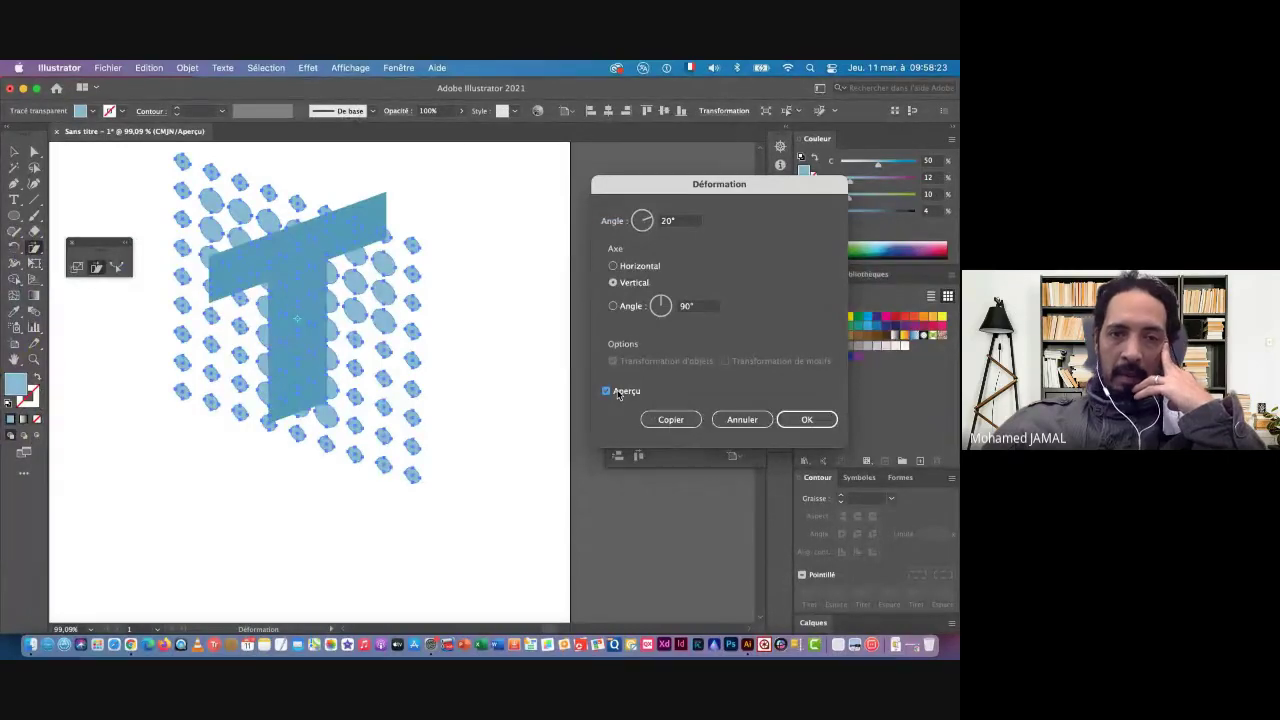
left_click(806, 419)
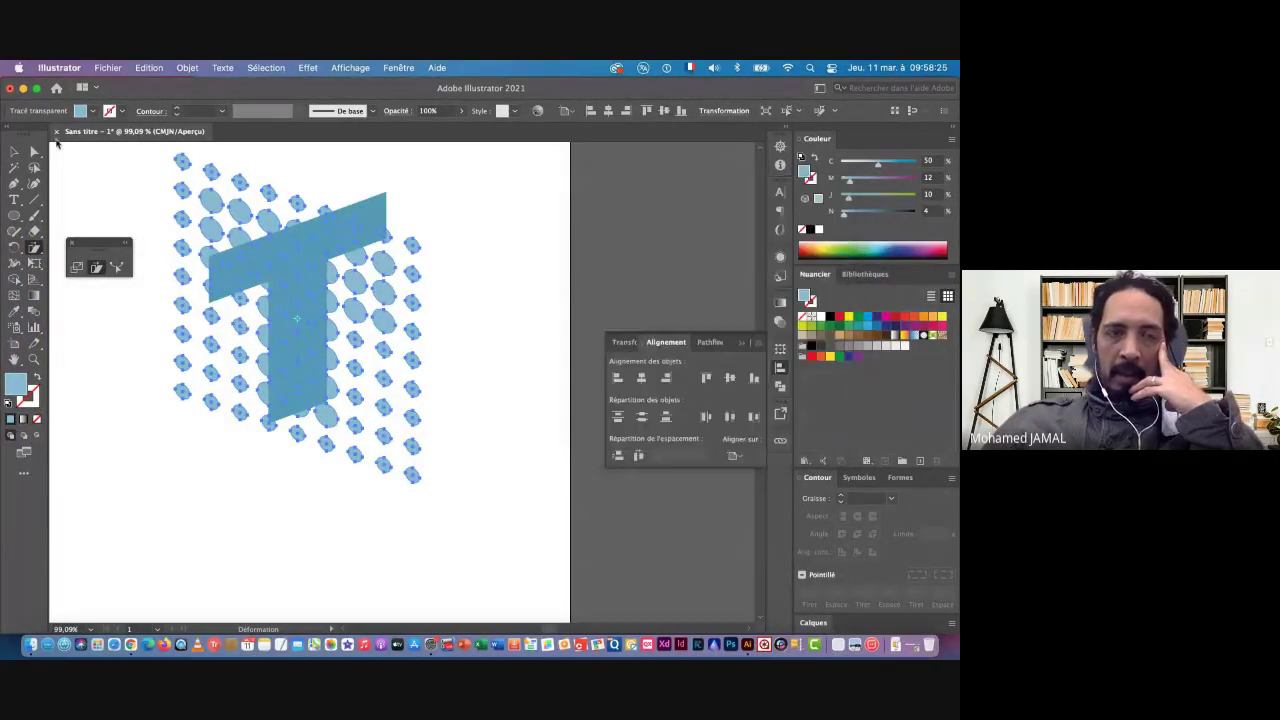
left_click(14, 151)
Recolour the sheared dot grid to a lighter blue, CMYK 40/8/6/2
left_click(541, 323)
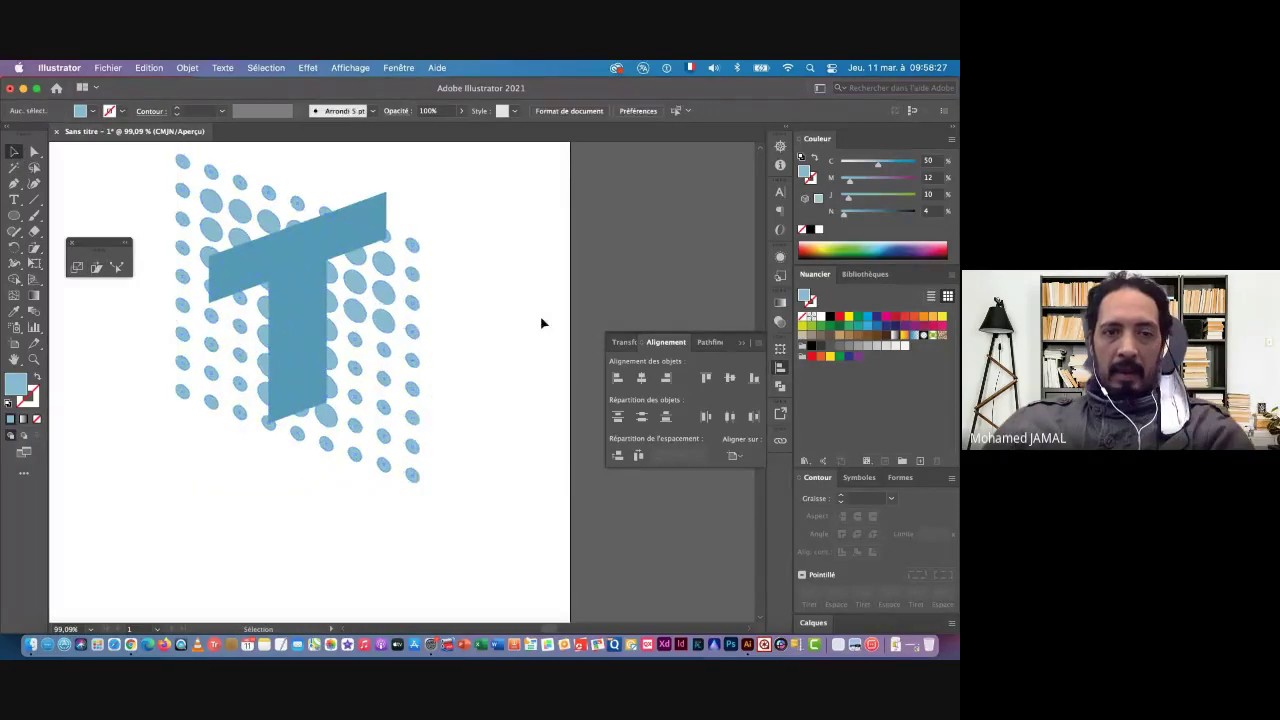
scroll(490, 316, "down", 3)
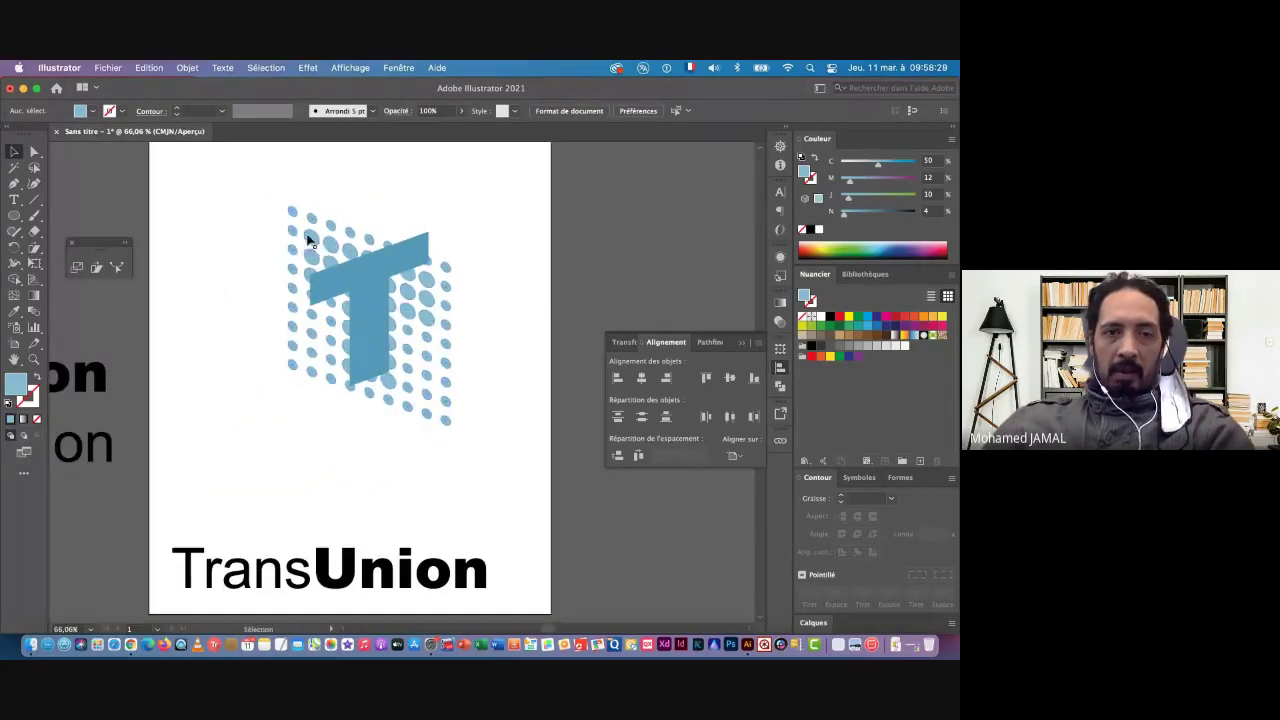
left_click(313, 242)
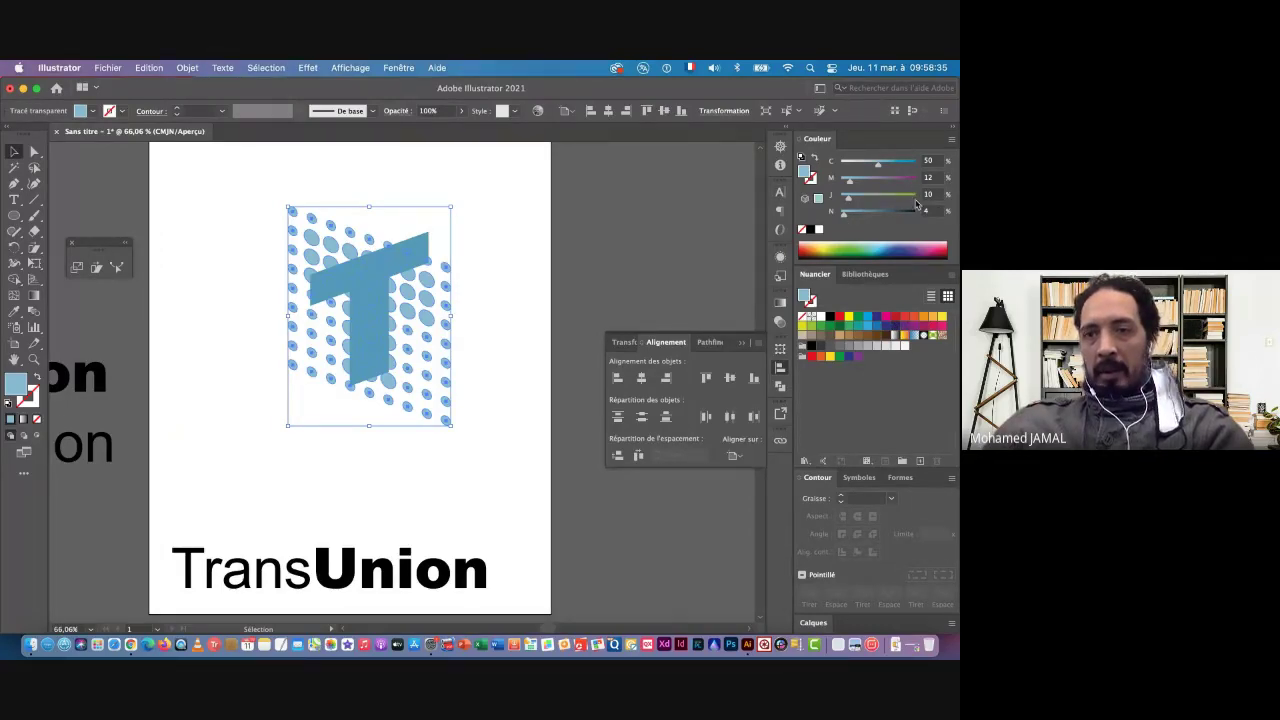
left_click(930, 160)
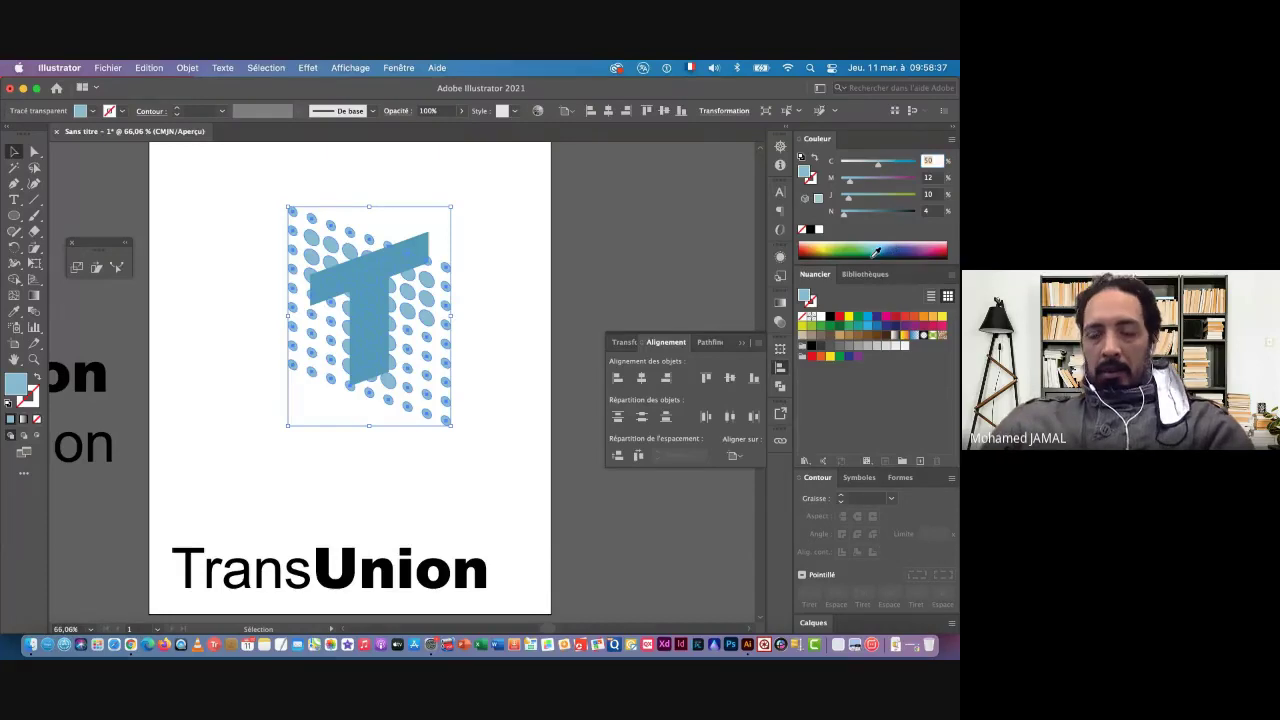
type("60")
key("Return")
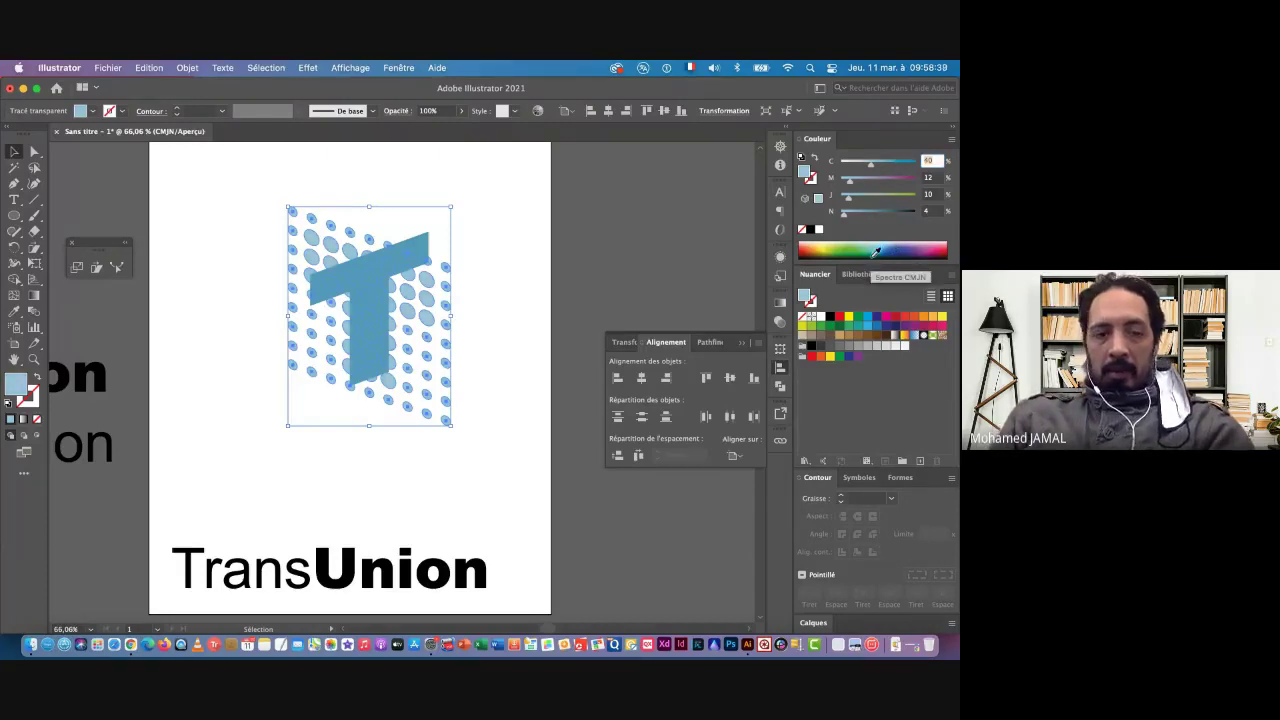
type("40")
key("Tab")
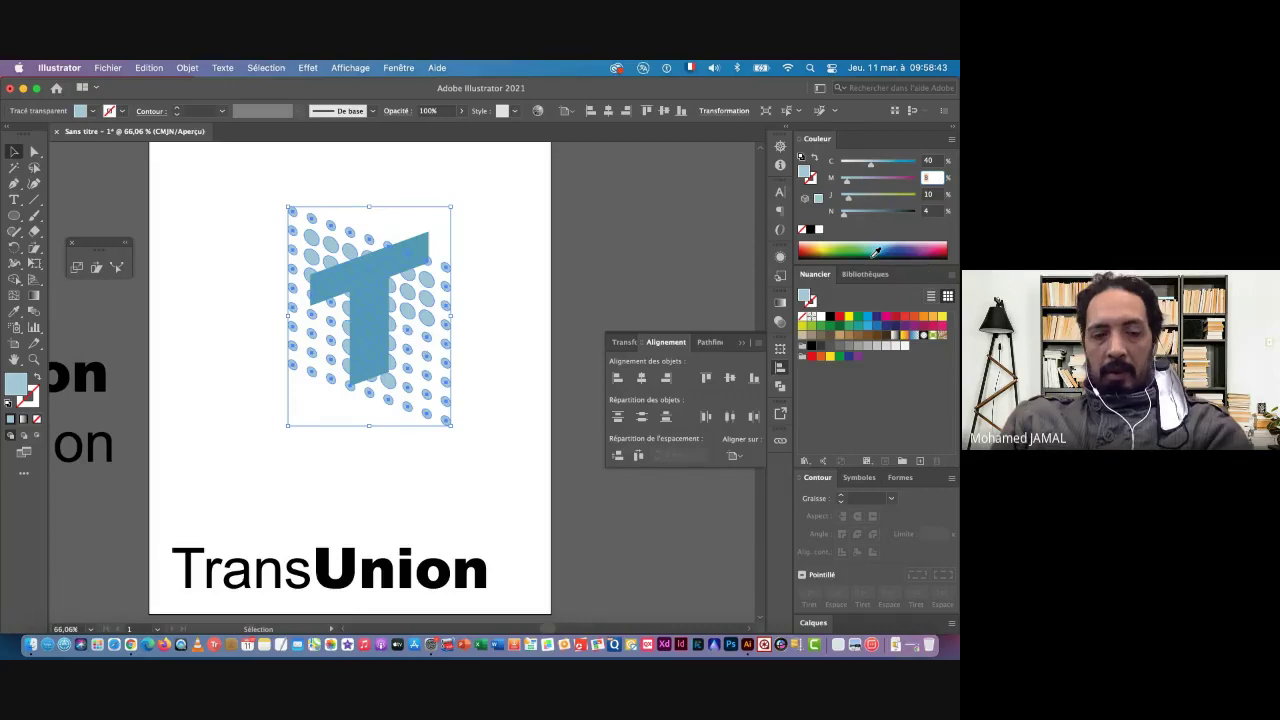
type("8")
key("Tab")
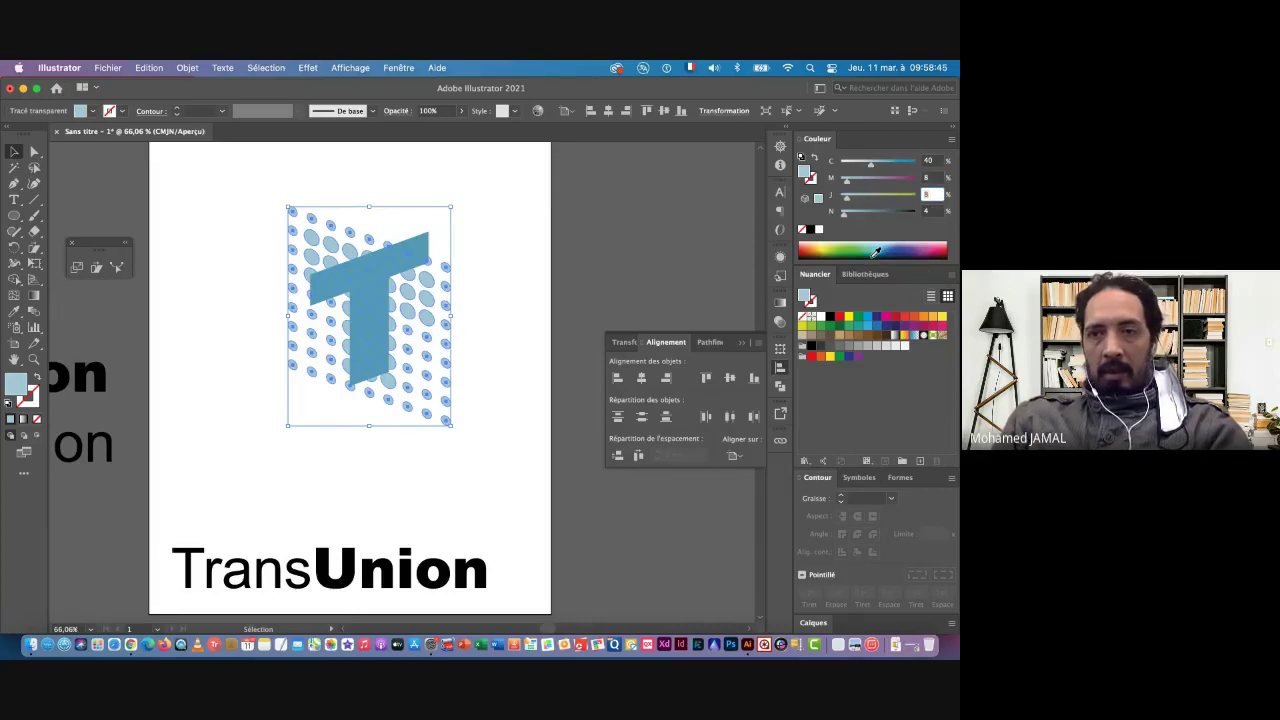
key("Tab")
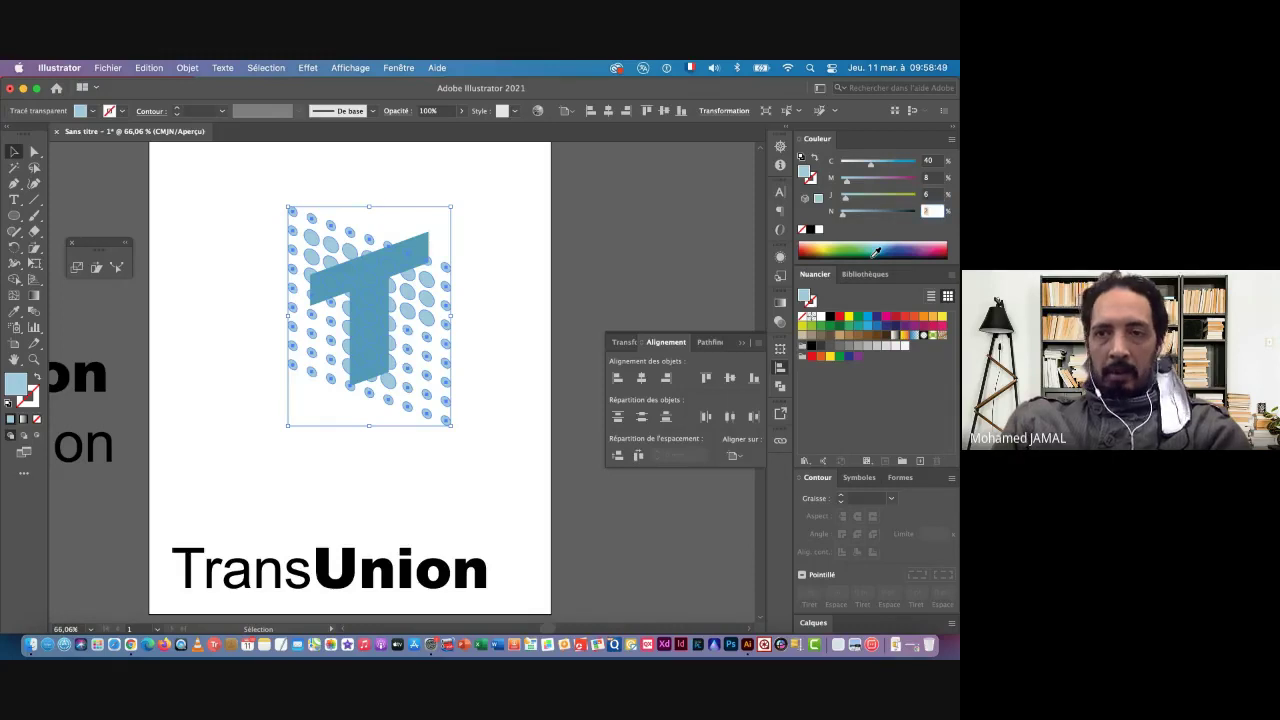
key("Return")
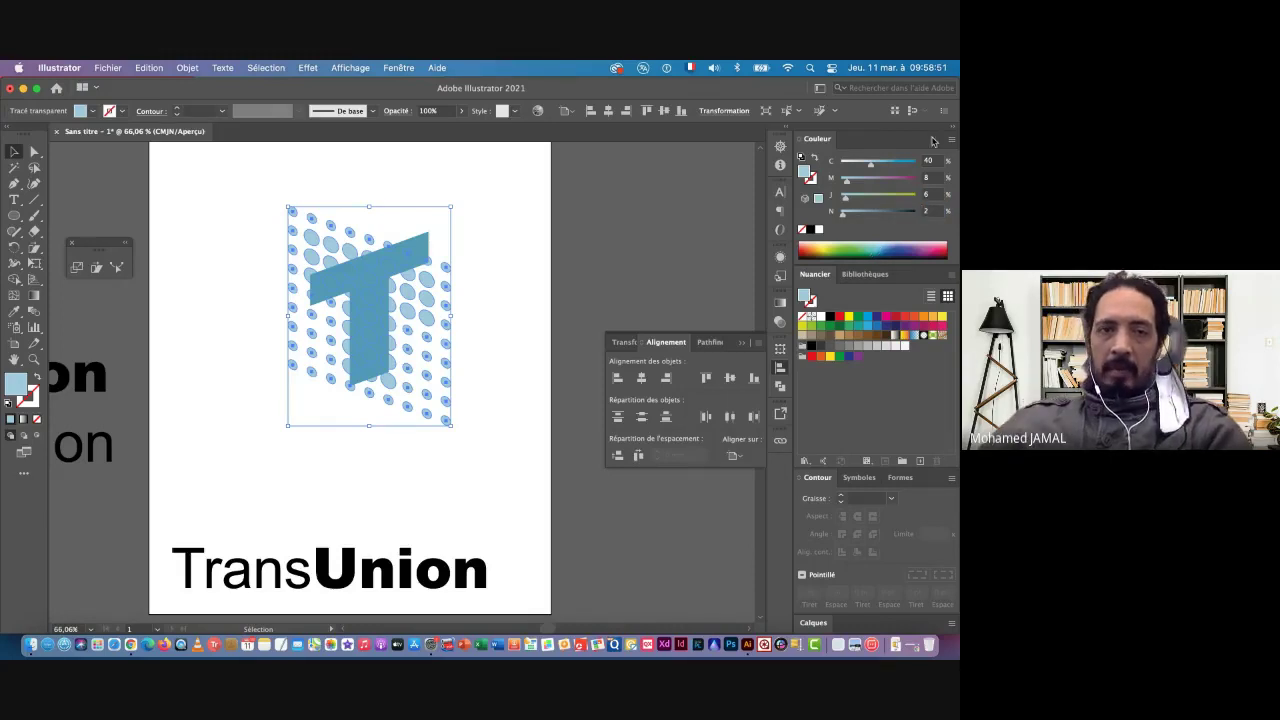
left_click(525, 236)
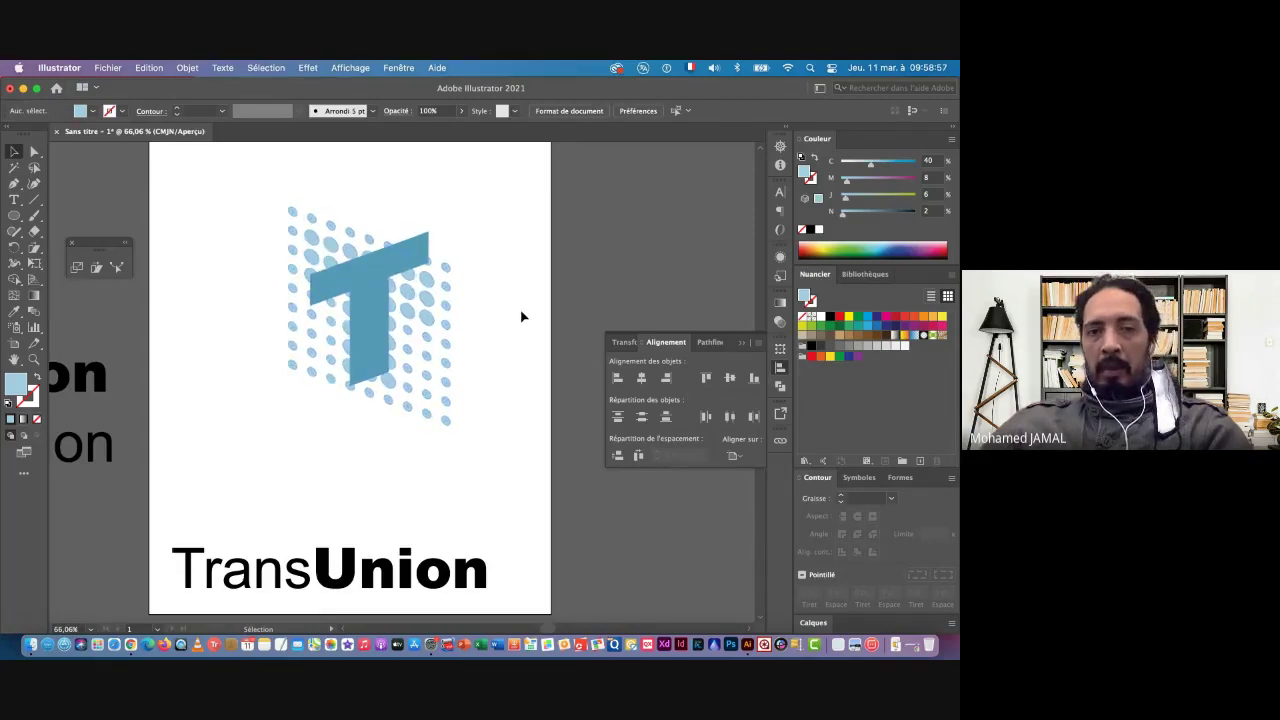
Centre the wordmark under the logo and give 'Union' the dots' light blue
mouse_move(323, 575)
left_mouse_down()
mouse_move(372, 505)
mouse_move(356, 479)
left_mouse_up()
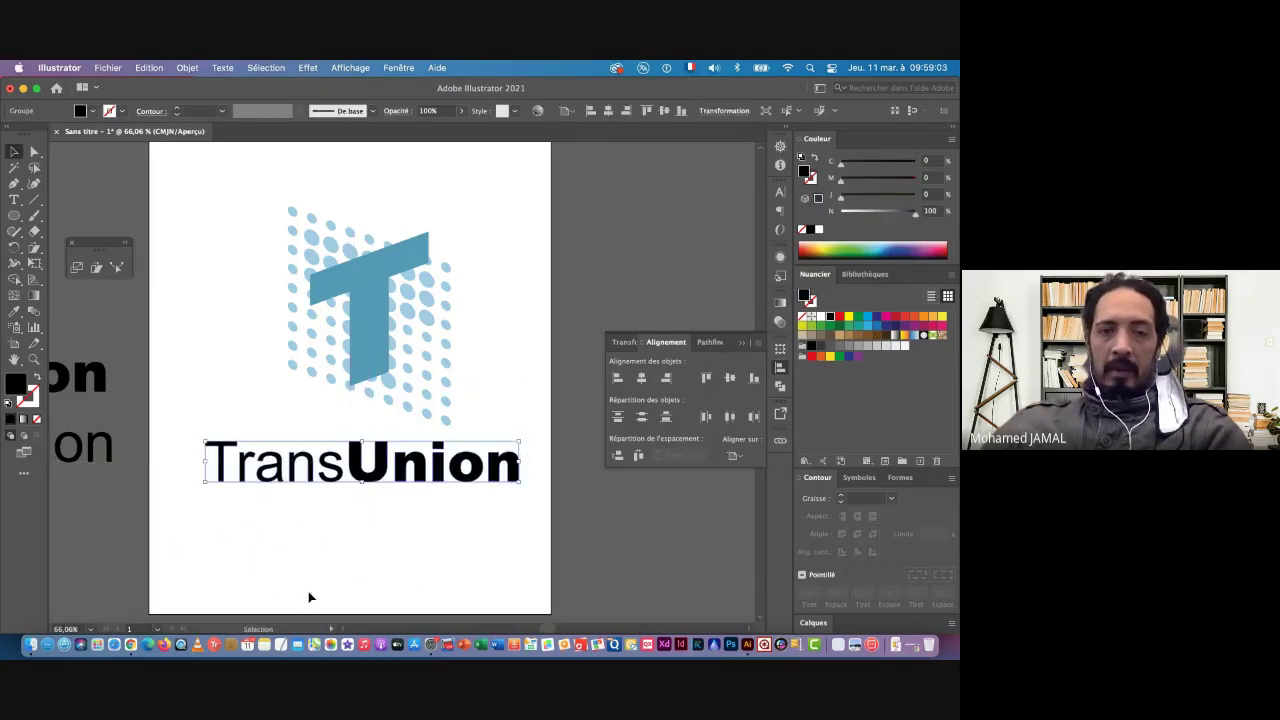
left_click(33, 153)
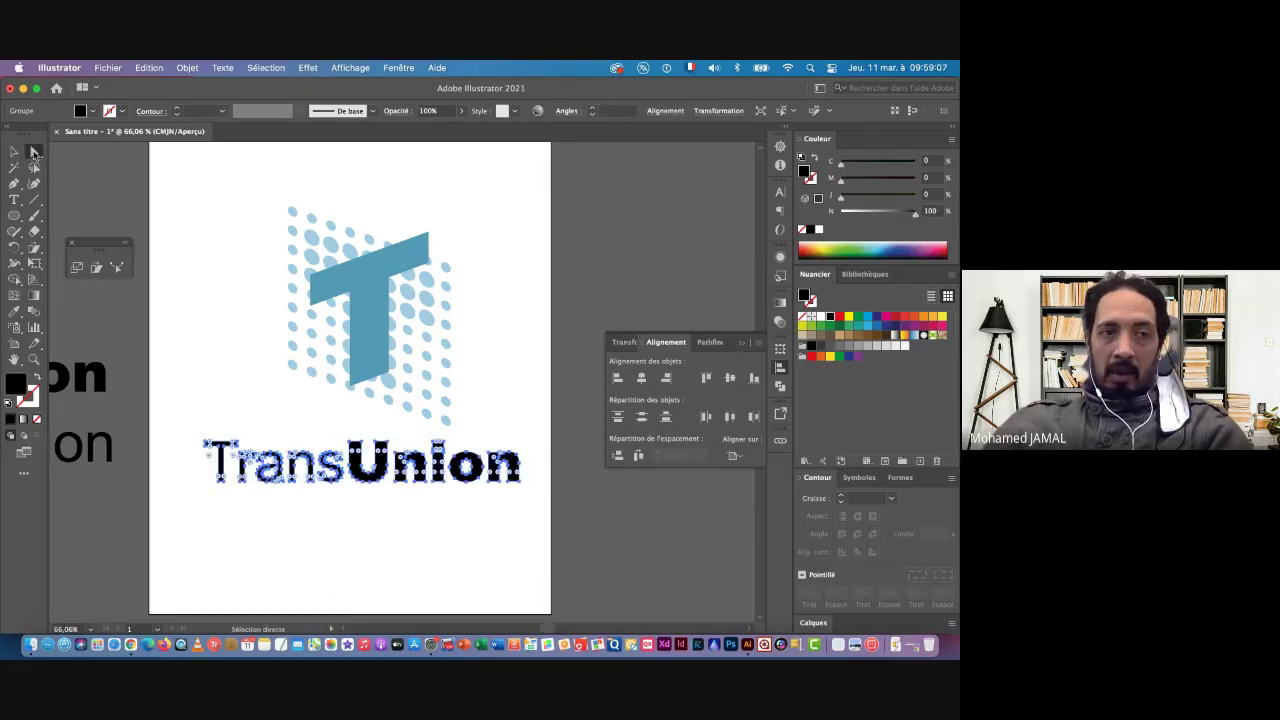
left_click_drag(540, 510, 362, 464)
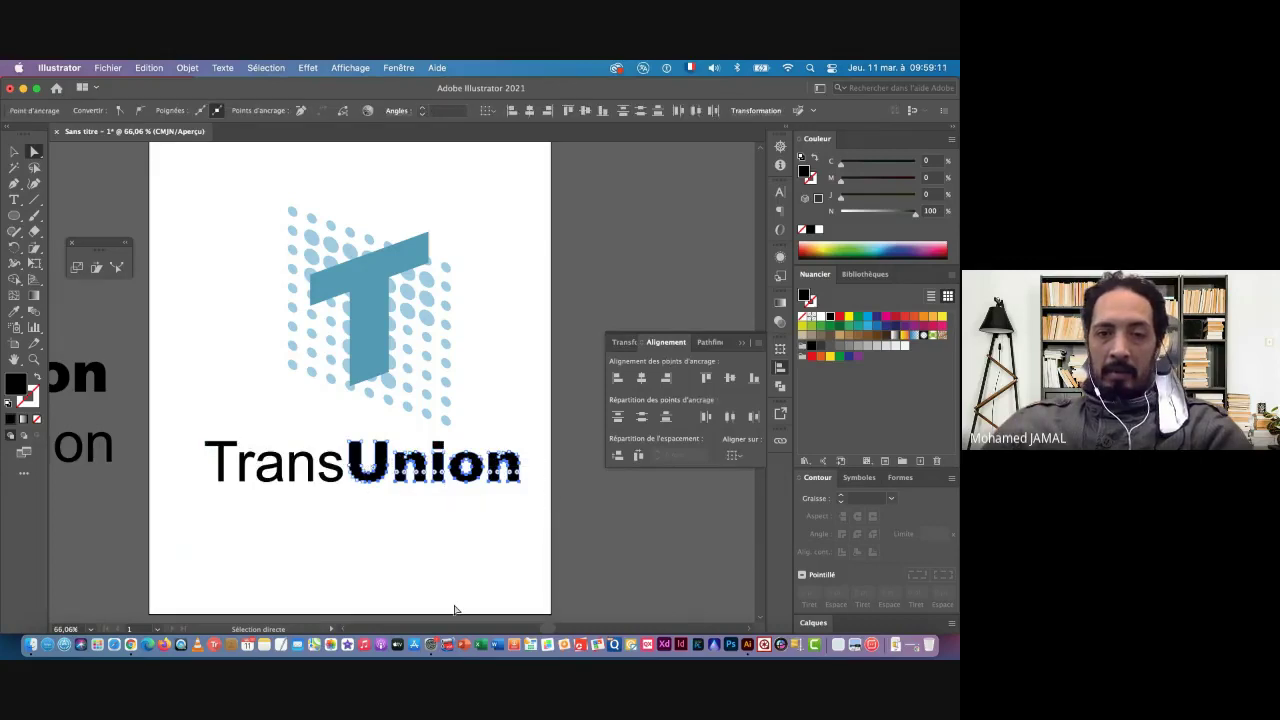
left_click(14, 312)
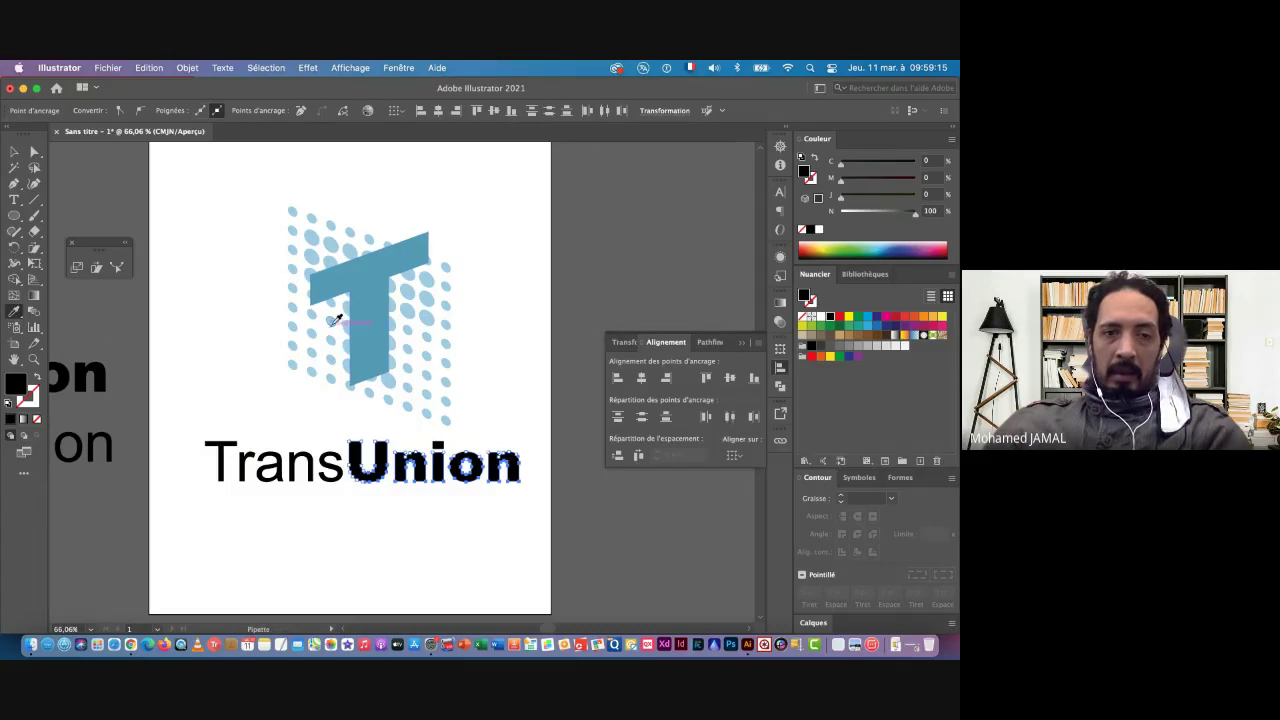
left_click(331, 321)
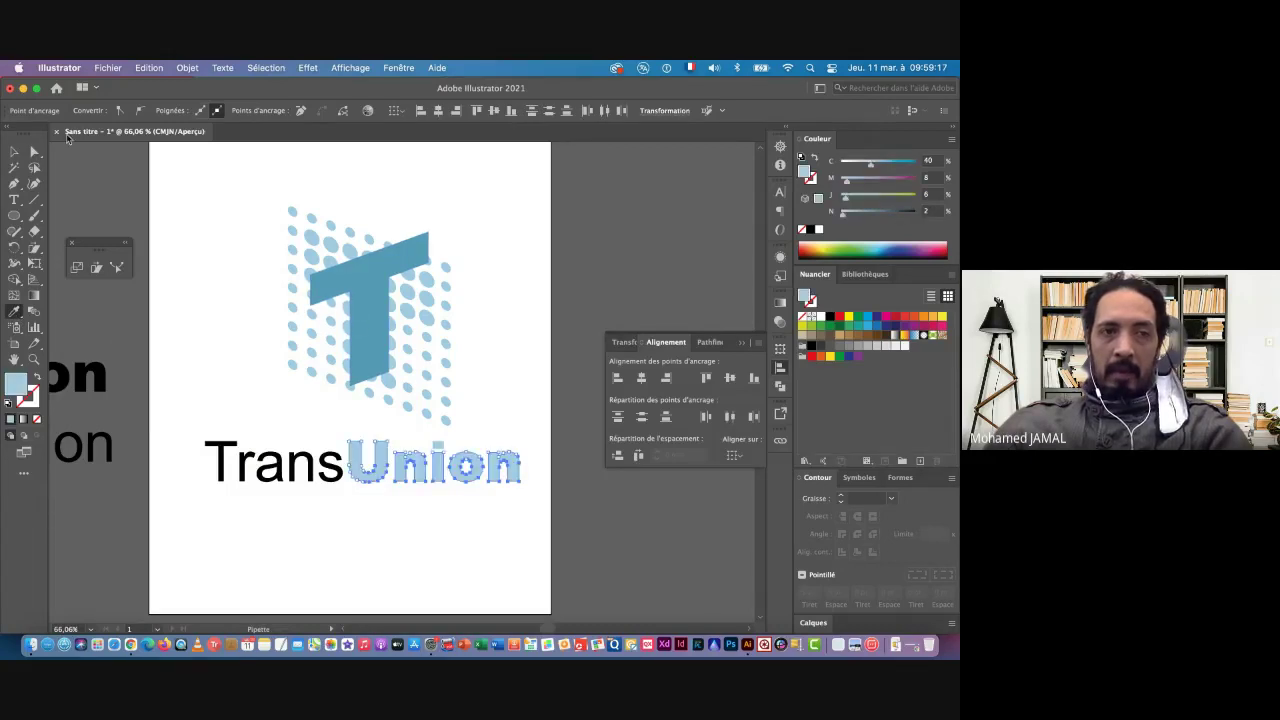
Give the 'Trans' letters the T's deeper blue, then deselect
left_click(33, 153)
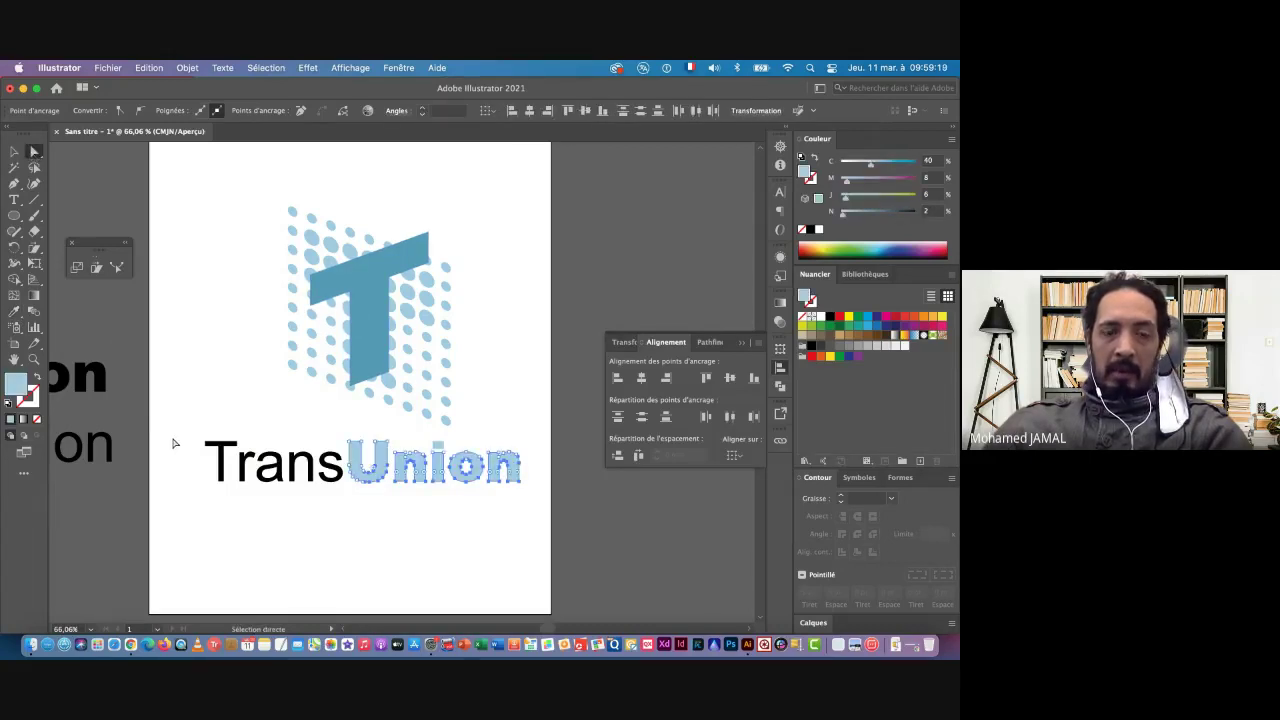
left_click_drag(176, 430, 330, 485)
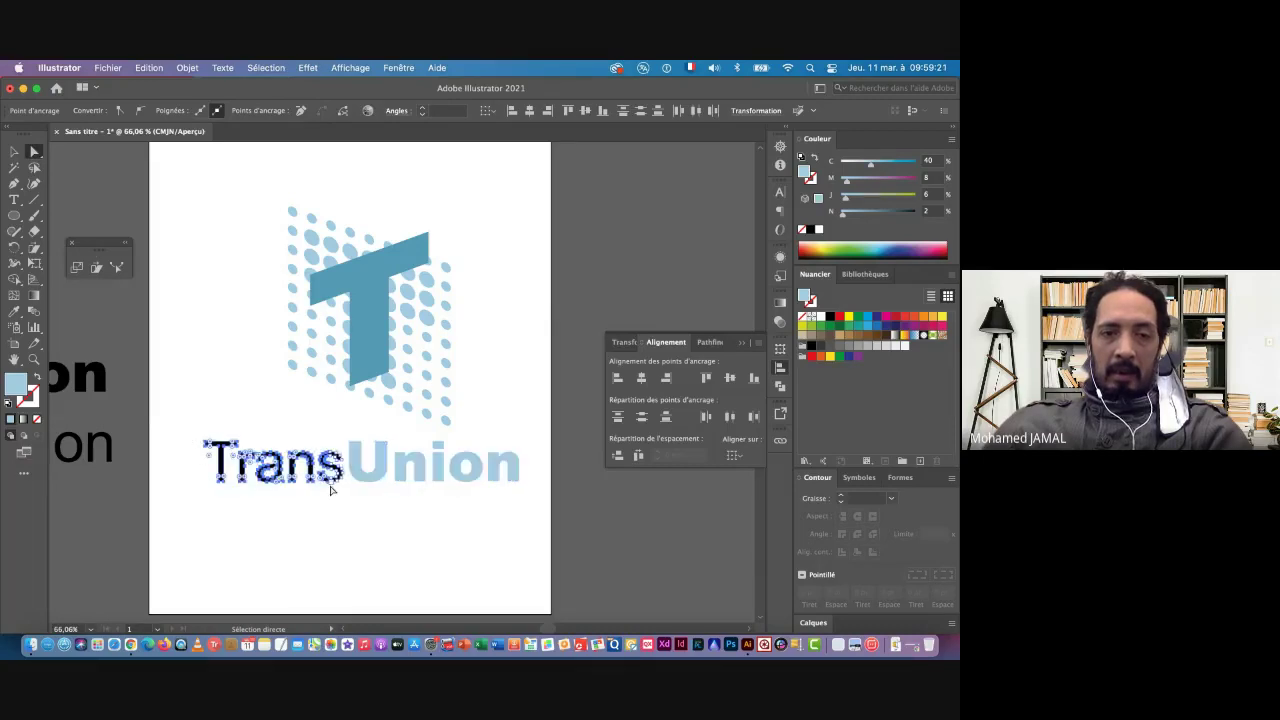
left_click(14, 311)
left_click(330, 298)
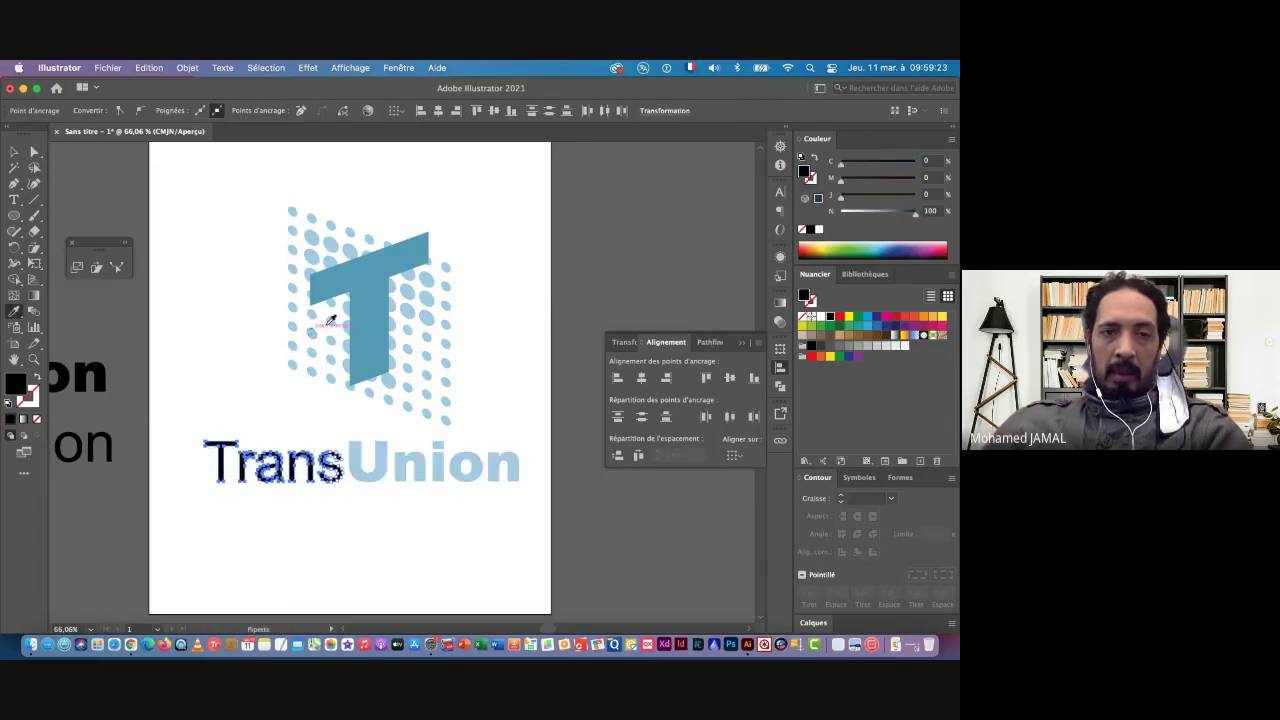
left_click(372, 287)
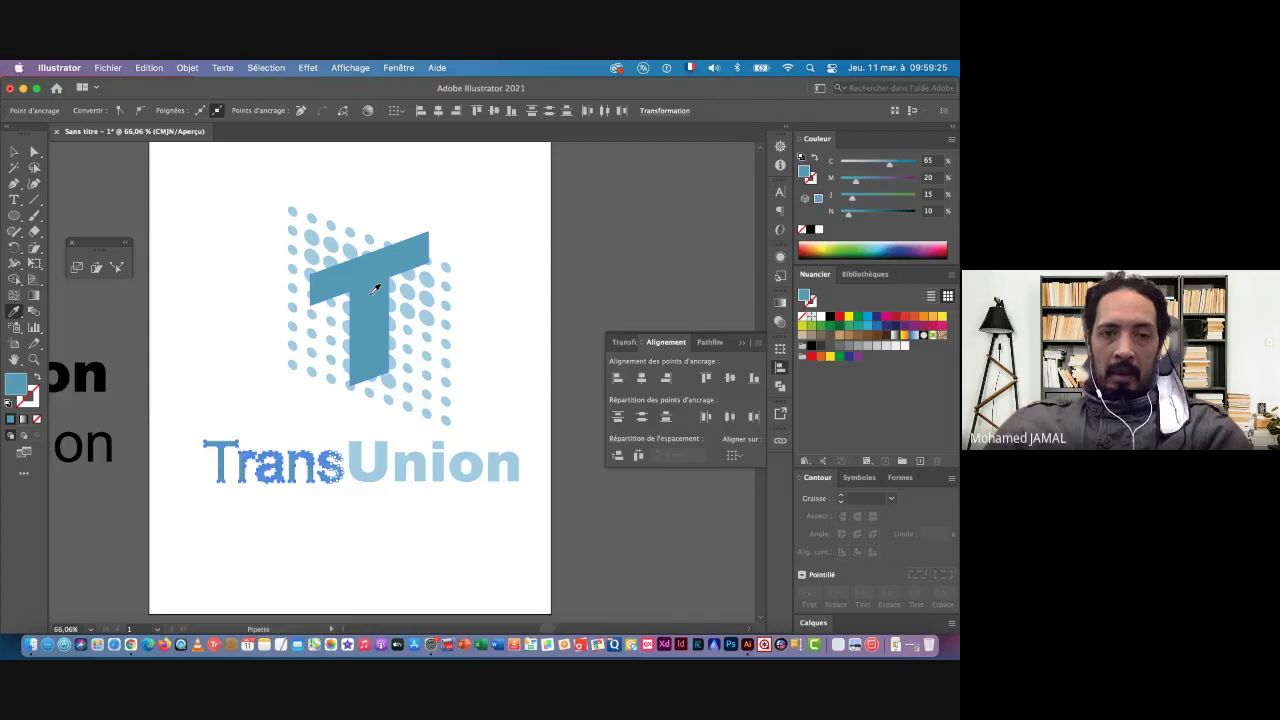
left_click(14, 151)
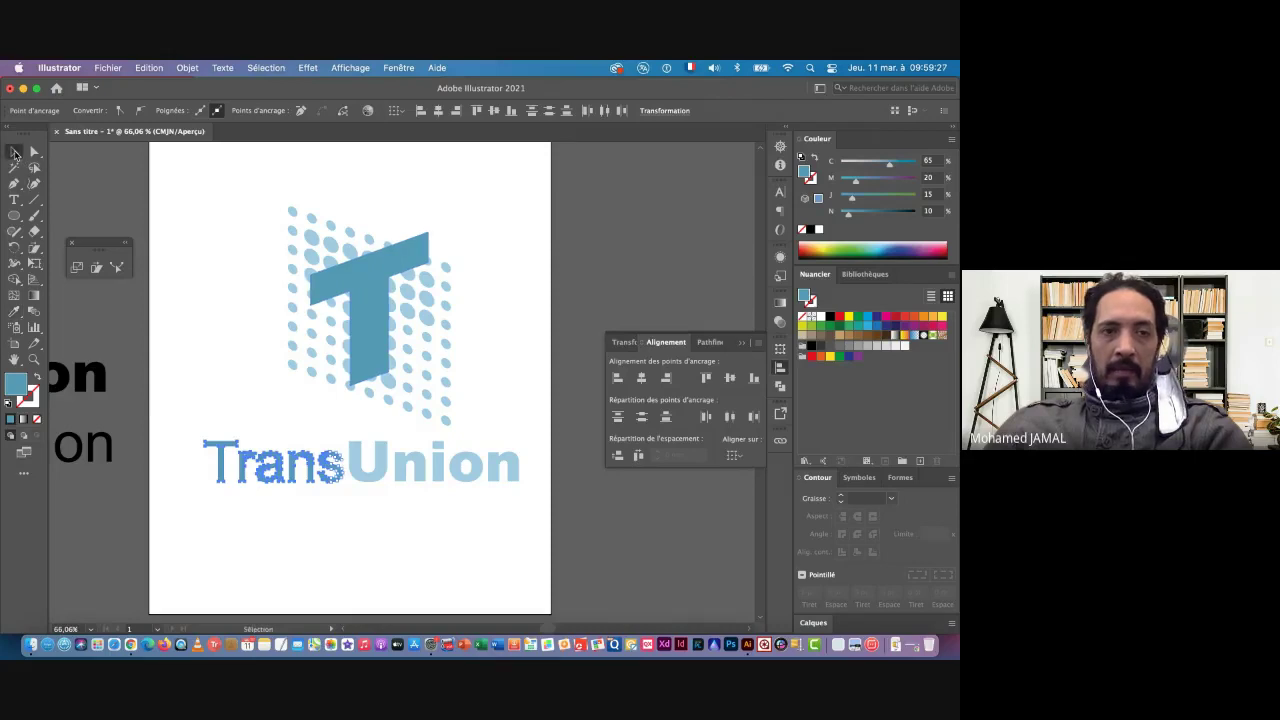
left_click(168, 532)
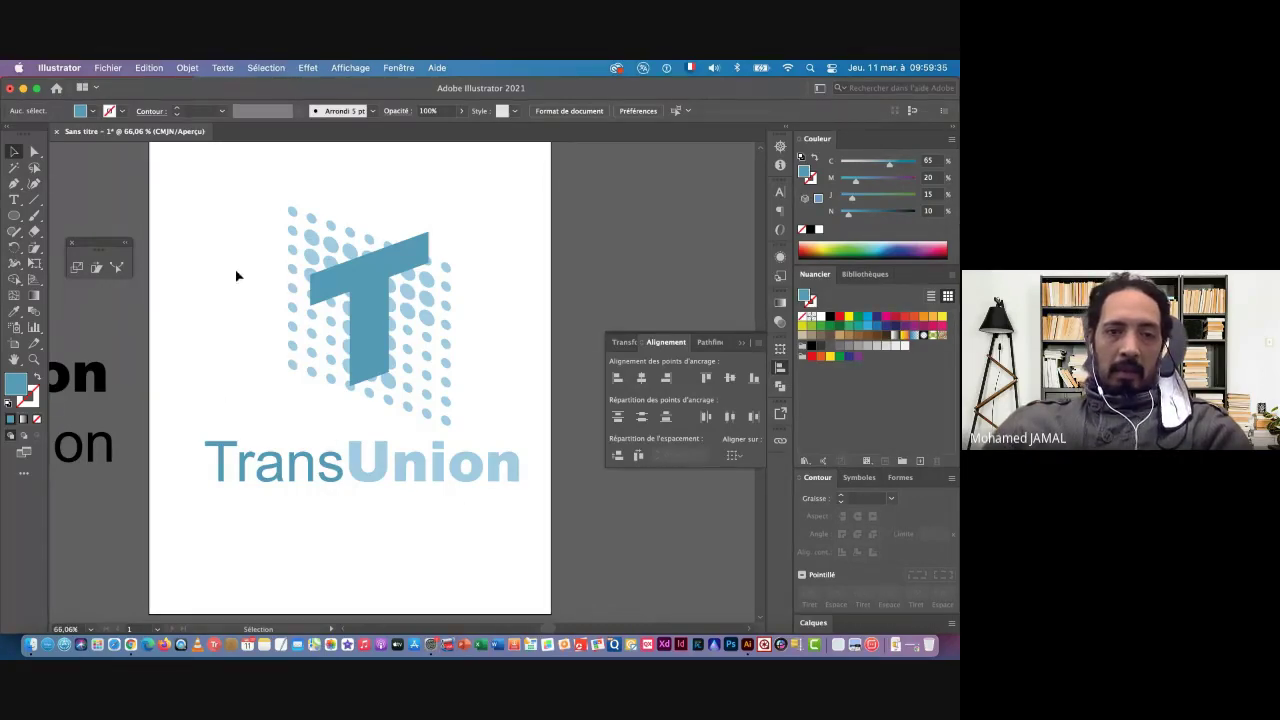
Group the dotted T emblem, centre it horizontally over the TransUnion wordmark, and move the logo up-left
left_click_drag(237, 276, 379, 313)
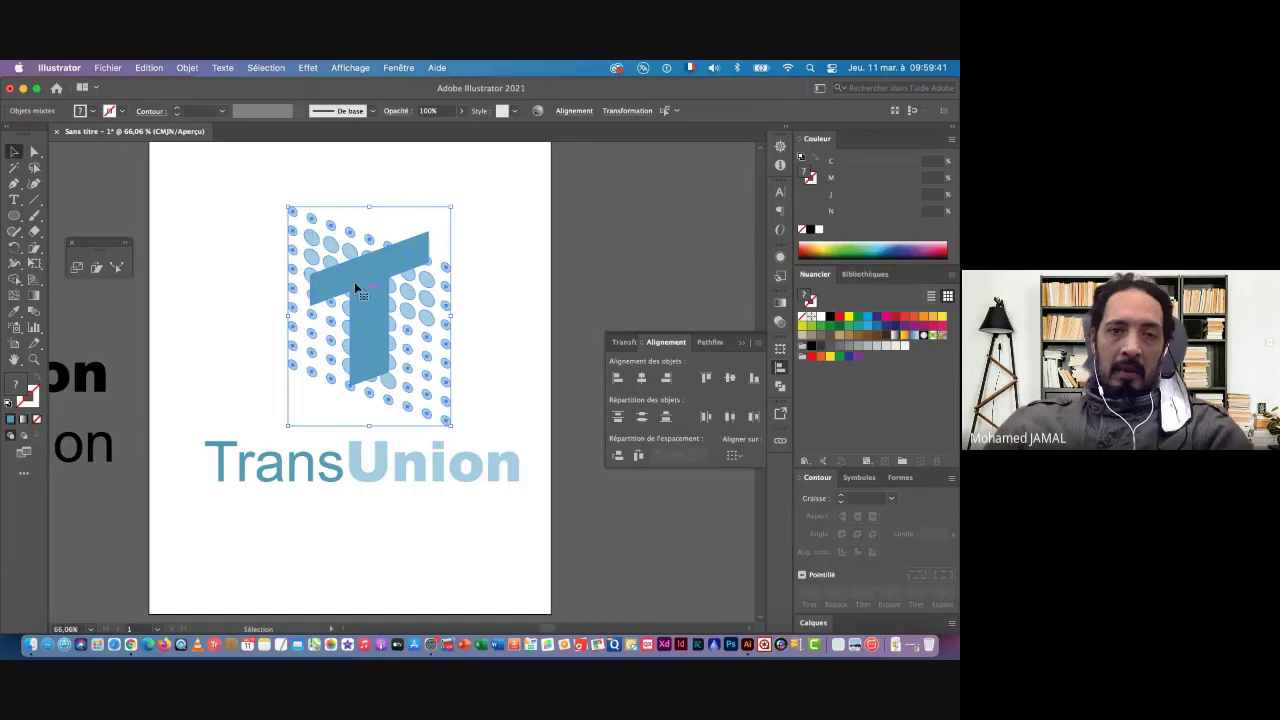
left_click(188, 68)
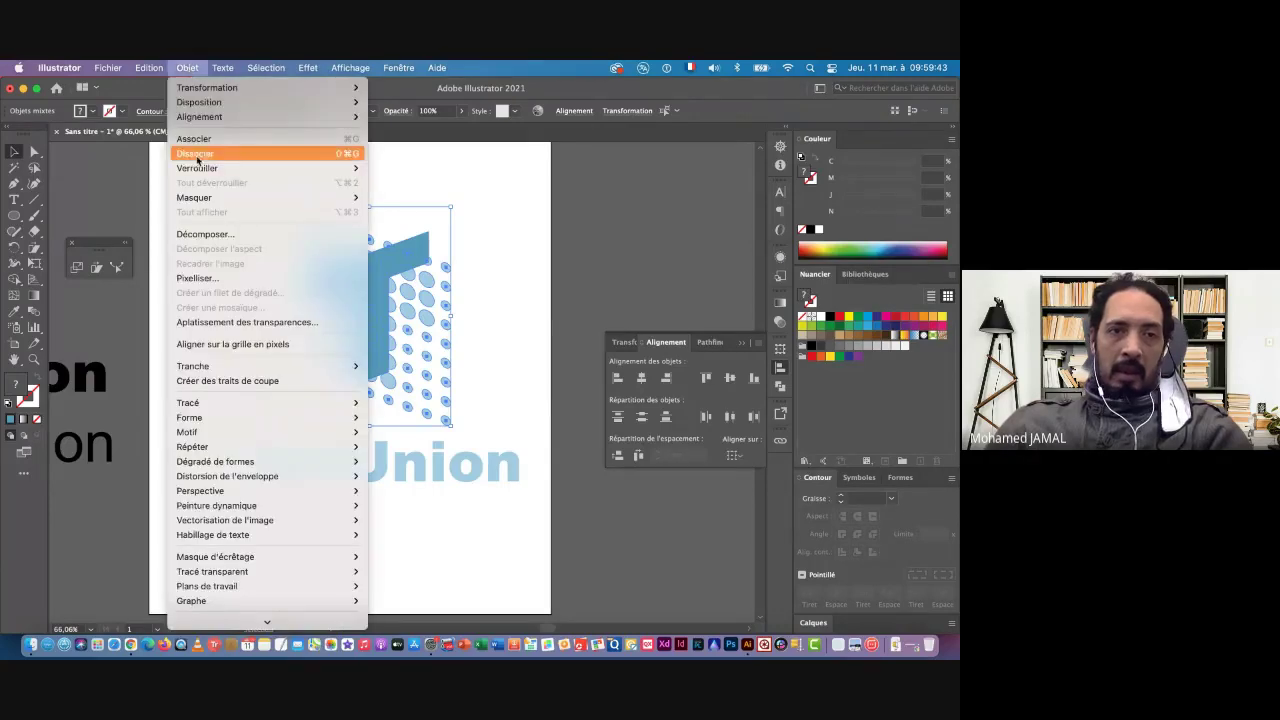
left_click(195, 140)
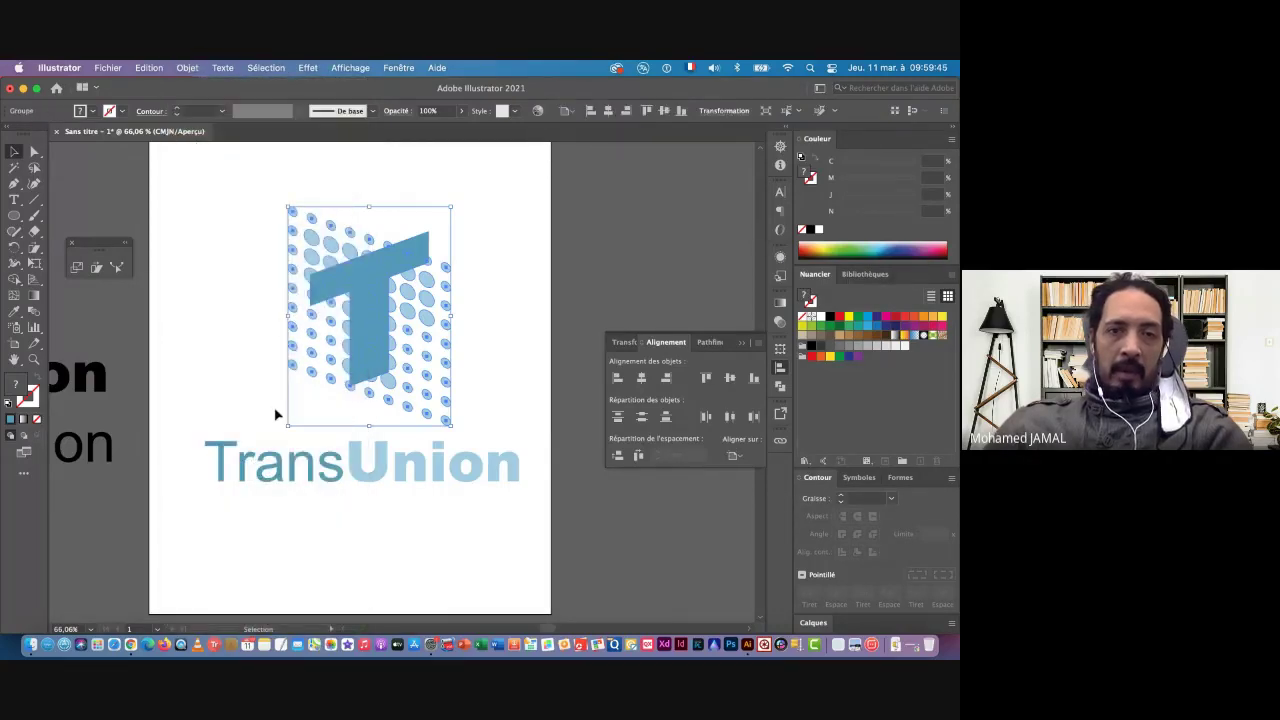
left_click(414, 470)
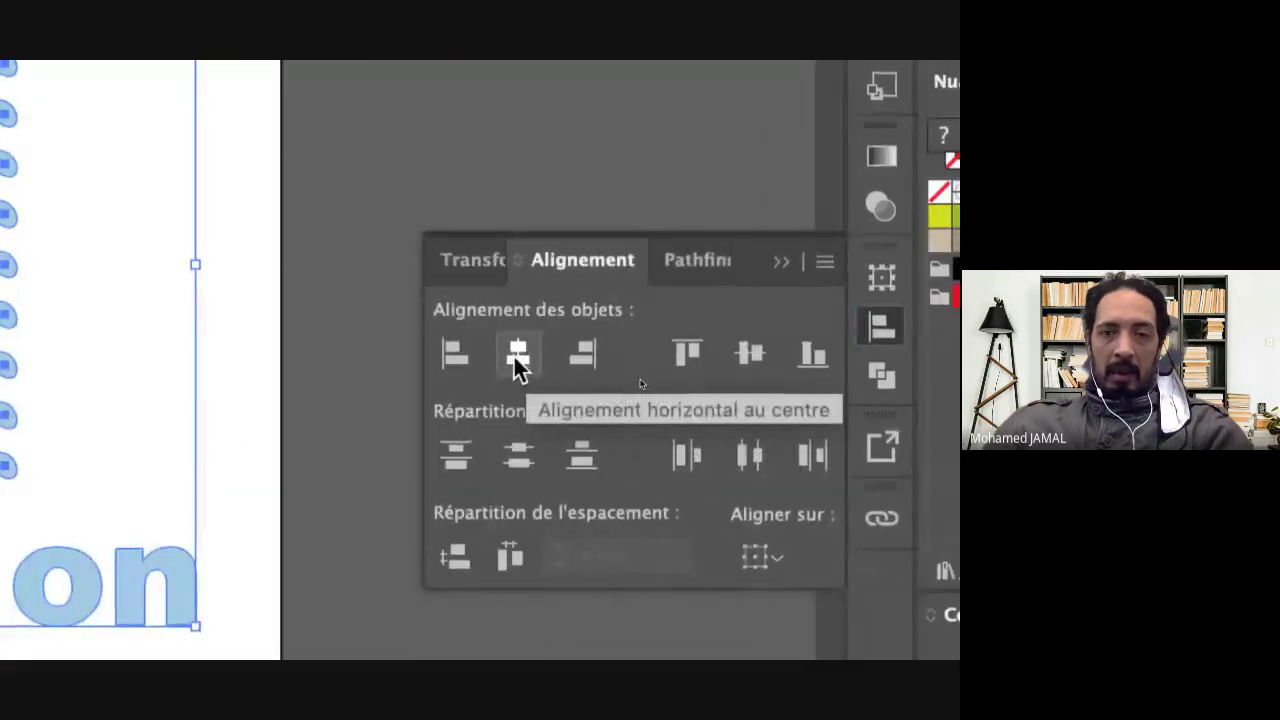
left_click(518, 358)
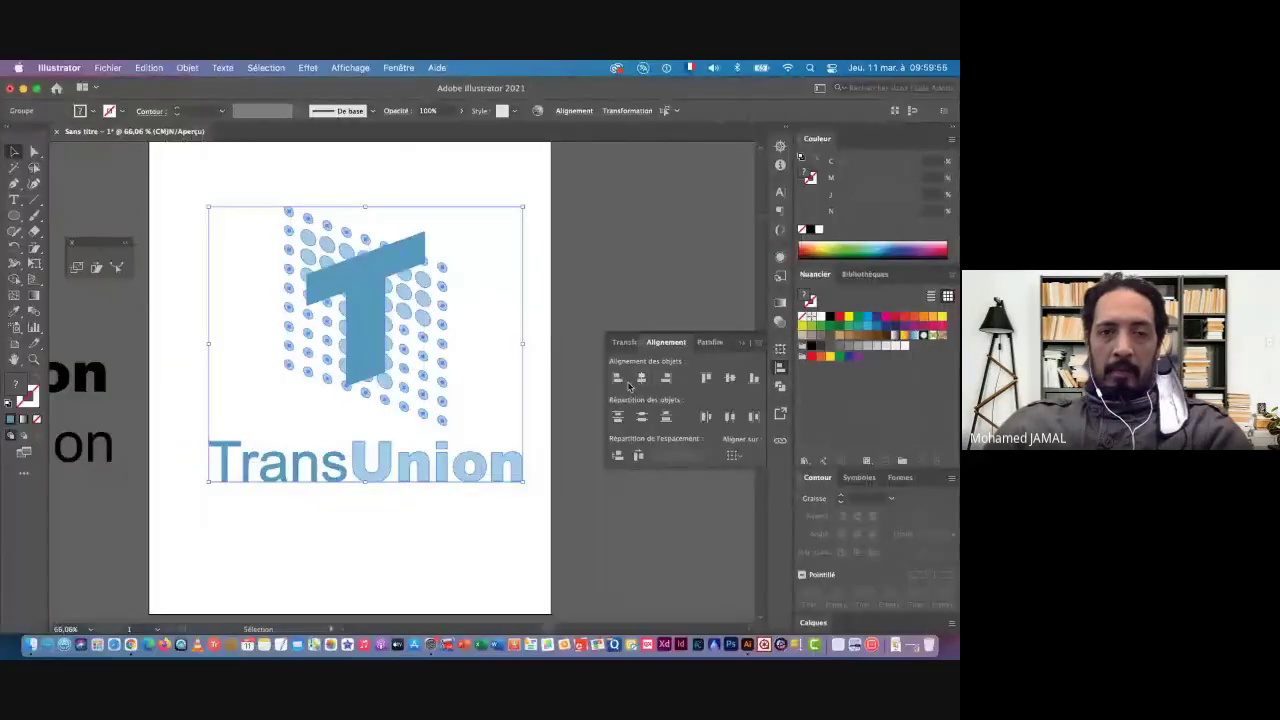
left_click_drag(369, 293, 348, 281)
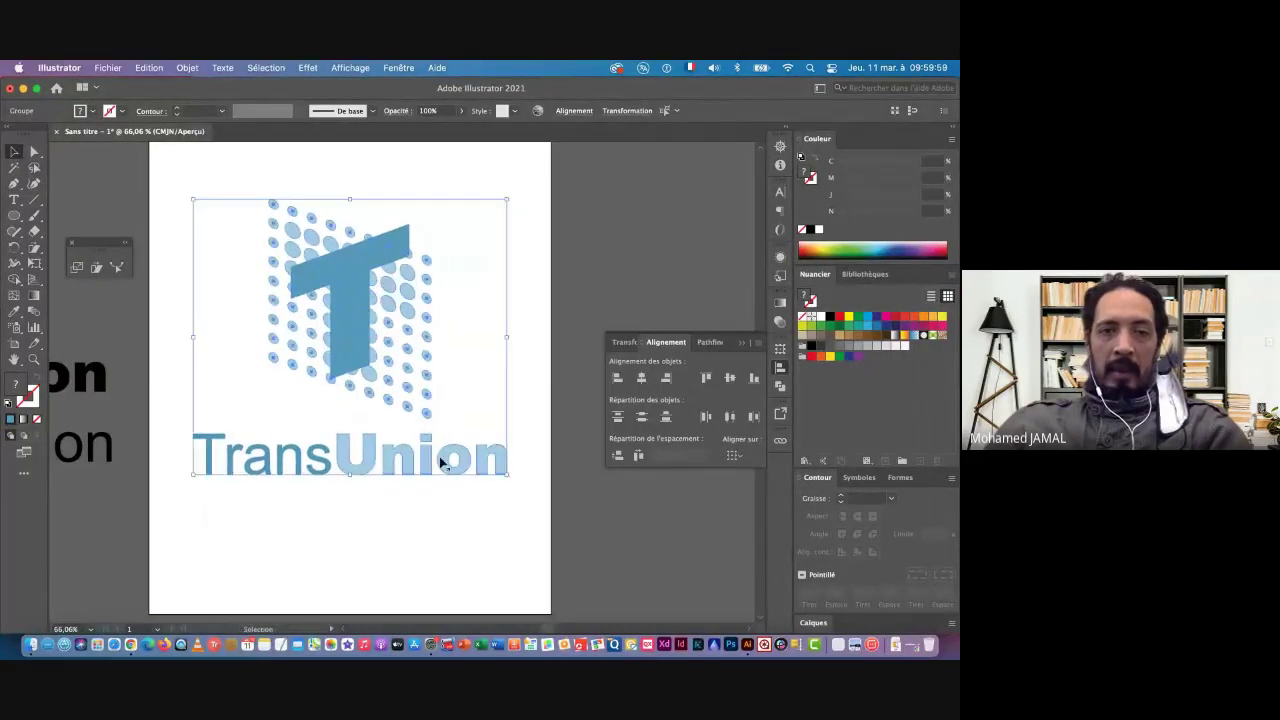
Zoom in on the logo and toggle the panels off and on to preview it
left_click(373, 505)
key("z")
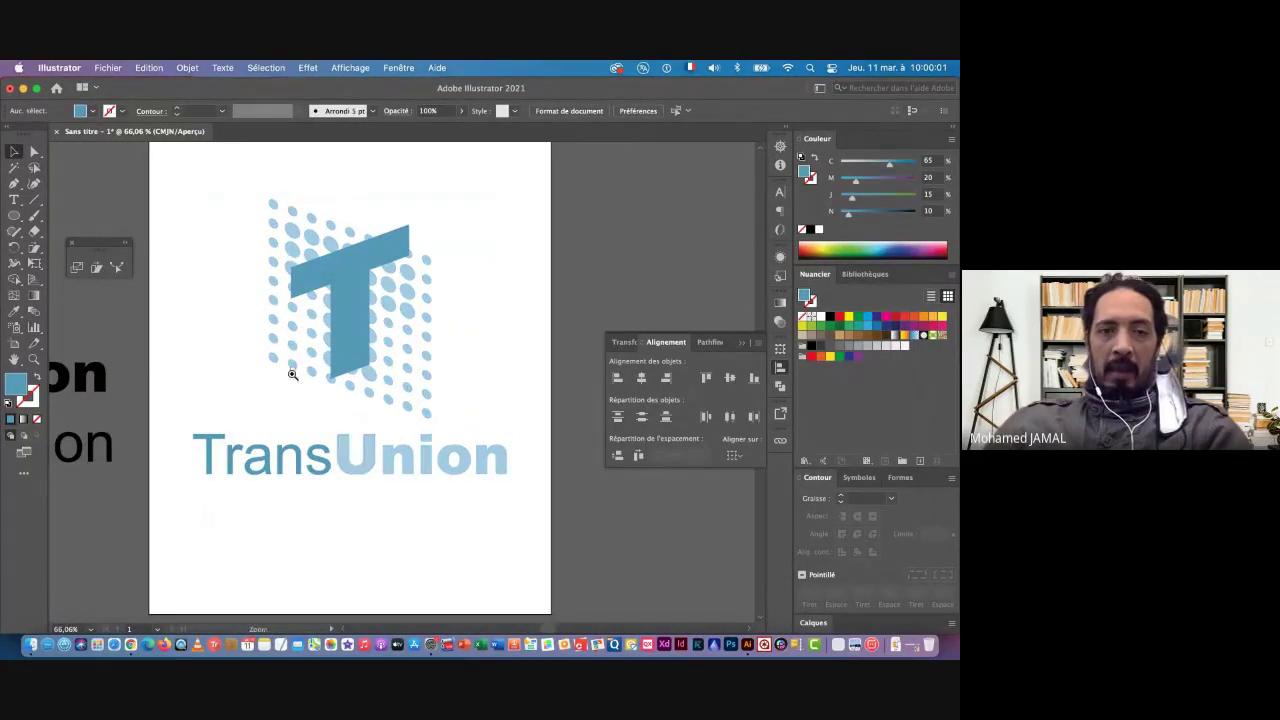
mouse_move(292, 374)
left_mouse_down()
mouse_move(408, 371)
mouse_move(415, 393)
left_mouse_up()
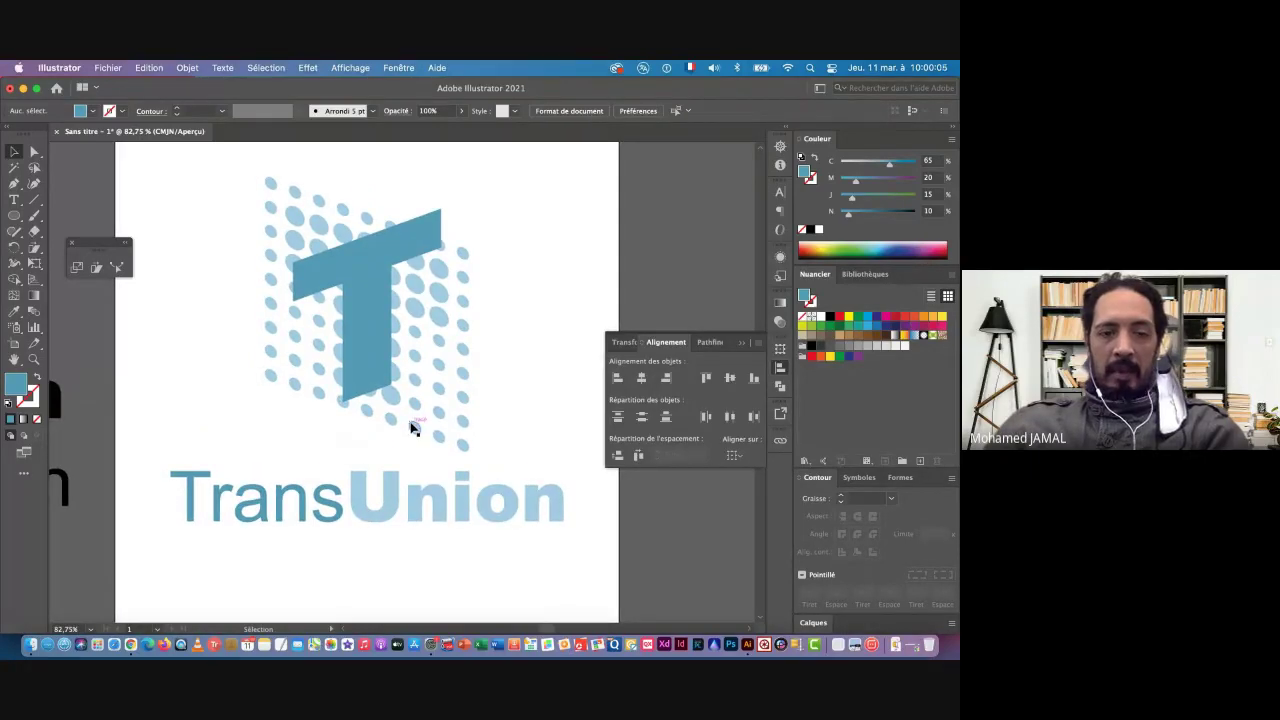
key("Tab")
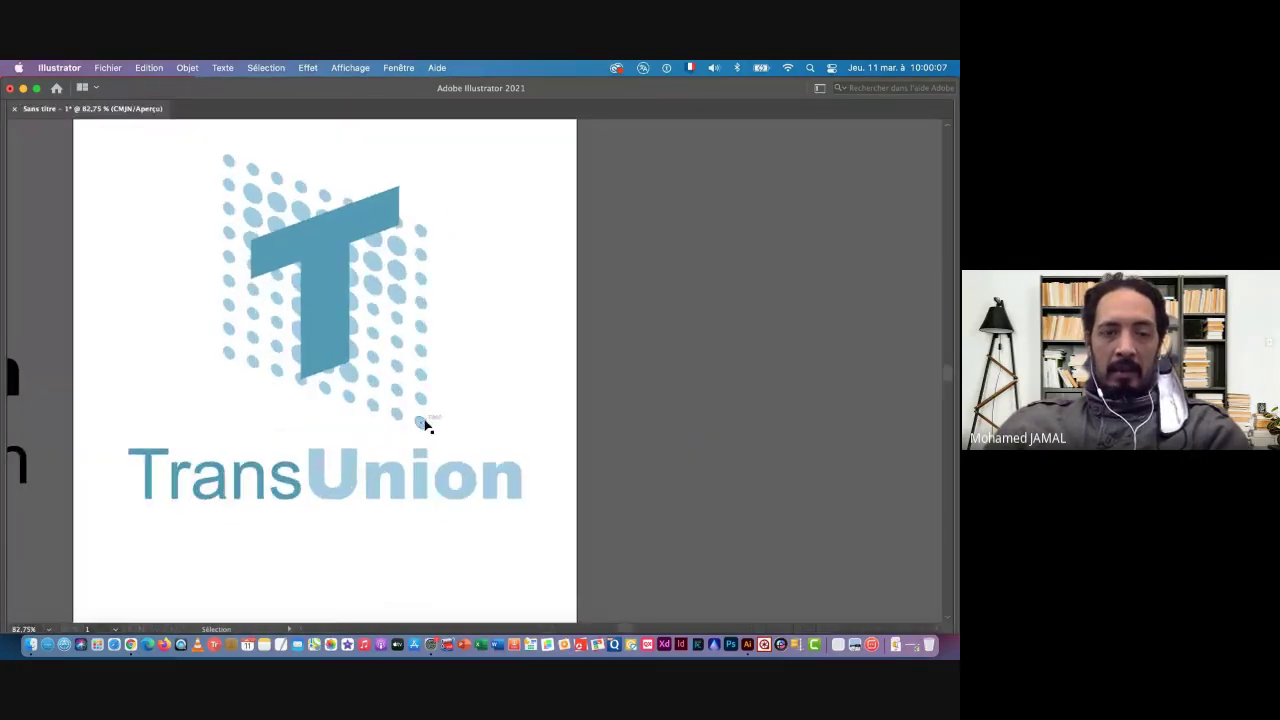
key("Tab")
key("Tab")
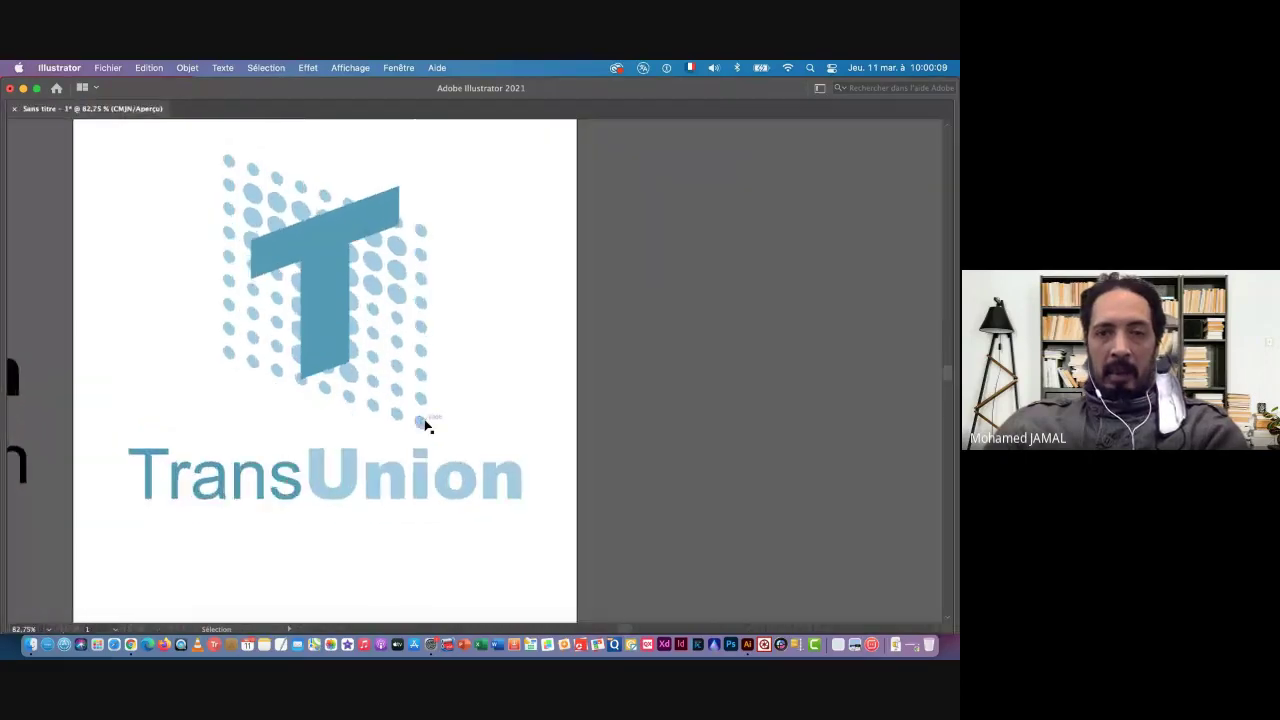
key("Tab")
key("Tab")
key("Tab")
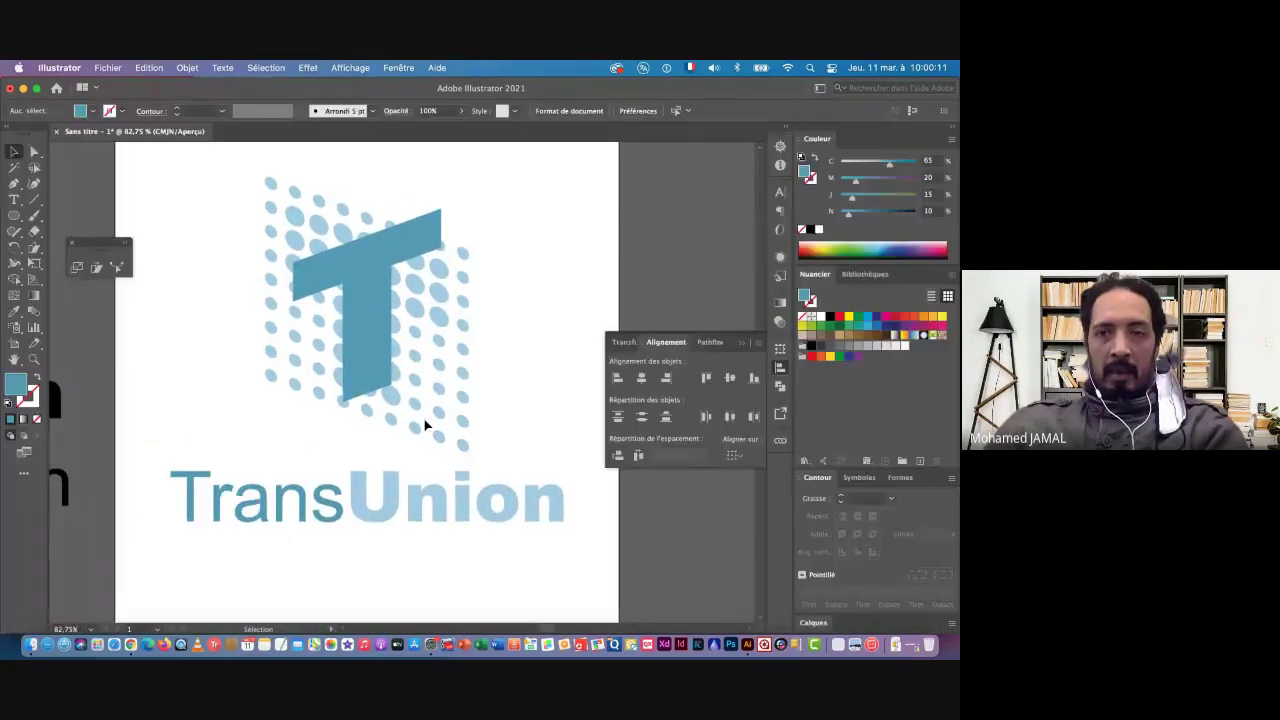
key("Tab")
key("Tab")
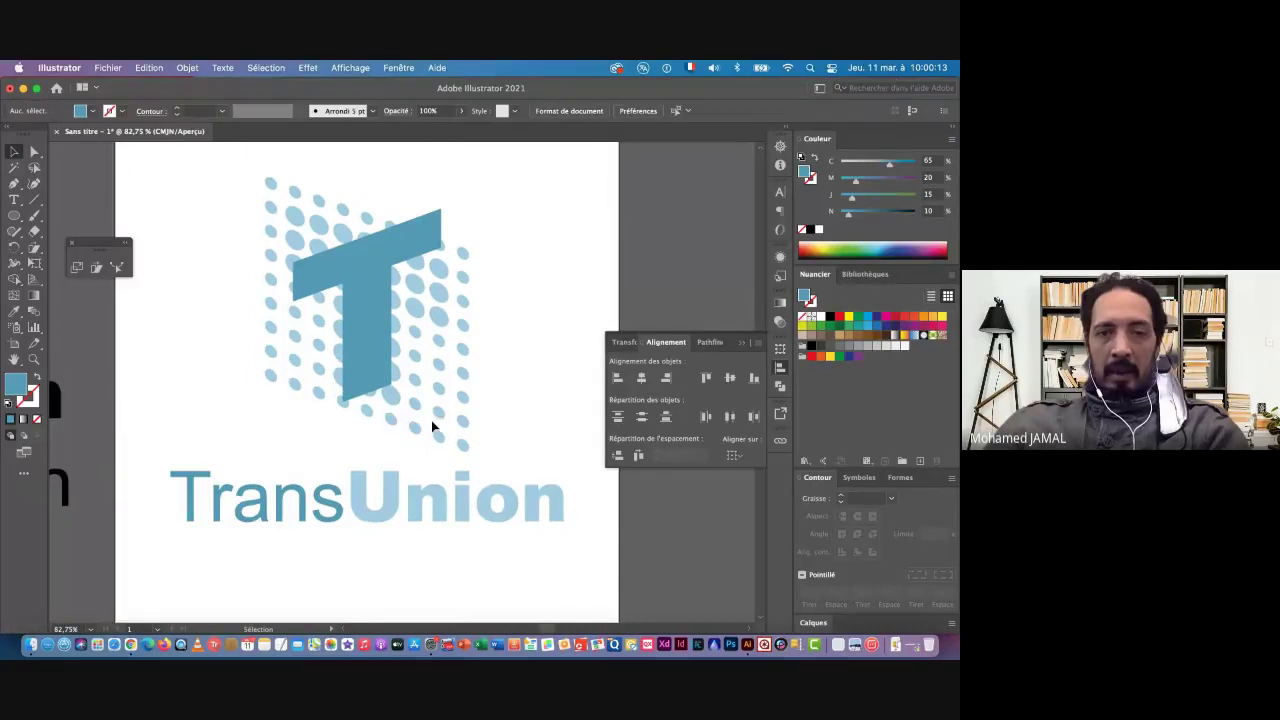
scroll(431, 420, "down", 3)
Delete the two black TransUnion text drafts left of the artboard
left_click_drag(320, 433, 501, 433)
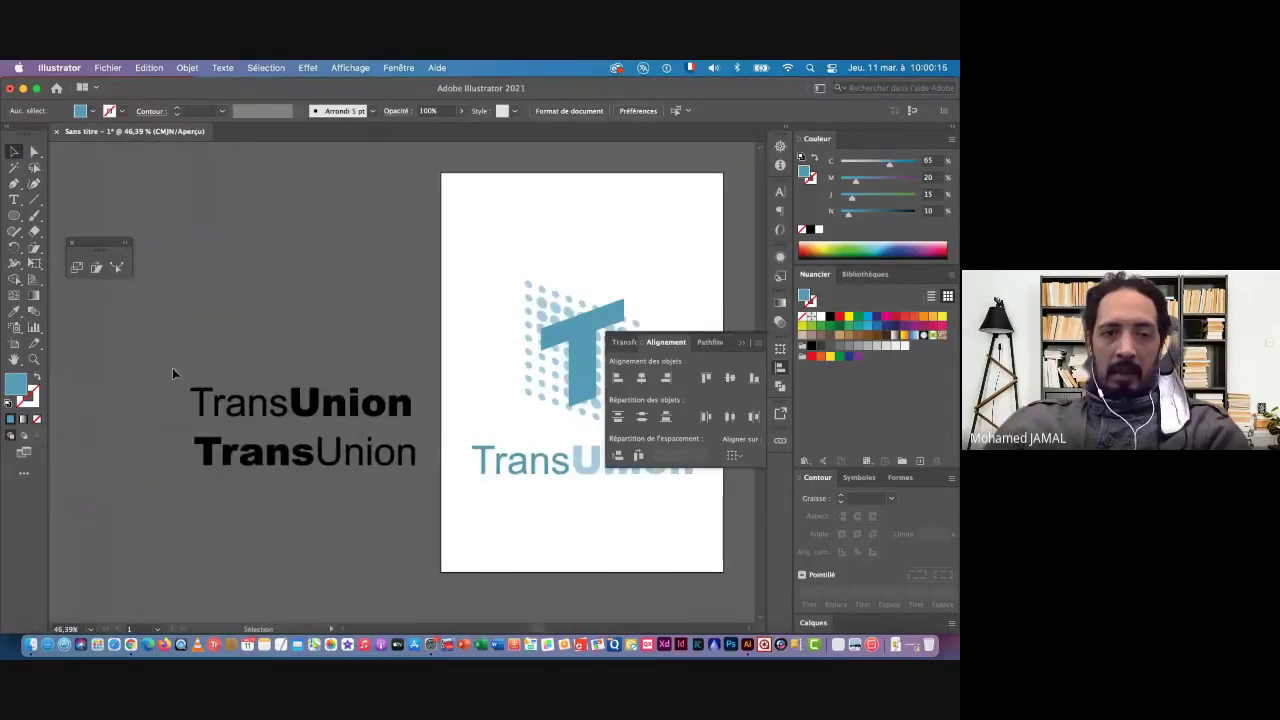
left_click_drag(345, 511, 300, 440)
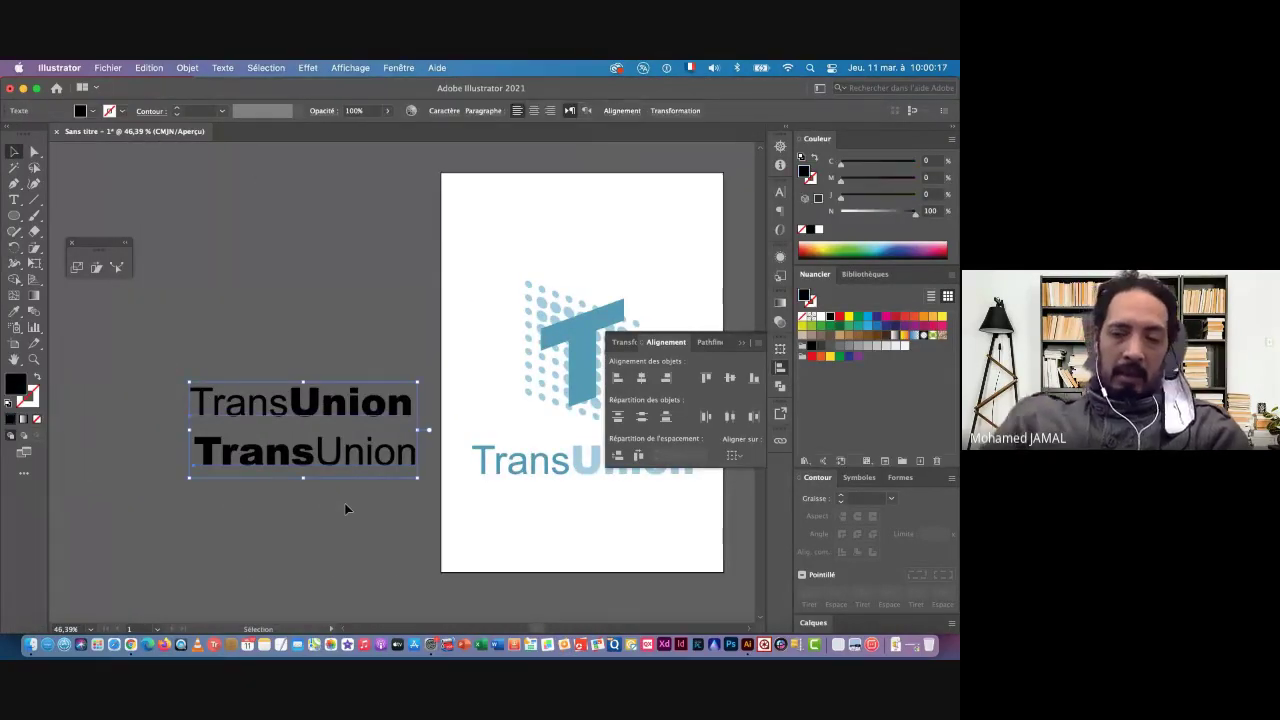
key("Delete")
Zoom back in and nudge the whole logo group slightly higher on the page
scroll(386, 457, "right", 5)
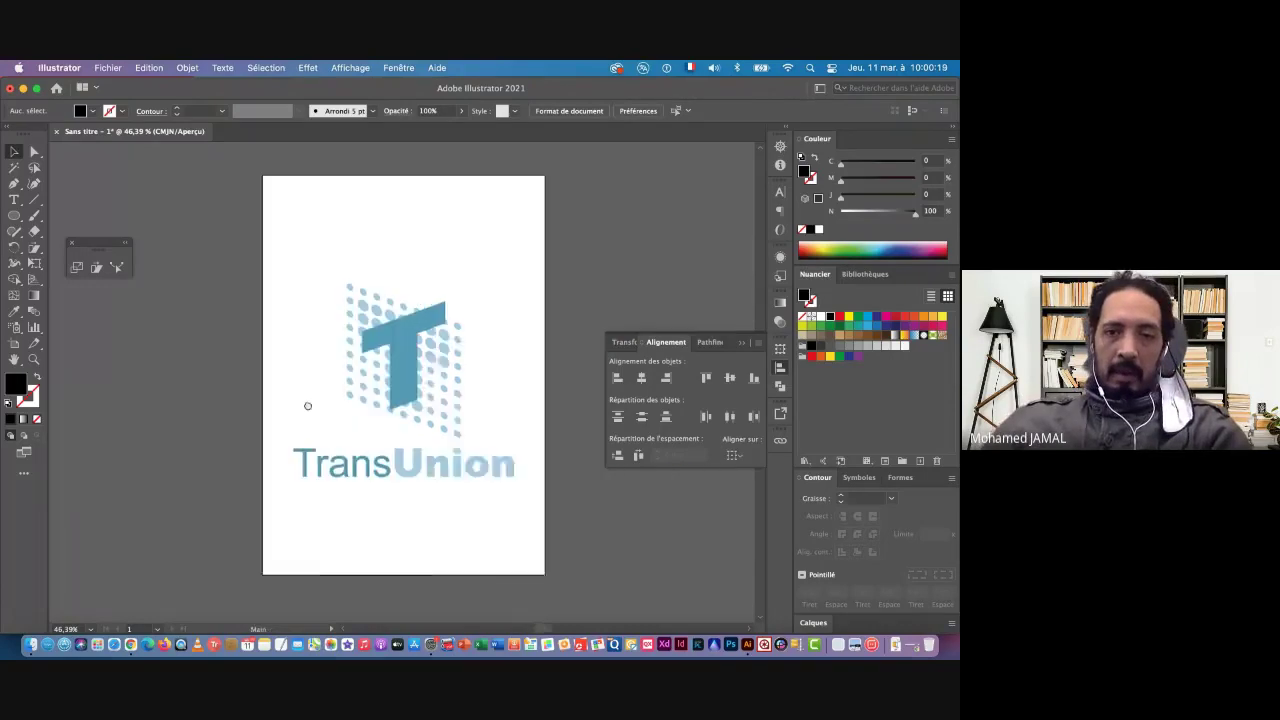
key("z")
left_click_drag(371, 427, 400, 425)
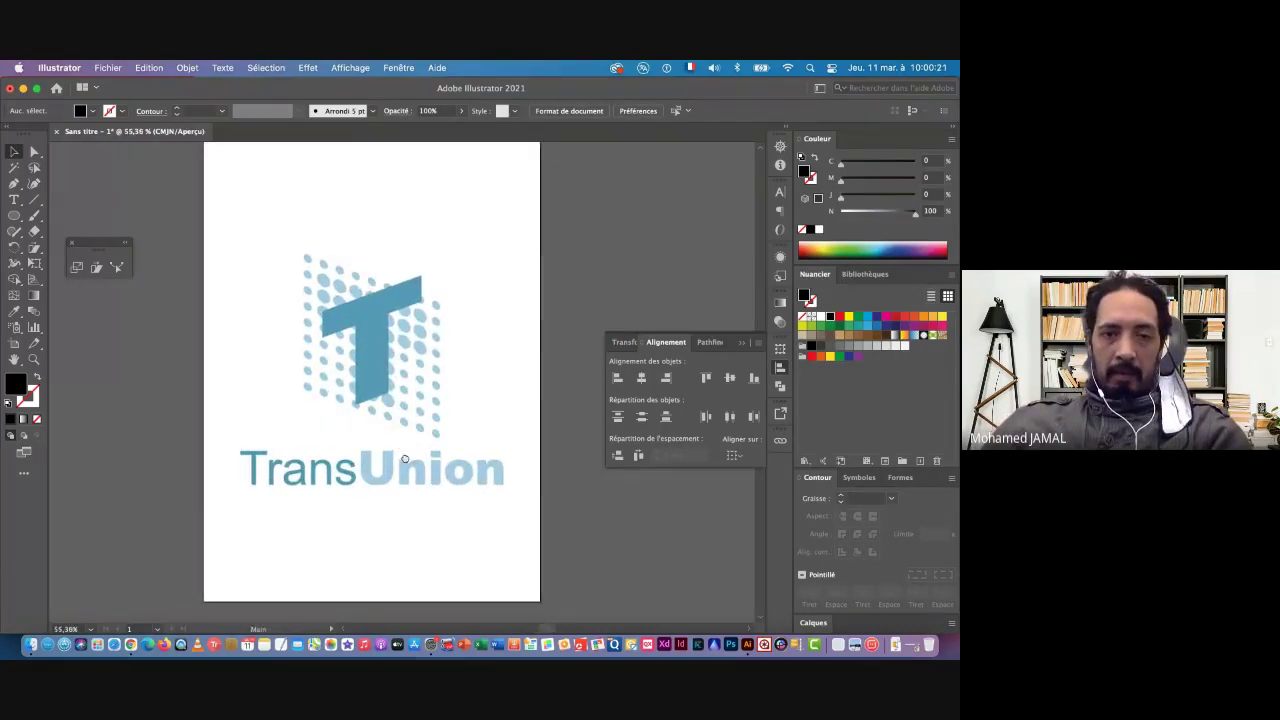
scroll(377, 433, "down", 2)
left_click_drag(214, 226, 462, 477)
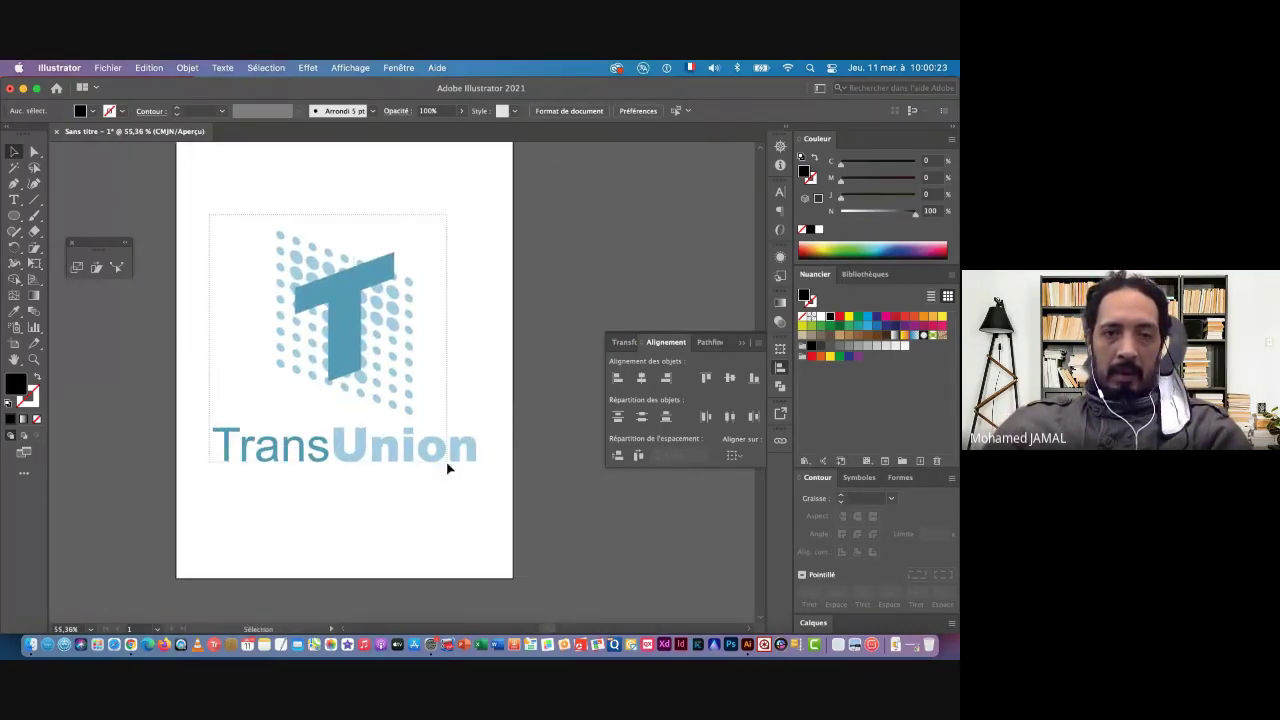
left_click_drag(336, 316, 336, 306)
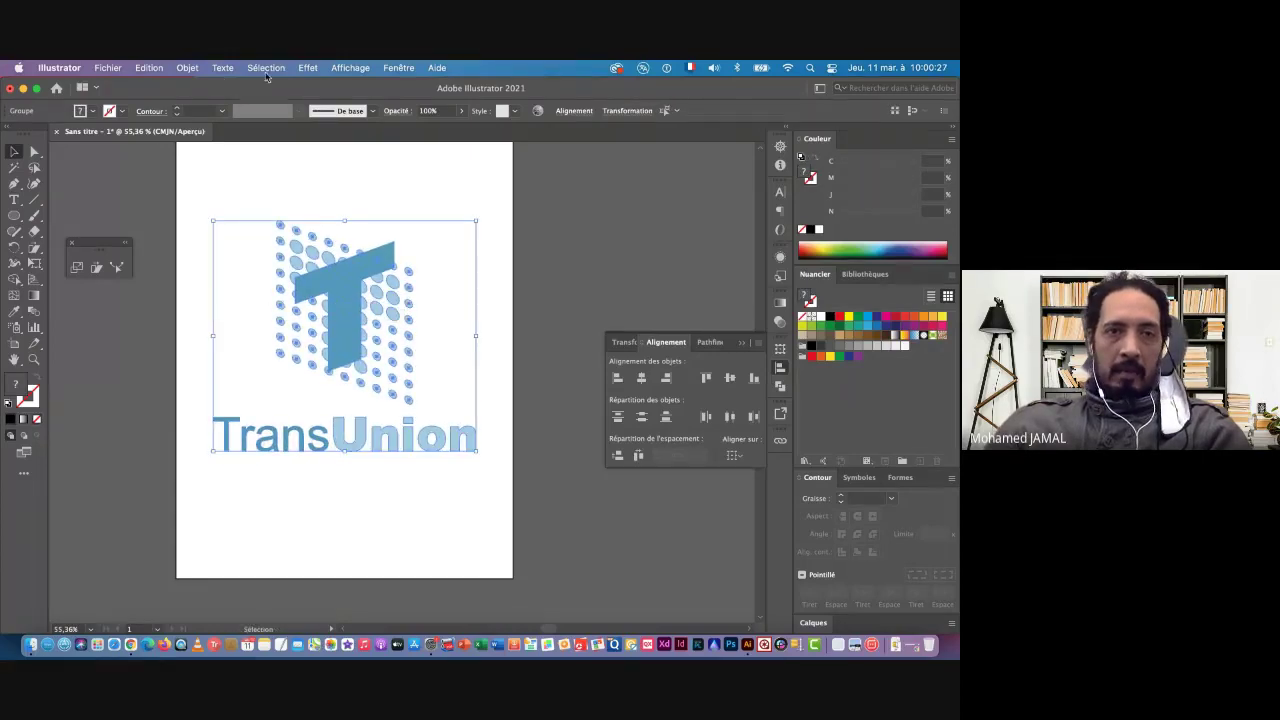
Group the emblem with the wordmark and centre the logo vertically on the artboard
left_click(187, 68)
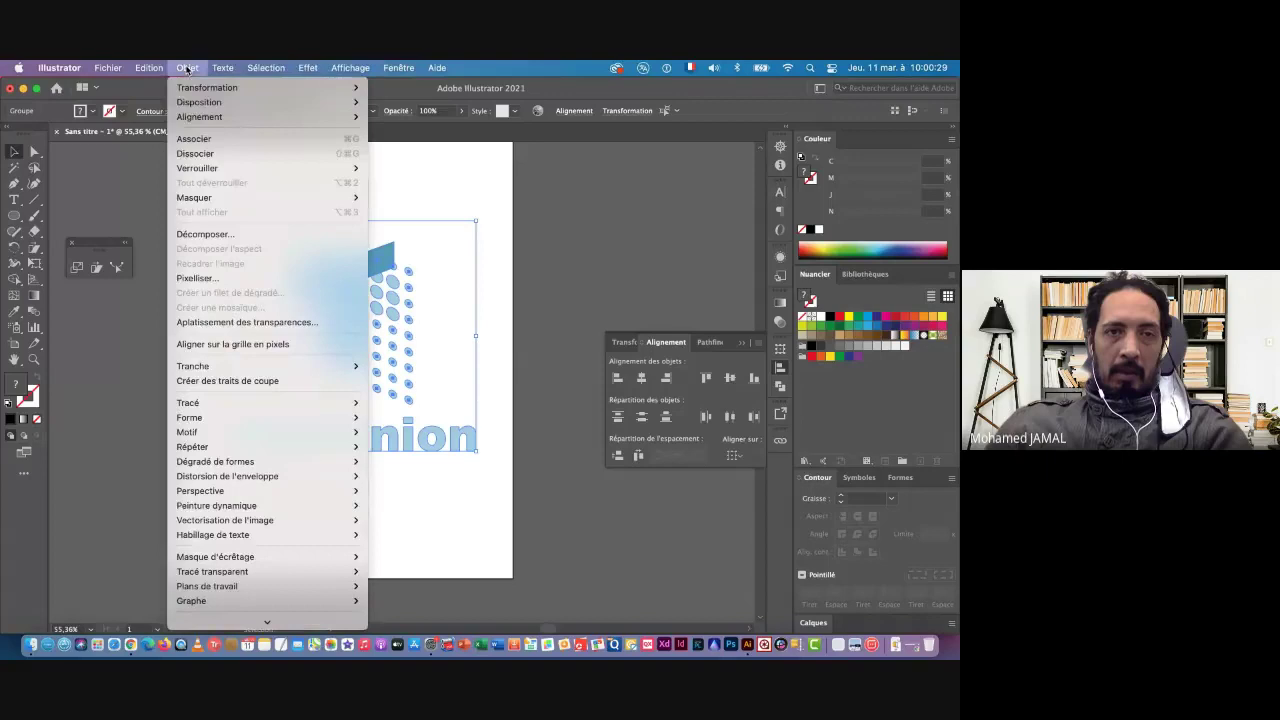
left_click(194, 141)
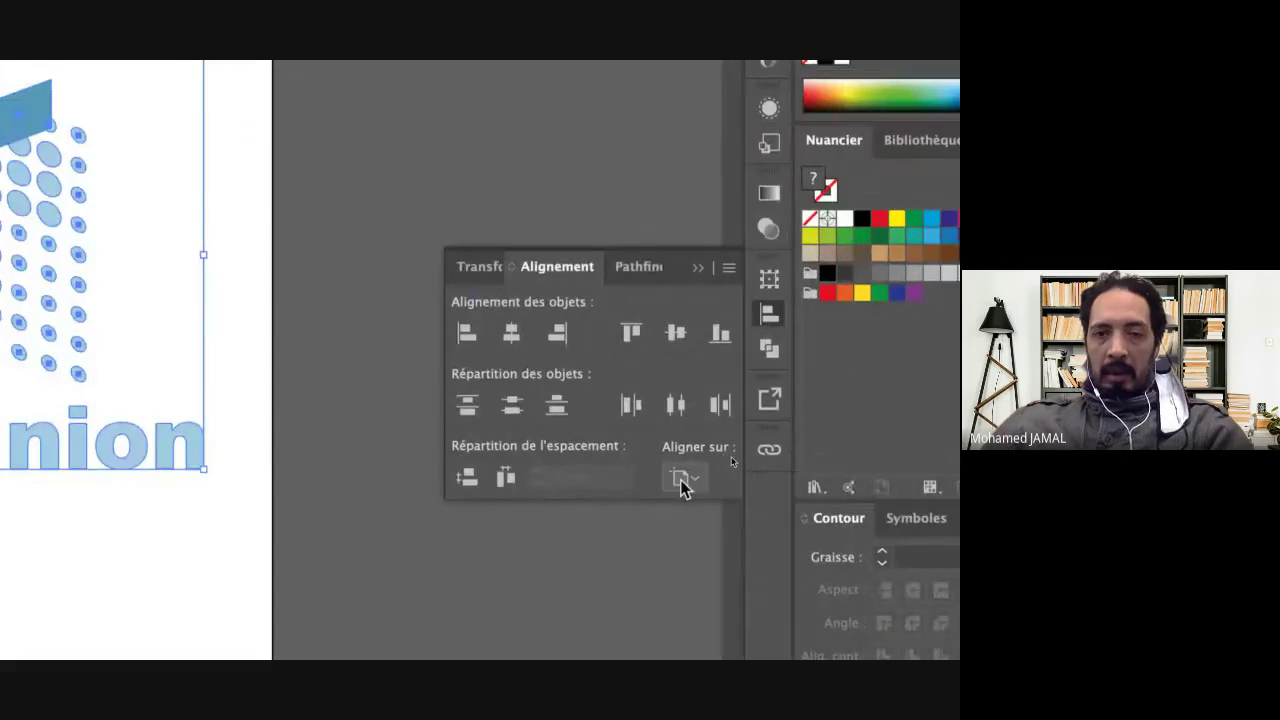
left_click(683, 479)
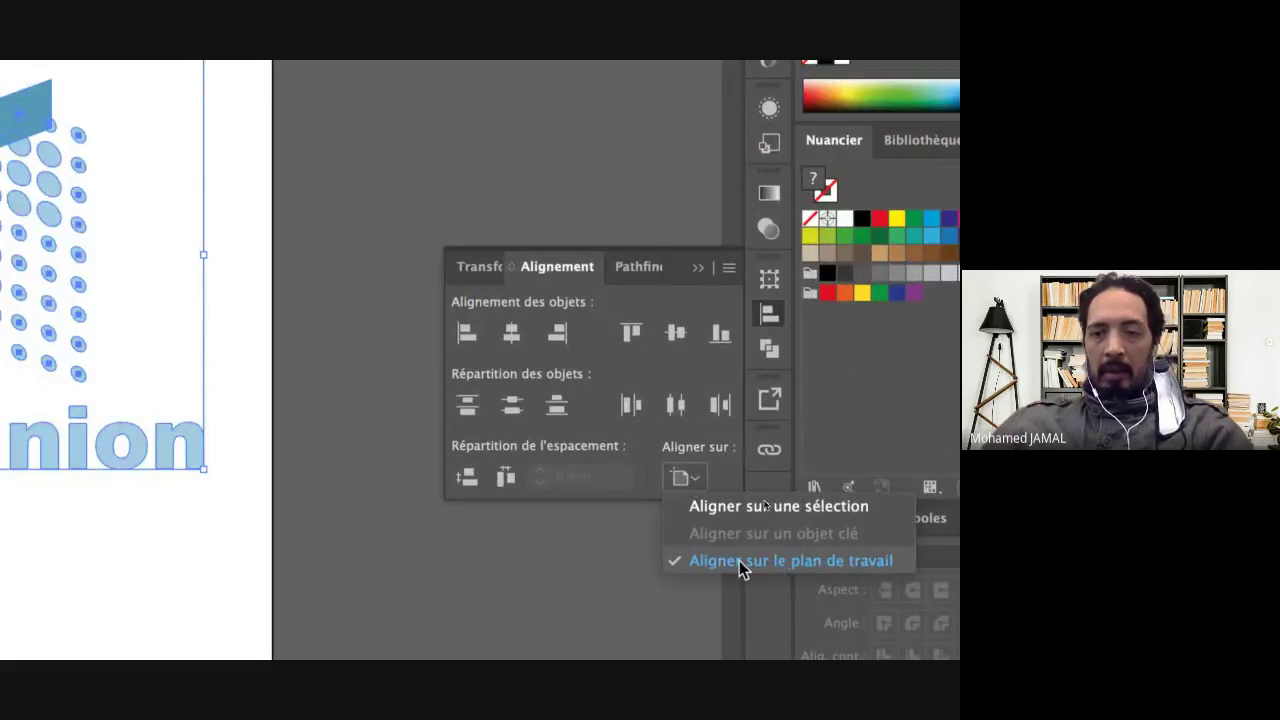
left_click(739, 560)
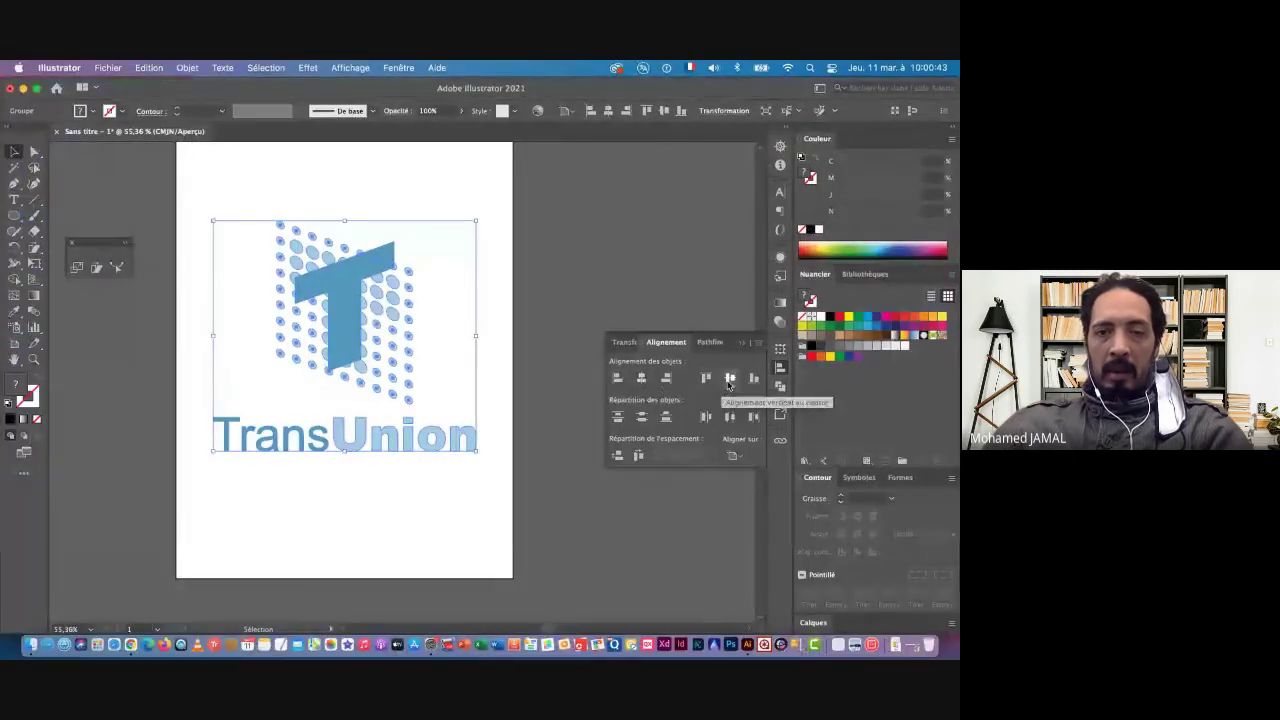
left_click(731, 380)
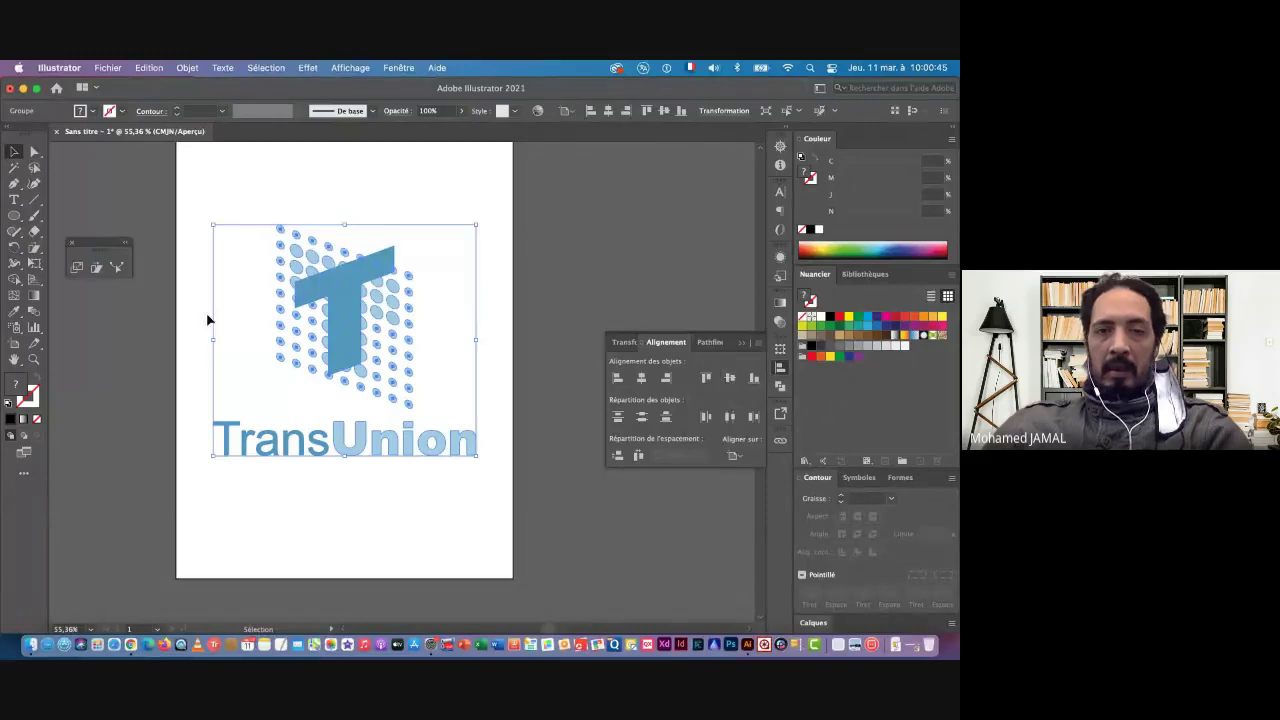
left_click(424, 287)
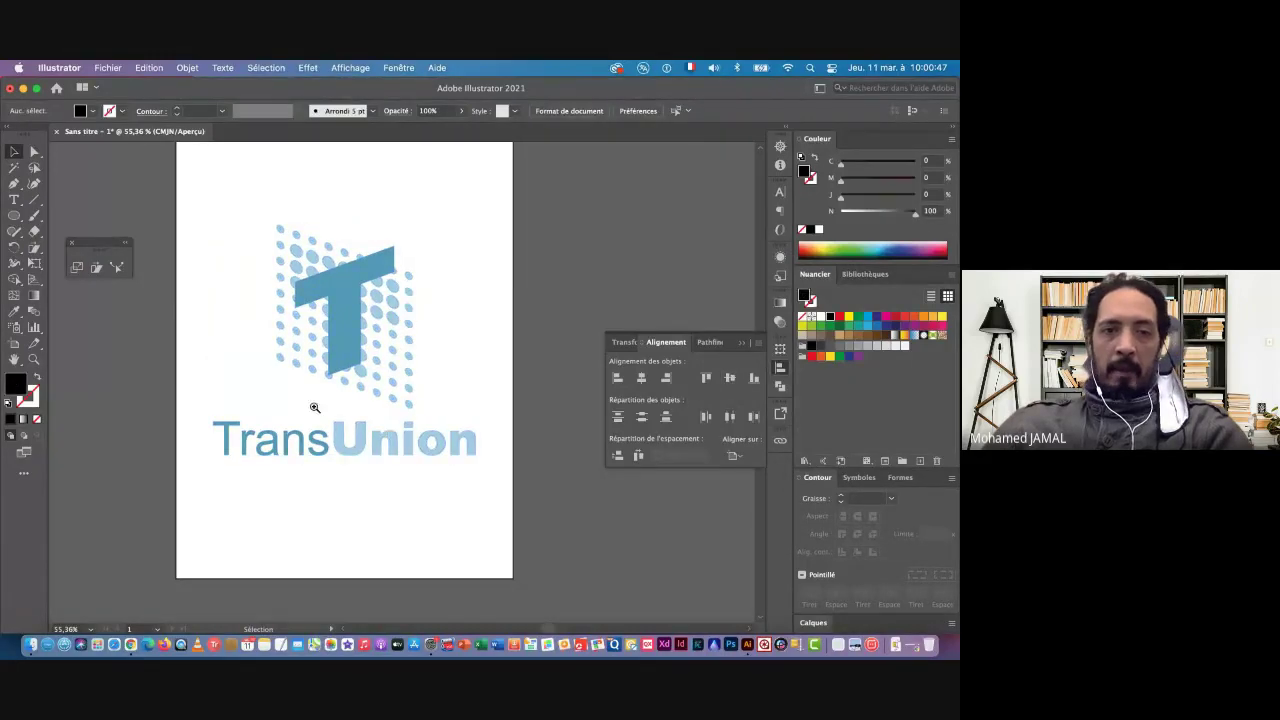
Close the floating tool and alignment panels and preview the logo with panels hidden, then restore them
scroll(330, 406, "up", 5)
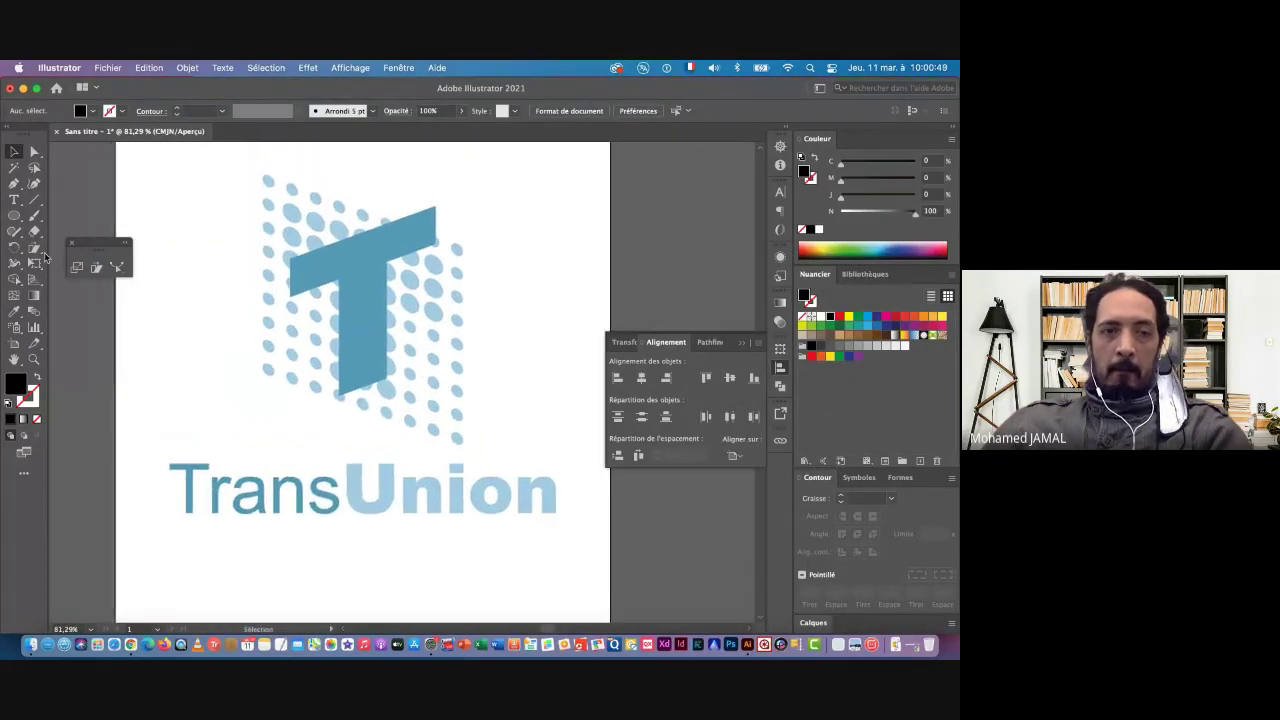
left_click(71, 243)
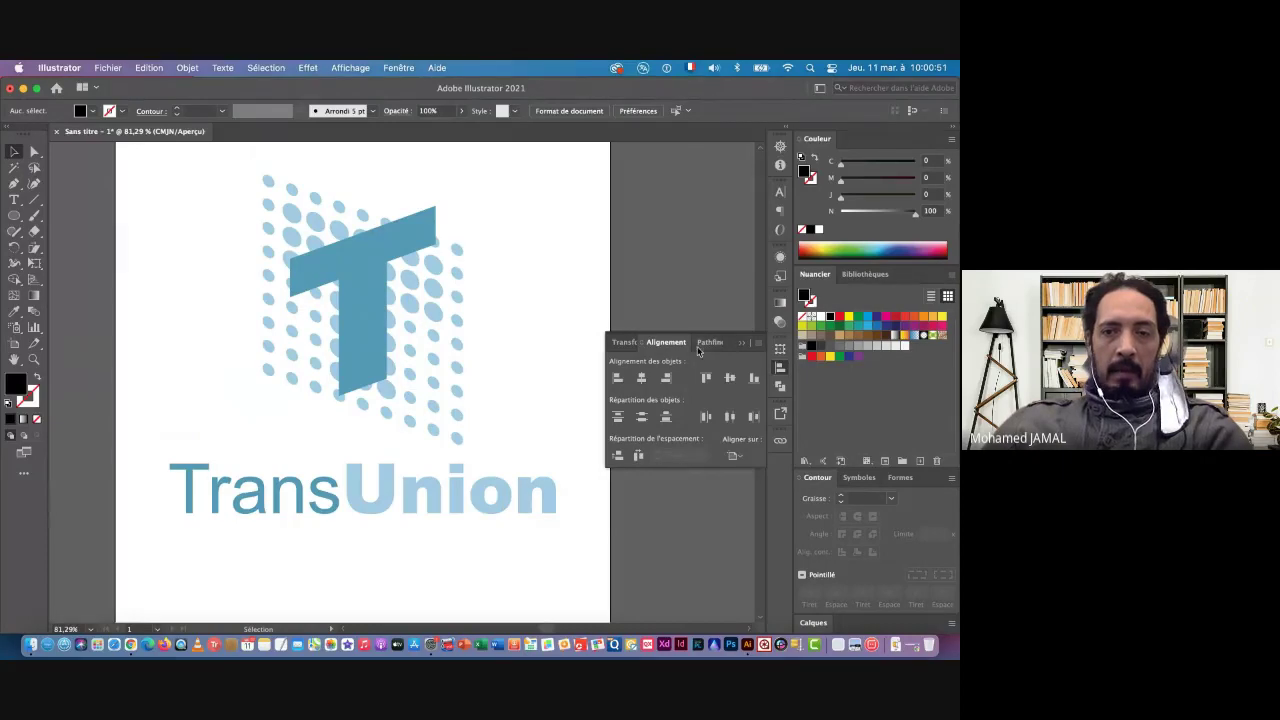
left_click(746, 344)
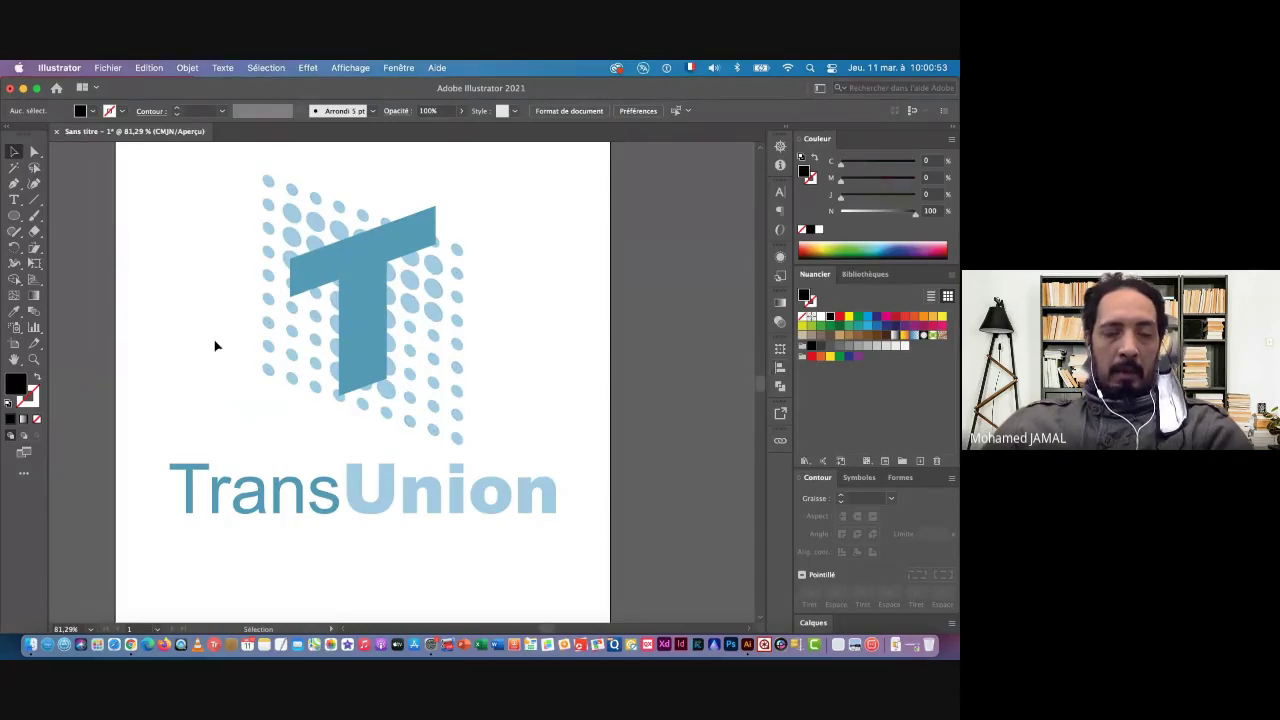
key("Tab")
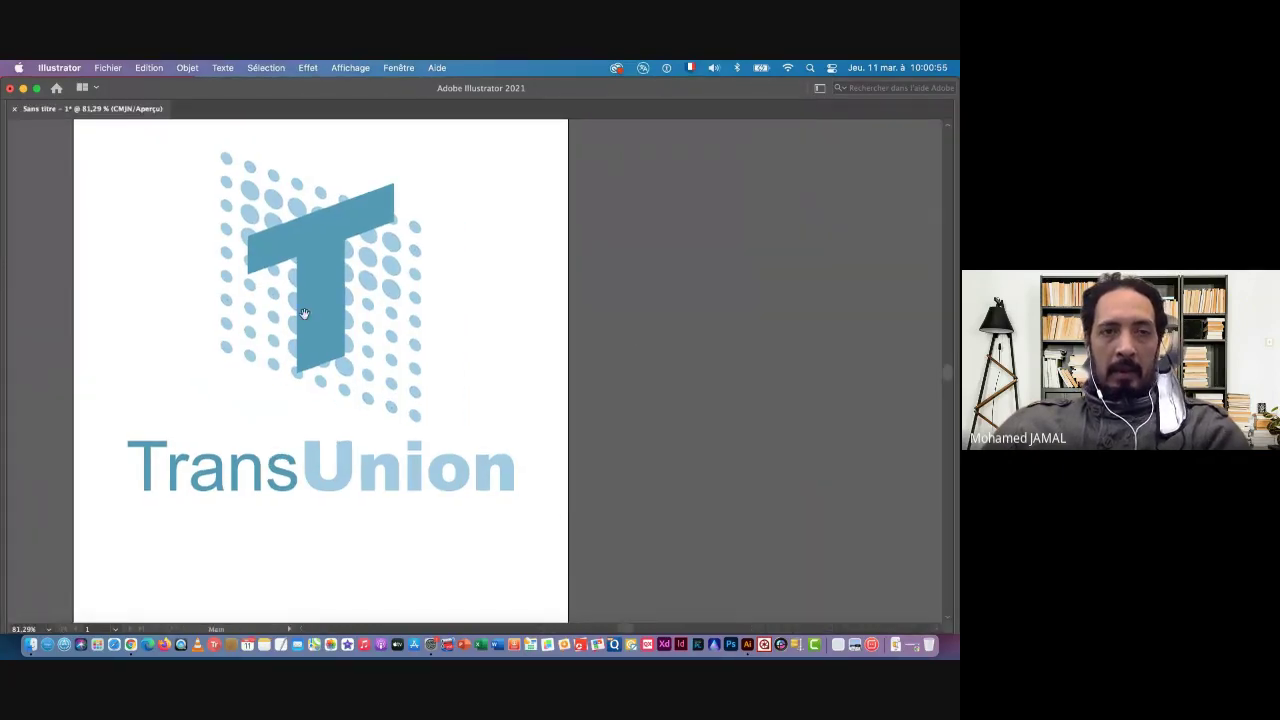
left_click_drag(304, 313, 378, 390)
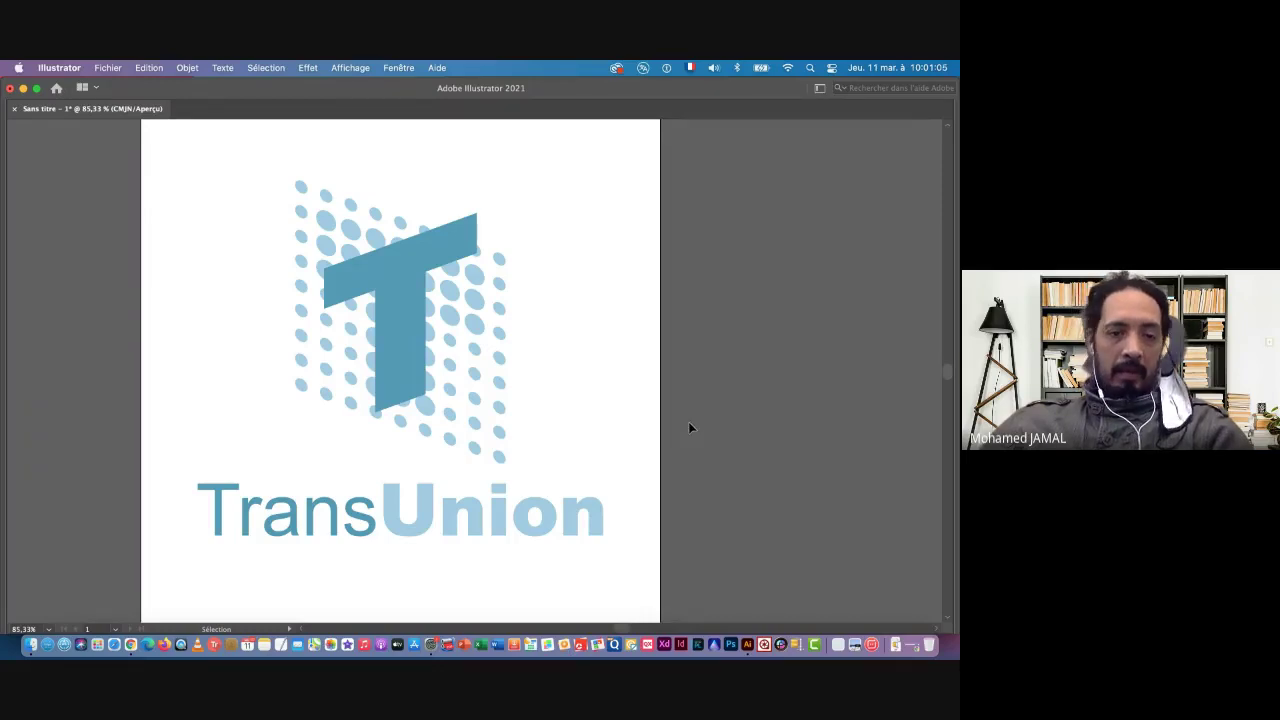
scroll(106, 250, "up", 2)
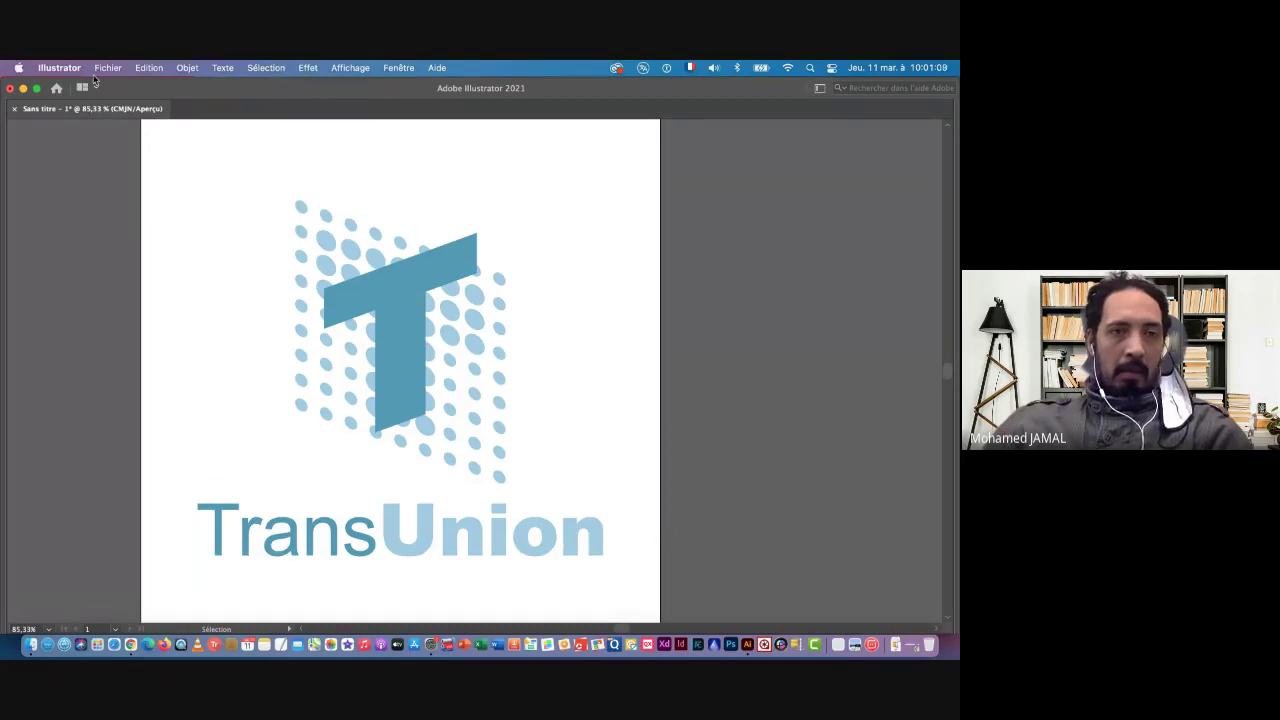
key("Tab")
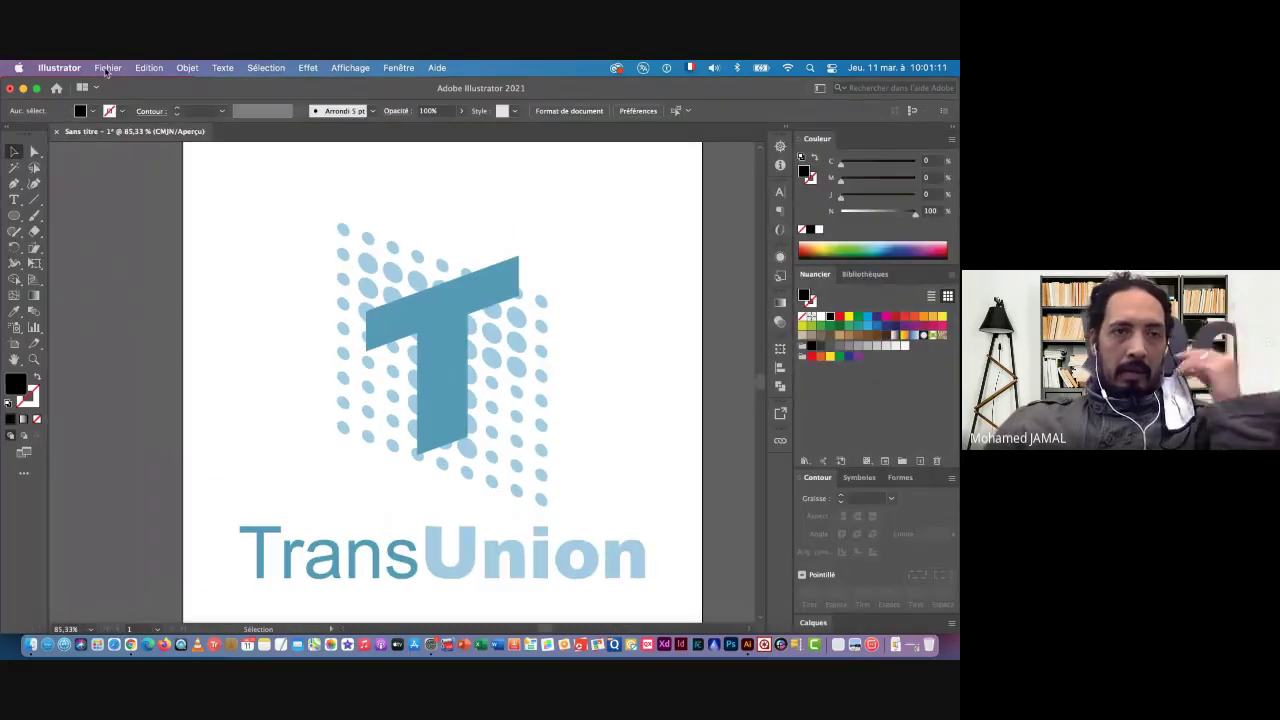
Start saving the document under the name TransUnion_Logo
left_click(107, 68)
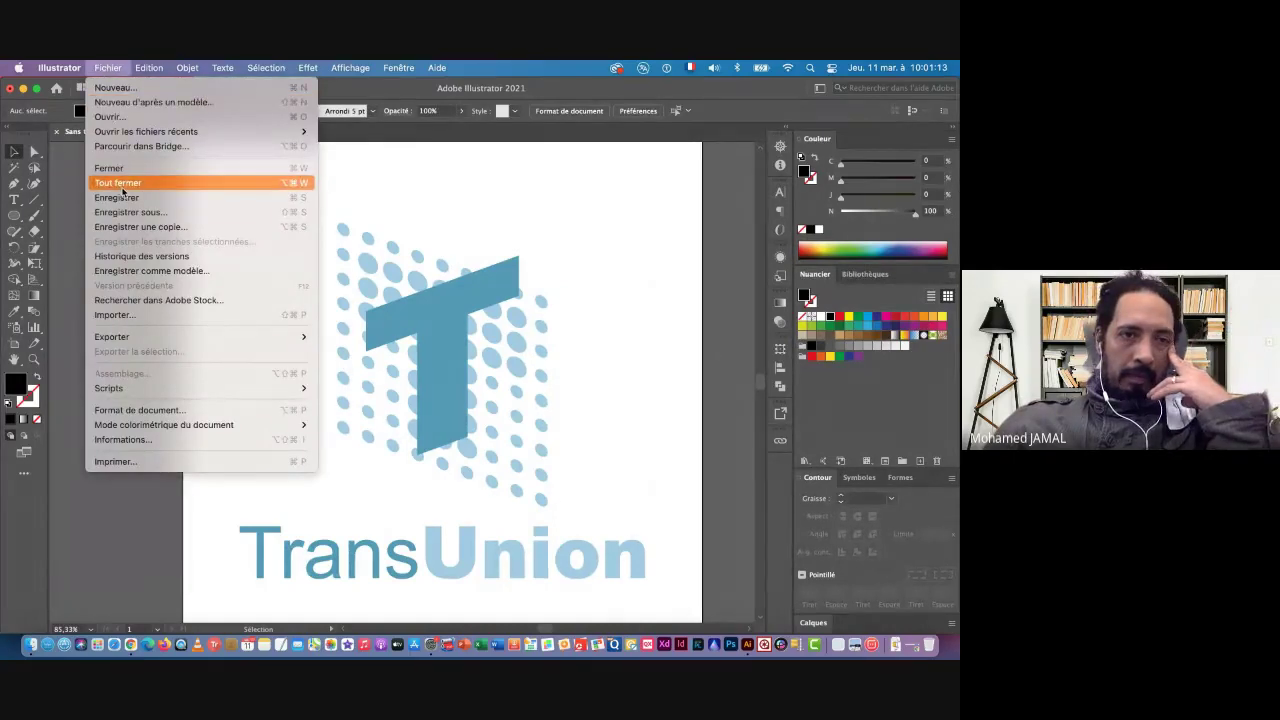
left_click(123, 200)
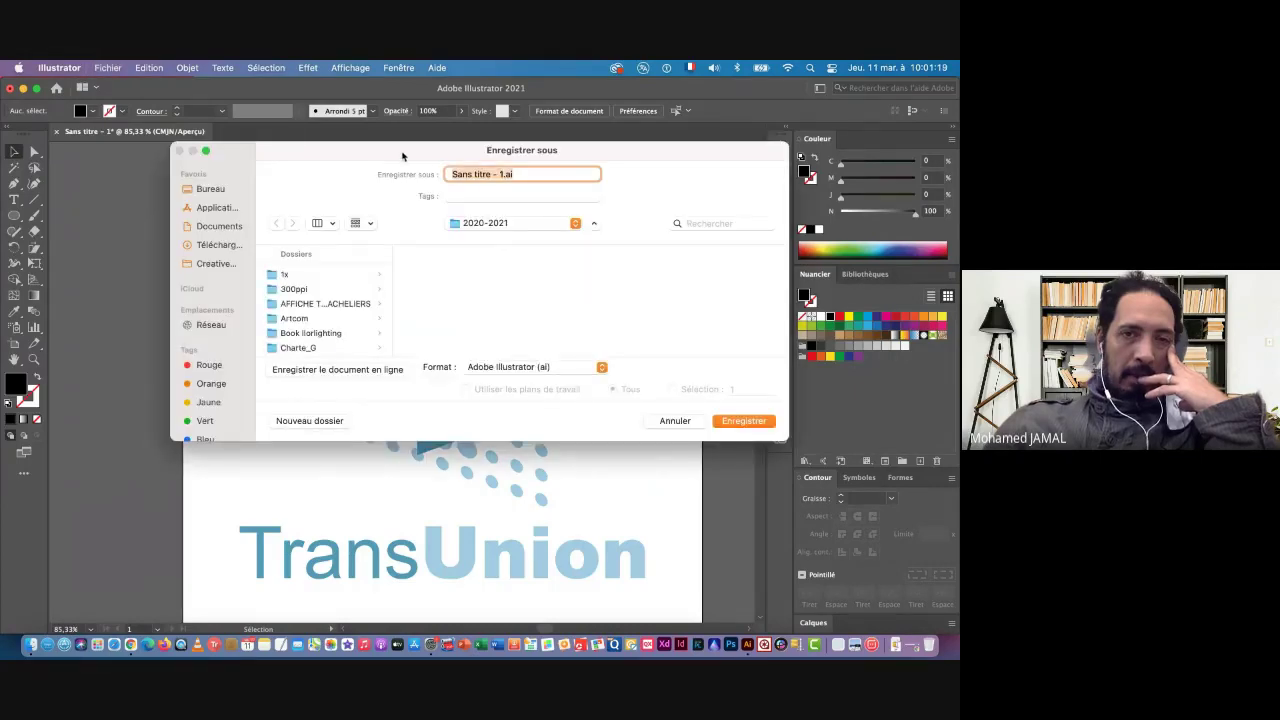
left_click_drag(402, 156, 436, 171)
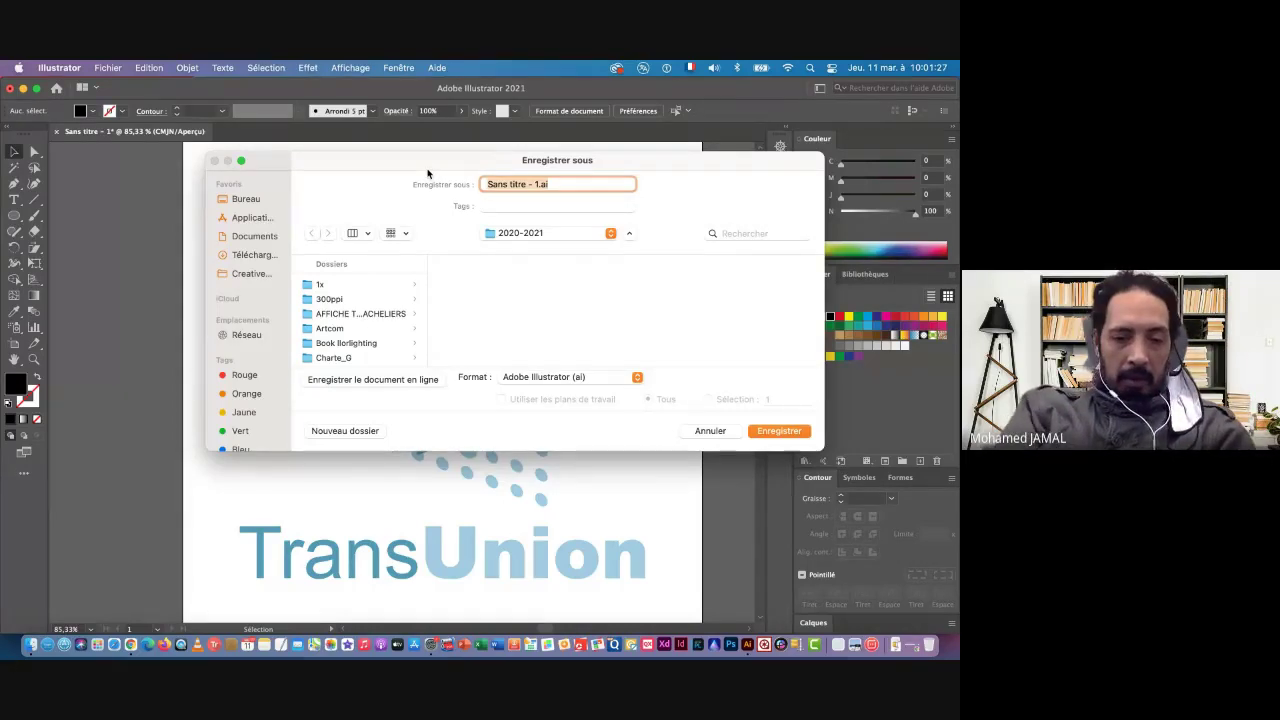
type("Tran")
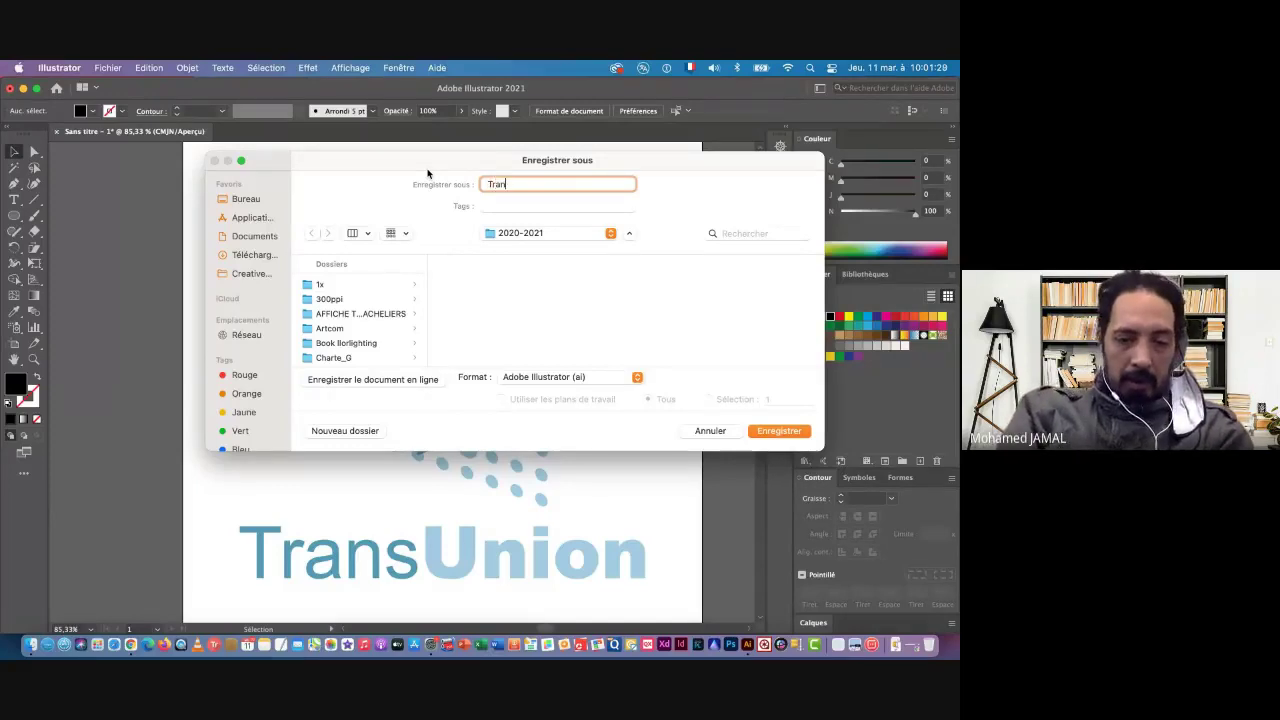
type("sU")
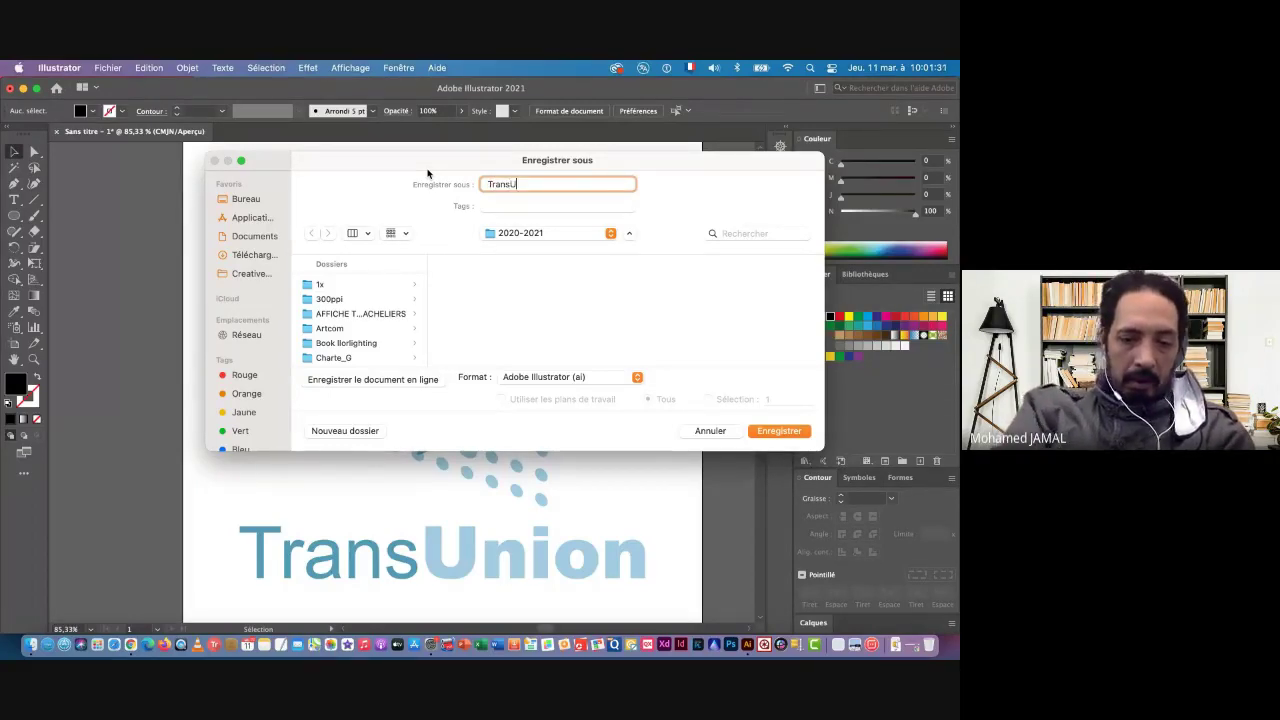
type("nio")
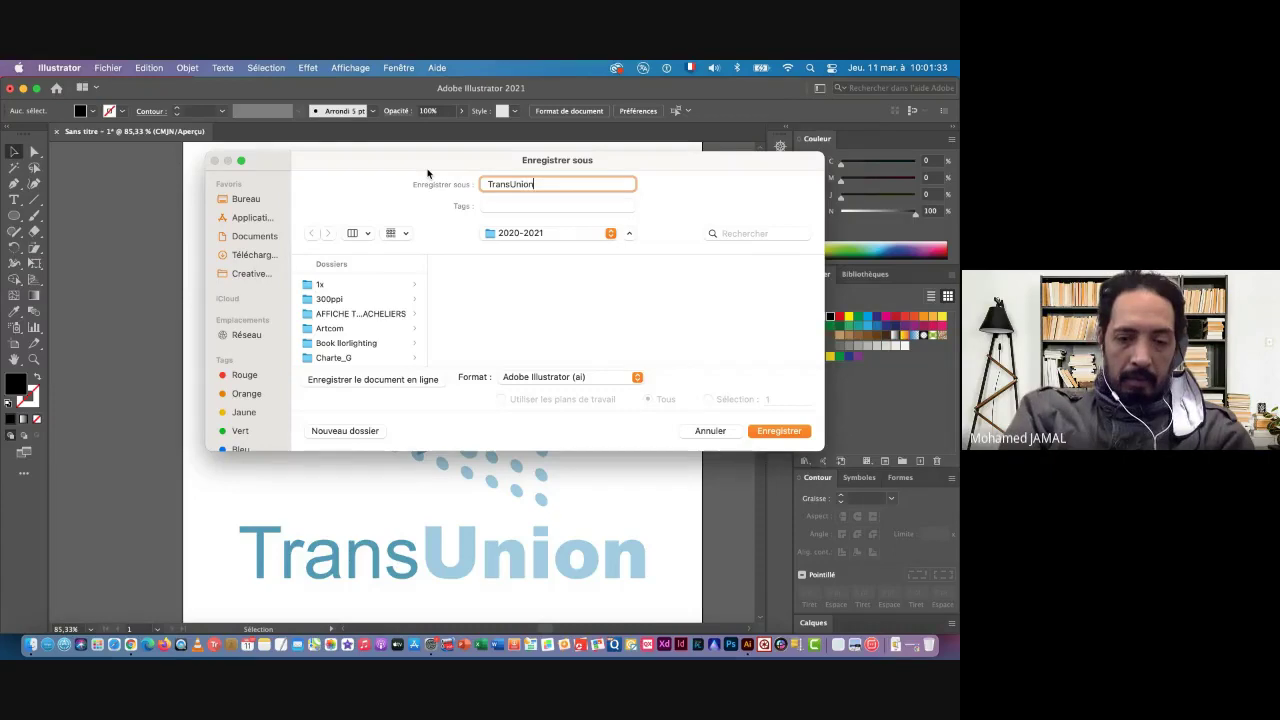
type("n")
type("_")
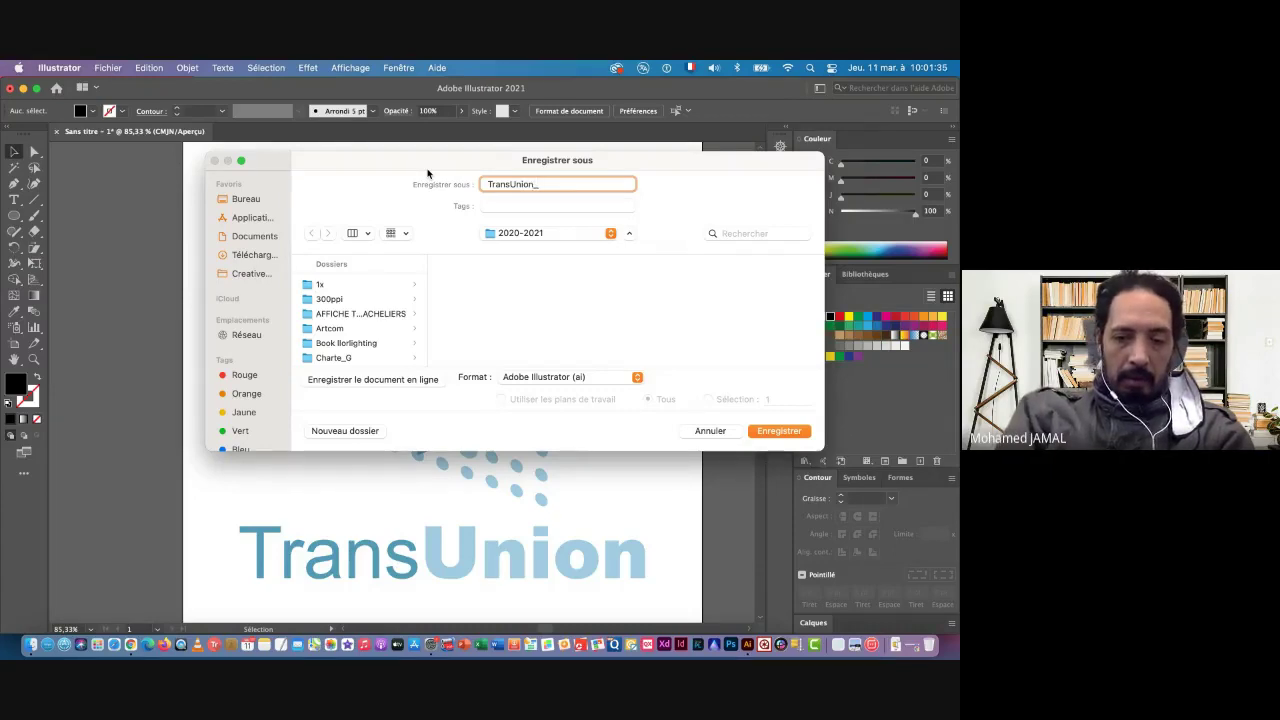
type("Logo")
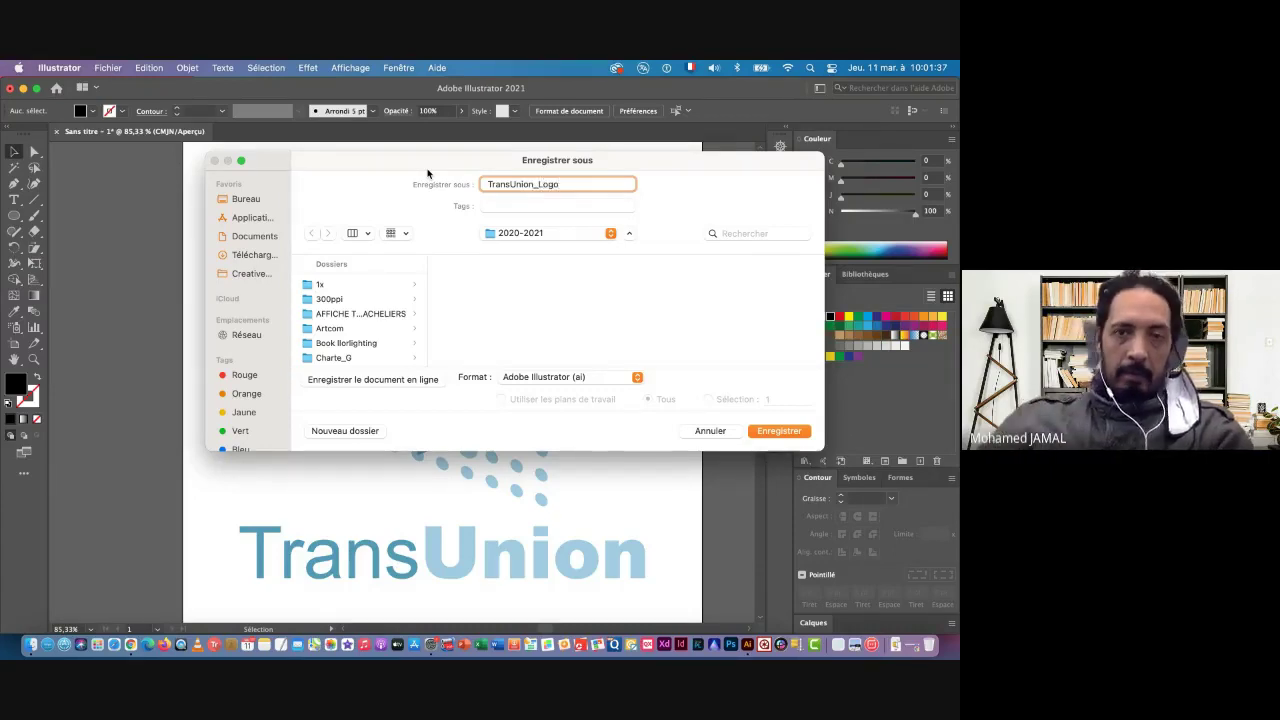
Set the save destination to the Tutorials folder in Documents
left_click(530, 233)
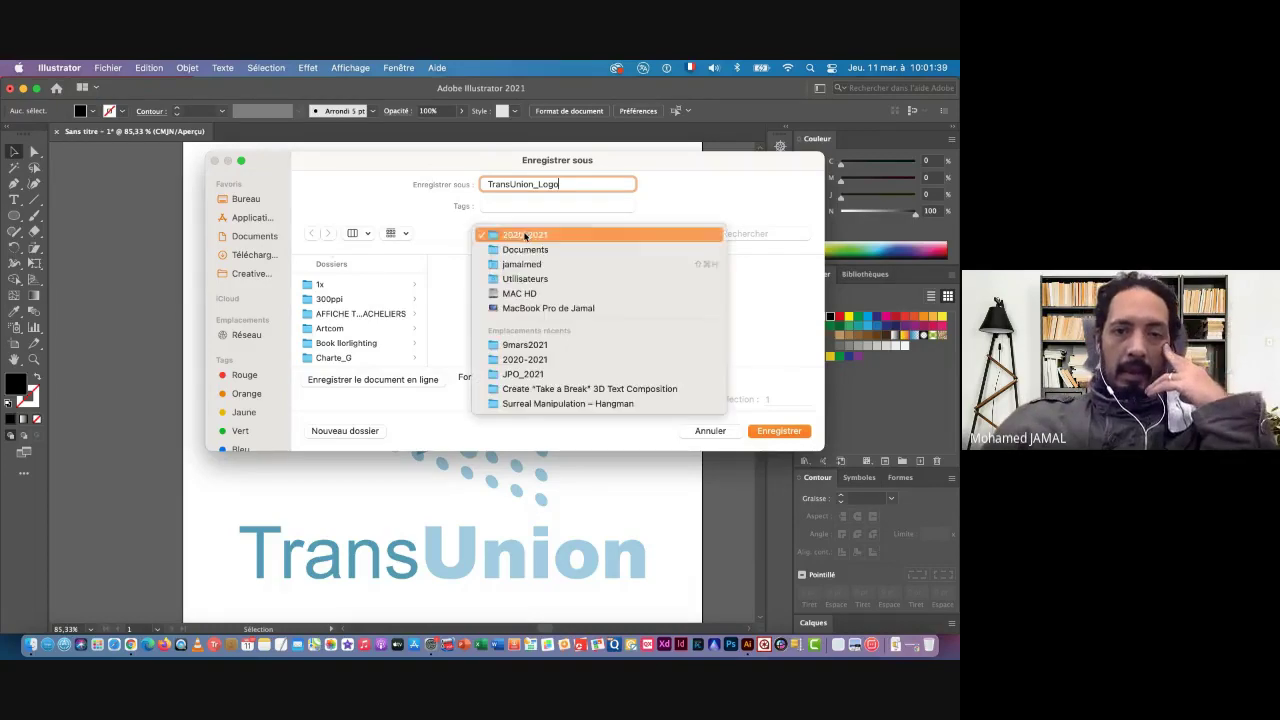
left_click(543, 360)
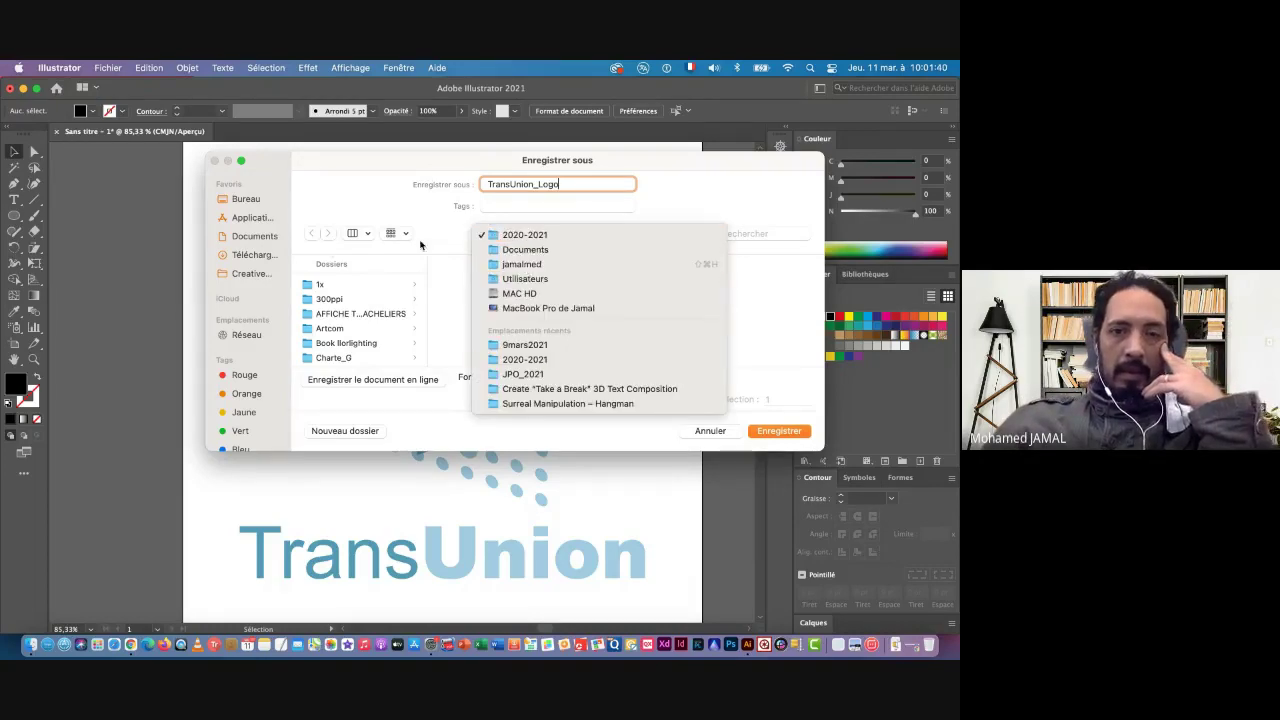
left_click(240, 236)
scroll(362, 347, "down", 5)
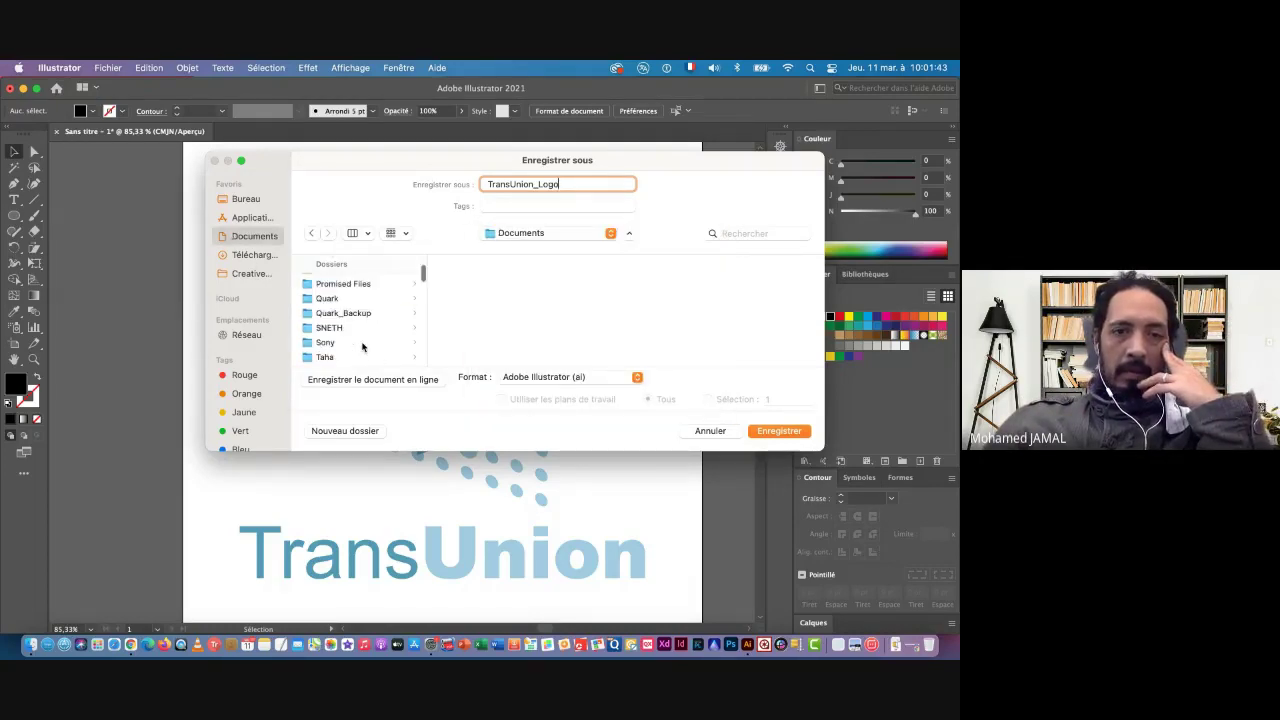
scroll(362, 347, "down", 3)
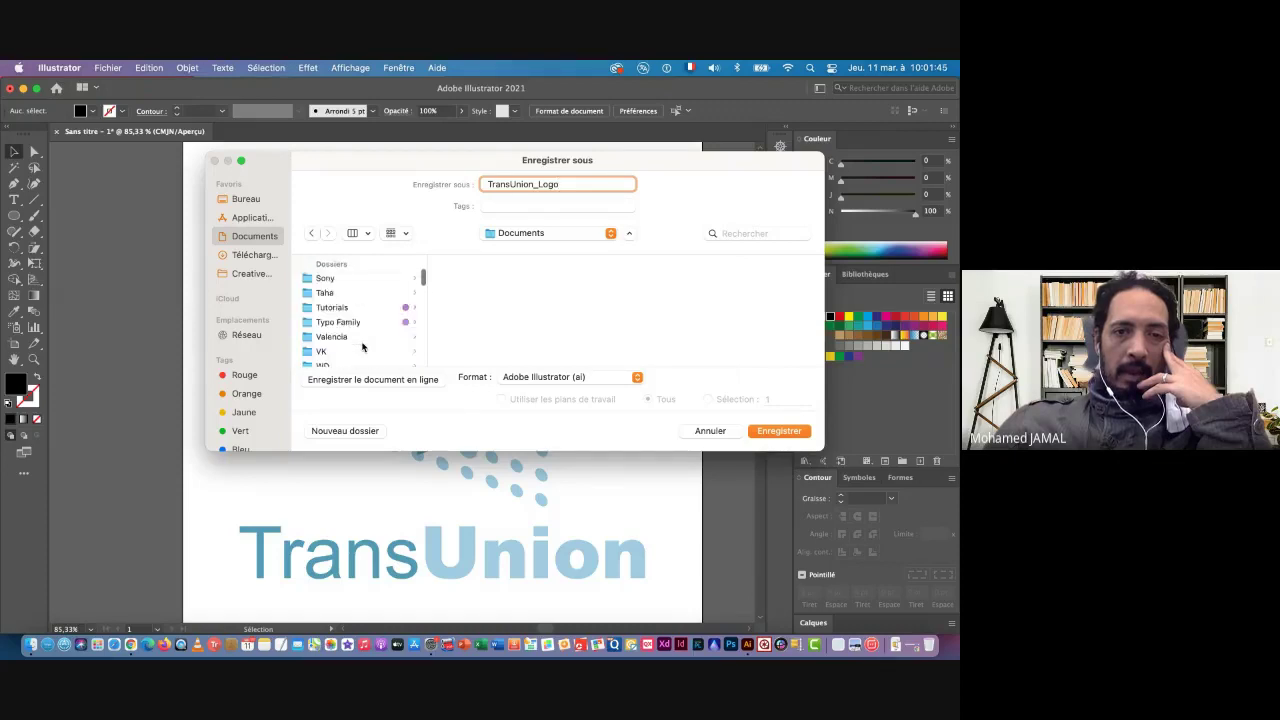
scroll(362, 347, "up", 2)
left_click(332, 333)
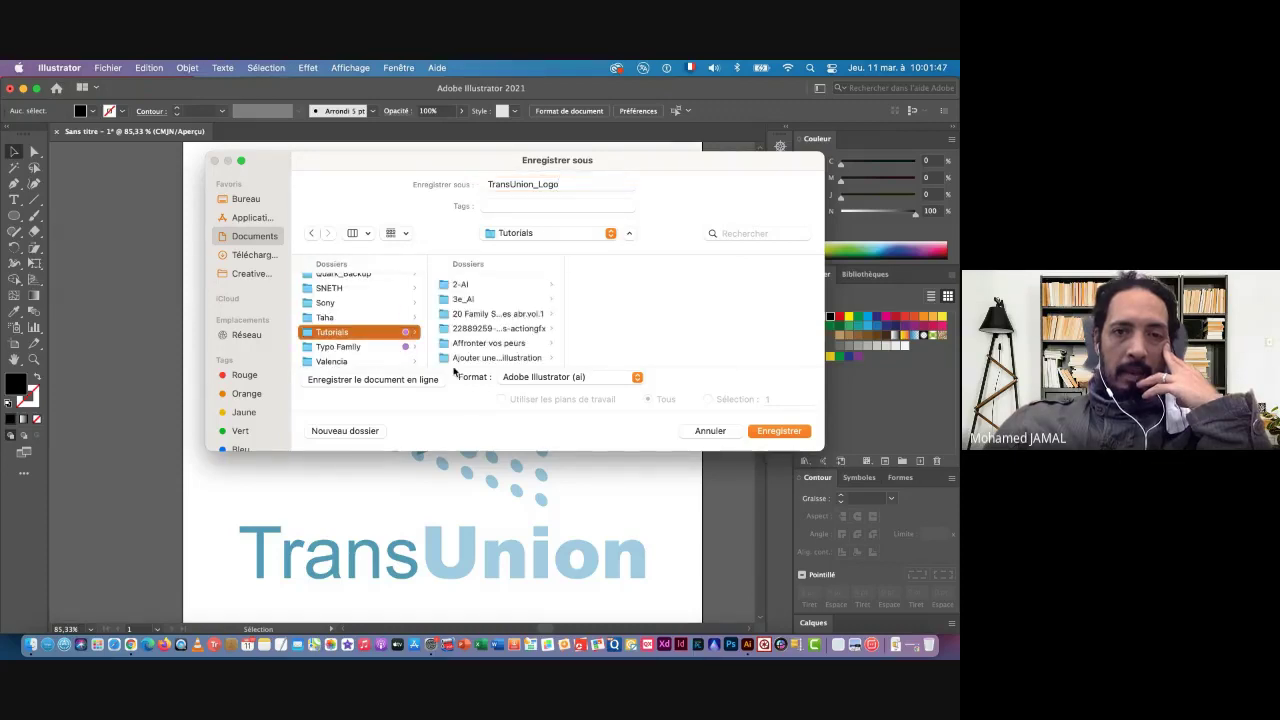
Create a new folder named Illutrator_1TC_Logo TRANSUNION inside Tutorials
left_click(335, 431)
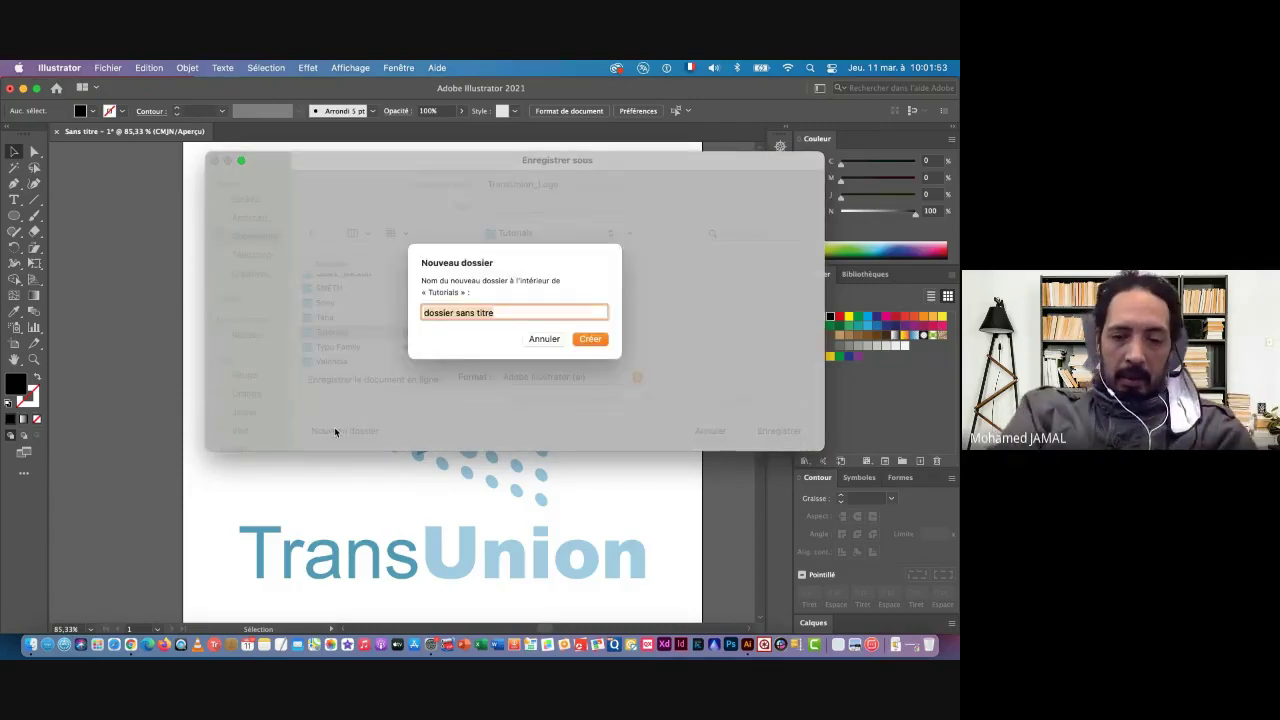
type("l")
type("llu")
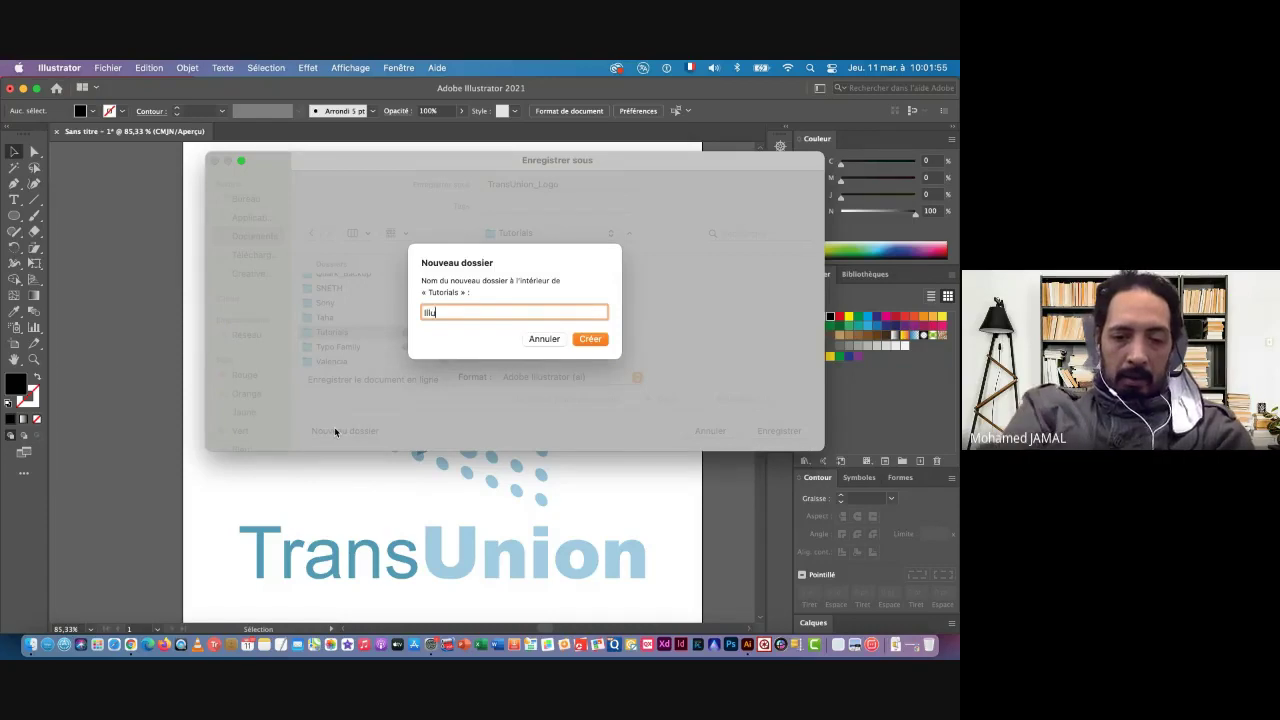
type("trator")
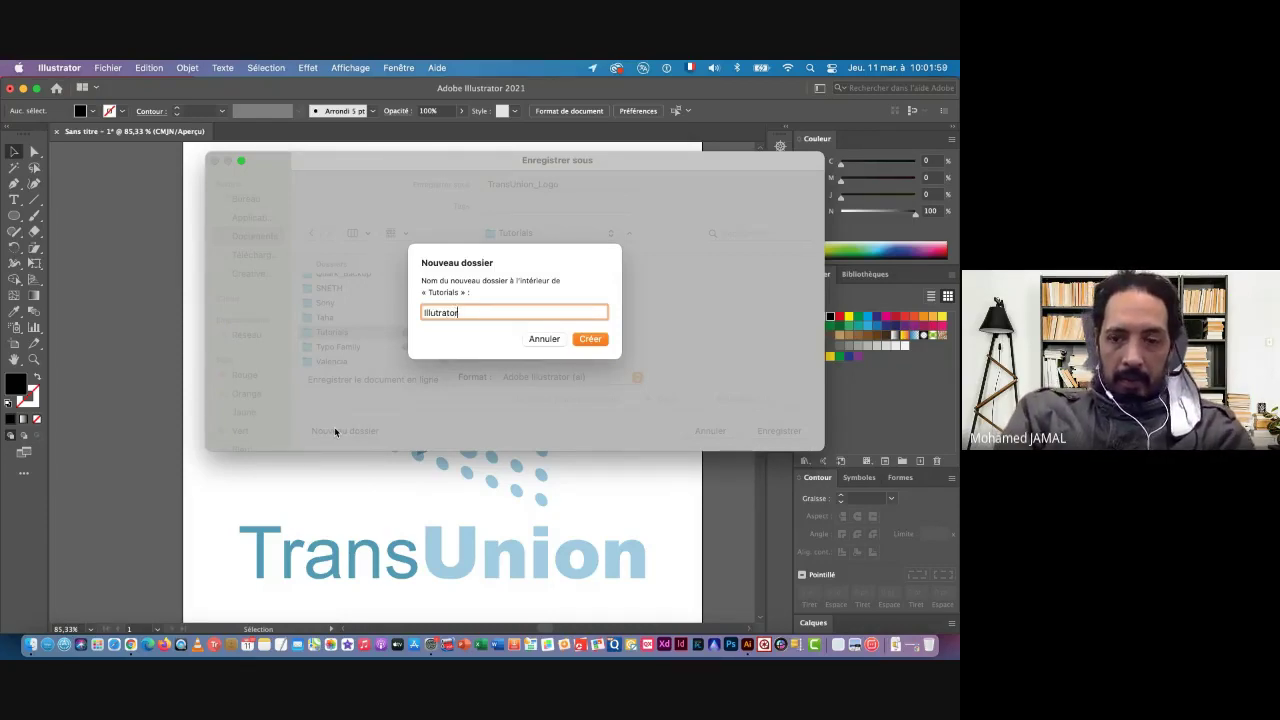
type("_")
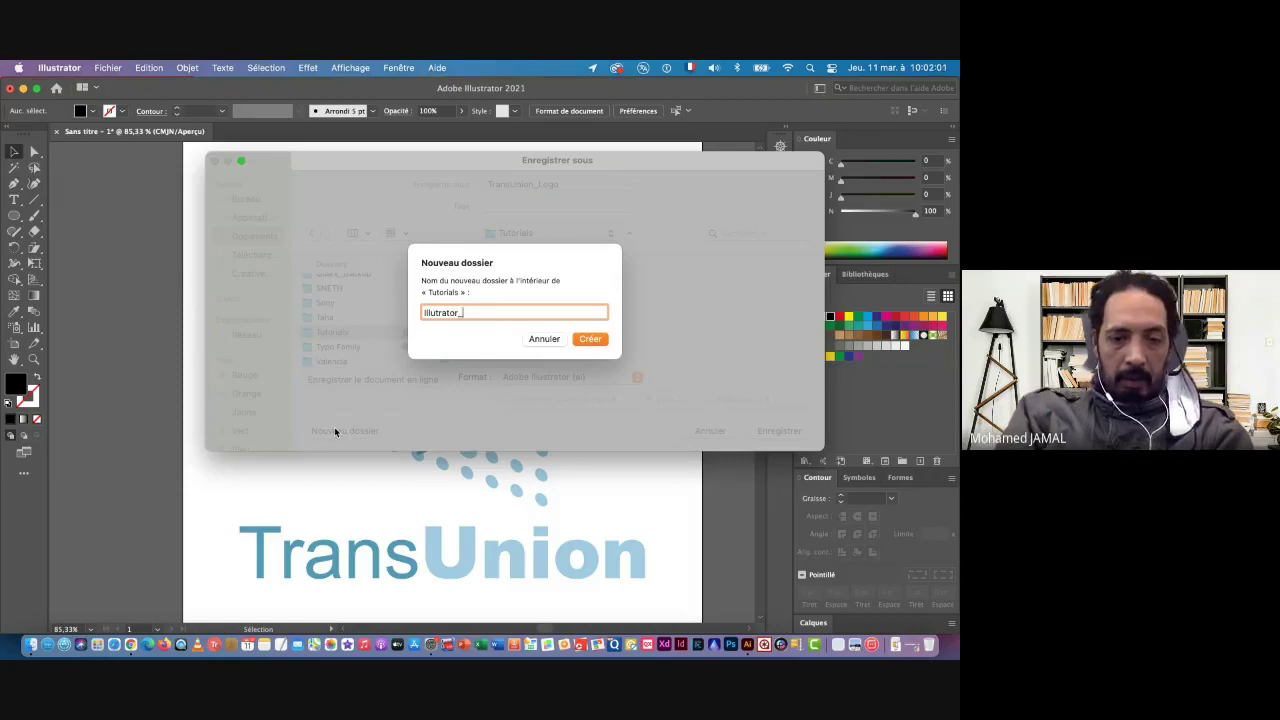
type("1T")
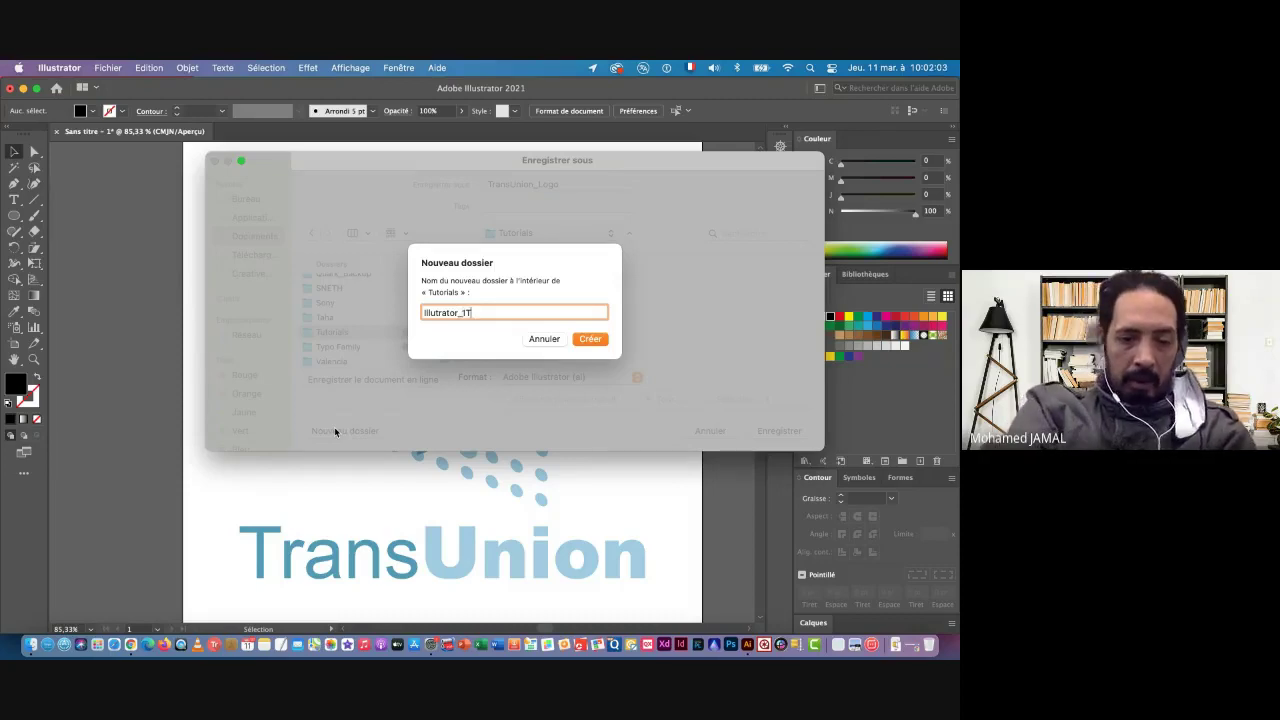
type("C_")
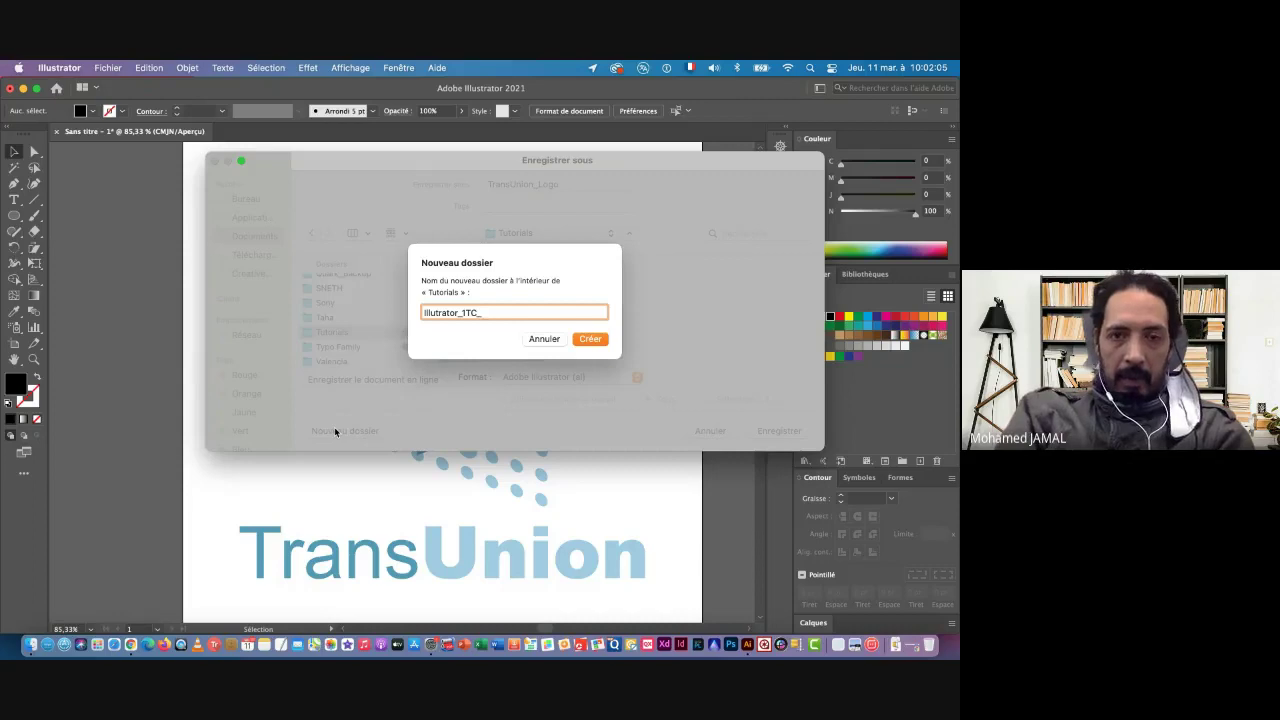
type("Log")
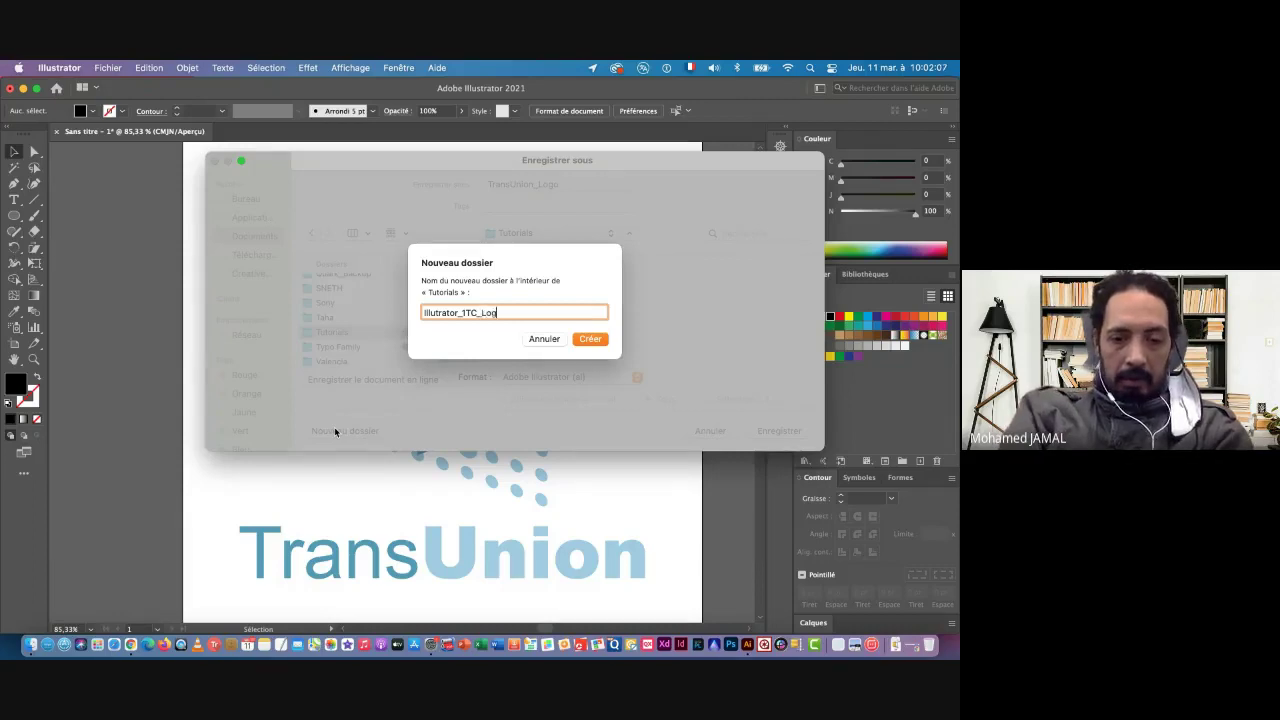
type("o")
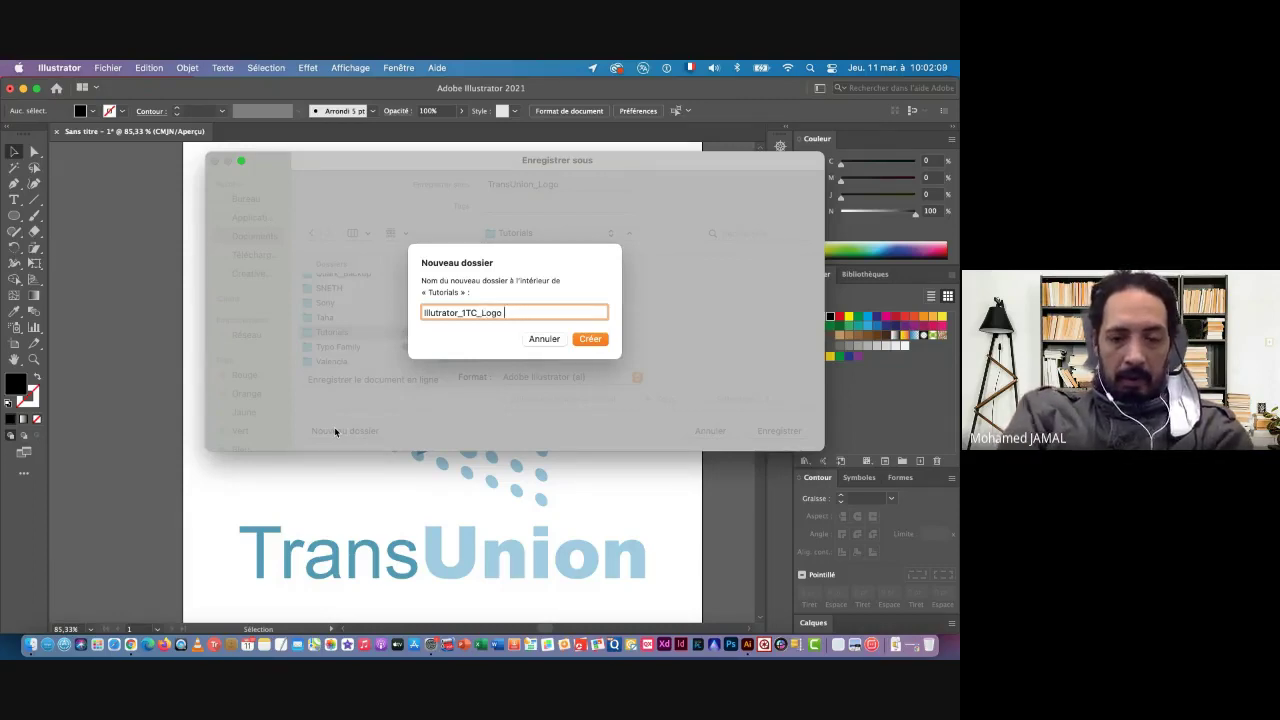
type("TRANS")
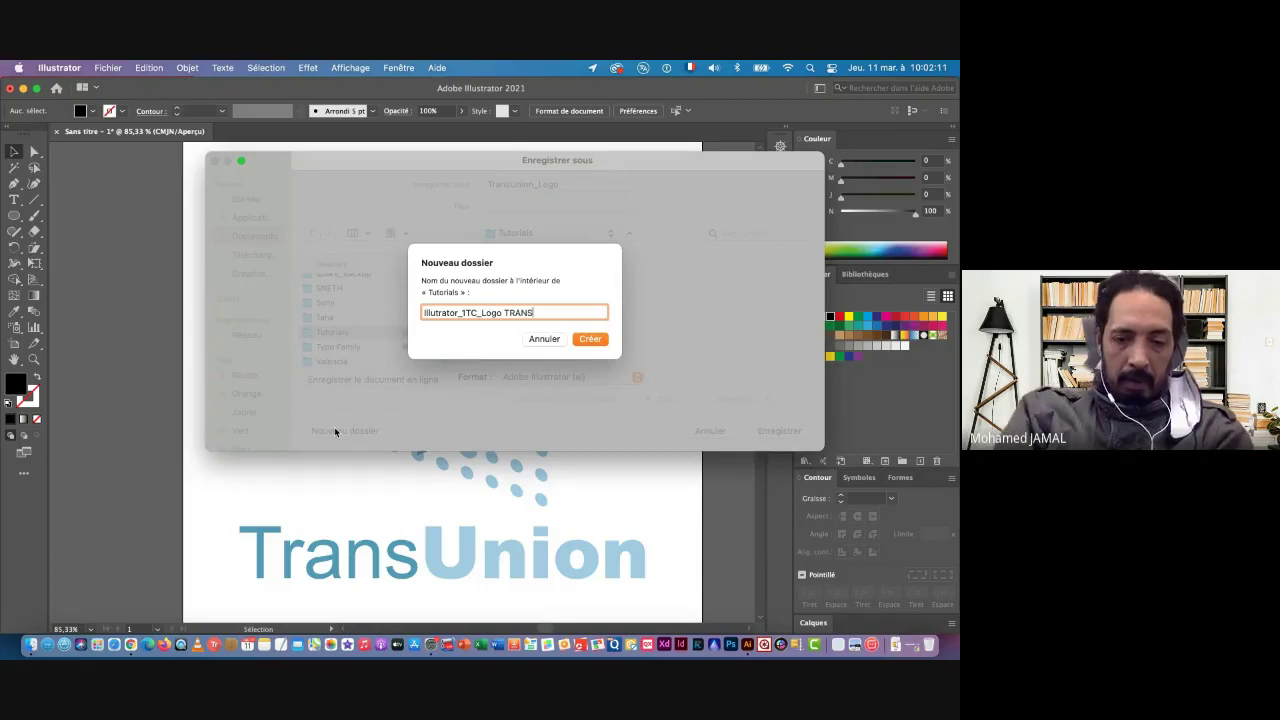
type("UN")
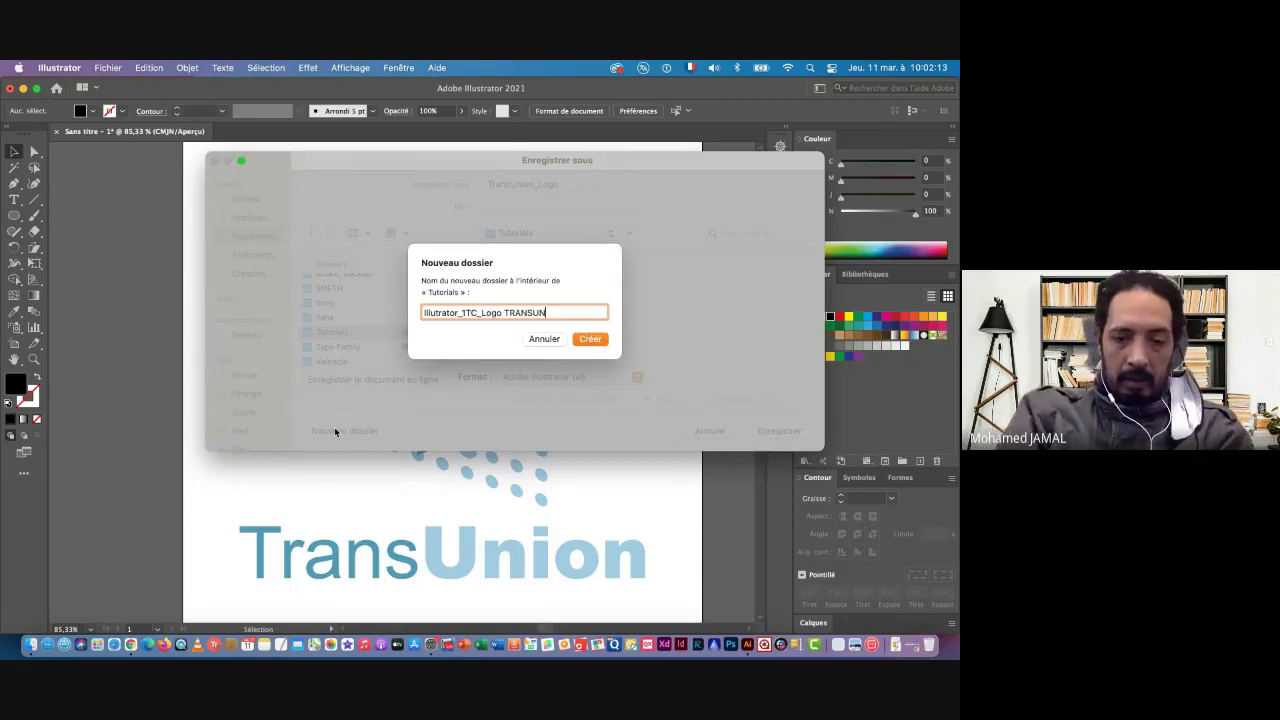
type("ION")
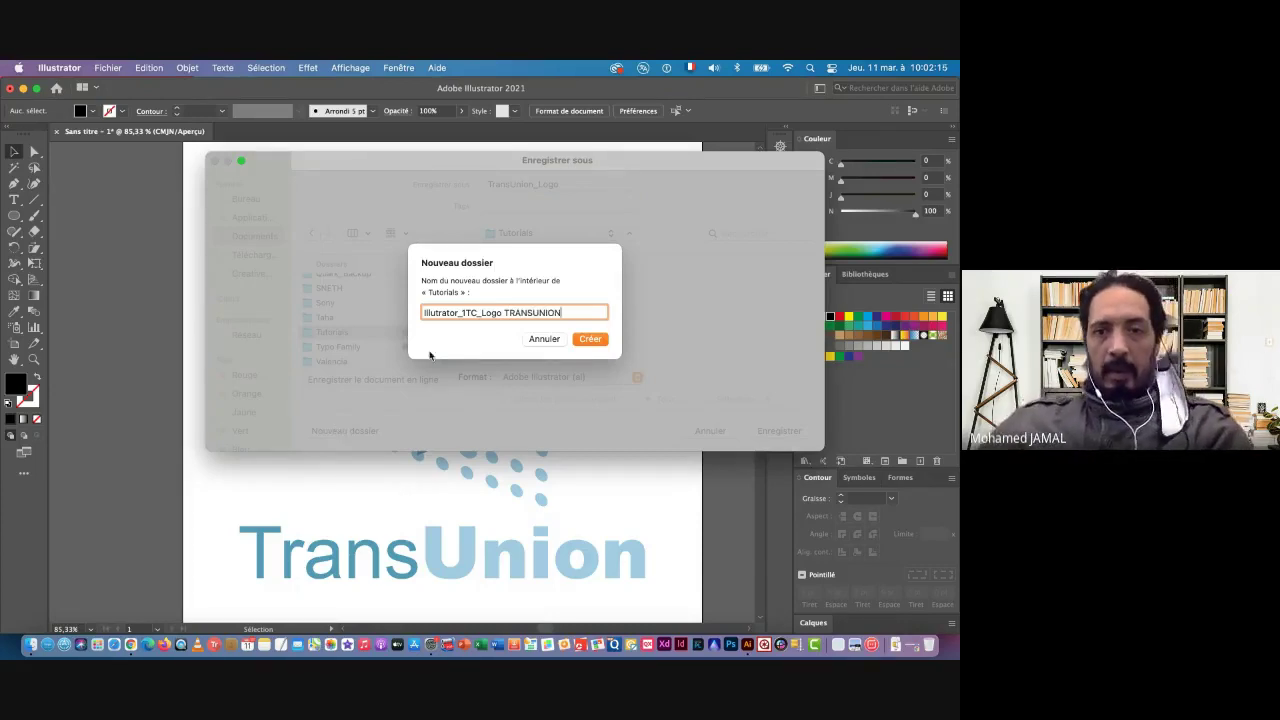
left_click(590, 339)
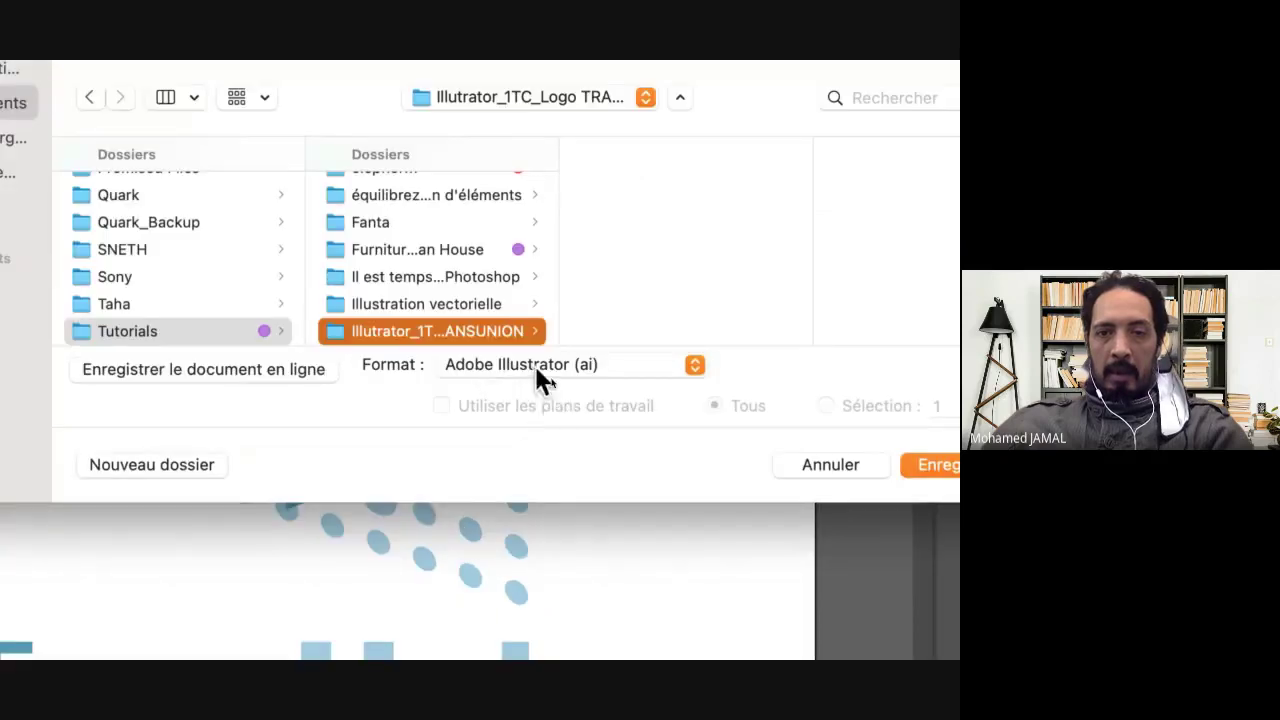
left_click(541, 378)
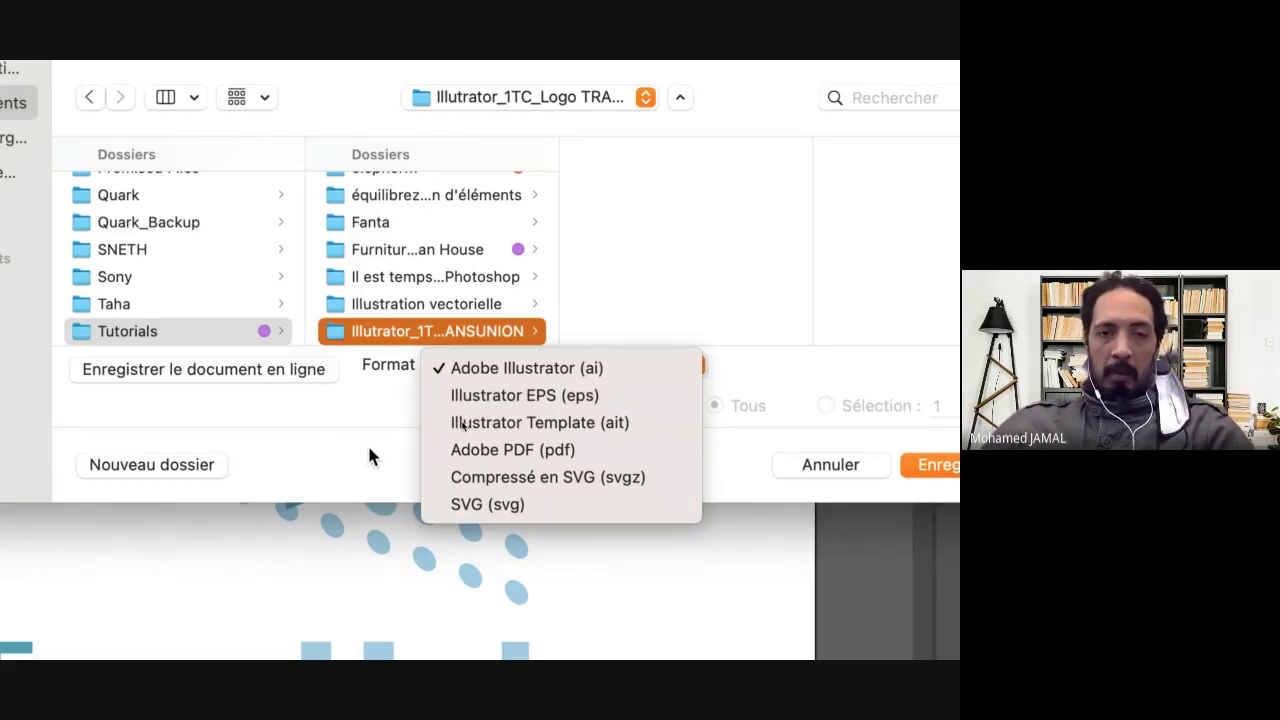
left_click(369, 457)
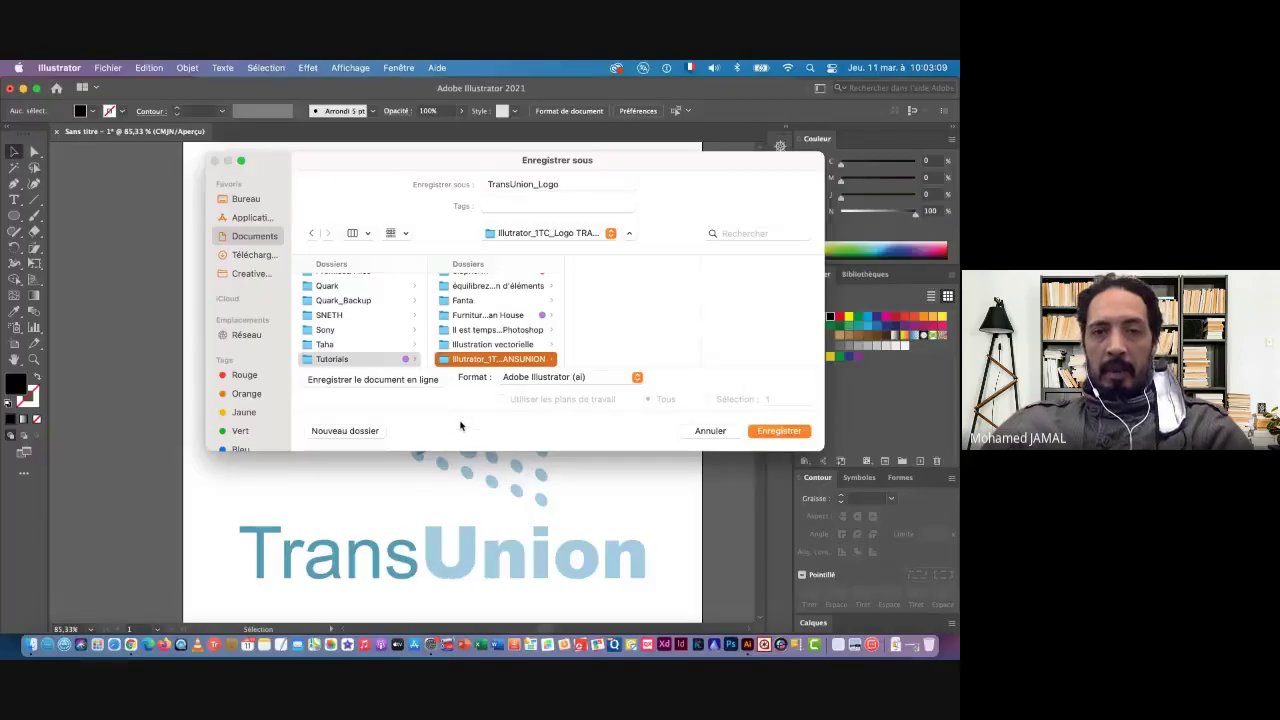
Save TransUnion_Logo.ai in the new folder with Illustrator 2020 version compatibility
left_click(783, 432)
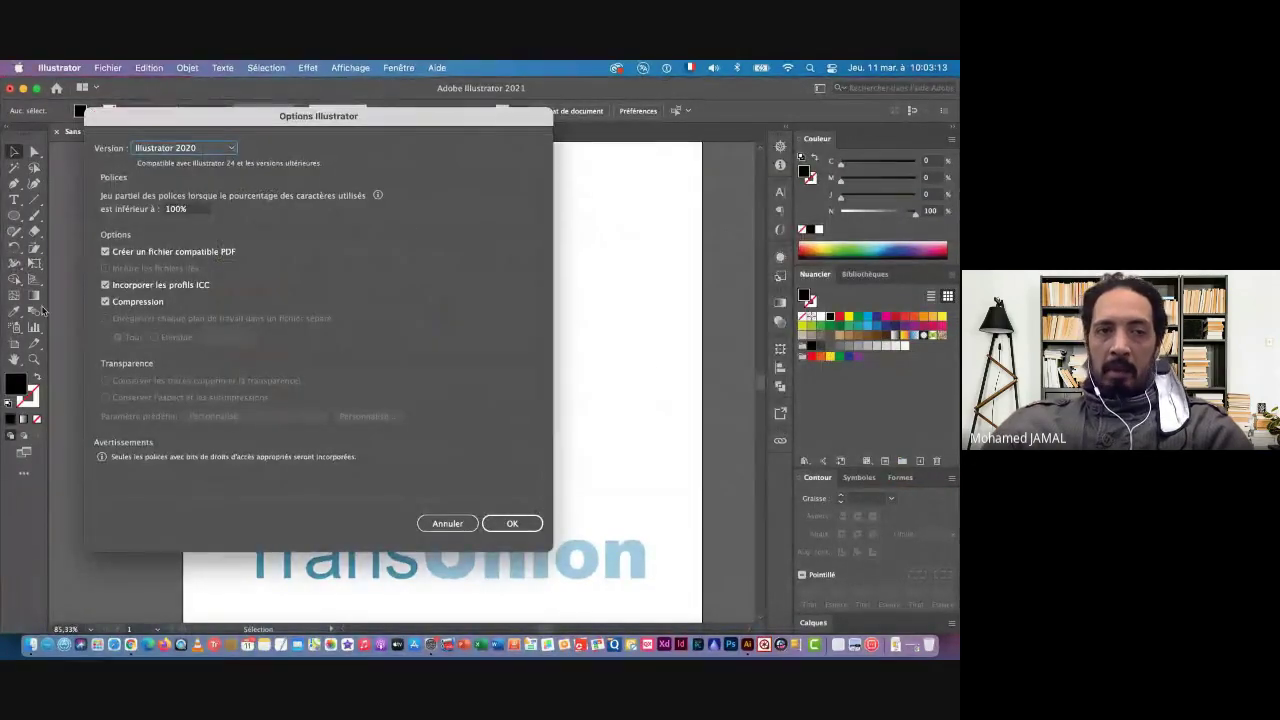
left_click(190, 148)
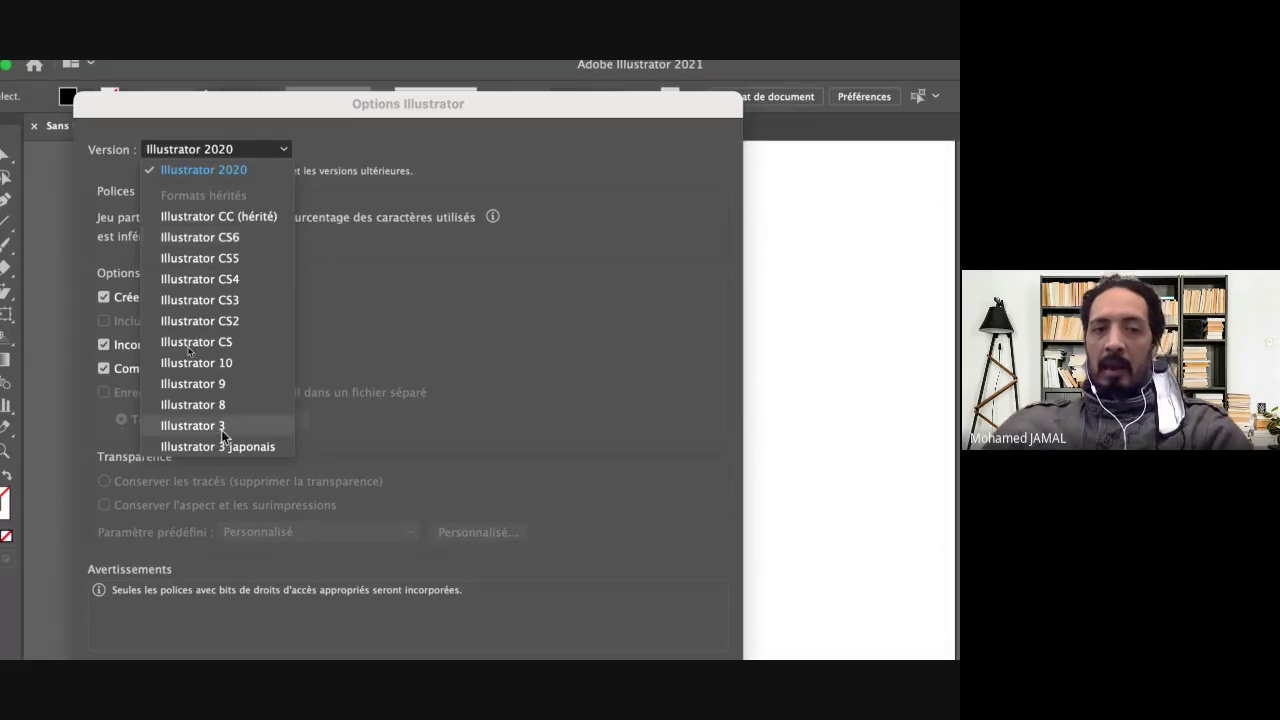
left_click(218, 172)
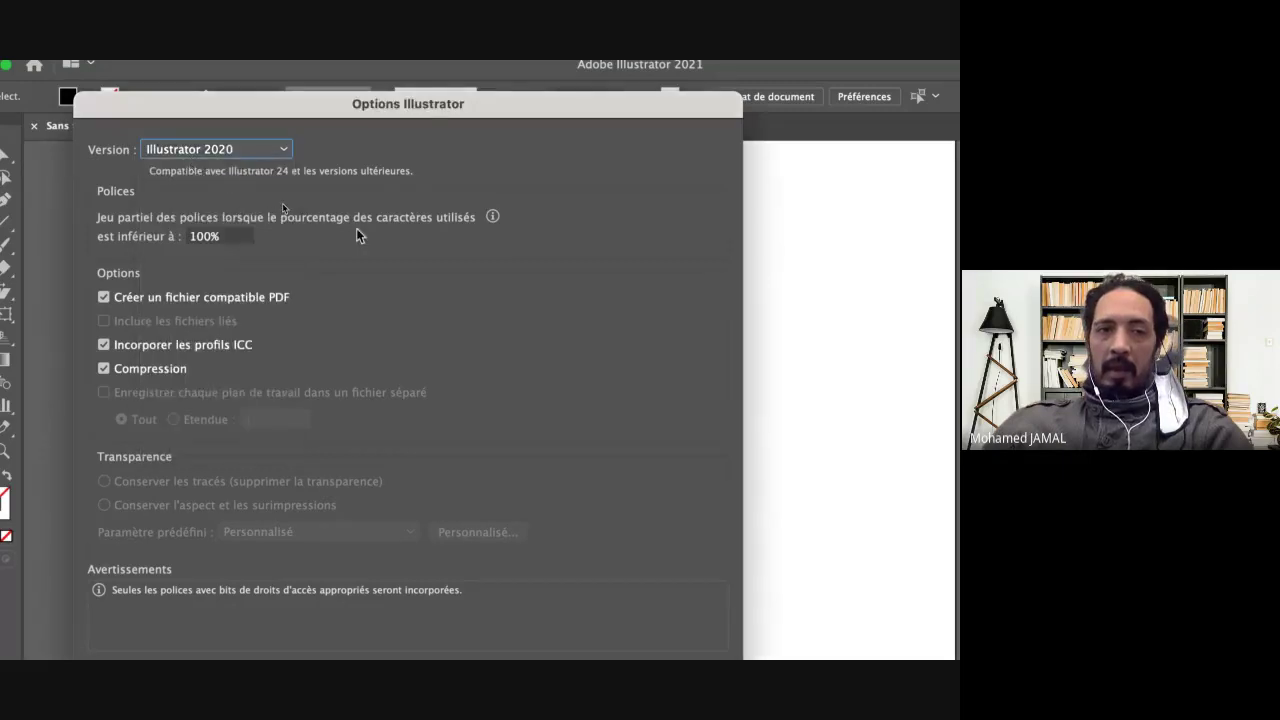
left_click(512, 523)
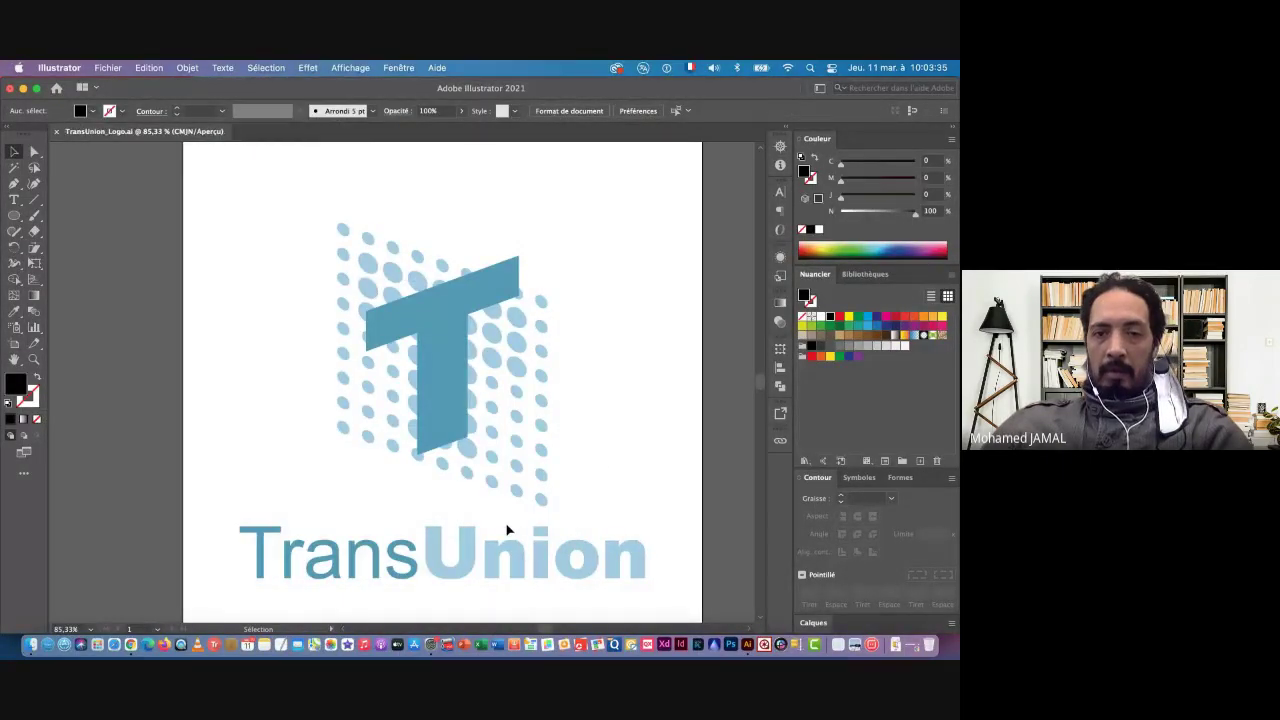
Zoom the view to 100% and take a full-screen screenshot of the logo
key("super+space")
mouse_move(600, 460)
left_mouse_down()
mouse_move(511, 467)
mouse_move(534, 463)
mouse_move(474, 432)
mouse_move(505, 458)
mouse_move(496, 448)
mouse_move(549, 458)
left_mouse_up()
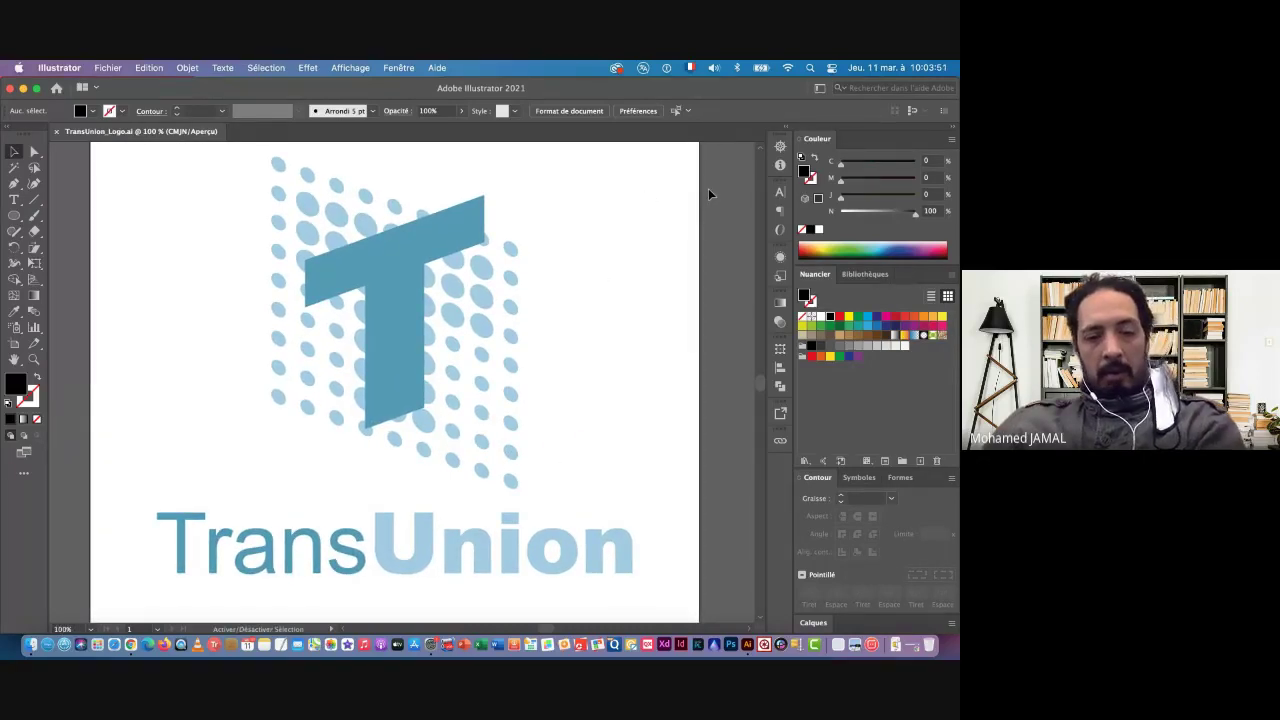
key("a")
key("super+shift+3")
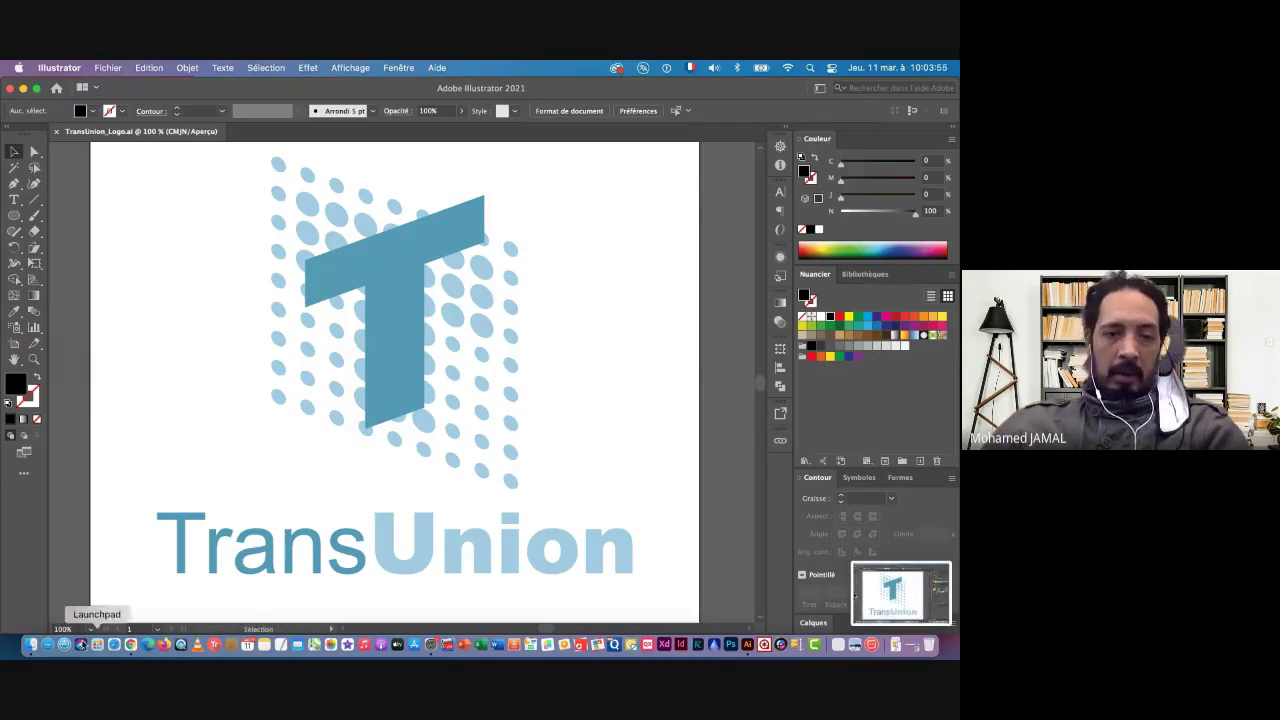
In Finder, open Documents > Tutorials > Illustrator_1TC_Logo TRANSUNION and open a second window
left_click(32, 646)
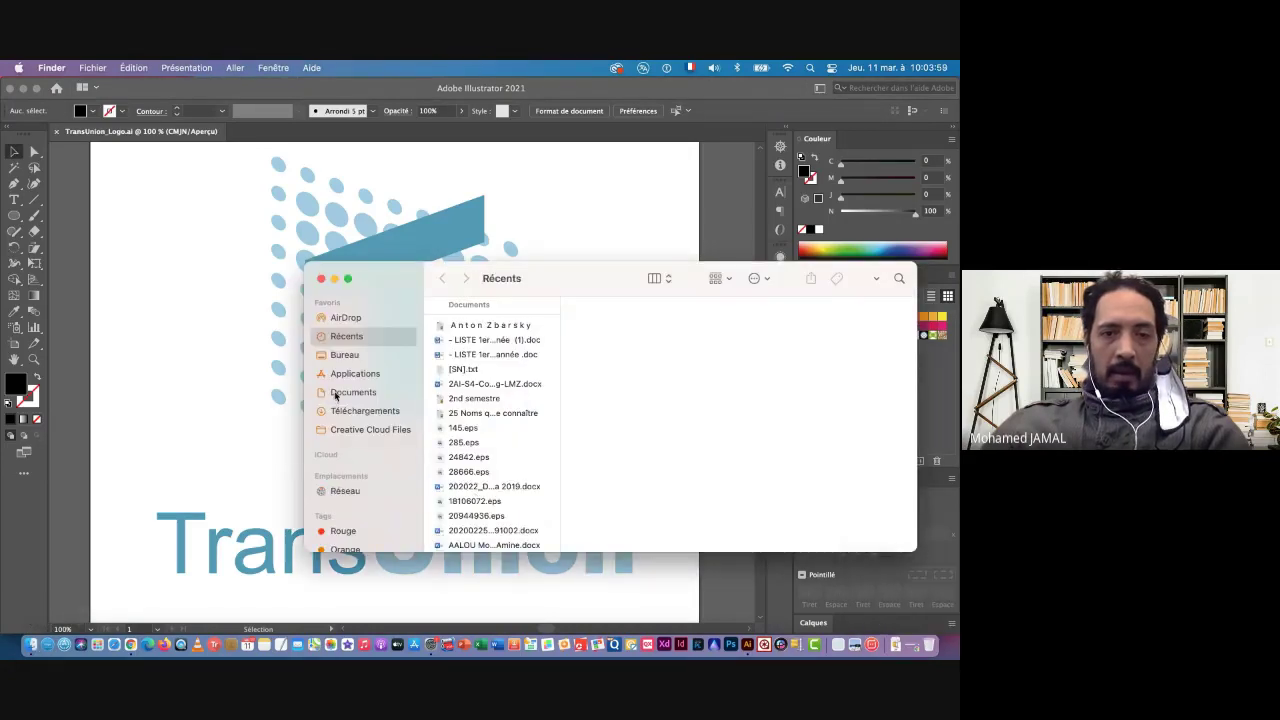
left_click(336, 395)
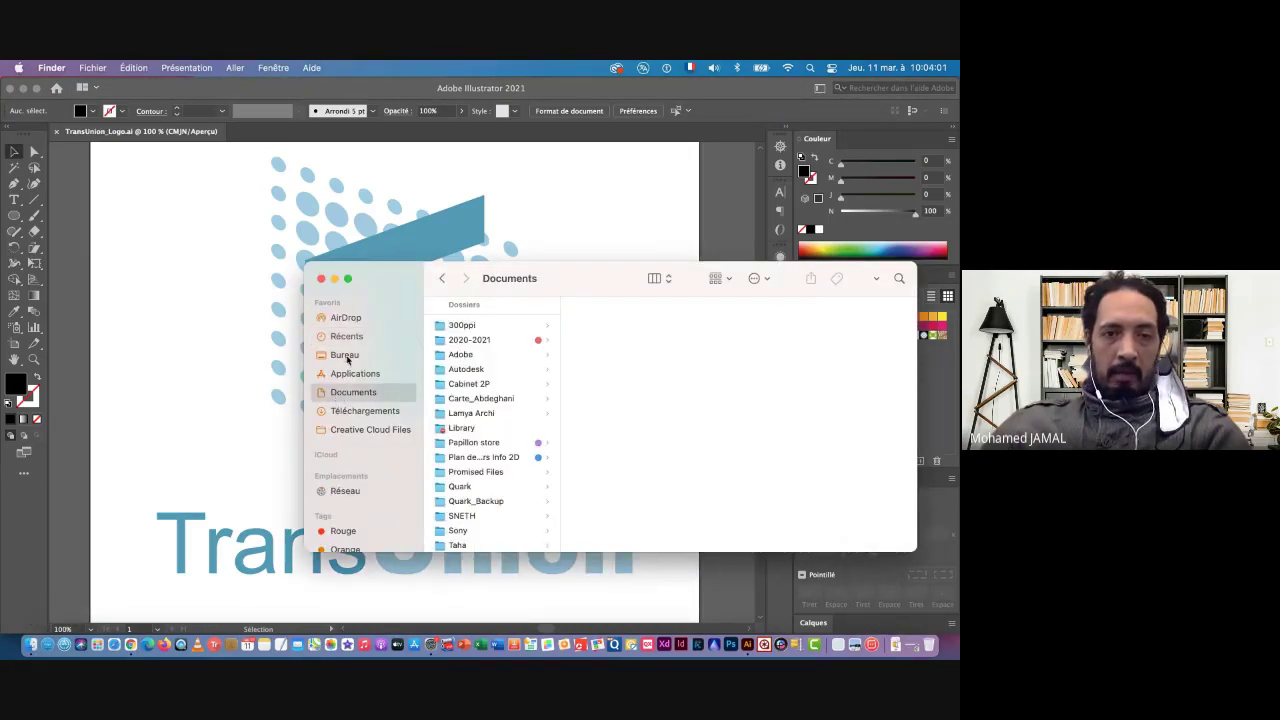
scroll(471, 410, "down", 5)
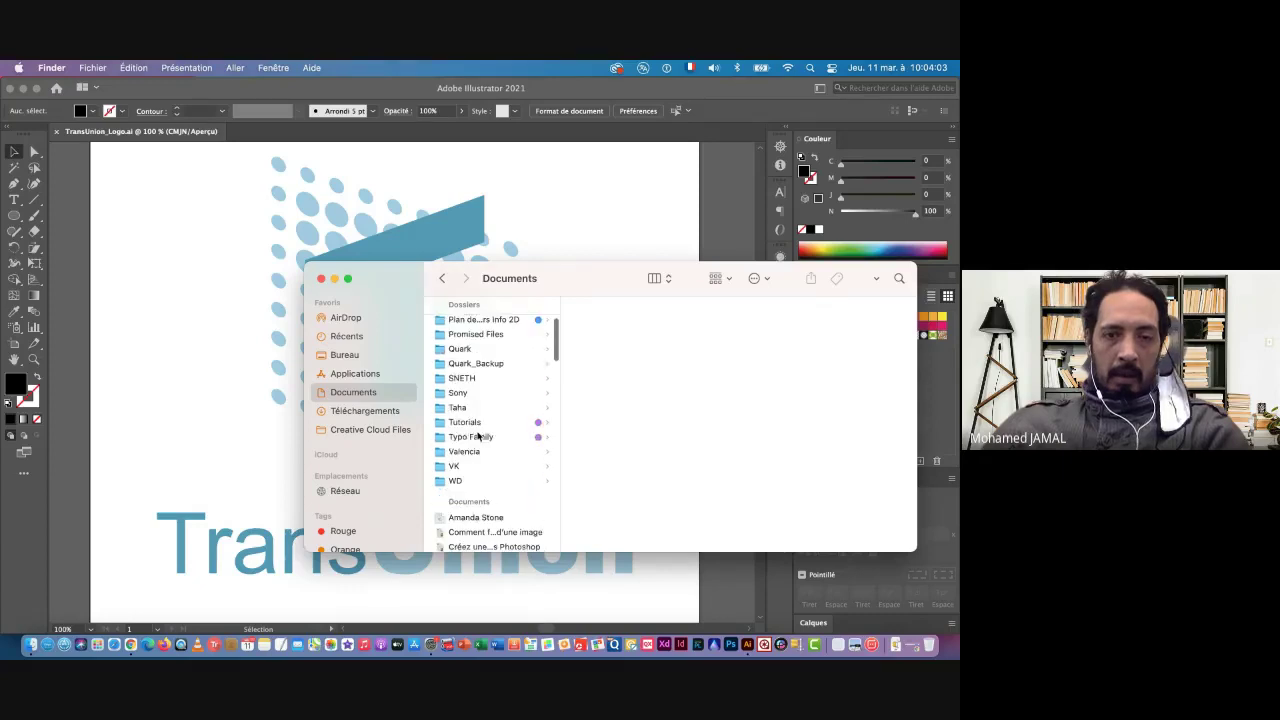
left_click(463, 424)
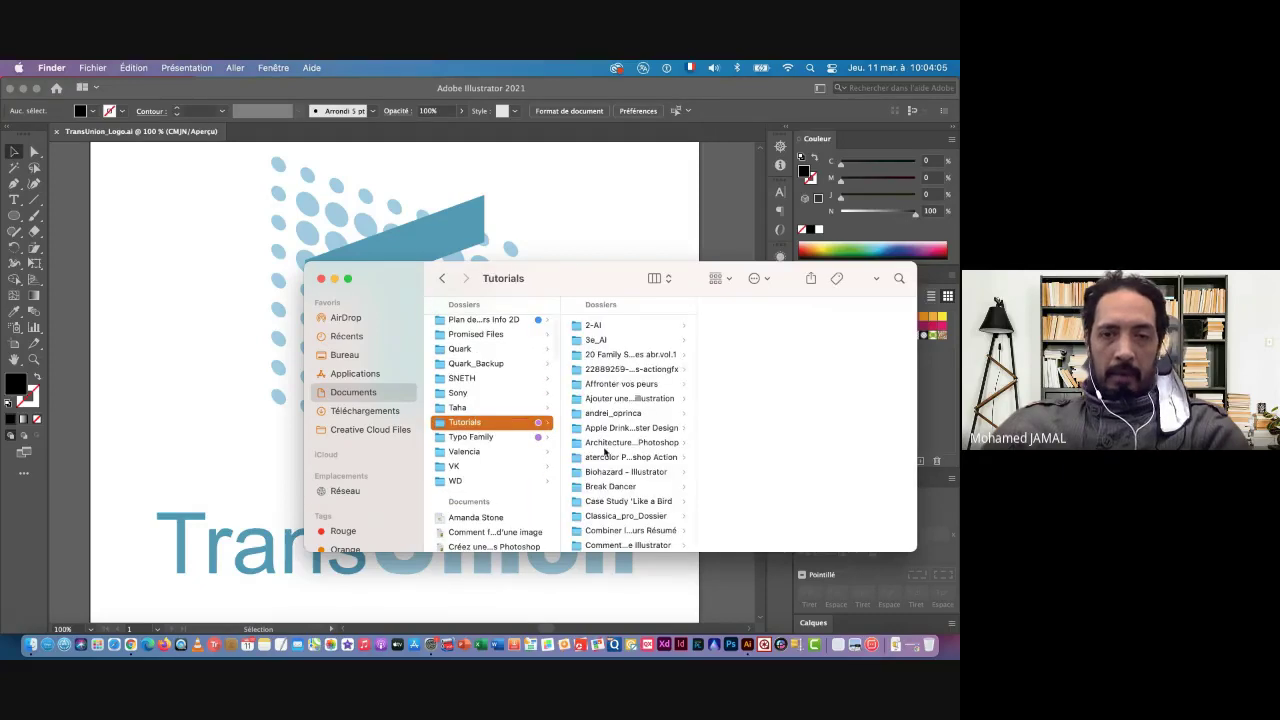
scroll(615, 470, "down", 2)
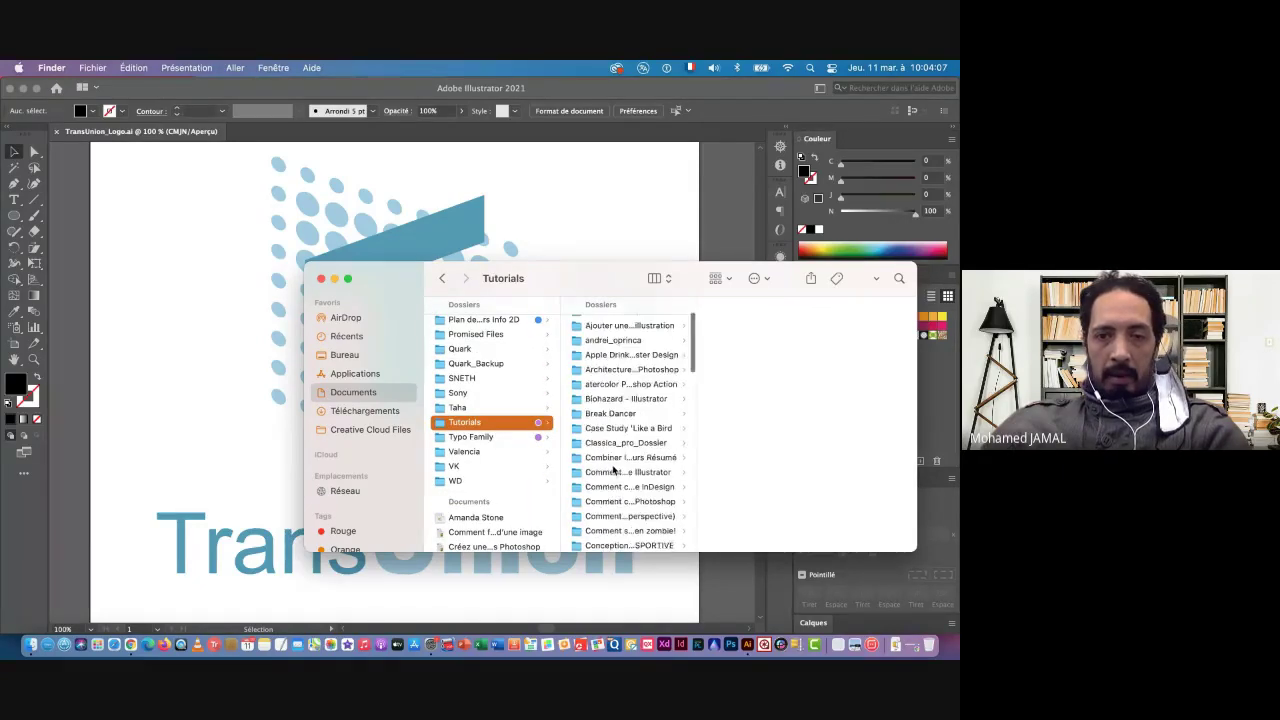
scroll(615, 470, "down", 3)
scroll(616, 470, "down", 3)
scroll(617, 471, "down", 2)
scroll(616, 473, "down", 3)
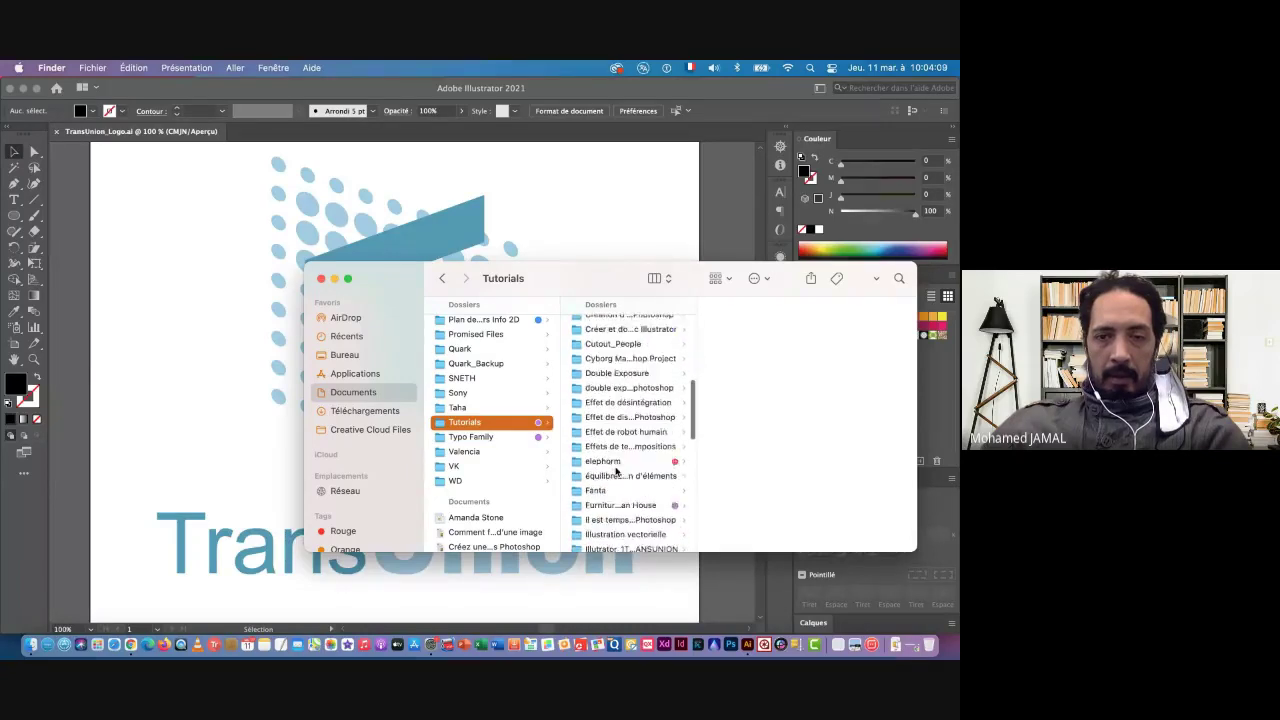
scroll(612, 480, "down", 3)
scroll(608, 488, "down", 2)
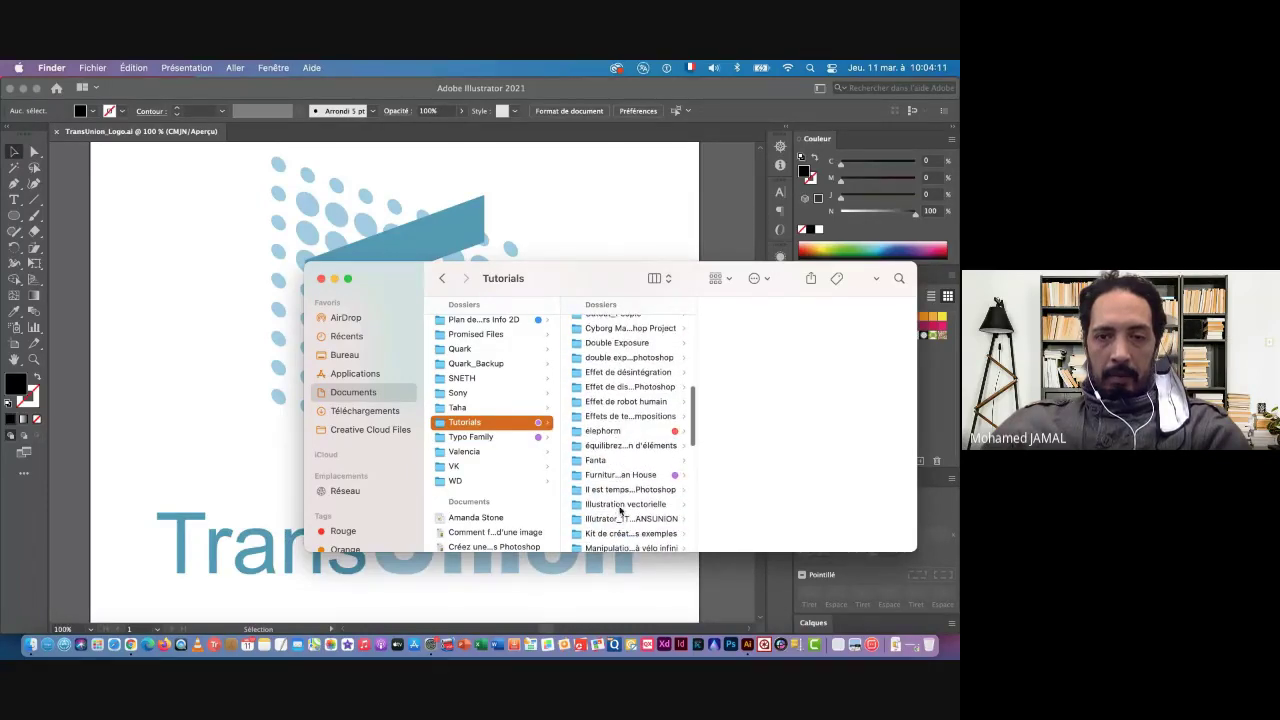
left_click(596, 520)
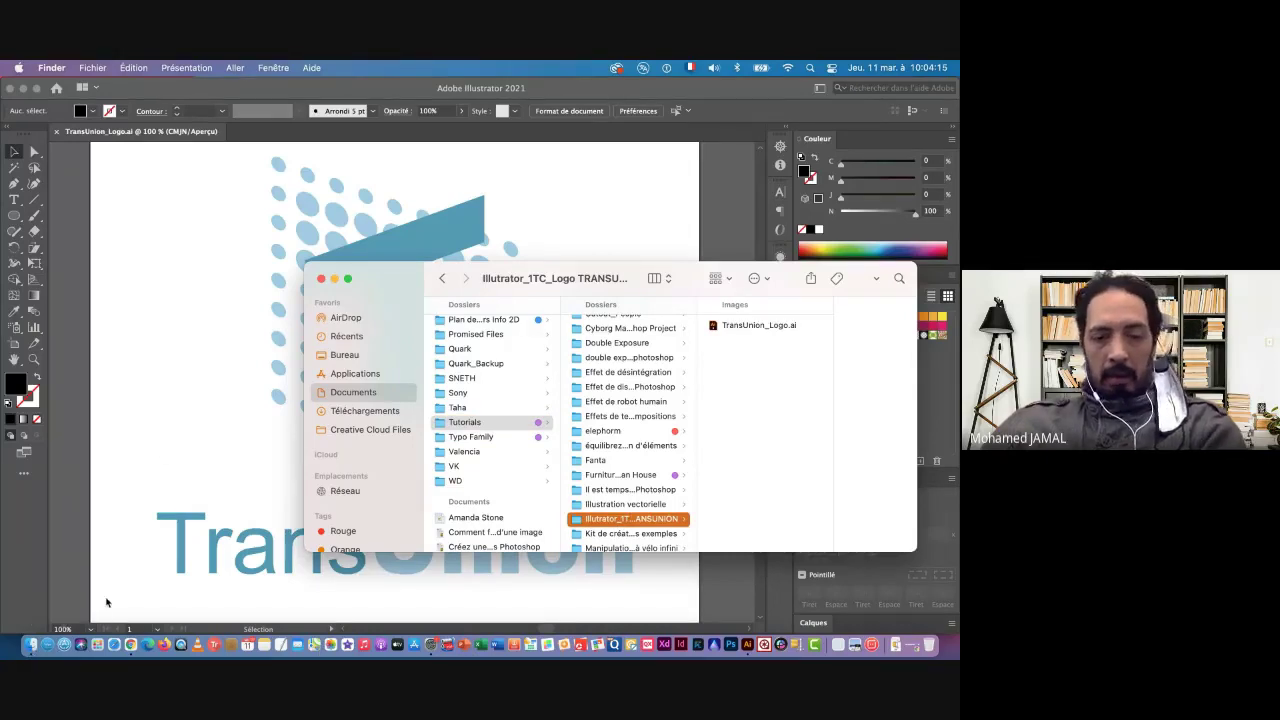
key("super+o")
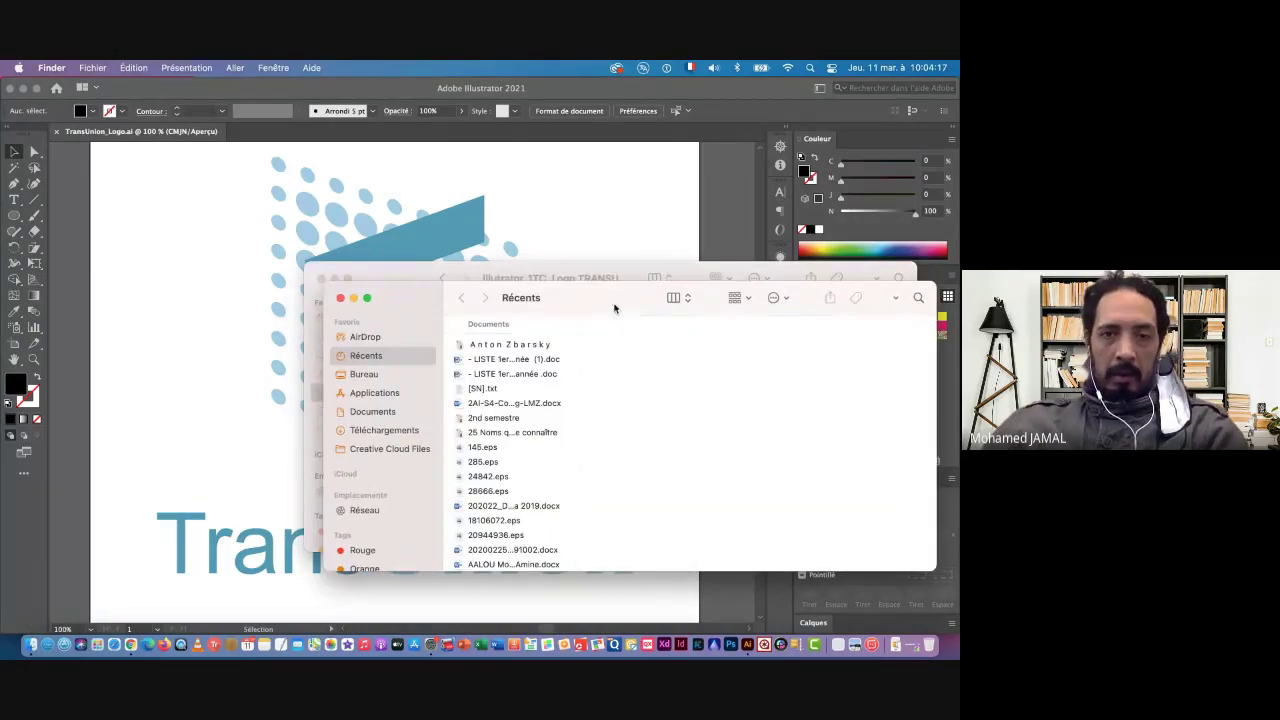
Move the 10.03.53 screenshot from Bureau into the logo folder and close the Bureau window
left_click_drag(612, 304, 389, 173)
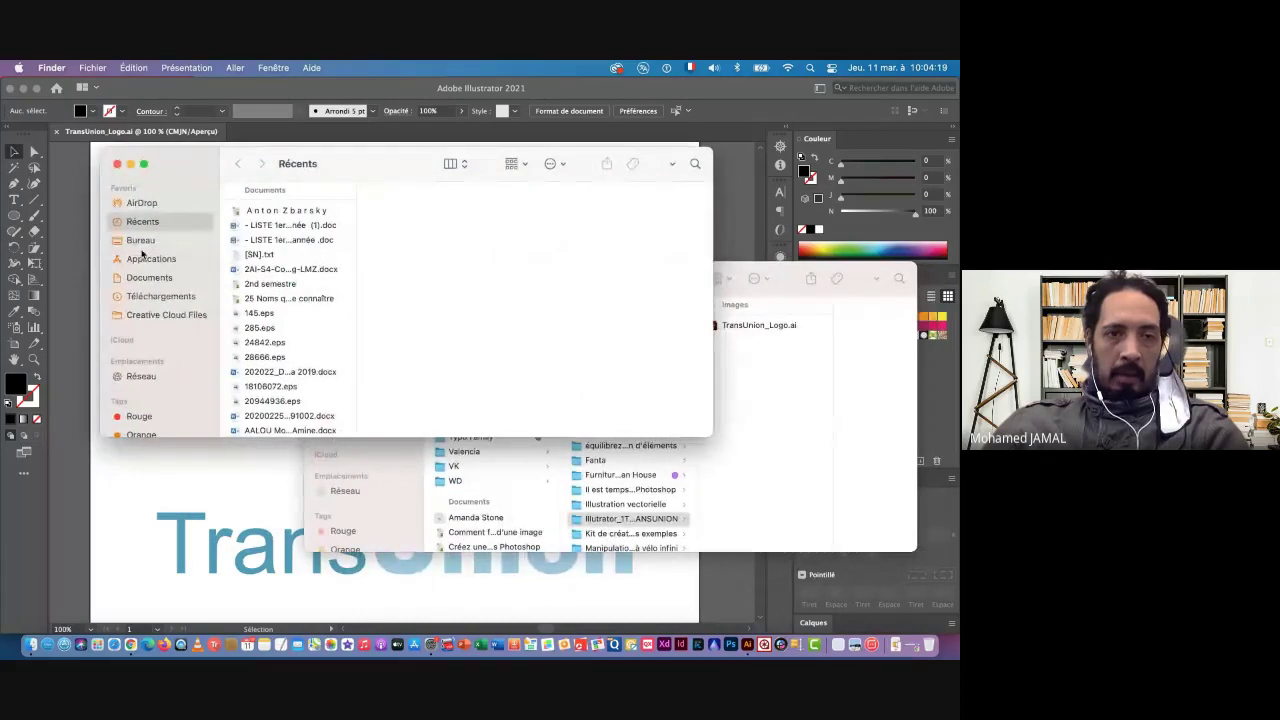
left_click(140, 243)
scroll(252, 325, "down", 5)
scroll(254, 324, "down", 5)
scroll(256, 324, "down", 5)
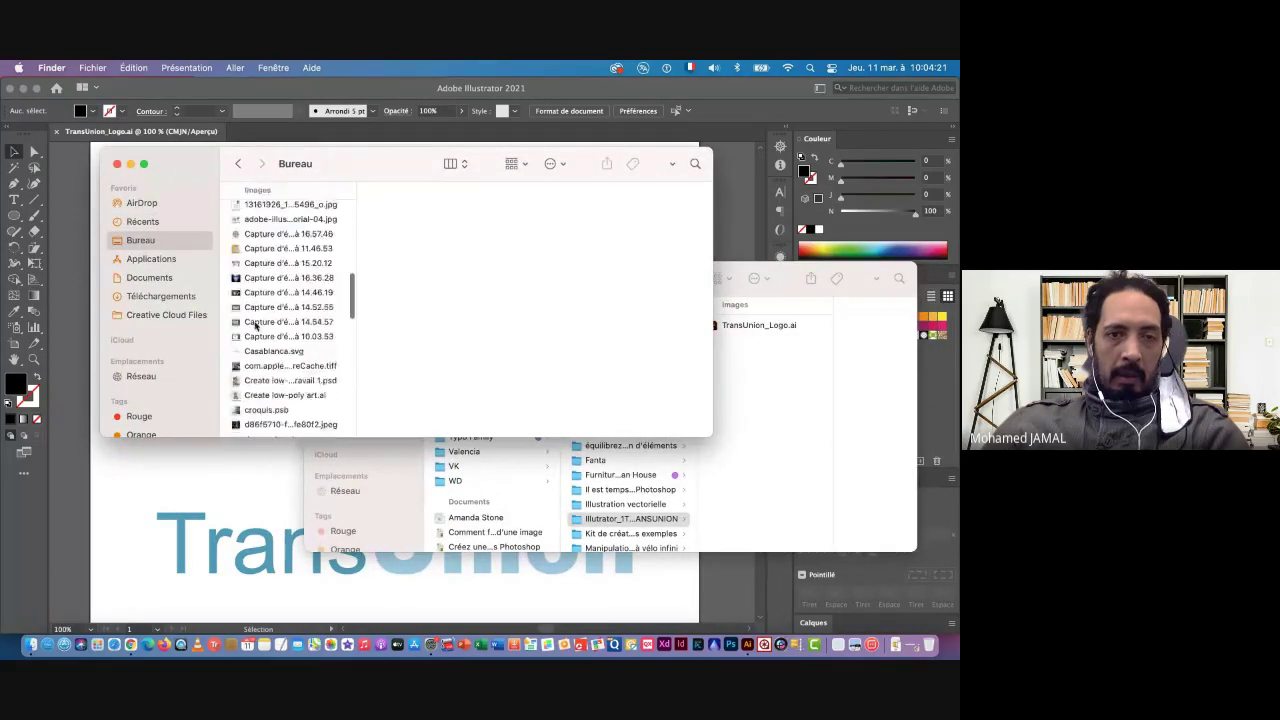
scroll(258, 323, "down", 3)
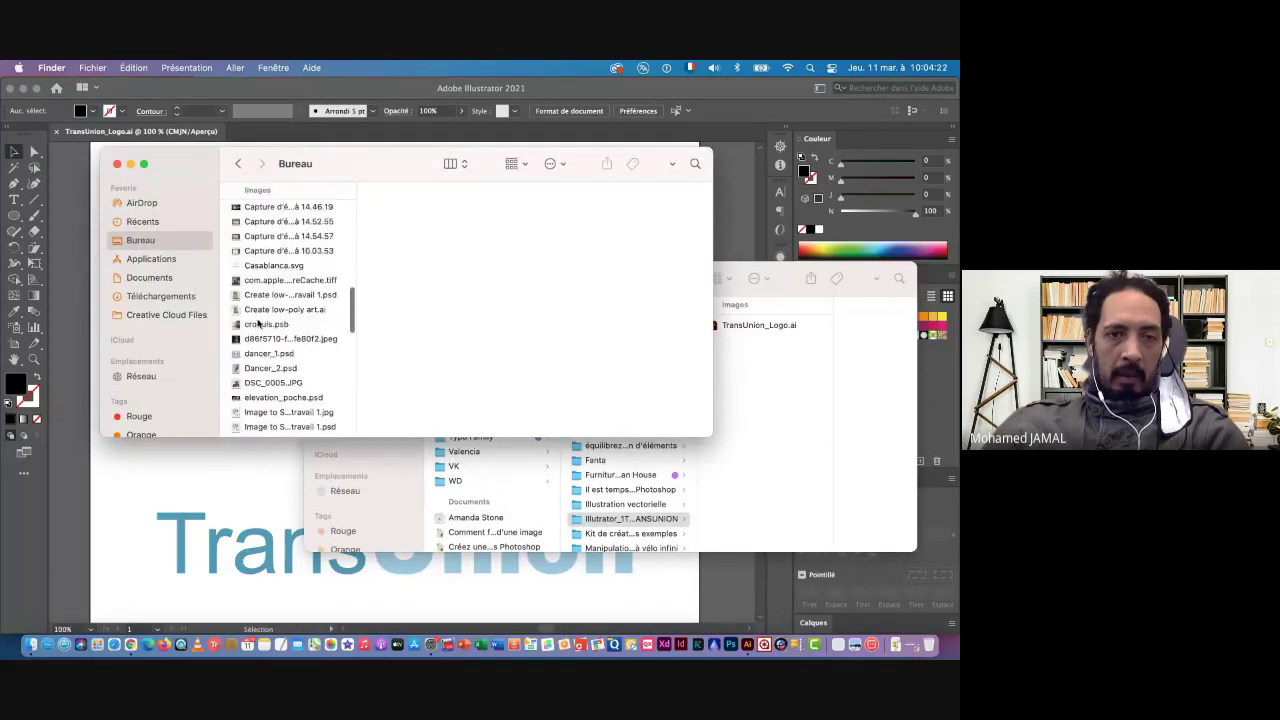
left_click(251, 252)
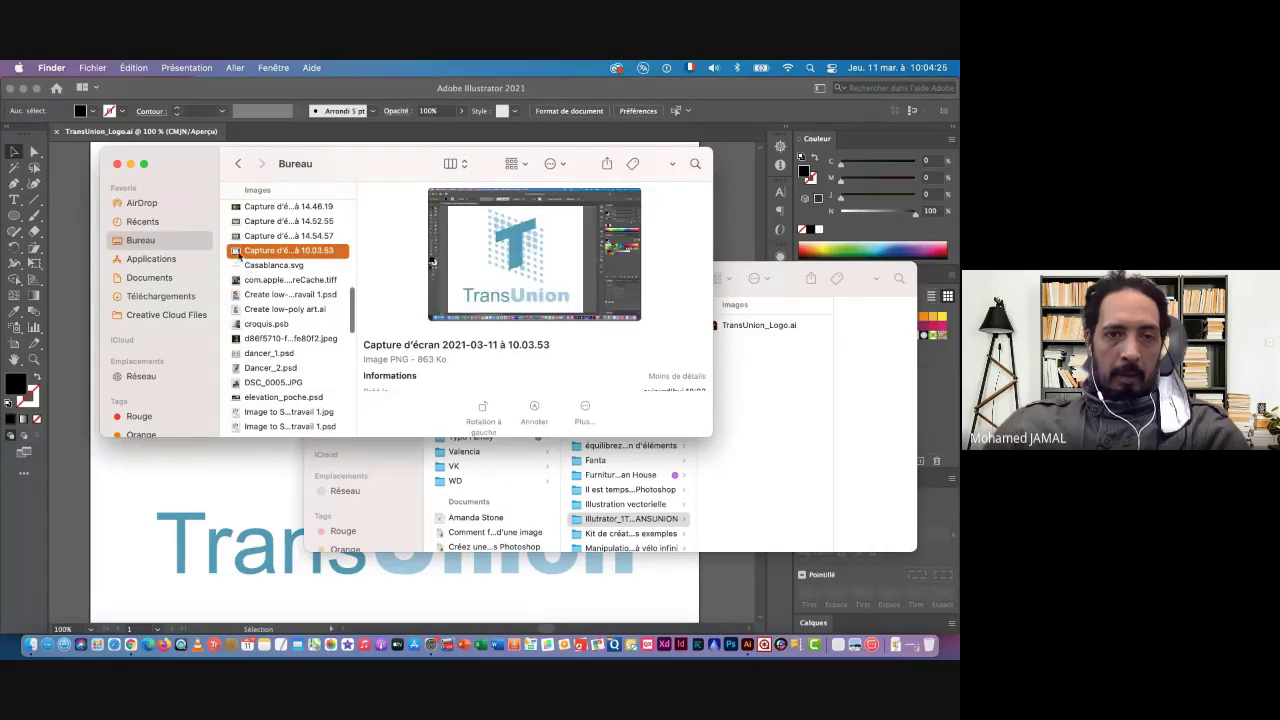
left_click_drag(234, 251, 743, 392)
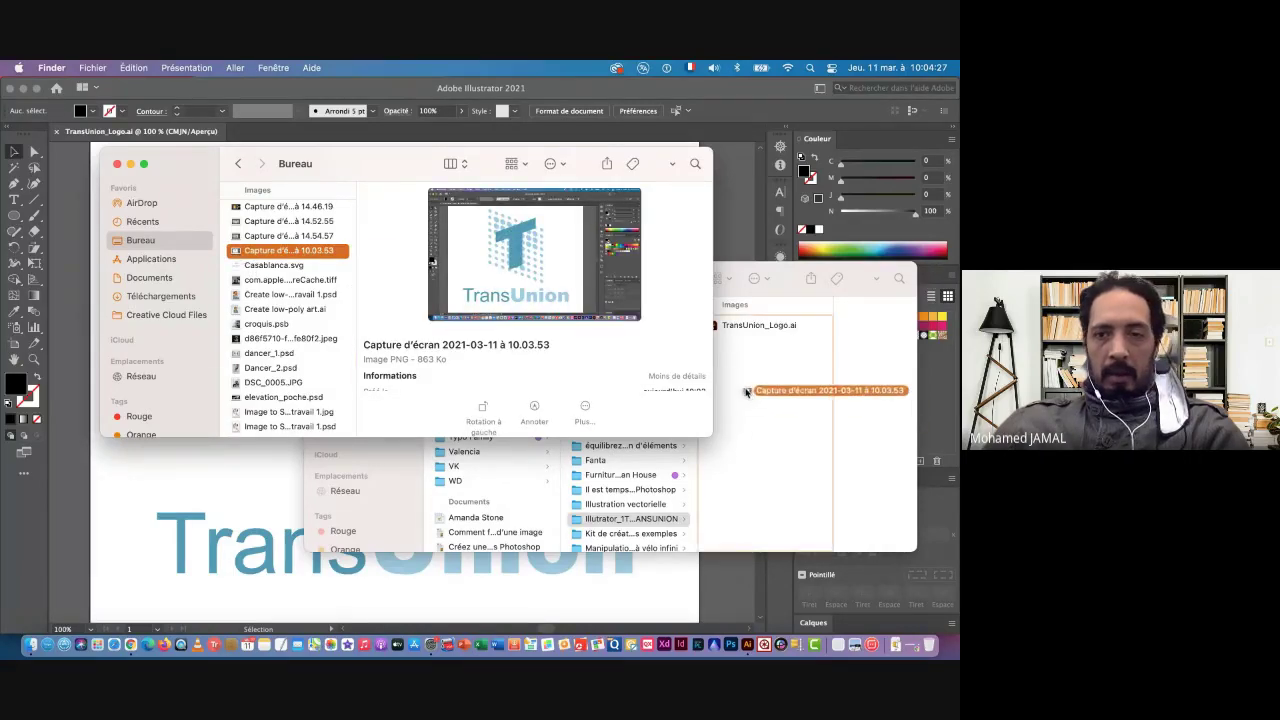
left_click(730, 415)
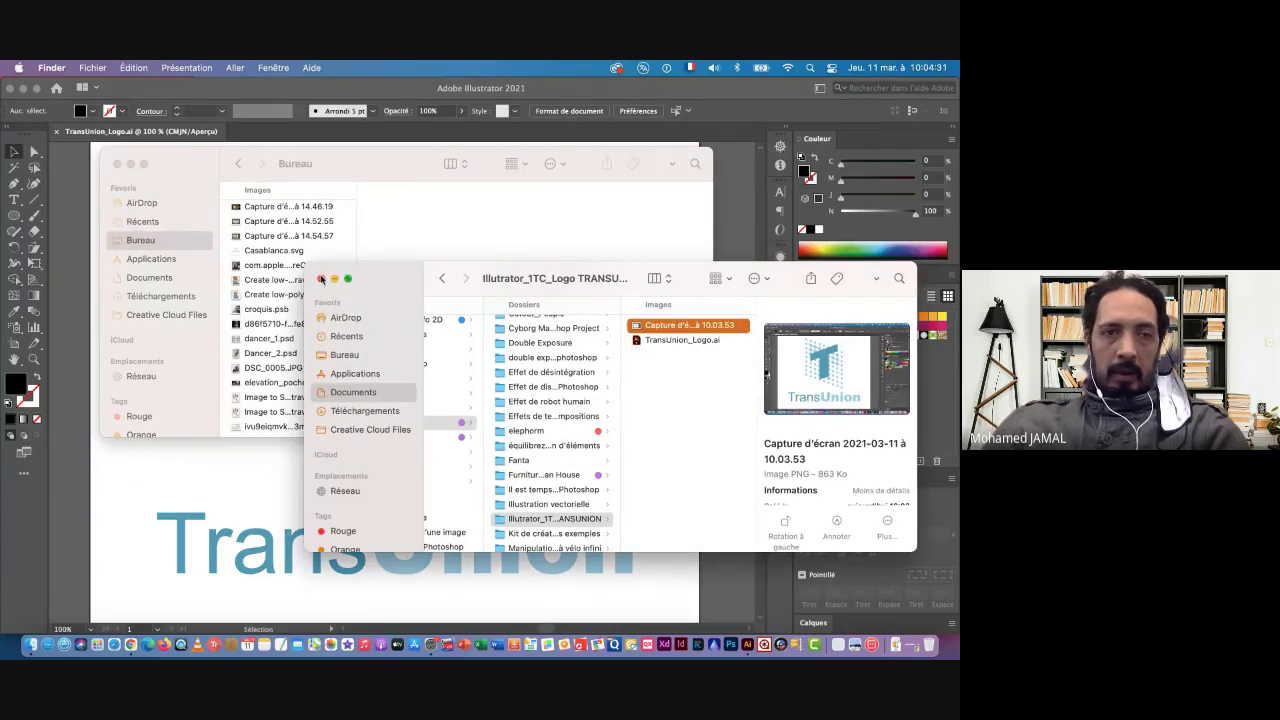
left_click(117, 164)
Switch to the Google Meet call in Chrome and show its meeting options
left_click(121, 232)
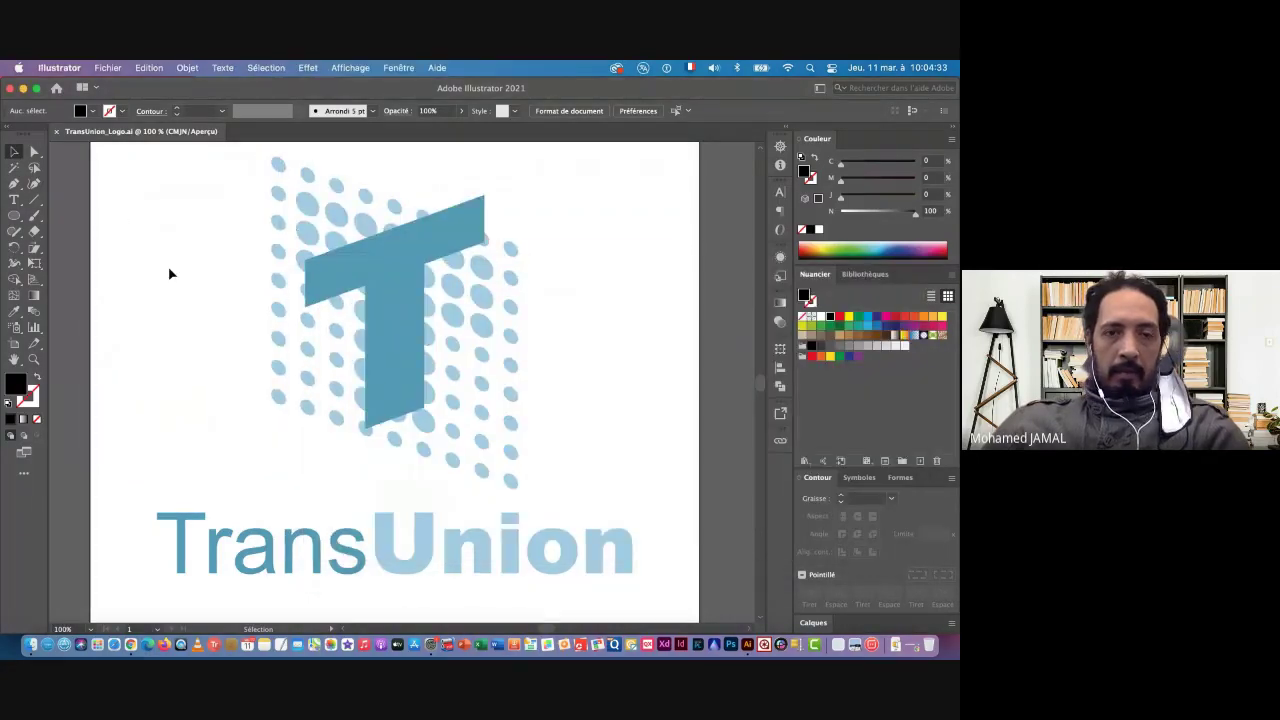
key("super+Tab")
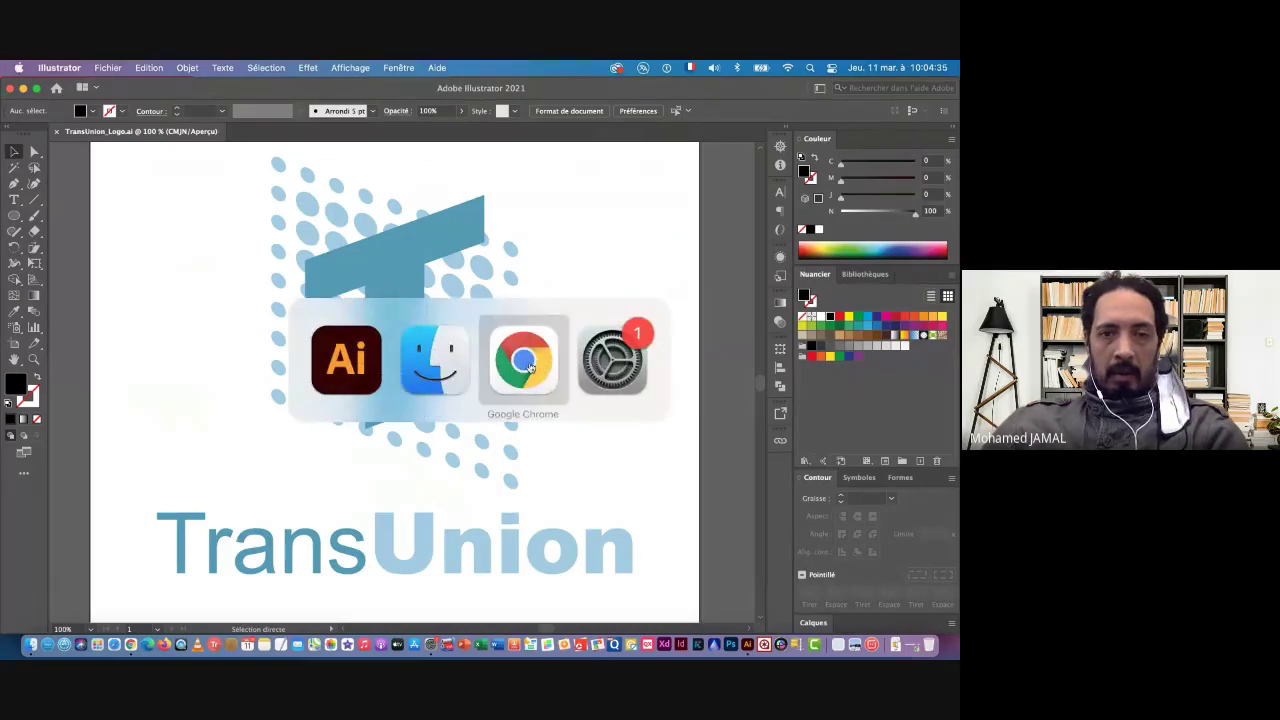
left_click(530, 367)
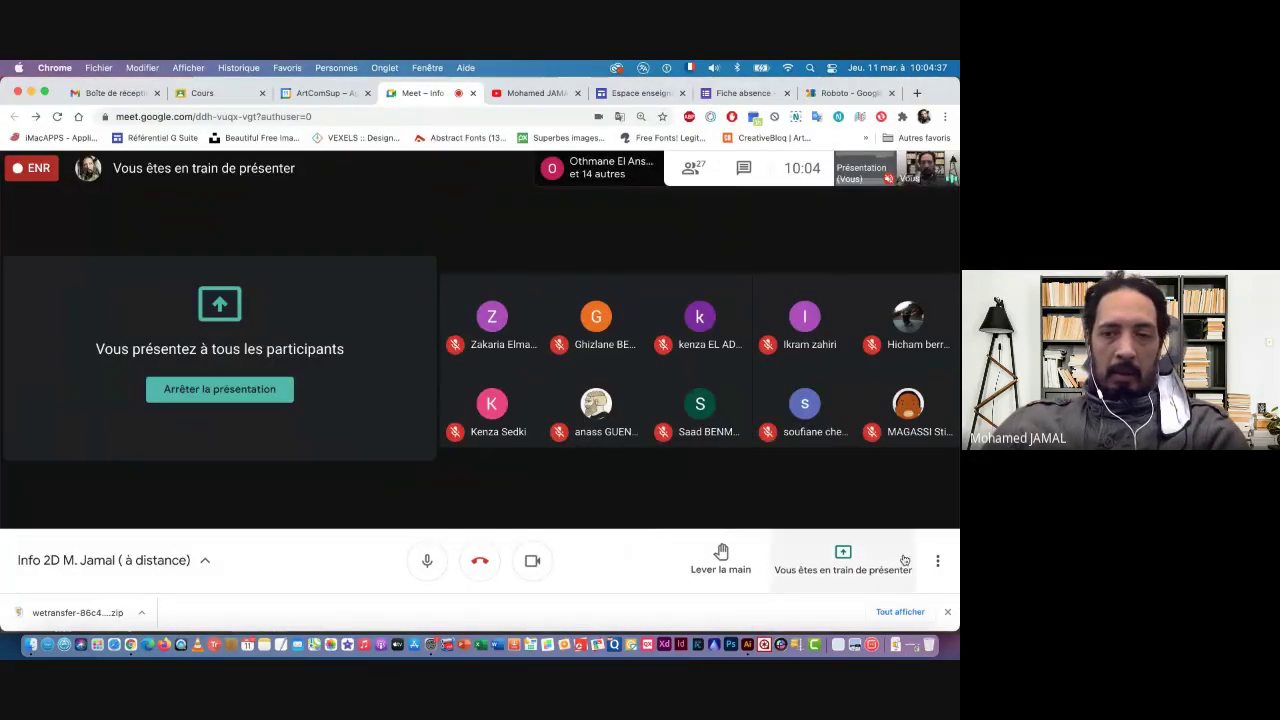
left_click(937, 560)
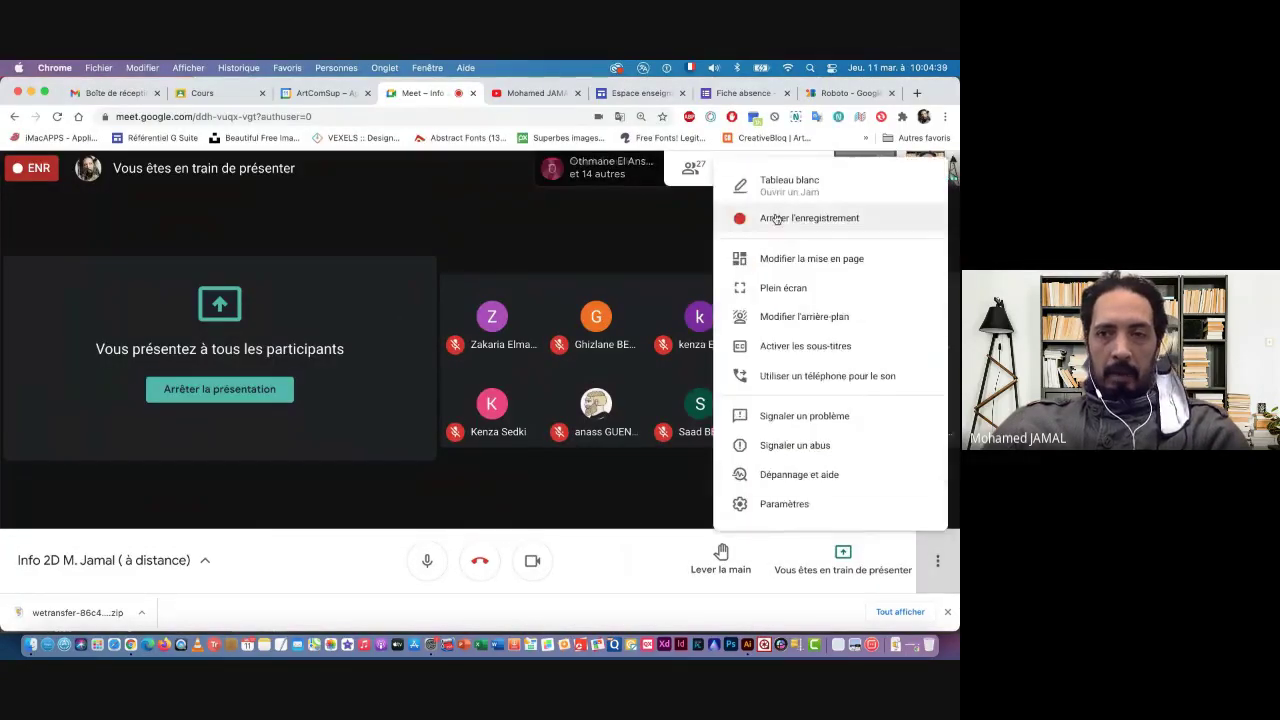